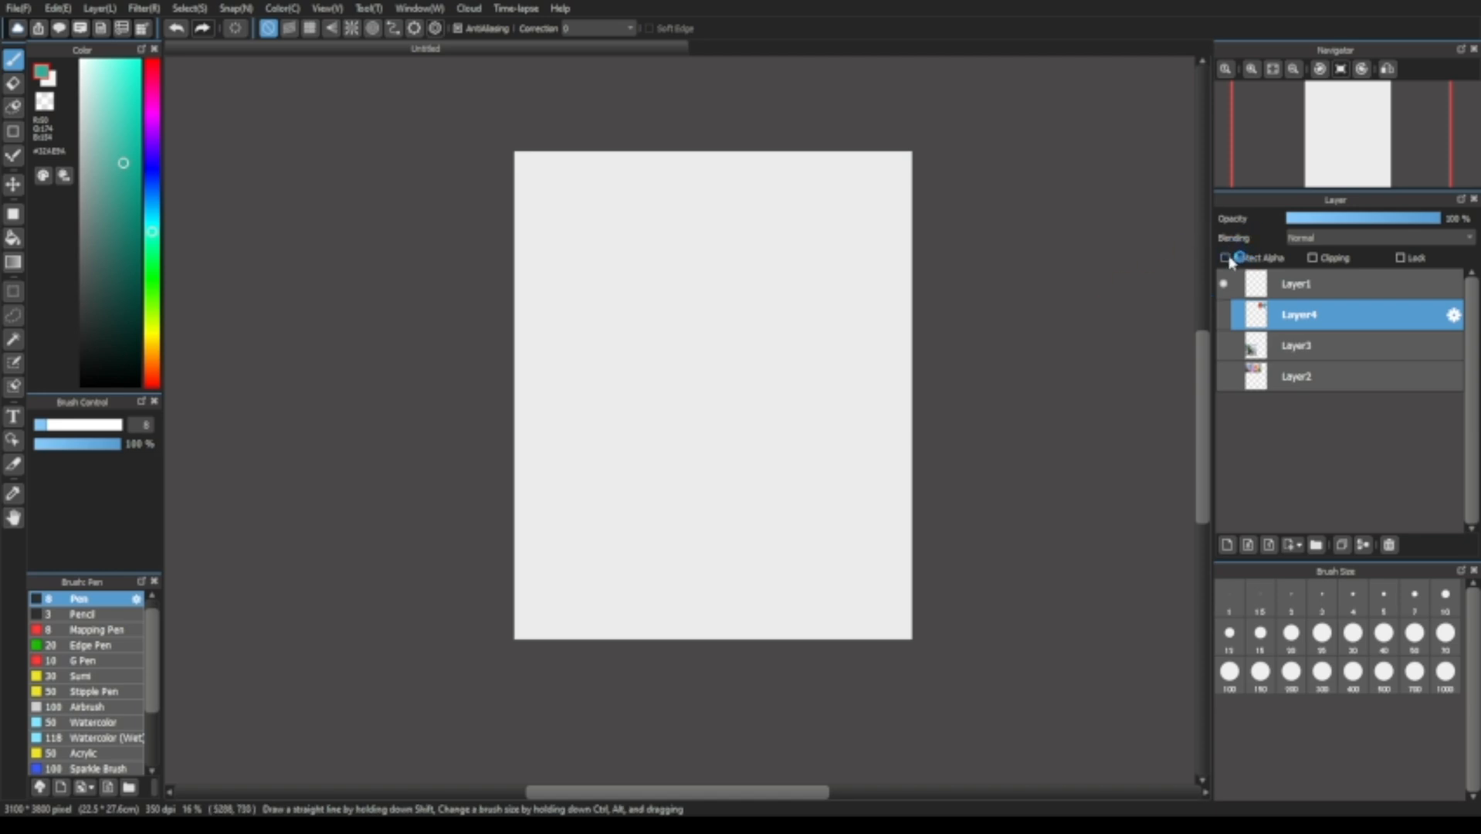
Check the reference pictures on Layer4, Layer3 and Layer2, leaving Layer4 hidden and the other two shown.
left_click(1226, 316)
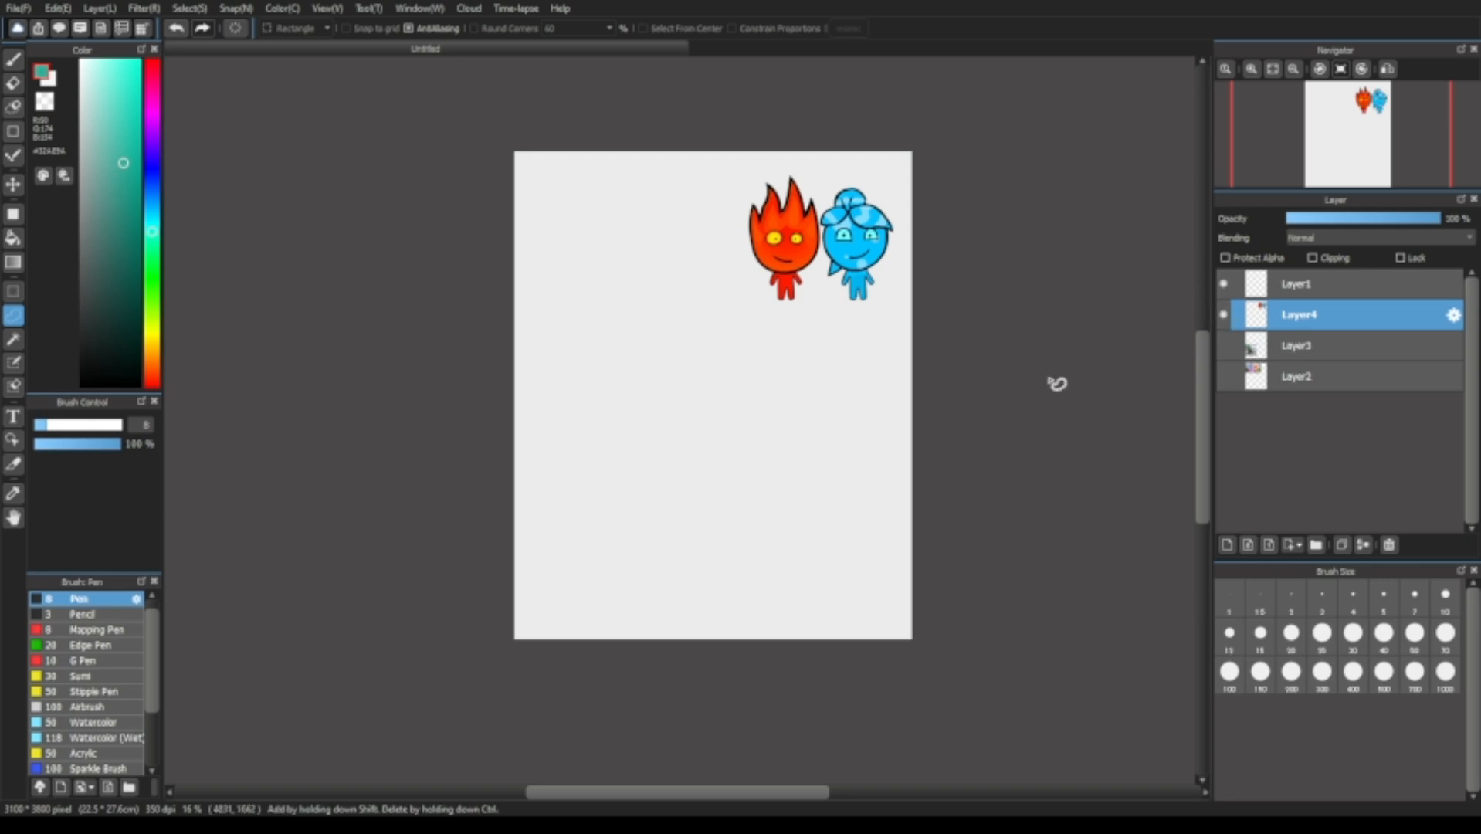
left_click(1226, 320)
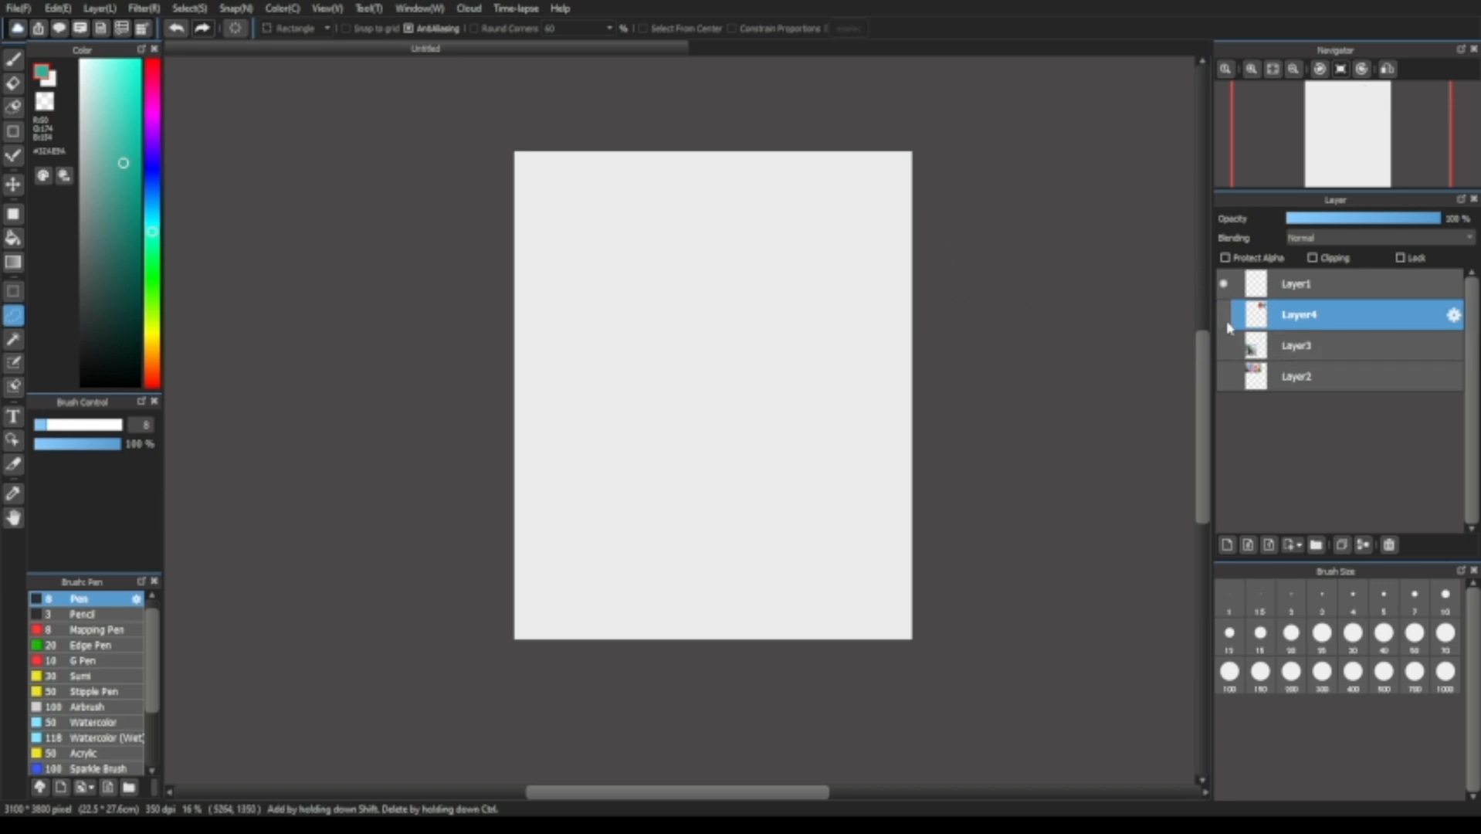
left_click(1224, 348)
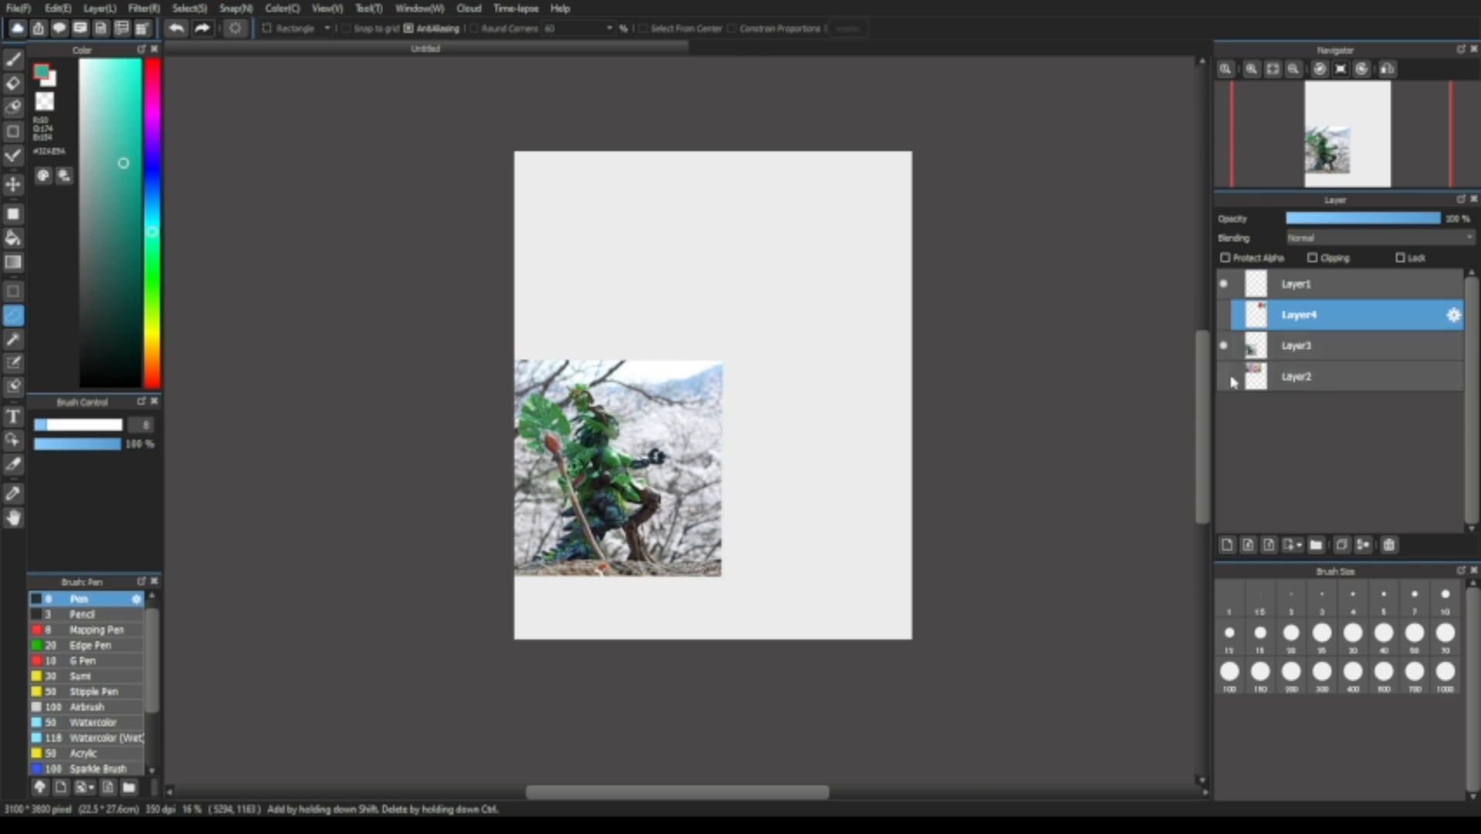
left_click(1224, 377)
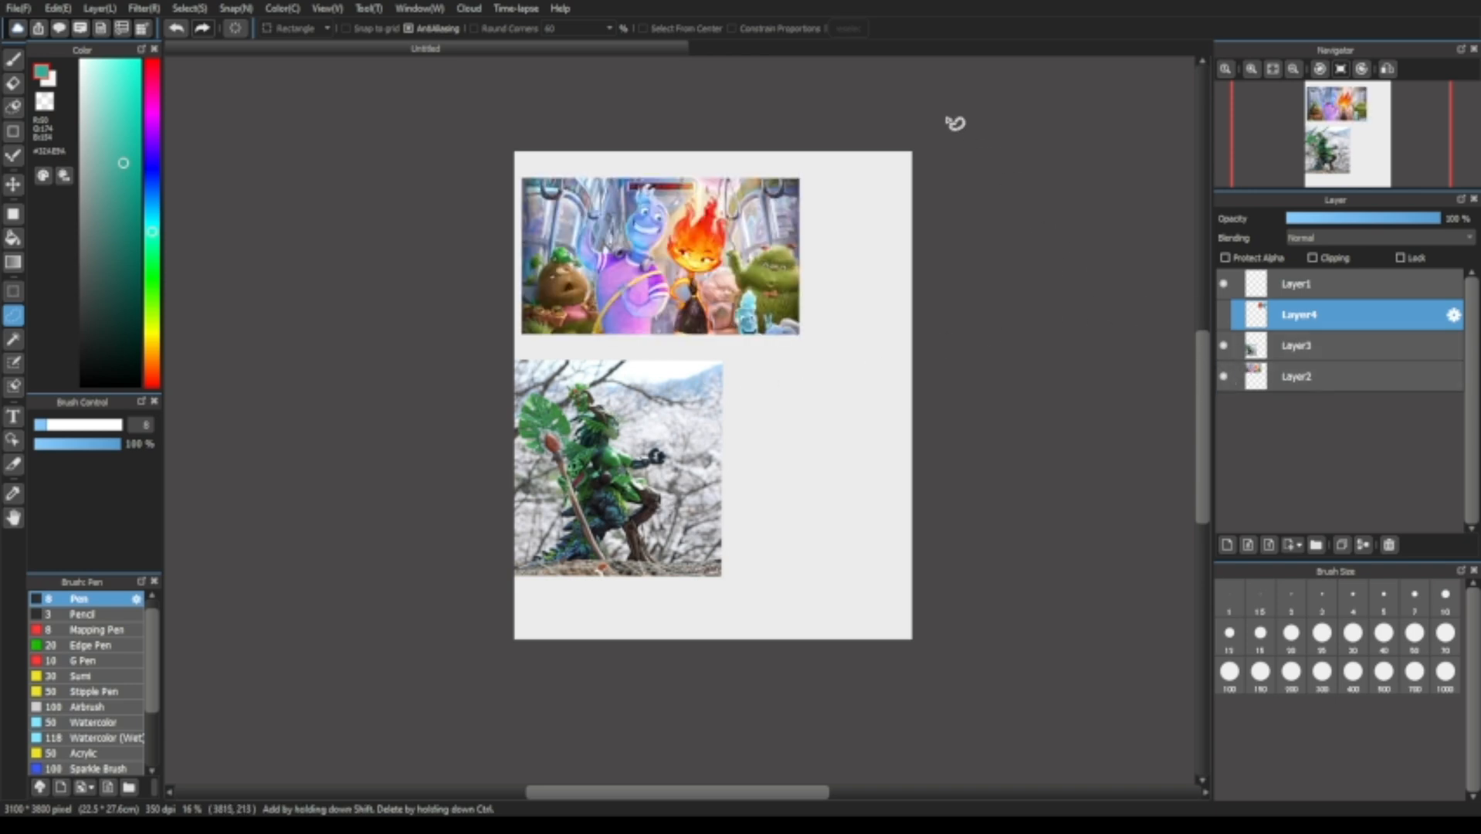
Check the fire and water characters on Layer4 once more and delete that layer.
key("b")
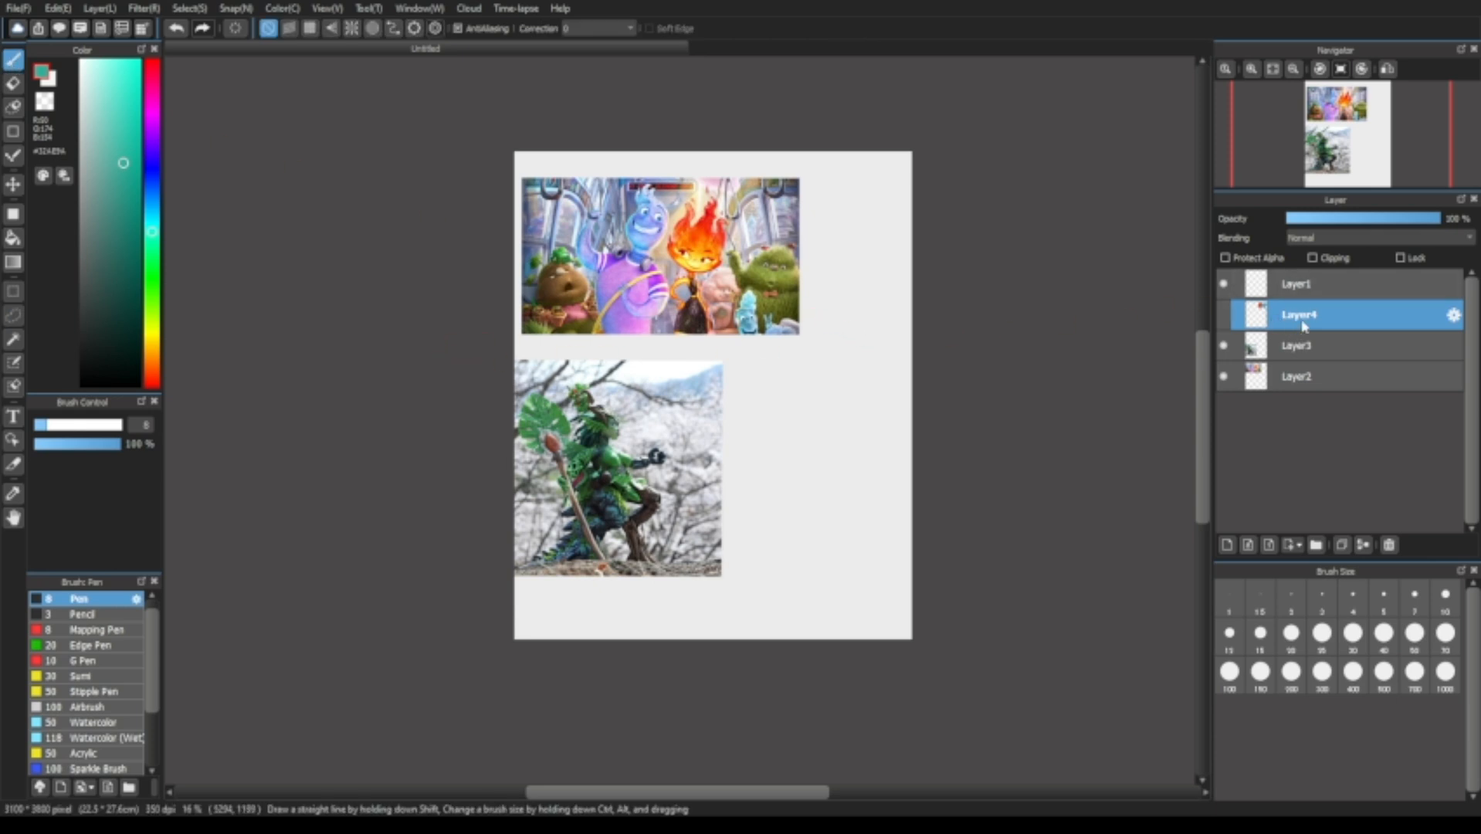
left_click(1225, 316)
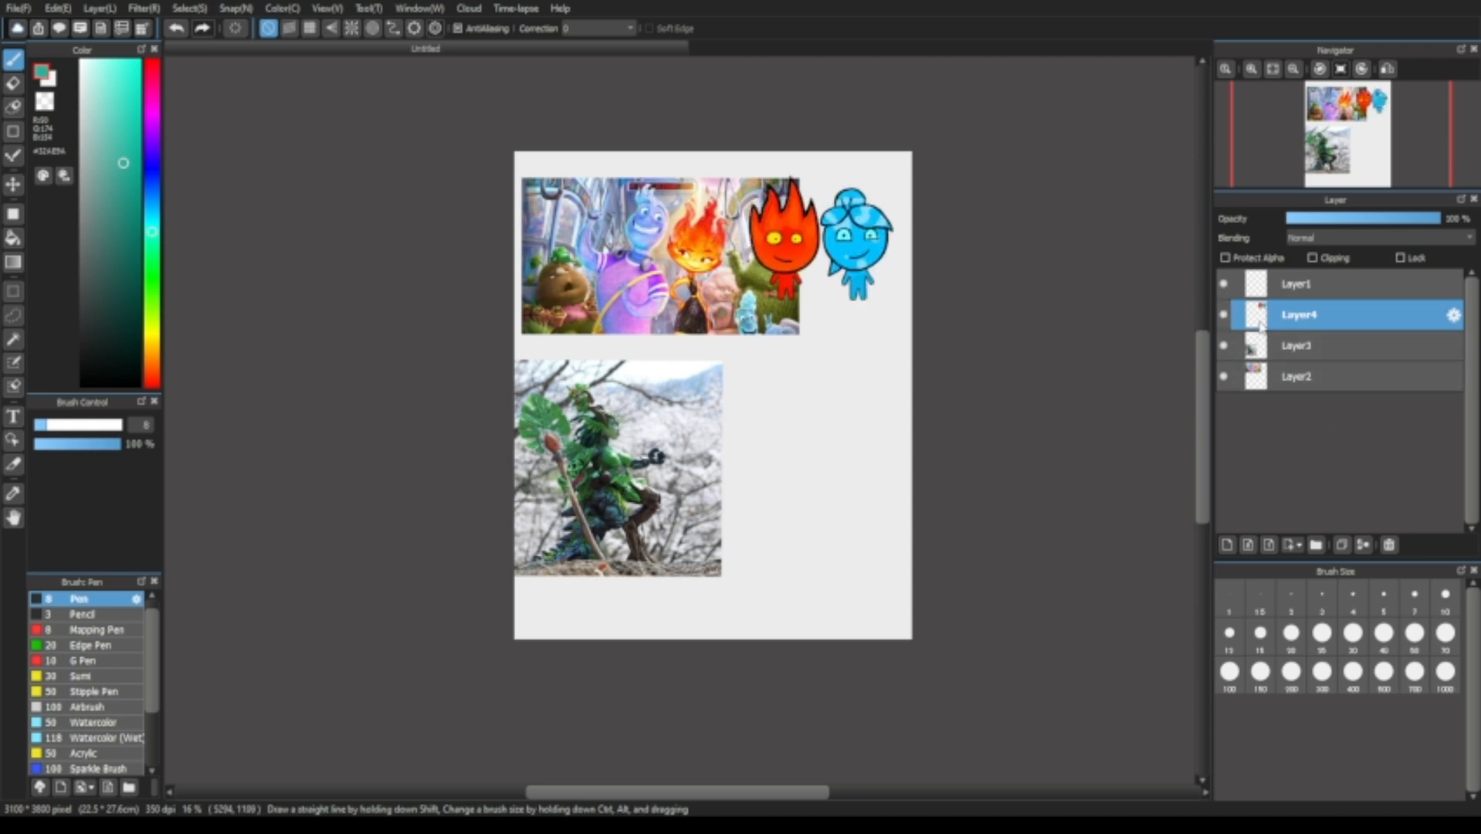
left_click(1223, 315)
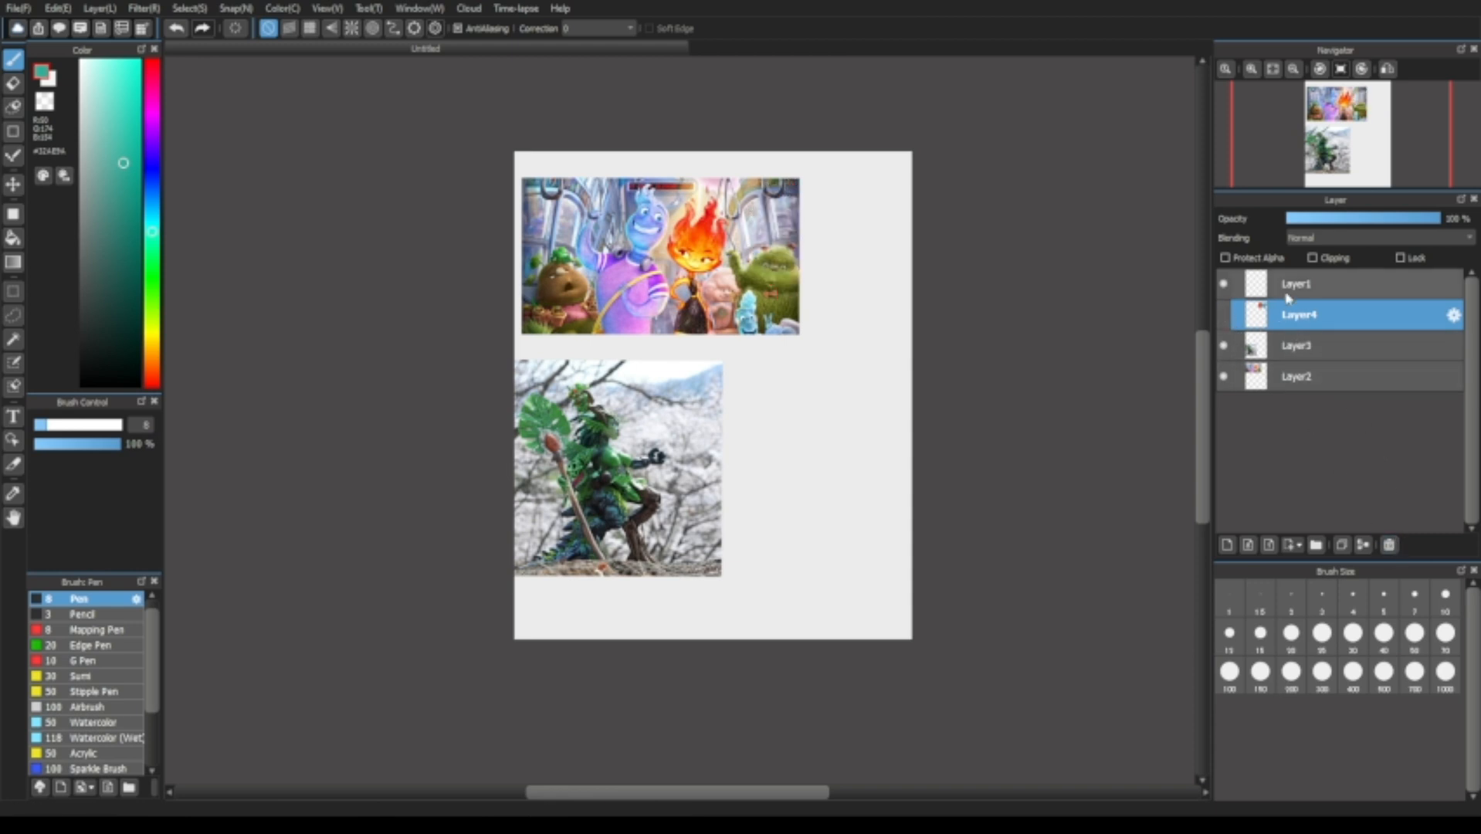
left_click(1389, 545)
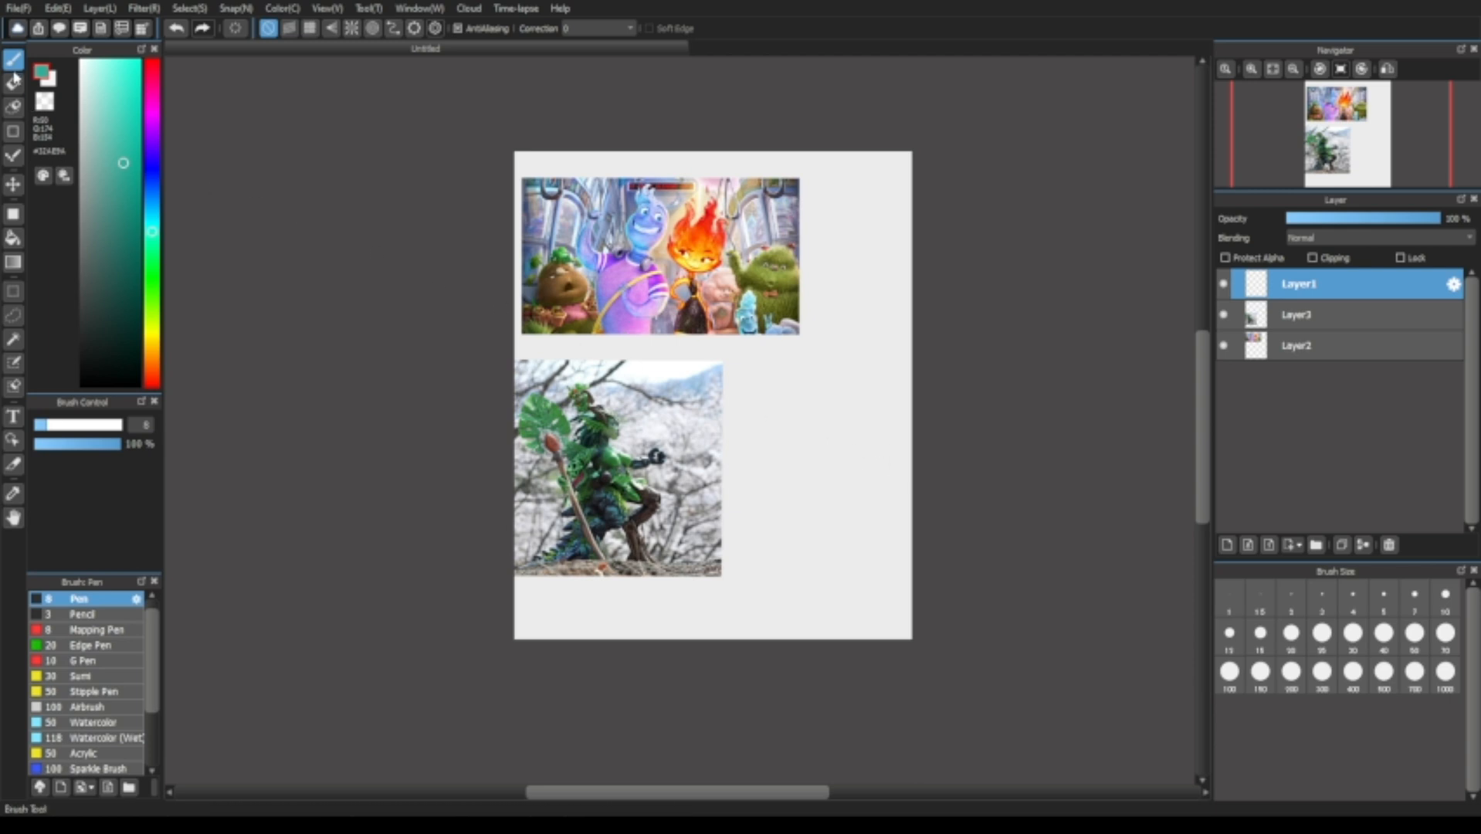
Test the pen at size 12.7 and a larger size with strokes on the blank area, undoing each one.
left_click_drag(48, 428, 56, 426)
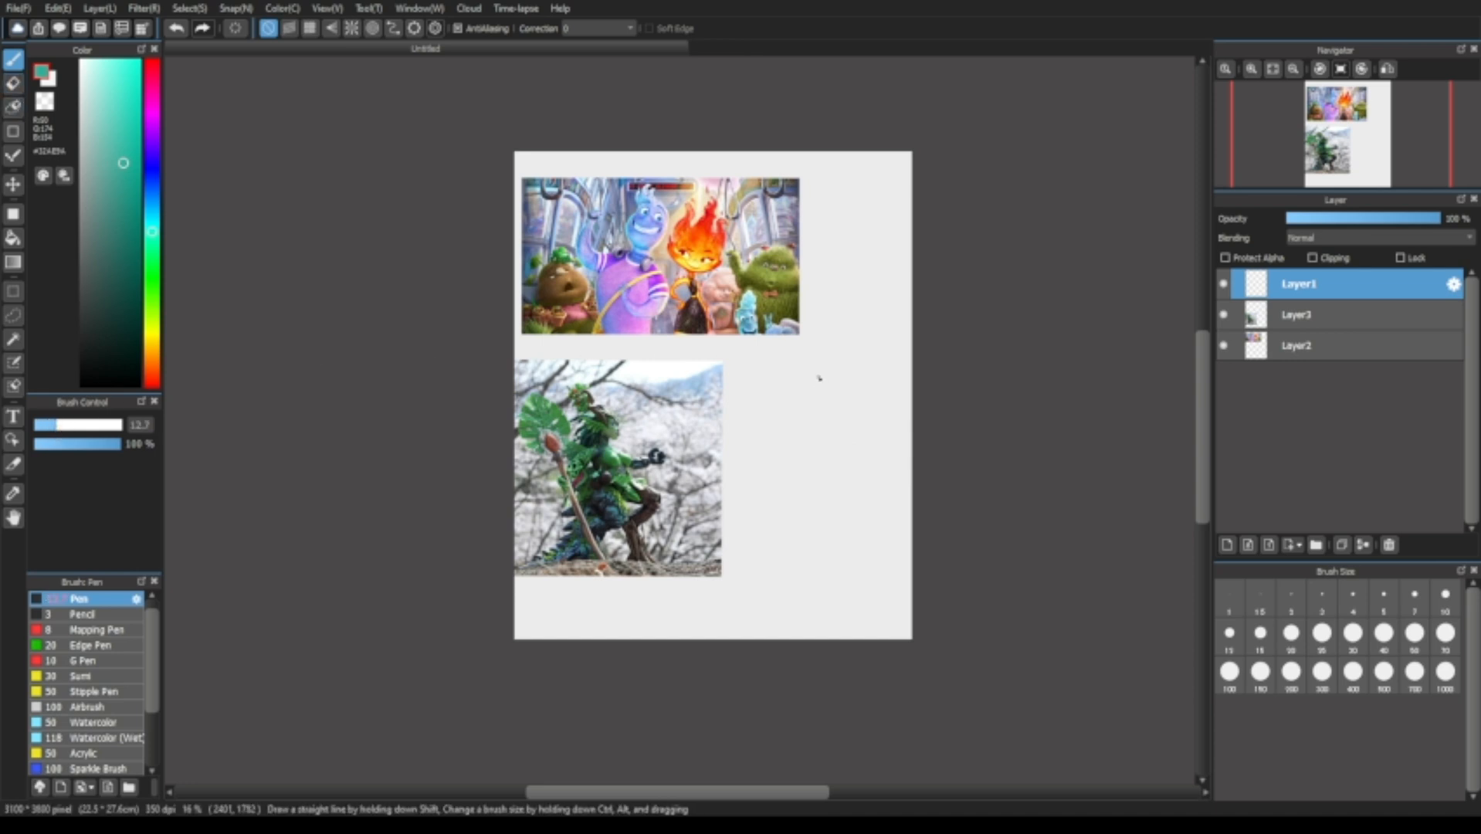
left_click_drag(809, 357, 858, 340)
key("ctrl+z")
left_click_drag(55, 426, 68, 425)
left_click_drag(845, 346, 863, 400)
key("ctrl+z")
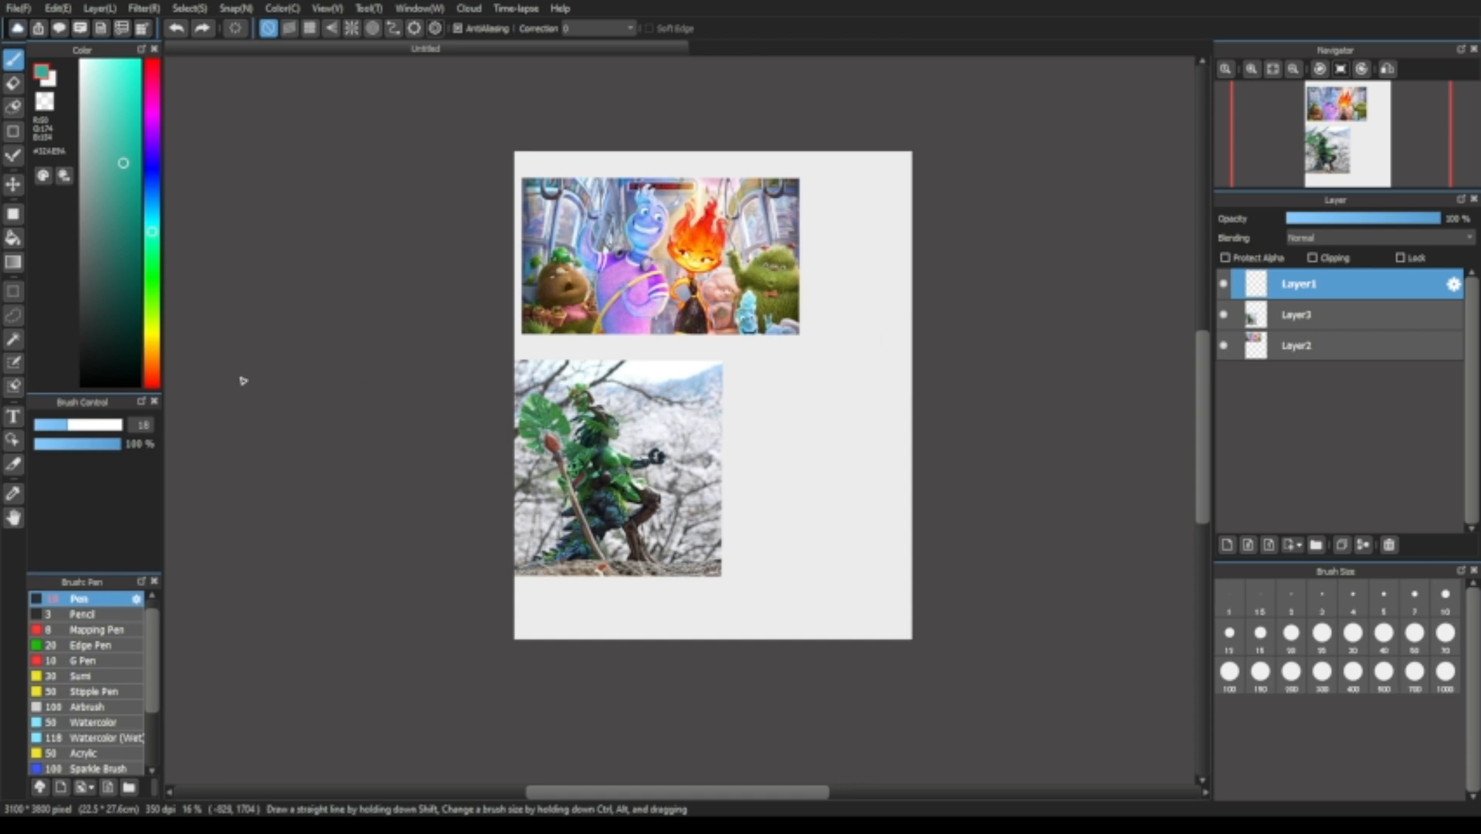
Test greyer pen colours and a pen size of 29 with scribbles on the blank area, undoing each one.
left_click_drag(94, 230, 87, 226)
mouse_move(780, 367)
left_mouse_down()
mouse_move(813, 398)
mouse_move(848, 363)
left_mouse_up()
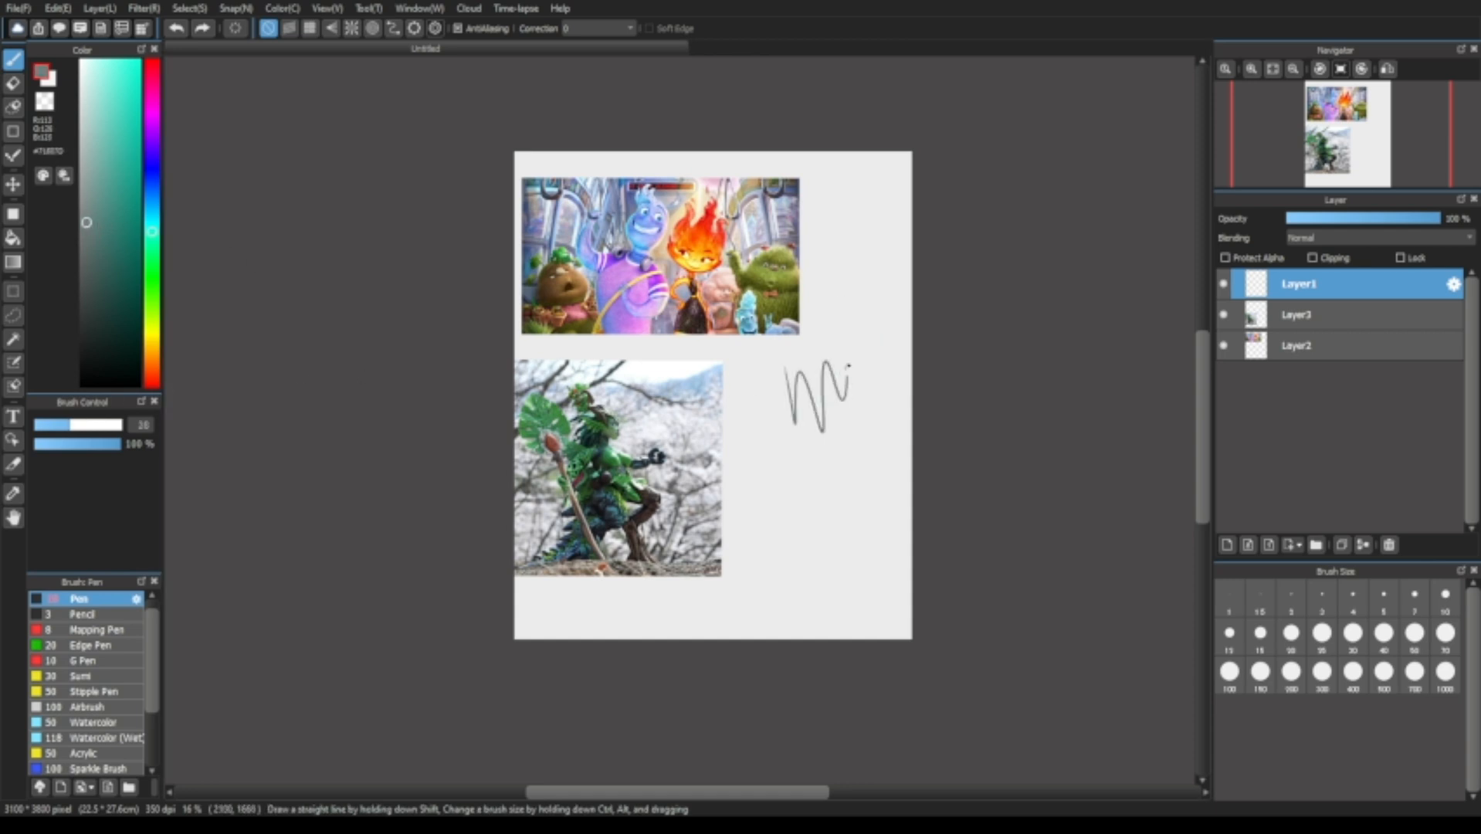
key("ctrl+z")
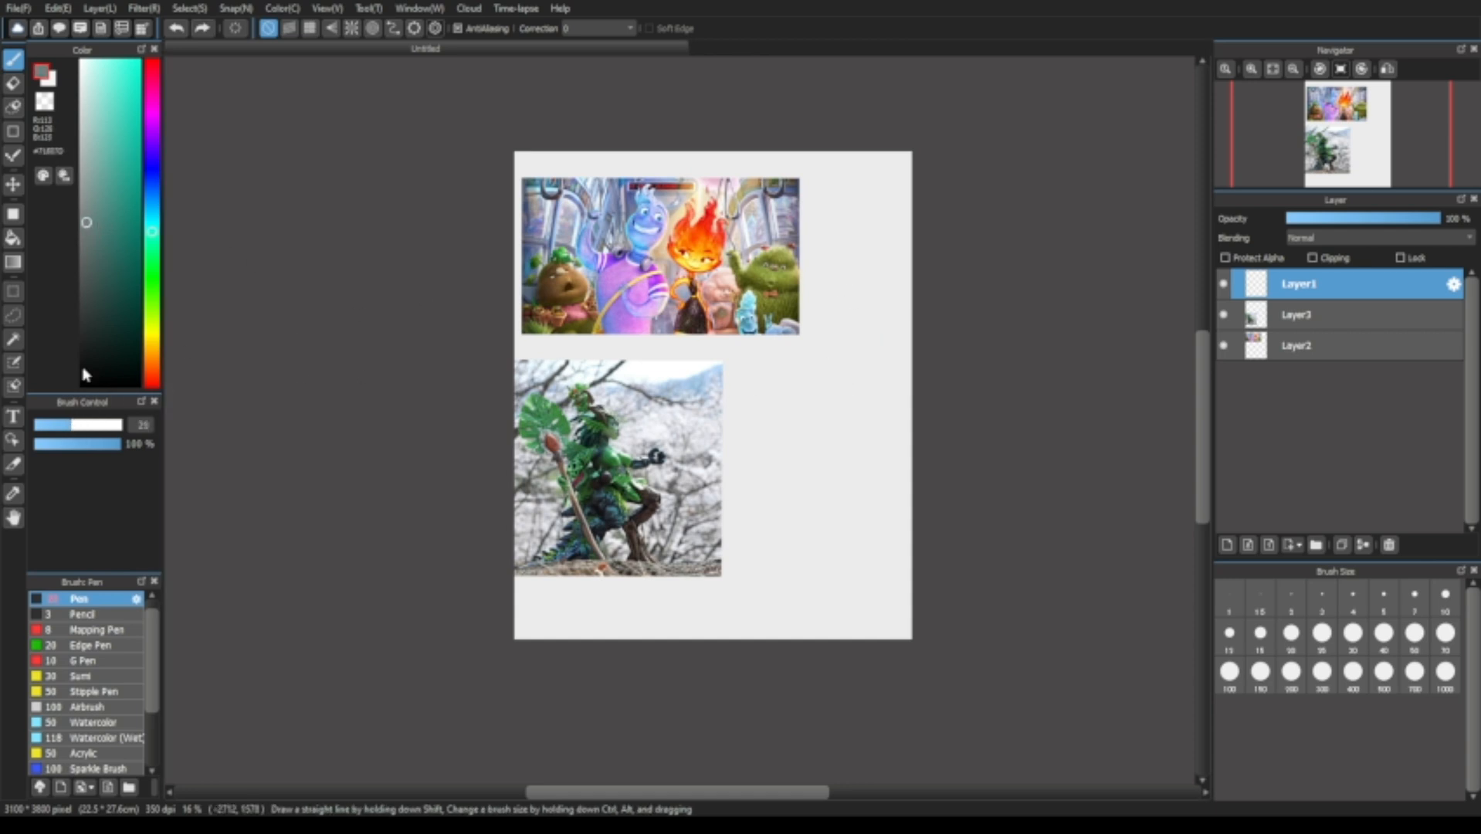
left_click(94, 194)
mouse_move(799, 379)
left_mouse_down()
mouse_move(834, 367)
mouse_move(813, 390)
mouse_move(865, 291)
left_mouse_up()
key("ctrl+z")
left_click(80, 420)
key("ctrl+z")
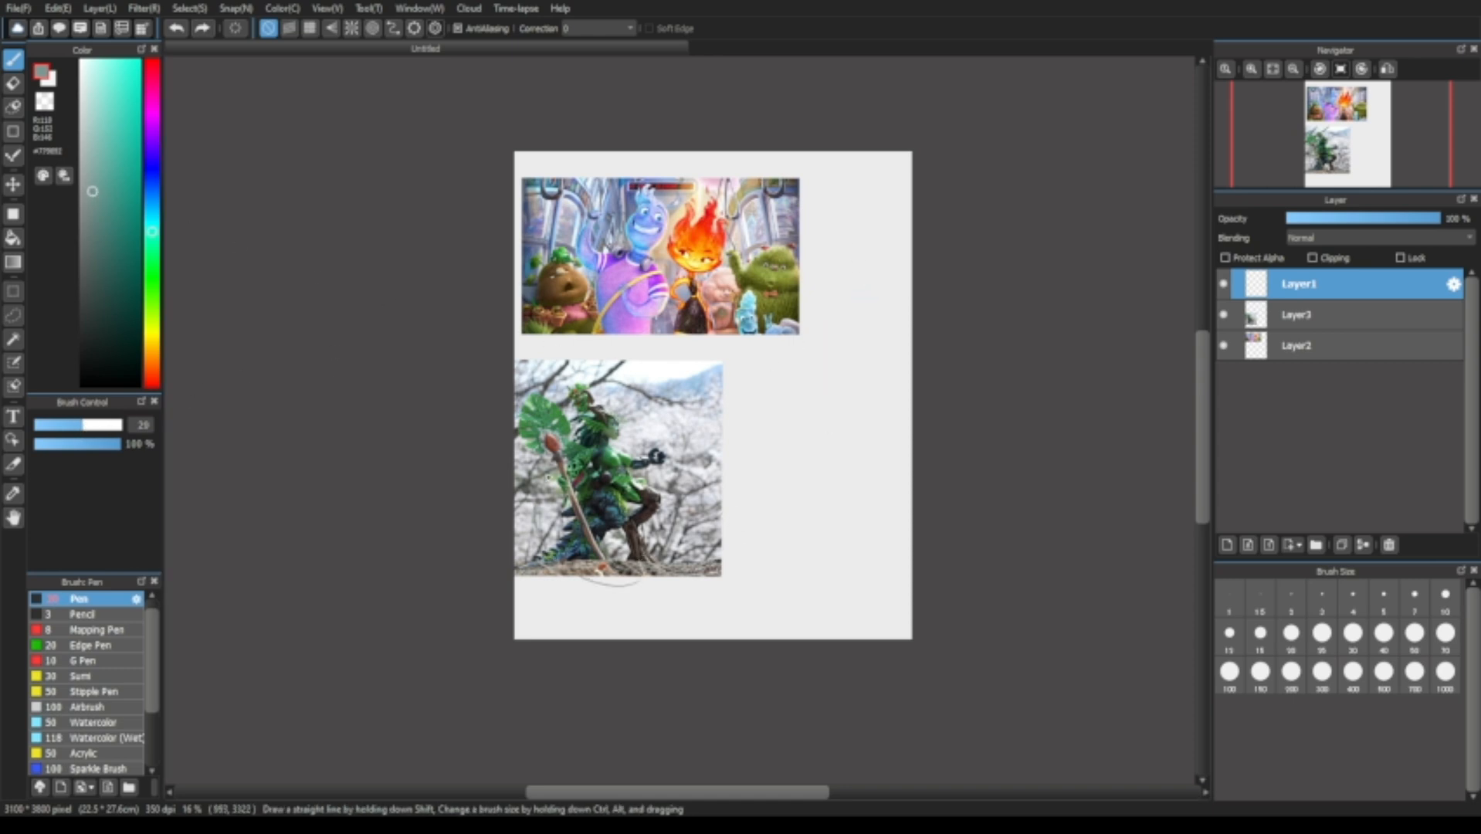
left_click_drag(632, 580, 698, 580)
key("ctrl+z")
Examine the green plant figure and the elemental characters in the reference pictures up close, ending with the whole page in view.
scroll(625, 509, "up", 2)
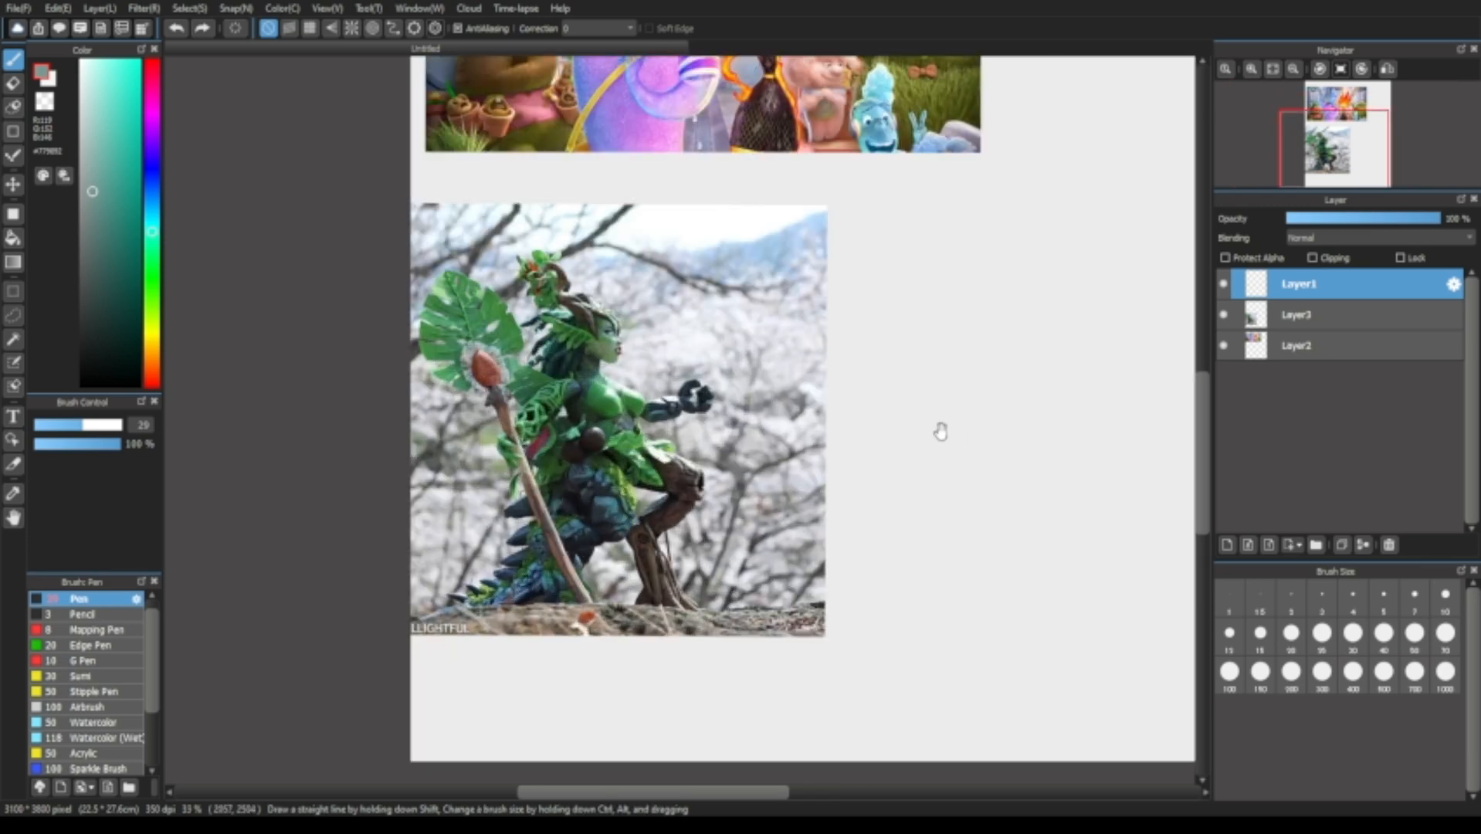
left_click_drag(942, 426, 1018, 472)
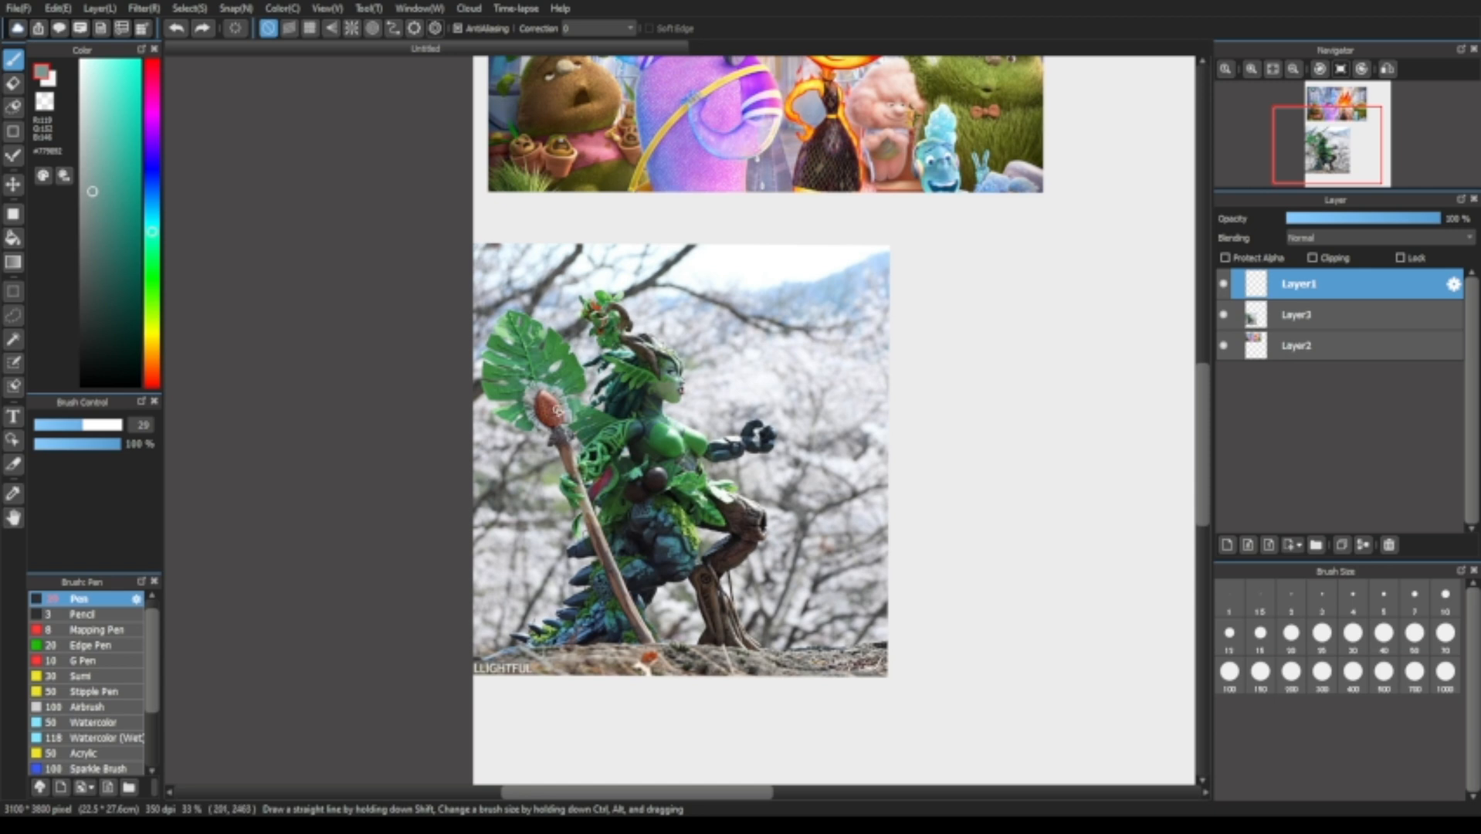
left_click_drag(855, 281, 776, 597)
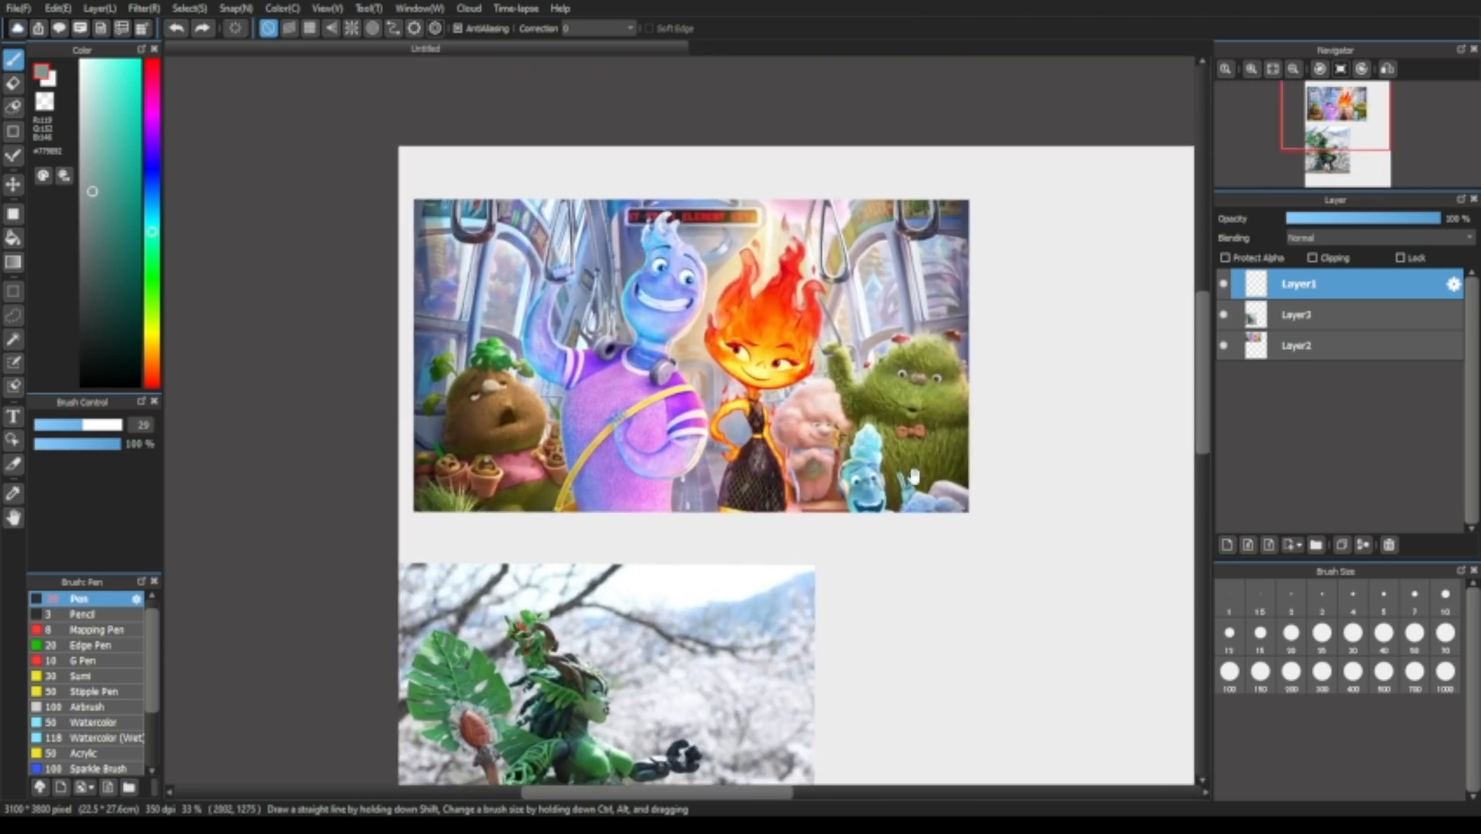
left_click_drag(939, 510, 797, 410)
left_click(1273, 70)
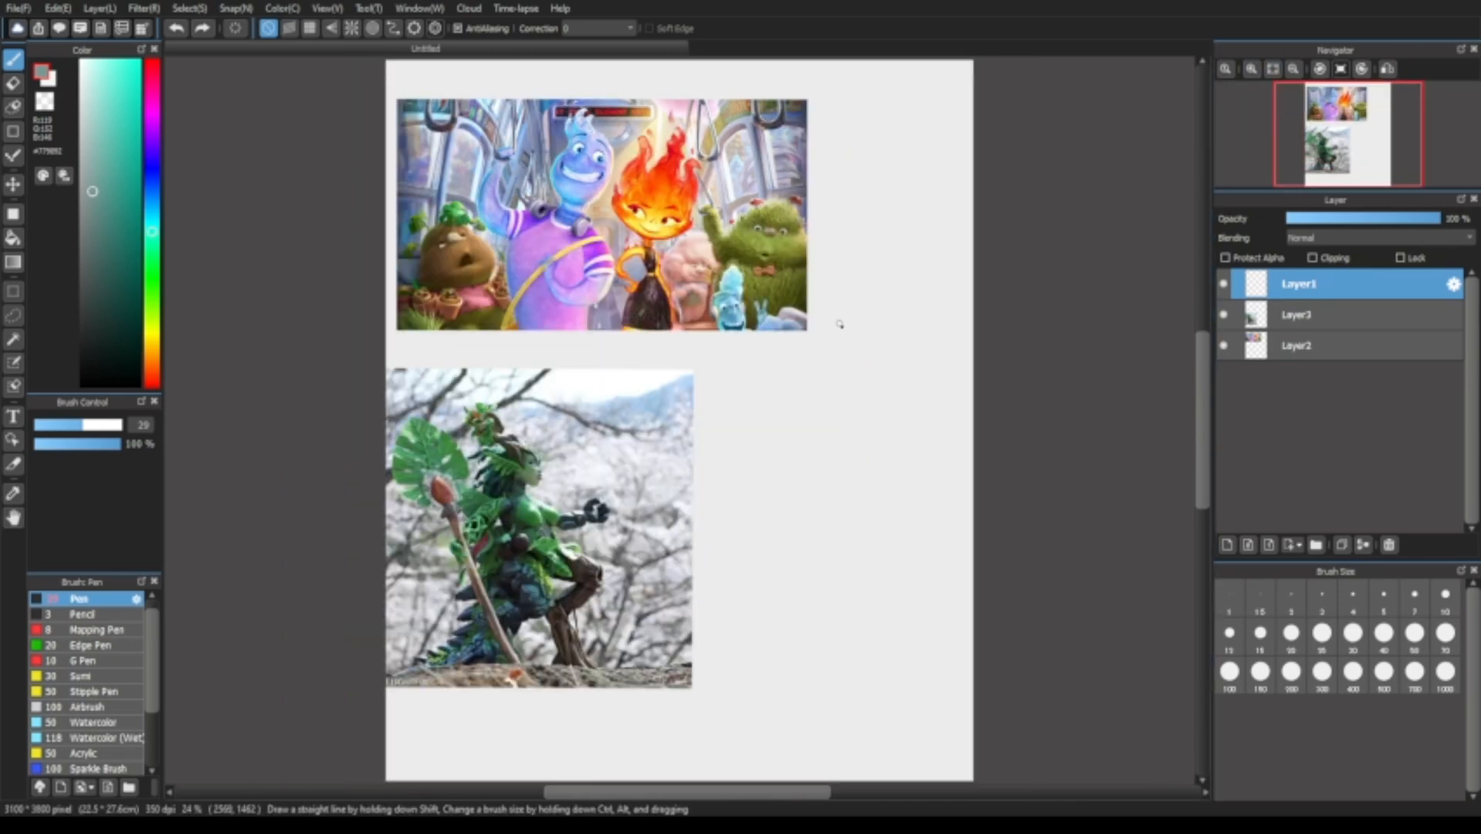
Set the pen size to 39 and sketch the head in grey as a circle with a vertical centre line and jaw.
left_click(86, 431)
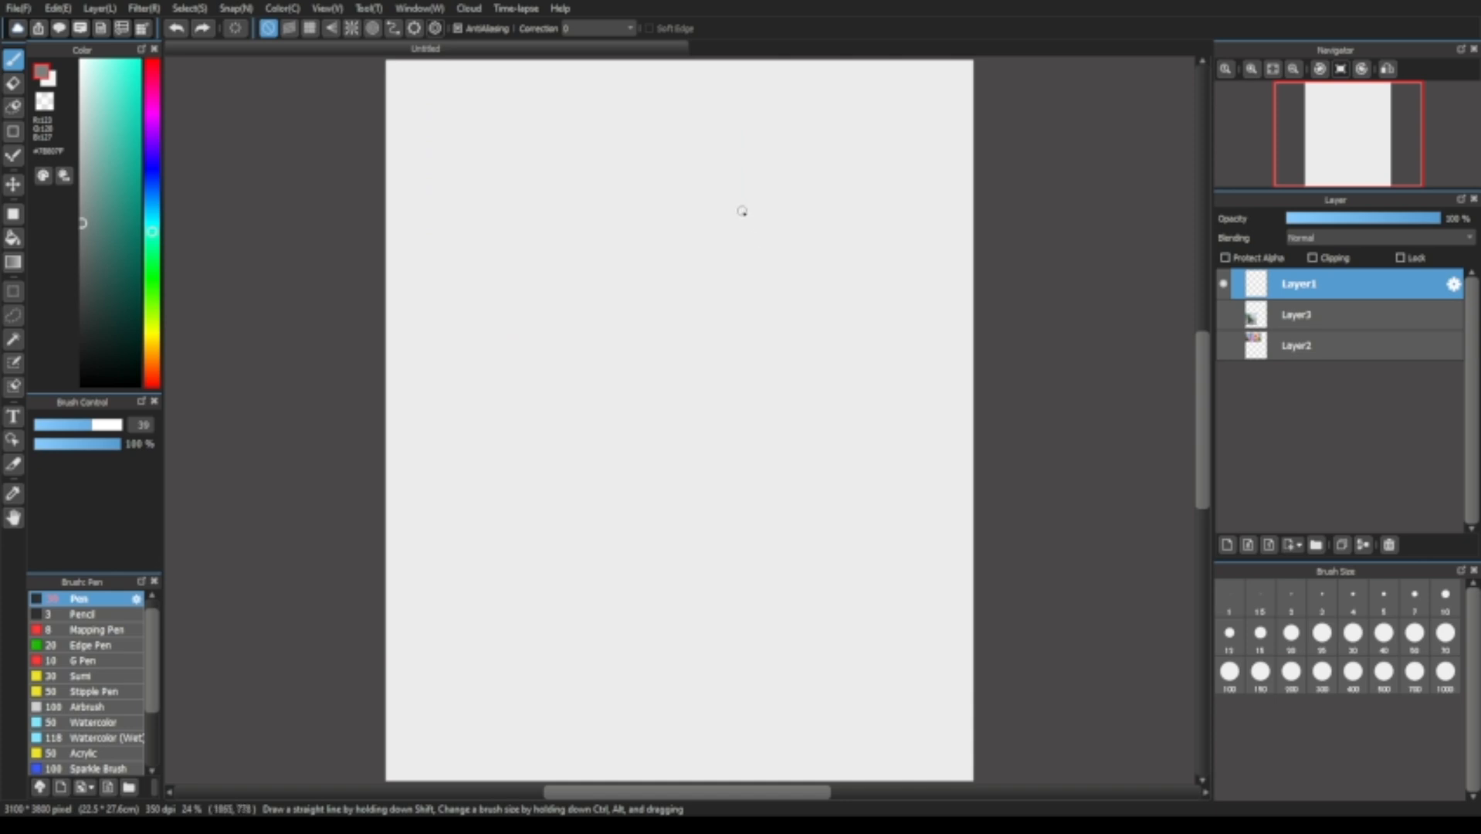
left_click_drag(783, 279, 725, 285)
left_click_drag(747, 164, 751, 349)
left_click_drag(697, 296, 740, 346)
left_click_drag(803, 288, 787, 342)
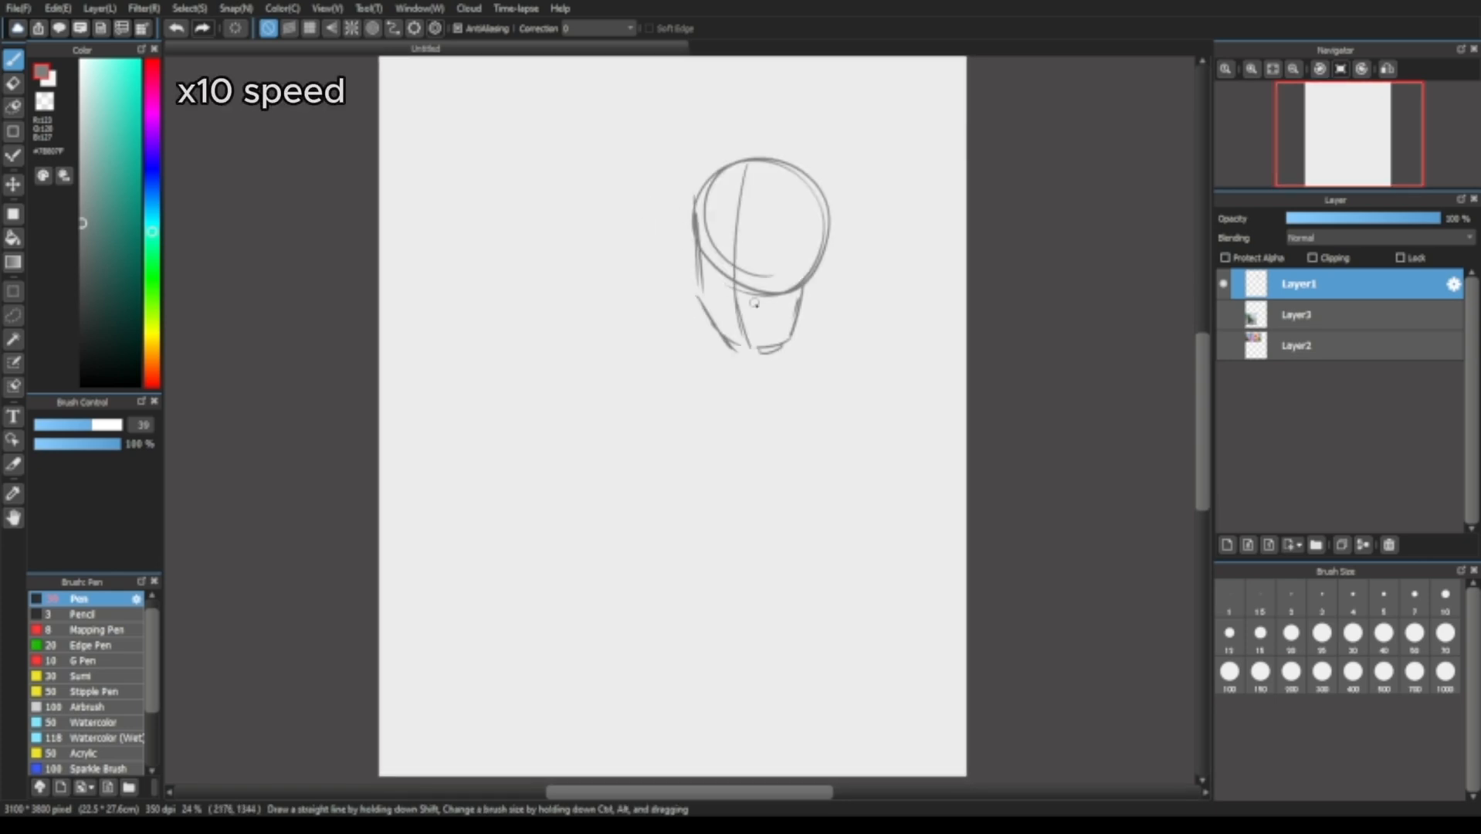
Sketch the curved eye line across the head, the ear on its right side and the neck below the jaw.
left_click_drag(703, 268, 801, 273)
mouse_move(810, 247)
left_mouse_down()
mouse_move(830, 245)
mouse_move(828, 290)
left_mouse_up()
mouse_move(699, 297)
left_mouse_down()
mouse_move(734, 352)
mouse_move(718, 366)
left_mouse_up()
key("ctrl+z")
mouse_move(803, 324)
left_mouse_down()
mouse_move(785, 357)
mouse_move(795, 383)
left_mouse_up()
key("ctrl+z")
key("ctrl+z")
key("ctrl+z")
left_click_drag(804, 318, 788, 380)
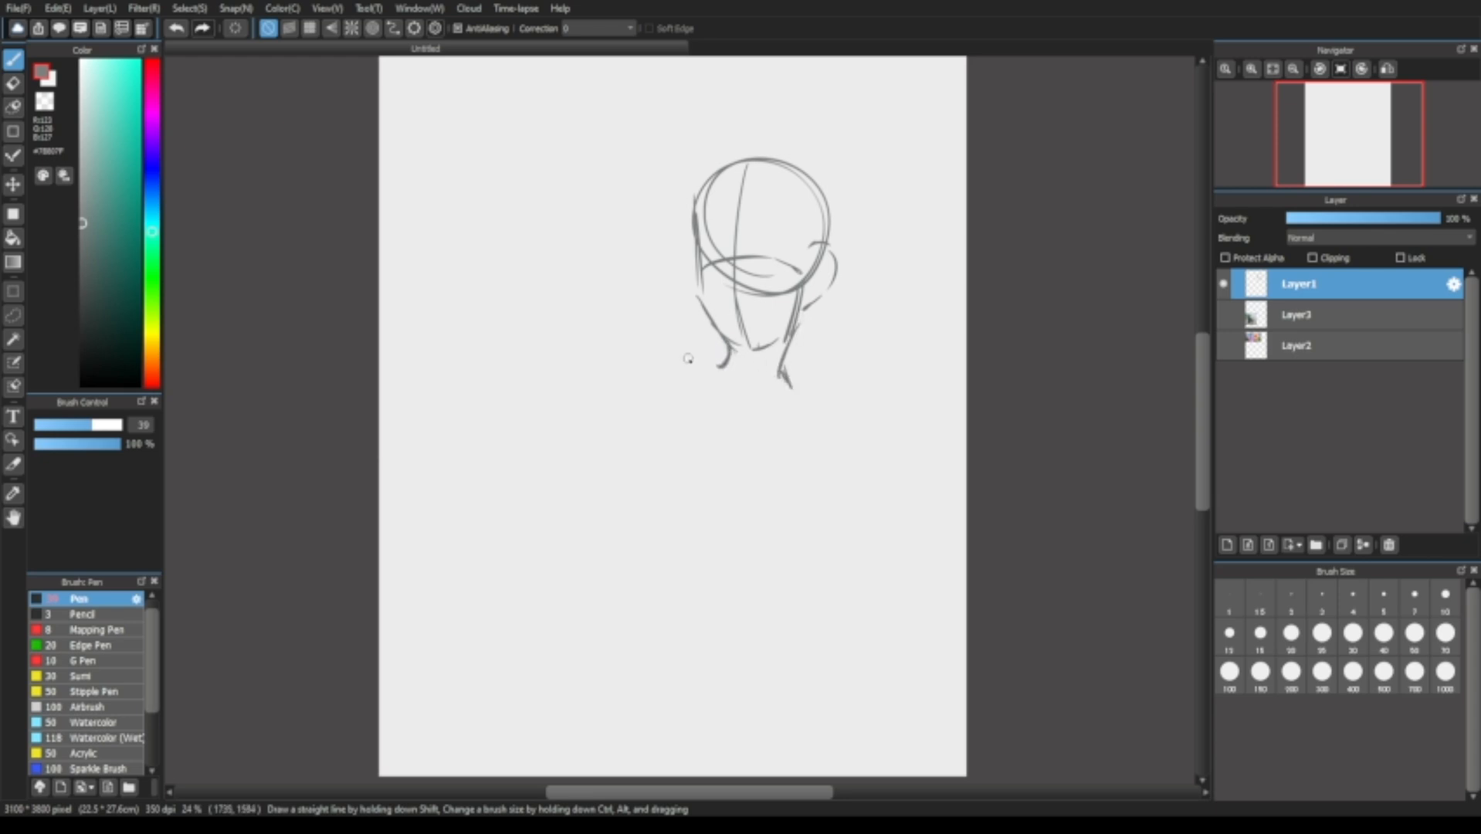
Sketch both shoulder lines sloping outward from the base of the neck.
mouse_move(693, 367)
left_mouse_down()
mouse_move(627, 392)
mouse_move(641, 390)
left_mouse_up()
key("ctrl+z")
left_click_drag(818, 399, 855, 448)
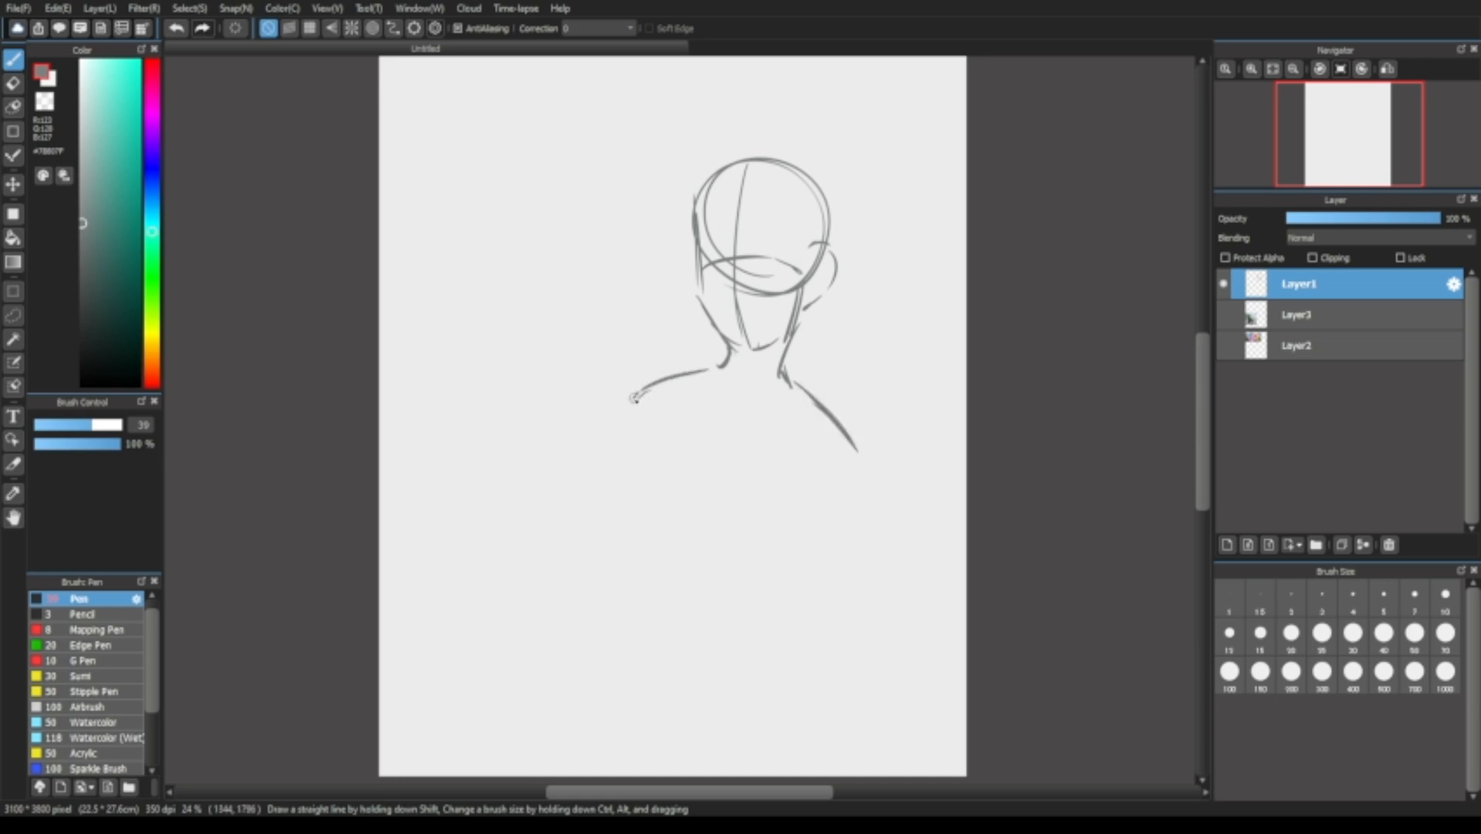
Sketch the angular torso outline from both shoulders down to a point below the chest, redoing unsatisfactory lines.
mouse_move(634, 399)
left_mouse_down()
mouse_move(680, 532)
mouse_move(665, 512)
mouse_move(771, 551)
left_mouse_up()
key("ctrl+z")
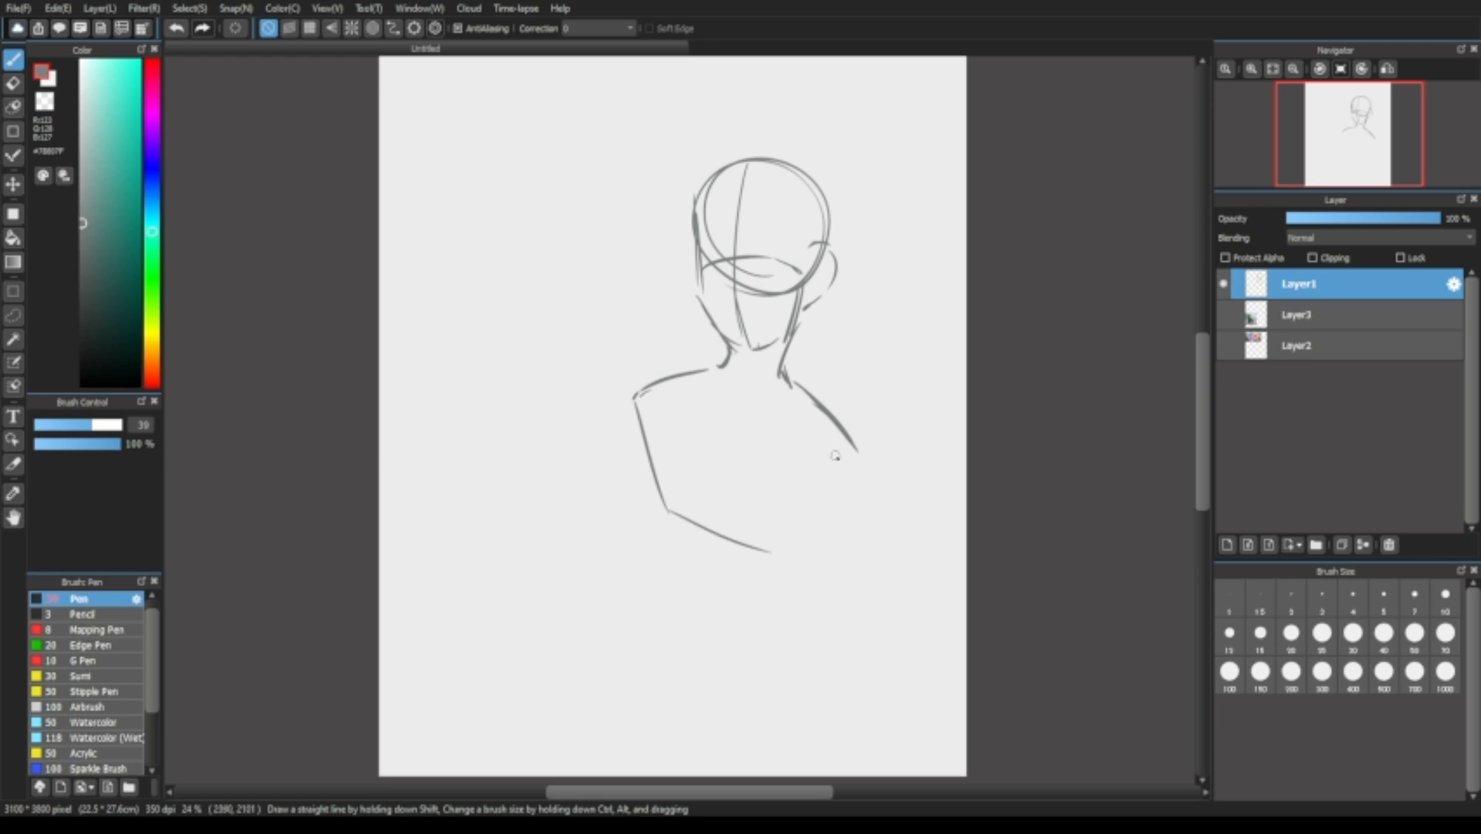
key("ctrl+z")
mouse_move(638, 403)
left_mouse_down()
mouse_move(691, 531)
mouse_move(748, 542)
left_mouse_up()
left_click_drag(853, 448, 751, 540)
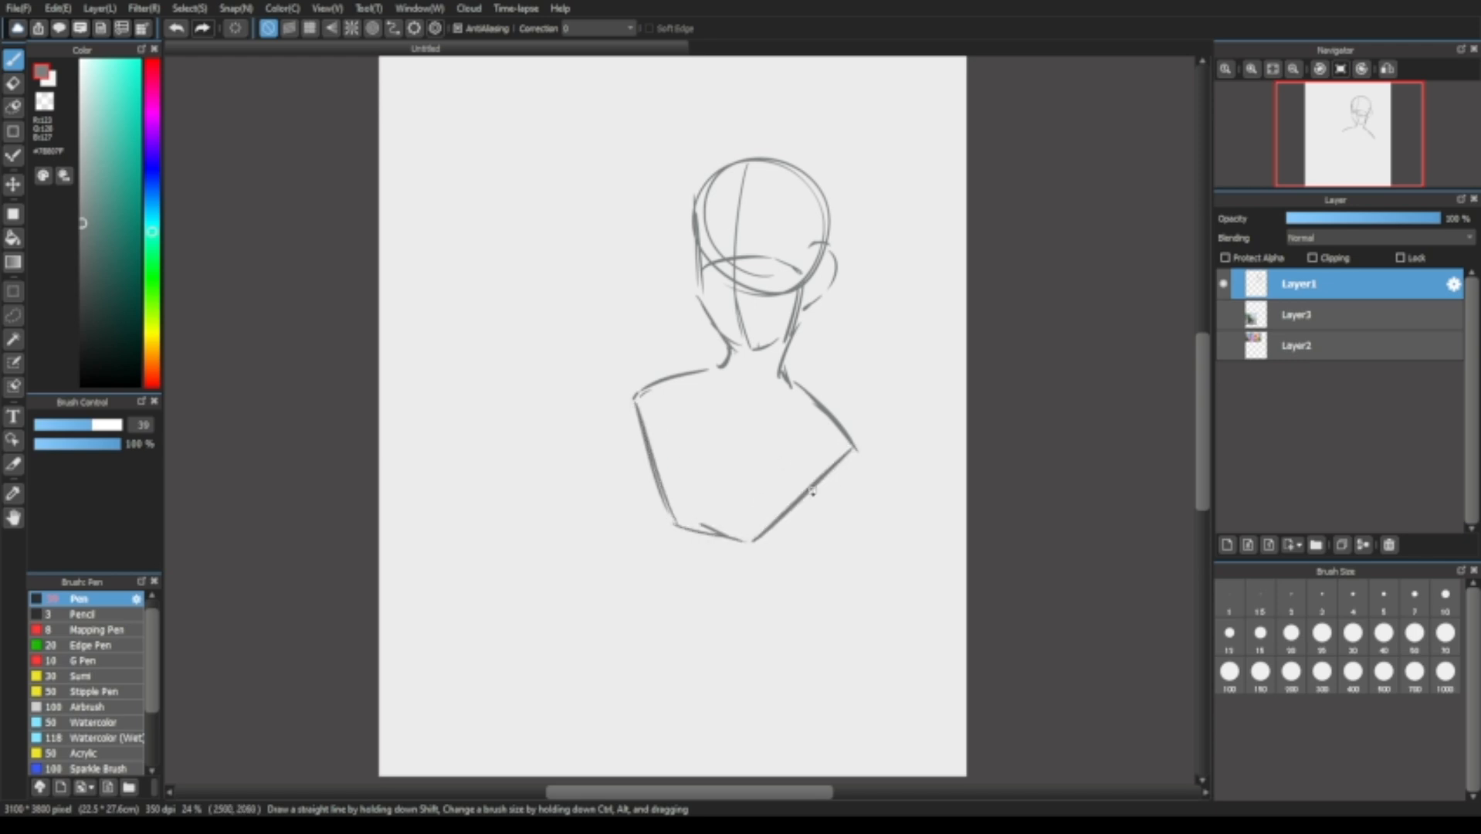
key("ctrl+z")
mouse_move(853, 450)
left_mouse_down()
mouse_move(761, 524)
mouse_move(757, 544)
left_mouse_up()
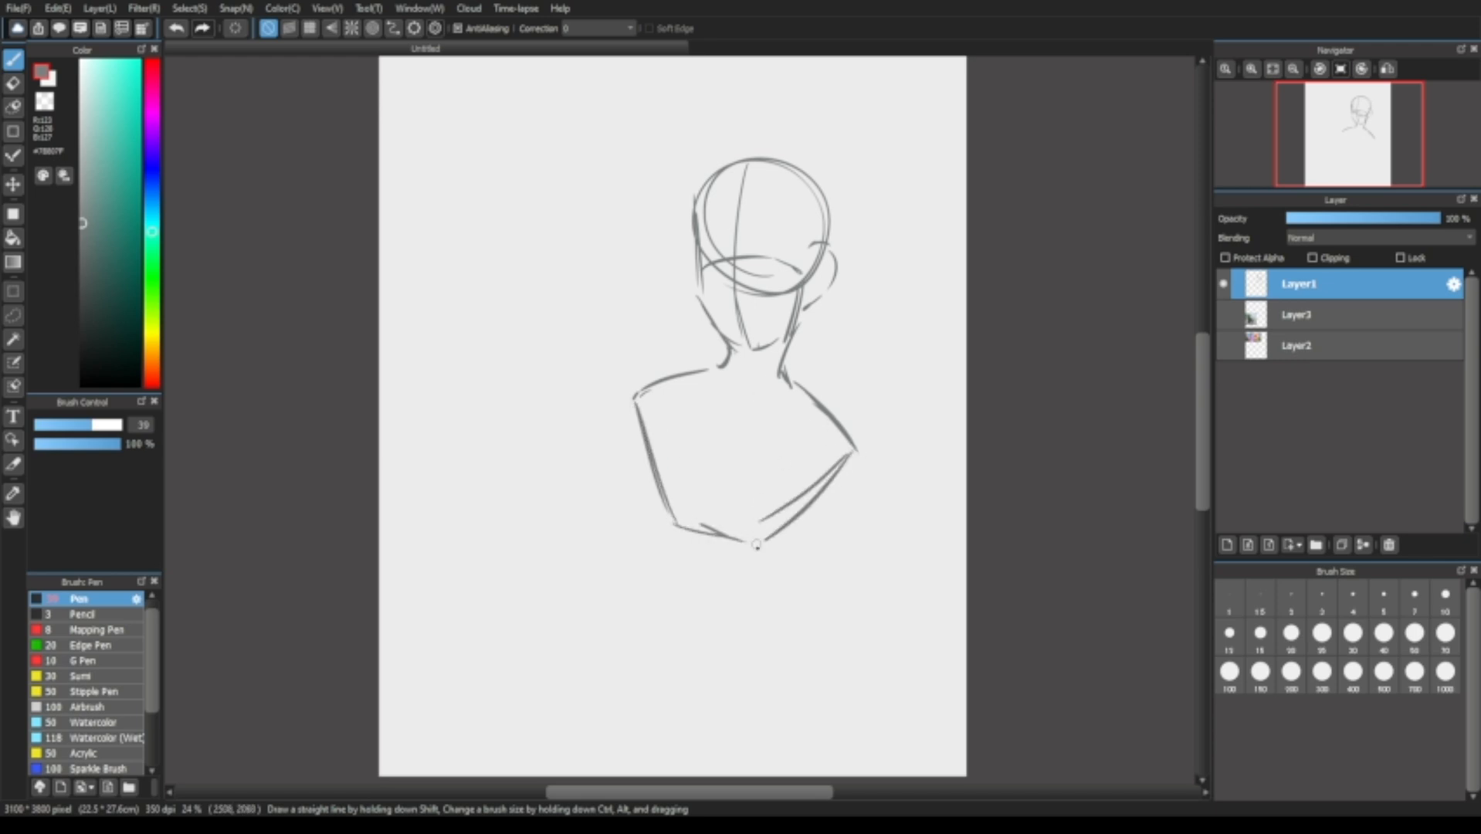
Sketch the outer lines of both upper arms running down from the shoulders.
mouse_move(636, 401)
left_mouse_down()
mouse_move(622, 486)
mouse_move(603, 505)
left_mouse_up()
key("ctrl+z")
key("ctrl+z")
left_click_drag(631, 394, 599, 483)
left_click_drag(627, 400, 601, 504)
left_click_drag(855, 451, 866, 545)
left_click_drag(858, 495, 866, 548)
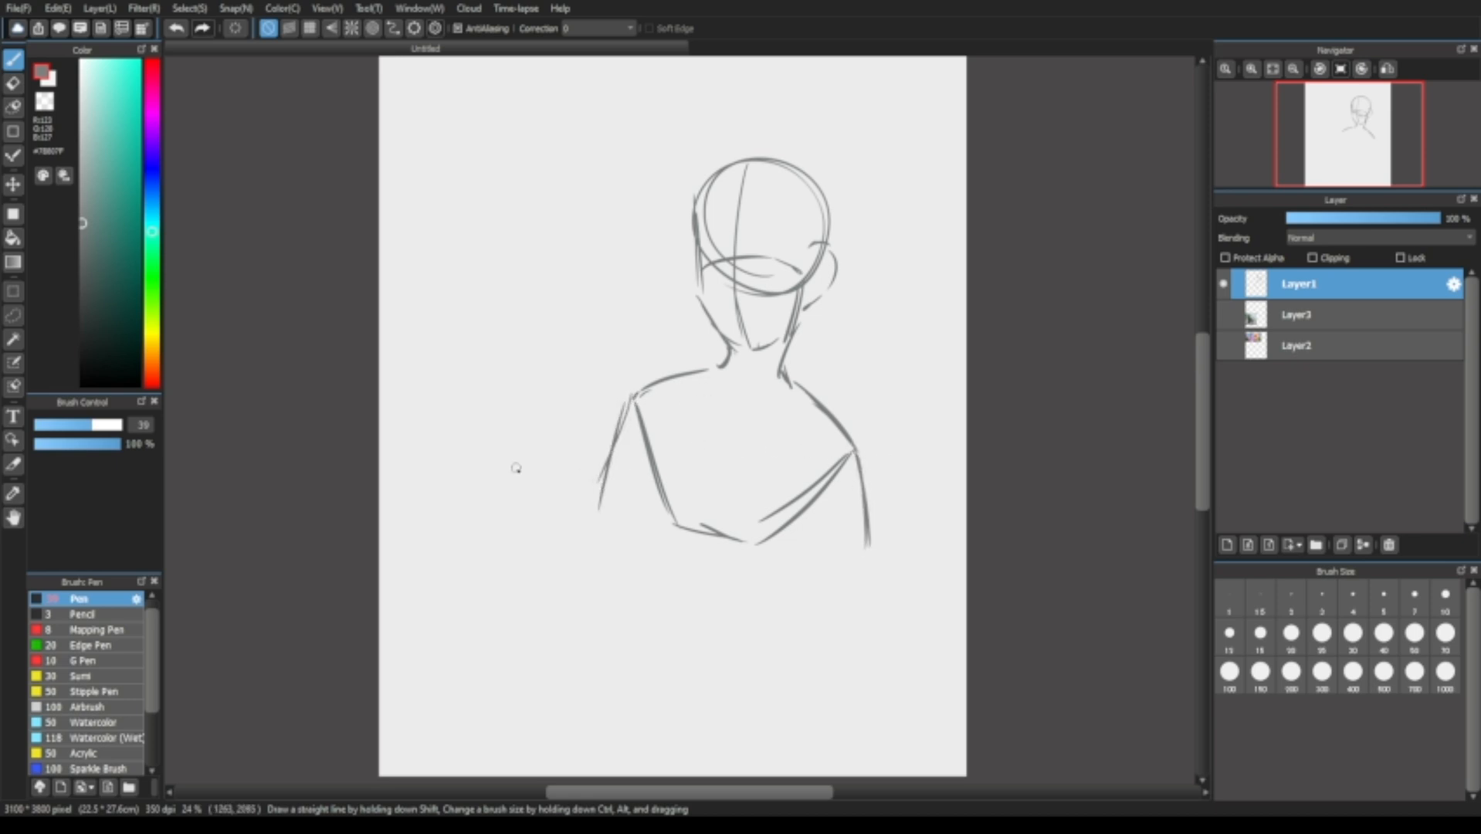
Try a long curved line sweeping across the figure at the bottom of the chest, undoing each version.
mouse_move(499, 467)
left_mouse_down()
mouse_move(740, 569)
mouse_move(971, 584)
left_mouse_up()
key("ctrl+z")
left_click_drag(546, 495, 971, 547)
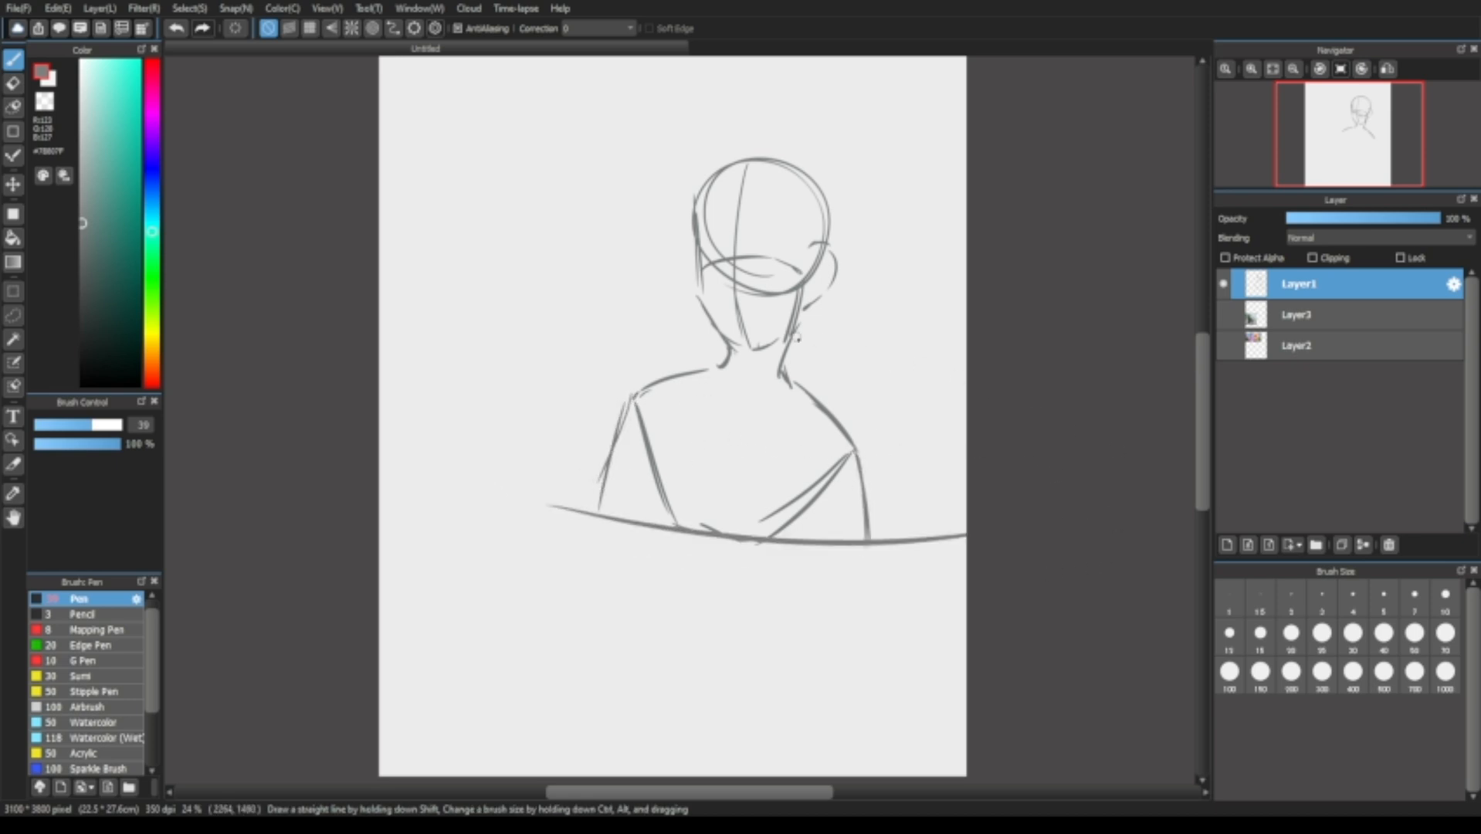
key("ctrl+z")
left_click_drag(550, 484, 1053, 512)
key("ctrl+z")
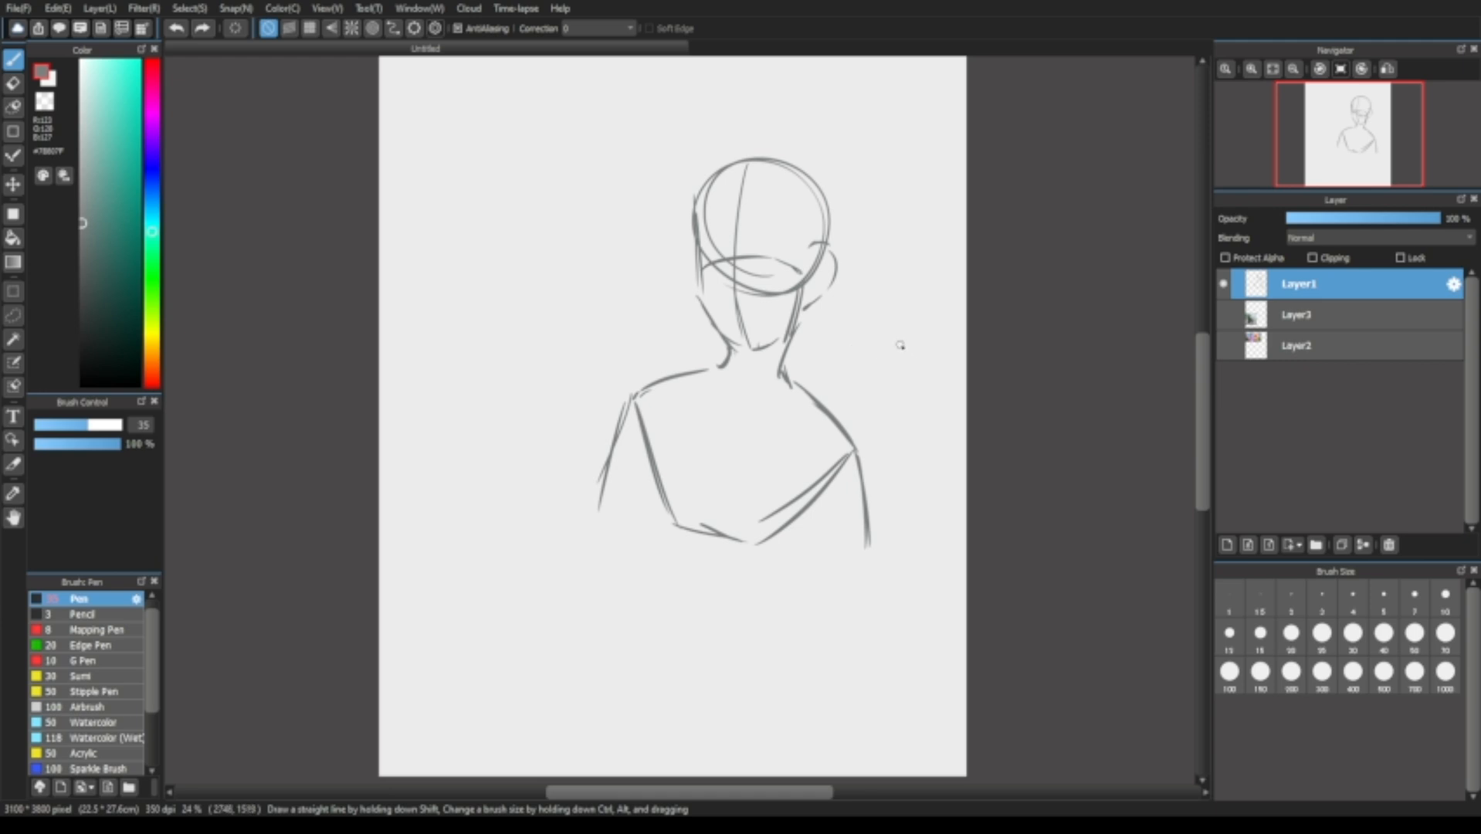
Try extra strokes to the right of the neck and inside the left shoulder, undoing them.
left_click_drag(893, 341, 888, 357)
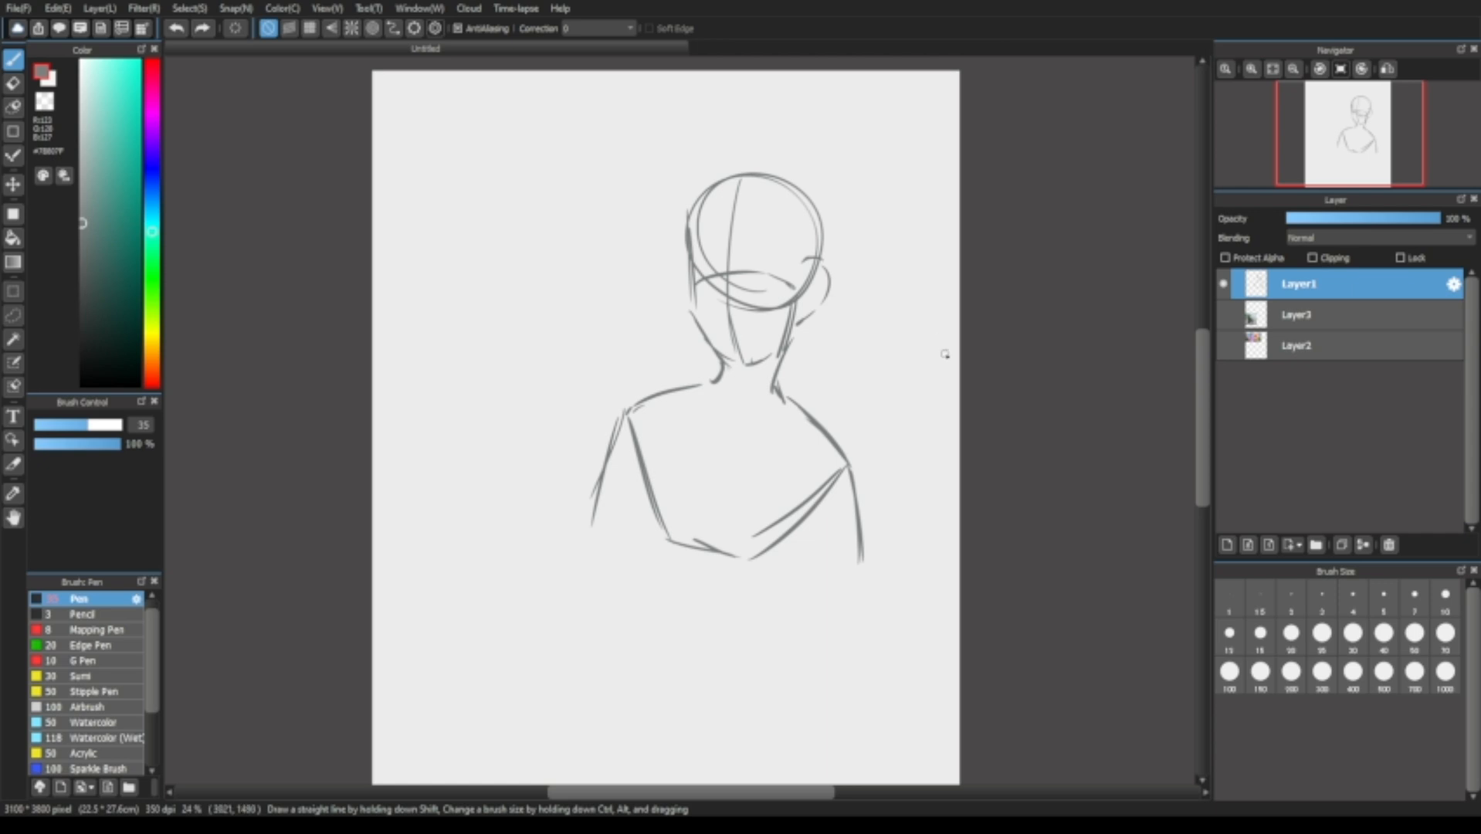
mouse_move(873, 340)
left_mouse_down()
mouse_move(897, 346)
mouse_move(916, 307)
left_mouse_up()
key("ctrl+z")
left_click_drag(630, 427, 651, 465)
key("ctrl+z")
key("ctrl+z")
Compare the sketch with the reference pictures on Layer3 and Layer2, leaving both layers hidden.
left_click(1224, 315)
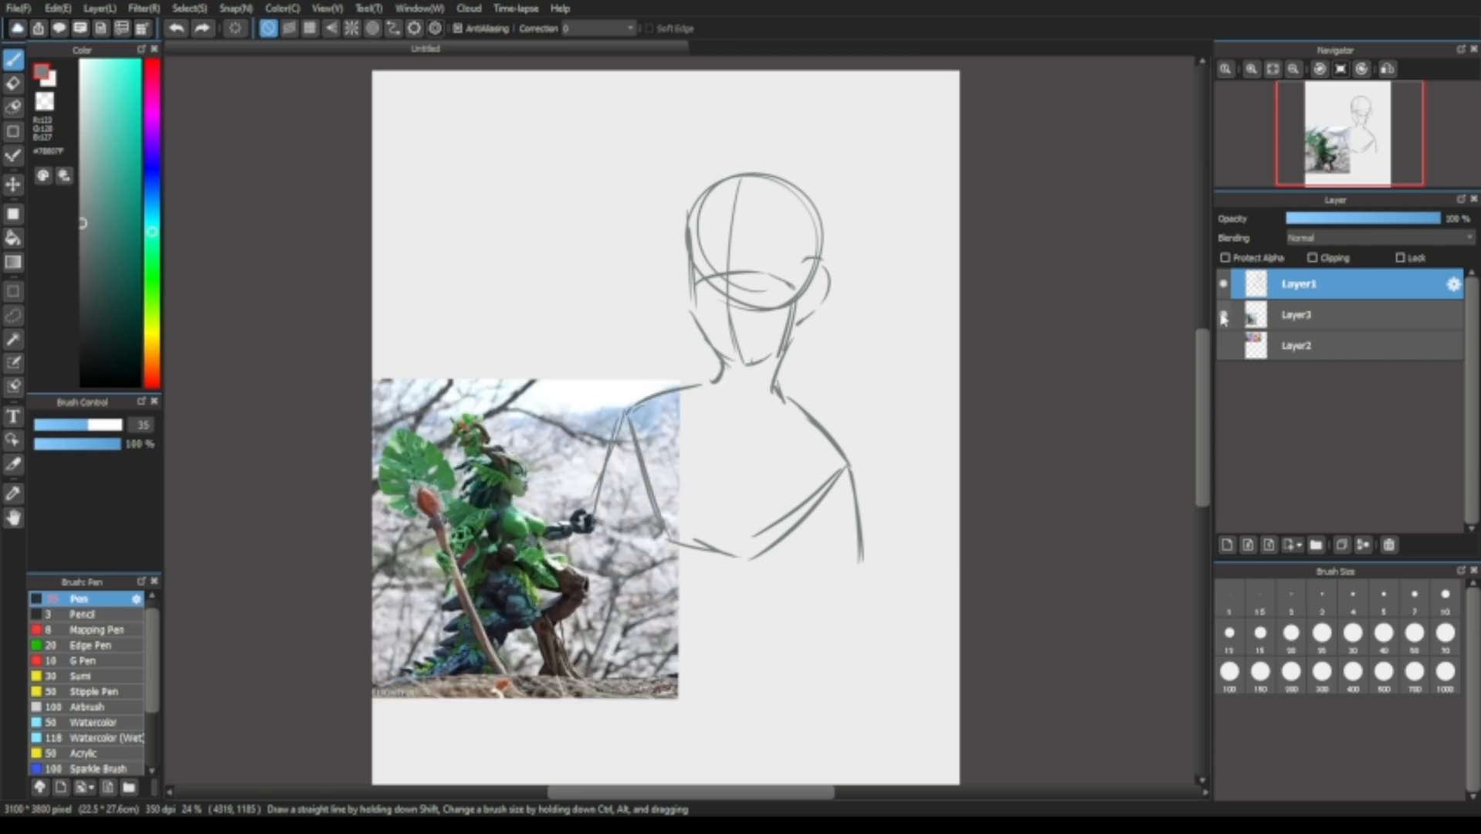
left_click(1224, 315)
left_click(1225, 346)
left_click(1225, 346)
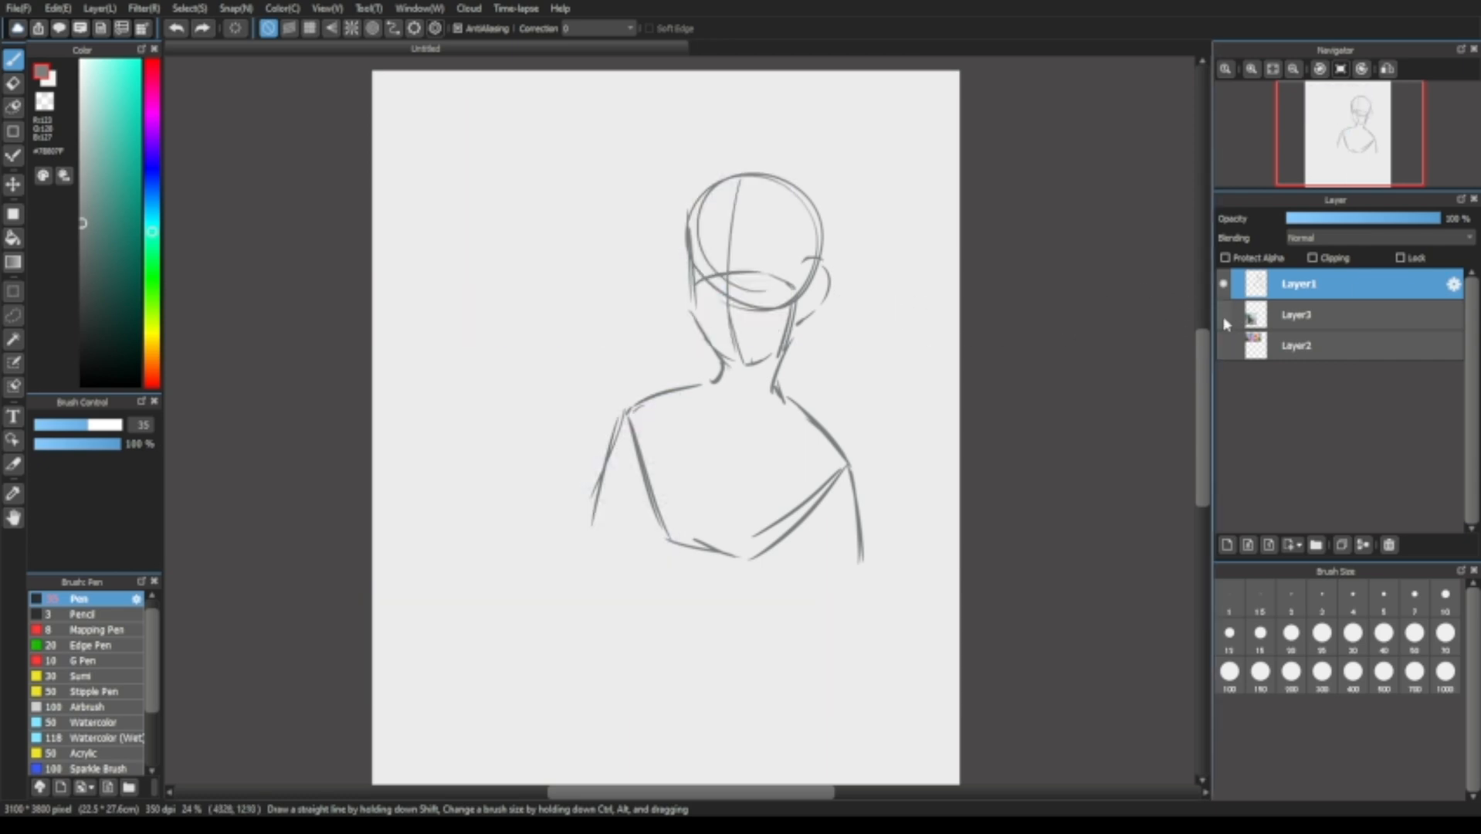
left_click(1224, 315)
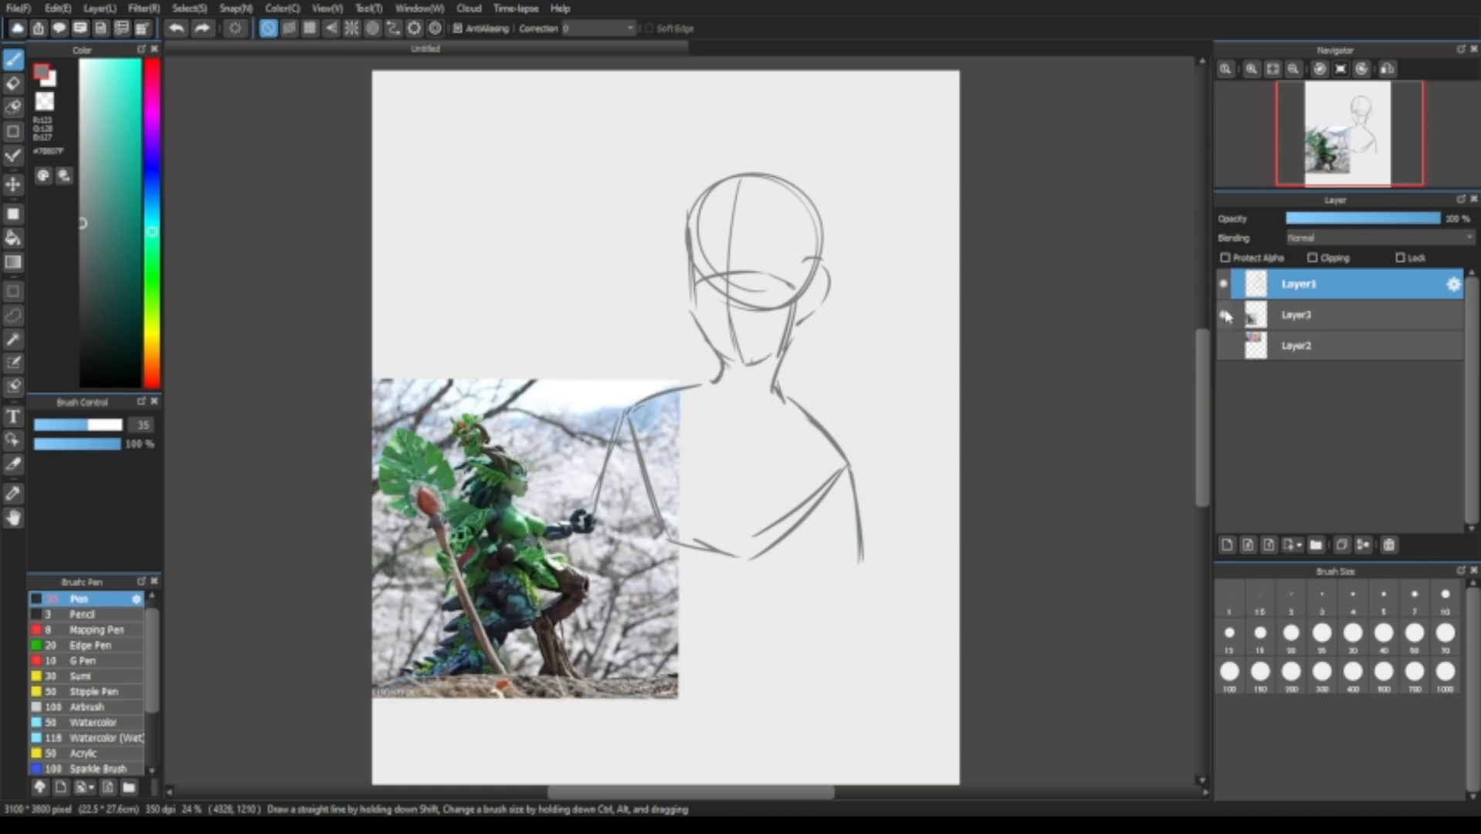
left_click(1224, 315)
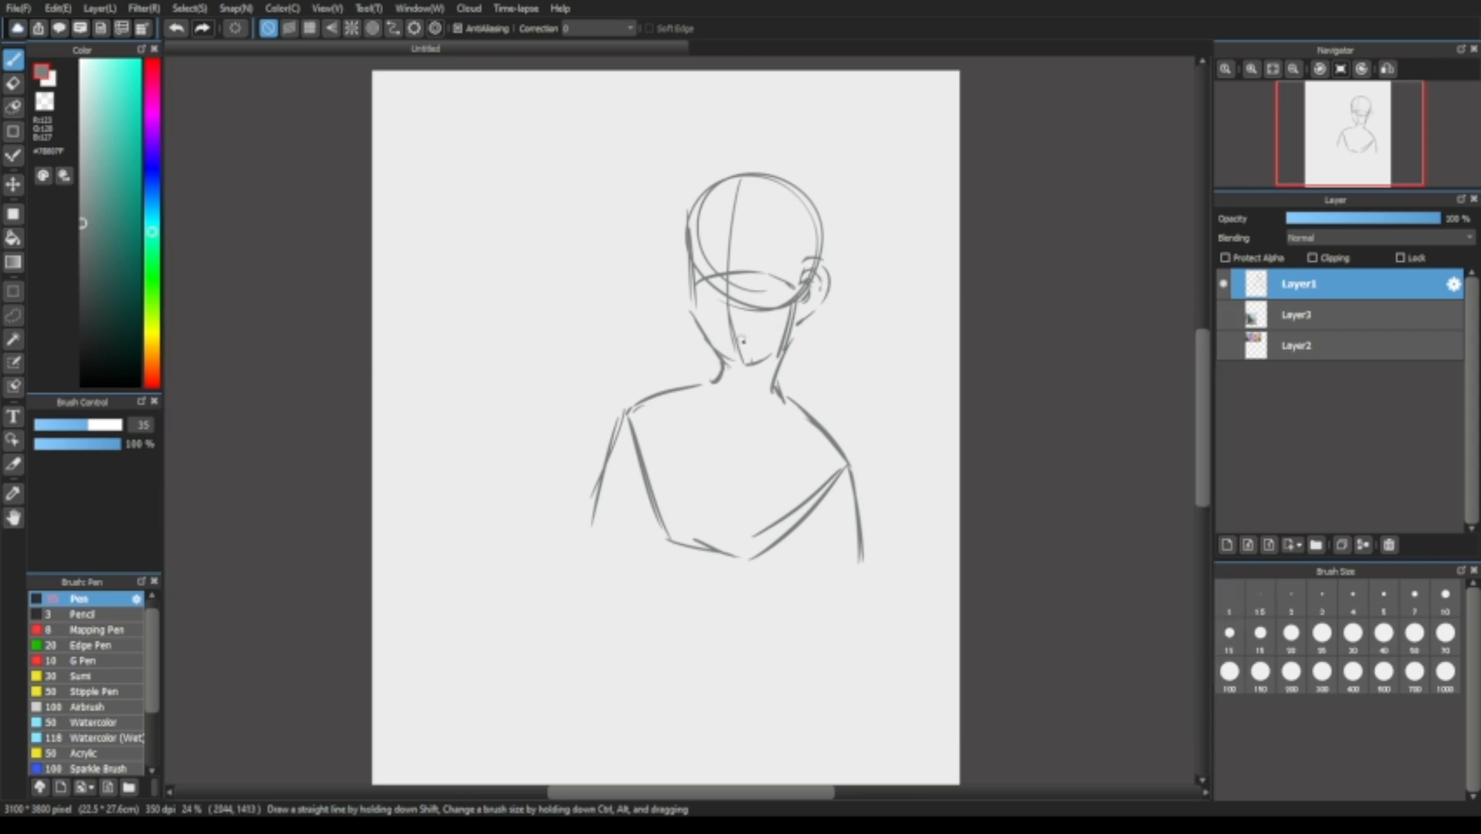
Reinforce the left jawline and sketch the left edge of a V-shaped neckline from the shoulder line to the upper chest.
left_click_drag(695, 320, 720, 354)
mouse_move(687, 396)
left_mouse_down()
mouse_move(731, 431)
mouse_move(713, 427)
left_mouse_up()
key("ctrl+z")
key("ctrl+z")
left_click_drag(682, 397, 728, 439)
key("ctrl+z")
key("ctrl+z")
left_click_drag(680, 390, 726, 457)
Sketch the right edge of the V-shaped neckline and the overlapping fold lines across it.
left_click_drag(726, 455, 813, 421)
left_click_drag(744, 448, 805, 427)
mouse_move(715, 470)
left_mouse_down()
mouse_move(726, 423)
mouse_move(689, 405)
mouse_move(763, 453)
left_mouse_up()
key("ctrl+z")
mouse_move(697, 418)
left_mouse_down()
mouse_move(705, 448)
mouse_move(780, 433)
left_mouse_up()
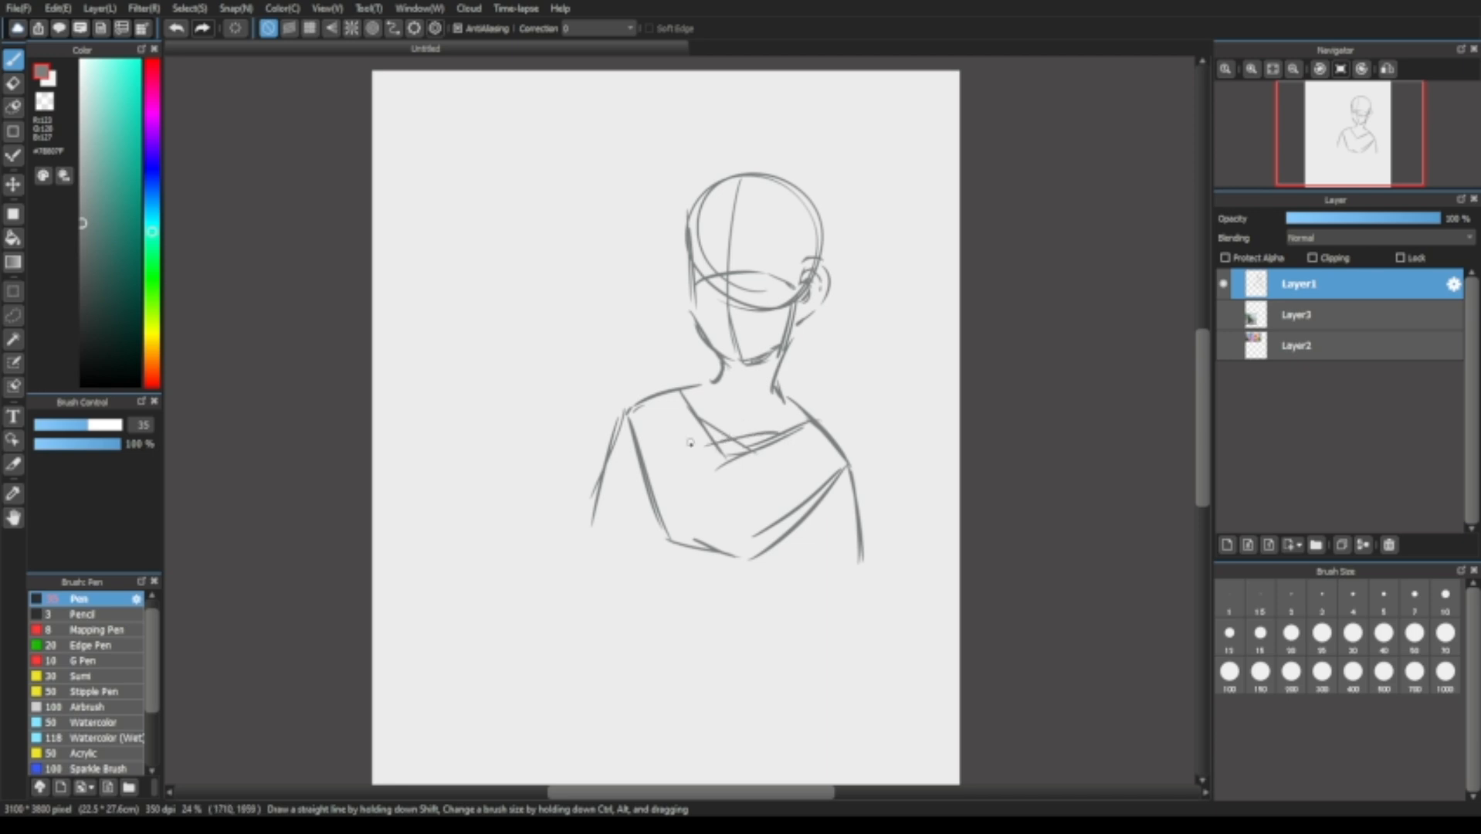
Erase the angular lower torso outline, redraw the torso's sides running down from the armpits, and extend the right arm line.
left_click(13, 83)
mouse_move(671, 540)
left_mouse_down()
mouse_move(764, 539)
mouse_move(837, 479)
left_mouse_up()
mouse_move(665, 530)
left_mouse_down()
mouse_move(635, 434)
mouse_move(649, 555)
left_mouse_up()
left_click(13, 60)
left_click_drag(848, 481, 815, 521)
left_click_drag(811, 525, 776, 590)
left_click_drag(860, 559, 863, 591)
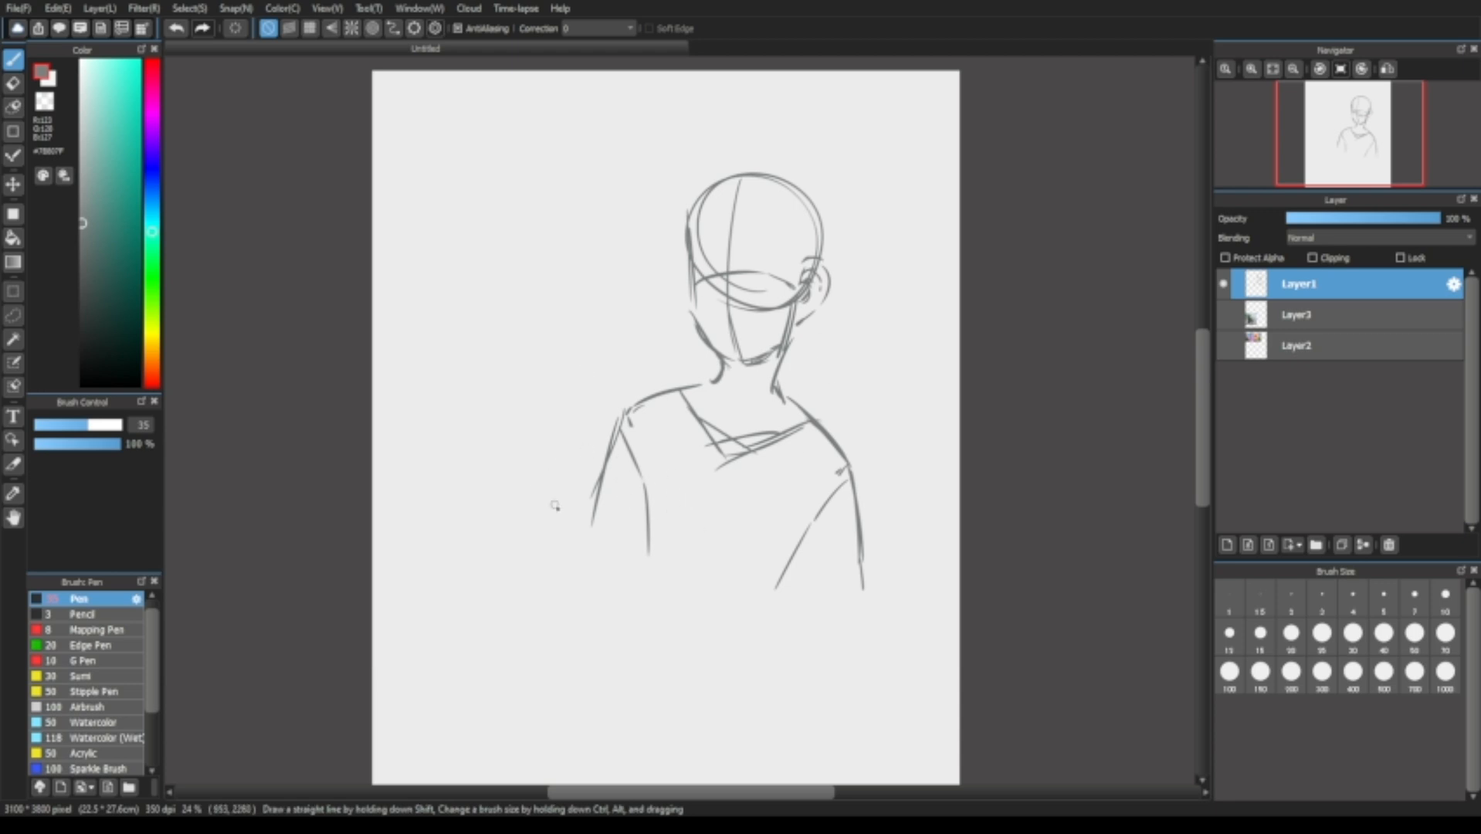
Try a wide curved line passing below the torso and arms, and undo it.
left_click_drag(546, 493, 960, 583)
key("ctrl+z")
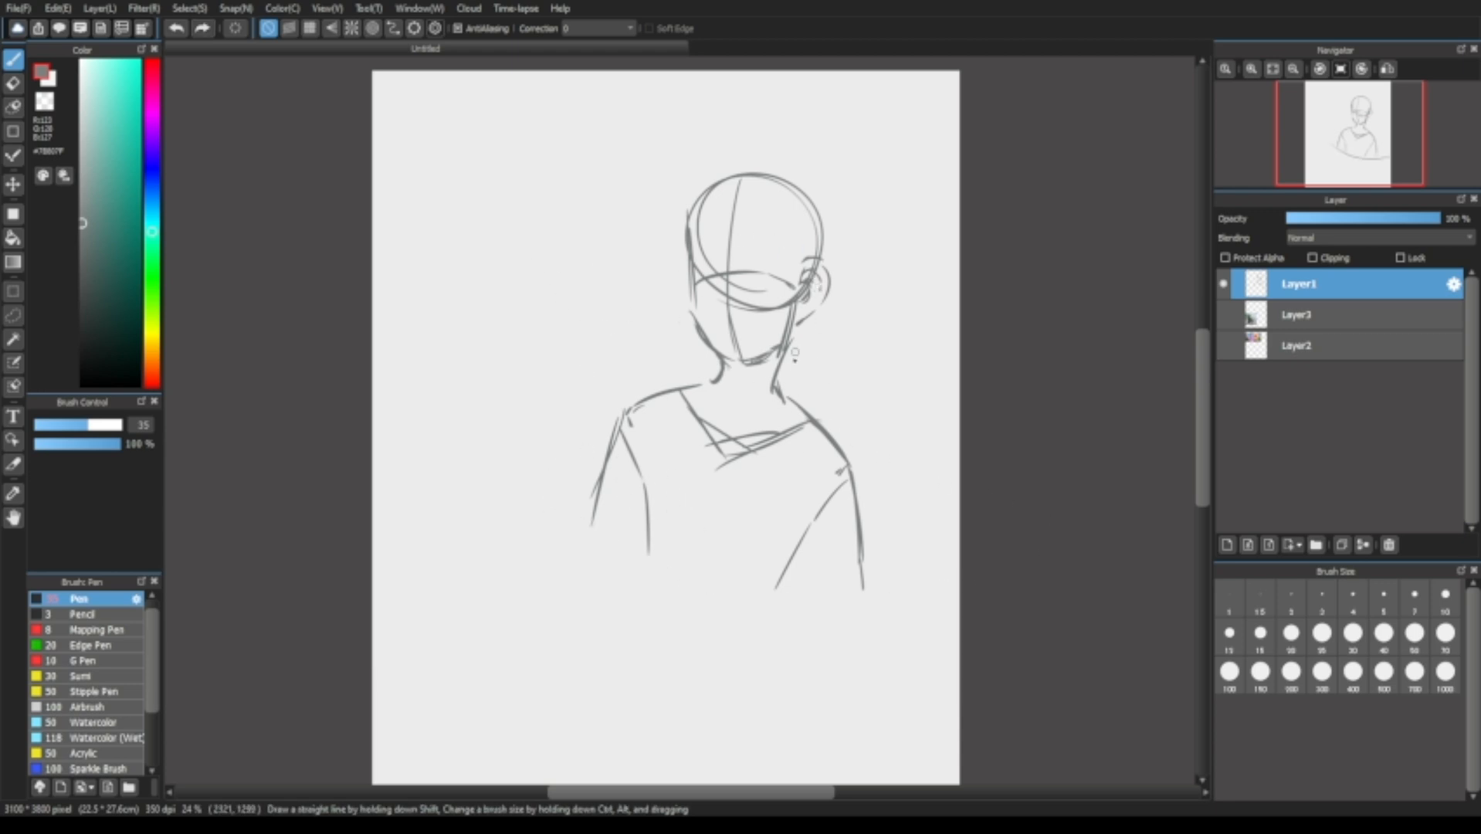
Show both reference picture layers to compare with the figure, leaving only the green plant-figure picture on display.
left_click_drag(753, 455, 738, 490)
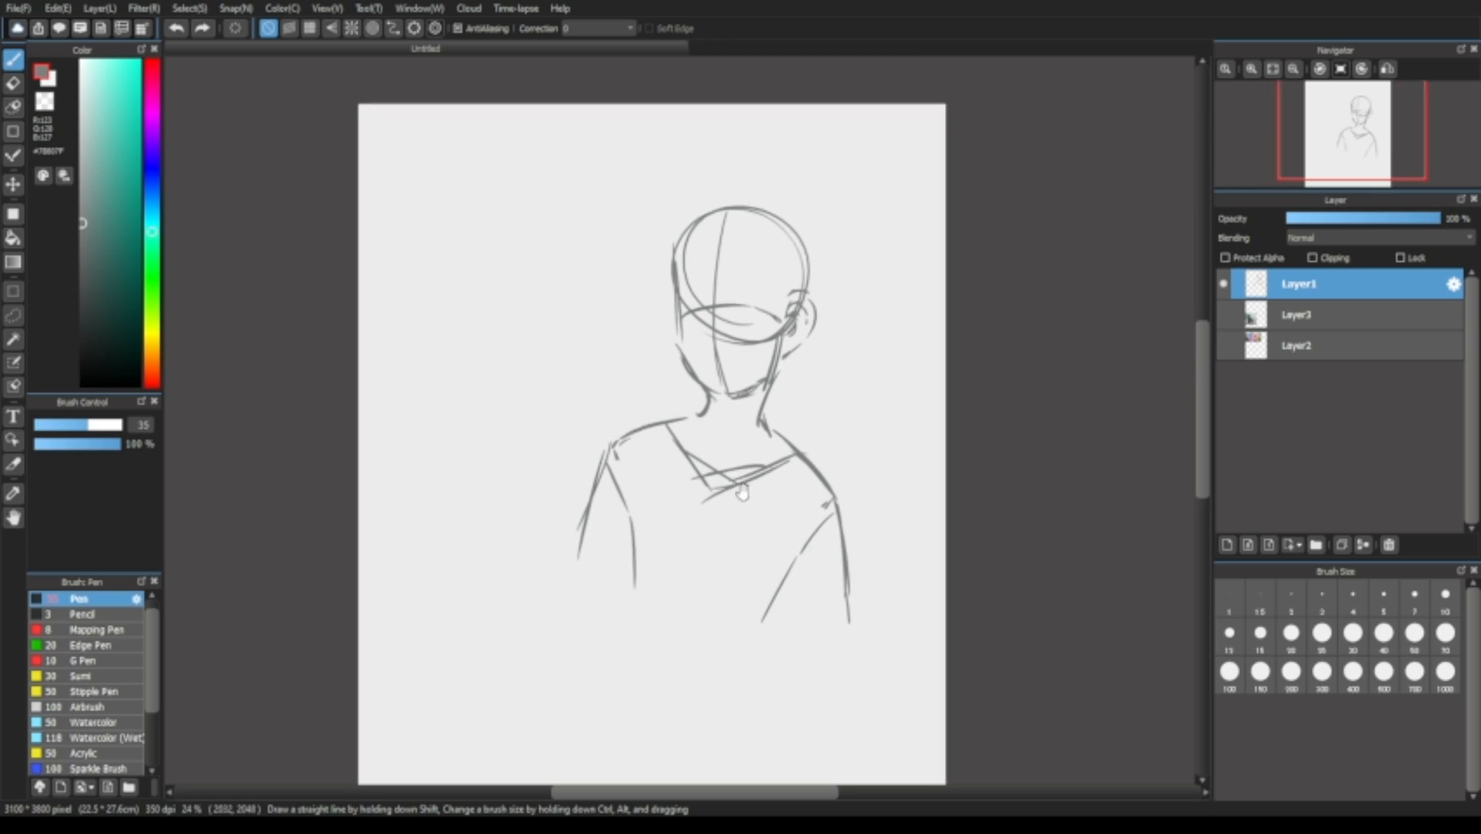
left_click(1224, 315)
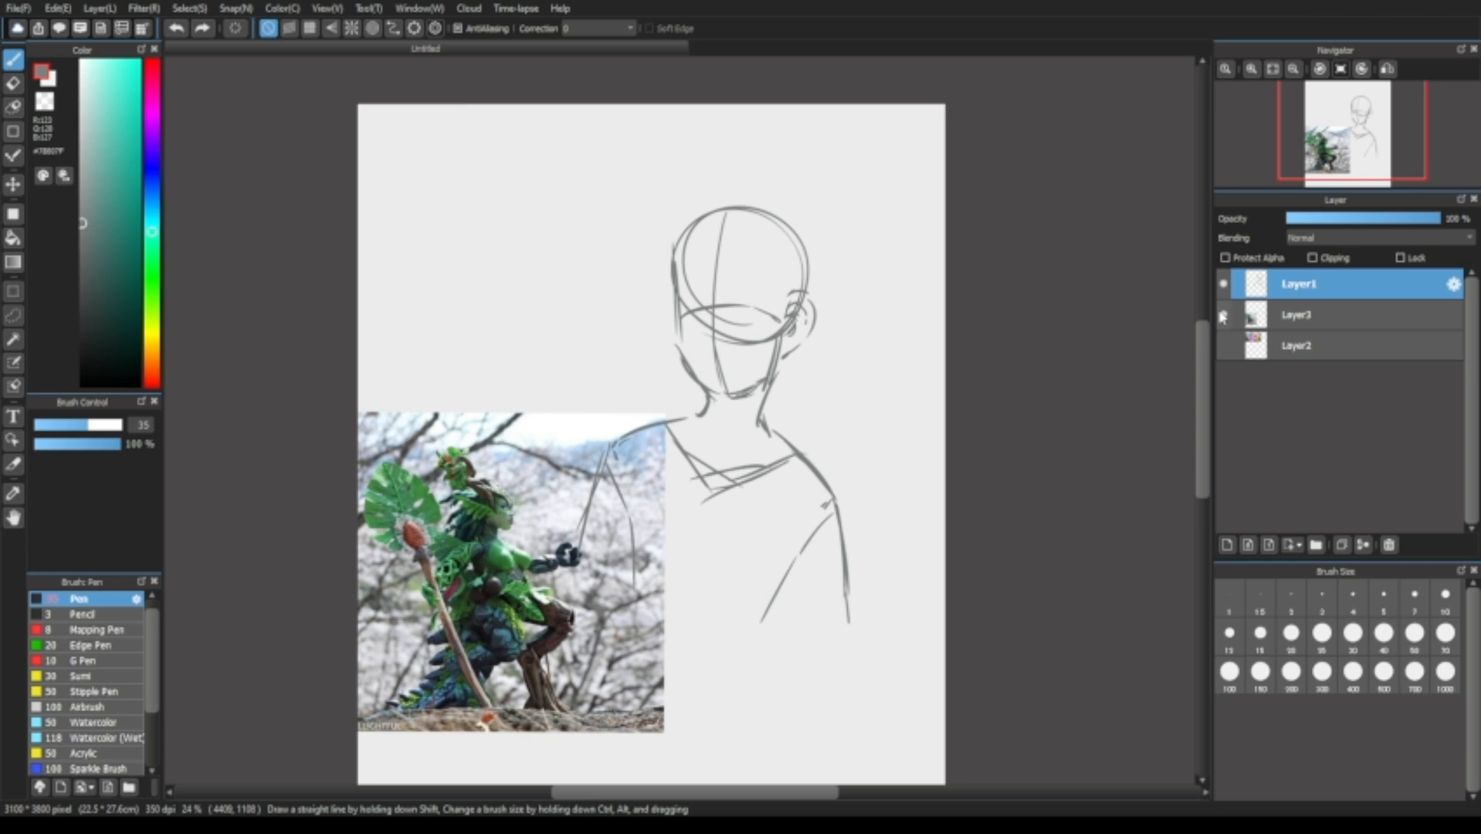
left_click(1221, 346)
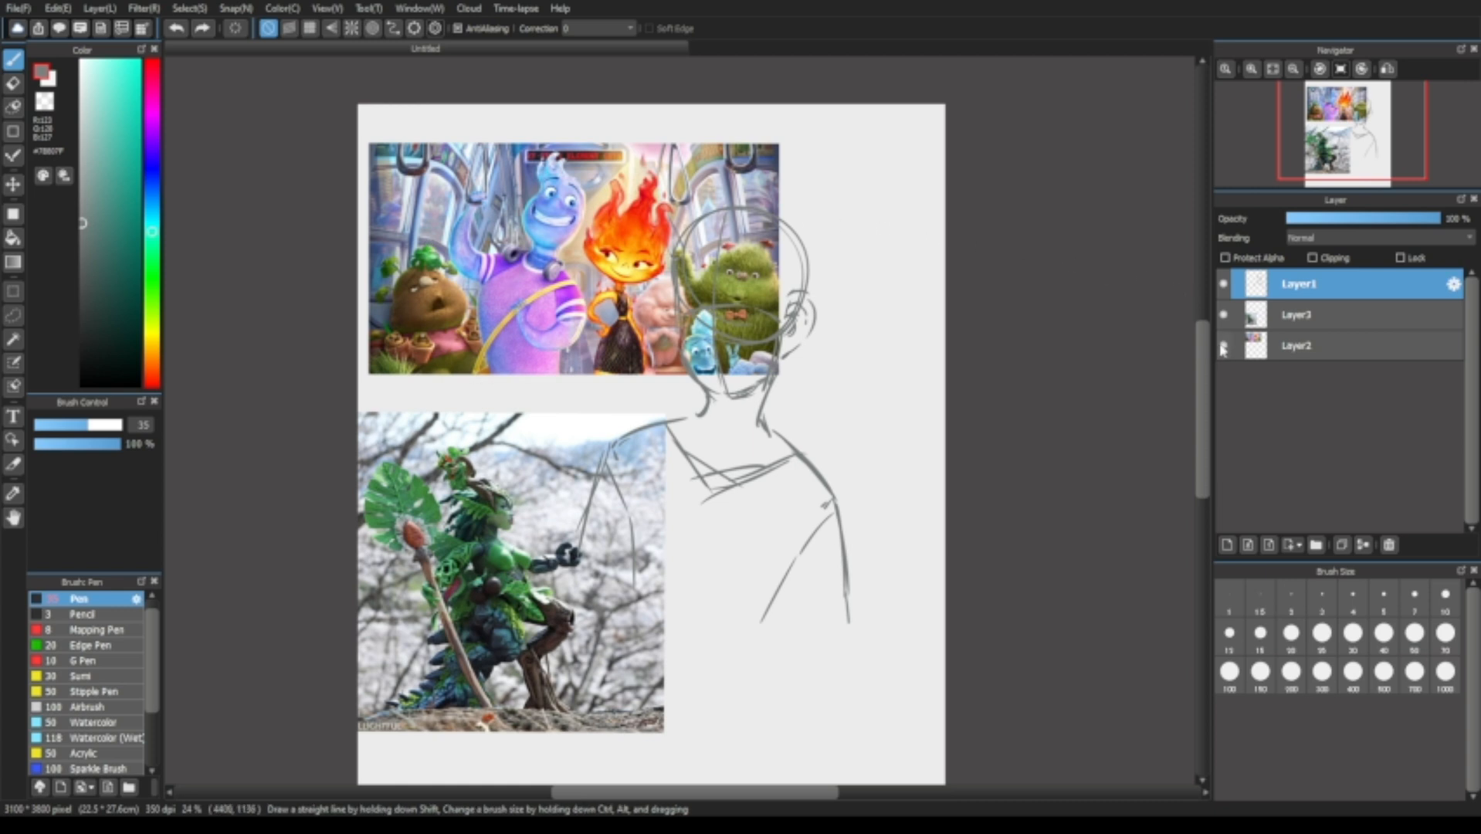
left_click(1222, 347)
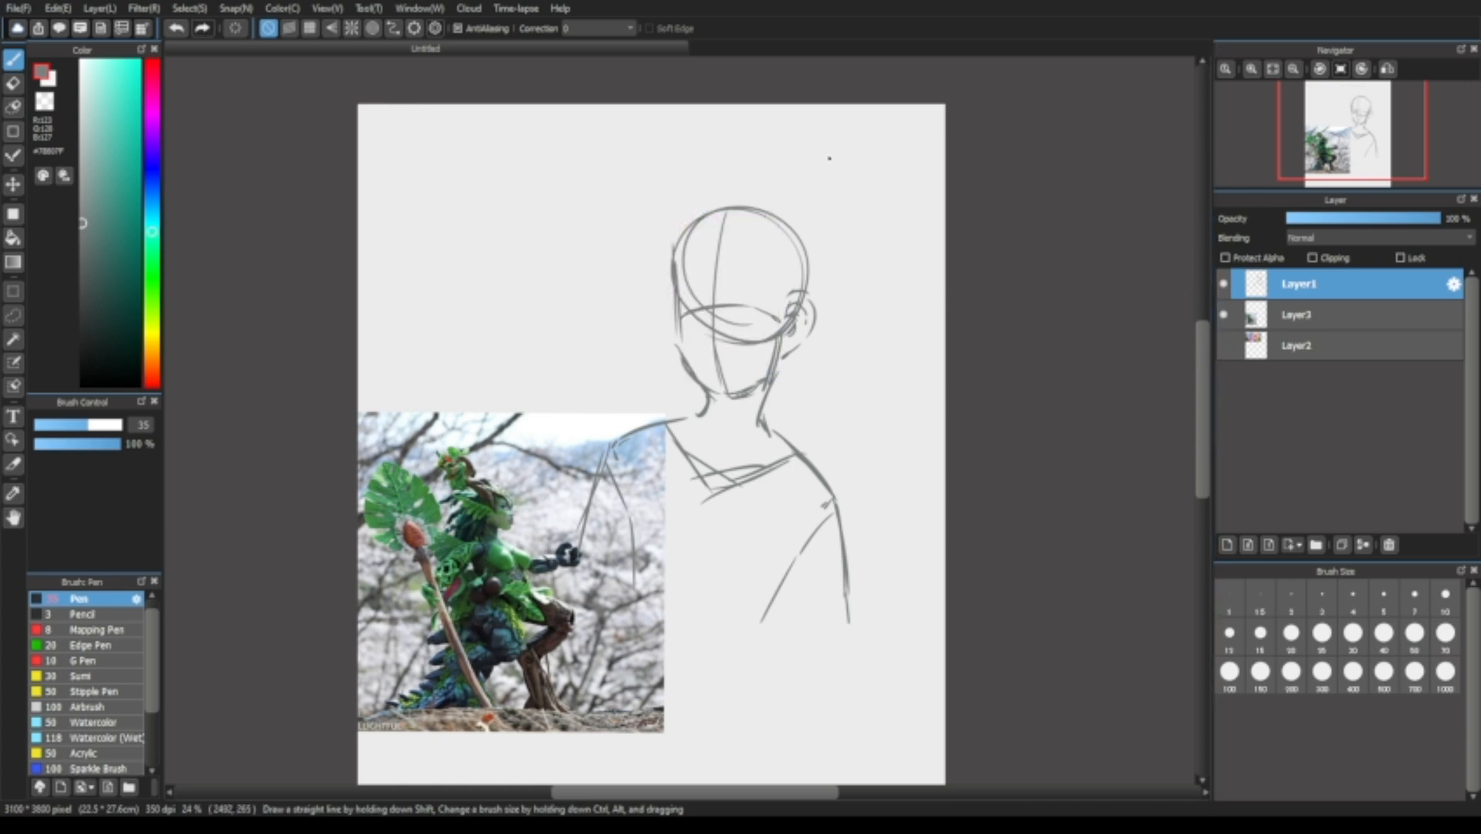
Try a hair outline around the right side of the crown and a strand hanging below the ear.
mouse_move(744, 202)
left_mouse_down()
mouse_move(802, 240)
mouse_move(818, 224)
mouse_move(800, 213)
mouse_move(814, 284)
left_mouse_up()
key("ctrl+z")
key("ctrl+z")
left_click_drag(803, 354, 793, 395)
key("ctrl+z")
key("ctrl+z")
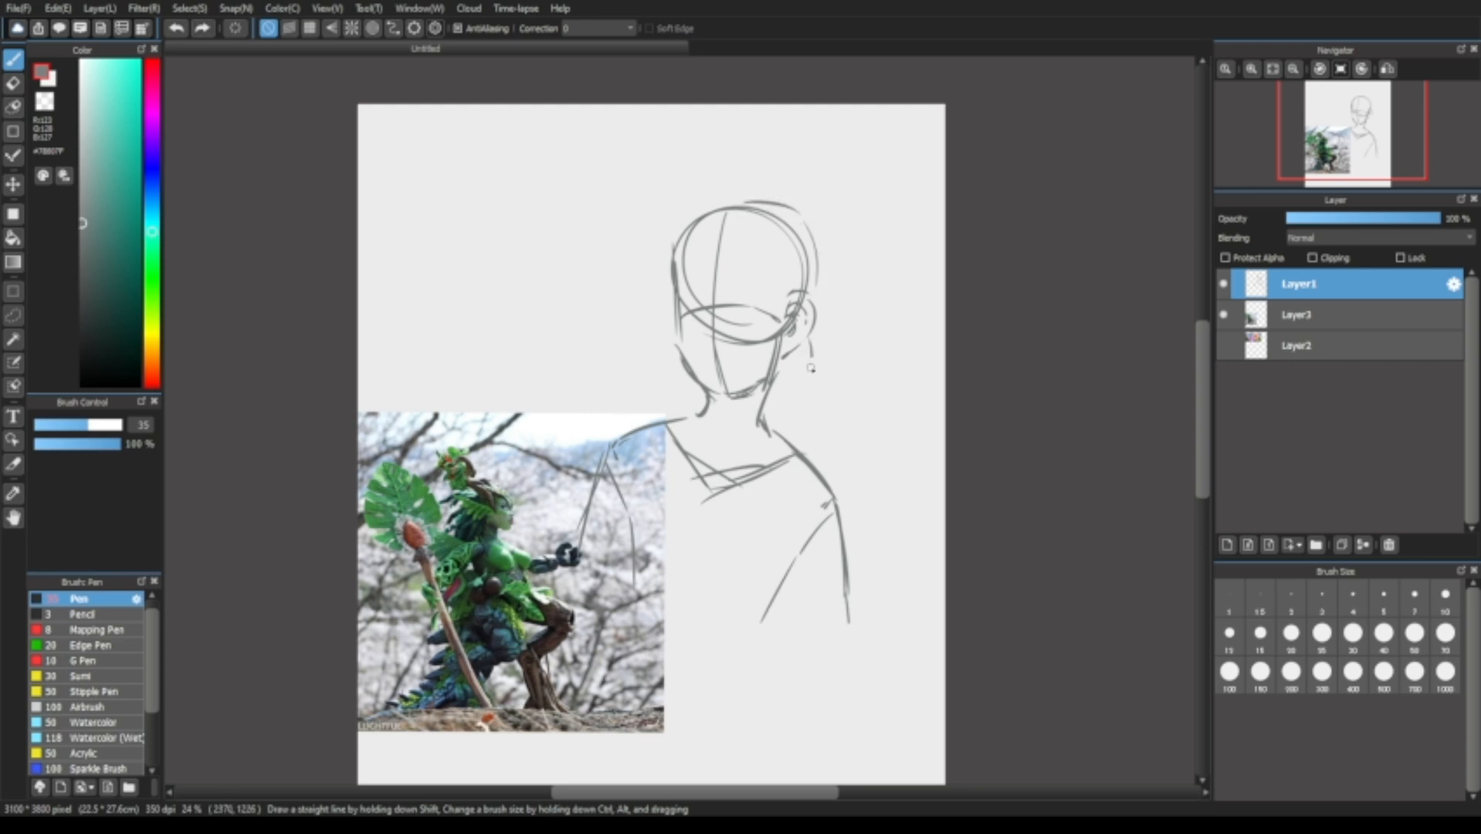
mouse_move(811, 344)
left_mouse_down()
mouse_move(772, 399)
mouse_move(784, 381)
mouse_move(796, 404)
mouse_move(797, 376)
mouse_move(782, 388)
mouse_move(794, 409)
mouse_move(803, 362)
mouse_move(792, 413)
left_mouse_up()
key("ctrl+z")
key("ctrl+z")
key("ctrl+z")
key("ctrl+z")
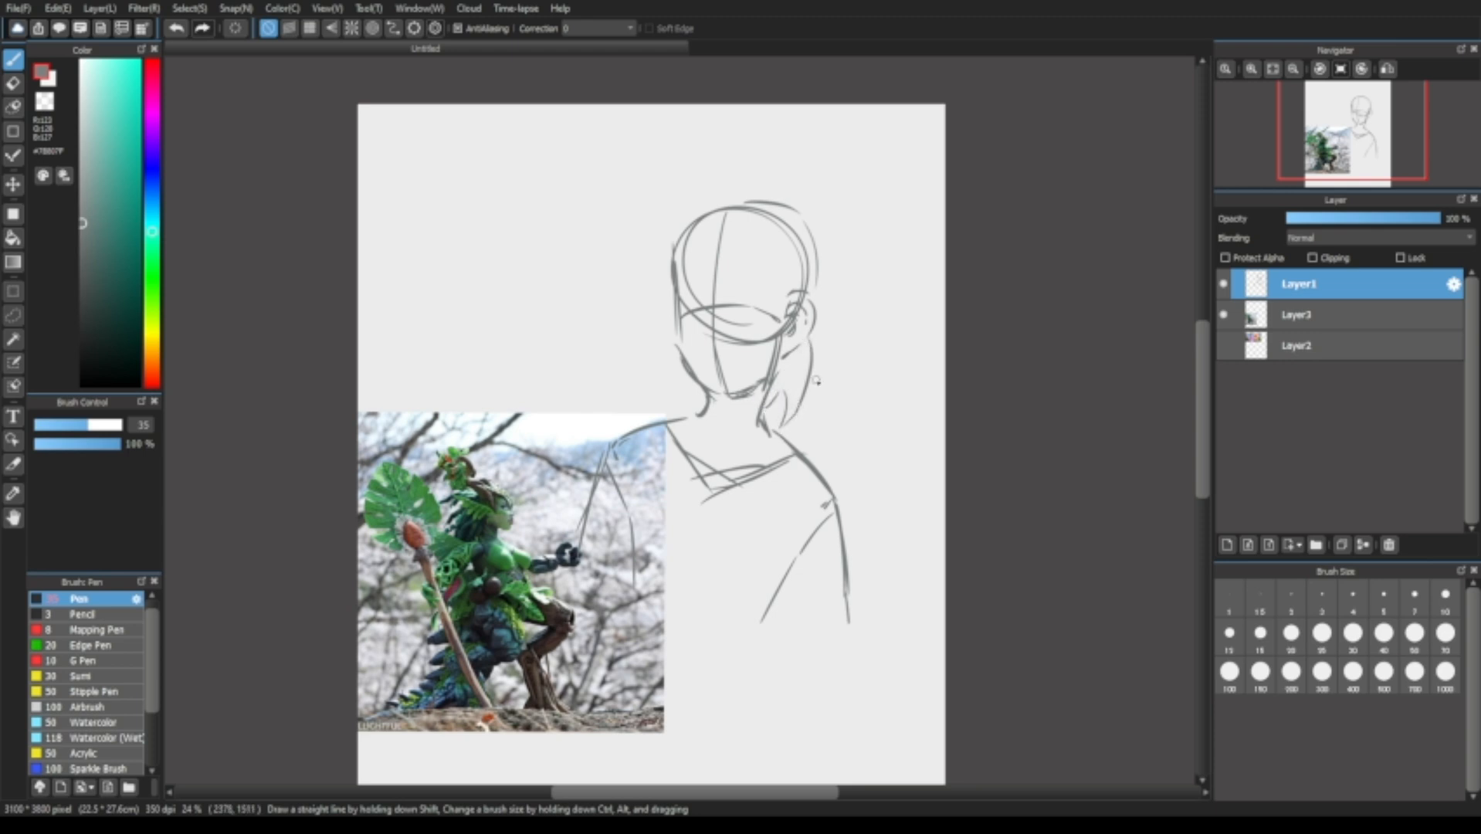
Redo the curved hair strand running from the right ear down beside the neck.
key("ctrl+z")
left_click_drag(811, 358, 785, 429)
left_click_drag(818, 275, 796, 429)
key("ctrl+z")
left_click_drag(810, 338, 788, 422)
key("ctrl+z")
left_click_drag(811, 349, 783, 433)
key("ctrl+z")
key("ctrl+z")
left_click_drag(810, 346, 795, 409)
key("ctrl+z")
key("ctrl+z")
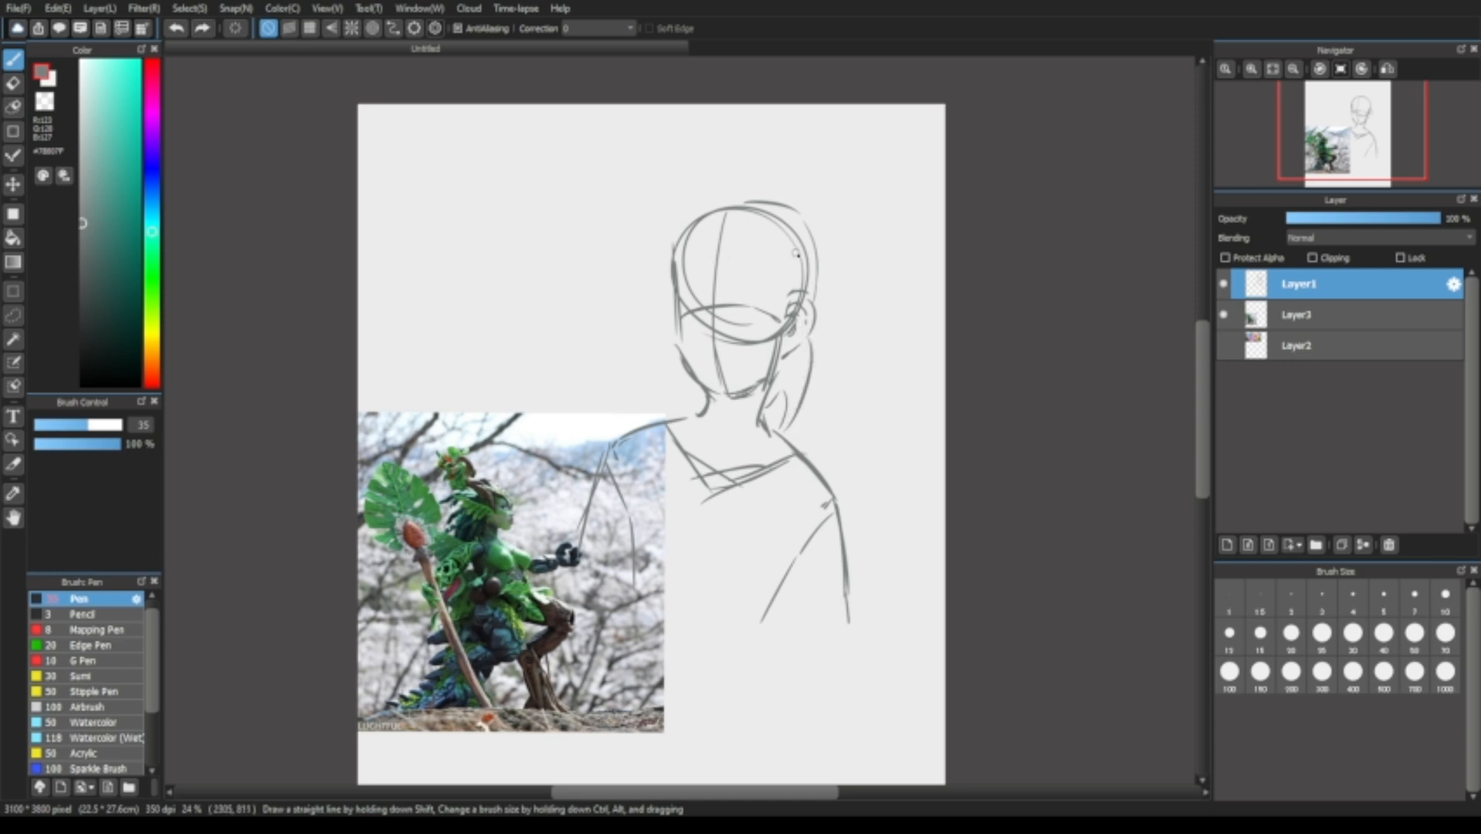
Try a rounded hair outline over the left side of the crown and a short fringe across the forehead.
key("ctrl+z")
mouse_move(719, 194)
left_mouse_down()
mouse_move(686, 190)
mouse_move(701, 190)
mouse_move(656, 278)
left_mouse_up()
key("ctrl+z")
key("ctrl+z")
left_click_drag(694, 194, 657, 281)
key("ctrl+z")
mouse_move(690, 189)
left_mouse_down()
mouse_move(670, 310)
mouse_move(801, 274)
left_mouse_up()
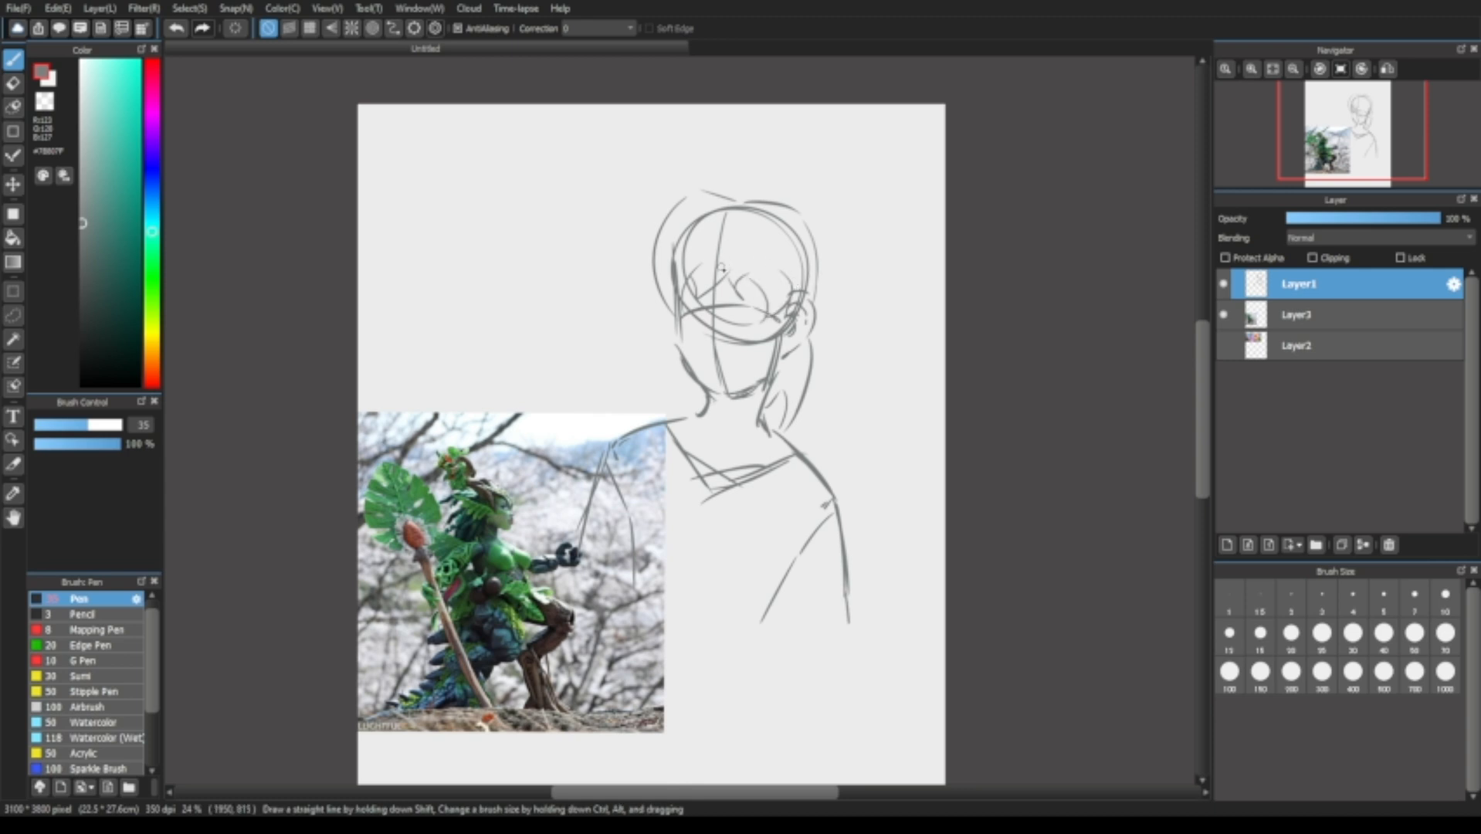
Try a hair strand hanging beside the left cheek down to jaw level.
mouse_move(671, 301)
left_mouse_down()
mouse_move(648, 366)
mouse_move(658, 337)
mouse_move(655, 372)
left_mouse_up()
key("ctrl+z")
key("ctrl+z")
key("ctrl+z")
key("ctrl+z")
mouse_move(669, 308)
left_mouse_down()
mouse_move(654, 369)
mouse_move(677, 384)
left_mouse_up()
key("ctrl+z")
key("ctrl+z")
left_click_drag(669, 307, 654, 385)
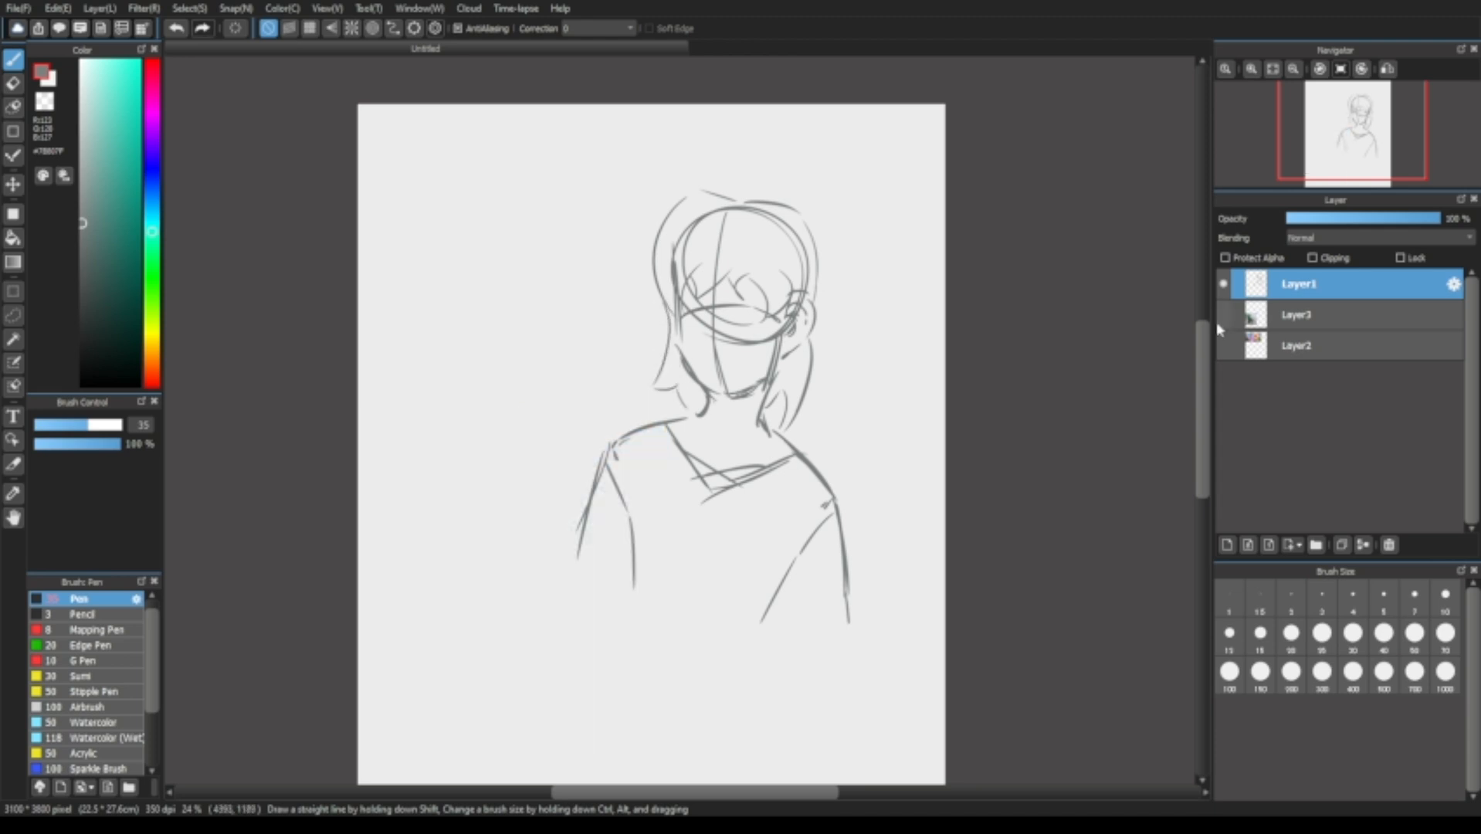
Undo all the hair strokes back to the bare head construction.
key("ctrl+z")
key("ctrl+z")
key("ctrl+z")
key("ctrl+z")
key("ctrl+z")
key("ctrl+z")
key("ctrl+z")
key("ctrl+z")
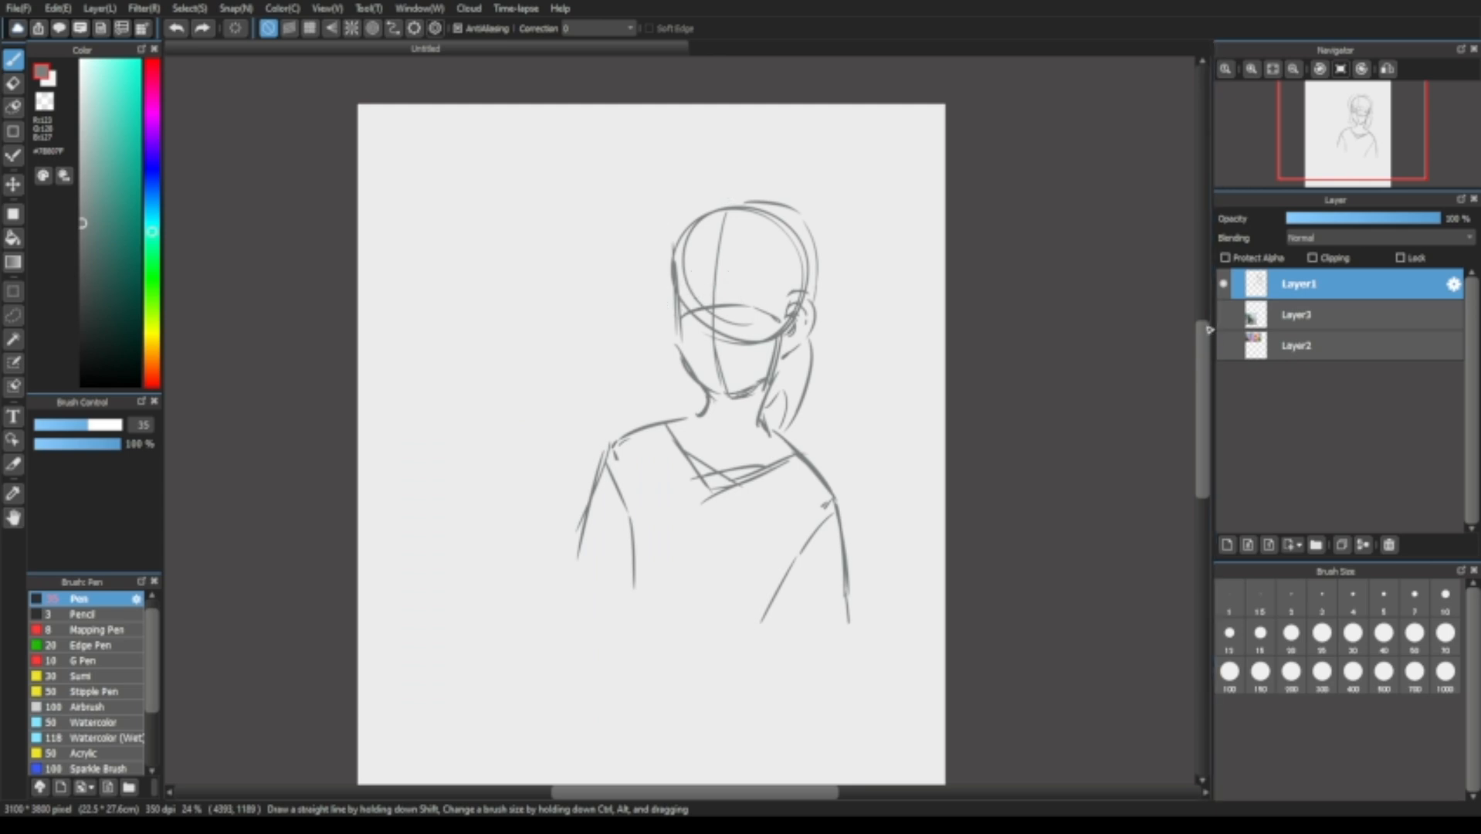
key("ctrl+z")
key("ctrl+z")
key("ctrl+z")
key("ctrl+z")
key("ctrl+z")
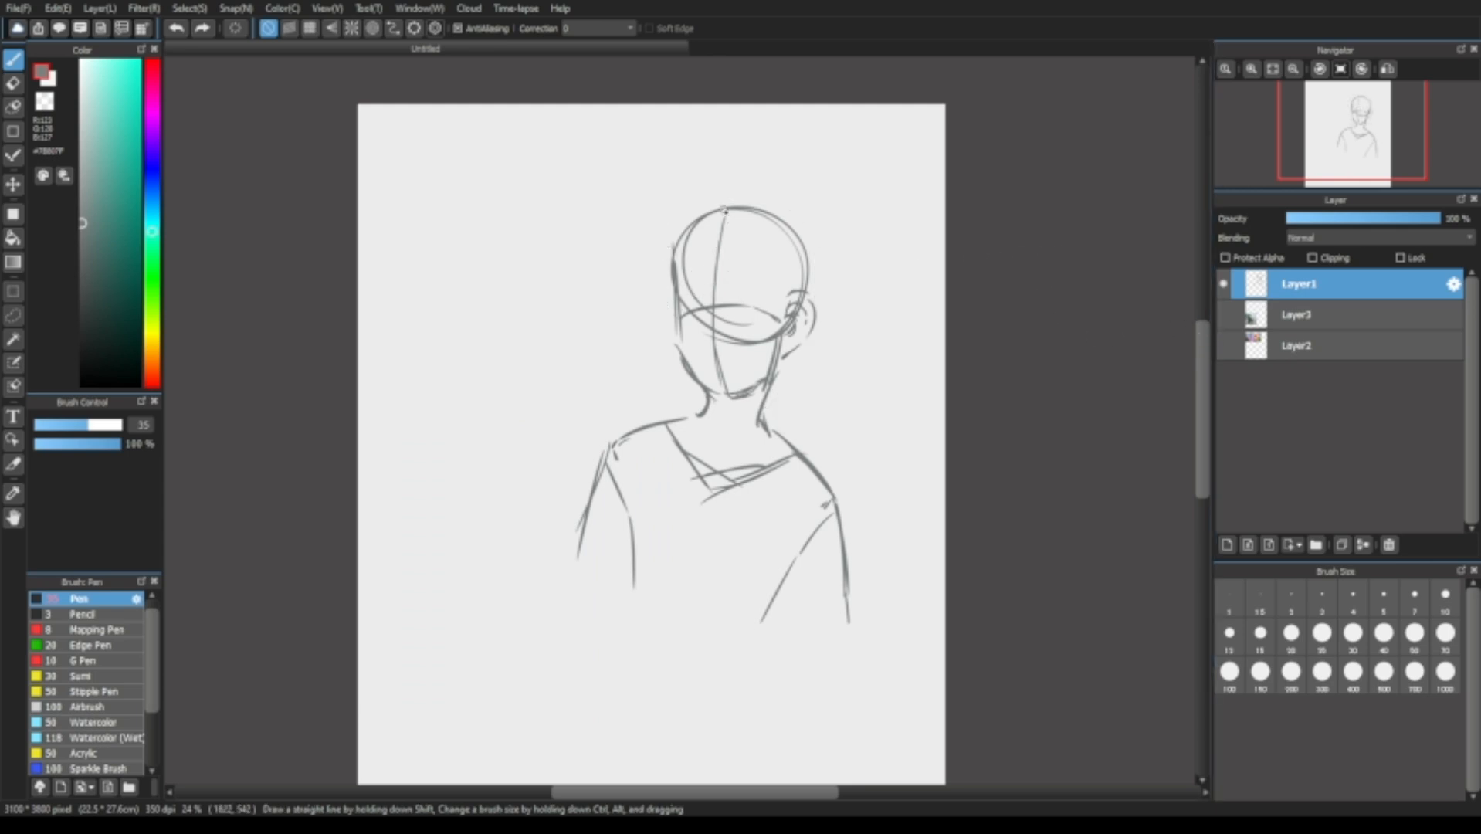
Try a large swept hair outline from the top of the head down the left side, and undo it.
mouse_move(725, 209)
left_mouse_down()
mouse_move(681, 180)
mouse_move(639, 299)
left_mouse_up()
key("ctrl+z")
key("ctrl+z")
key("ctrl+z")
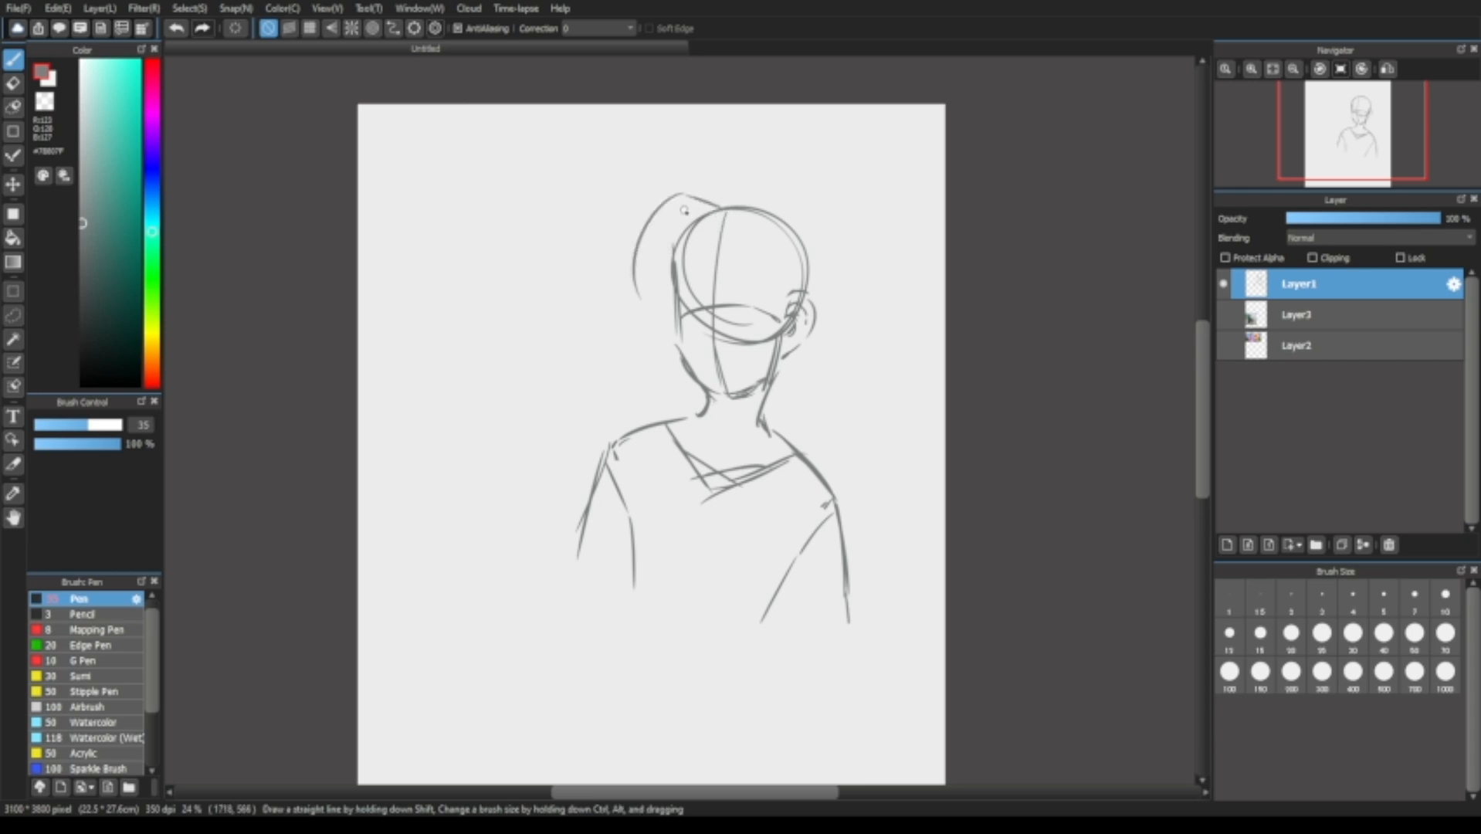
key("ctrl+z")
key("ctrl+z")
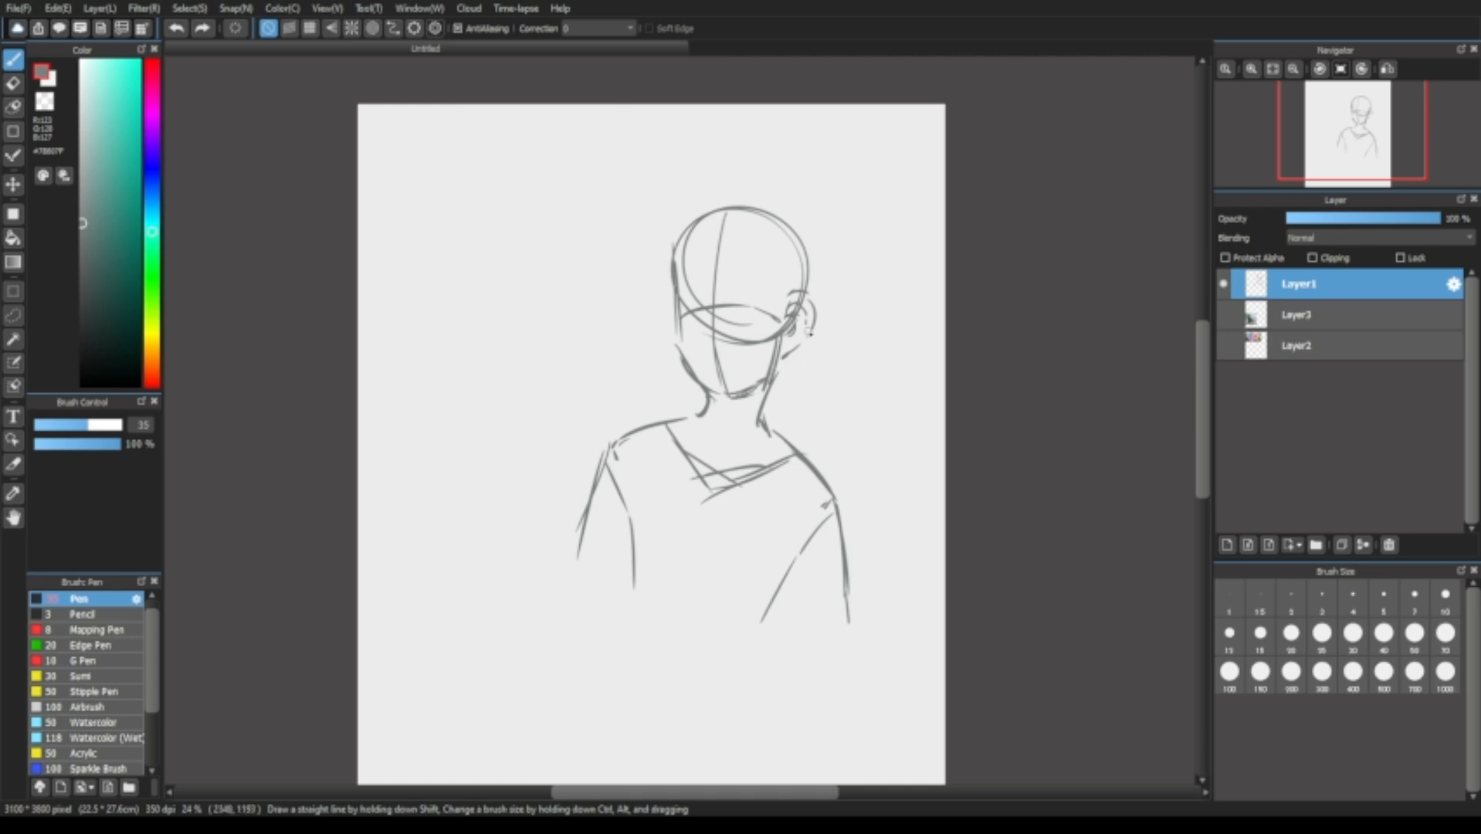
Show both reference picture layers for a look and hide them again.
left_click(1224, 315)
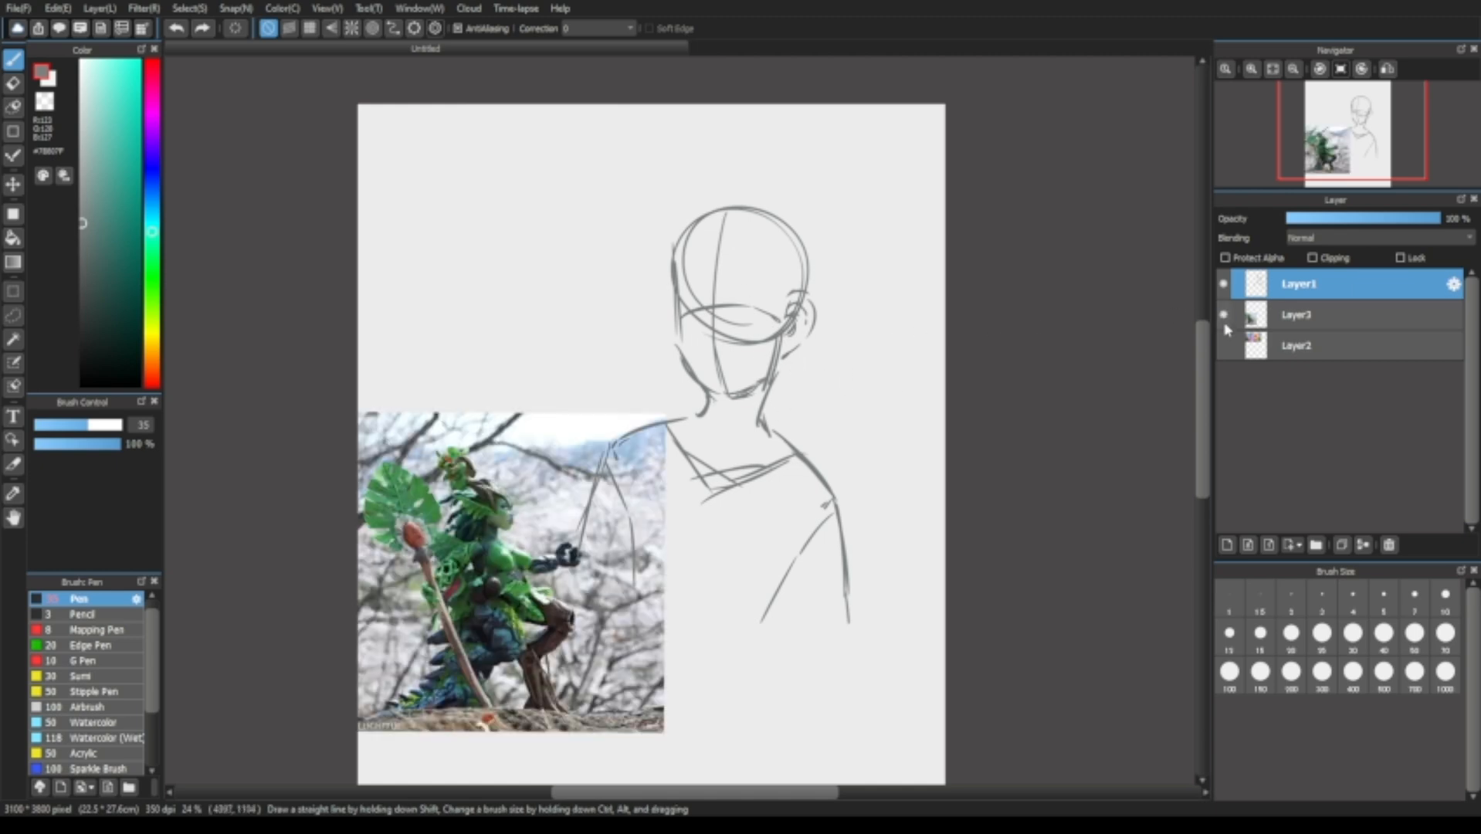
left_click(1224, 347)
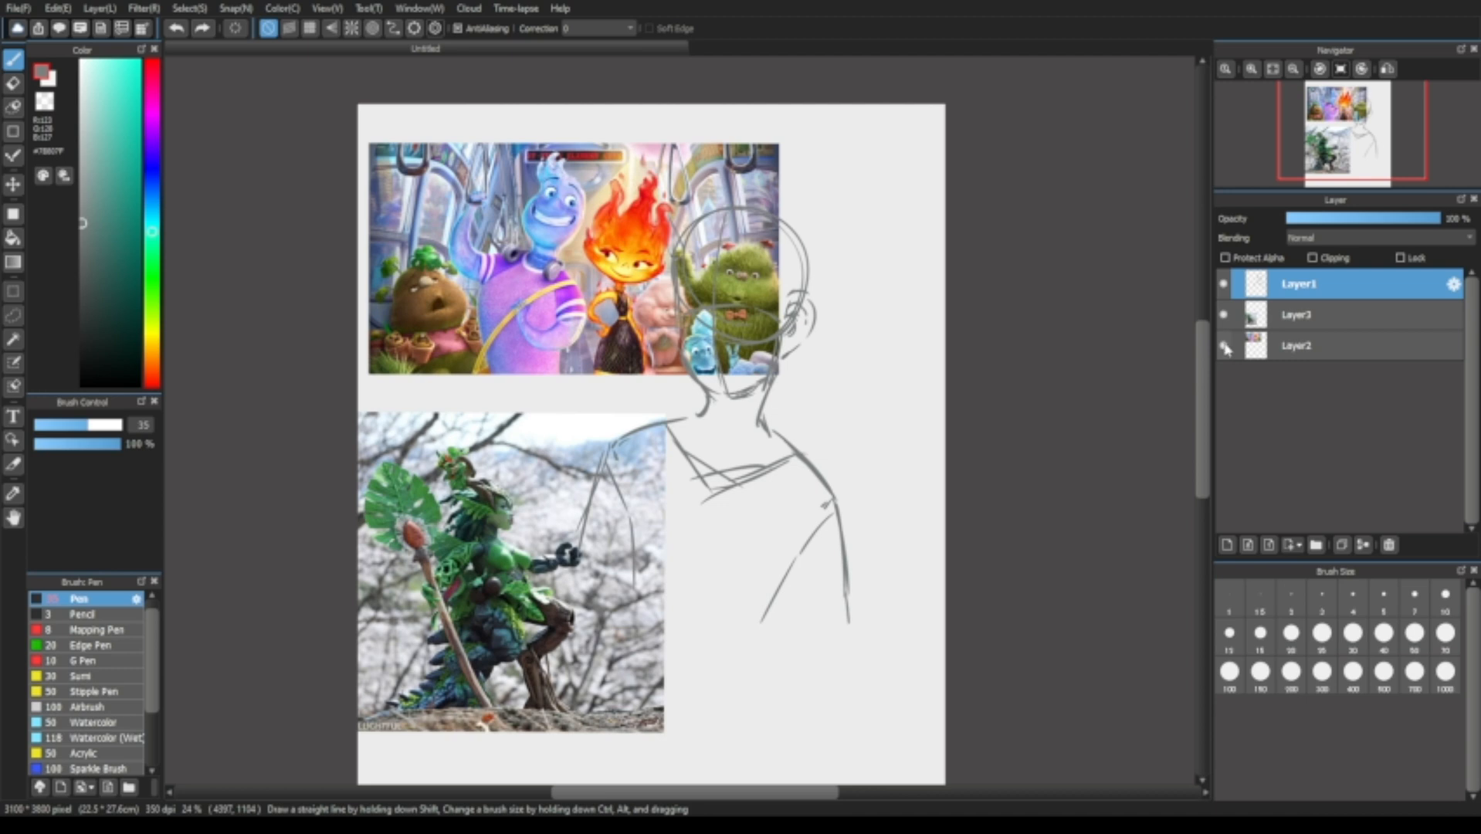
left_click(1225, 346)
left_click(1224, 316)
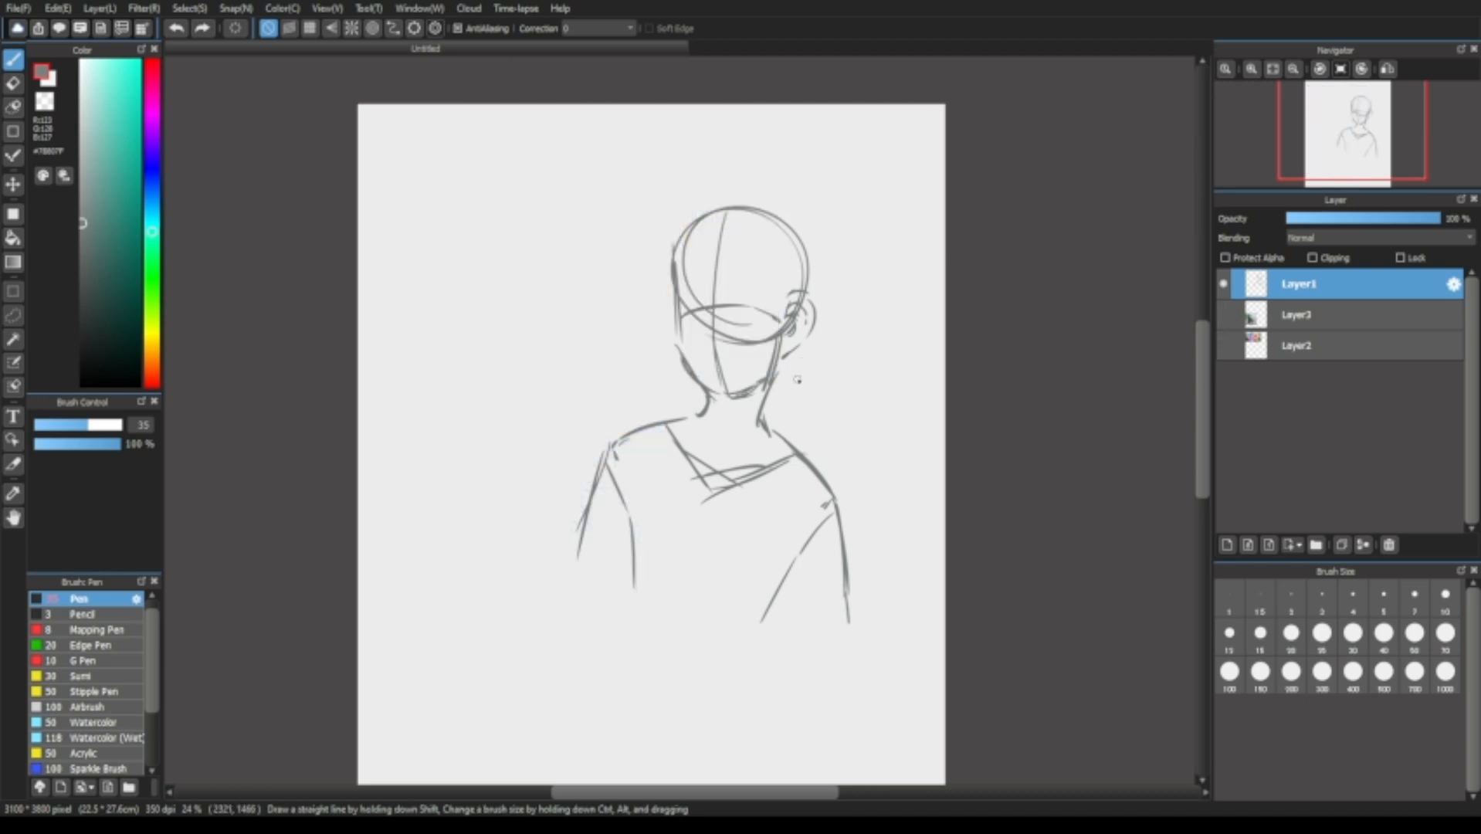
Try a long hair lock falling from behind the right ear over the shoulder onto the chest.
mouse_move(799, 363)
left_mouse_down()
mouse_move(795, 432)
mouse_move(828, 434)
mouse_move(778, 522)
left_mouse_up()
key("ctrl+z")
key("ctrl+z")
left_click_drag(827, 442, 744, 536)
key("ctrl+z")
left_click_drag(829, 437, 758, 562)
key("ctrl+z")
mouse_move(772, 402)
left_mouse_down()
mouse_move(784, 459)
mouse_move(754, 547)
left_mouse_up()
key("ctrl+z")
key("ctrl+z")
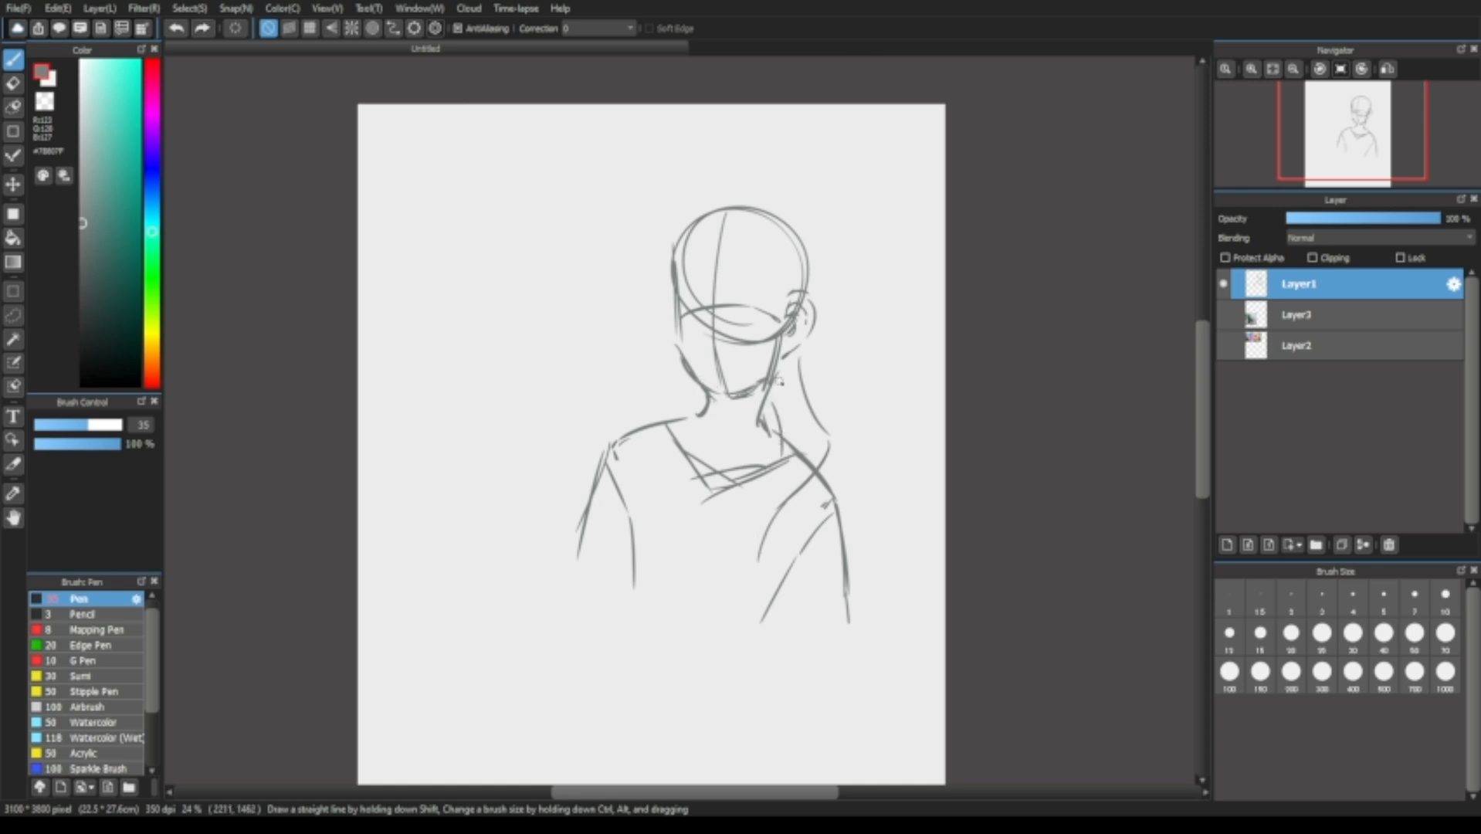
Undo the strokes of the long hair lock over the right shoulder.
key("ctrl+z")
key("ctrl+z")
key("ctrl+z")
key("ctrl+z")
key("ctrl+z")
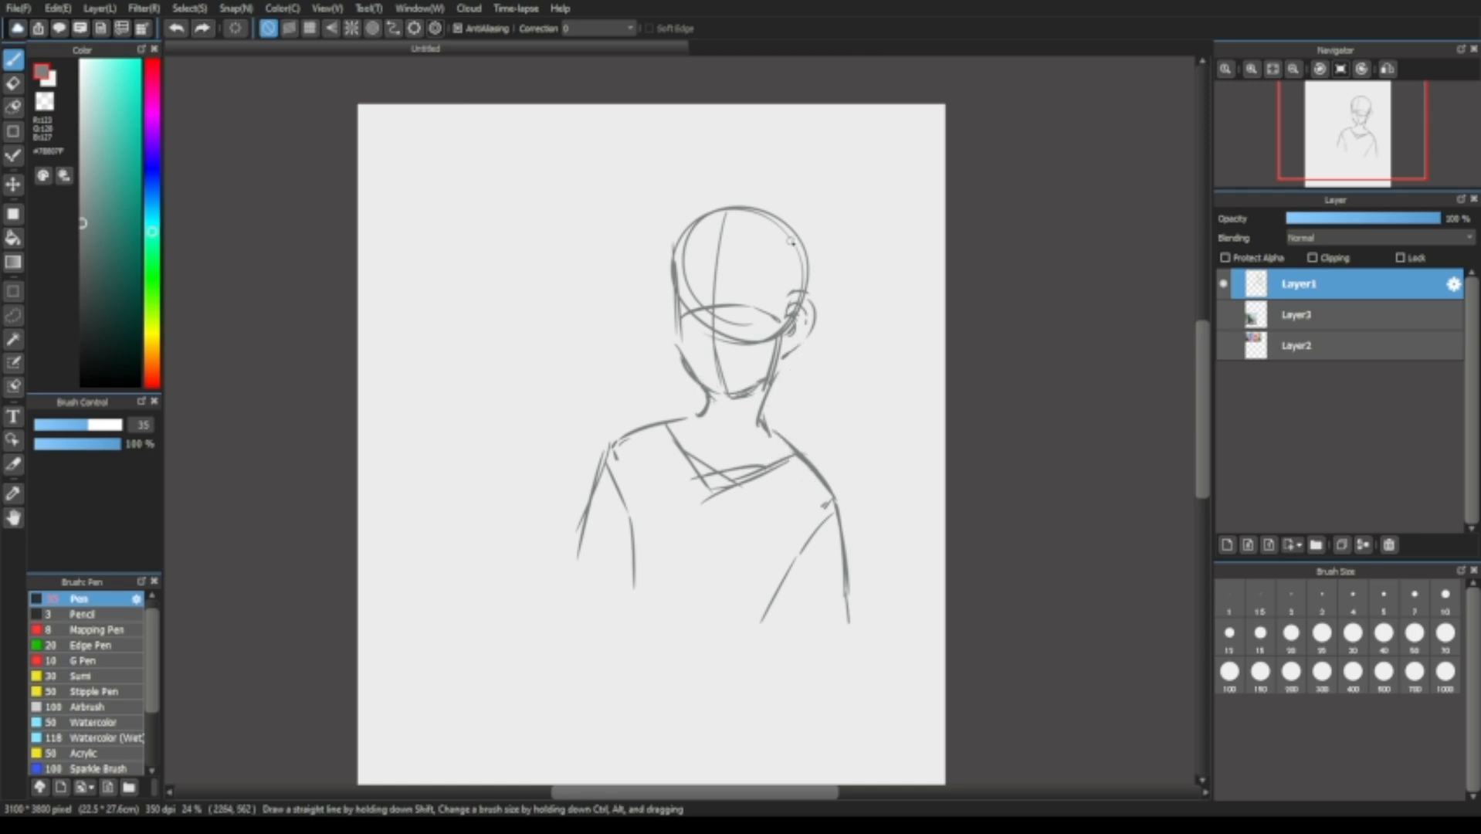
key("ctrl+z")
Try a side-swept fringe with pointed tips across the forehead towards the right ear.
left_click_drag(705, 264, 740, 302)
key("ctrl+z")
key("ctrl+z")
left_click_drag(743, 300, 786, 317)
key("ctrl+z")
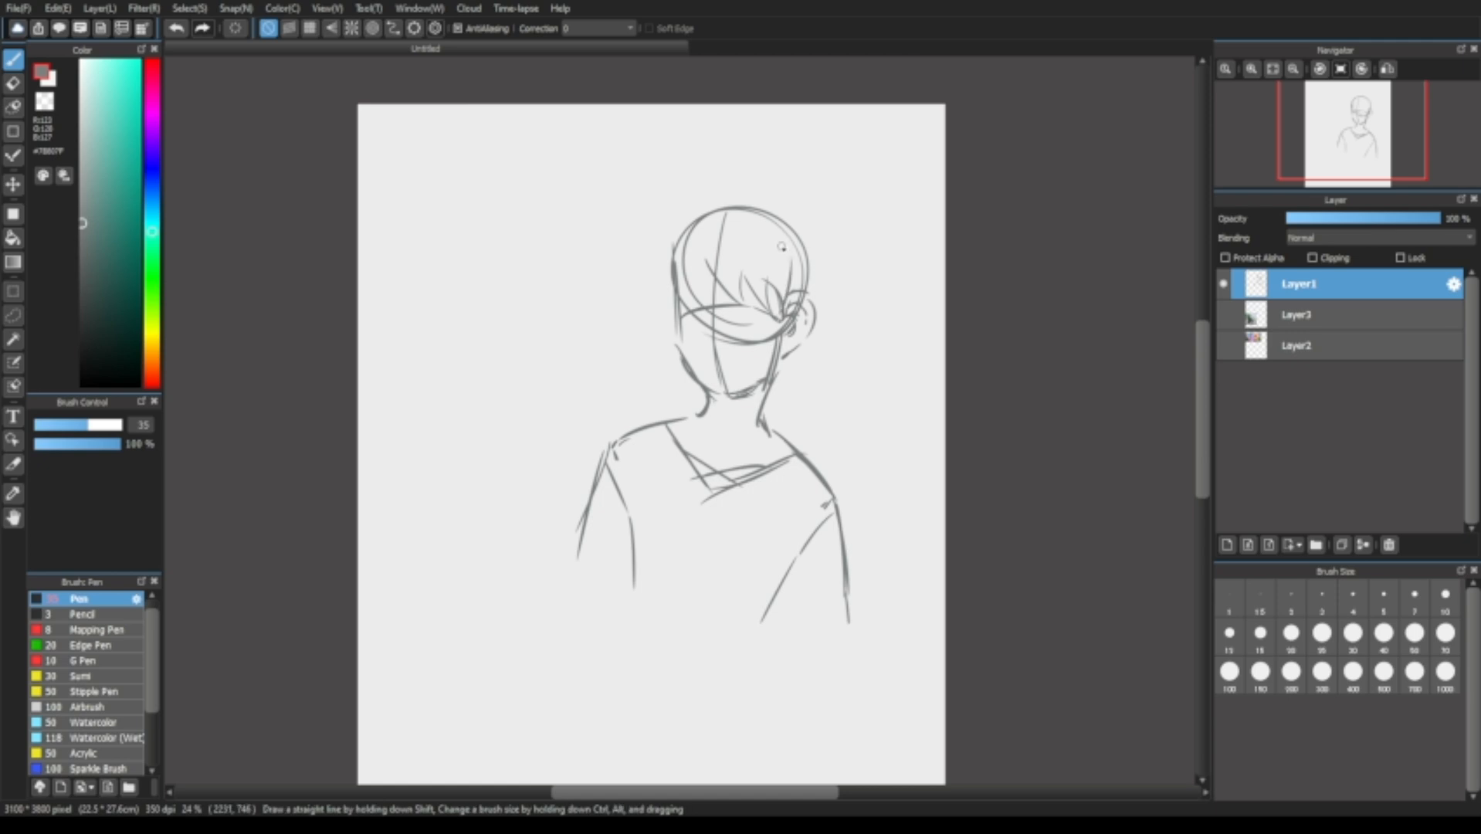
Try short hair tufts on the left side of the head and an outline over the crown.
mouse_move(670, 245)
left_mouse_down()
mouse_move(675, 301)
mouse_move(690, 292)
left_mouse_up()
key("ctrl+z")
left_click_drag(691, 291, 707, 259)
key("ctrl+z")
left_click_drag(665, 267, 800, 226)
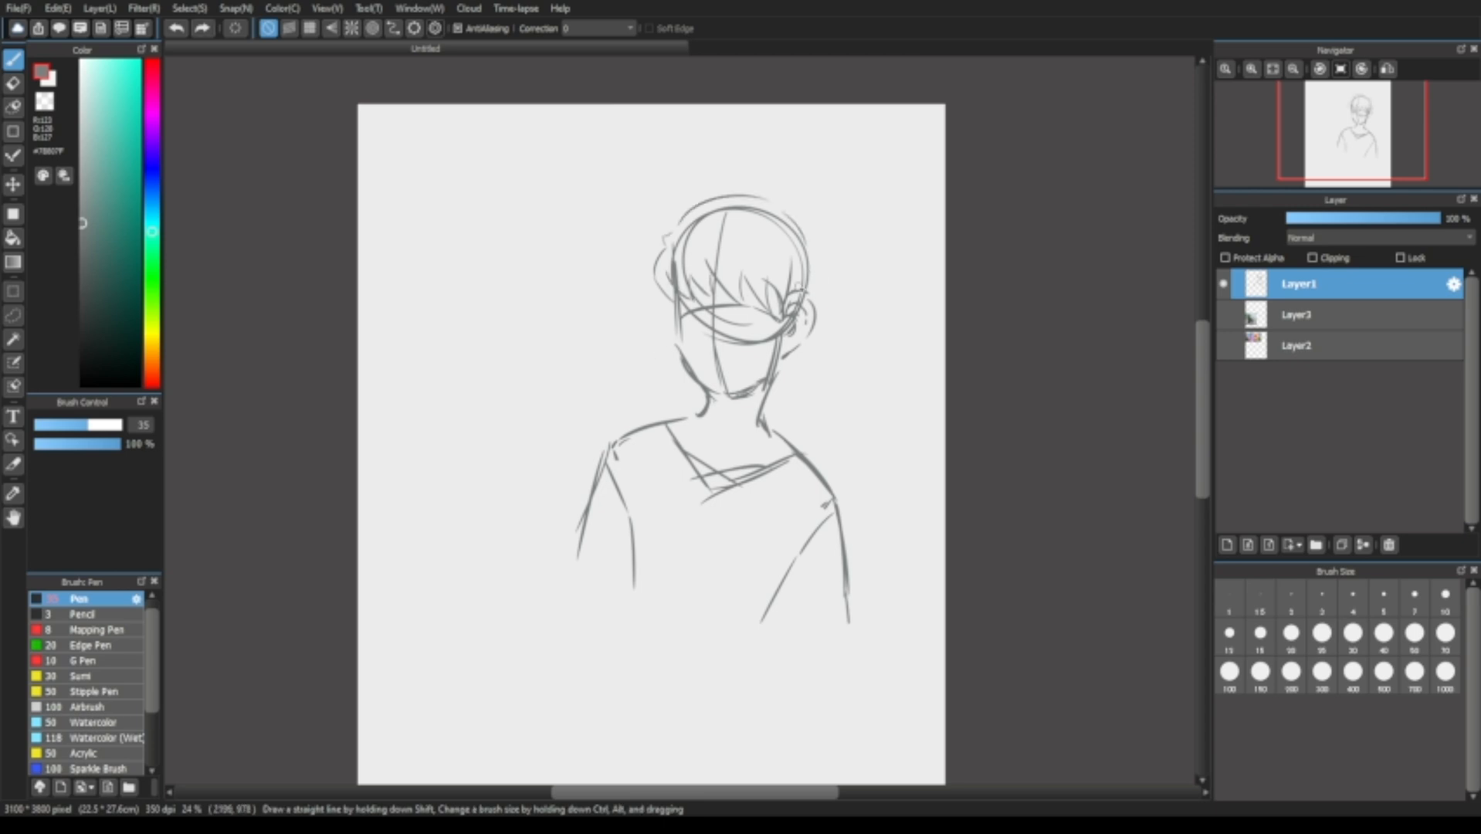
Undo the short hairstyle strokes, including the fringe.
key("ctrl+z")
key("ctrl+z")
key("ctrl+z")
key("ctrl+z")
key("ctrl+z")
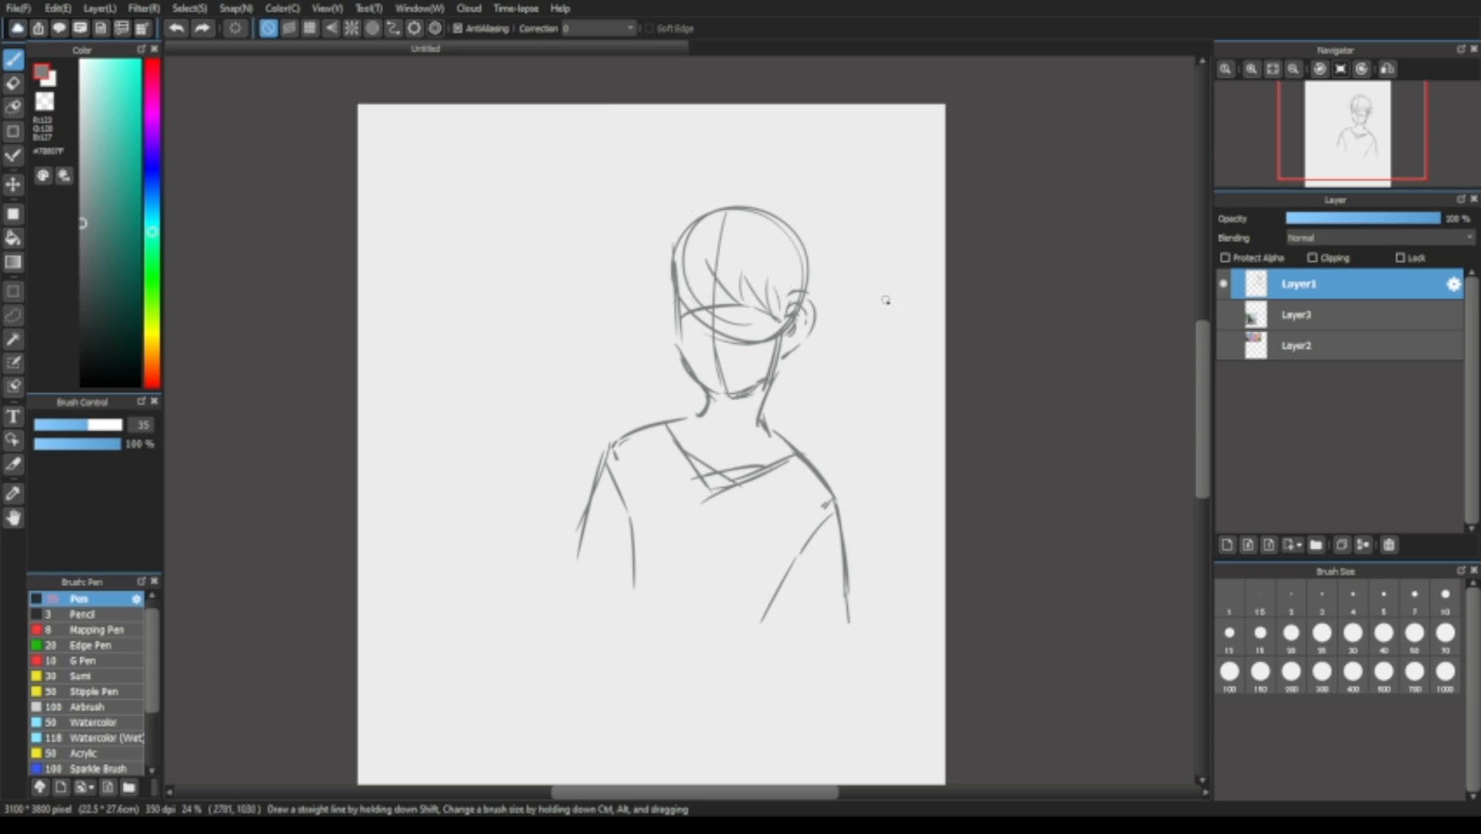
key("ctrl+z")
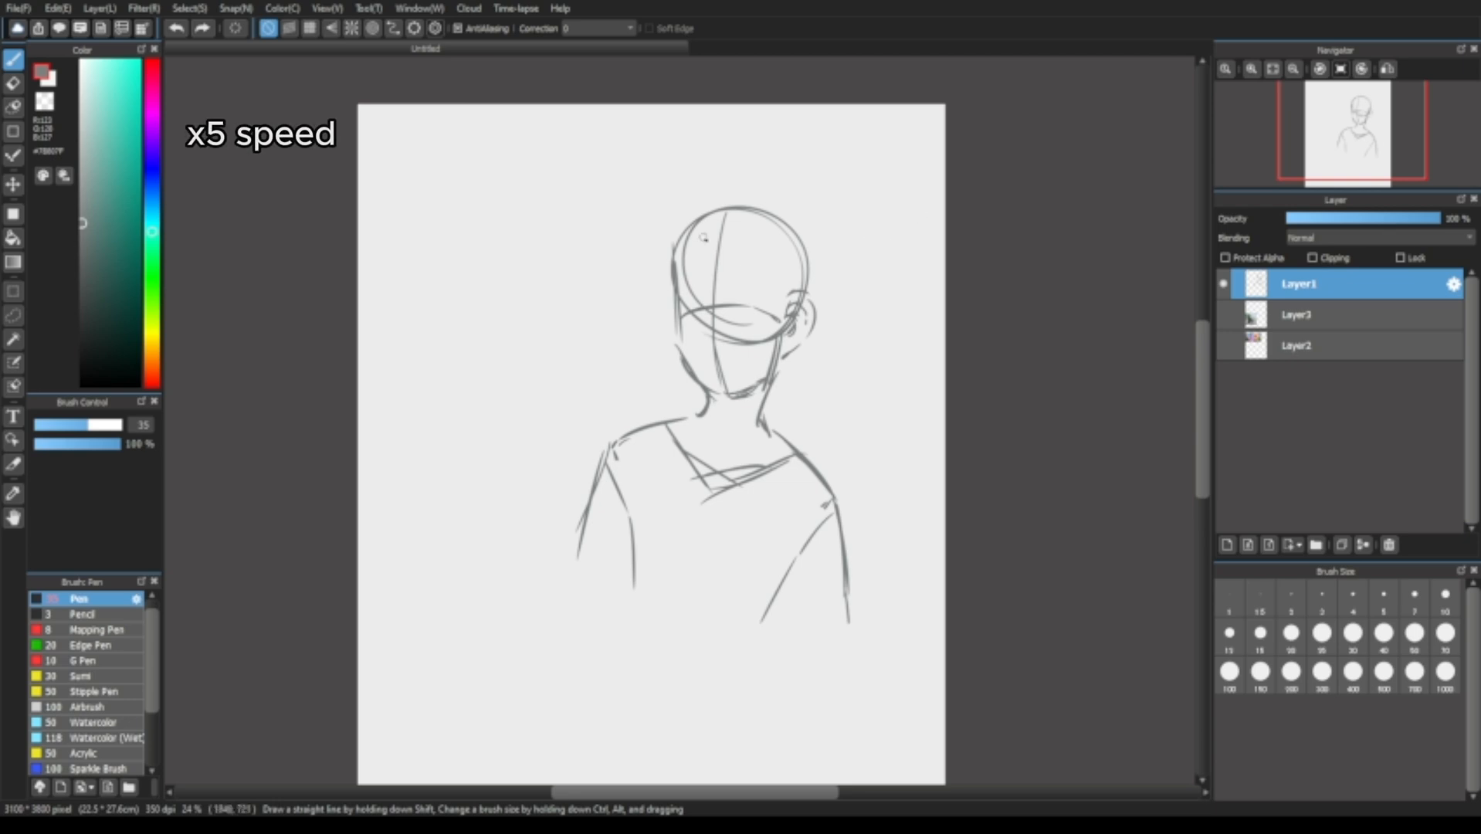
Sketch a swept fringe across the forehead and jagged hair tufts on the left side of the head.
mouse_move(724, 218)
left_mouse_down()
mouse_move(676, 217)
mouse_move(736, 306)
left_mouse_up()
left_click_drag(730, 272, 780, 321)
left_click_drag(773, 284, 776, 316)
mouse_move(684, 233)
left_mouse_down()
mouse_move(649, 248)
mouse_move(666, 302)
left_mouse_up()
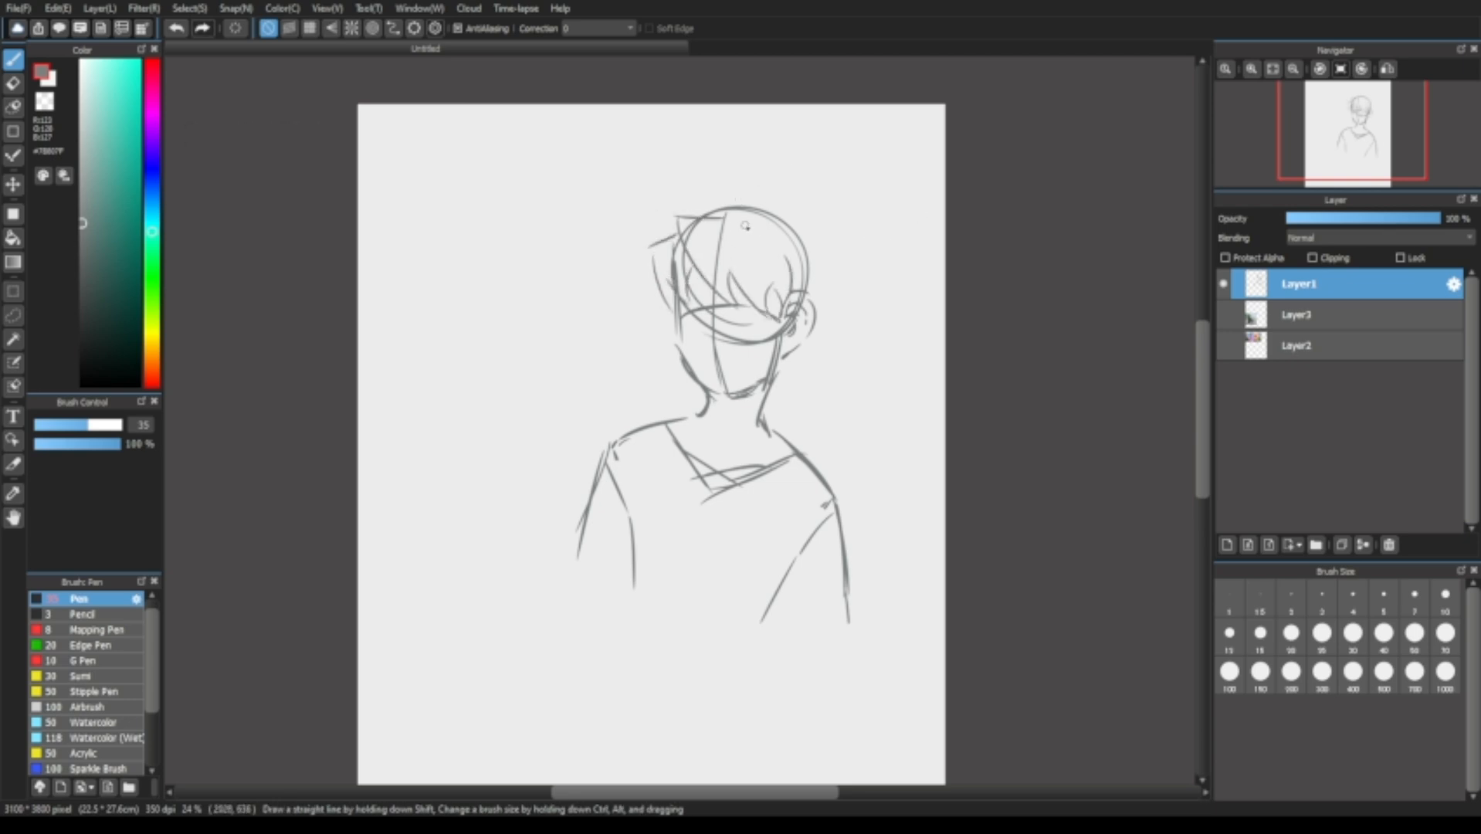
Sketch a raised, rounded volume of hair above the crown, curving down the head's upper right side.
key("ctrl+z")
left_click_drag(746, 226, 782, 225)
left_click_drag(786, 224, 791, 246)
key("ctrl+z")
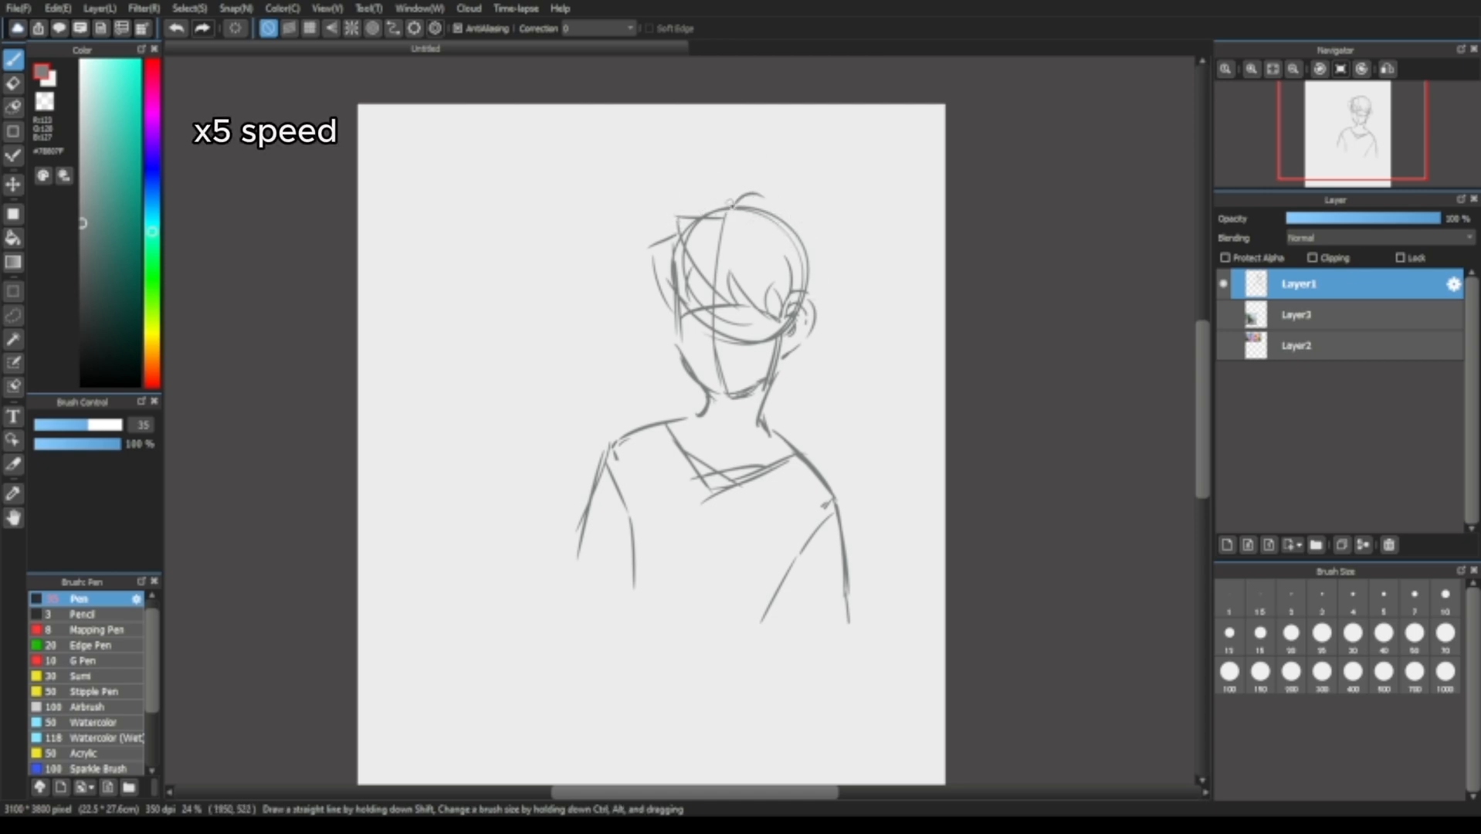
mouse_move(722, 207)
left_mouse_down()
mouse_move(756, 177)
mouse_move(804, 213)
left_mouse_up()
left_click_drag(728, 207, 747, 200)
left_click_drag(757, 199, 783, 214)
left_click_drag(805, 220, 809, 242)
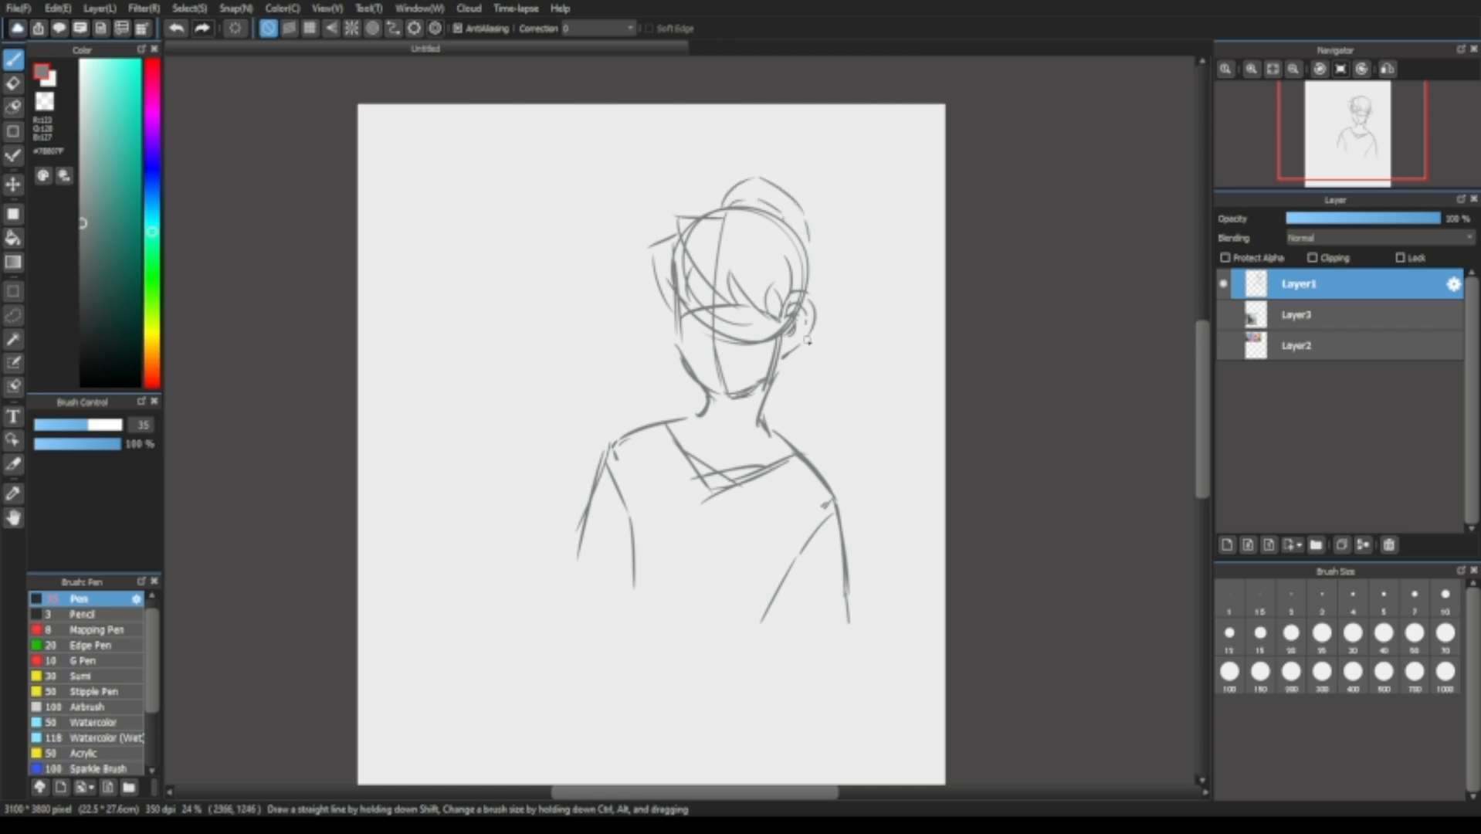
Sketch hair falling behind the neck to the shoulders on both sides, with a pointed lock at the right.
mouse_move(808, 337)
left_mouse_down()
mouse_move(842, 413)
mouse_move(816, 456)
left_mouse_up()
key("ctrl+z")
key("ctrl+z")
mouse_move(680, 350)
left_mouse_down()
mouse_move(647, 397)
mouse_move(649, 426)
left_mouse_up()
key("ctrl+z")
mouse_move(806, 392)
left_mouse_down()
mouse_move(800, 452)
mouse_move(814, 459)
left_mouse_up()
key("ctrl+z")
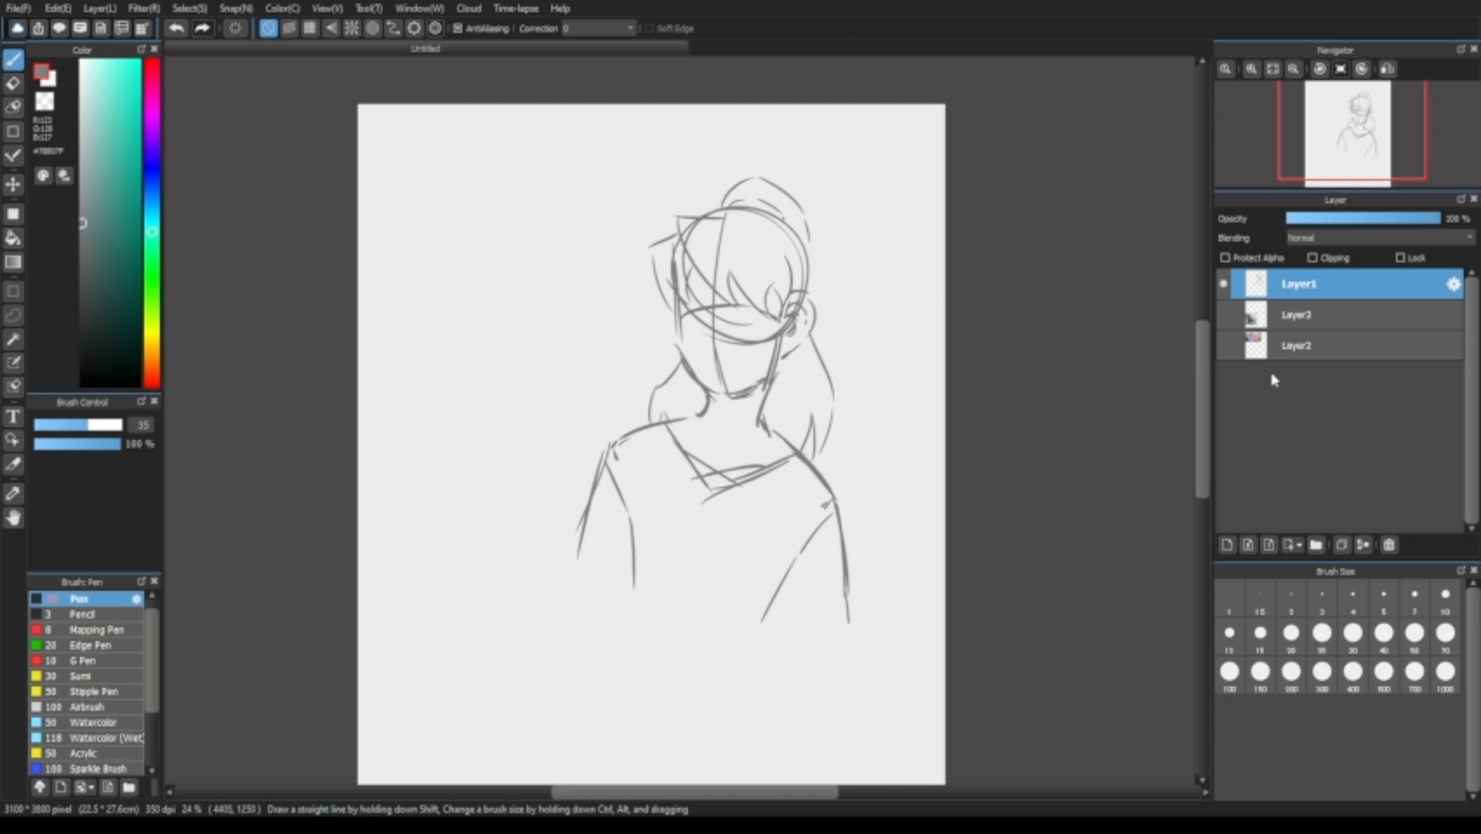
Add a new layer above the sketch, choose the darker grey #5D5D5D, and test it with a scribble near the neck.
left_click(1227, 545)
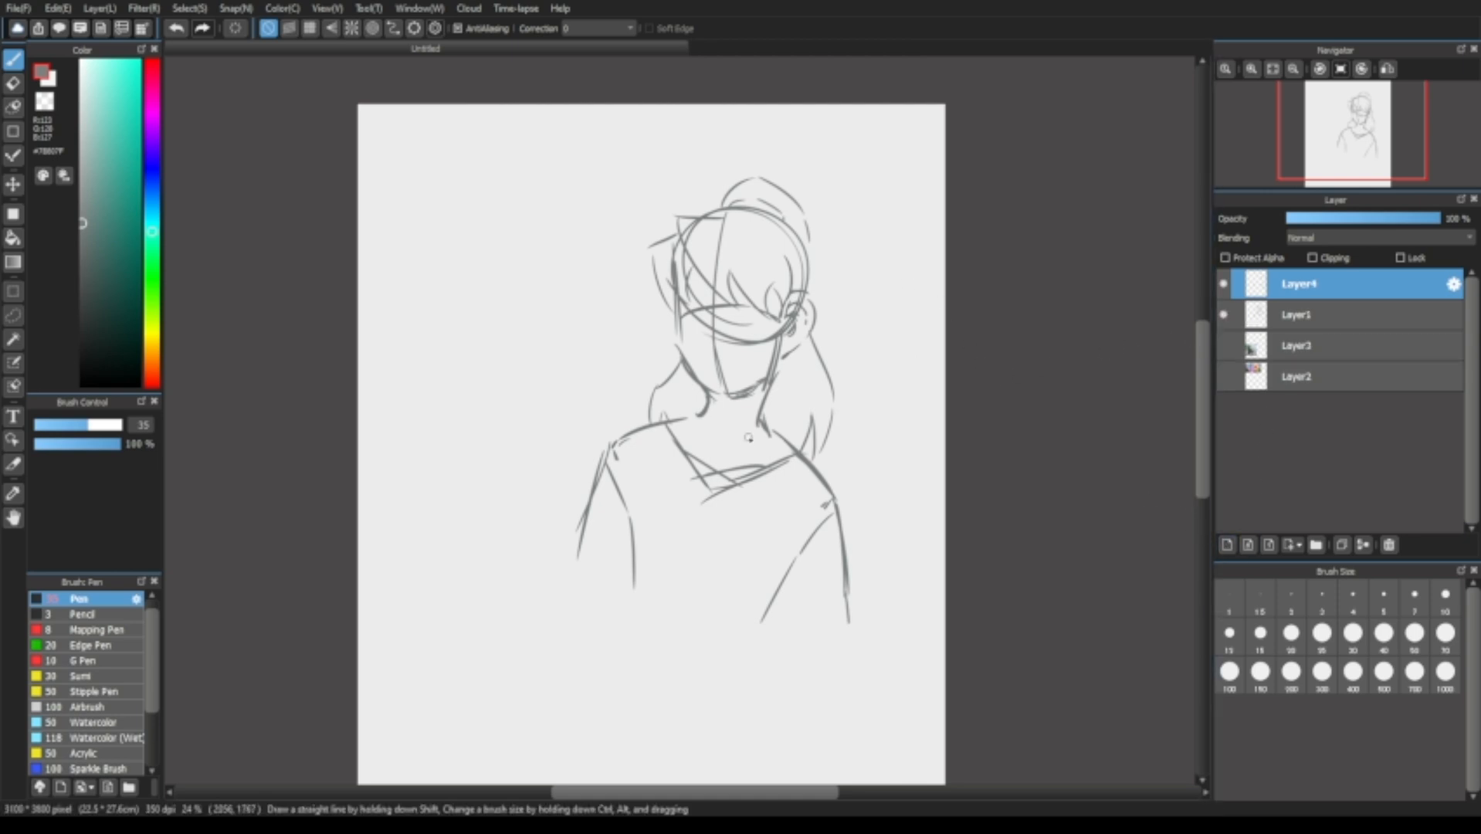
scroll(748, 438, "up", 2)
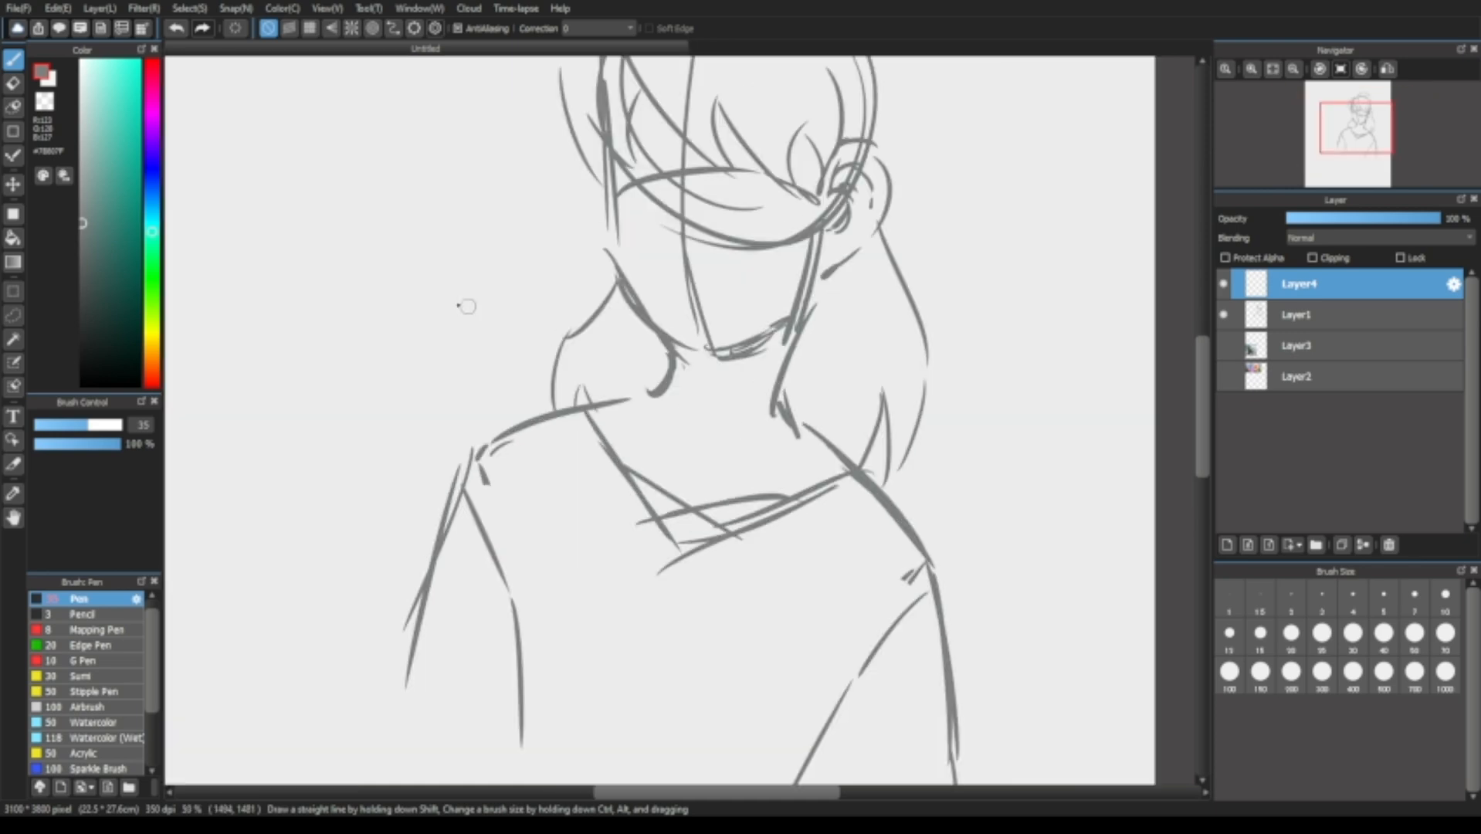
left_click(81, 268)
mouse_move(795, 324)
left_mouse_down()
mouse_move(807, 359)
mouse_move(849, 332)
left_mouse_up()
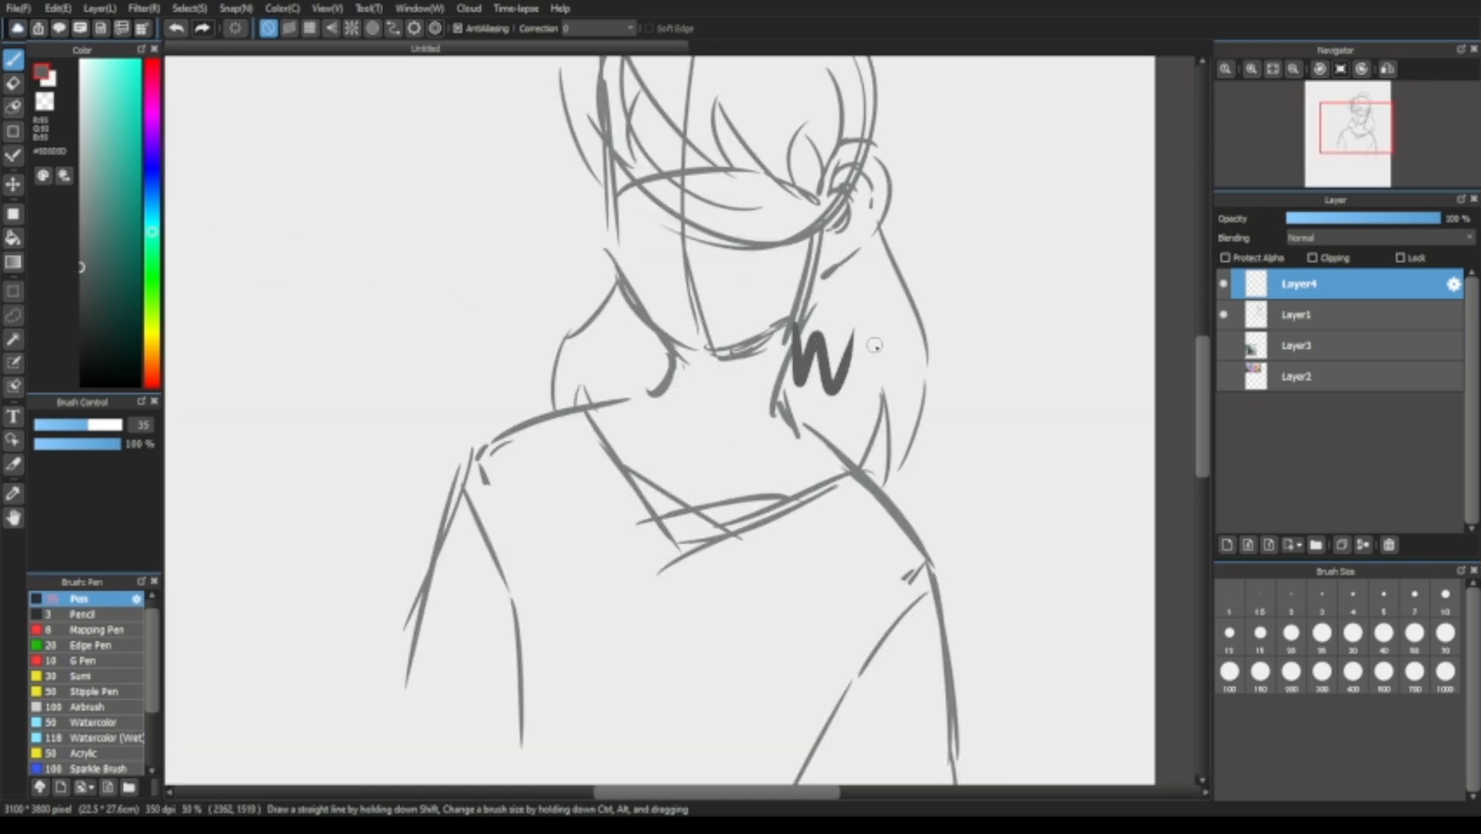
Undo the test strokes and sketch the upper lash lines of both eyes with the pen at size 25.
mouse_move(707, 299)
left_mouse_down()
mouse_move(767, 290)
mouse_move(780, 310)
mouse_move(730, 286)
mouse_move(760, 295)
left_mouse_up()
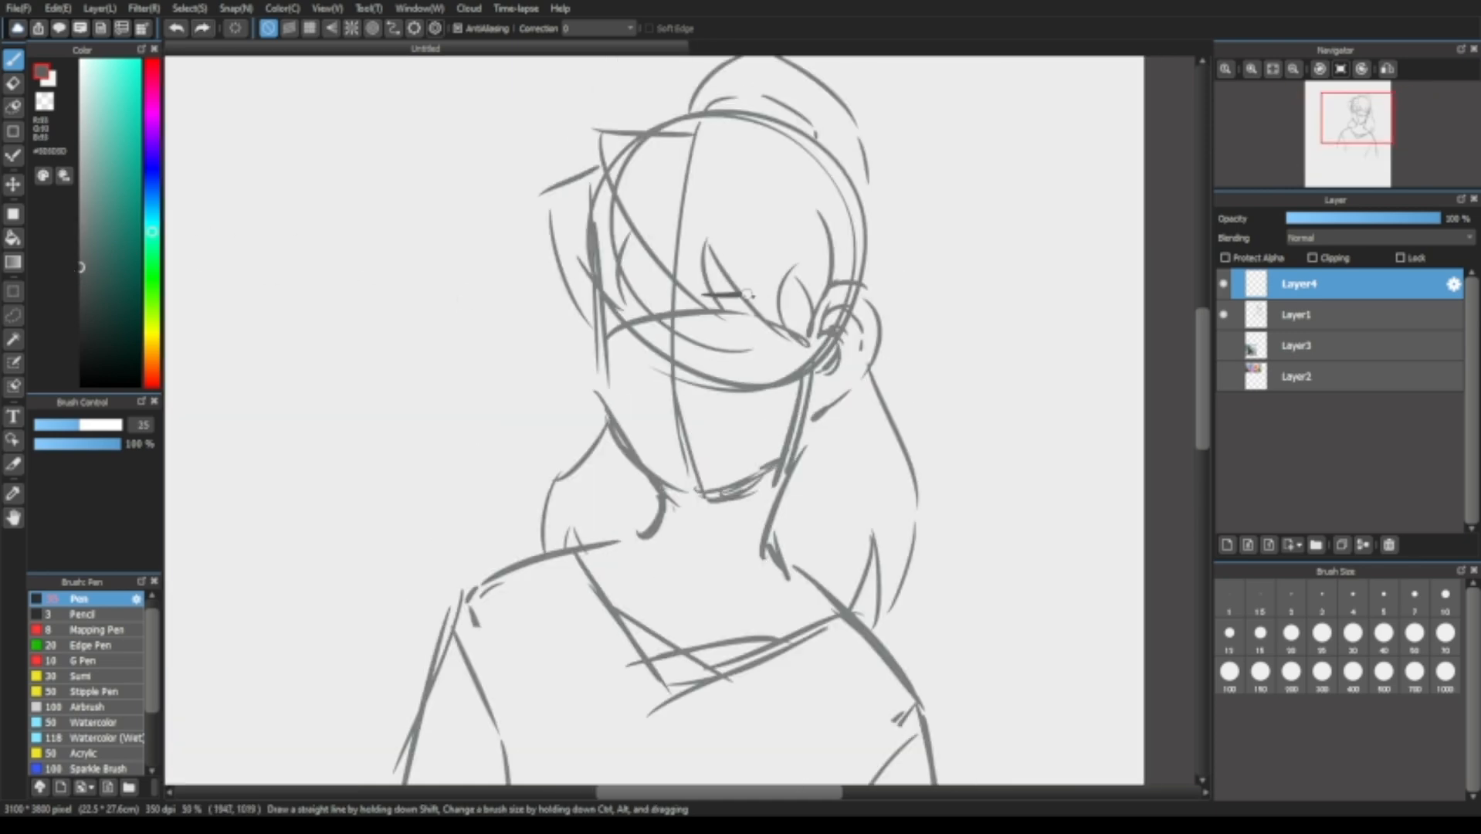
key("ctrl+z")
key("ctrl+z")
key("ctrl+z")
key("ctrl+z")
left_click_drag(618, 302, 777, 304)
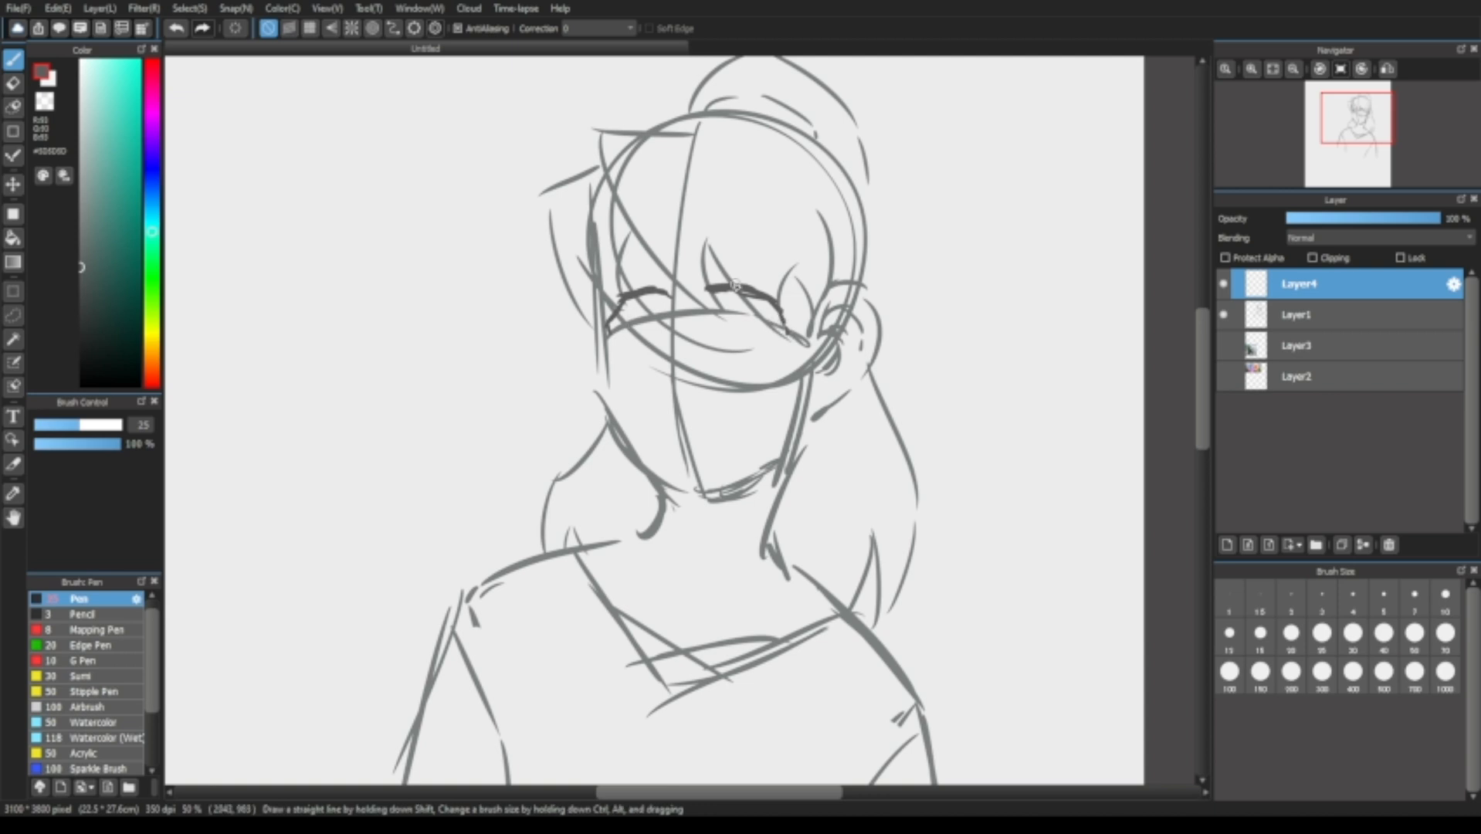
Sketch the side edges of the irises beneath both lash lines.
mouse_move(714, 294)
left_mouse_down()
mouse_move(721, 338)
mouse_move(722, 292)
mouse_move(739, 340)
left_mouse_up()
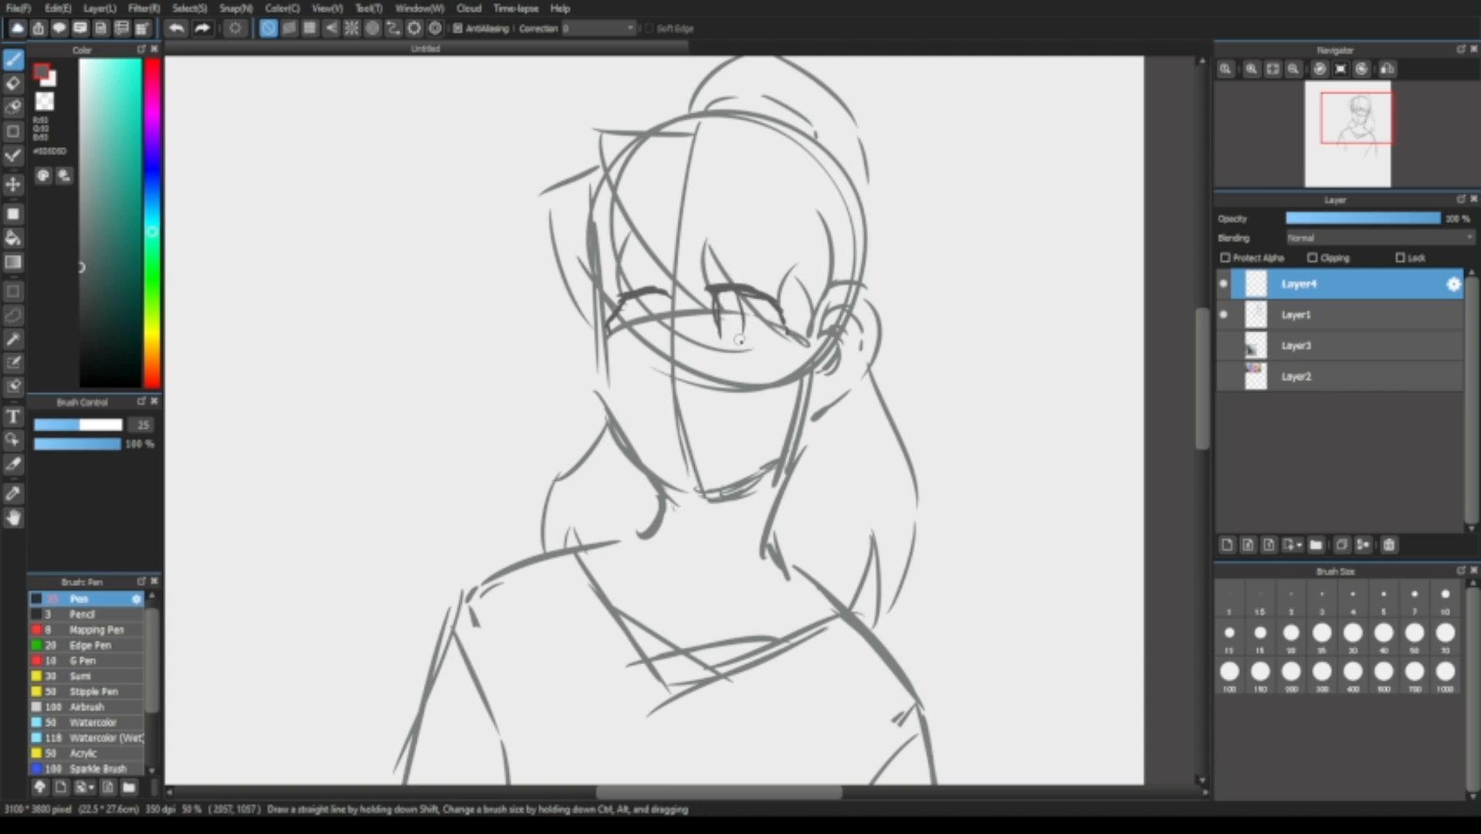
mouse_move(630, 298)
left_mouse_down()
mouse_move(640, 336)
mouse_move(658, 333)
mouse_move(653, 297)
mouse_move(659, 337)
left_mouse_up()
key("ctrl+z")
Mirror the canvas view and slightly adjust the size and position of the eye nearest the ear with a transform.
key("Down")
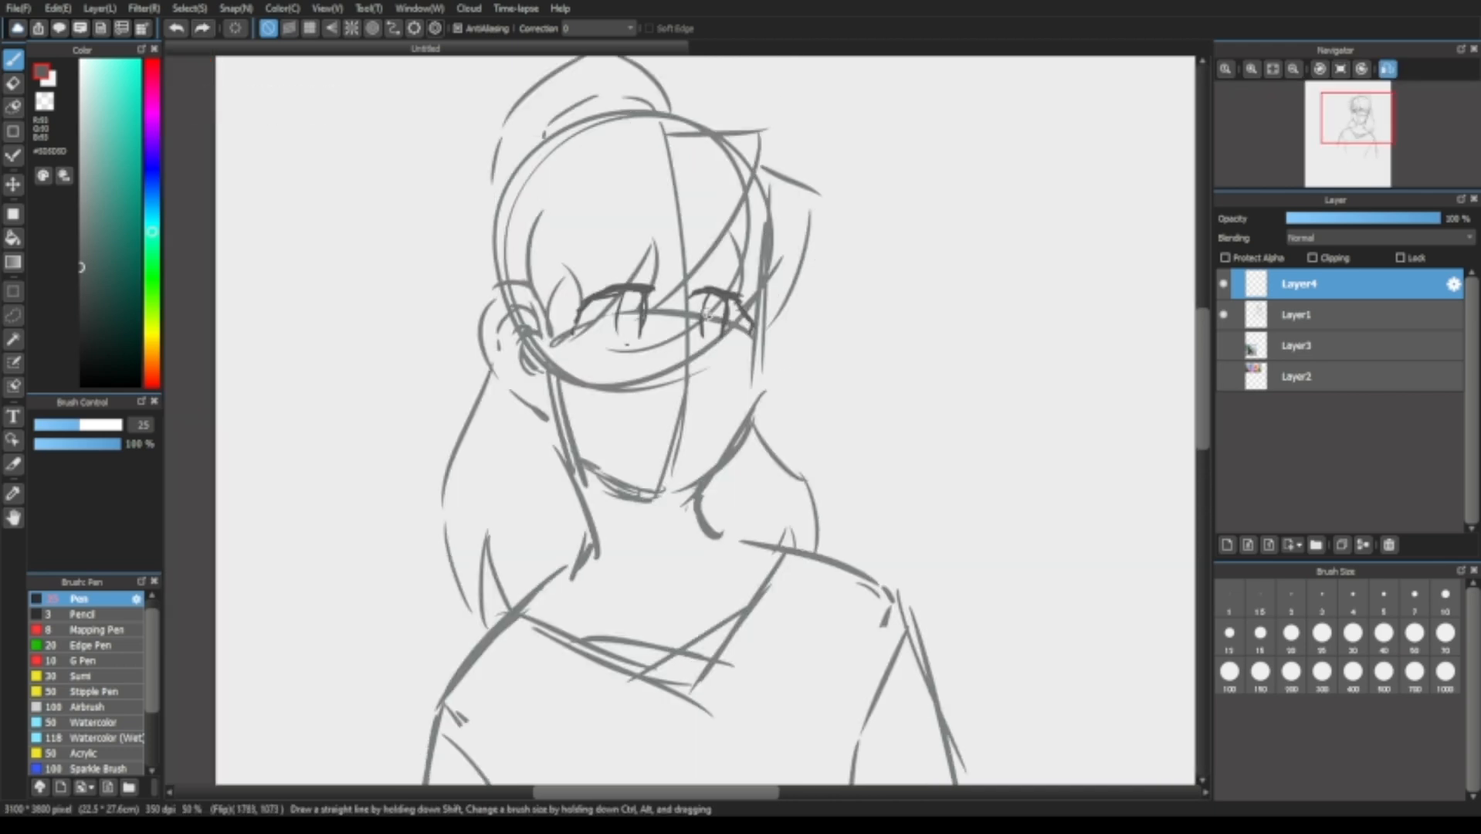
key("ctrl+t")
left_click_drag(573, 252, 567, 252)
left_click_drag(572, 315, 579, 319)
left_click_drag(756, 316, 761, 318)
key("Return")
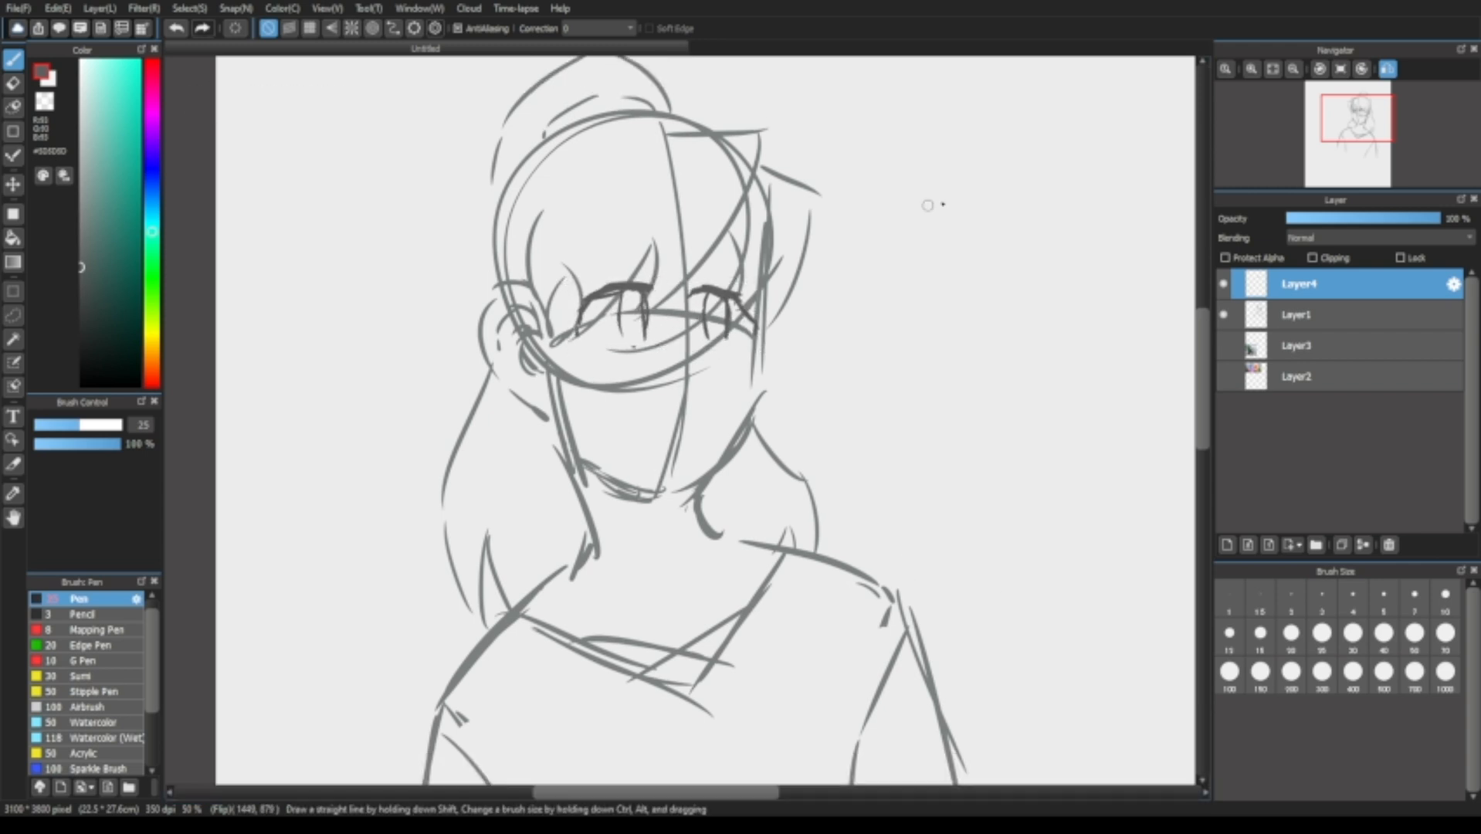
Return the view to its unmirrored orientation, nudge the eye nearest the ear slightly with a transform, and clear the selection.
key("Down")
key("ctrl+t")
left_click_drag(822, 230, 825, 224)
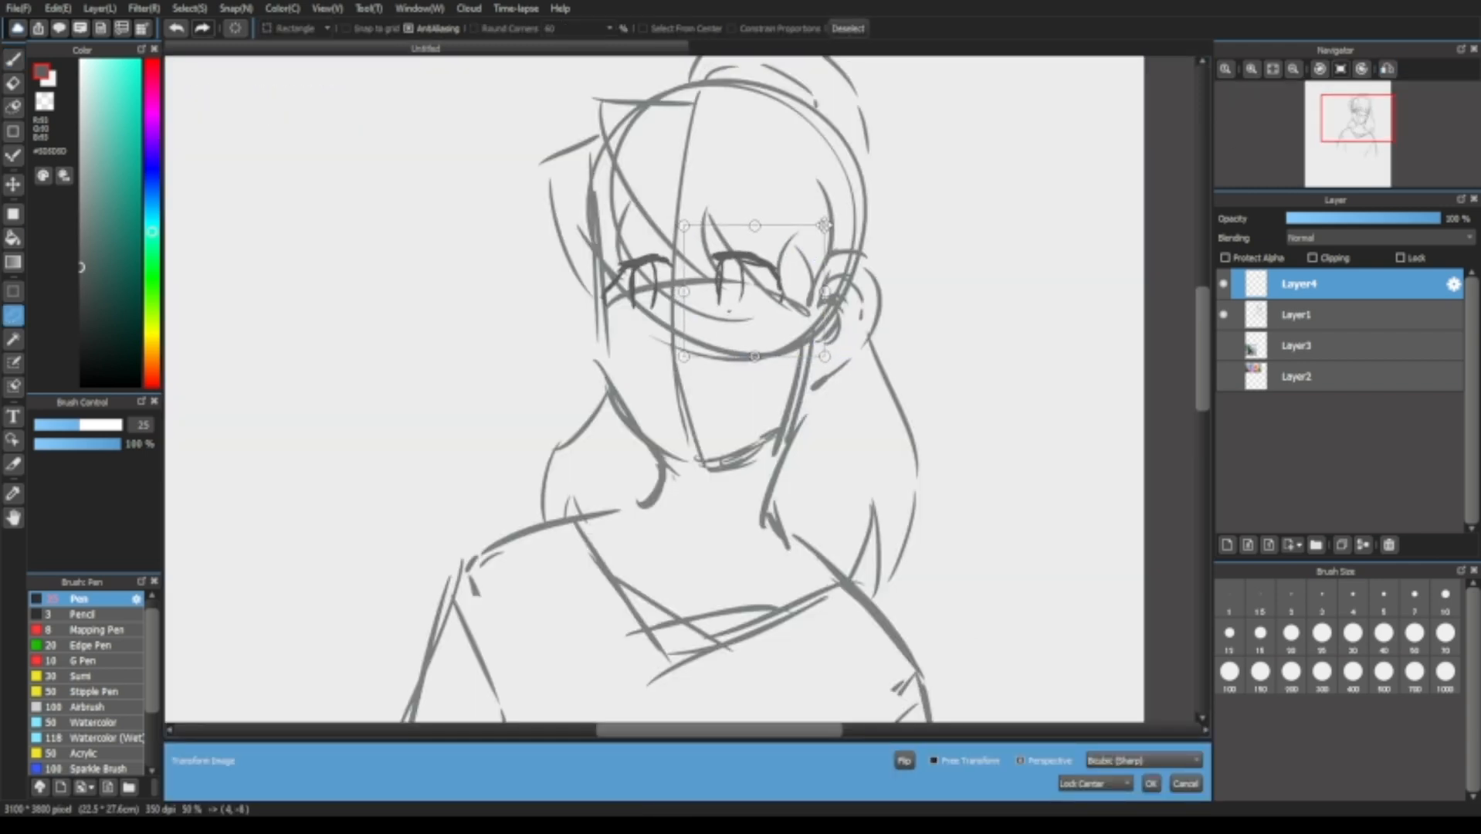
key("Return")
key("ctrl+d")
Sketch a small rounded nose and a smiling mouth with the pen, checking the face in a mirrored view.
left_click(13, 60)
left_click_drag(667, 367, 663, 360)
mouse_move(651, 422)
left_mouse_down()
mouse_move(729, 418)
mouse_move(653, 433)
left_mouse_up()
left_click(1388, 69)
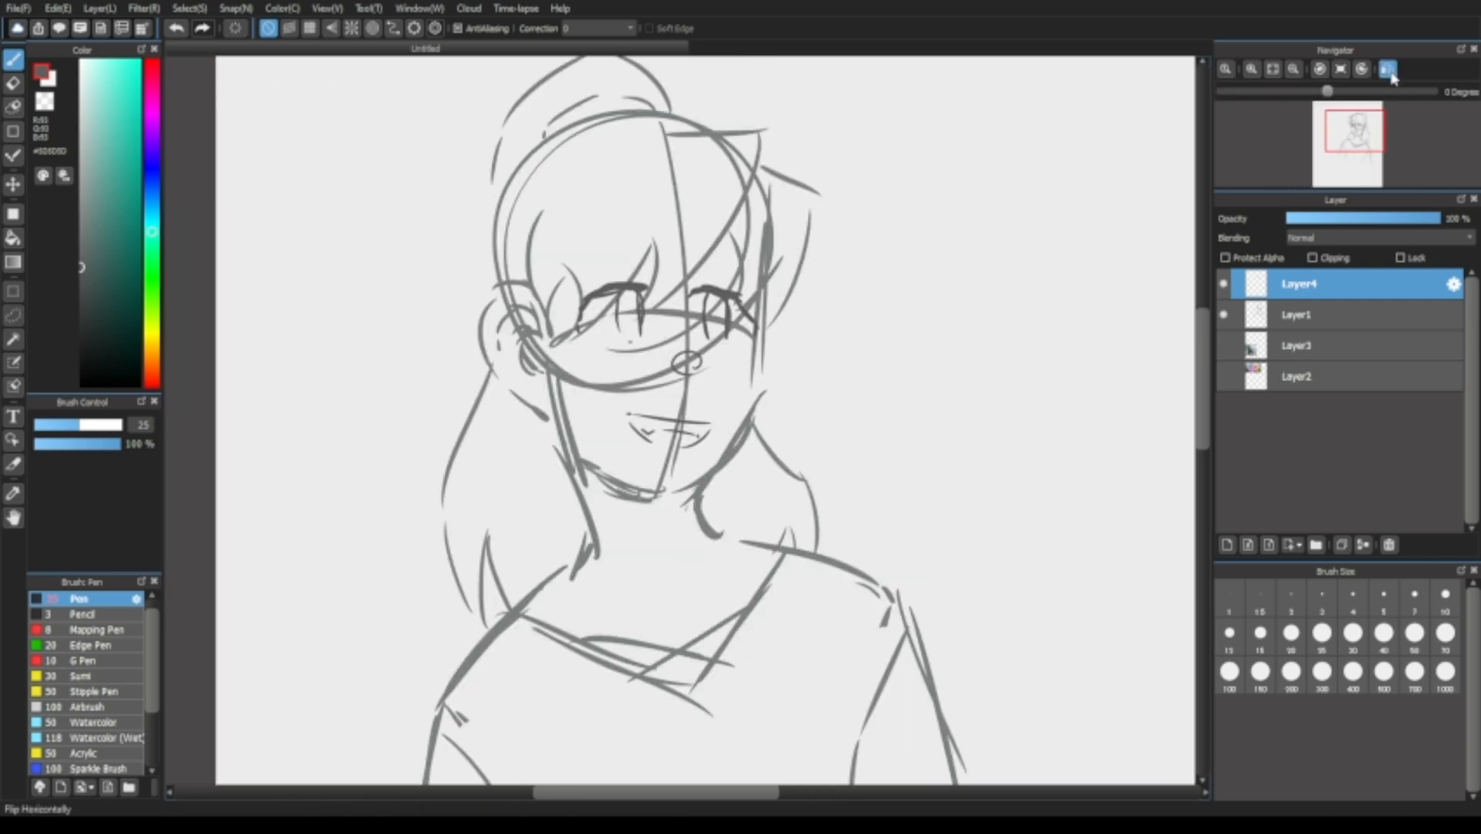
left_click(1388, 70)
left_click_drag(951, 351, 953, 369)
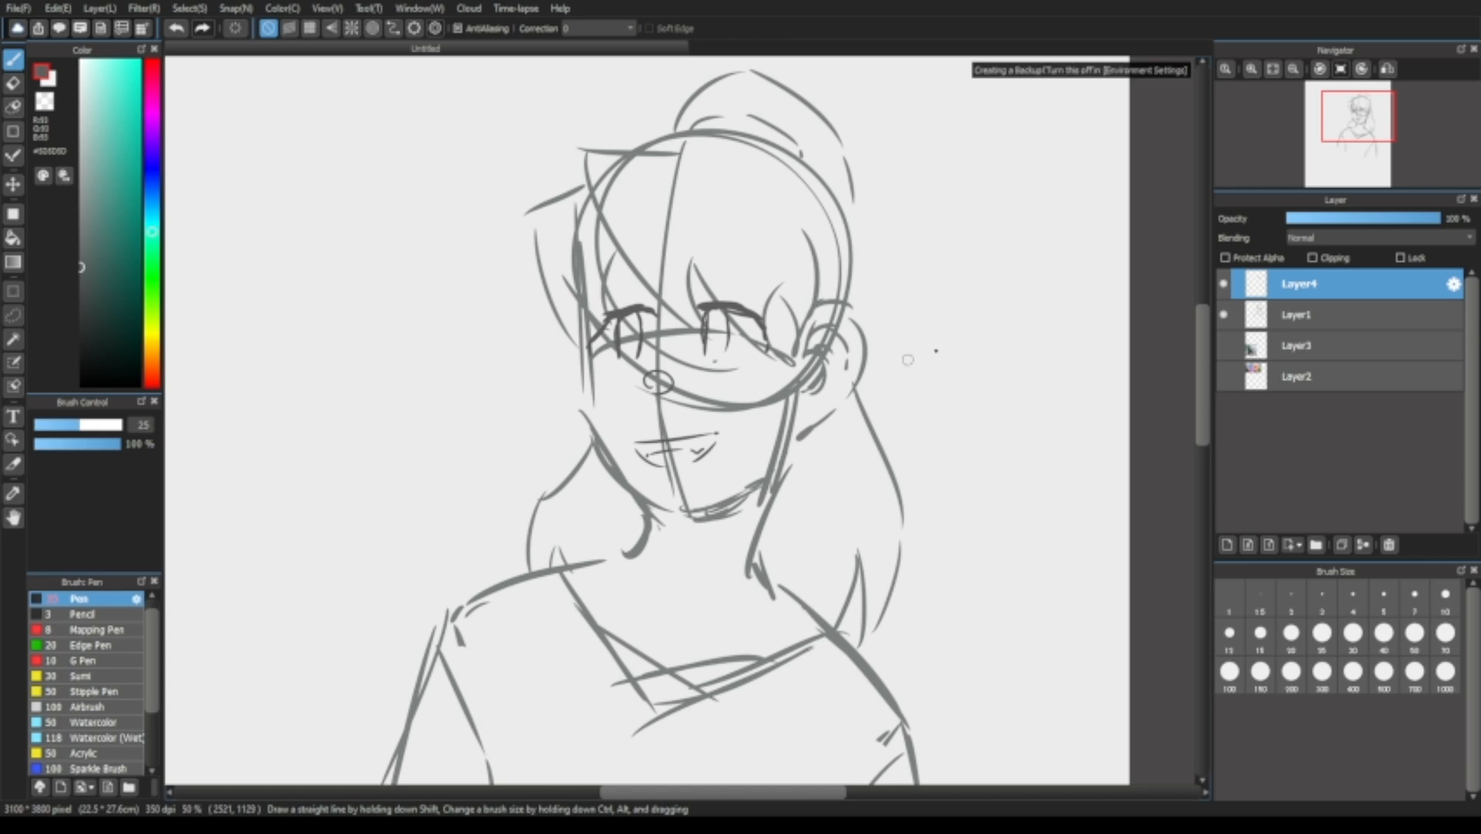
Show the Layer3 reference photo and examine the leafy plant figure beside the sketch.
left_click(1223, 345)
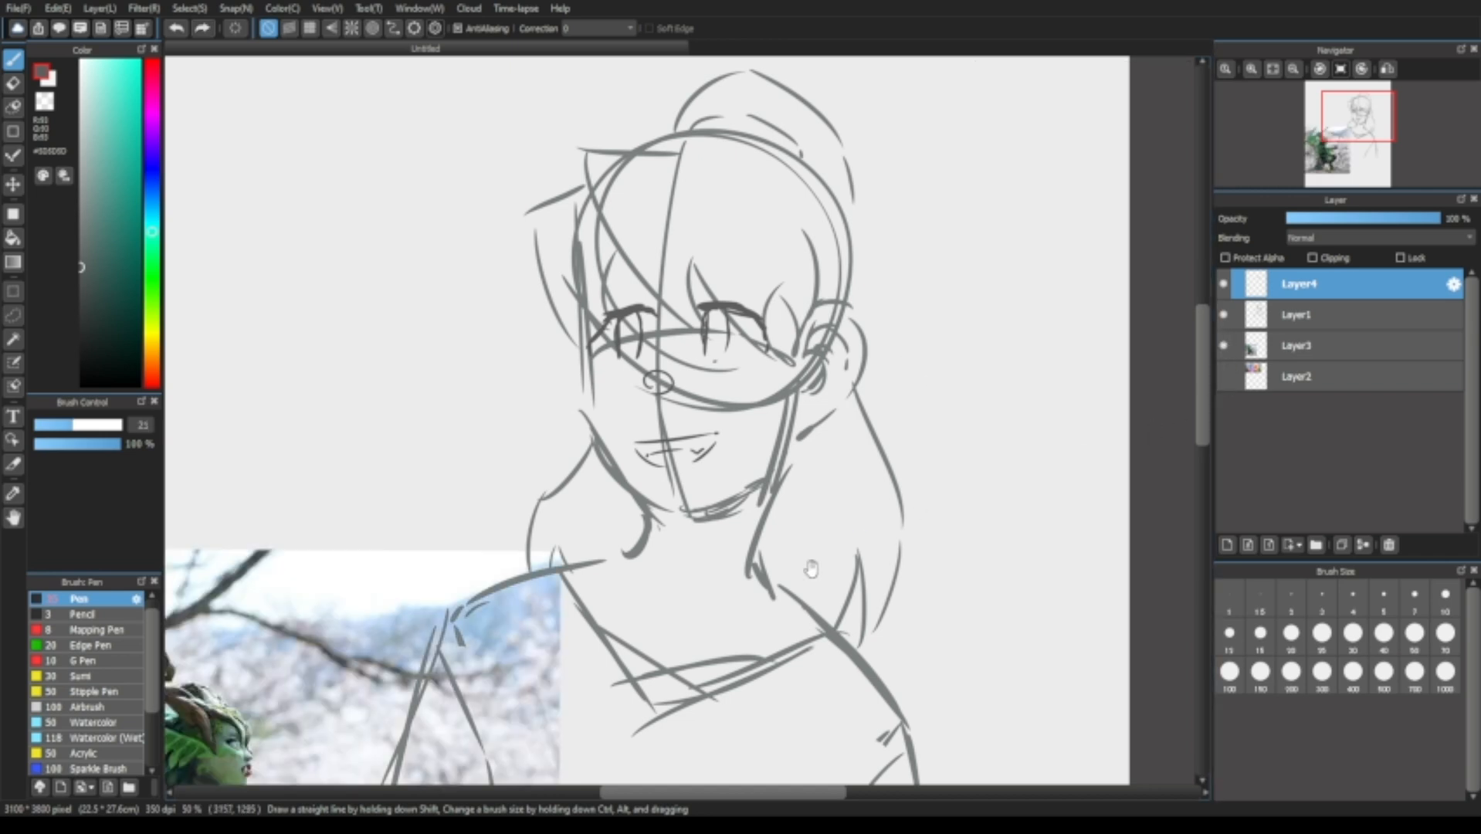
left_click_drag(761, 595, 1075, 326)
left_click_drag(1040, 421, 1024, 322)
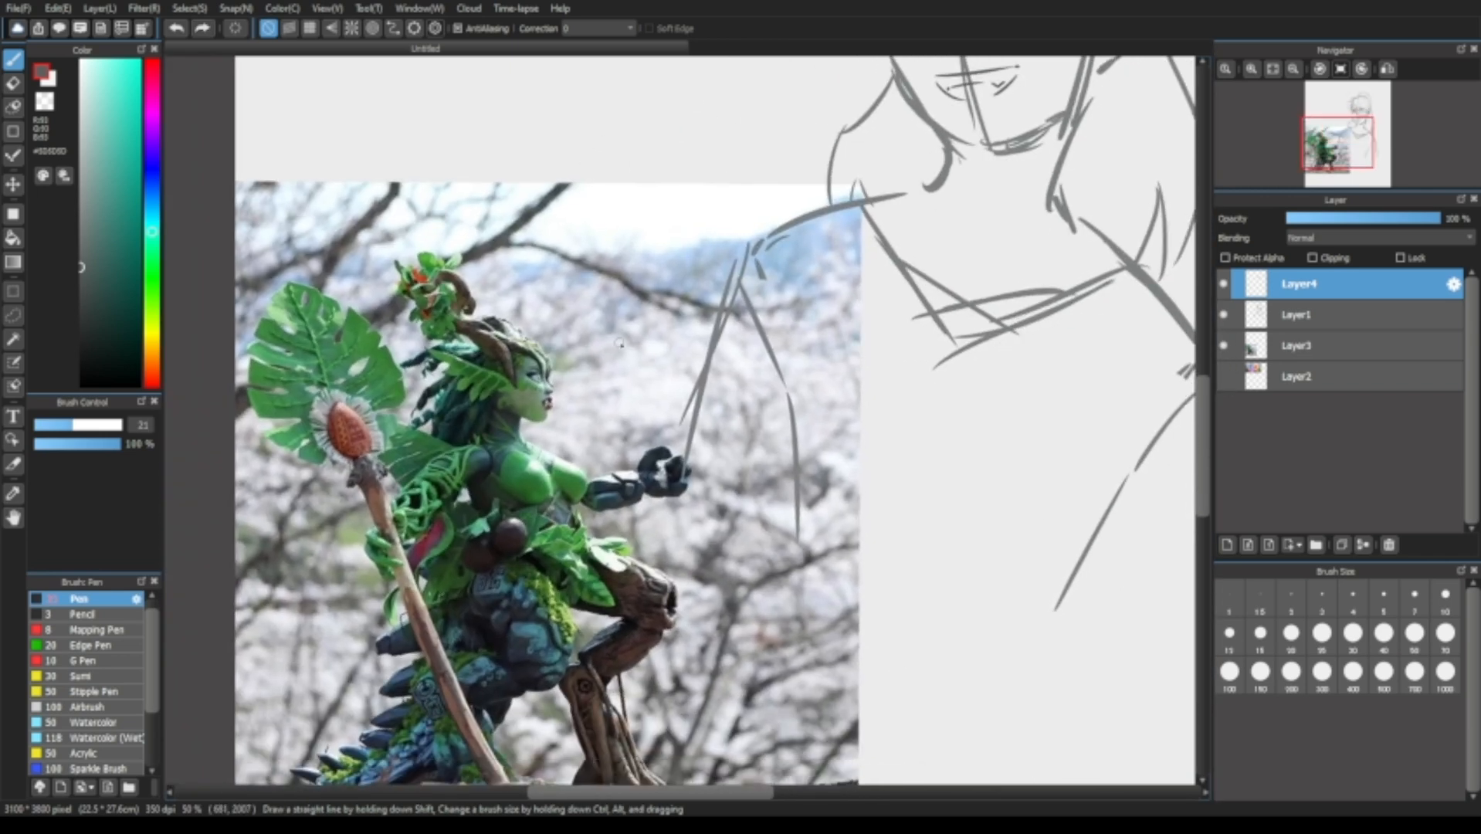
left_click_drag(749, 579, 752, 437)
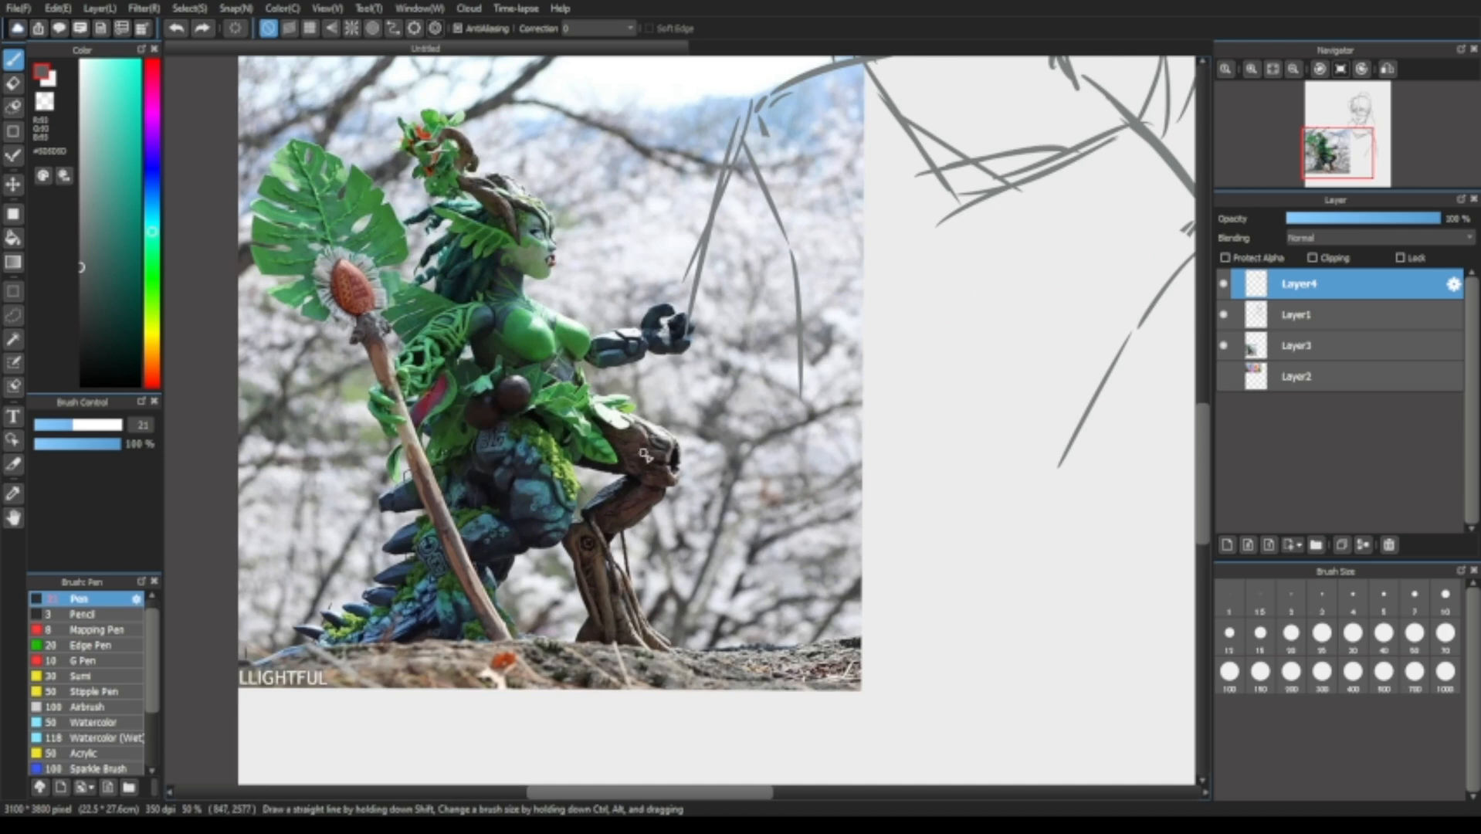
left_click_drag(880, 351, 828, 439)
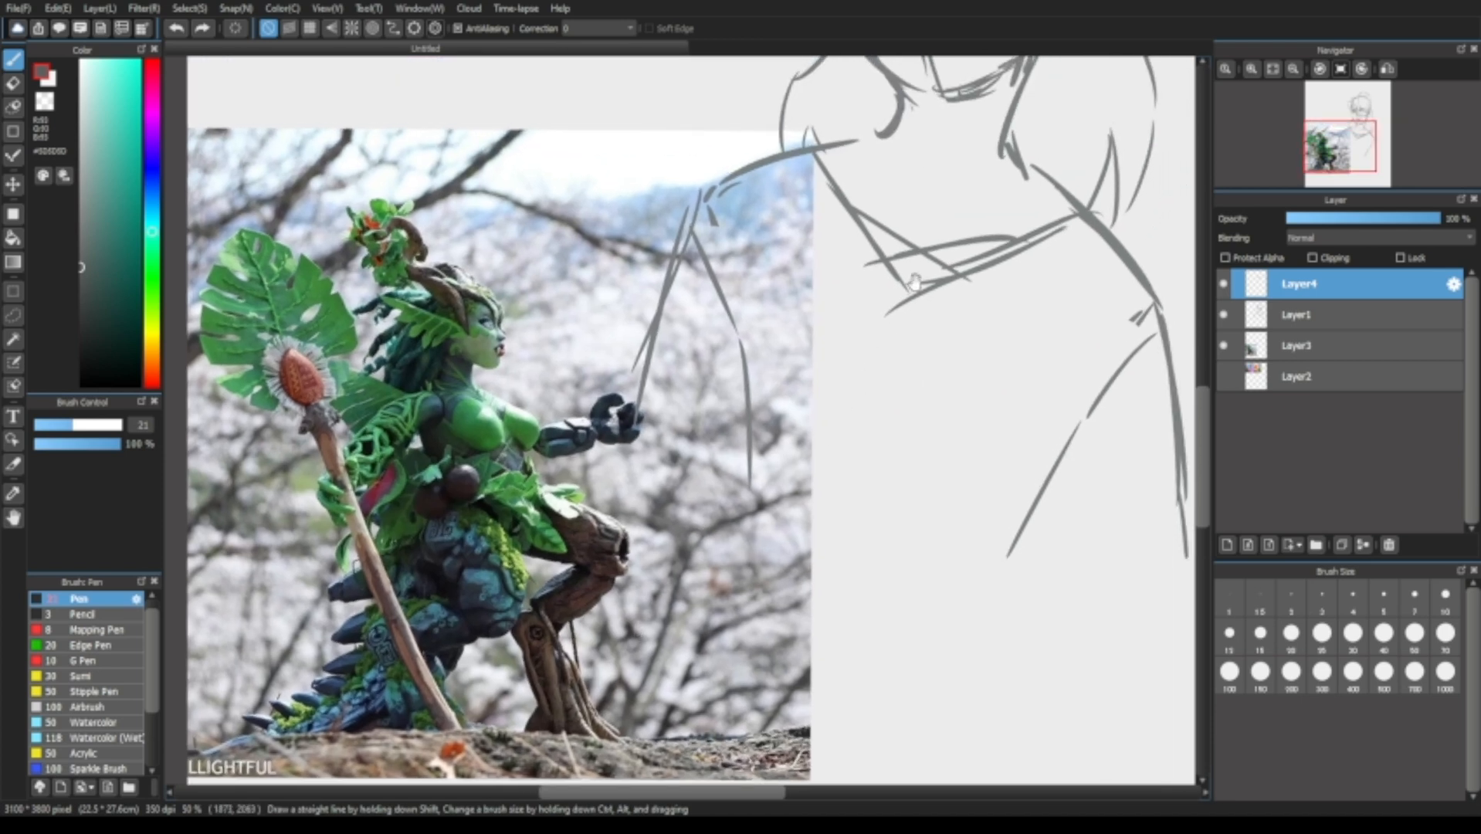
left_click_drag(915, 280, 855, 382)
mouse_move(967, 307)
left_mouse_down()
mouse_move(932, 335)
mouse_move(875, 462)
left_mouse_up()
mouse_move(967, 406)
left_mouse_down()
mouse_move(901, 431)
mouse_move(916, 413)
left_mouse_up()
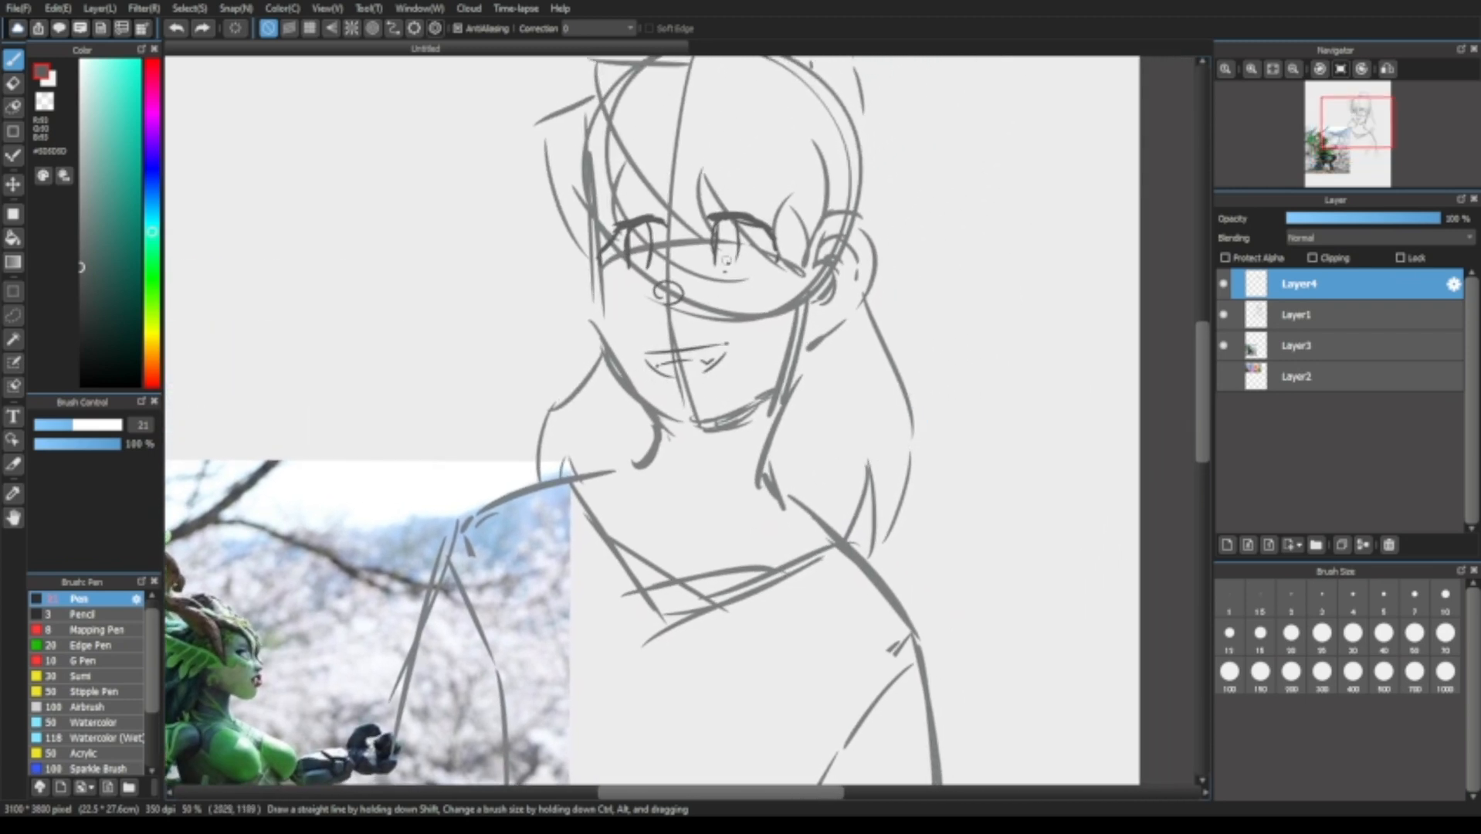
Fade the rough construction on Layer1 to about half opacity and make Layer4 active again.
left_click_drag(726, 261, 718, 348)
left_click(1336, 323)
left_click_drag(1440, 218, 1367, 219)
left_click(1336, 285)
Redraw the bangs and side hair over the faded construction, touch up the mouth, and check the face mirrored.
left_click_drag(587, 154, 701, 328)
left_click_drag(695, 264, 770, 341)
left_click_drag(781, 284, 797, 352)
left_click_drag(562, 253, 620, 332)
left_click_drag(653, 462, 691, 458)
left_click(1388, 69)
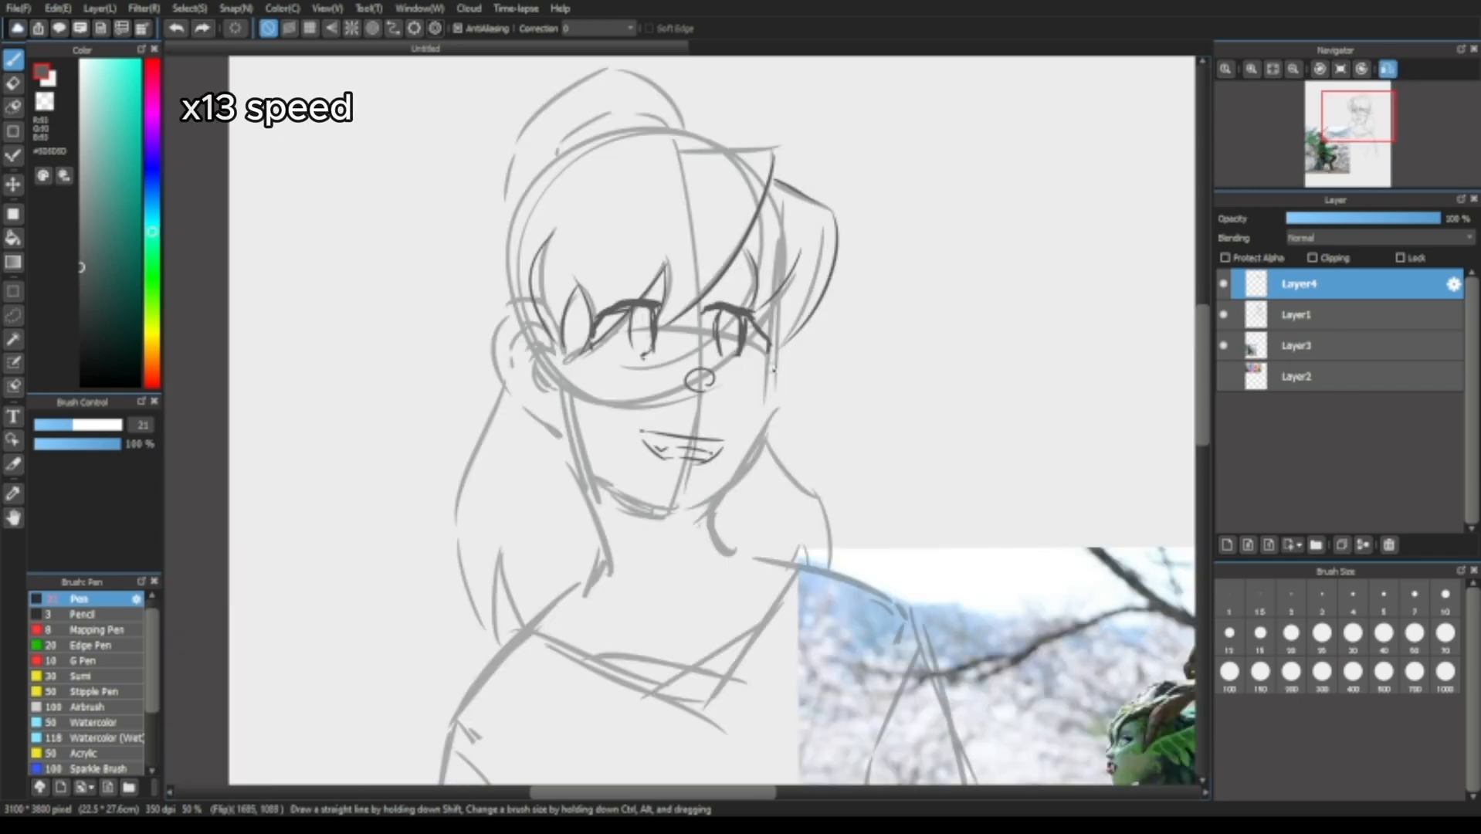
left_click(1388, 69)
Draw the jawline from the far cheek to the ear, and outline the ear with its inner fold.
left_click(1223, 315)
mouse_move(592, 421)
left_mouse_down()
mouse_move(649, 498)
mouse_move(772, 479)
left_mouse_up()
left_click(1223, 314)
left_click_drag(828, 310, 857, 382)
left_click_drag(852, 388, 791, 440)
left_click_drag(805, 355, 814, 386)
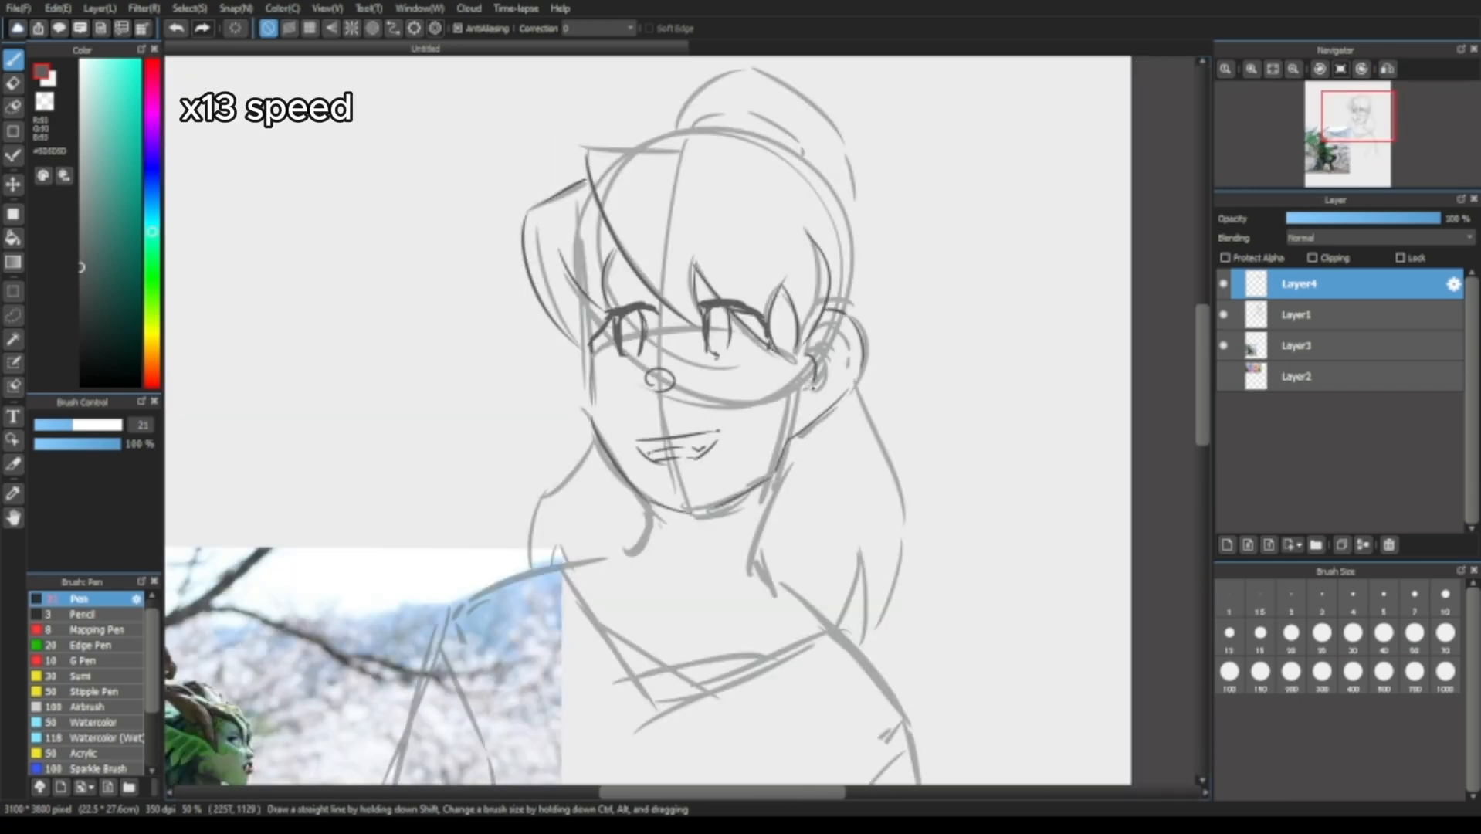
Draw the sides of the neck and the long loose hair locks on both sides of it.
left_click_drag(582, 511, 618, 426)
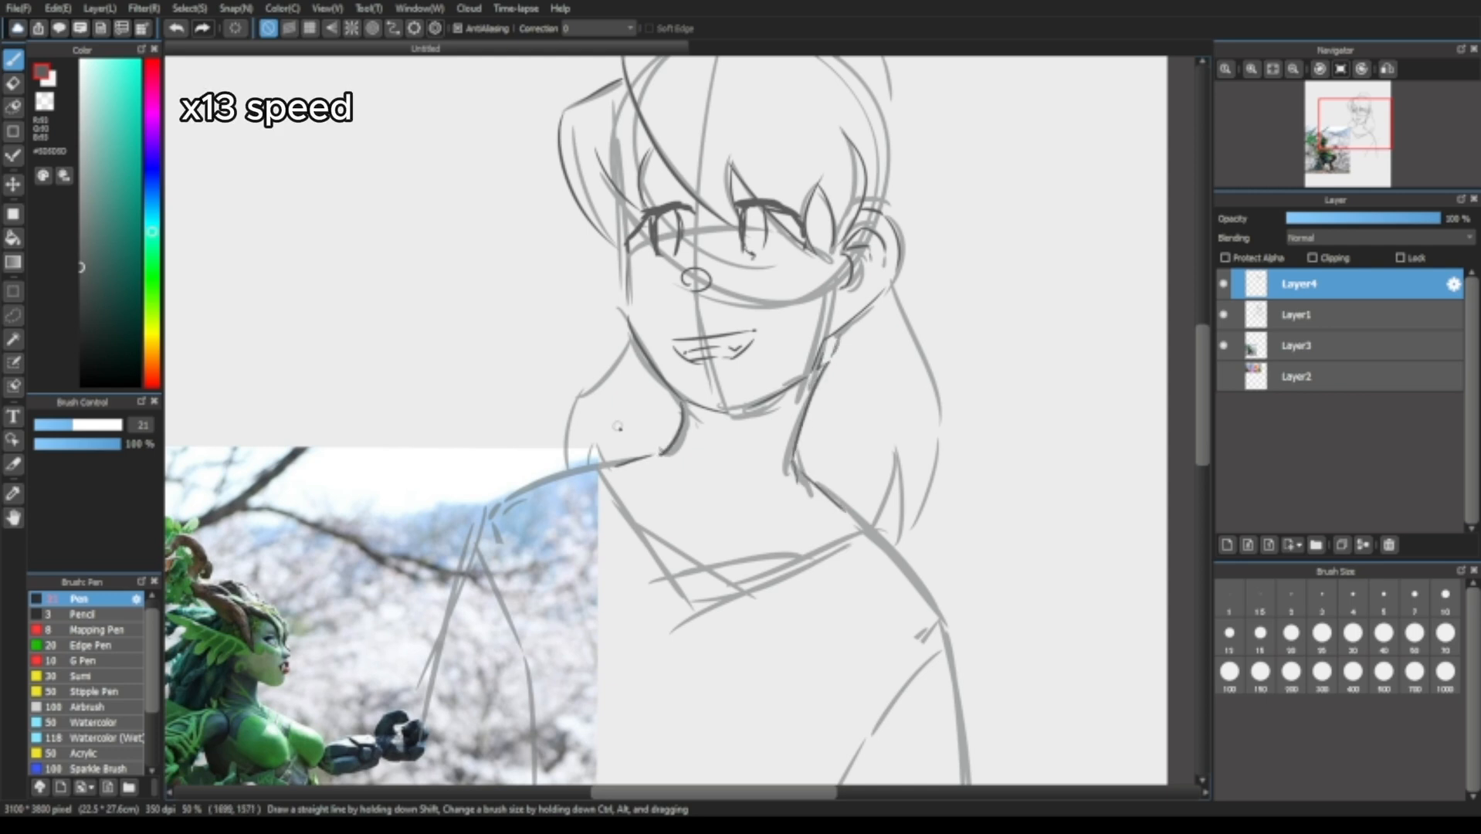
left_click_drag(631, 332, 576, 404)
left_click_drag(895, 291, 915, 529)
left_click_drag(741, 348, 689, 479)
Hide the rough construction, lasso the ear, and adjust it with a transform.
left_click(1223, 314)
left_click(13, 315)
left_click_drag(772, 309, 842, 421)
key("ctrl+t")
left_click(1154, 784)
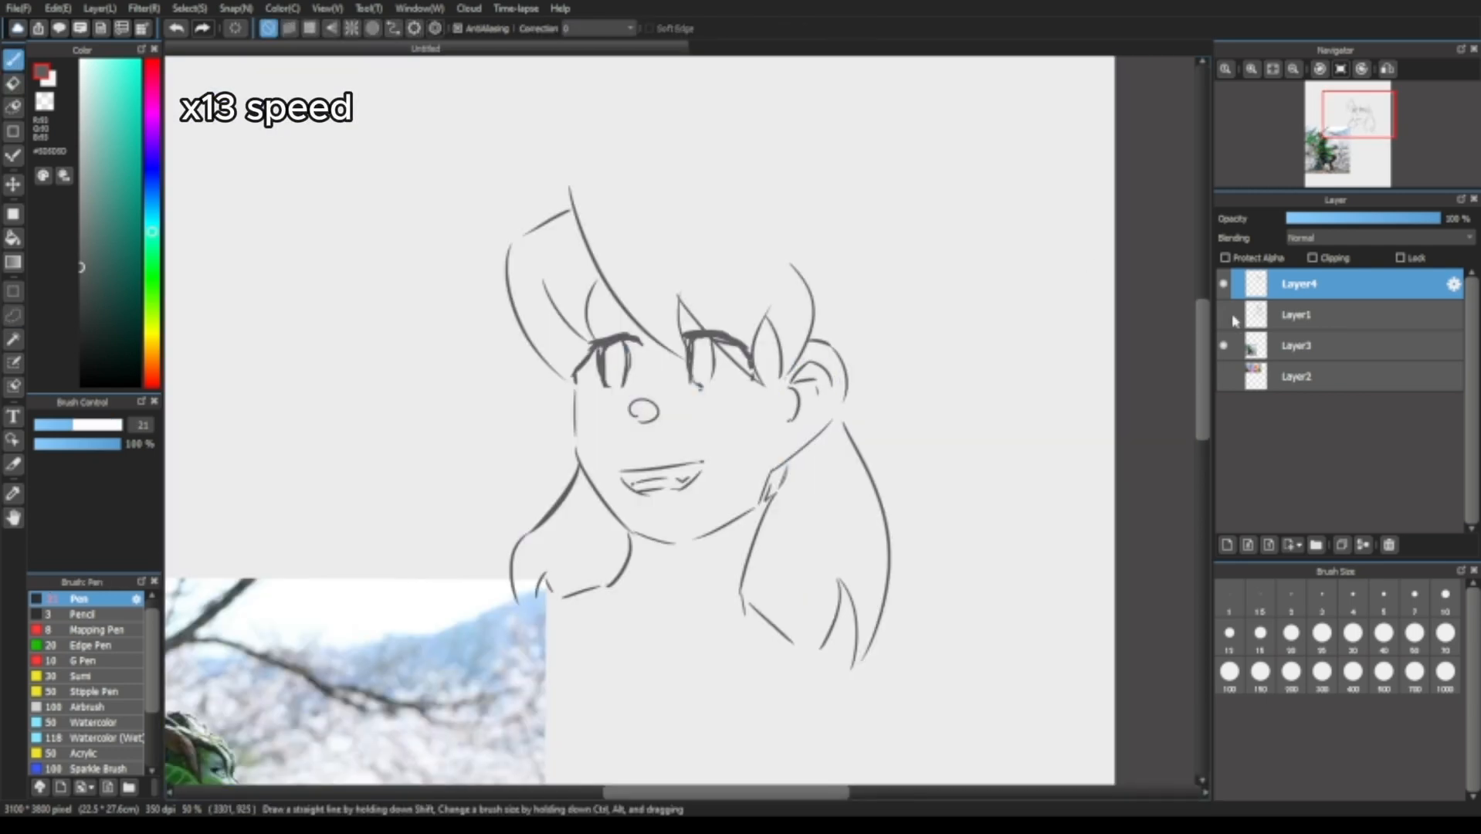
Trace the bun, neckline, shoulders and arms over the rough Layer1, and hide that layer.
left_click(1228, 315)
scroll(640, 418, "down", 3)
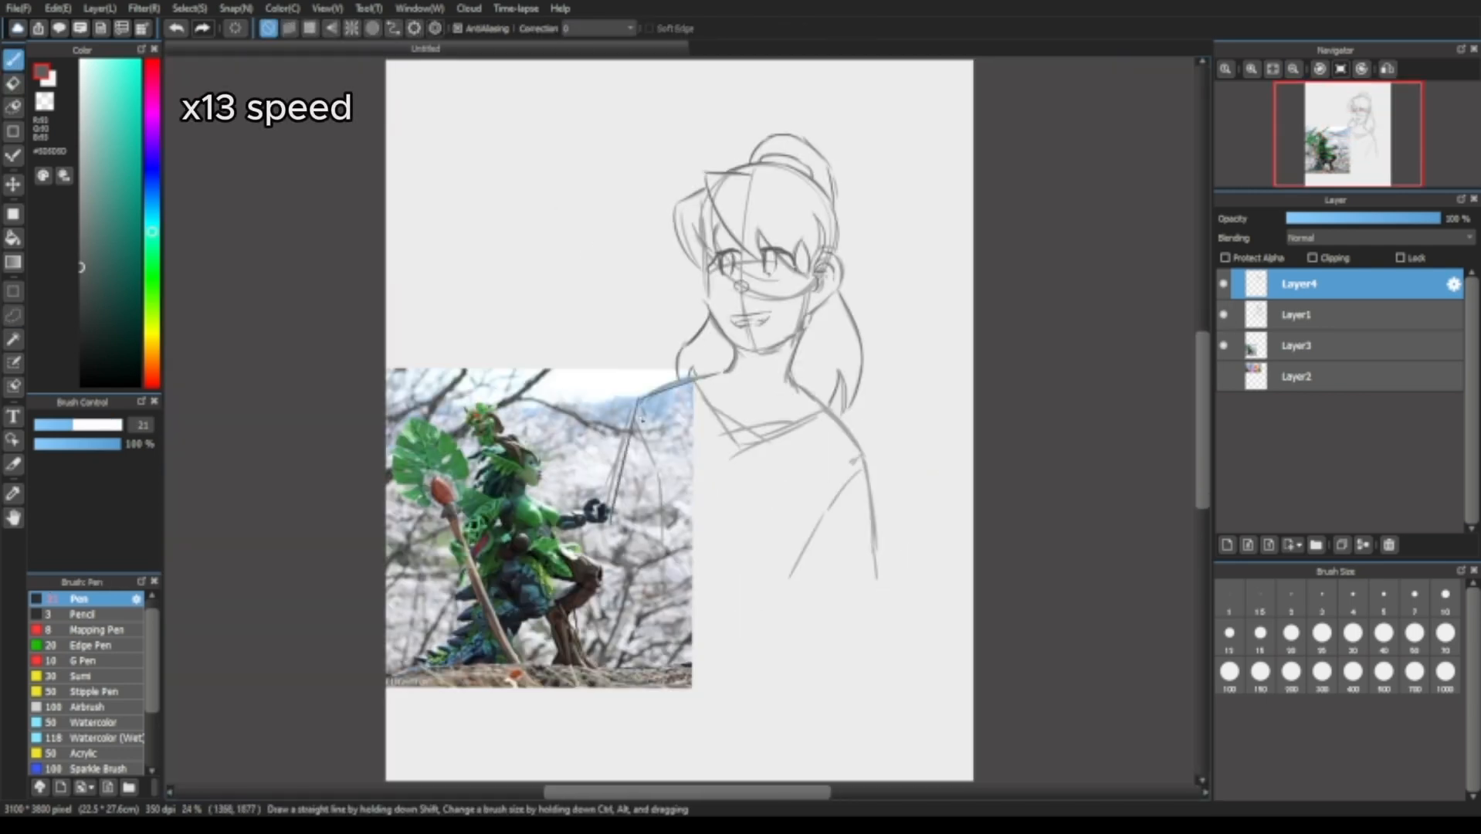
scroll(761, 308, "up", 1)
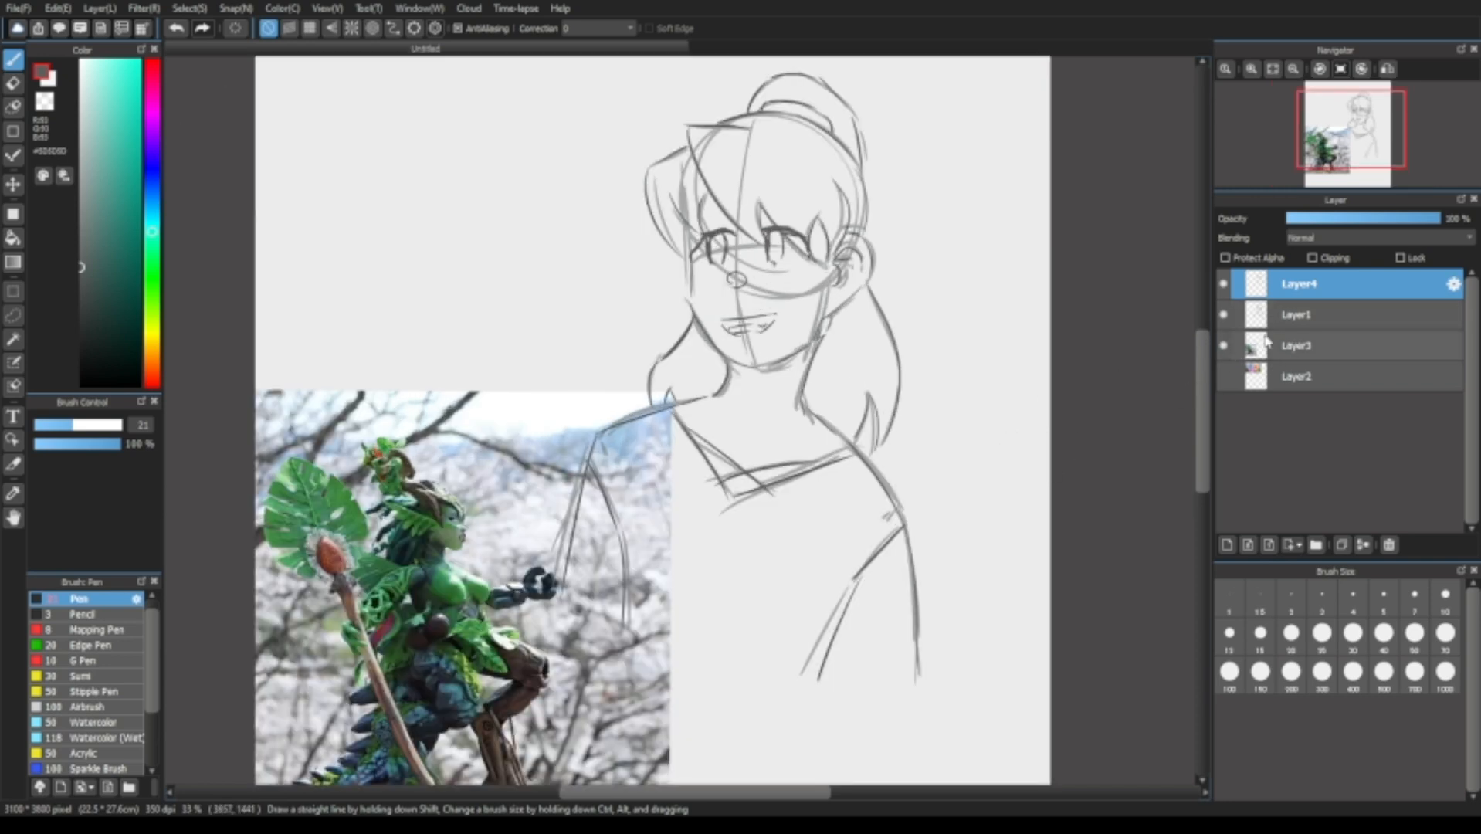
left_click(1223, 315)
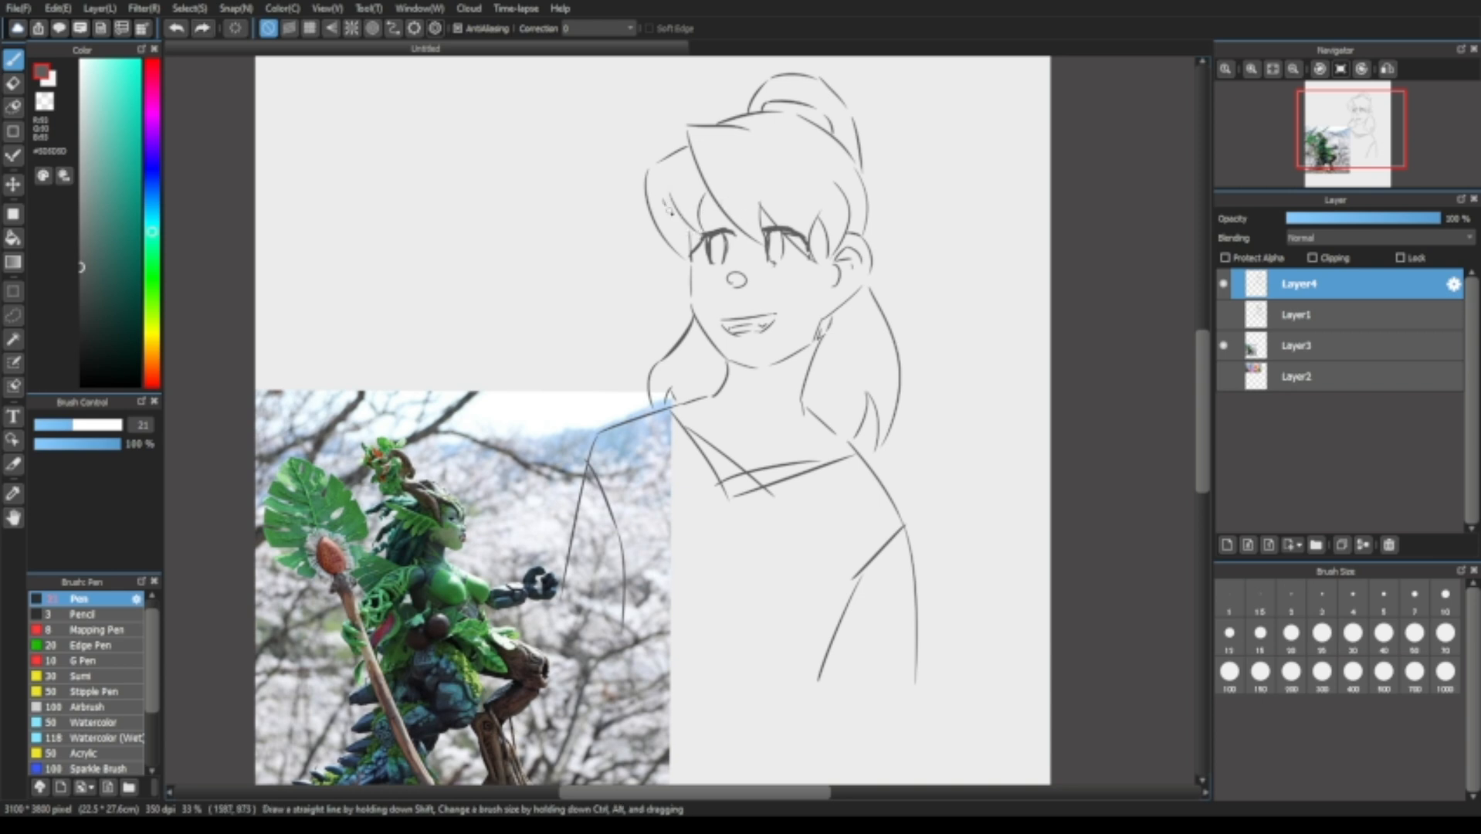
Undo a stray stroke in the side hair and clean up that hair lock with the eraser at size 37.
left_click_drag(670, 210, 695, 236)
key("ctrl+z")
left_click(13, 83)
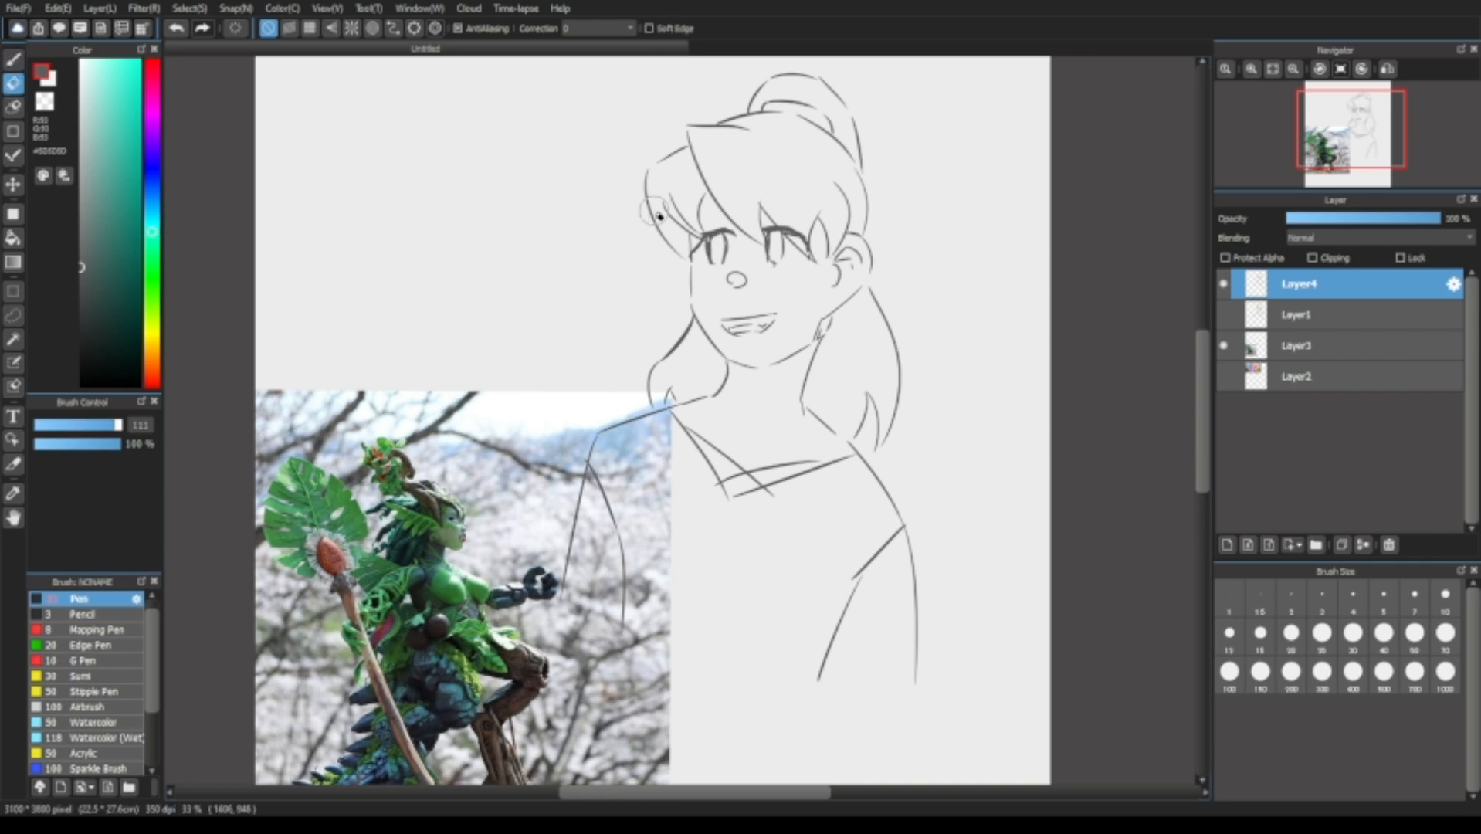
left_click_drag(118, 425, 90, 424)
left_click_drag(670, 191, 690, 224)
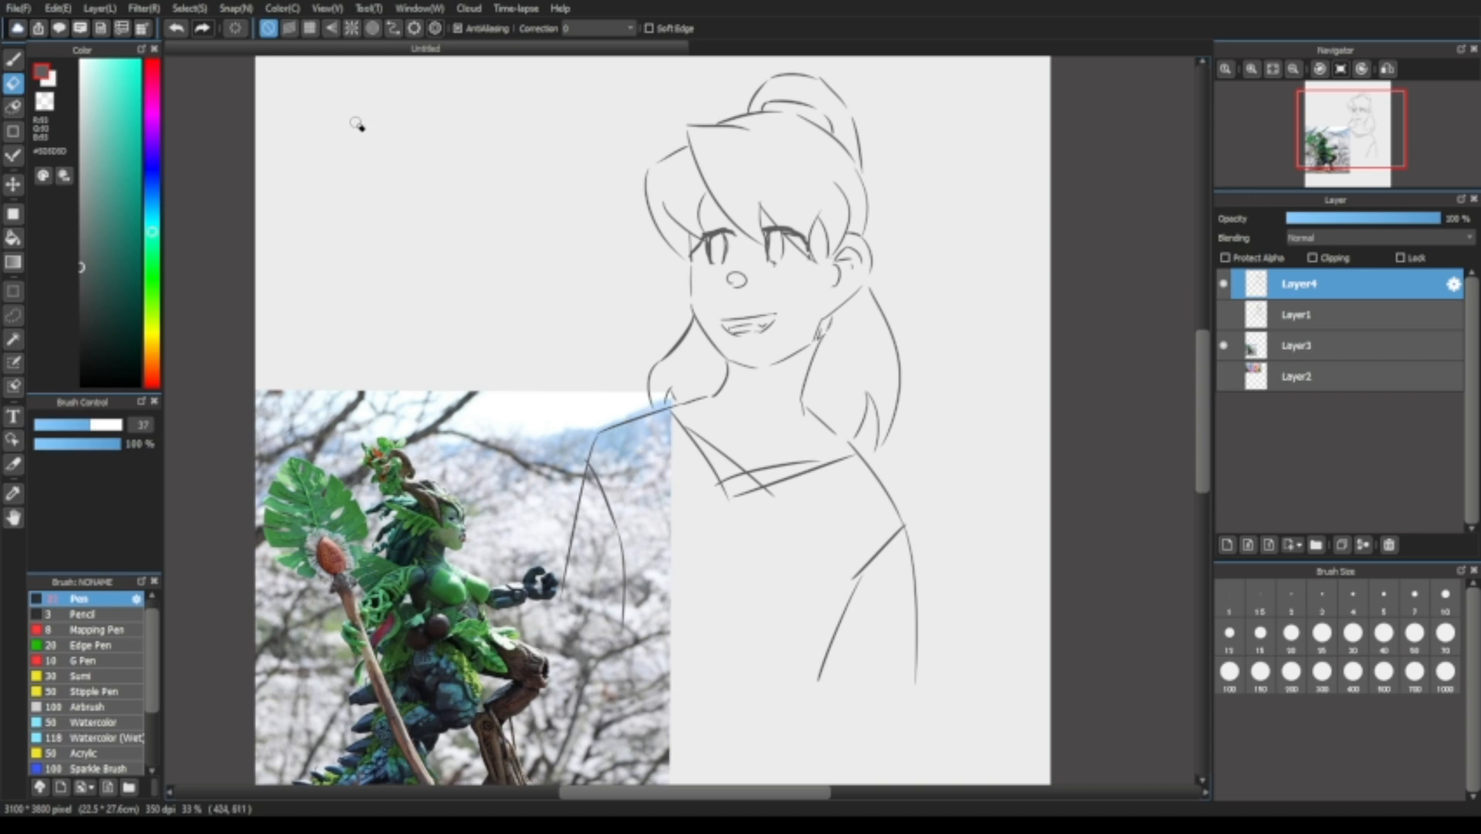
Add a new layer above the line sketch, choose the dark grey-green #4C5E50, and start a curved leaf shape along the cheek and jaw.
left_click(14, 58)
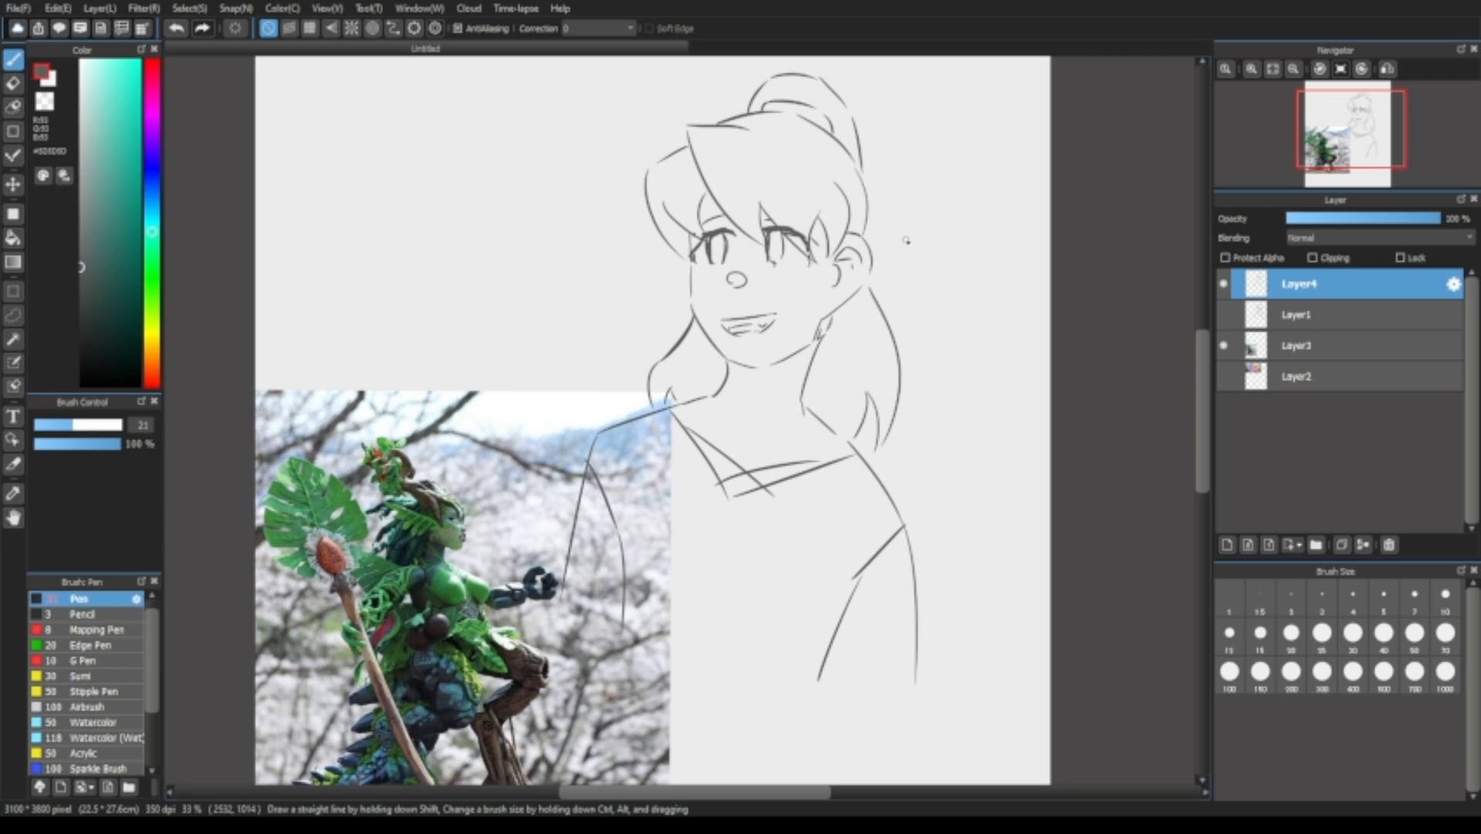
left_click_drag(889, 442, 894, 424)
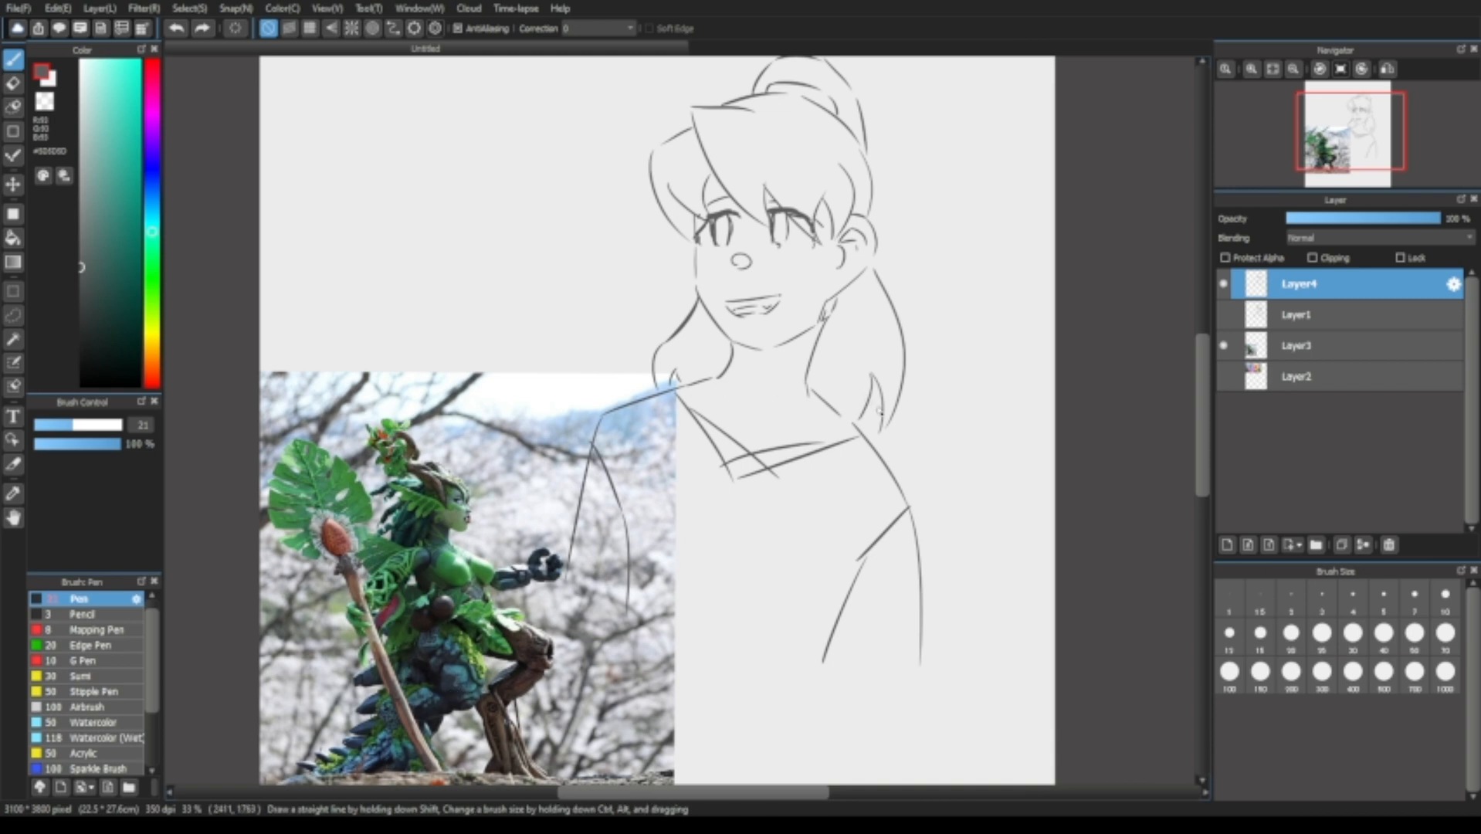
key("ctrl+shift+n")
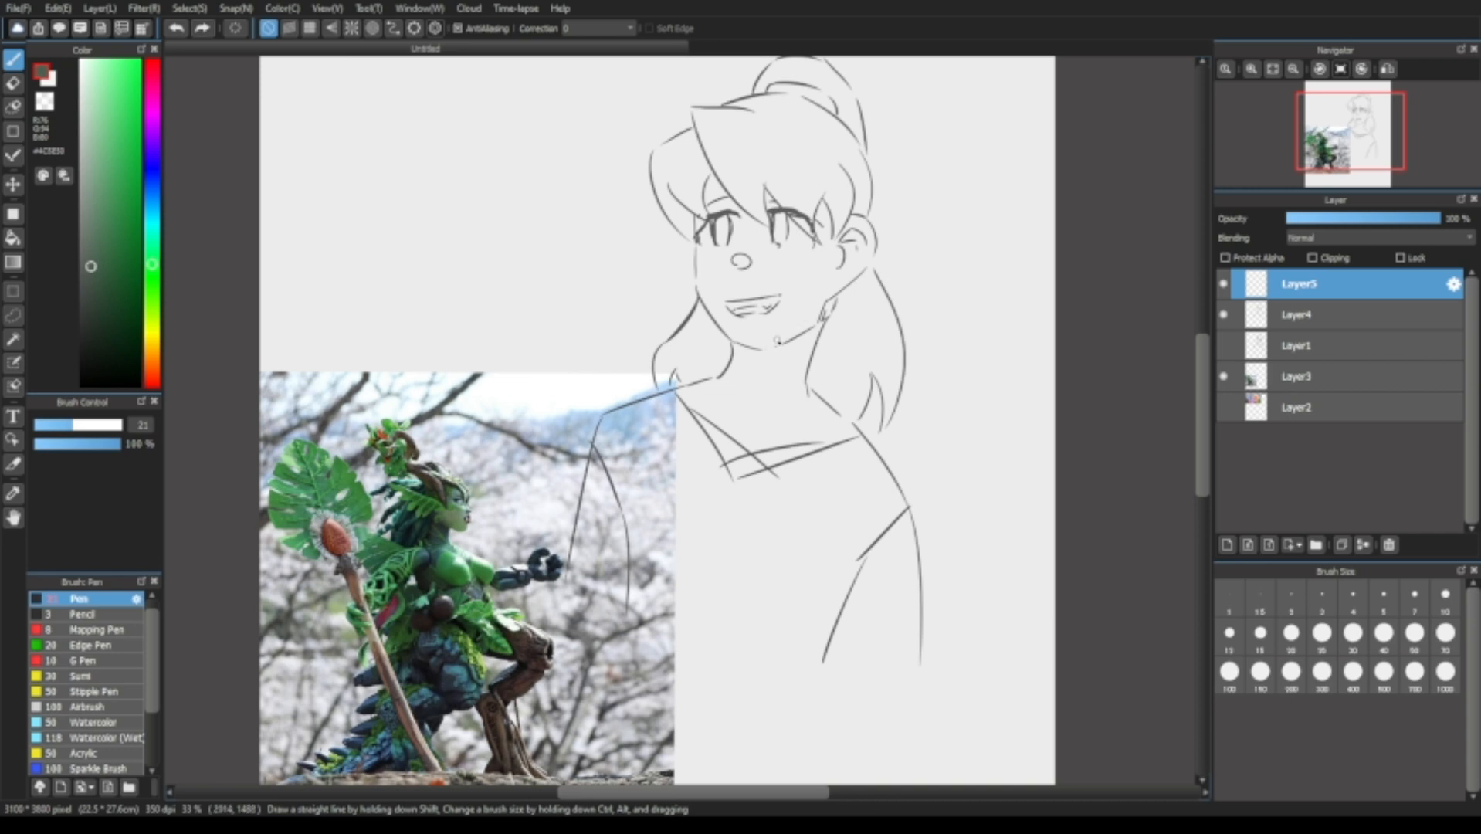
mouse_move(770, 355)
left_mouse_down()
mouse_move(793, 251)
mouse_move(810, 281)
mouse_move(807, 264)
mouse_move(773, 345)
left_mouse_up()
key("ctrl+z")
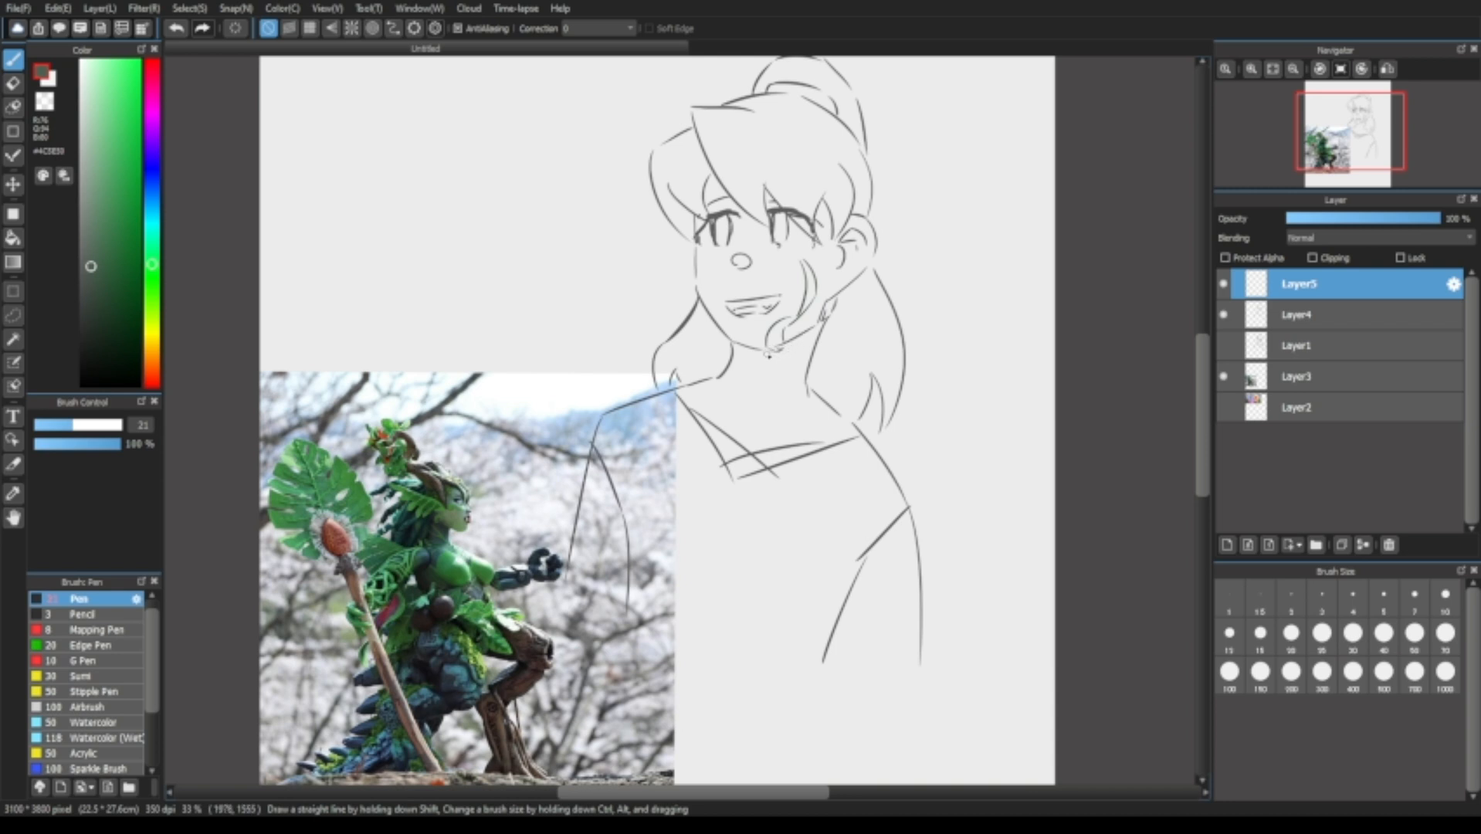
Sketch curling vine loops beneath the jaw and a curved strand down the opposite side of the neck, redoing unsatisfactory strokes.
left_click_drag(776, 352, 807, 374)
left_click_drag(765, 354, 812, 388)
key("ctrl+z")
mouse_move(705, 378)
left_mouse_down()
mouse_move(719, 380)
mouse_move(739, 435)
left_mouse_up()
key("ctrl+z")
left_click_drag(831, 301, 797, 322)
left_click_drag(809, 353, 781, 371)
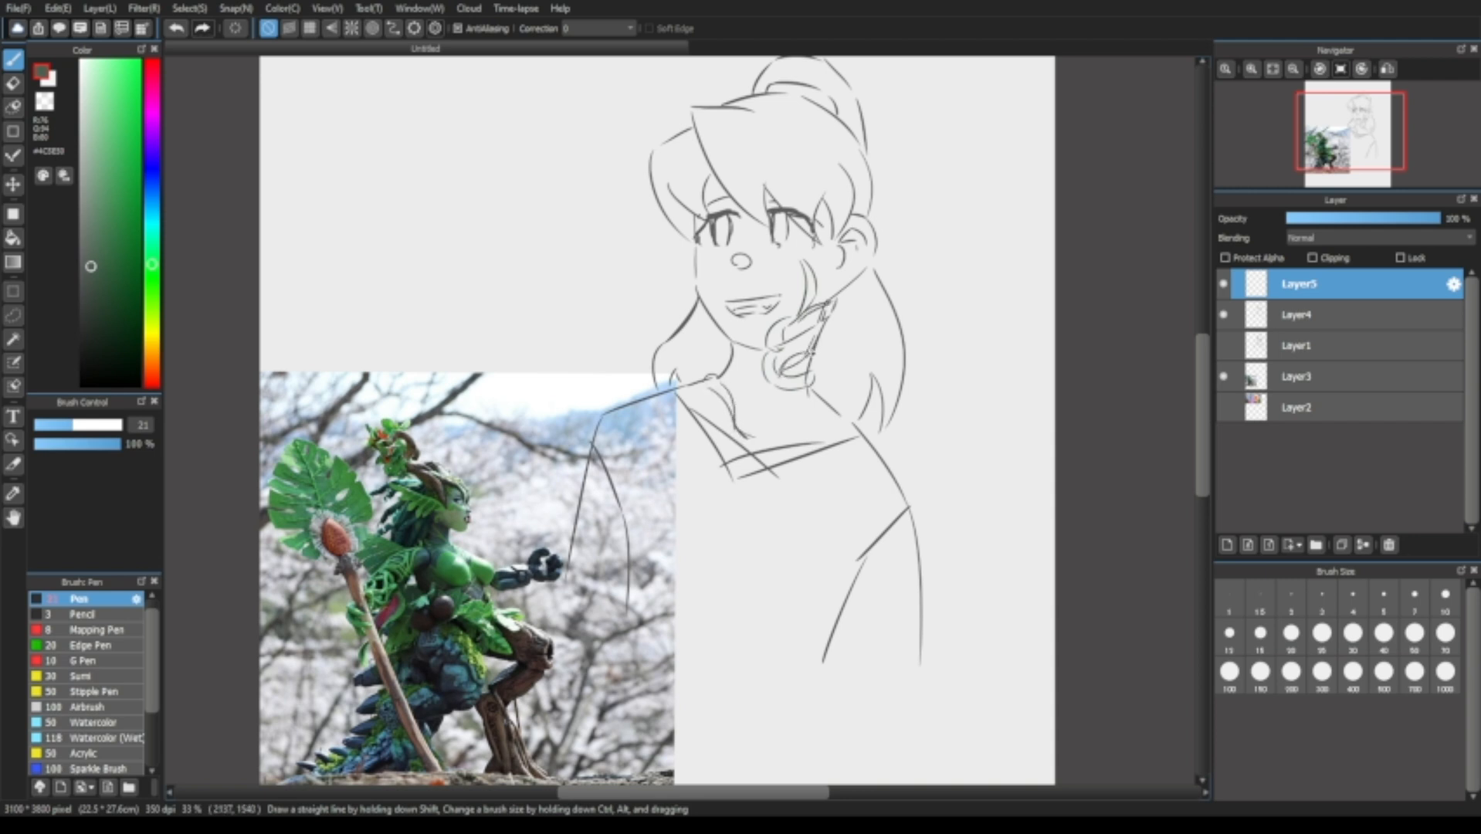
key("ctrl+z")
key("ctrl+z")
key("ctrl+z")
Sketch a small plant-like marking on the far cheek and refine the leafy strokes in front of the ear.
left_click_drag(716, 396, 697, 436)
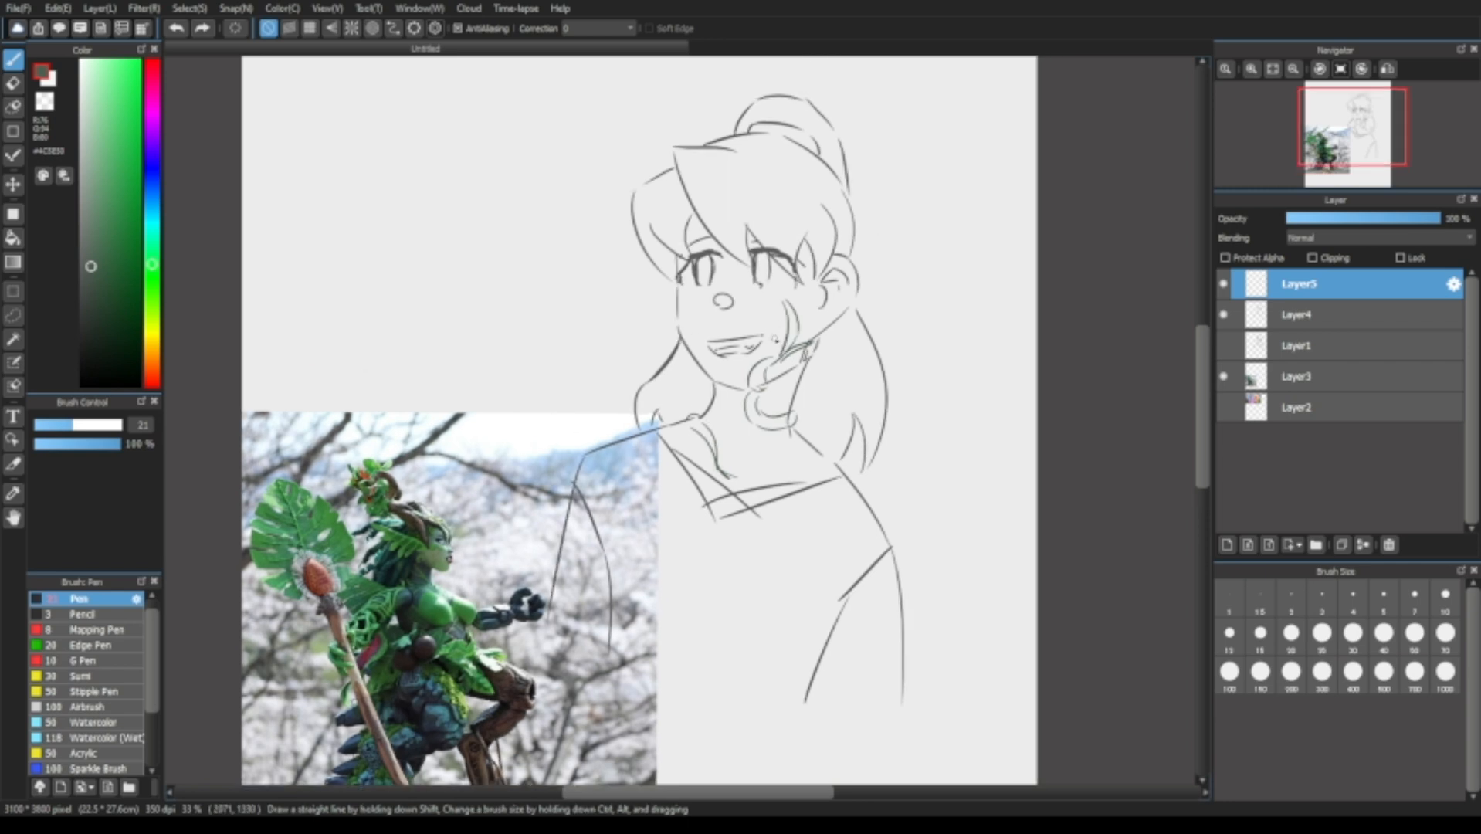
key("ctrl+z")
mouse_move(683, 301)
left_mouse_down()
mouse_move(709, 298)
mouse_move(679, 301)
left_mouse_up()
key("ctrl+z")
key("ctrl+z")
key("ctrl+z")
left_click_drag(784, 304, 779, 288)
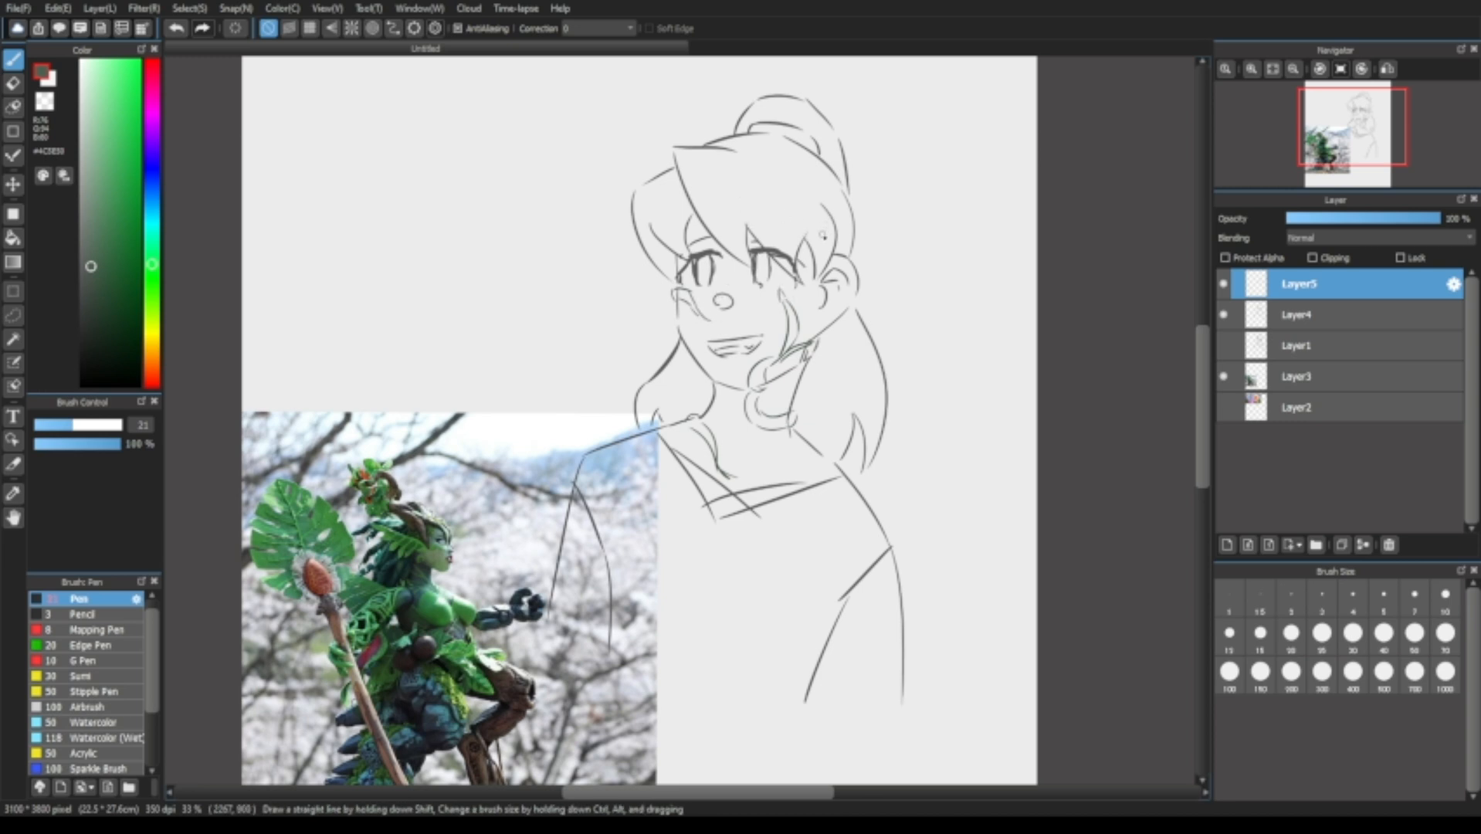
key("ctrl+z")
mouse_move(813, 246)
left_mouse_down()
mouse_move(746, 268)
mouse_move(786, 306)
left_mouse_up()
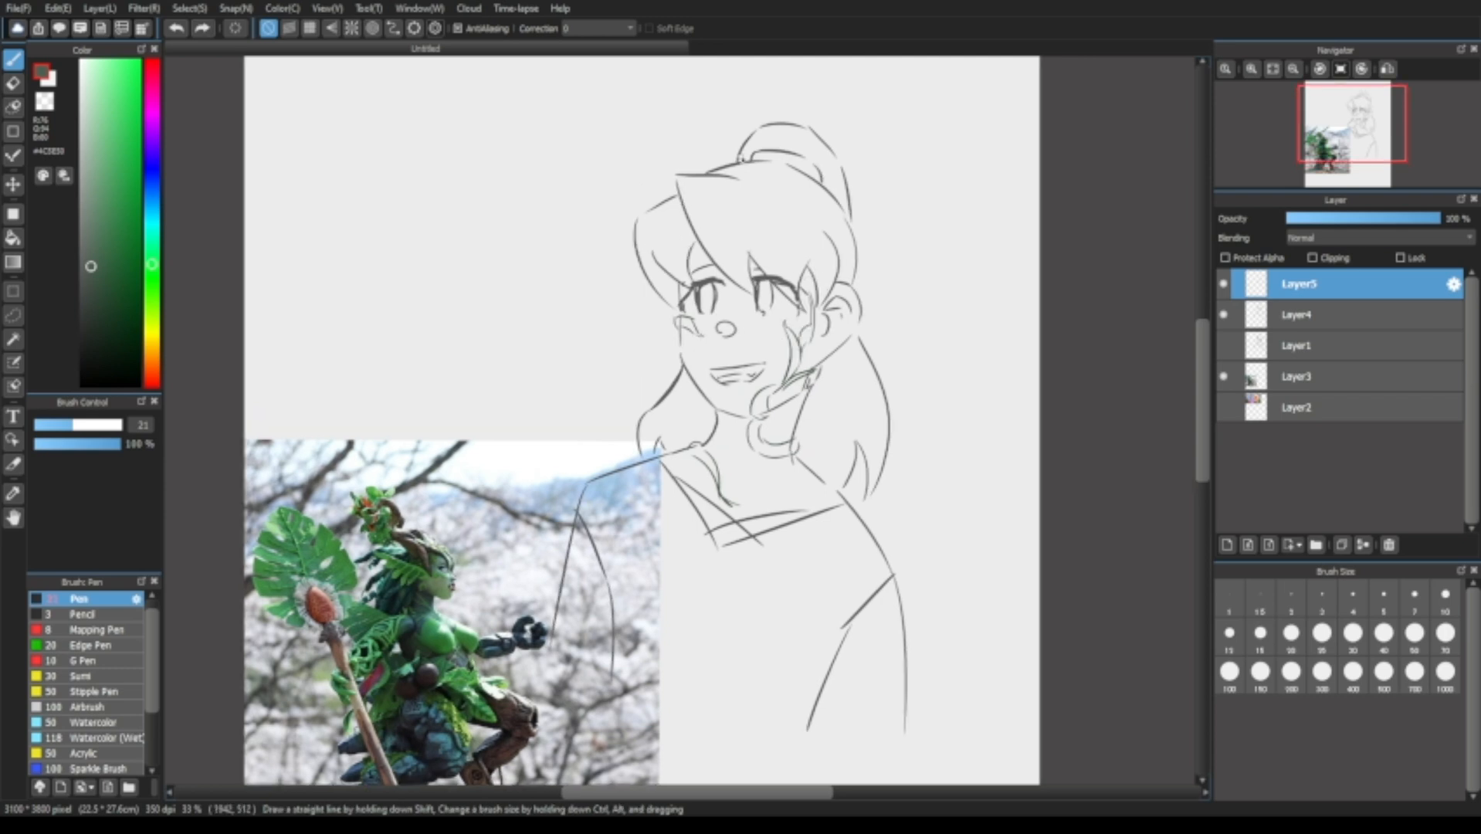
Try a cluster of jagged leaf shapes around the top of the bun and undo them.
left_click_drag(743, 162, 706, 143)
key("ctrl+z")
key("ctrl+z")
key("ctrl+z")
mouse_move(775, 104)
left_mouse_down()
mouse_move(755, 152)
mouse_move(837, 128)
left_mouse_up()
key("ctrl+z")
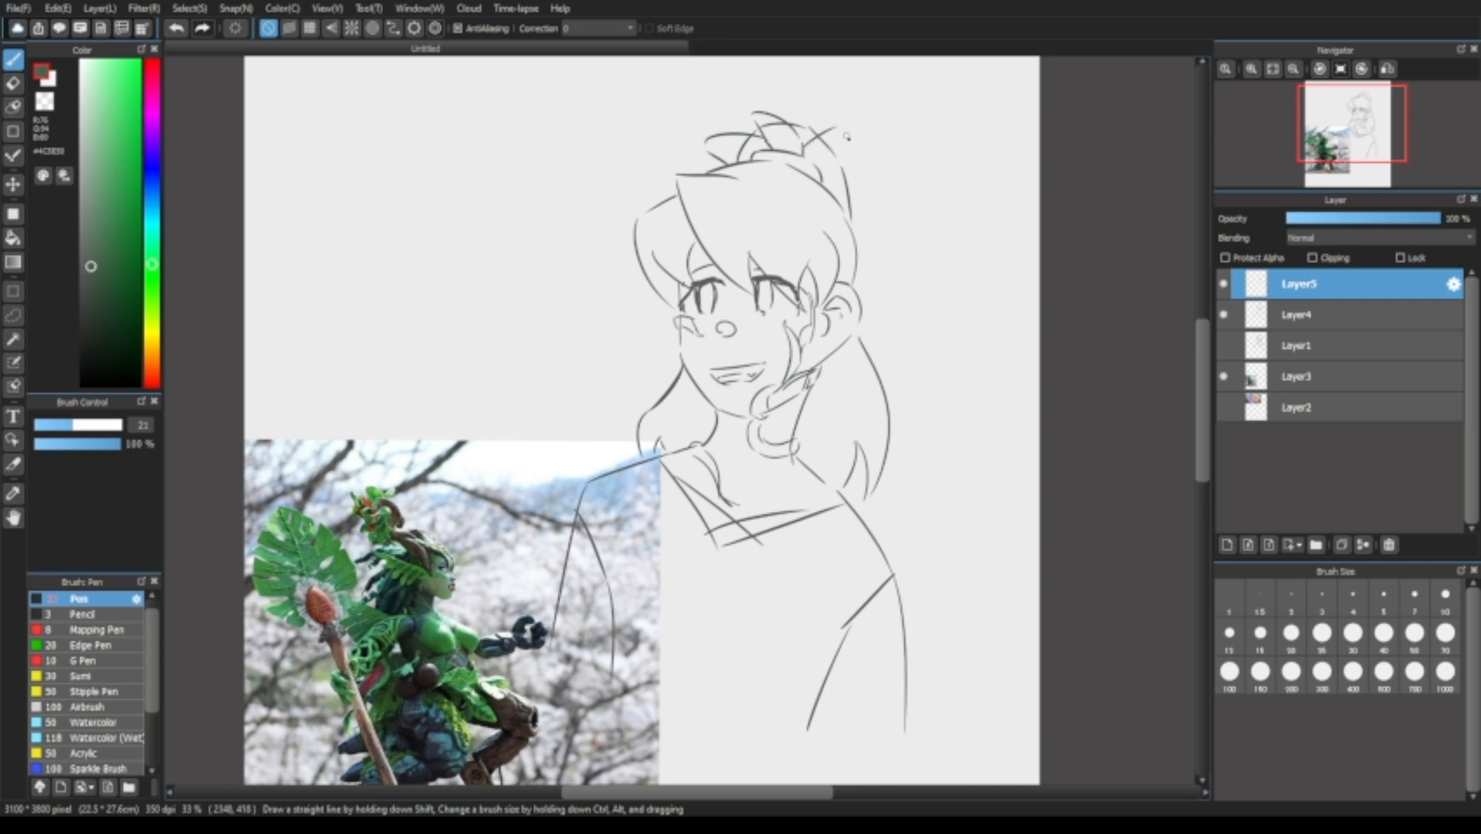
key("ctrl+z")
key("ctrl+z")
key("ctrl+z")
key("ctrl+z")
key("ctrl+z")
key("ctrl+z")
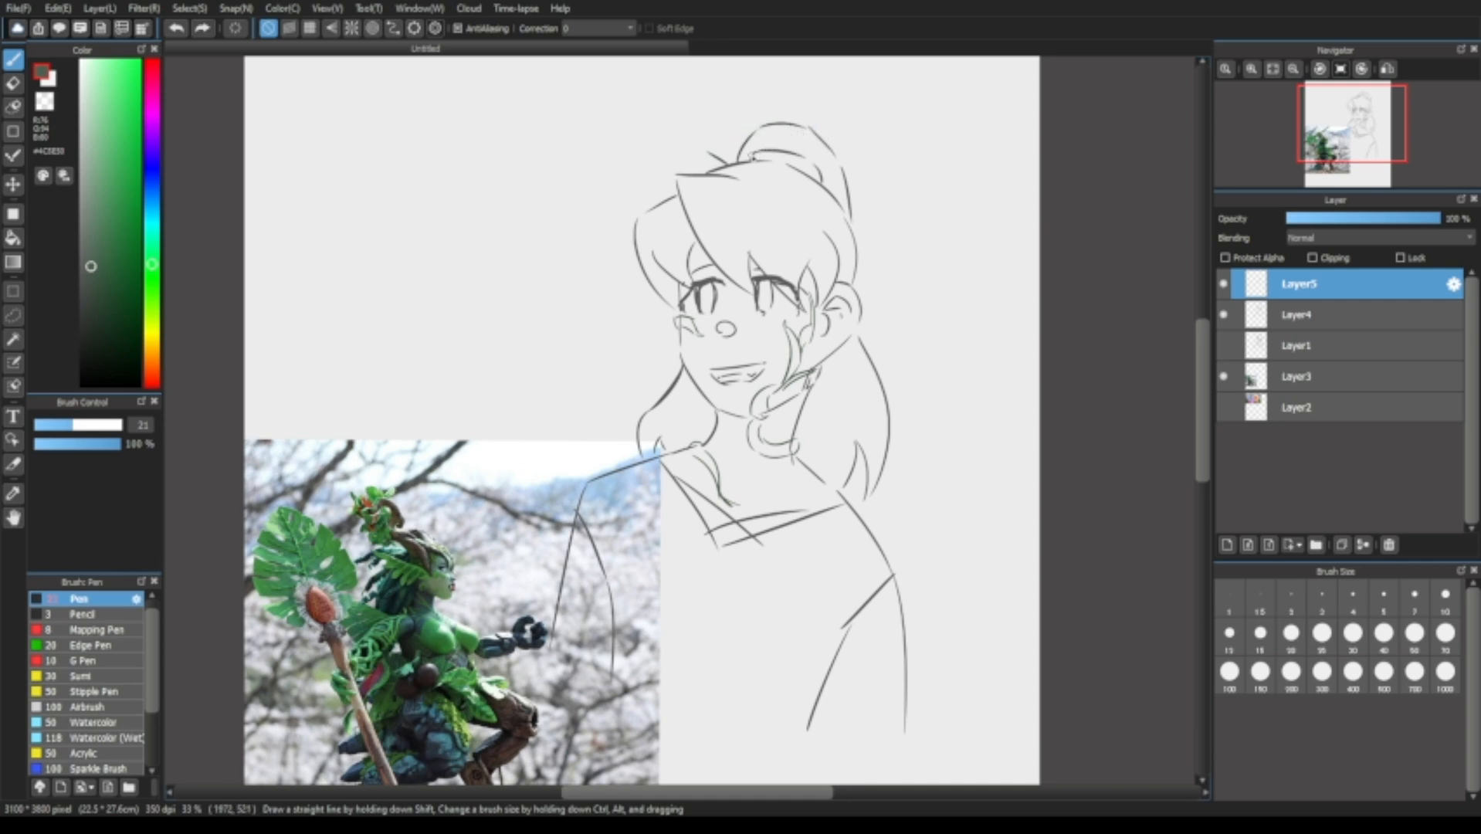
Try a fuller leaf crown wrapping from the front to the back of the bun and undo it.
mouse_move(705, 148)
left_mouse_down()
mouse_move(762, 149)
mouse_move(755, 118)
mouse_move(791, 141)
mouse_move(775, 116)
mouse_move(798, 148)
mouse_move(832, 129)
mouse_move(843, 179)
mouse_move(863, 171)
mouse_move(854, 210)
left_mouse_up()
key("ctrl+z")
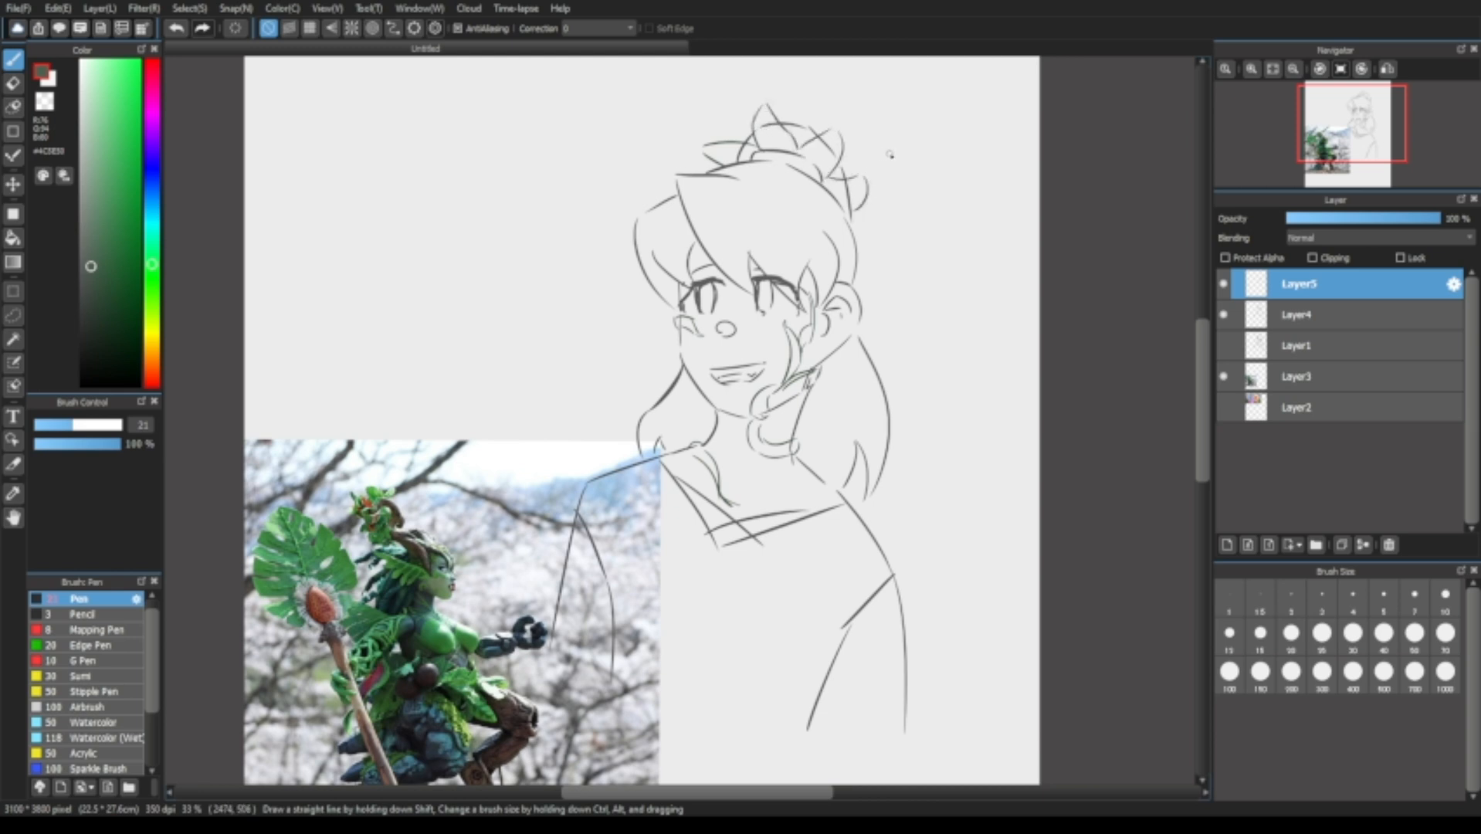
key("ctrl+z")
key("ctrl+z")
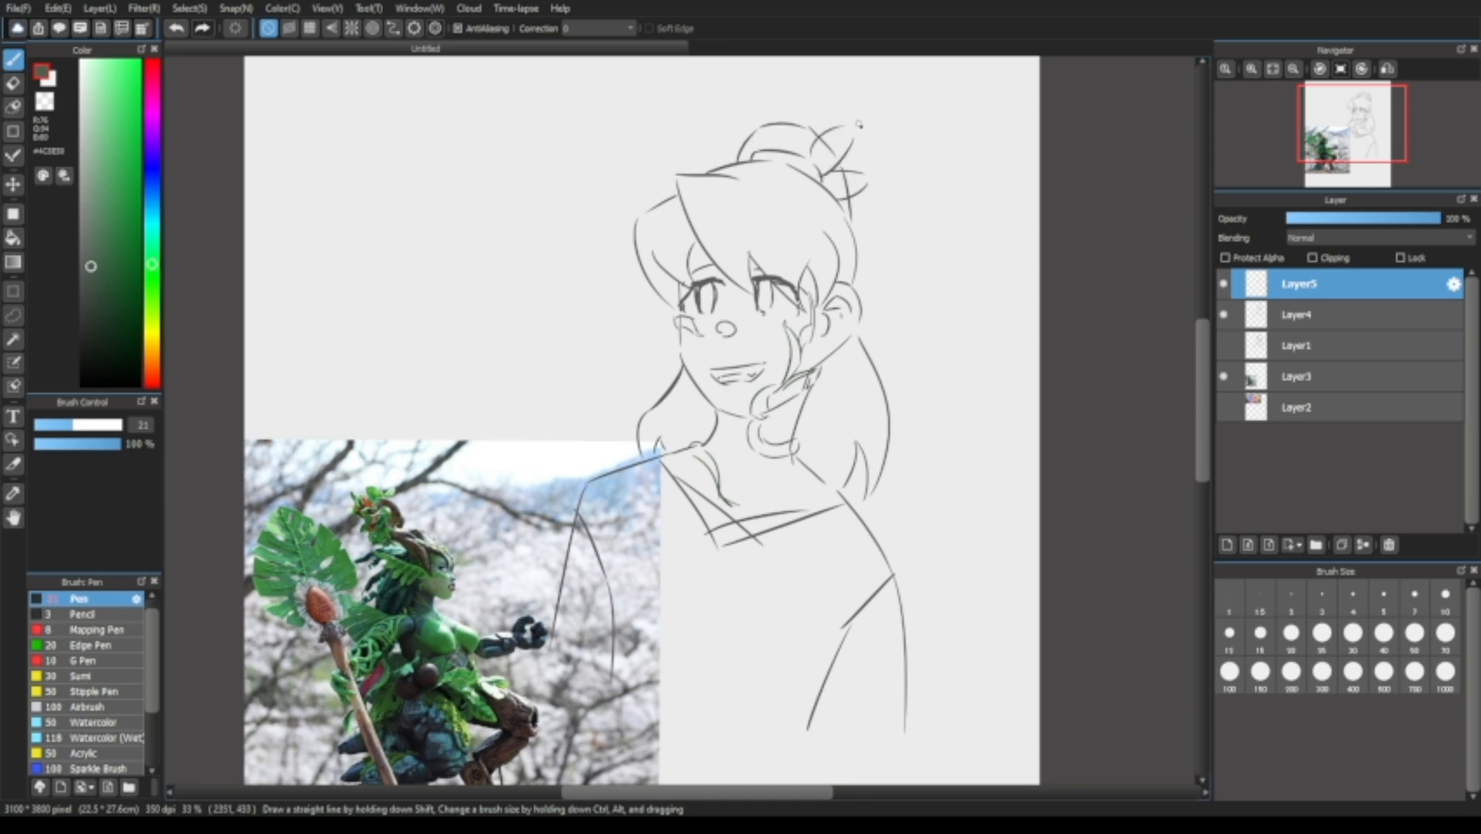
key("ctrl+z")
key("ctrl+z")
key("ctrl+z")
key("ctrl+z")
Try several outlines for a single curved leaf at the front of the bun and undo them.
mouse_move(740, 163)
left_mouse_down()
mouse_move(737, 136)
mouse_move(714, 128)
left_mouse_up()
key("ctrl+z")
left_click_drag(718, 124, 739, 135)
key("ctrl+z")
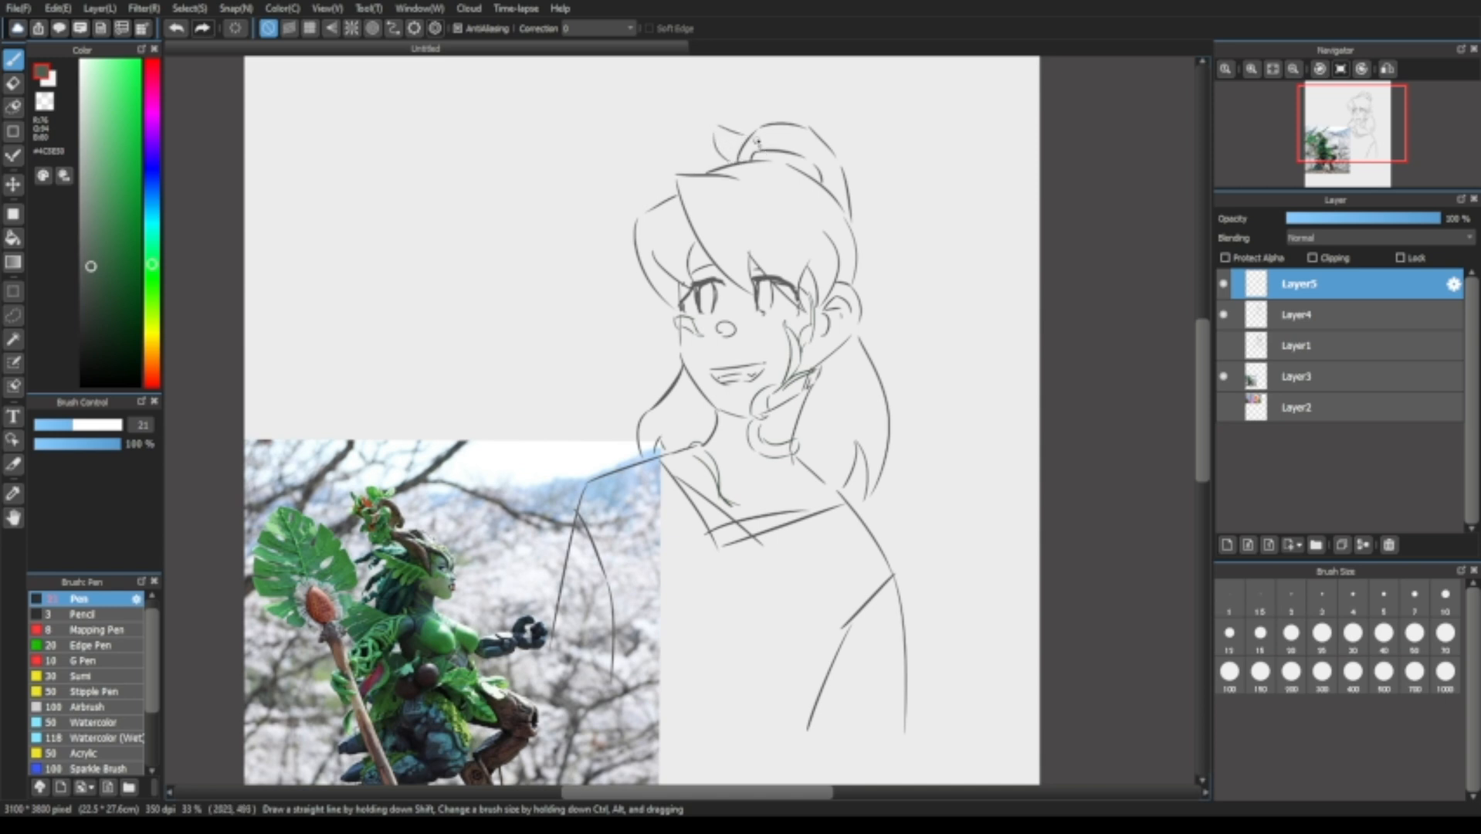
key("ctrl+z")
key("ctrl+z")
key("ctrl+z")
mouse_move(761, 149)
left_mouse_down()
mouse_move(756, 111)
mouse_move(720, 149)
mouse_move(718, 128)
left_mouse_up()
key("ctrl+z")
key("ctrl+z")
key("ctrl+z")
mouse_move(719, 125)
left_mouse_down()
mouse_move(753, 145)
mouse_move(753, 105)
mouse_move(779, 131)
mouse_move(758, 111)
left_mouse_up()
key("ctrl+z")
key("ctrl+z")
key("ctrl+z")
key("ctrl+z")
key("ctrl+z")
key("ctrl+z")
Sketch pointed leaves sprouting from the front of the bun.
mouse_move(709, 135)
left_mouse_down()
mouse_move(725, 172)
mouse_move(748, 151)
mouse_move(735, 106)
left_mouse_up()
key("ctrl+z")
mouse_move(758, 156)
left_mouse_down()
mouse_move(753, 109)
mouse_move(770, 130)
left_mouse_up()
key("ctrl+z")
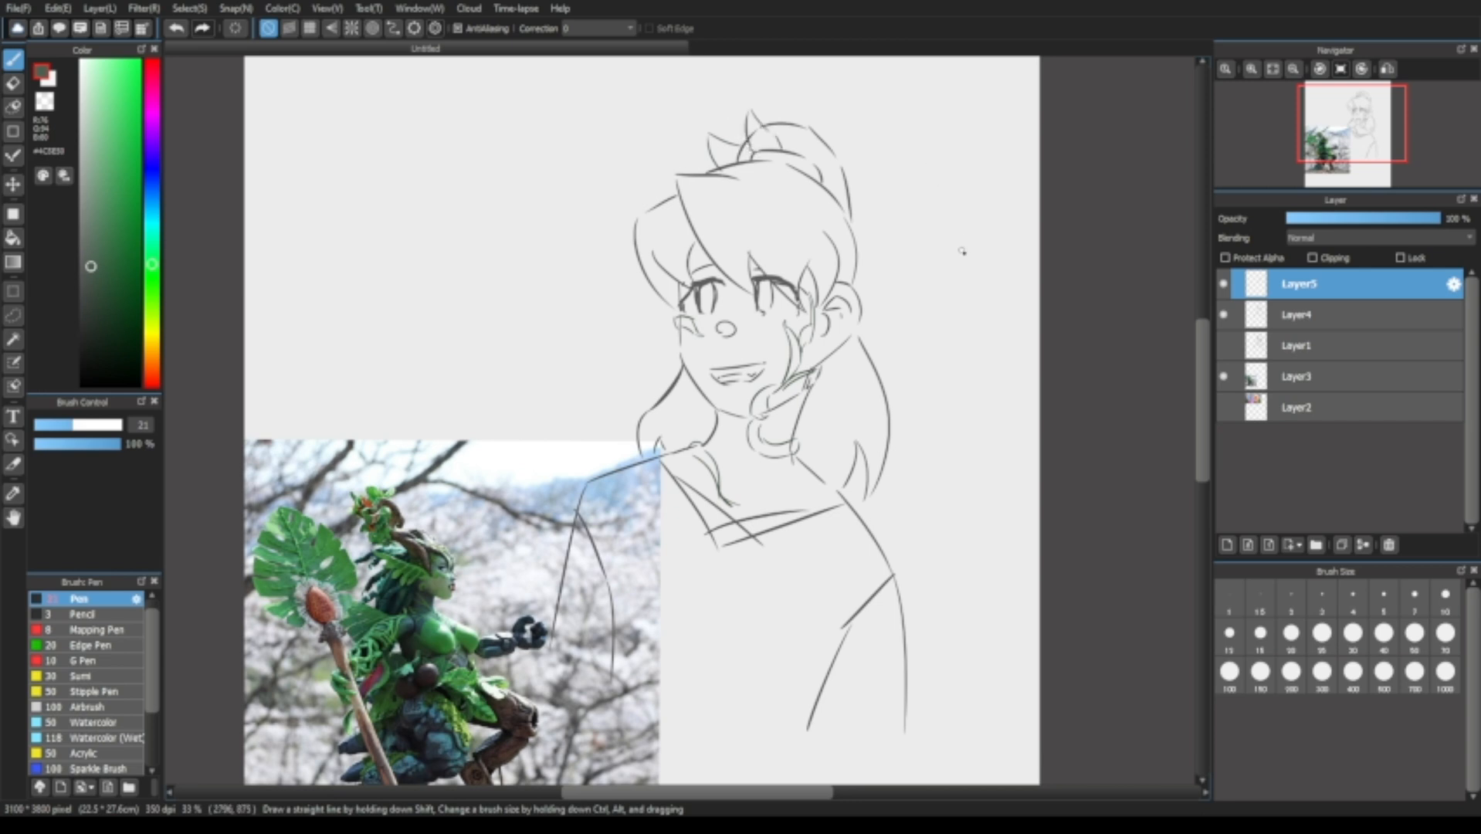
Sketch a small leaf cluster at the back of the bun, redoing the strokes until the shape works.
left_click_drag(960, 332, 977, 385)
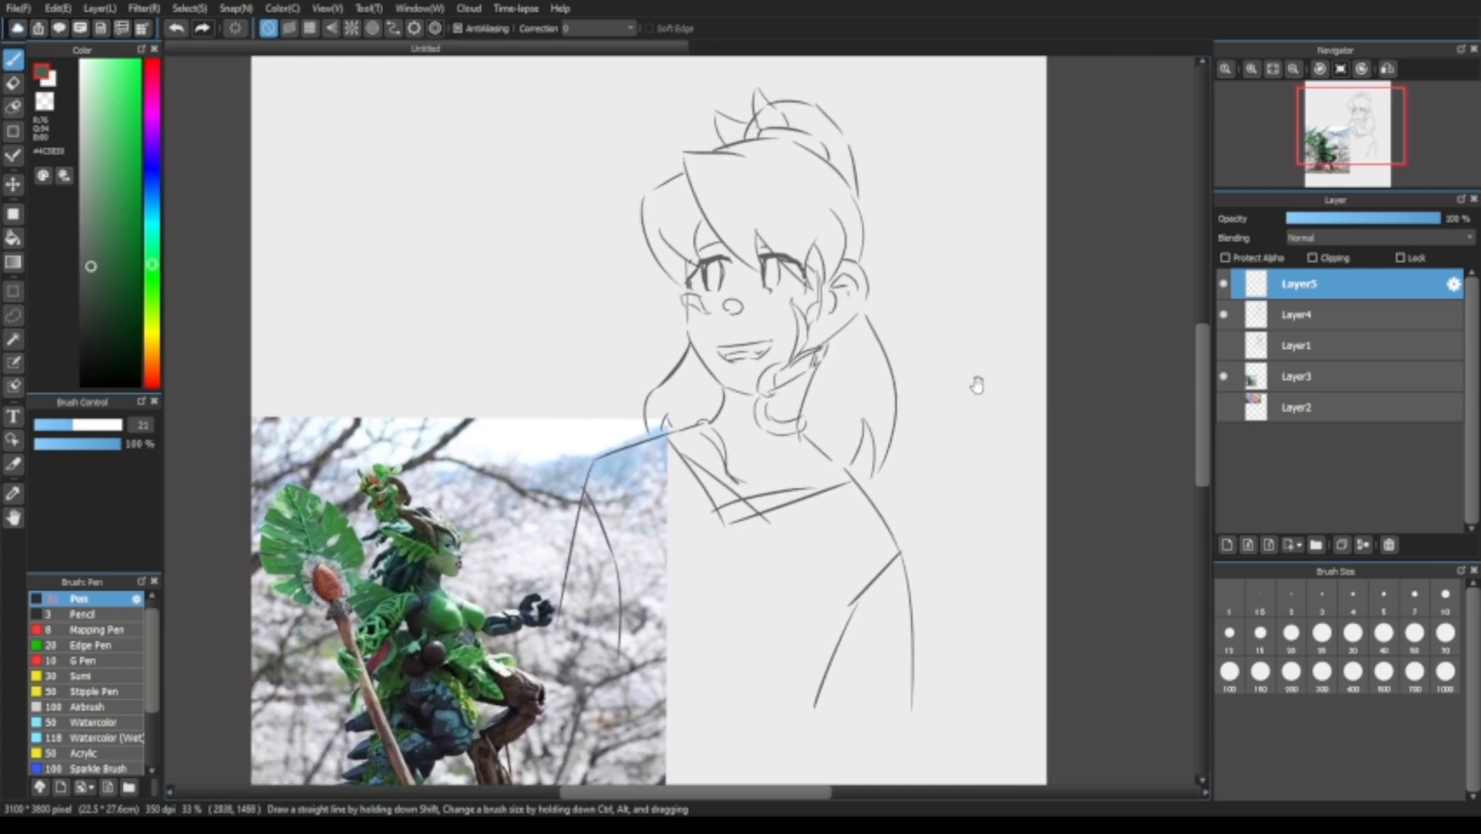
left_click_drag(829, 155, 863, 150)
key("ctrl+z")
mouse_move(864, 148)
left_mouse_down()
mouse_move(867, 172)
mouse_move(845, 182)
mouse_move(865, 147)
left_mouse_up()
key("ctrl+z")
key("ctrl+z")
key("ctrl+z")
key("ctrl+z")
key("ctrl+z")
left_click_drag(865, 149, 854, 177)
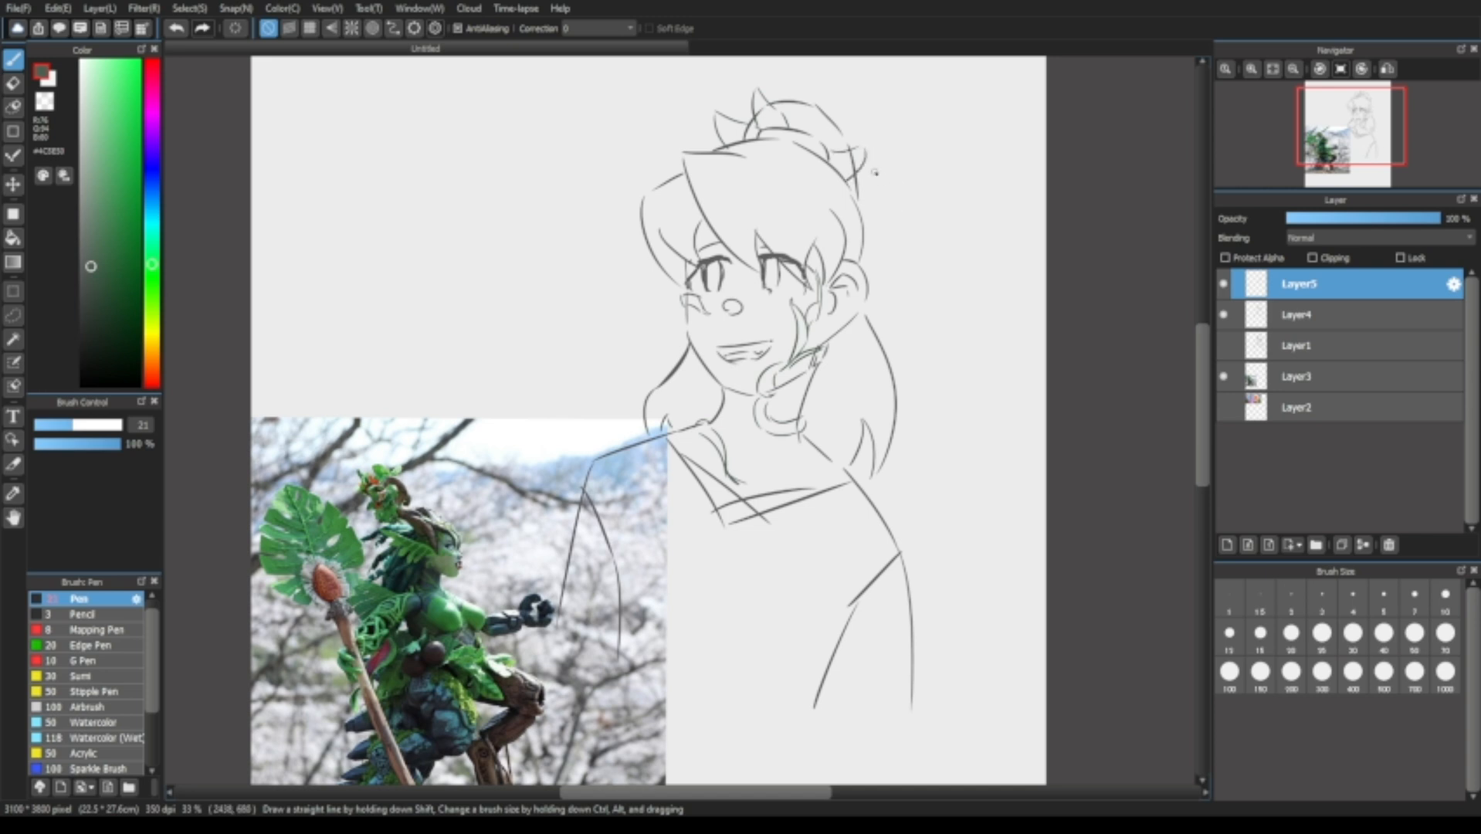
Make Layer4 active, protect its transparent pixels, and choose the darker grey #3E3E3E.
left_click_drag(986, 403, 981, 387)
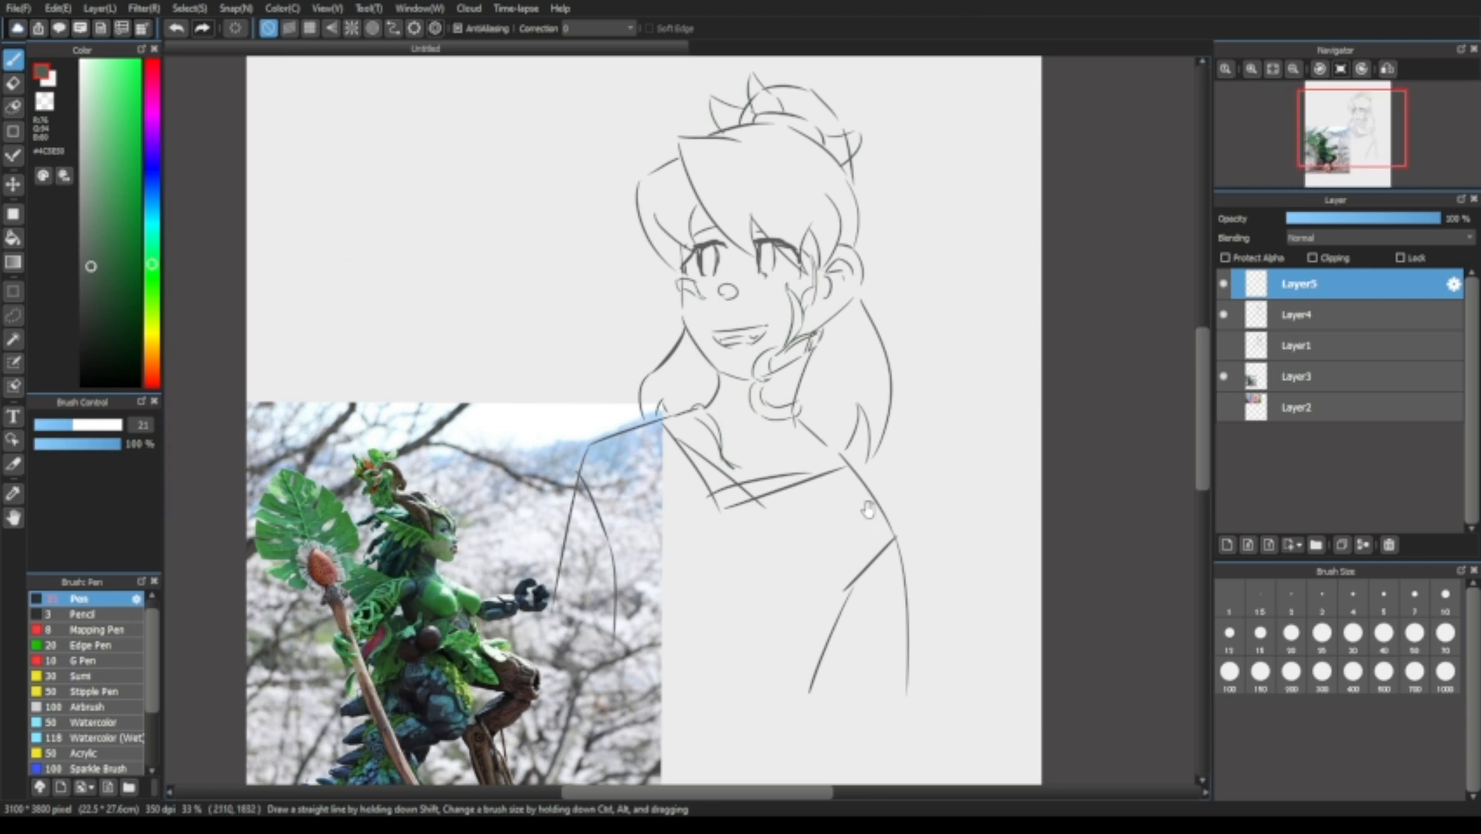
mouse_move(881, 516)
left_mouse_down()
mouse_move(896, 496)
mouse_move(892, 512)
left_mouse_up()
left_click(1301, 315)
left_click(1226, 258)
left_click(1225, 315)
left_click(1224, 315)
left_click(81, 308)
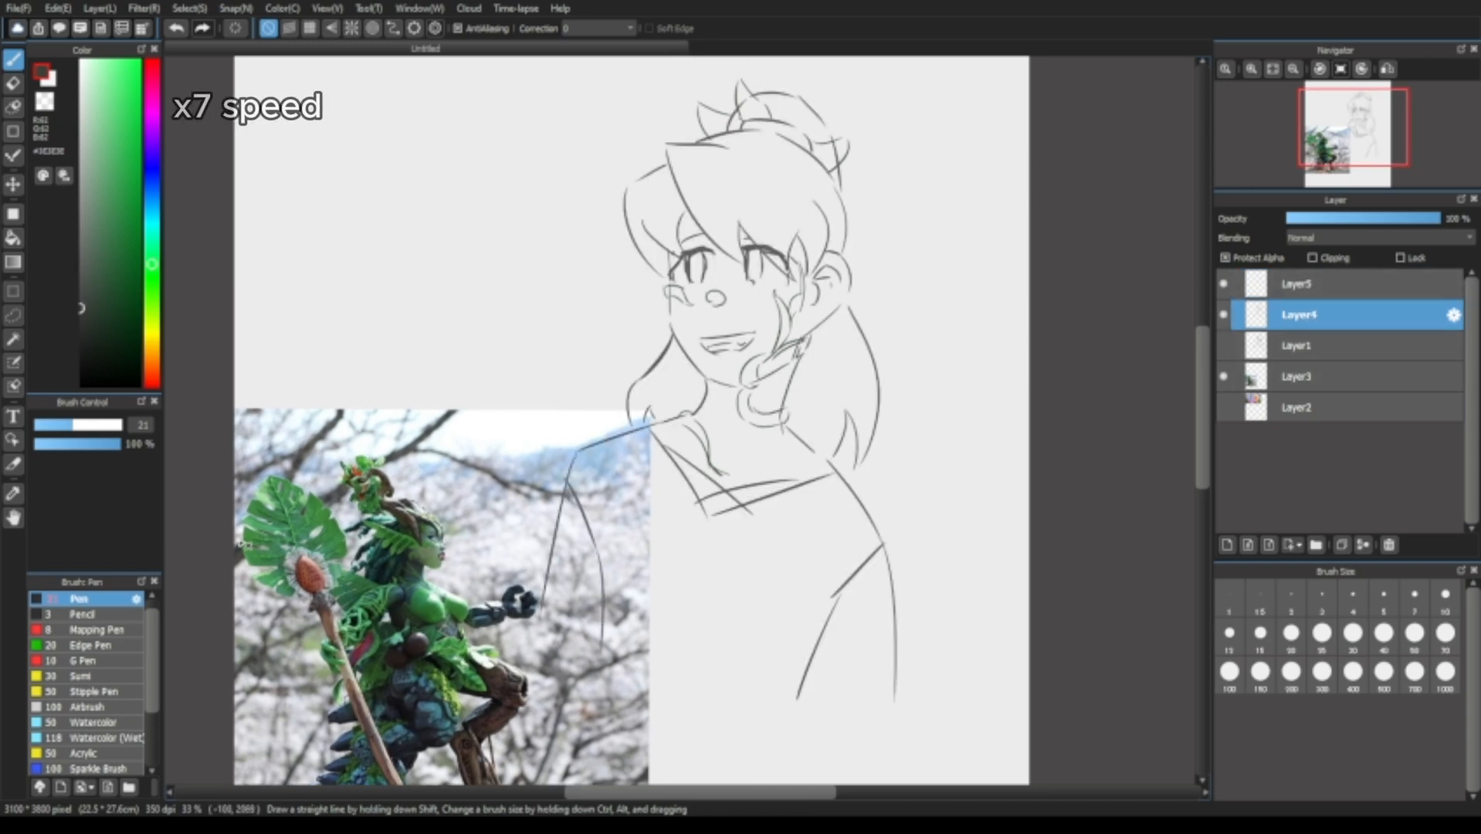
Recolour the line work on Layer5 with a filled rectangle of dark green-grey #3E483E over the head.
left_click(13, 214)
left_click(1272, 69)
left_click(1298, 284)
left_click(91, 294)
left_click_drag(641, 91, 912, 479)
left_click(1300, 315)
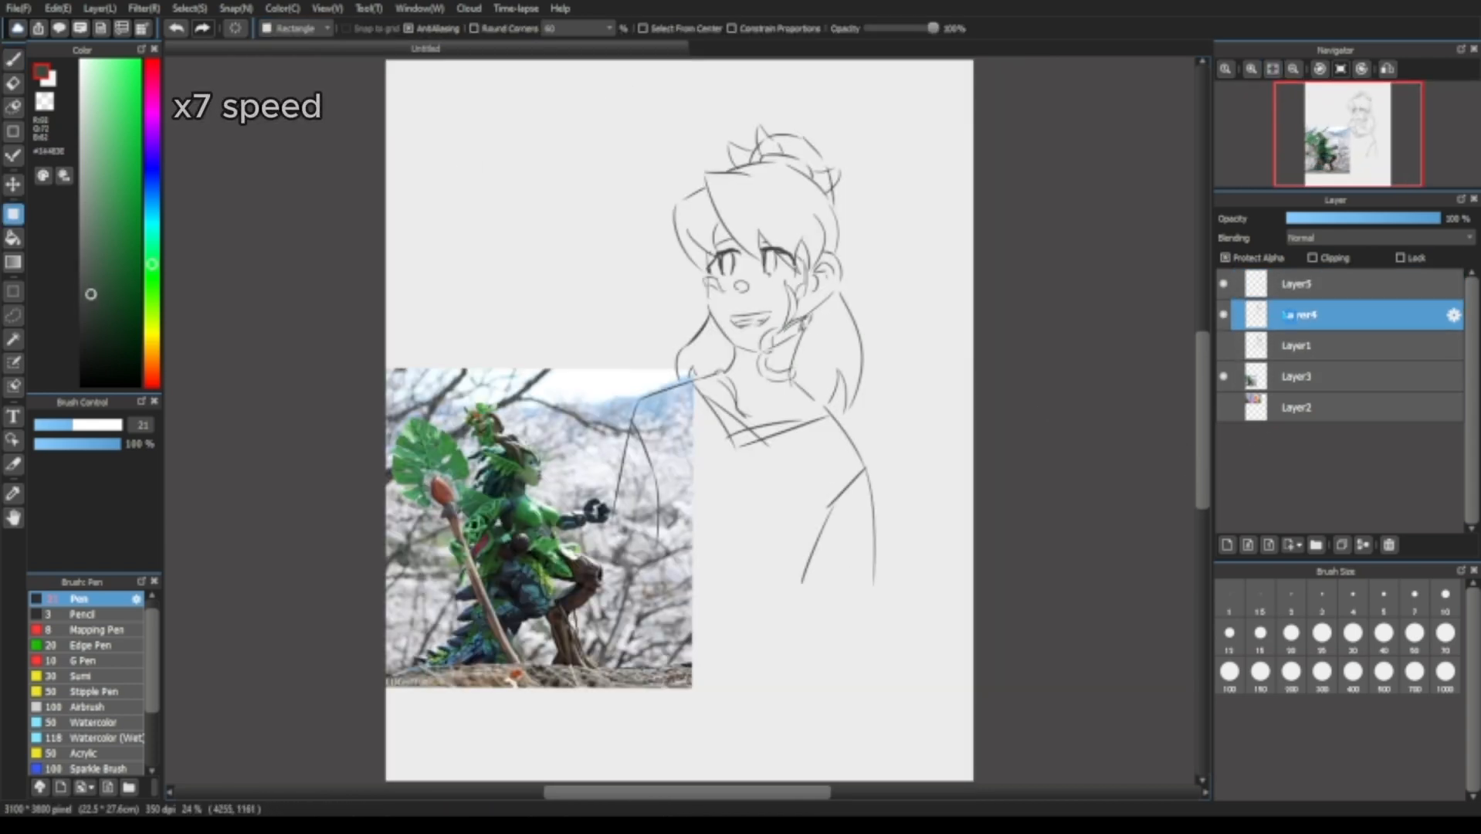
Erase overlapping line work around the leaves and vine at the temple and cheek on Layer4 and Layer5.
left_click(13, 84)
scroll(751, 376, "up", 3)
scroll(913, 282, "up", 3)
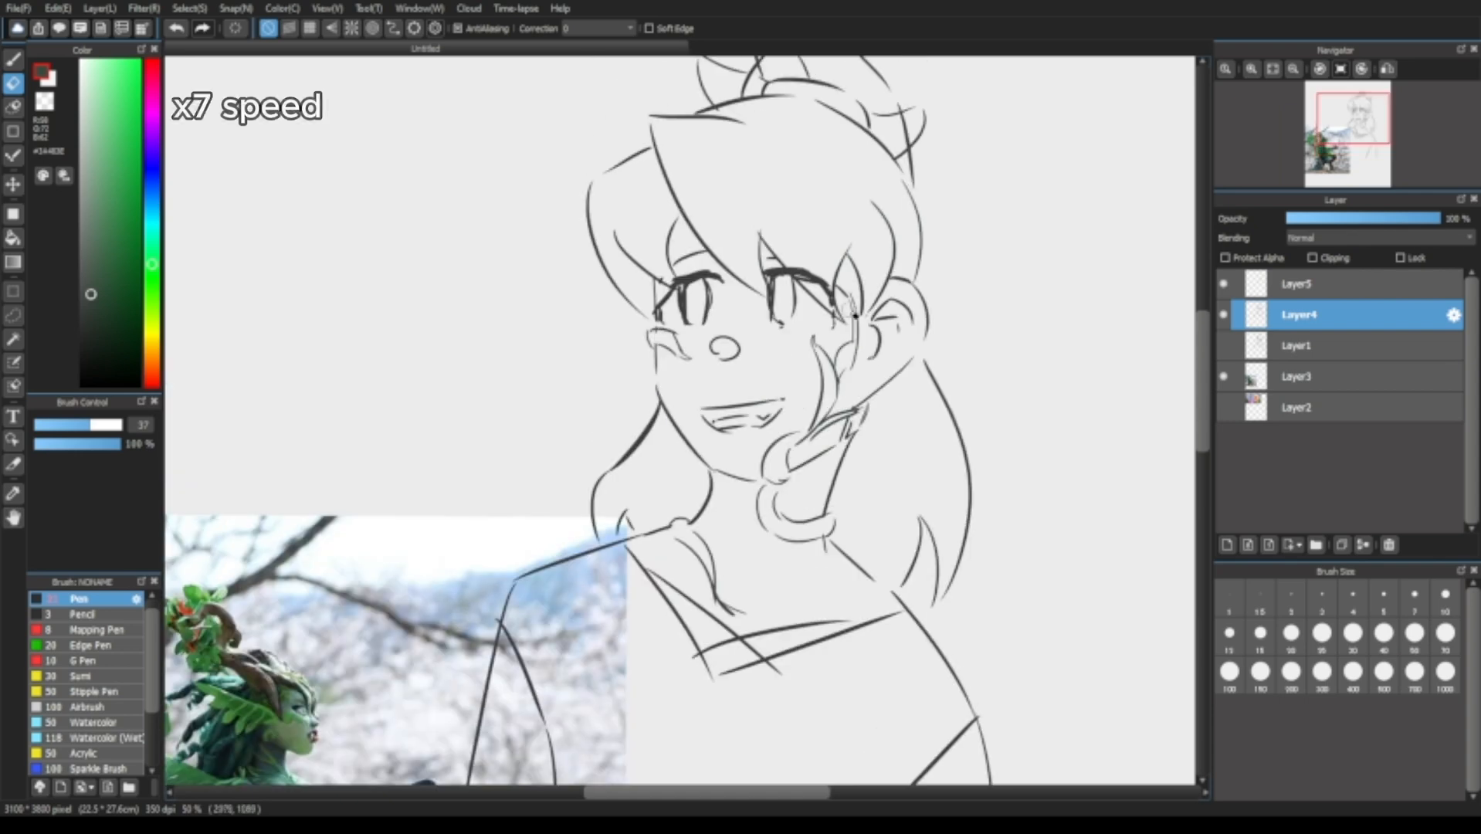
left_click(1297, 284)
scroll(808, 438, "up", 2)
left_click(1297, 315)
scroll(872, 355, "down", 3)
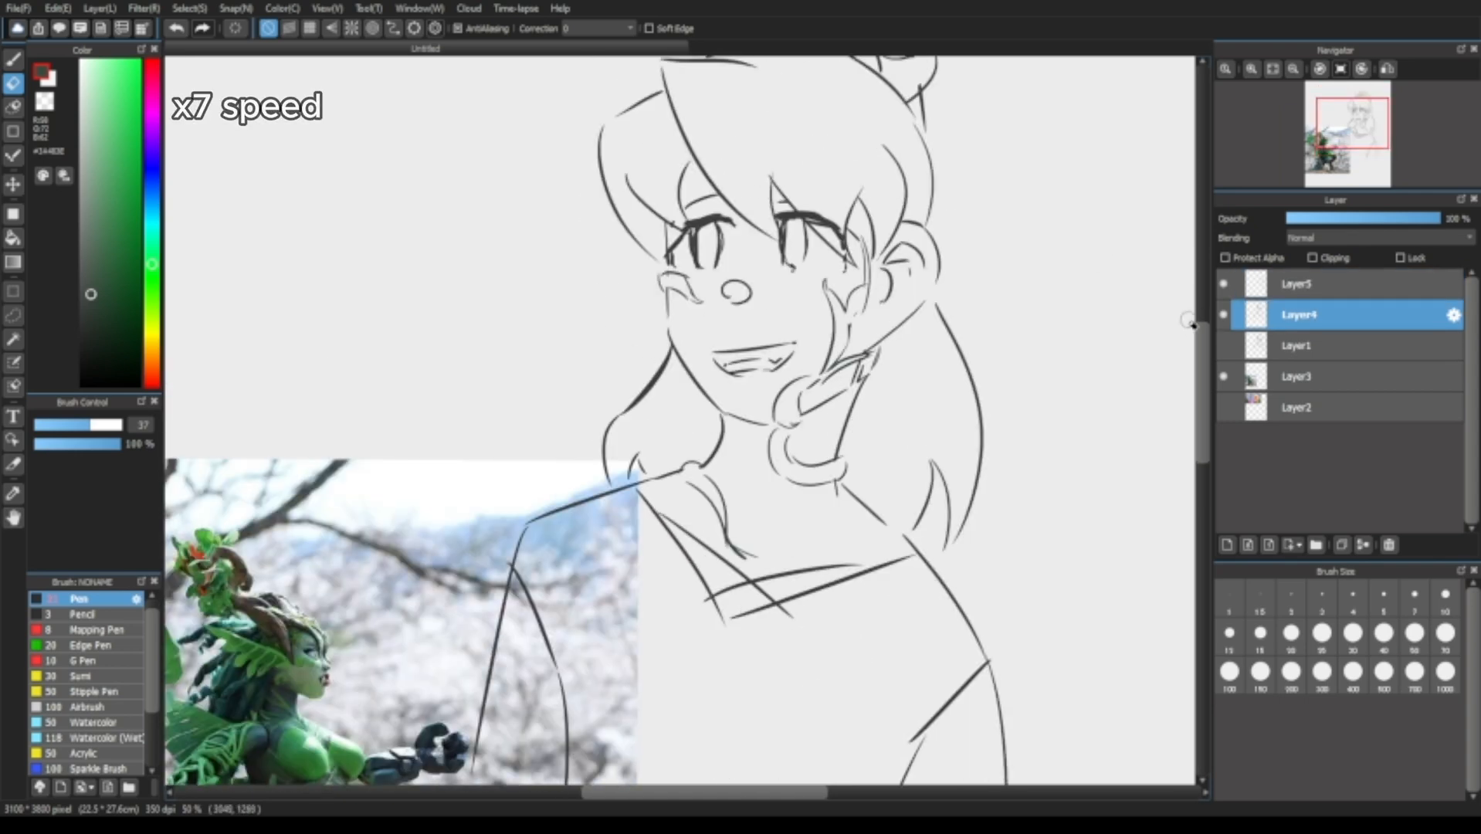
left_click(1297, 285)
left_click(1272, 68)
left_click(1297, 316)
Sketch a small round earring on the earlobe in #3E3E3E on Layer4, redoing it until the placement works.
left_click(13, 59)
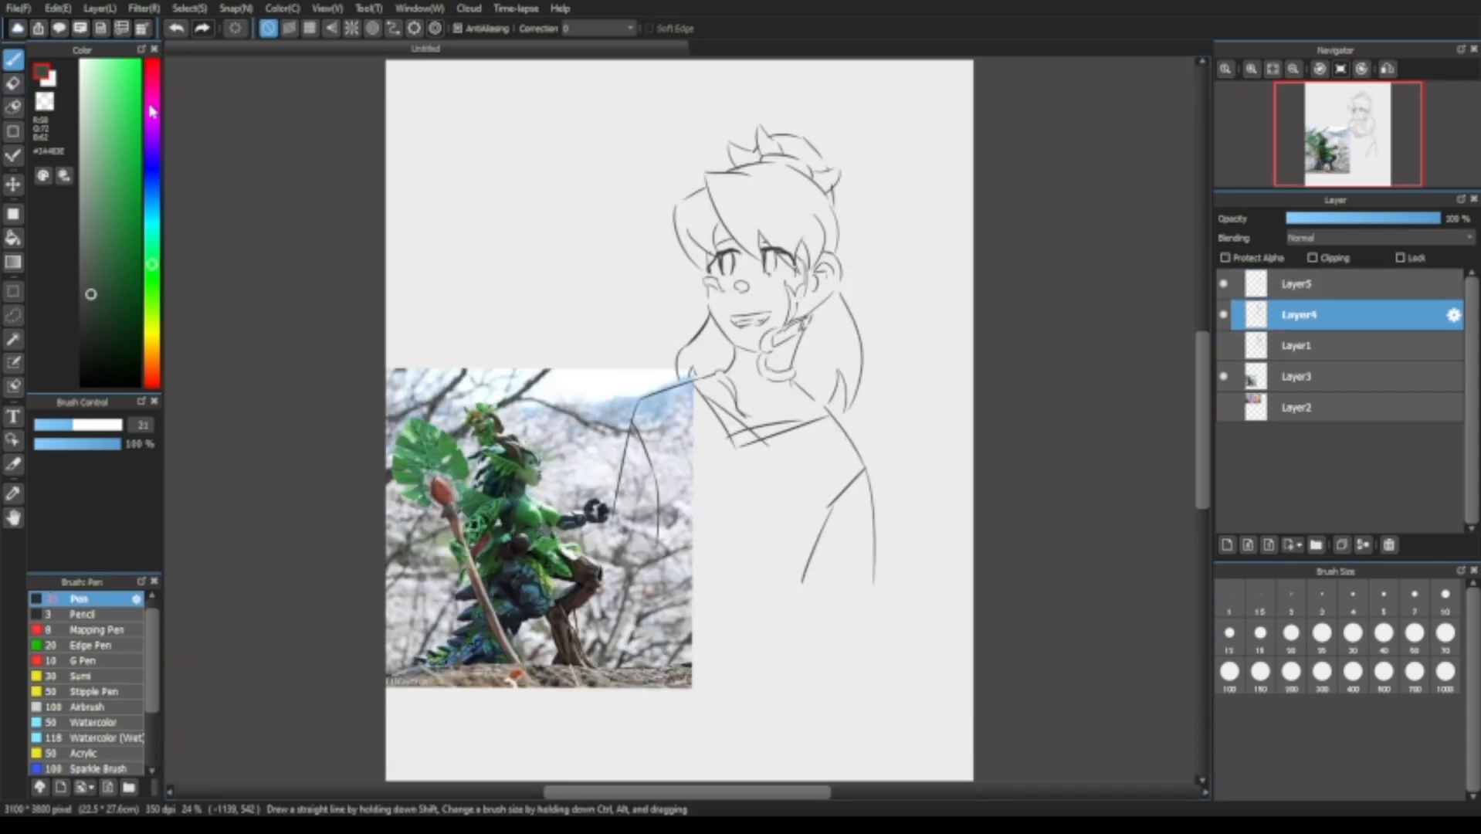
scroll(734, 442, "up", 4)
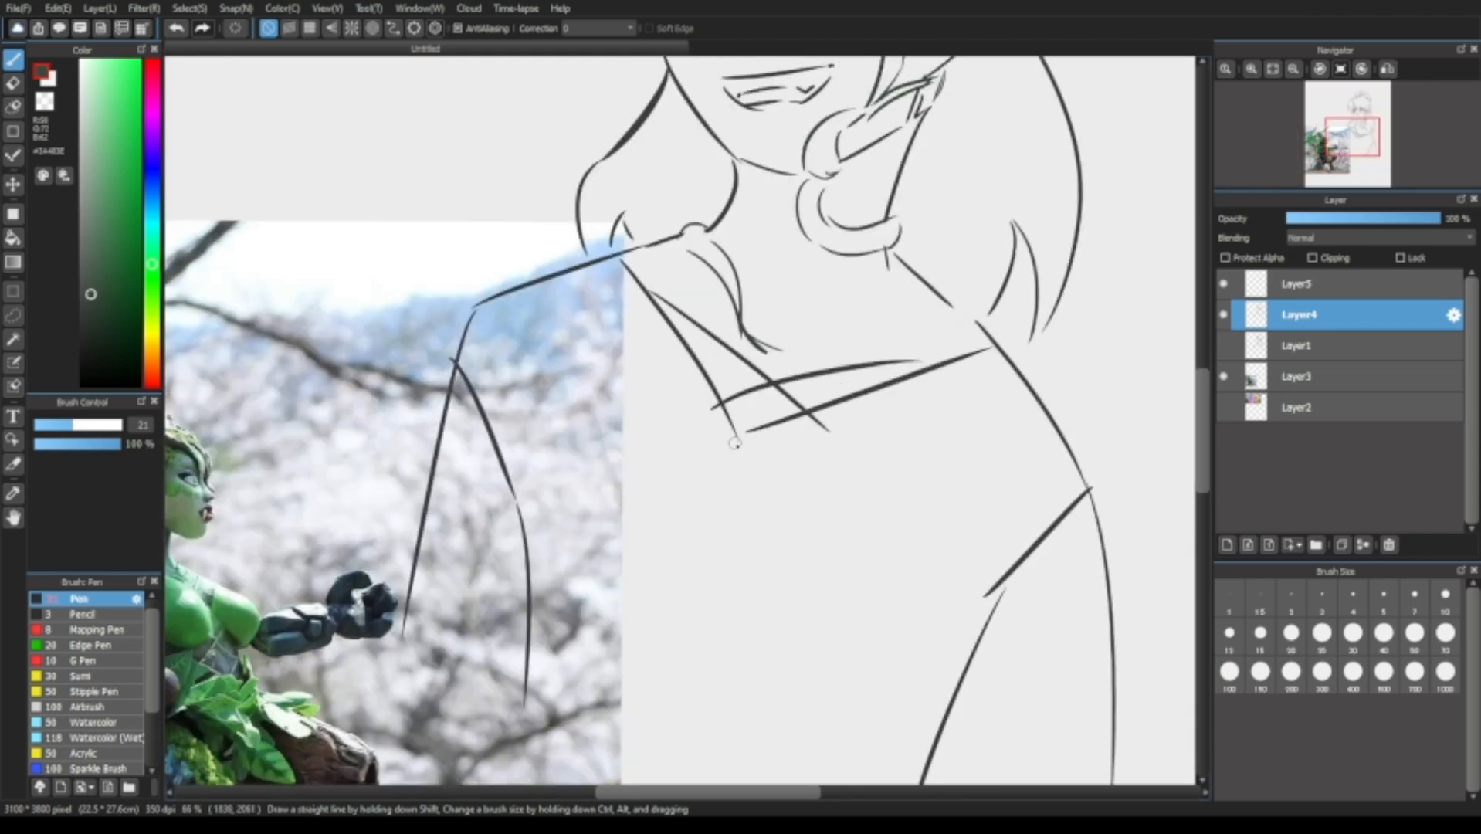
right_click(774, 383)
left_click_drag(775, 383, 717, 646)
left_click_drag(885, 303, 884, 306)
key("ctrl+z")
key("ctrl+z")
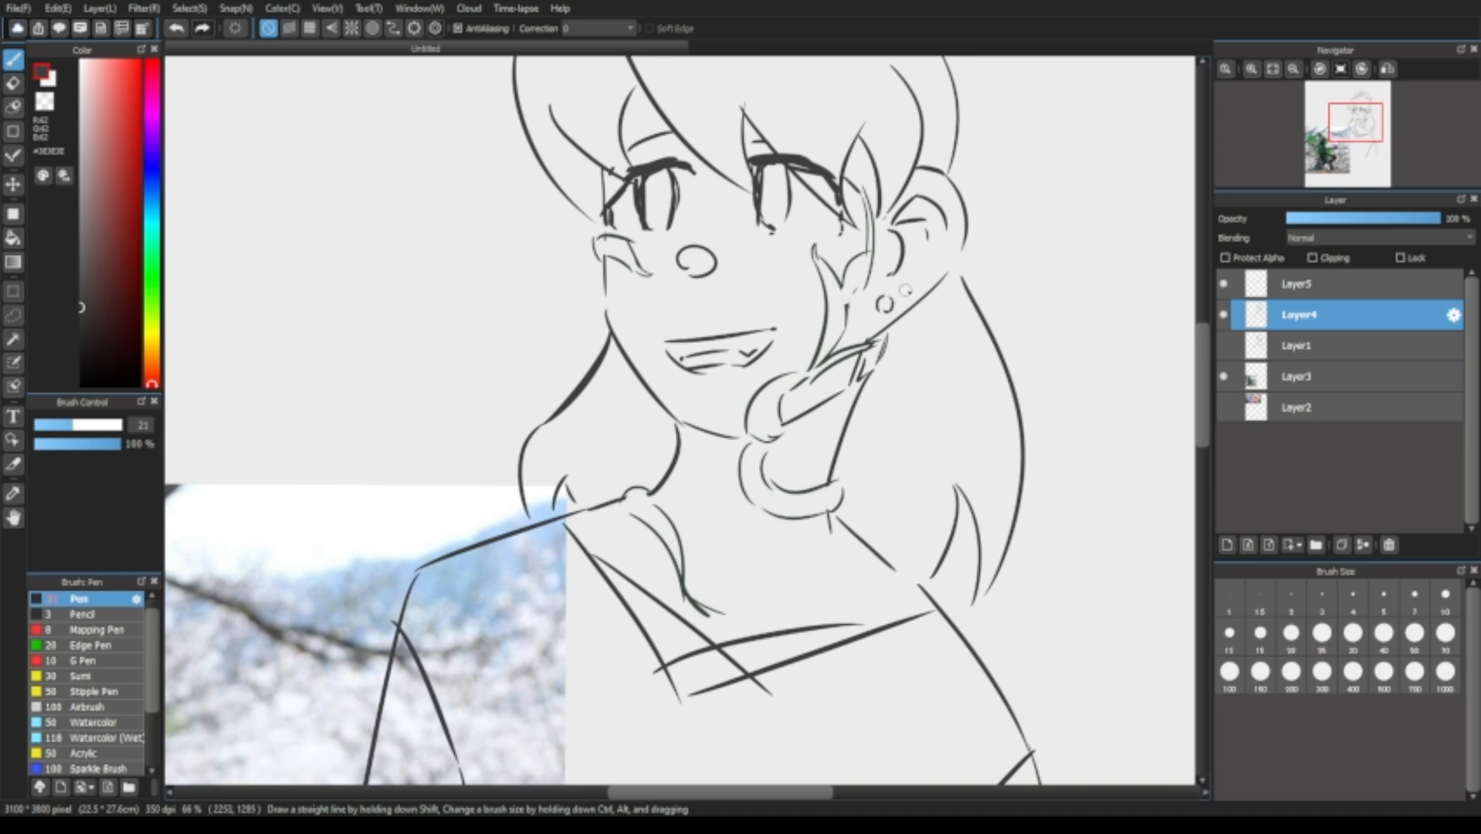
scroll(973, 293, "down", 4)
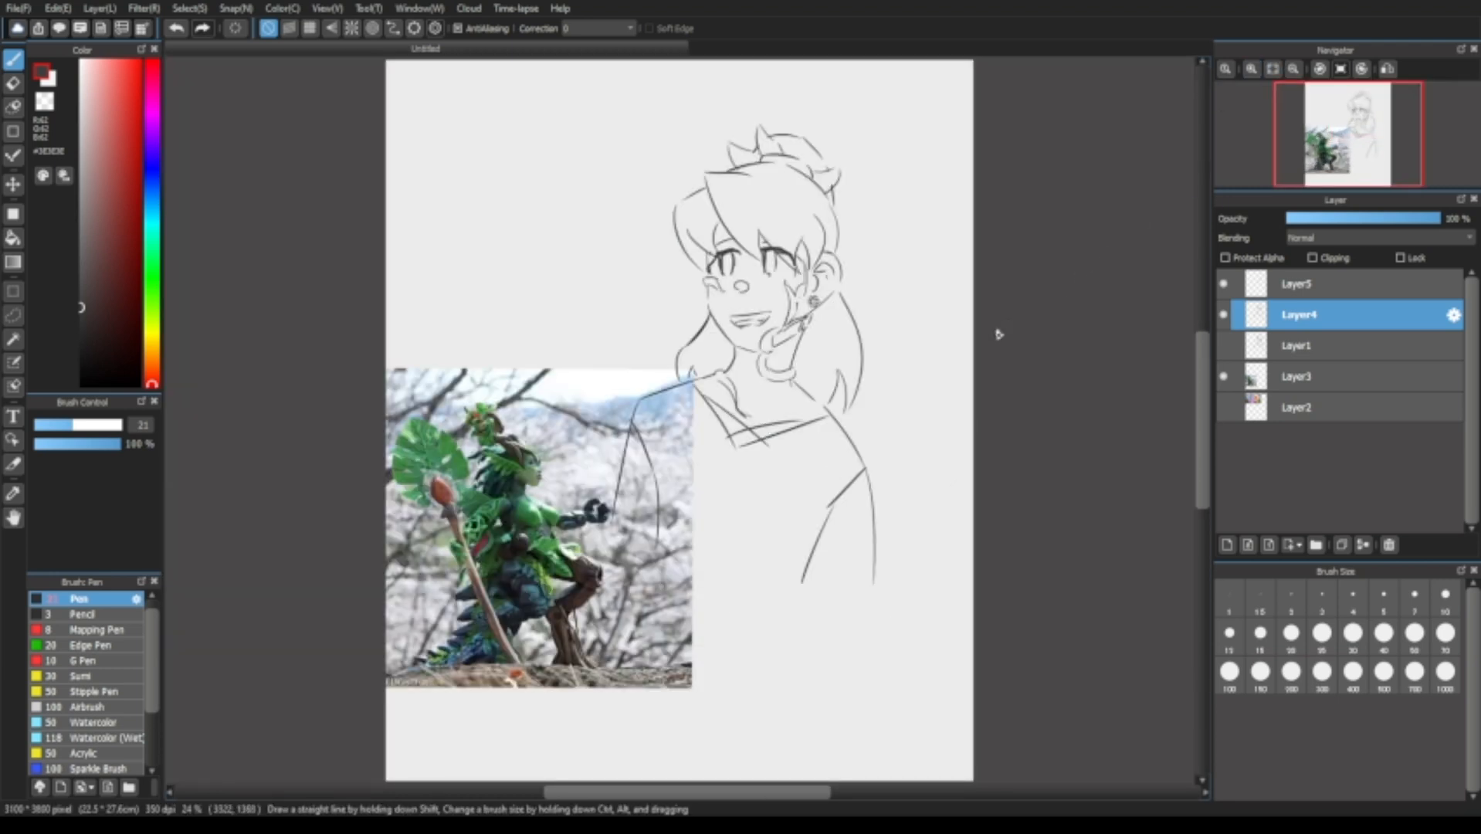
key("ctrl+z")
scroll(842, 313, "up", 4)
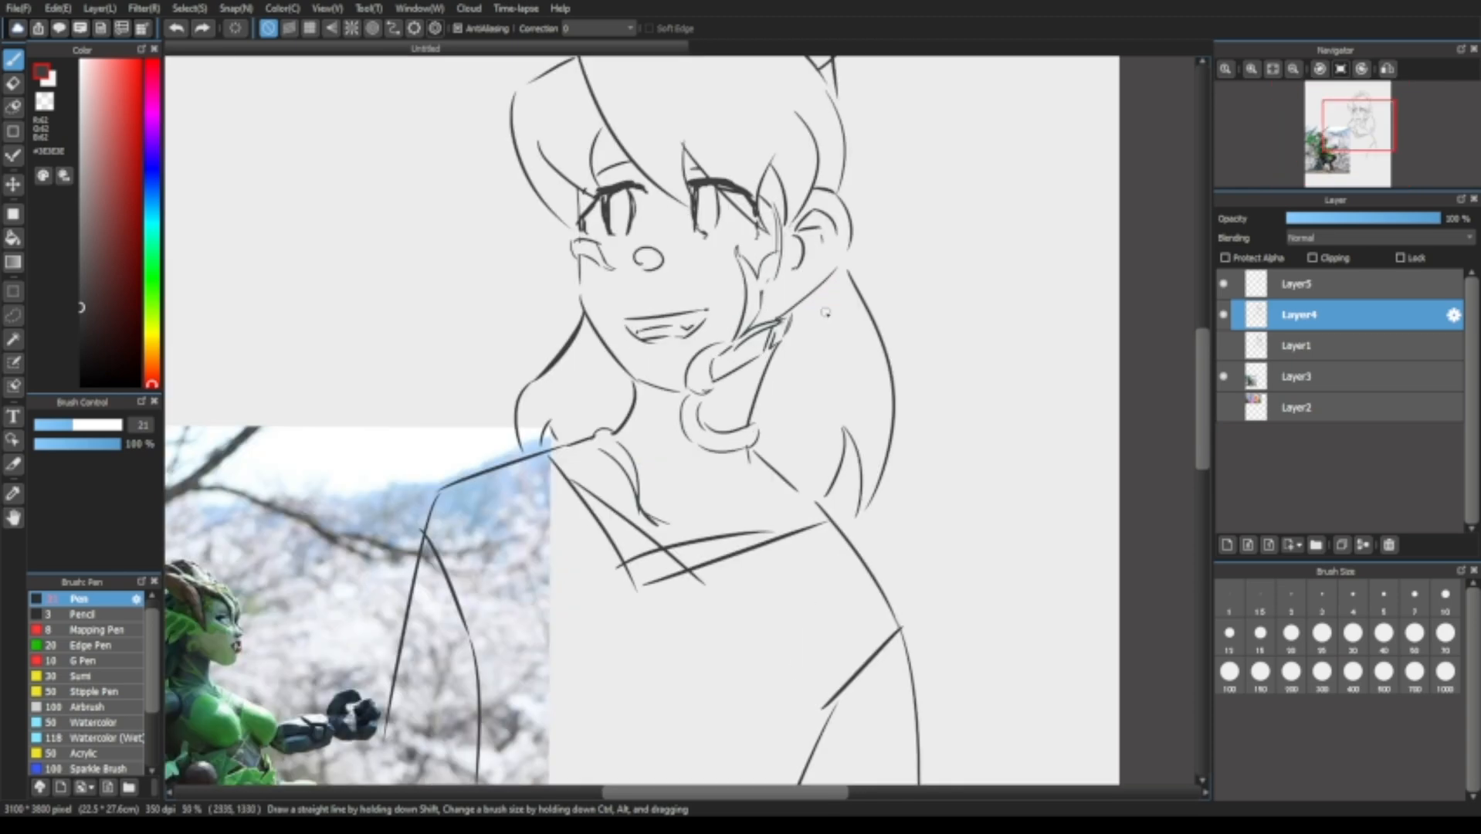
left_click_drag(836, 360, 866, 410)
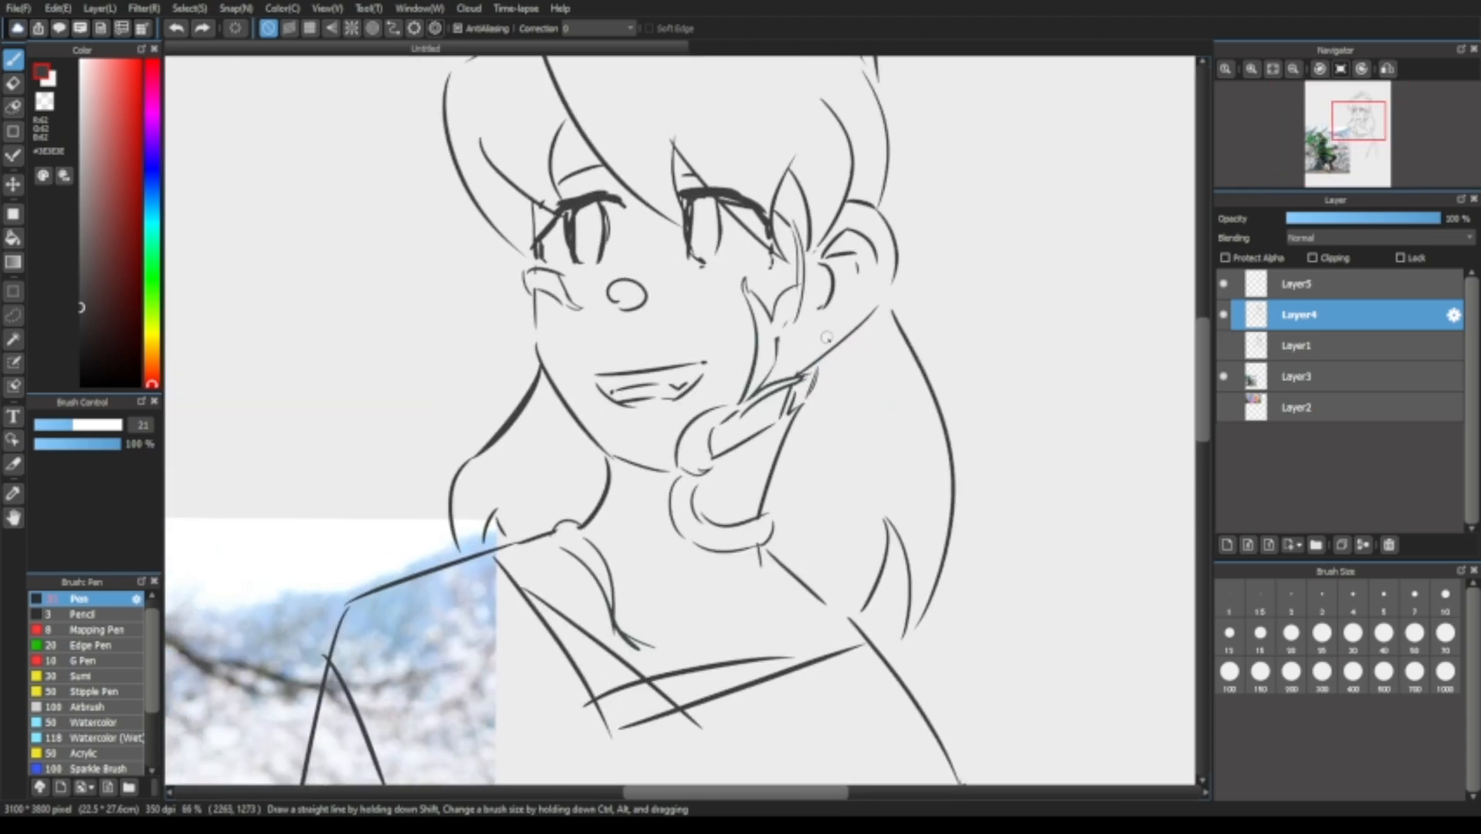
left_click_drag(815, 336, 818, 341)
Block in the face, neck and upper chest on Layer6 with muted green #849986 at brush size 115.
mouse_move(1287, 112)
left_click(1275, 70)
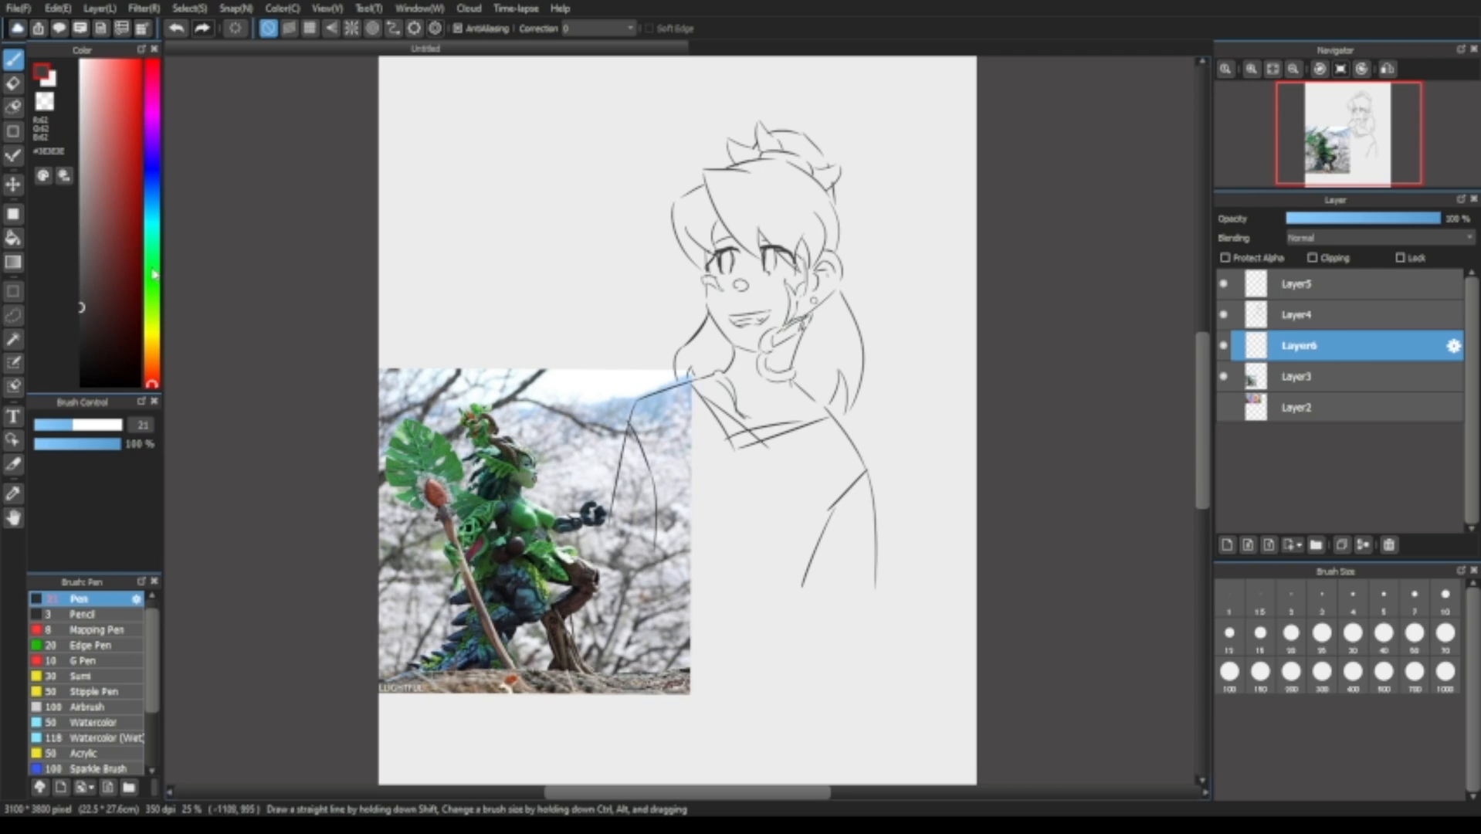
left_click(153, 273)
left_click(88, 190)
left_click_drag(74, 425, 118, 425)
left_click_drag(725, 215, 809, 323)
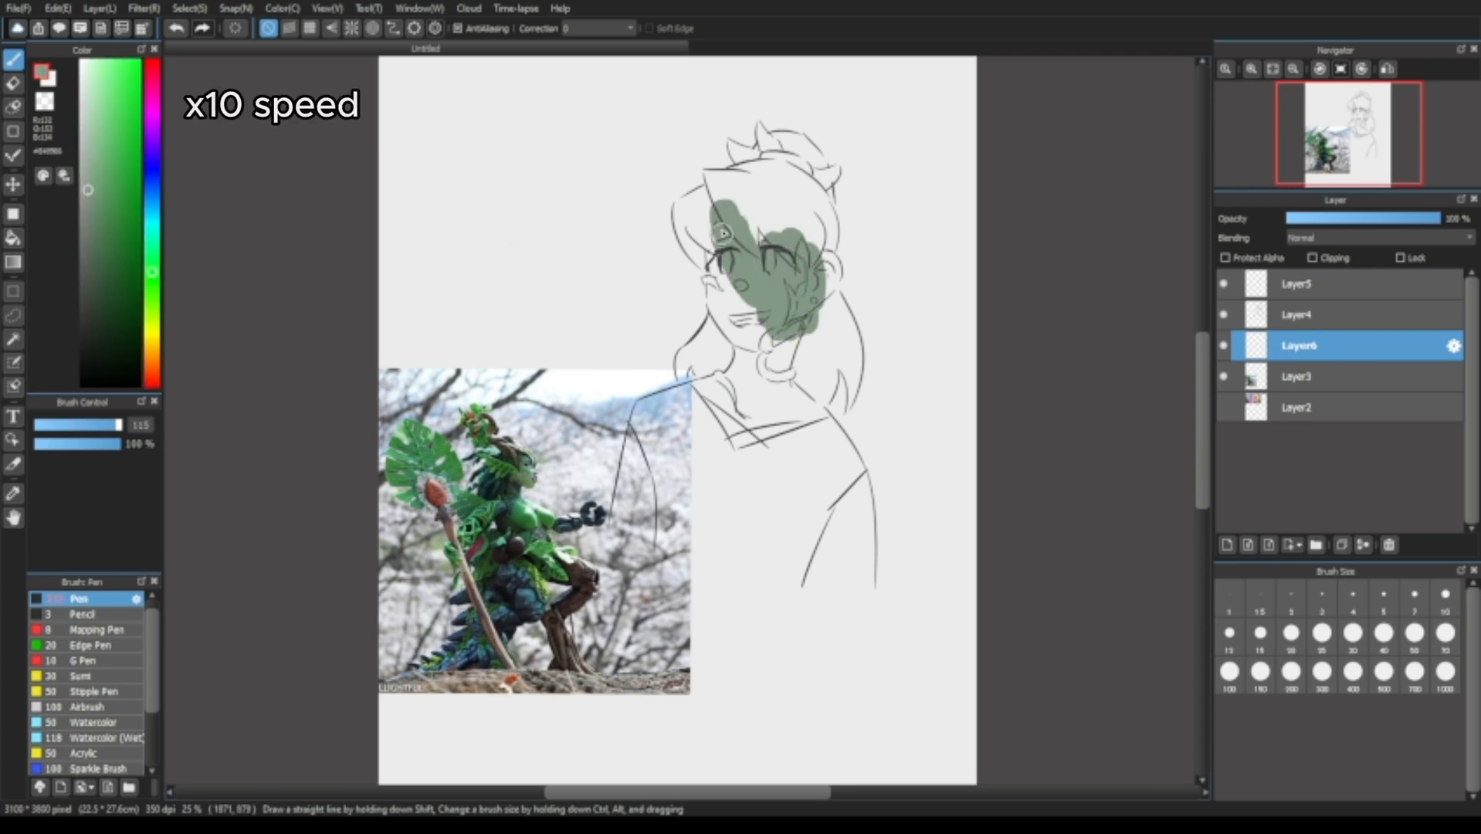
mouse_move(715, 239)
left_mouse_down()
mouse_move(712, 386)
mouse_move(762, 421)
mouse_move(821, 424)
left_mouse_up()
left_click_drag(691, 395, 755, 468)
scroll(839, 394, "up", 1)
left_click_drag(803, 386, 842, 455)
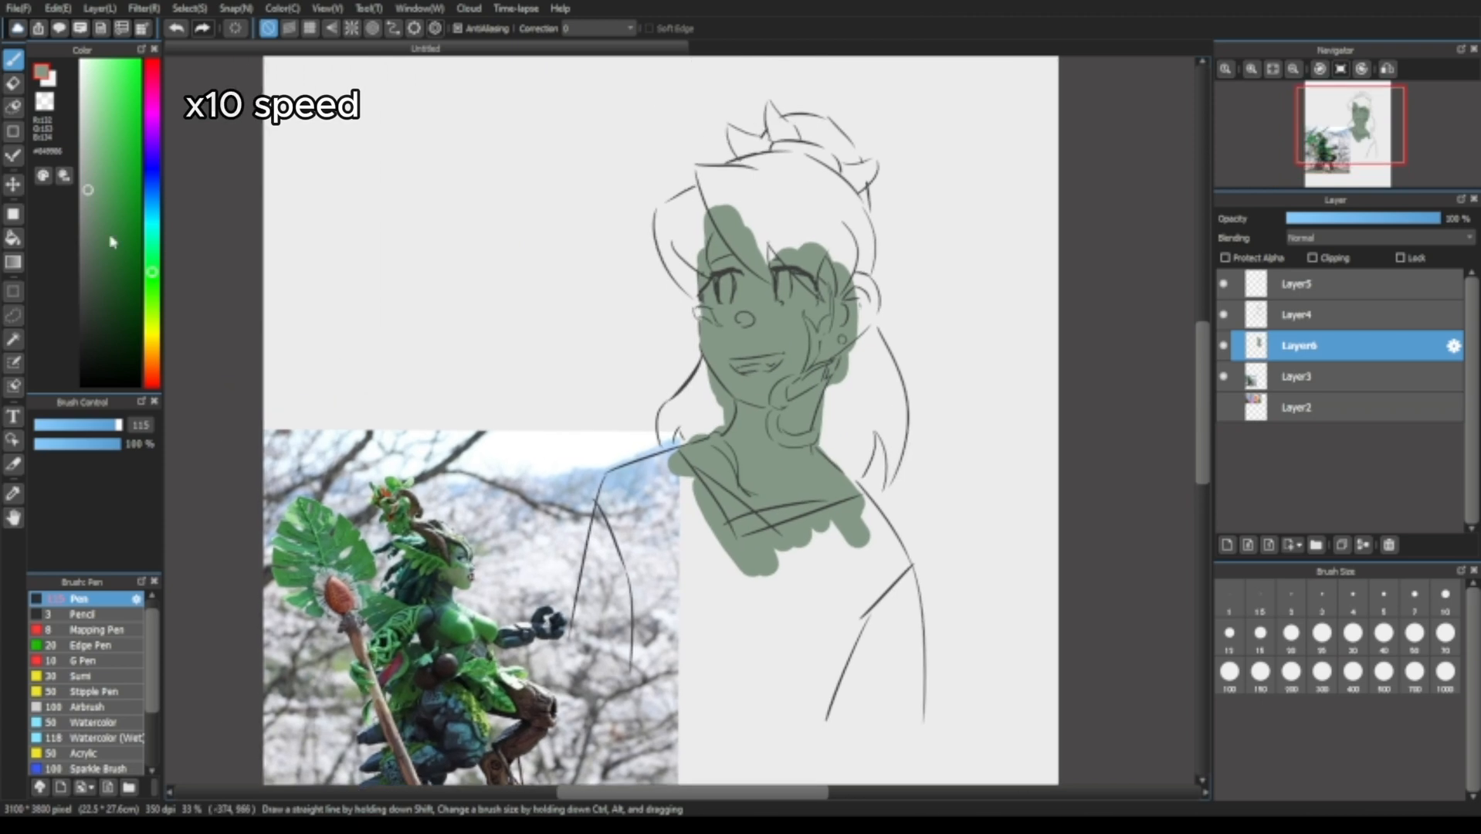
Paint the vines on the cheeks, neck and collarbones in a darker green with a smaller brush.
left_click(93, 240)
left_click(152, 279)
left_click_drag(118, 425, 102, 430)
left_click_drag(807, 314, 816, 366)
mouse_move(832, 286)
left_mouse_down()
mouse_move(779, 403)
mouse_move(818, 441)
left_mouse_up()
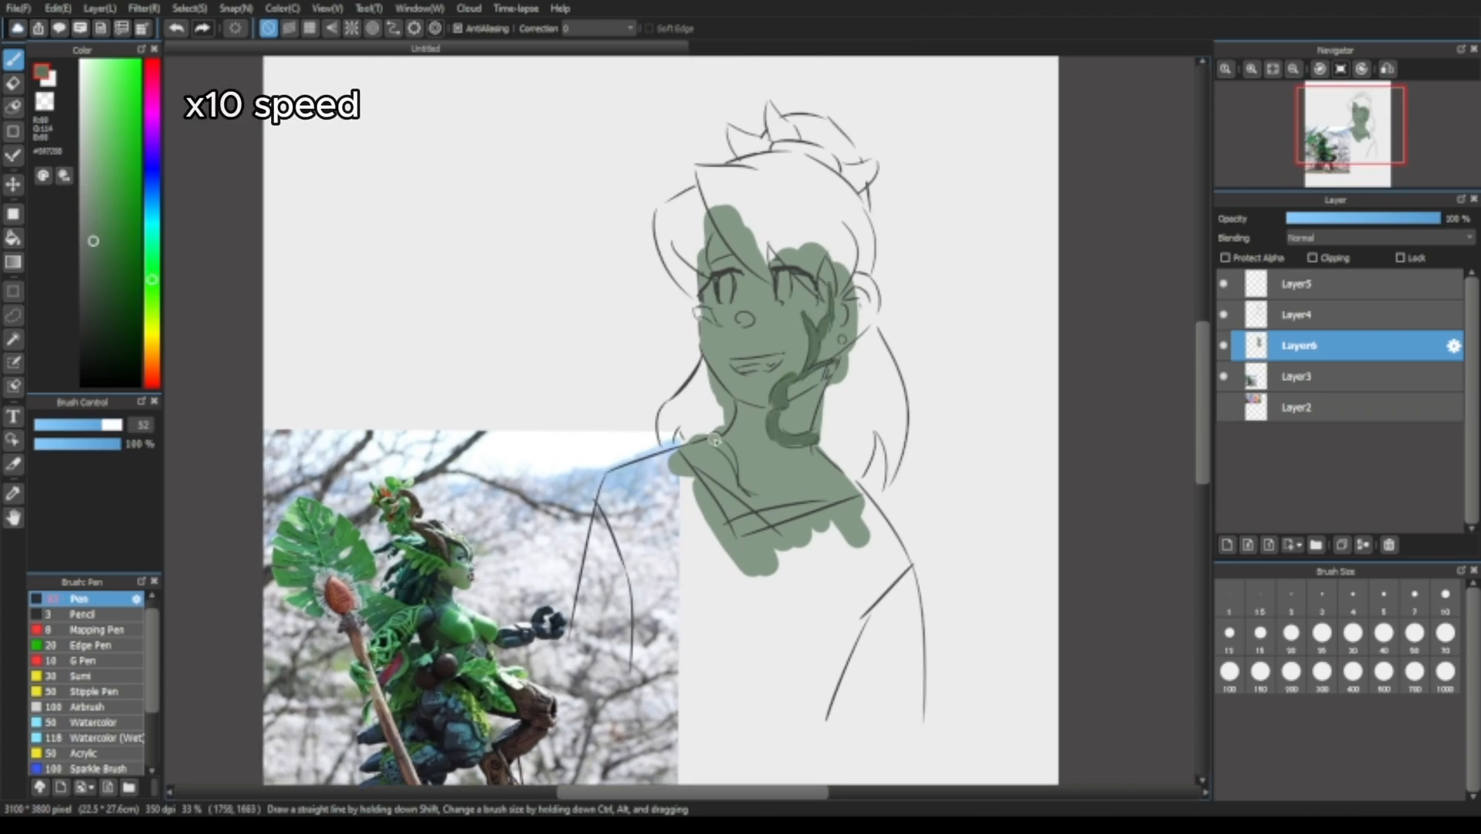
left_click_drag(696, 311, 721, 324)
left_click_drag(715, 437, 739, 472)
left_click_drag(832, 464, 783, 527)
mouse_move(707, 443)
left_mouse_down()
mouse_move(725, 476)
mouse_move(690, 527)
left_mouse_up()
left_click_drag(722, 471, 684, 550)
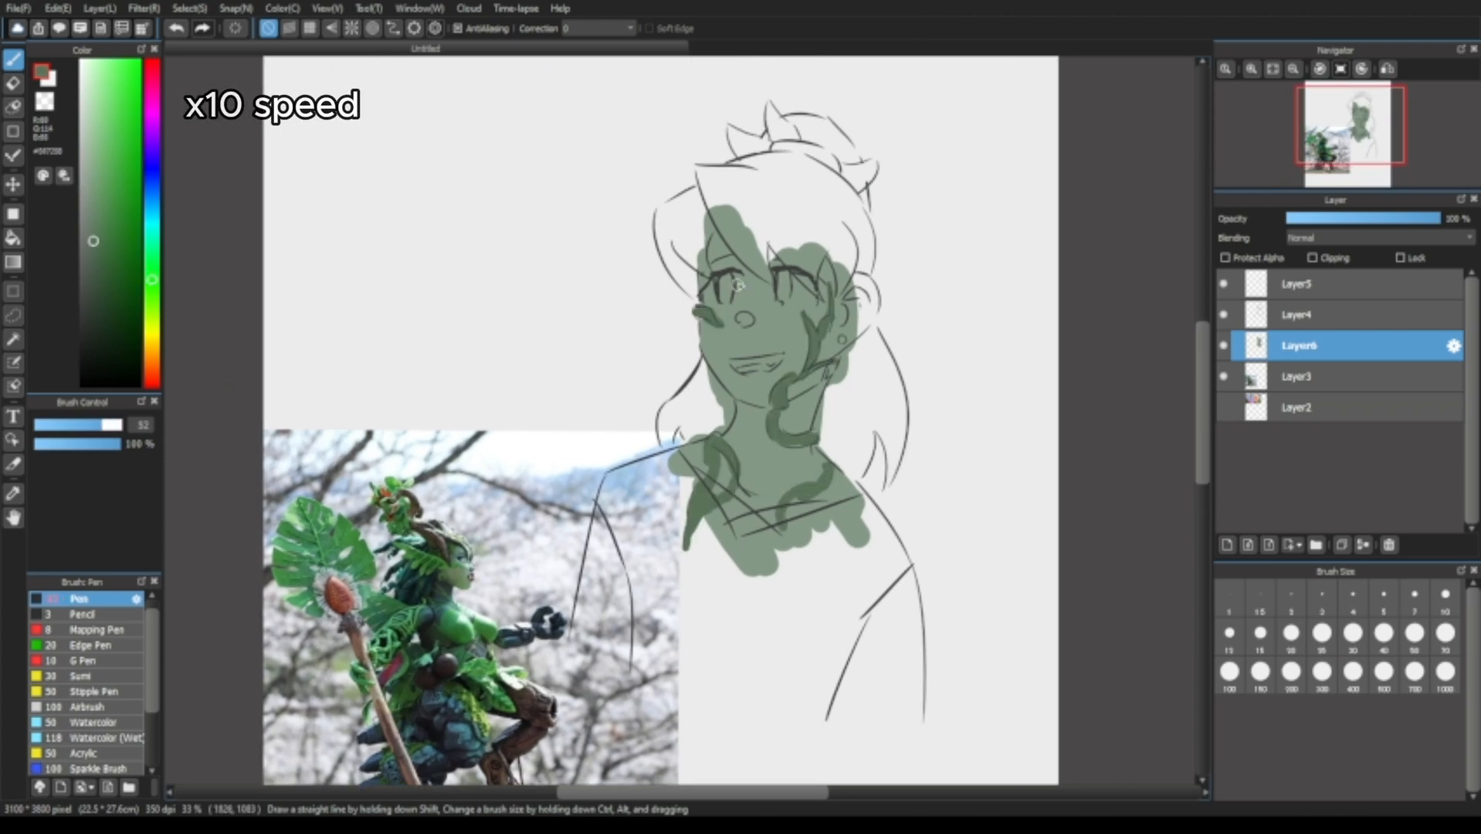
Colour the band around the bun in muted golden yellow.
scroll(705, 370, "up", 1)
left_click(152, 345)
left_click(108, 136)
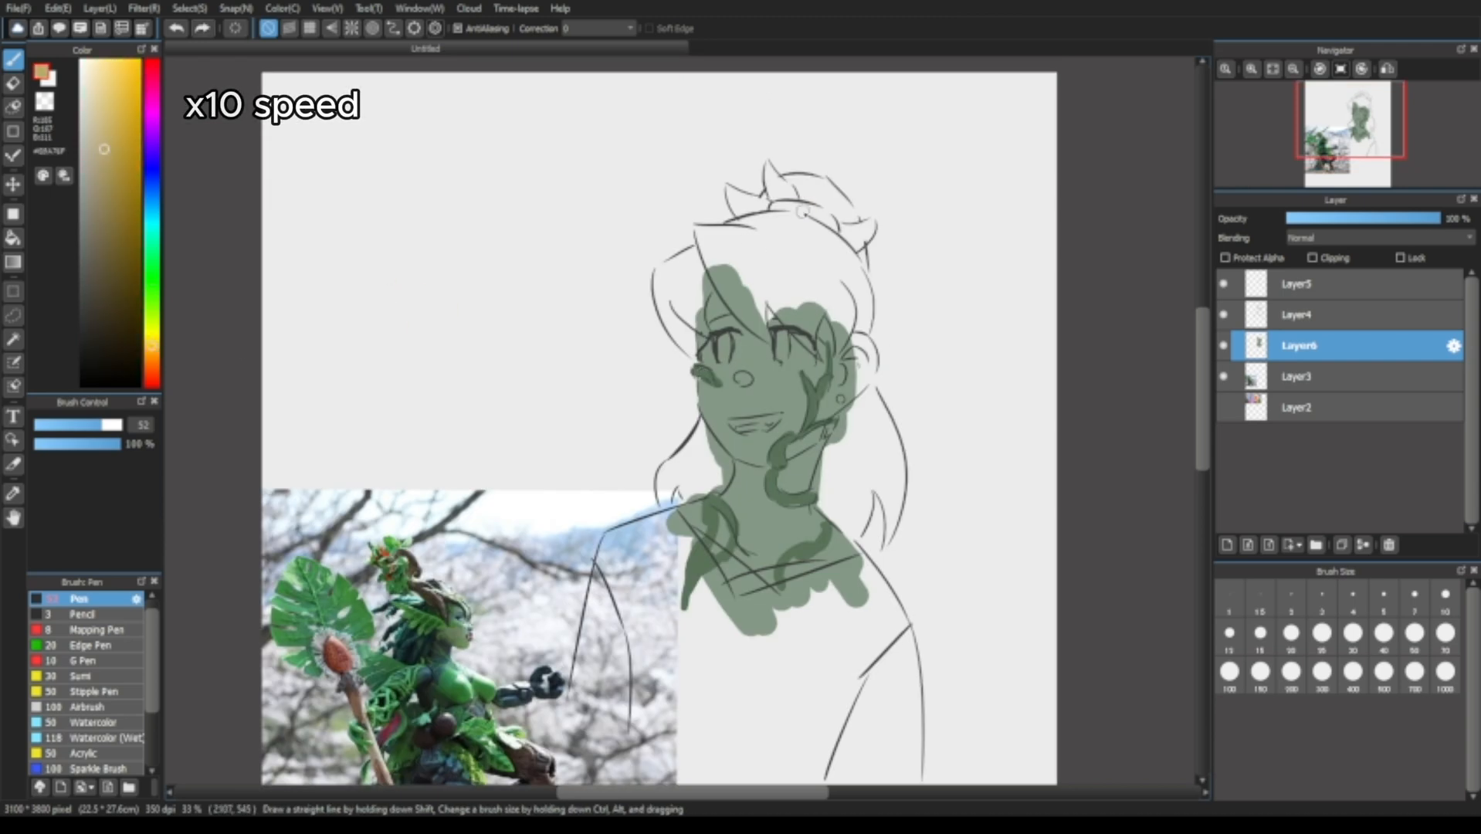
left_click_drag(771, 205, 837, 226)
Block in the top's body and both sleeves in muted blue-grey at brush size 136.
left_click(152, 216)
left_click_drag(773, 463, 738, 334)
left_click(152, 204)
left_click(86, 162)
left_click_drag(102, 424, 120, 425)
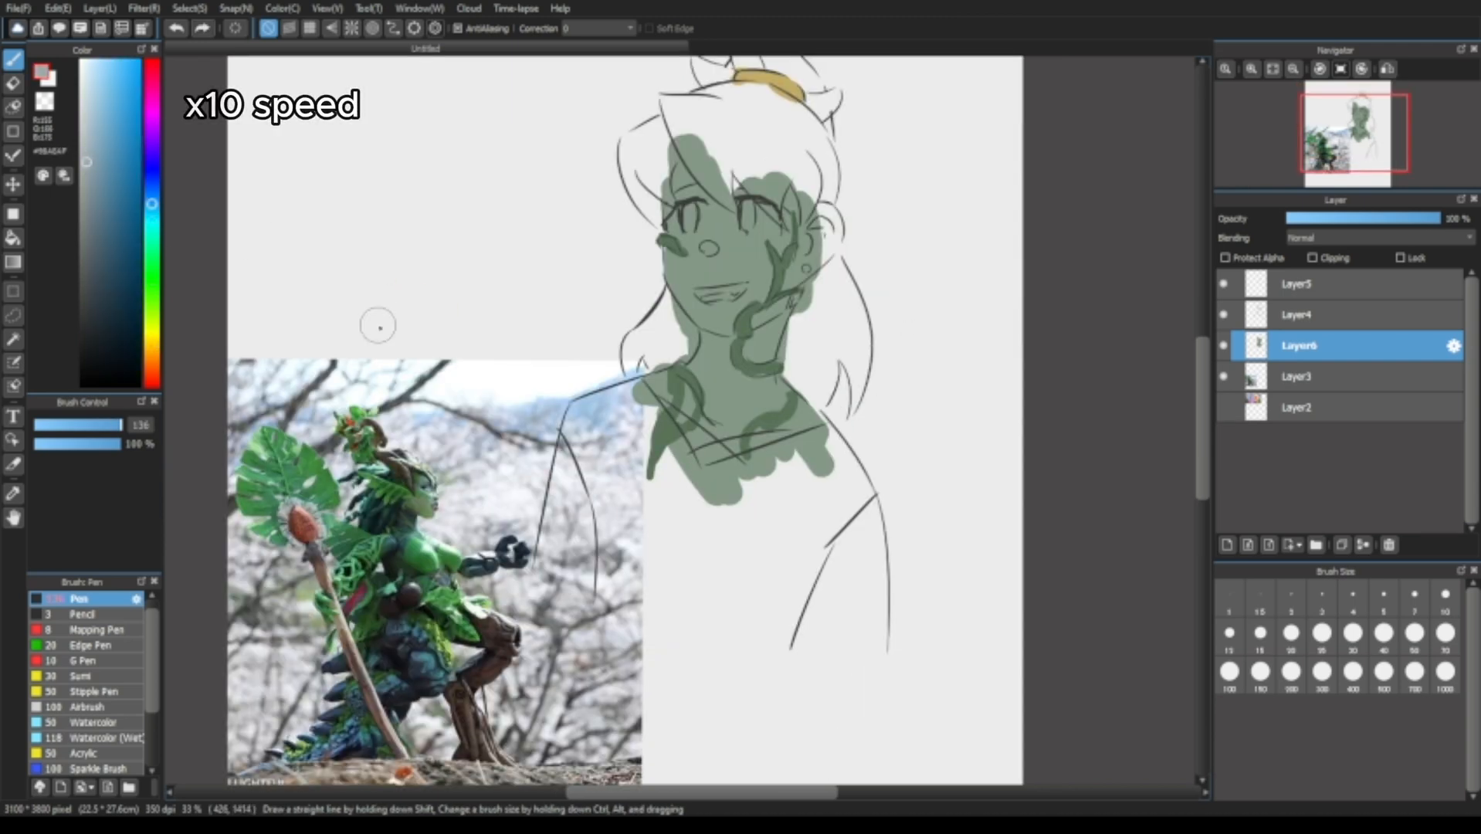
left_click_drag(561, 456, 591, 583)
left_click_drag(618, 510, 872, 630)
left_click_drag(583, 421, 857, 487)
left_click_drag(757, 371, 729, 495)
Colour the three bun leaves pale pink, light blue and light purple from front to back at brush size 108.
left_click(152, 122)
left_click(90, 116)
left_click_drag(121, 424, 118, 425)
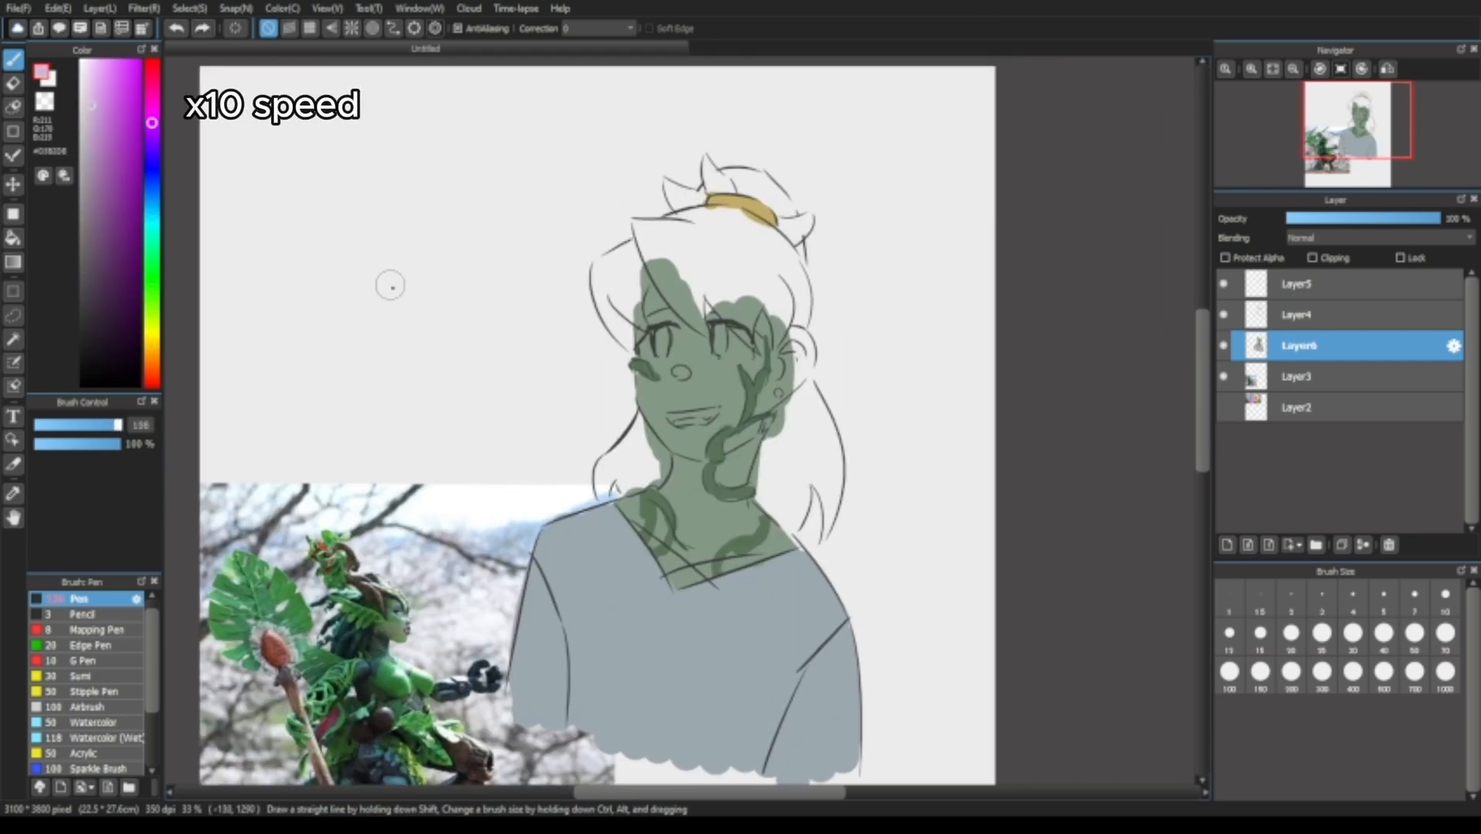
mouse_move(670, 187)
left_mouse_down()
mouse_move(699, 201)
mouse_move(722, 185)
left_mouse_up()
left_click(152, 192)
left_click(91, 105)
left_click(152, 138)
left_click(99, 83)
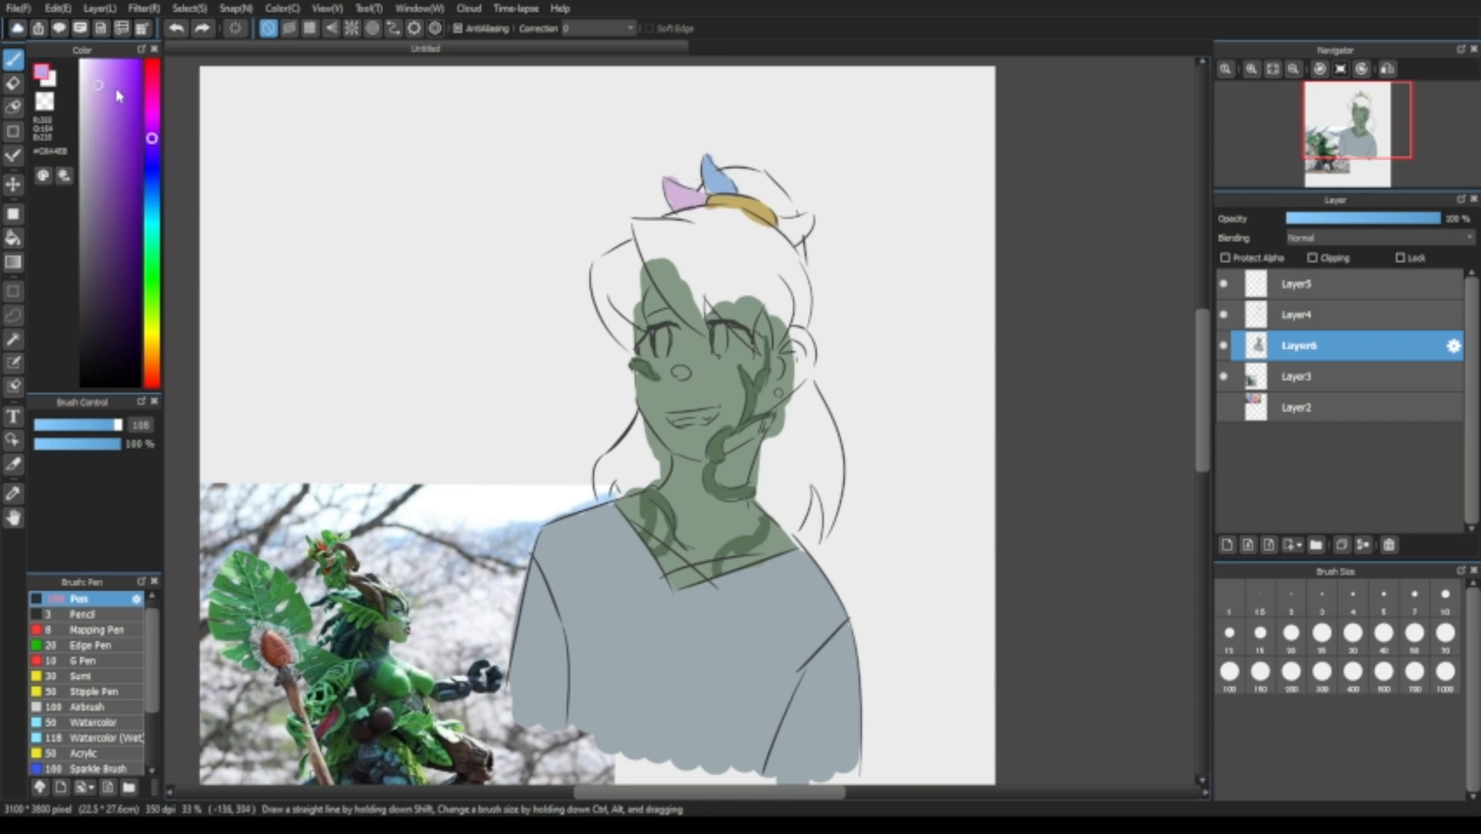
mouse_move(782, 219)
left_mouse_down()
mouse_move(795, 241)
mouse_move(811, 224)
left_mouse_up()
Recolour the front bun leaf light orange, testing the colour on the empty canvas and undoing the test stroke.
left_click(154, 361)
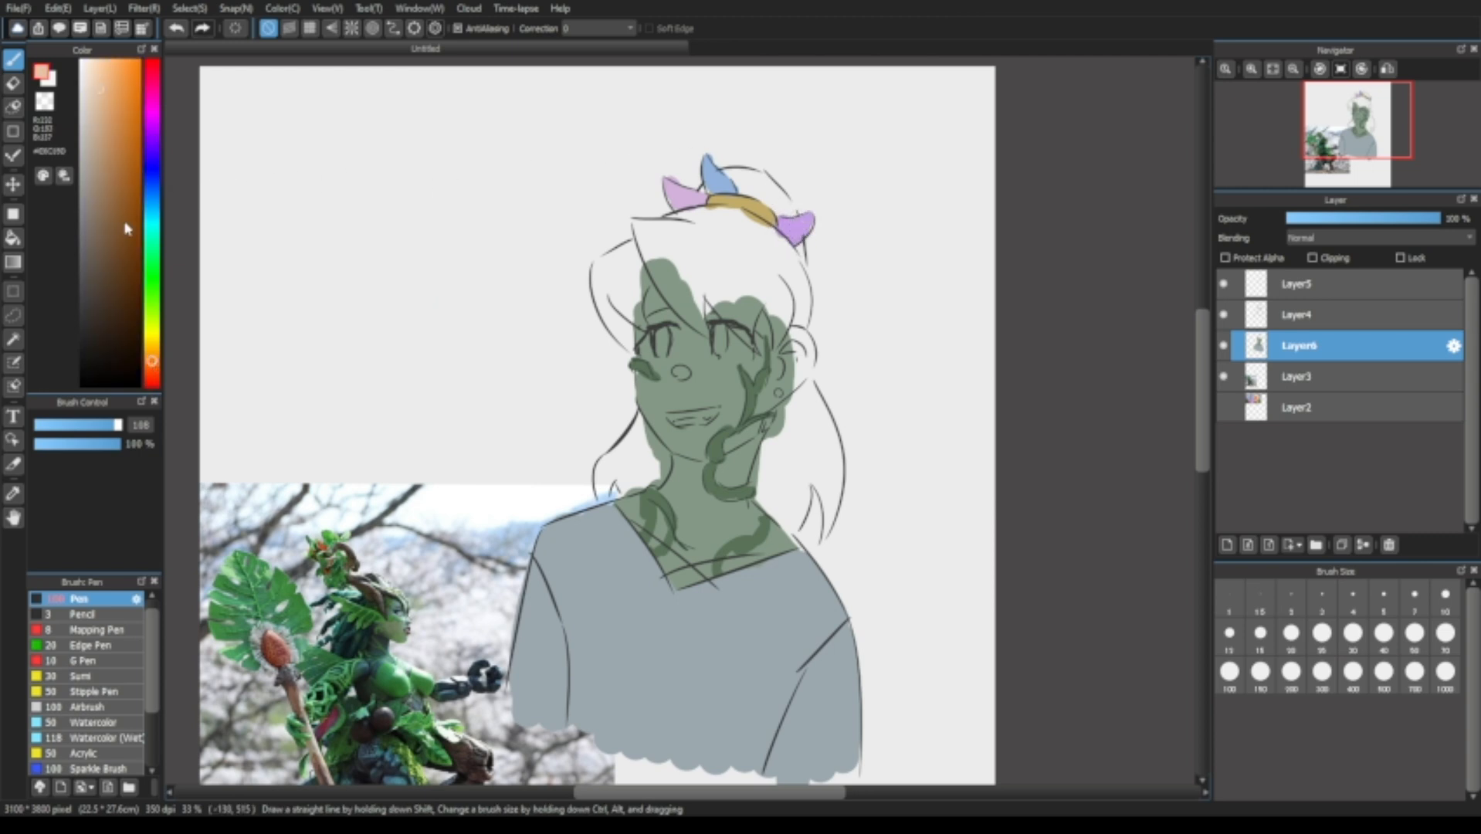
left_click_drag(370, 245, 379, 158)
key("ctrl+z")
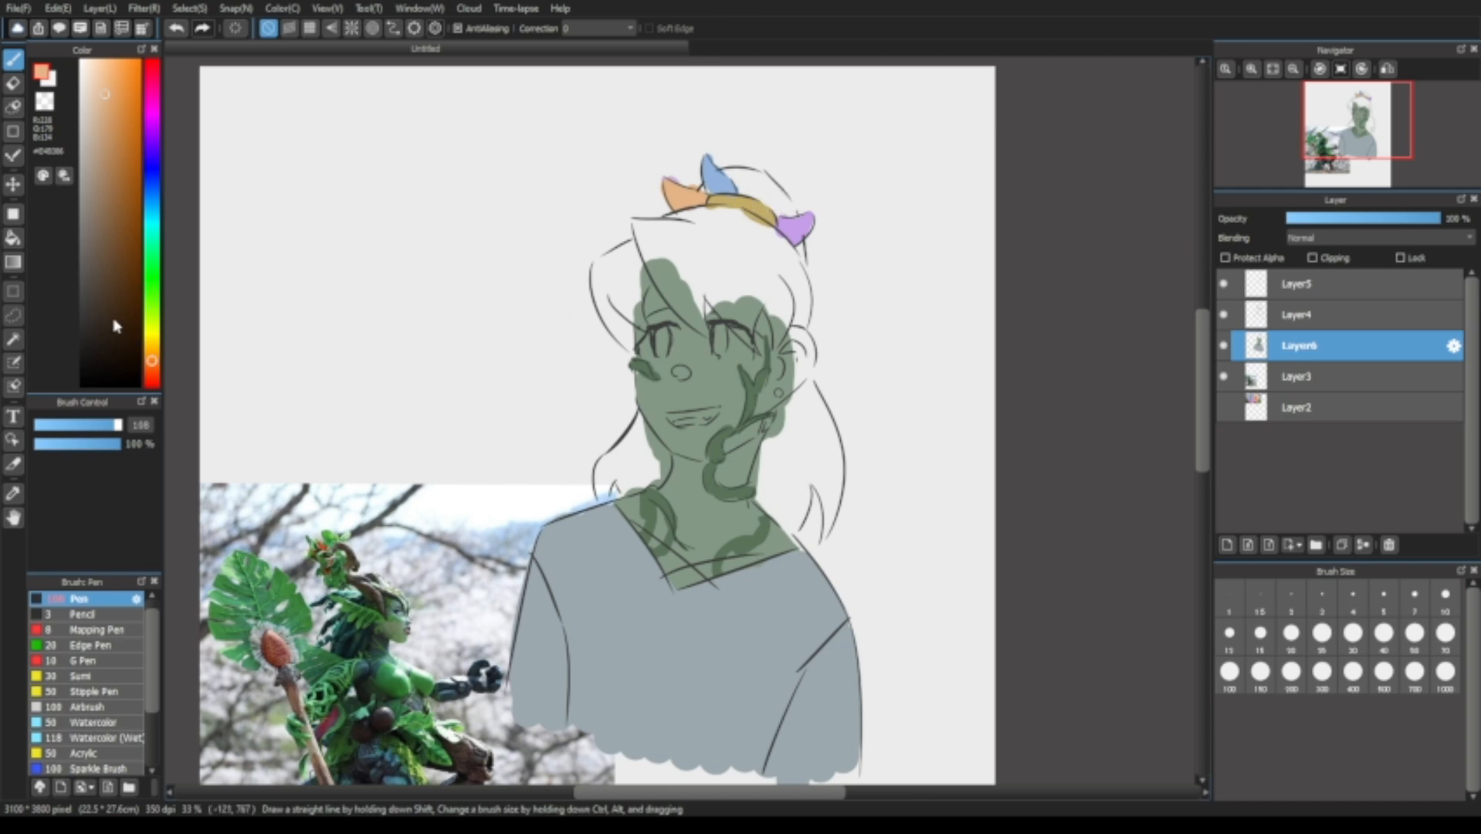
Try reddish brown as the hair colour on the fringe and ponytail and undo the strokes.
left_click_drag(150, 368, 153, 372)
left_click(95, 290)
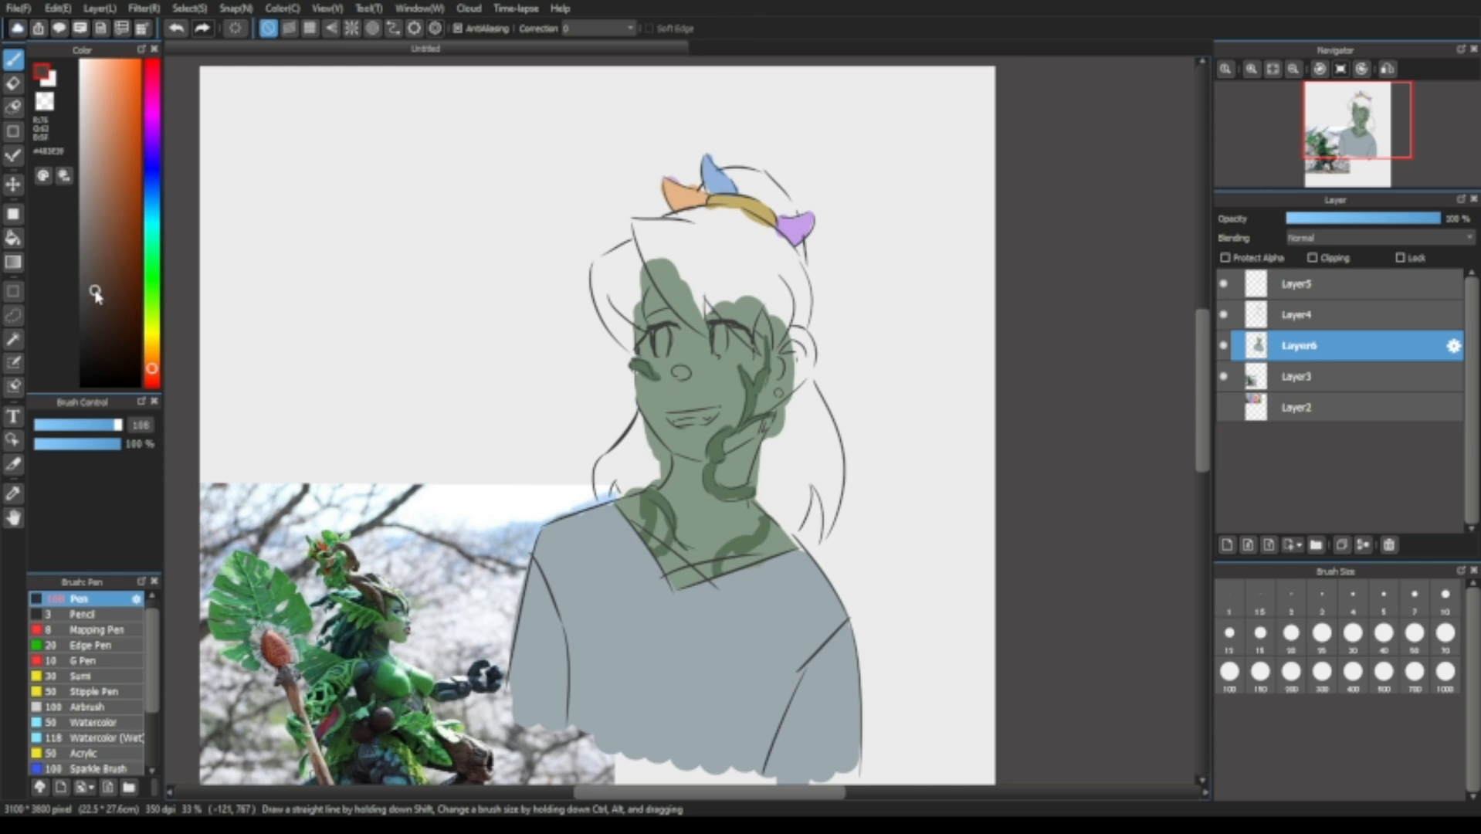
left_click(102, 230)
mouse_move(359, 218)
left_mouse_down()
mouse_move(373, 290)
mouse_move(398, 312)
left_mouse_up()
key("ctrl+z")
left_click_drag(691, 235, 732, 279)
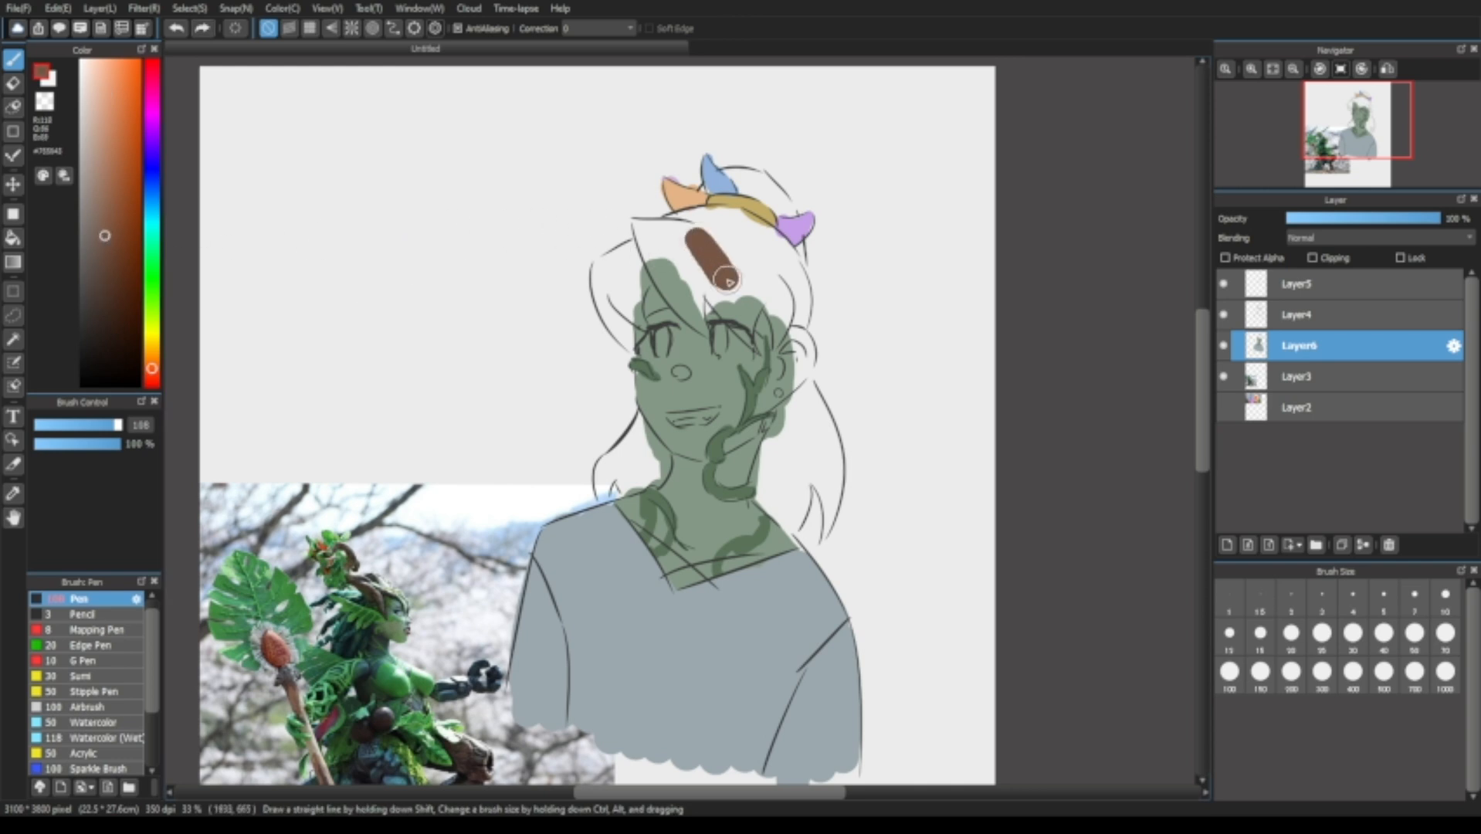
key("ctrl+z")
mouse_move(780, 456)
left_mouse_down()
mouse_move(781, 494)
mouse_move(792, 436)
mouse_move(816, 445)
left_mouse_up()
mouse_move(695, 279)
left_mouse_down()
mouse_move(680, 248)
mouse_move(765, 266)
left_mouse_up()
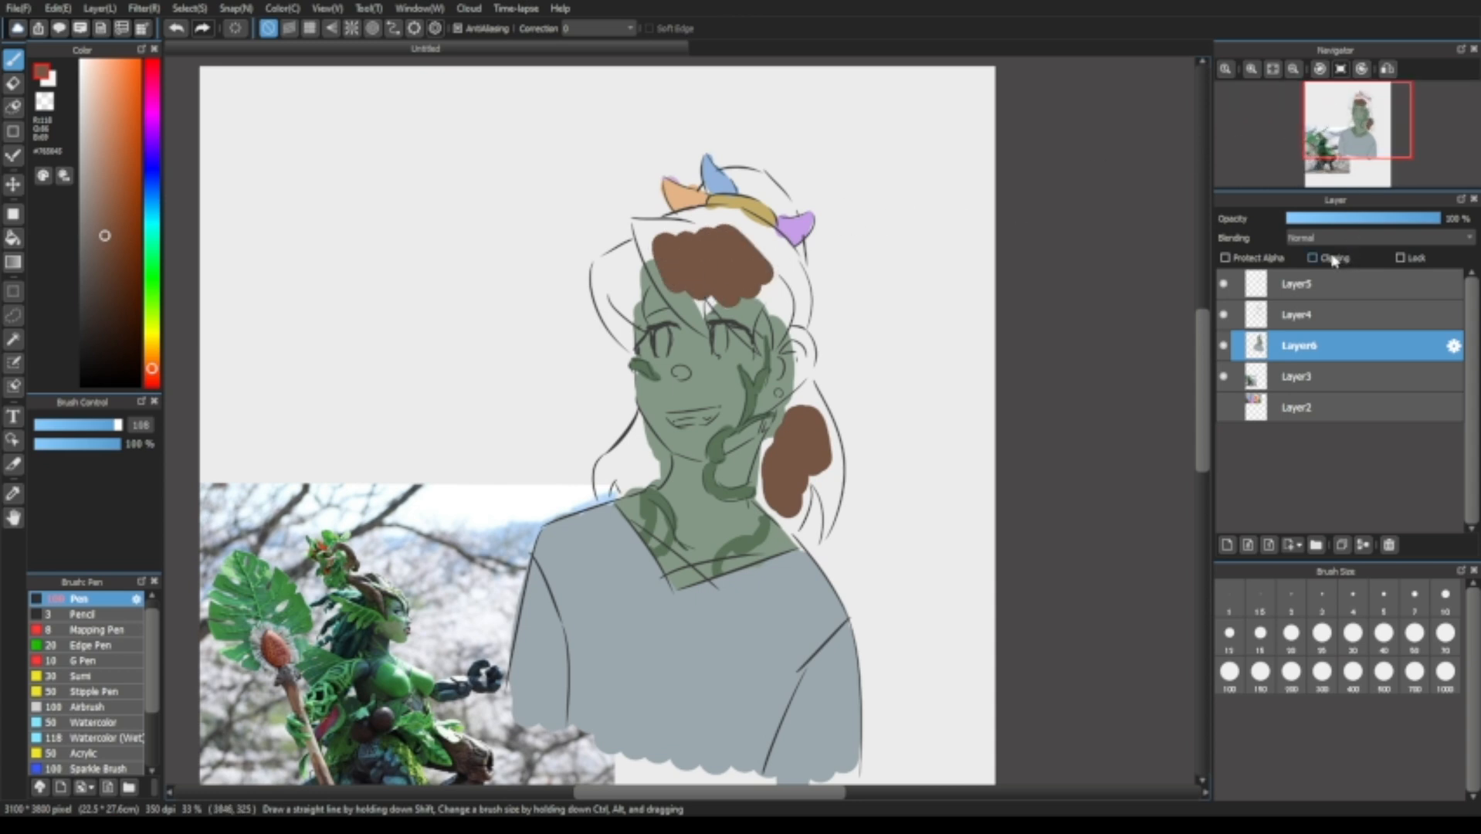
key("ctrl+z")
key("ctrl+z")
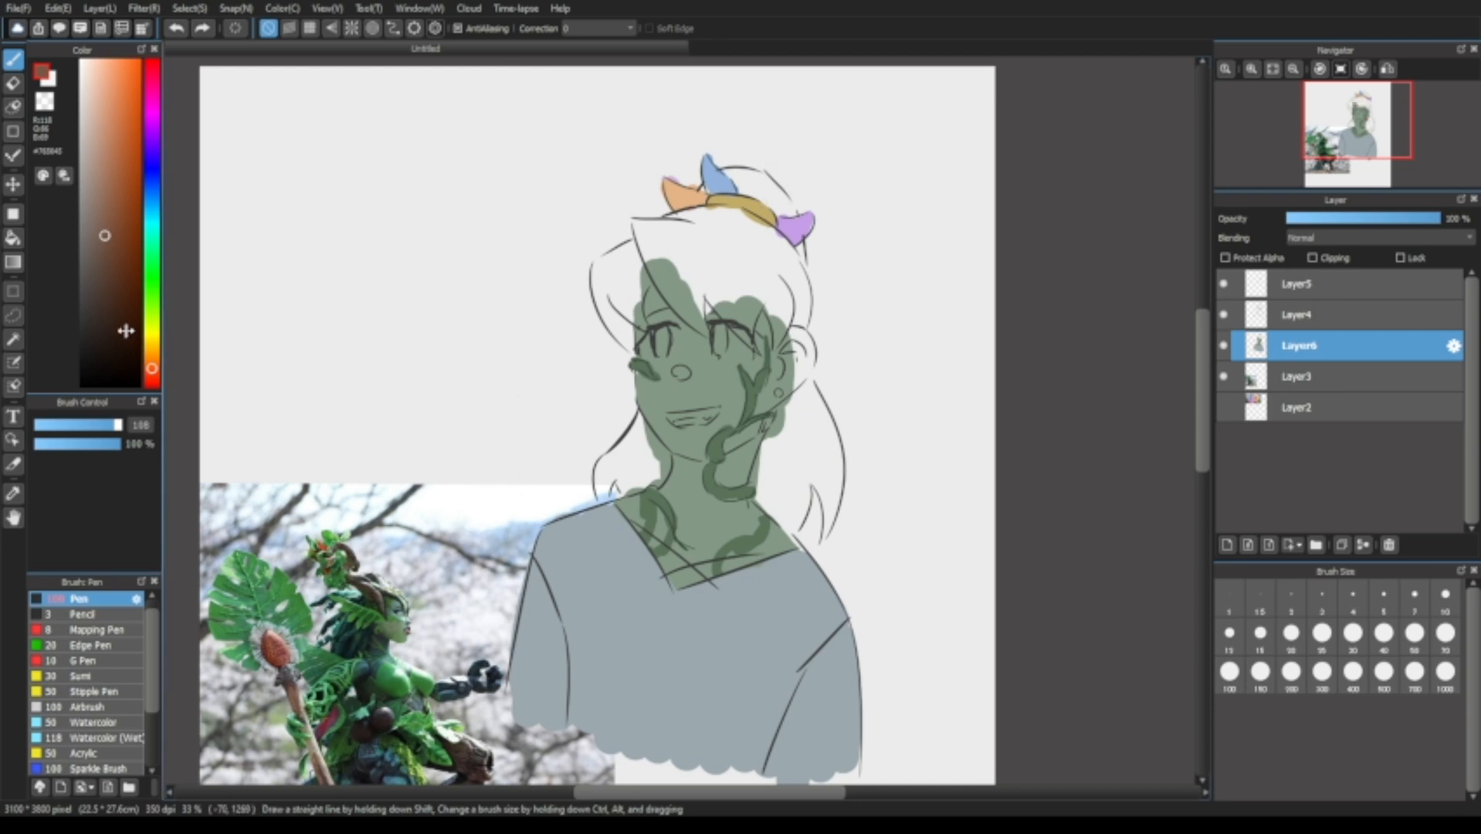
Block in rough patches of the fringe, side hair and ponytails in very dark green #2C392D.
left_click(152, 276)
left_click(95, 304)
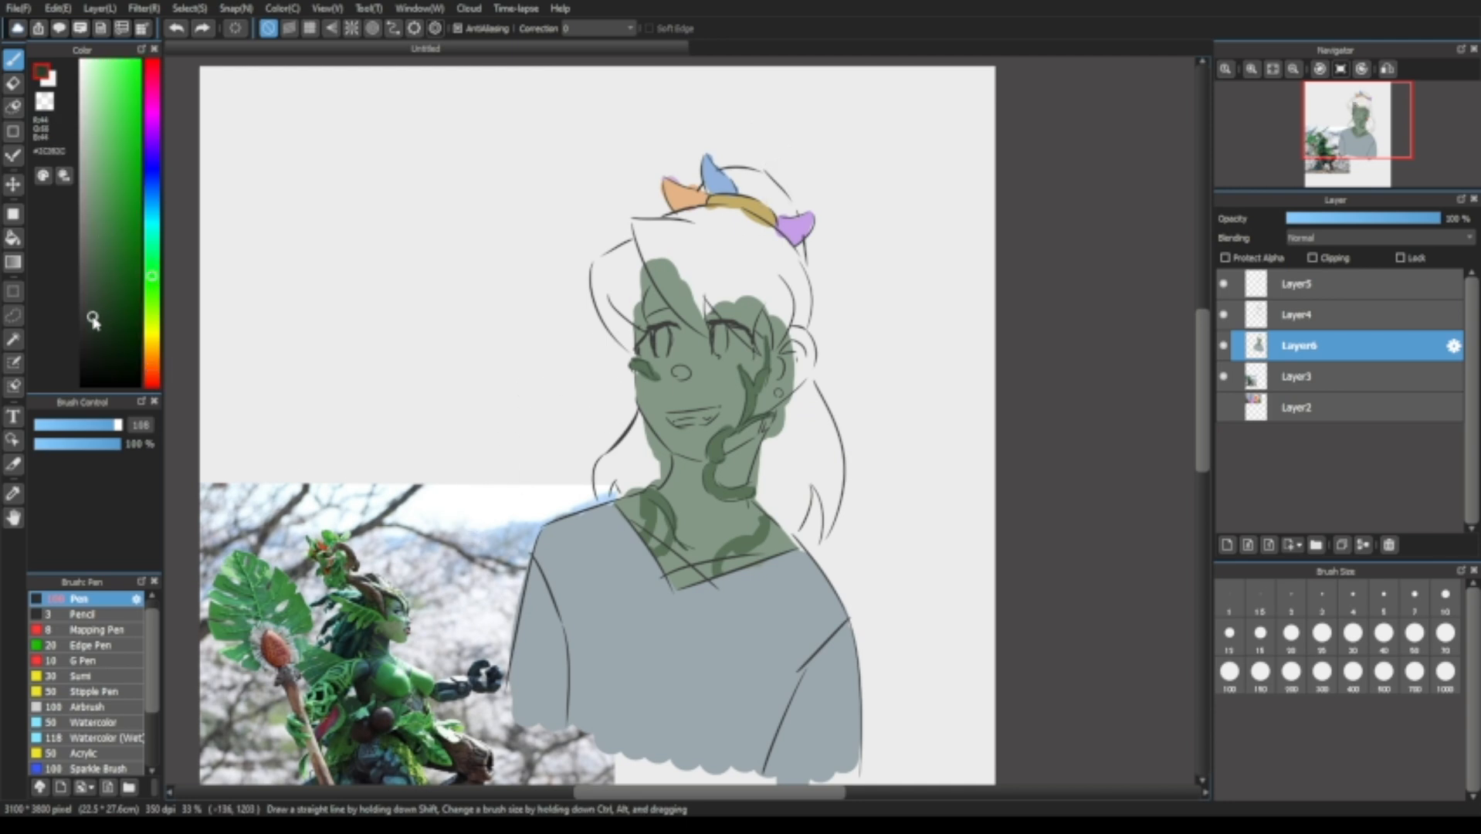
left_click_drag(348, 271, 382, 344)
key("ctrl+z")
mouse_move(691, 220)
left_mouse_down()
mouse_move(710, 239)
mouse_move(666, 256)
mouse_move(690, 506)
mouse_move(793, 431)
left_mouse_up()
Fill the crown and fringe out to their outlines in the dark green hair colour with a smaller brush.
scroll(763, 412, "up", 1)
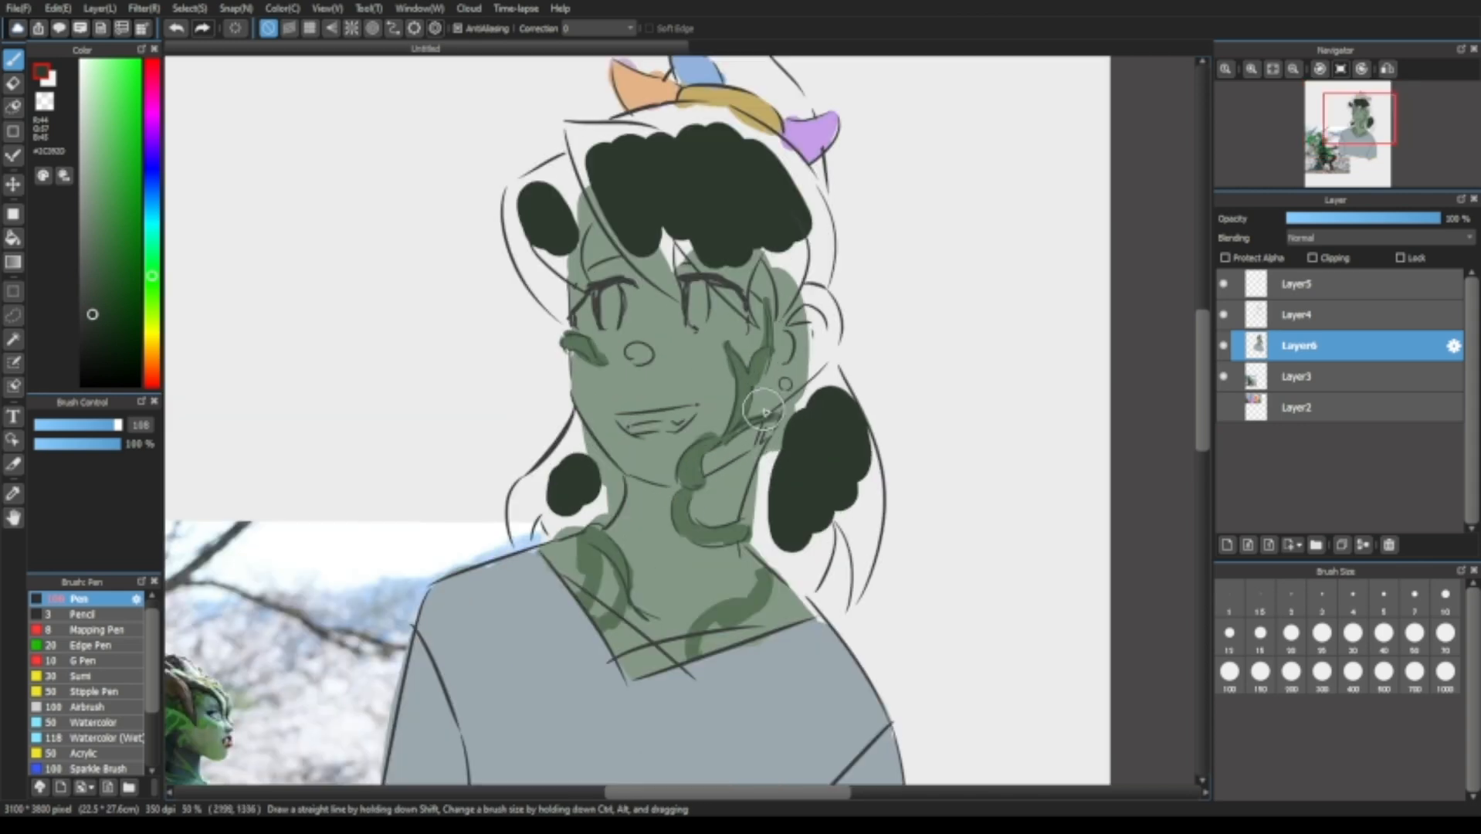
scroll(763, 411, "up", 3)
left_click_drag(118, 425, 101, 437)
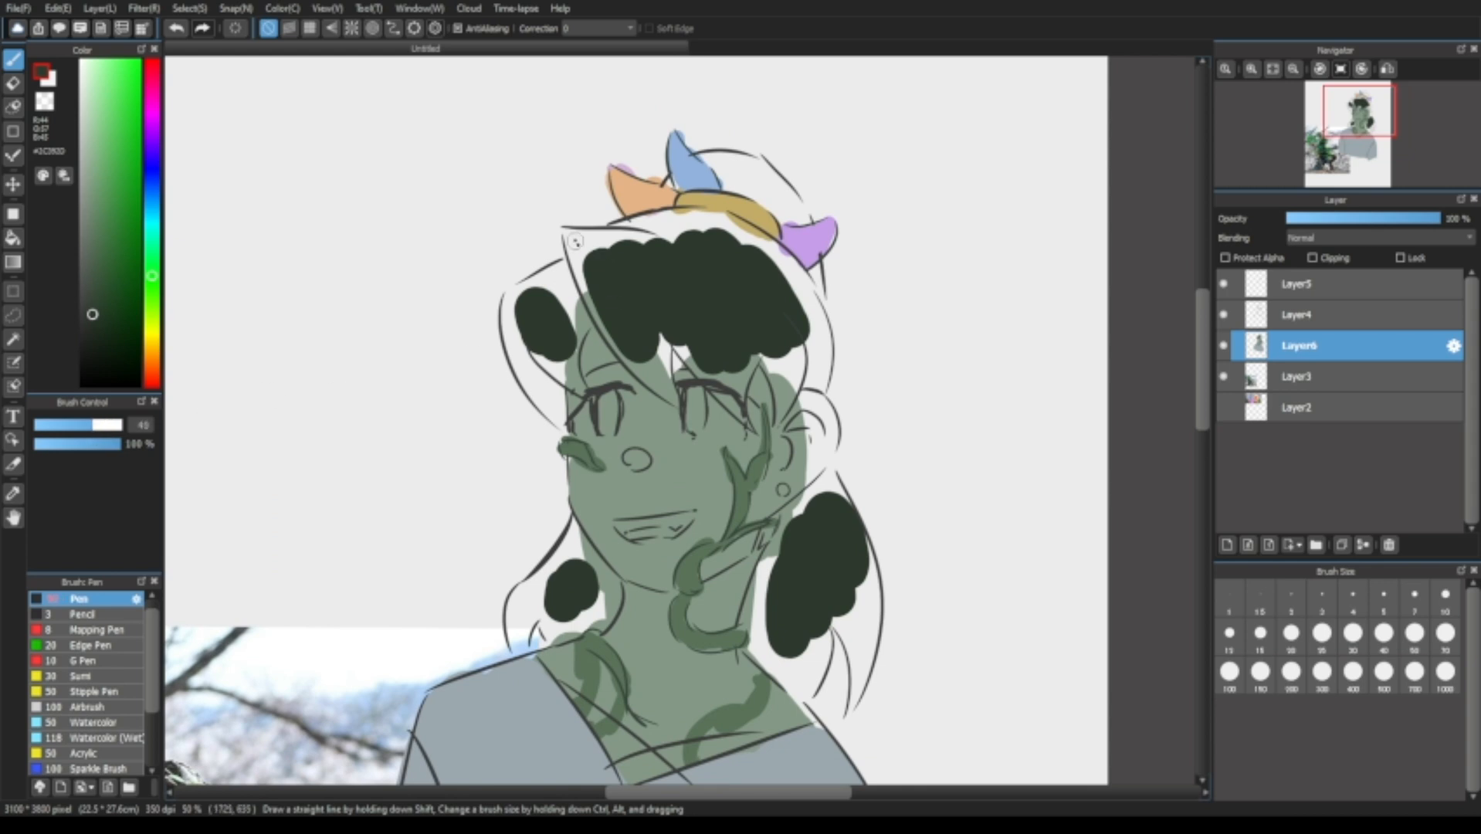
mouse_move(575, 242)
left_mouse_down()
mouse_move(611, 338)
mouse_move(603, 326)
mouse_move(669, 396)
mouse_move(632, 312)
mouse_move(676, 399)
left_mouse_up()
mouse_move(686, 372)
left_mouse_down()
mouse_move(745, 424)
mouse_move(716, 347)
mouse_move(743, 411)
mouse_move(740, 341)
mouse_move(737, 390)
mouse_move(783, 325)
mouse_move(779, 341)
mouse_move(808, 291)
left_mouse_up()
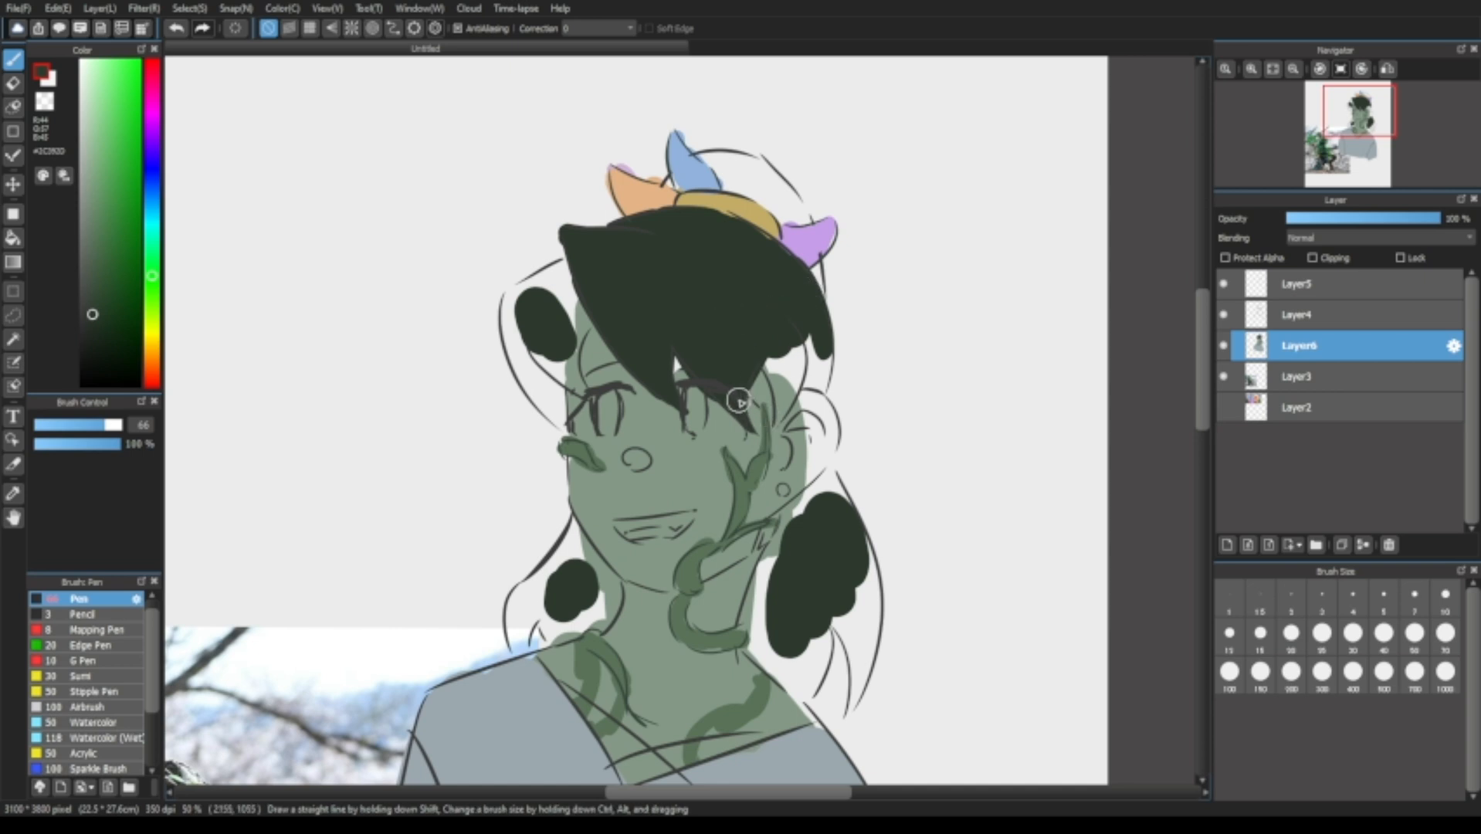
Tidy the fringe edge over the eye with sampled skin and hair colours, and fill the ear with skin green.
left_click(673, 438, "alt")
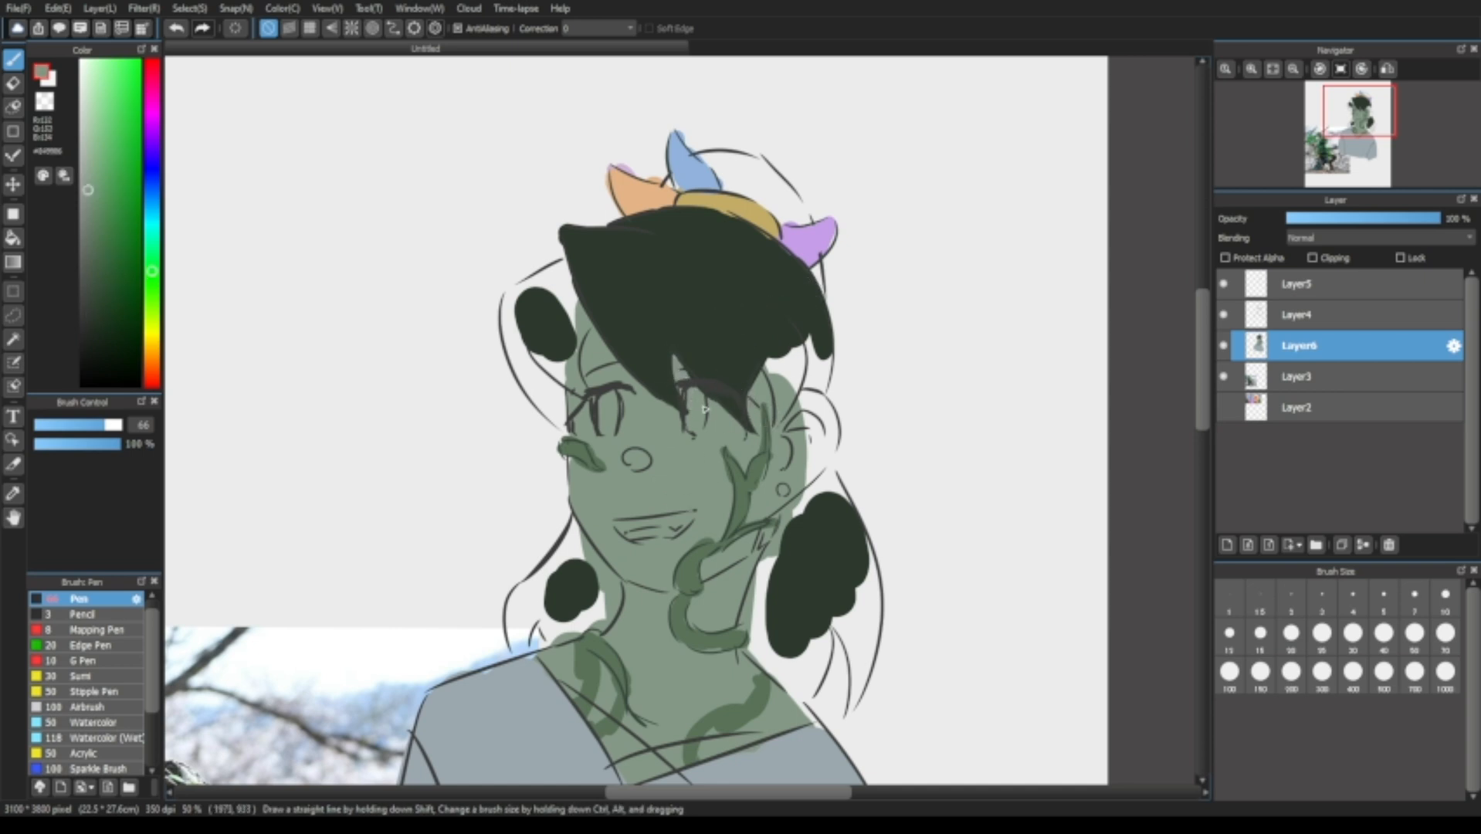
left_click(723, 288, "alt")
left_click(729, 444, "alt")
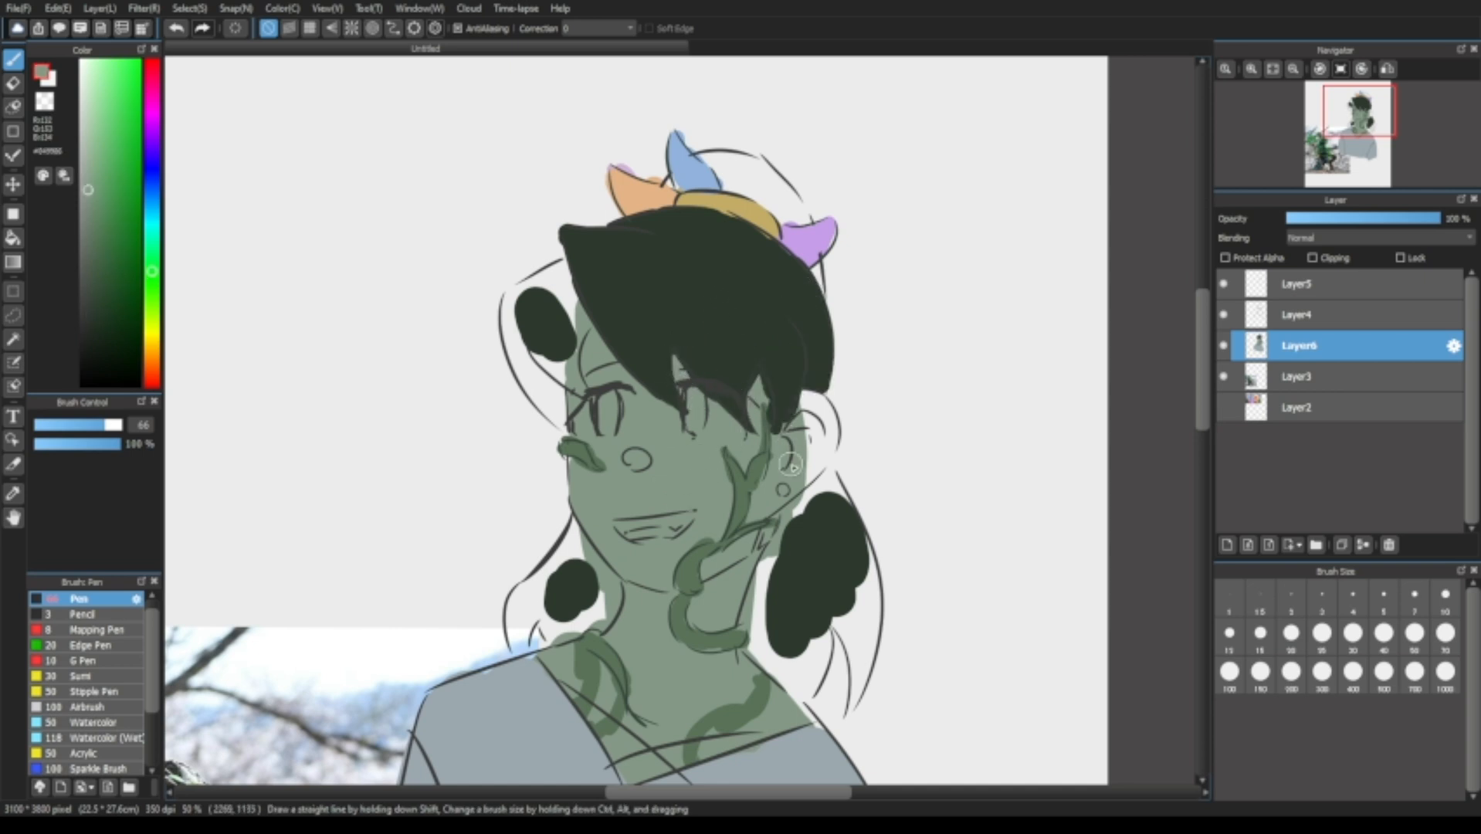
mouse_move(790, 463)
left_mouse_down()
mouse_move(804, 400)
mouse_move(821, 412)
mouse_move(822, 459)
left_mouse_up()
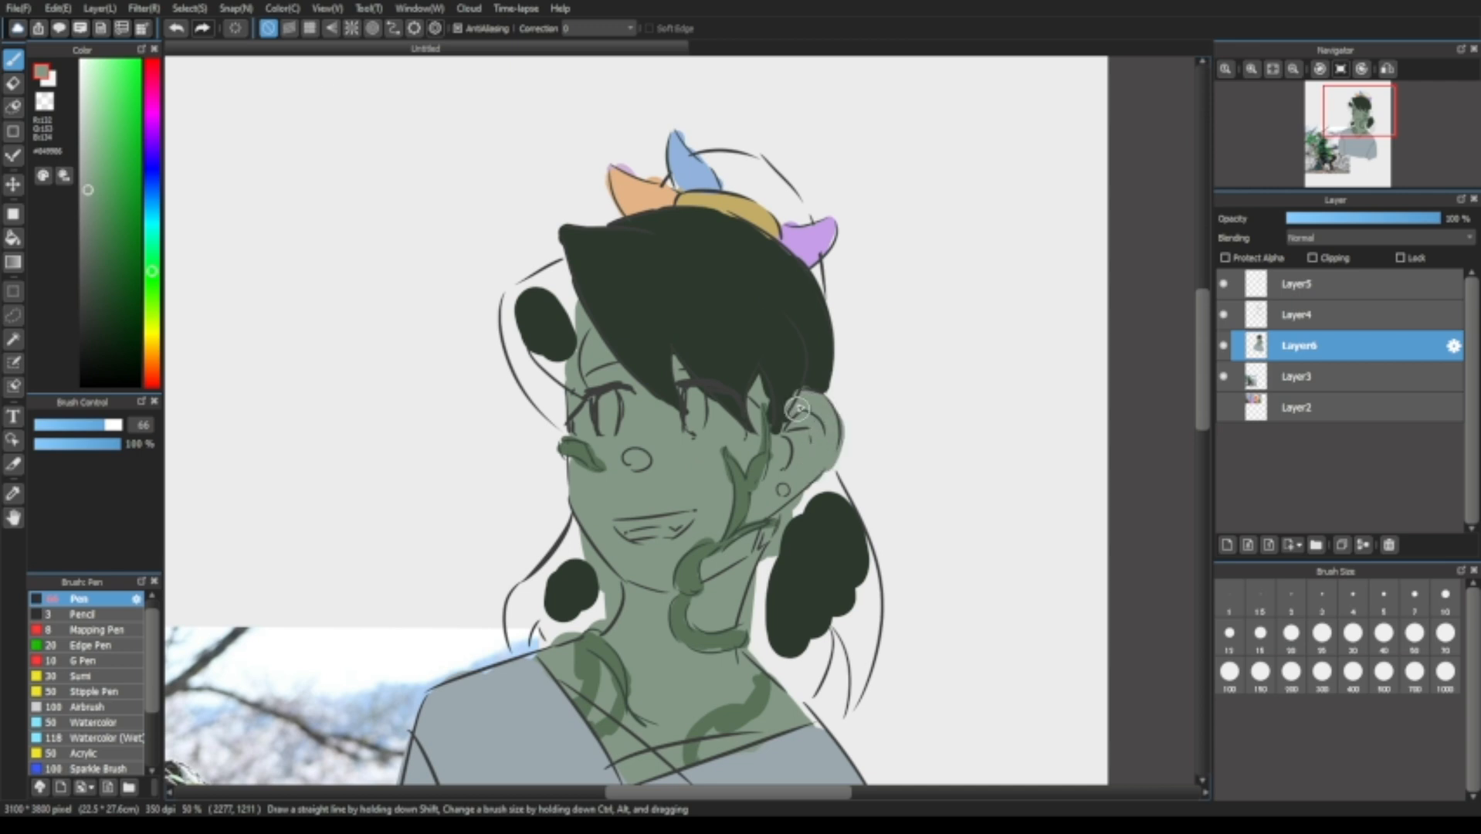
Fill the side hair, both ponytails and the bun out to their outlines in the sampled dark green.
left_click(809, 339, "alt")
mouse_move(533, 347)
left_mouse_down()
mouse_move(518, 327)
mouse_move(597, 293)
mouse_move(607, 156)
left_mouse_up()
mouse_move(562, 479)
left_mouse_down()
mouse_move(536, 453)
mouse_move(579, 394)
mouse_move(622, 443)
mouse_move(560, 479)
mouse_move(603, 480)
left_mouse_up()
mouse_move(784, 420)
left_mouse_down()
mouse_move(771, 491)
mouse_move(797, 533)
mouse_move(837, 498)
left_mouse_up()
mouse_move(834, 347)
left_mouse_down()
mouse_move(793, 387)
mouse_move(874, 452)
left_mouse_up()
mouse_move(855, 475)
left_mouse_down()
mouse_move(861, 567)
mouse_move(880, 420)
left_mouse_up()
left_click_drag(834, 131, 829, 327)
mouse_move(704, 120)
left_mouse_down()
mouse_move(742, 129)
mouse_move(795, 178)
left_mouse_up()
Dot small orange buds along the cheek vine with the front bun leaf's colour, undoing the misplaced ones.
left_click(1273, 69)
scroll(863, 146, "up", 2)
left_click(712, 161, "alt")
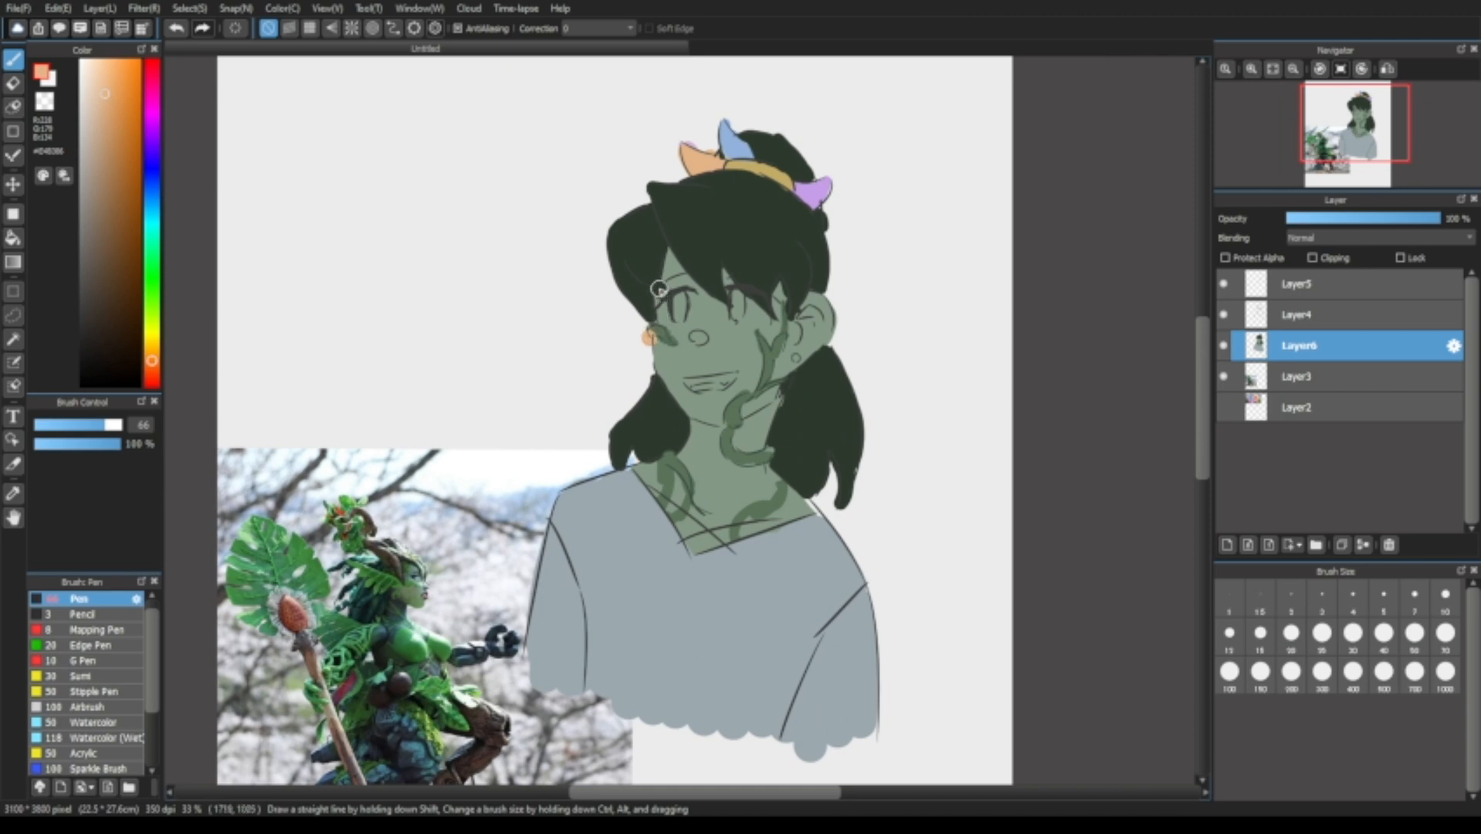
key("ctrl+z")
left_click(647, 336)
key("ctrl+z")
left_click(661, 325)
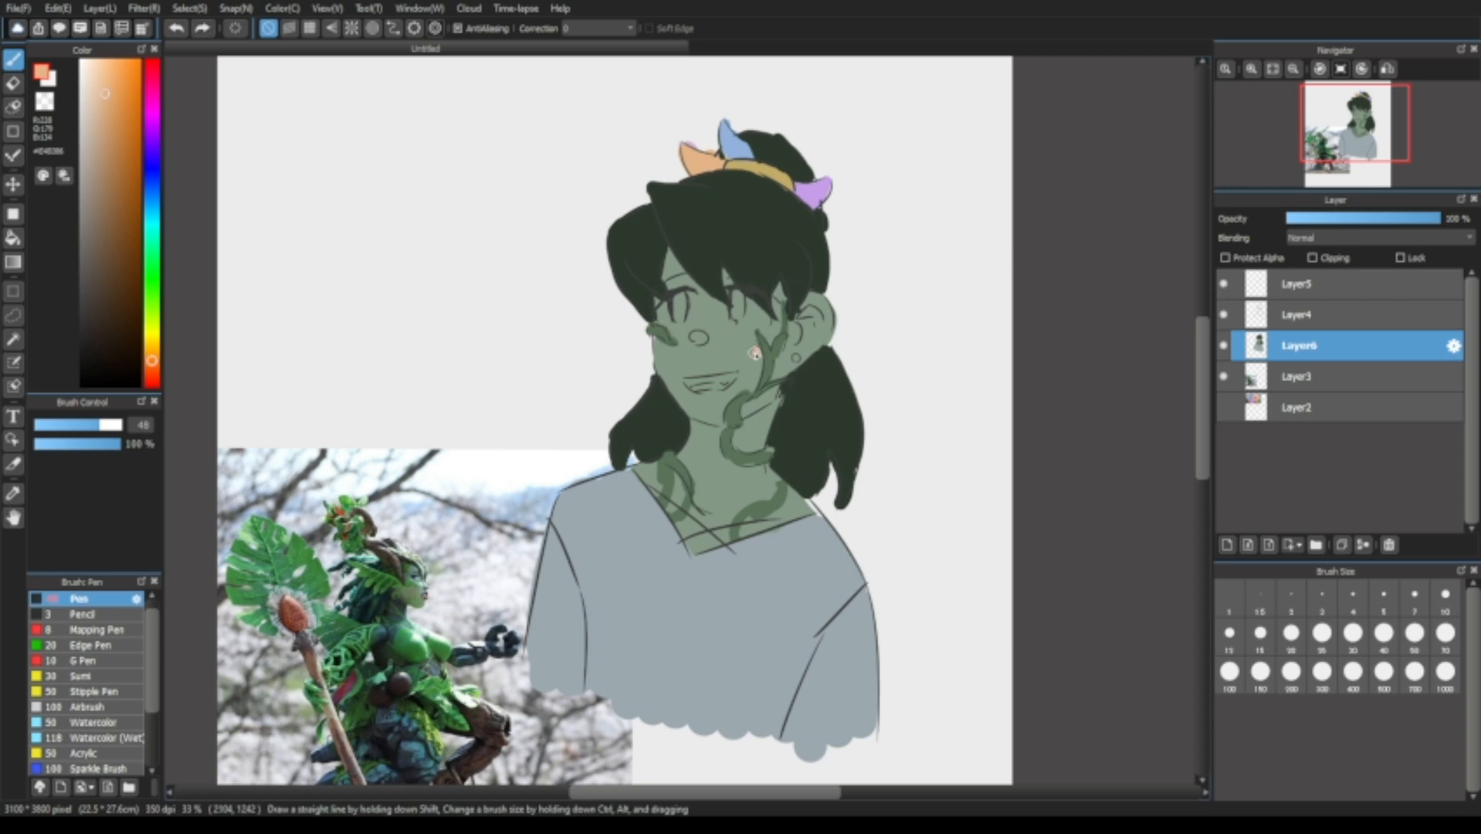
left_click(775, 365)
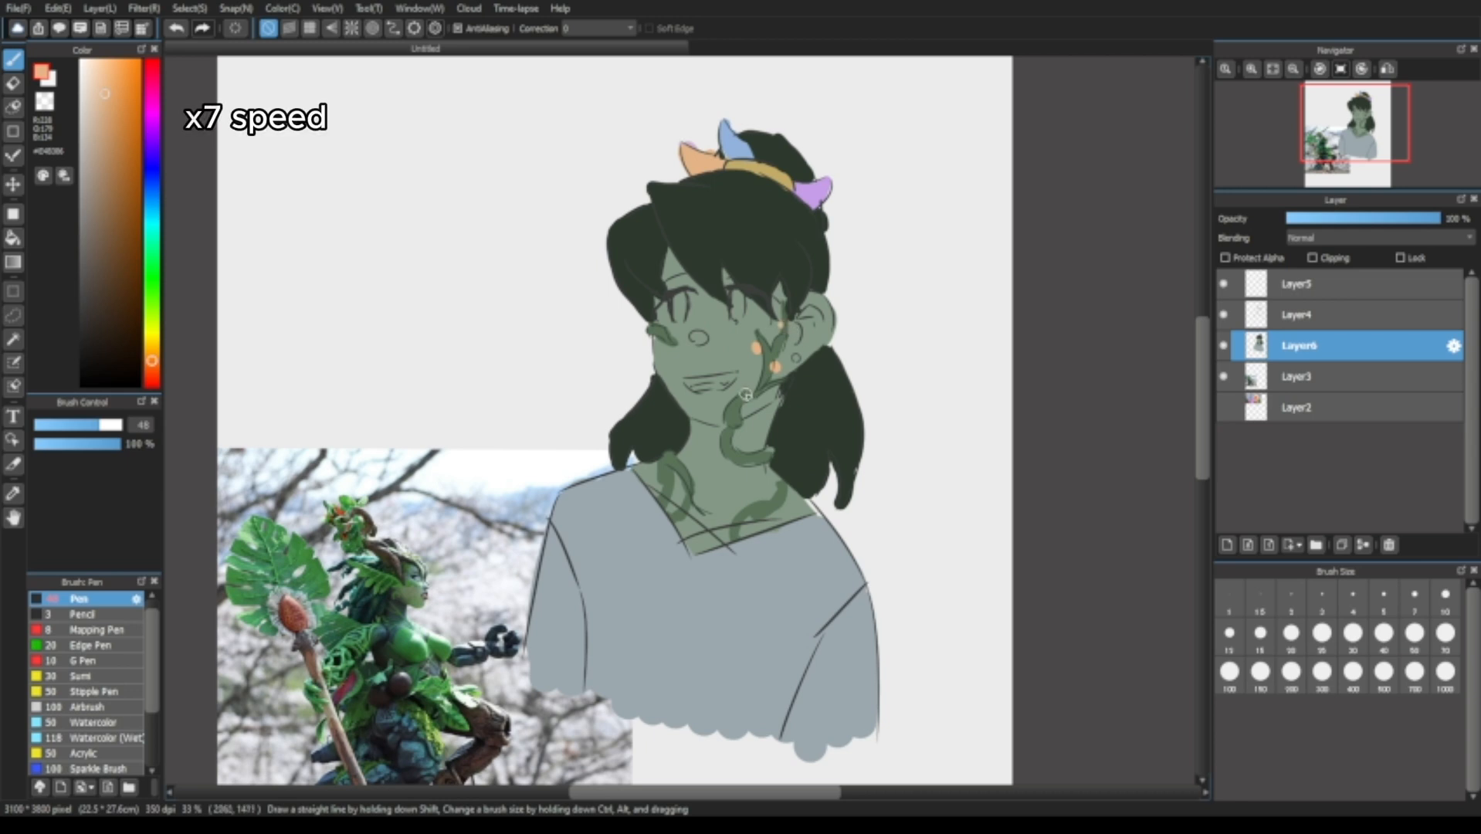
Dot small blue buds along the neck and chest vines, using the colour sampled from the blue bun leaf.
left_click(735, 148, "alt")
left_click(743, 451)
left_click(757, 468)
left_click(768, 452)
left_click(661, 466)
left_click(666, 480)
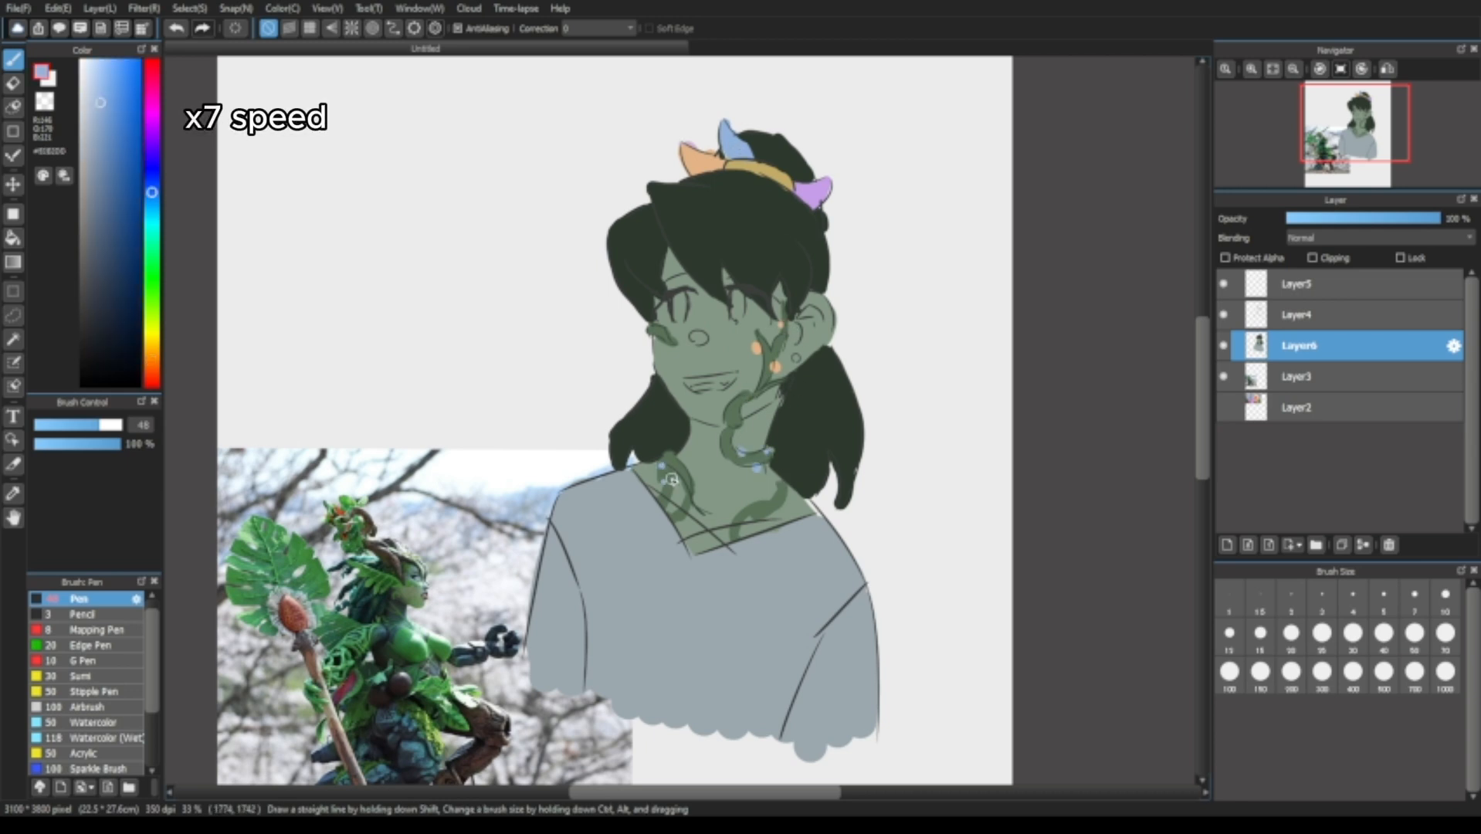
Dot small purple buds along the neck, chest and cheek vines with the colour sampled from the purple bun leaf.
left_click(814, 191, "alt")
left_click(719, 446)
left_click(676, 461)
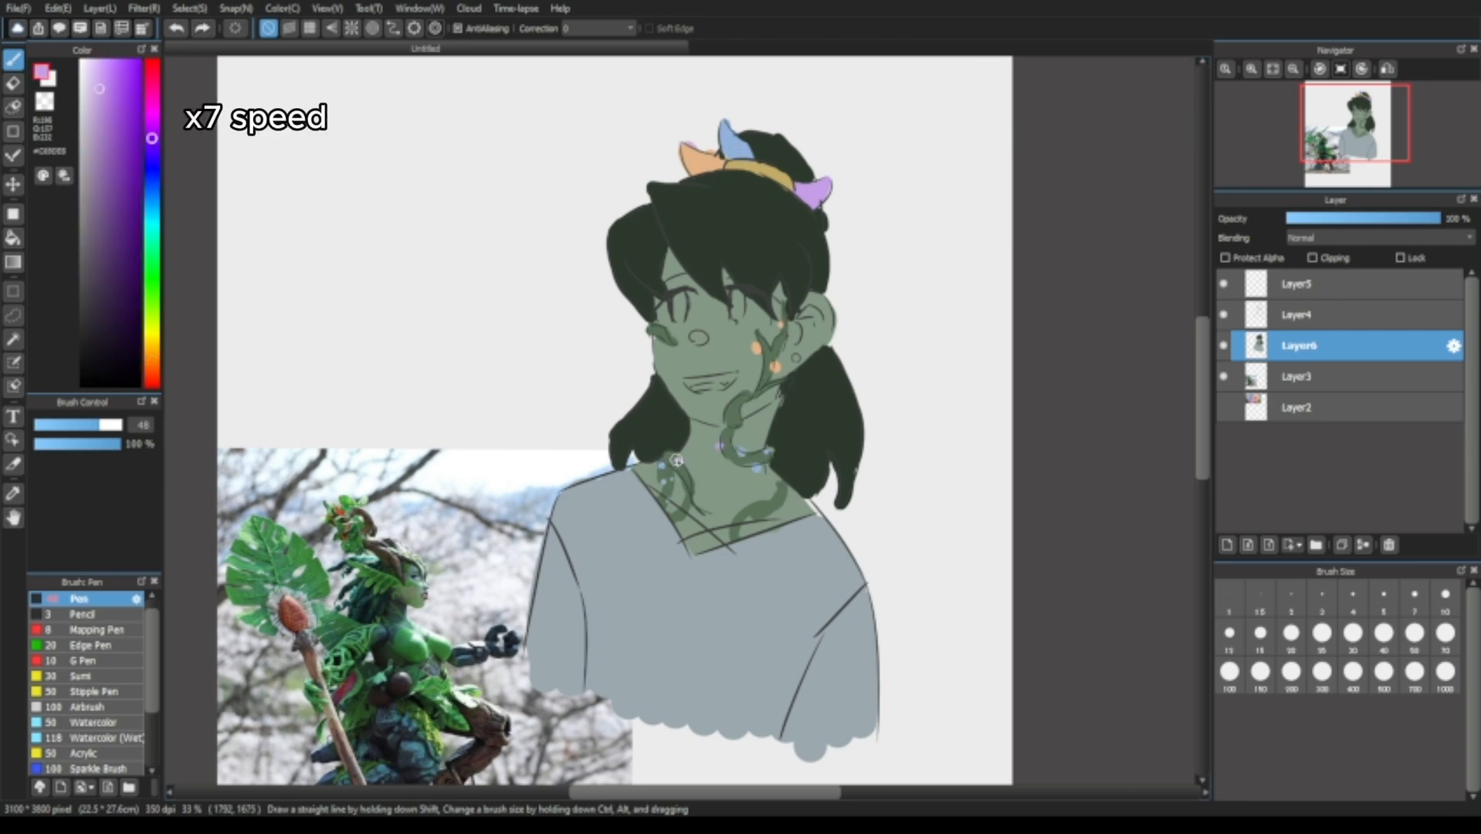
left_click(686, 513)
left_click(750, 510)
left_click(780, 505)
left_click(656, 336)
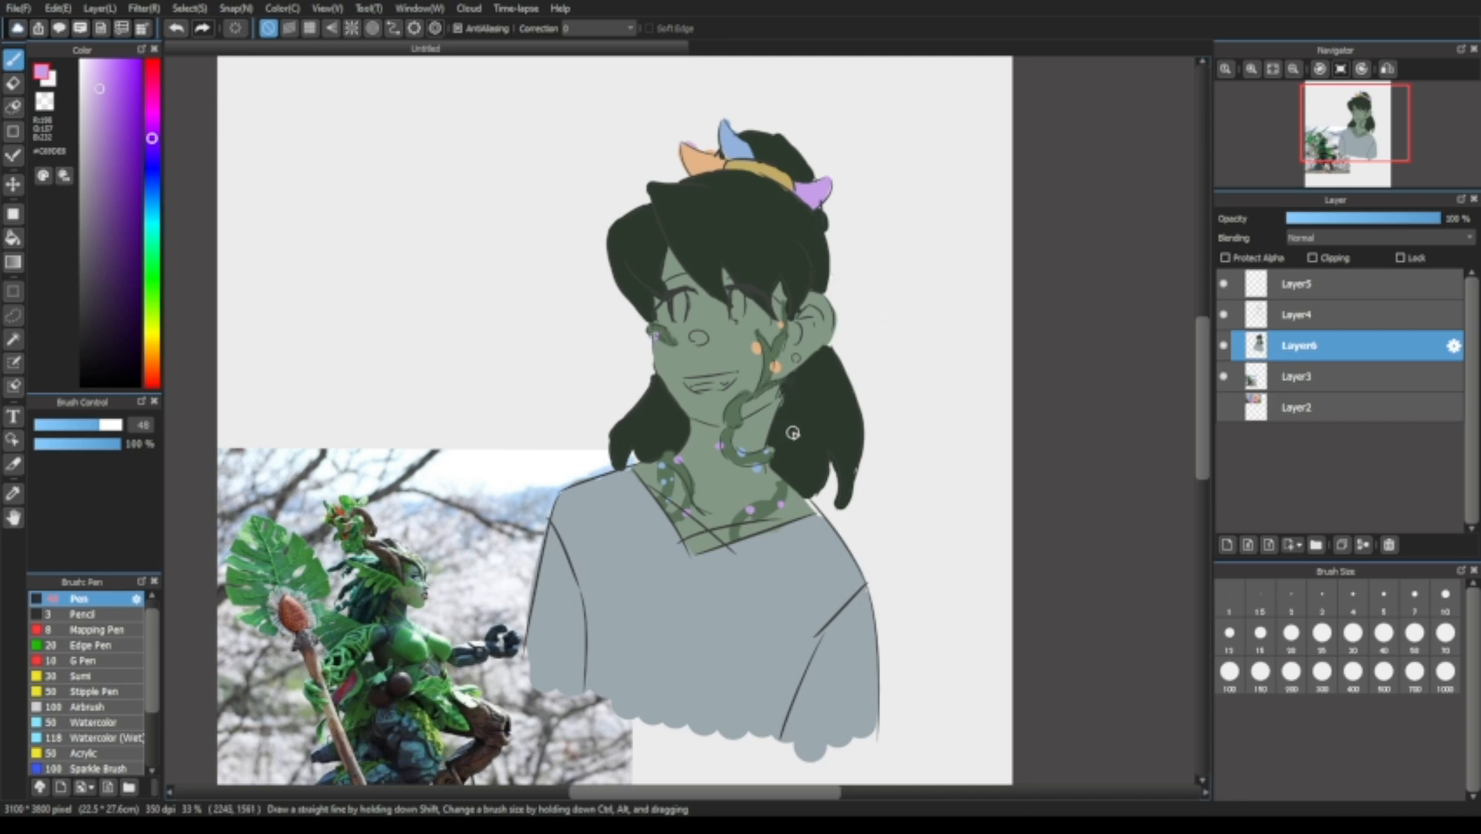
Fill the open mouth's interior with dark grey sampled from the line work around the eye.
scroll(792, 433, "up", 1)
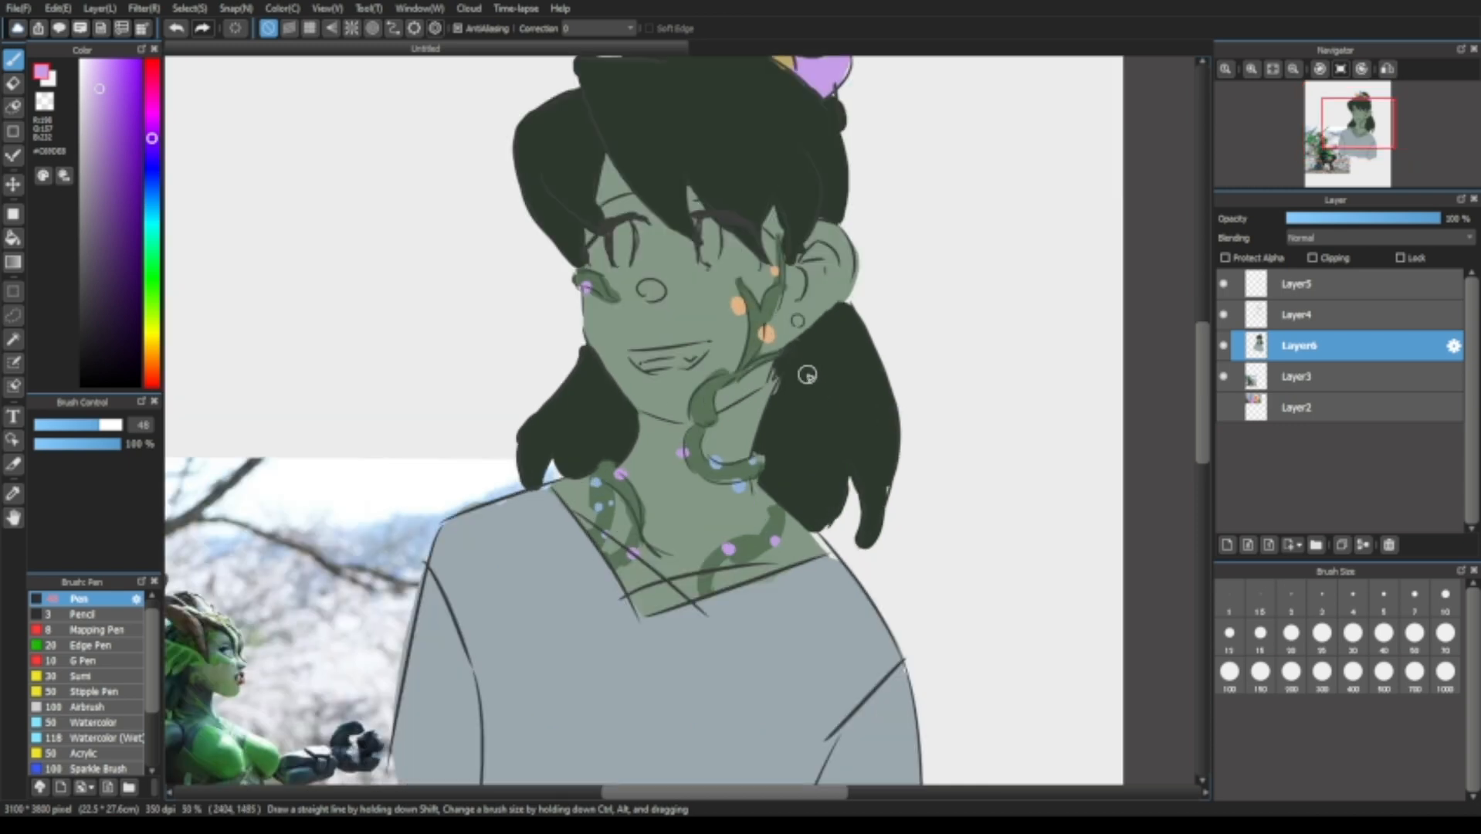
left_click_drag(773, 316, 784, 415)
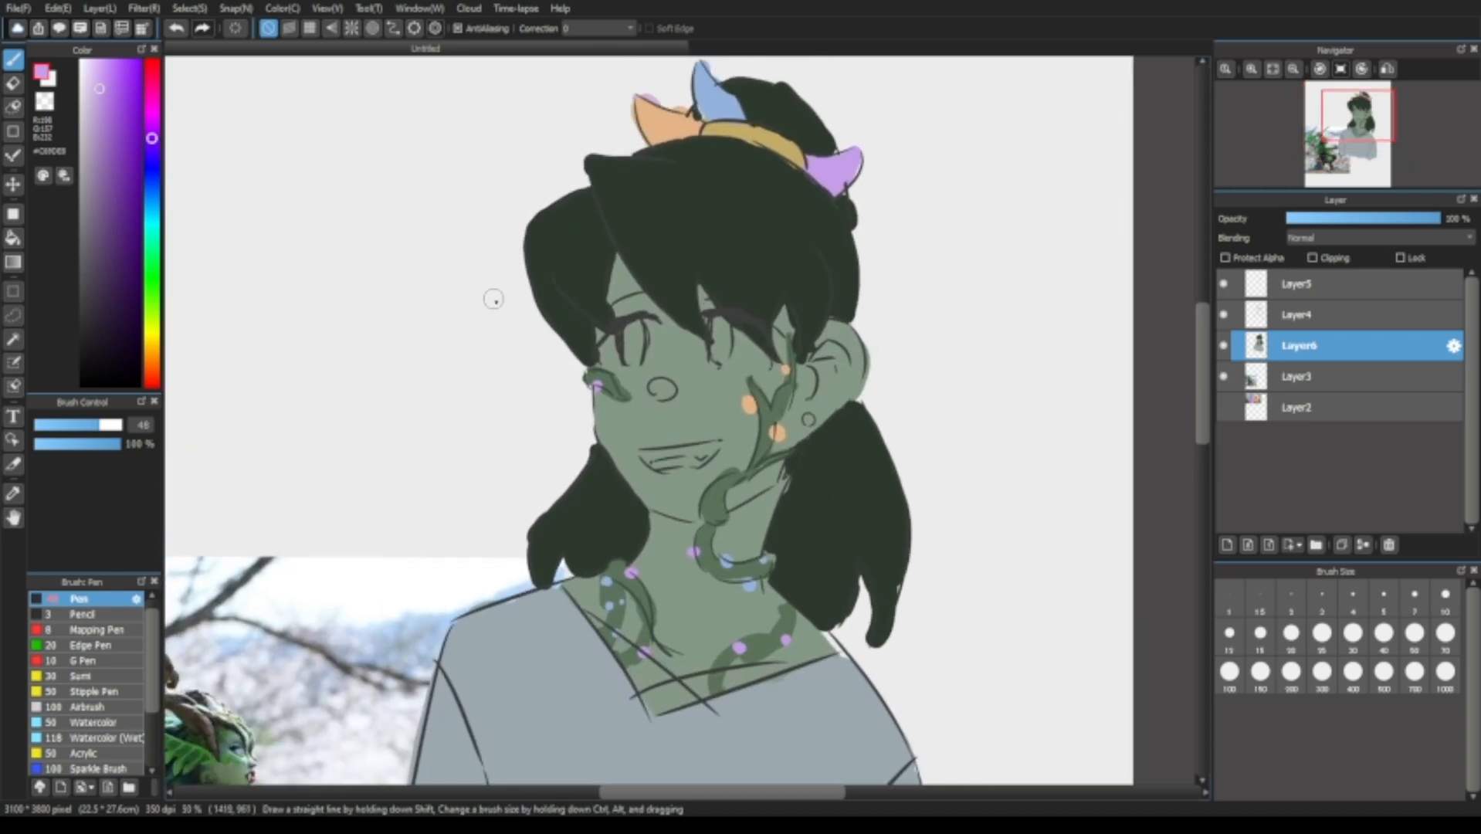
left_click(627, 320, "alt")
mouse_move(651, 461)
left_mouse_down()
mouse_move(711, 460)
mouse_move(719, 445)
mouse_move(699, 468)
left_mouse_up()
Paint the teeth and both eye whites in a very pale greenish white.
left_click(84, 109)
left_click(153, 248)
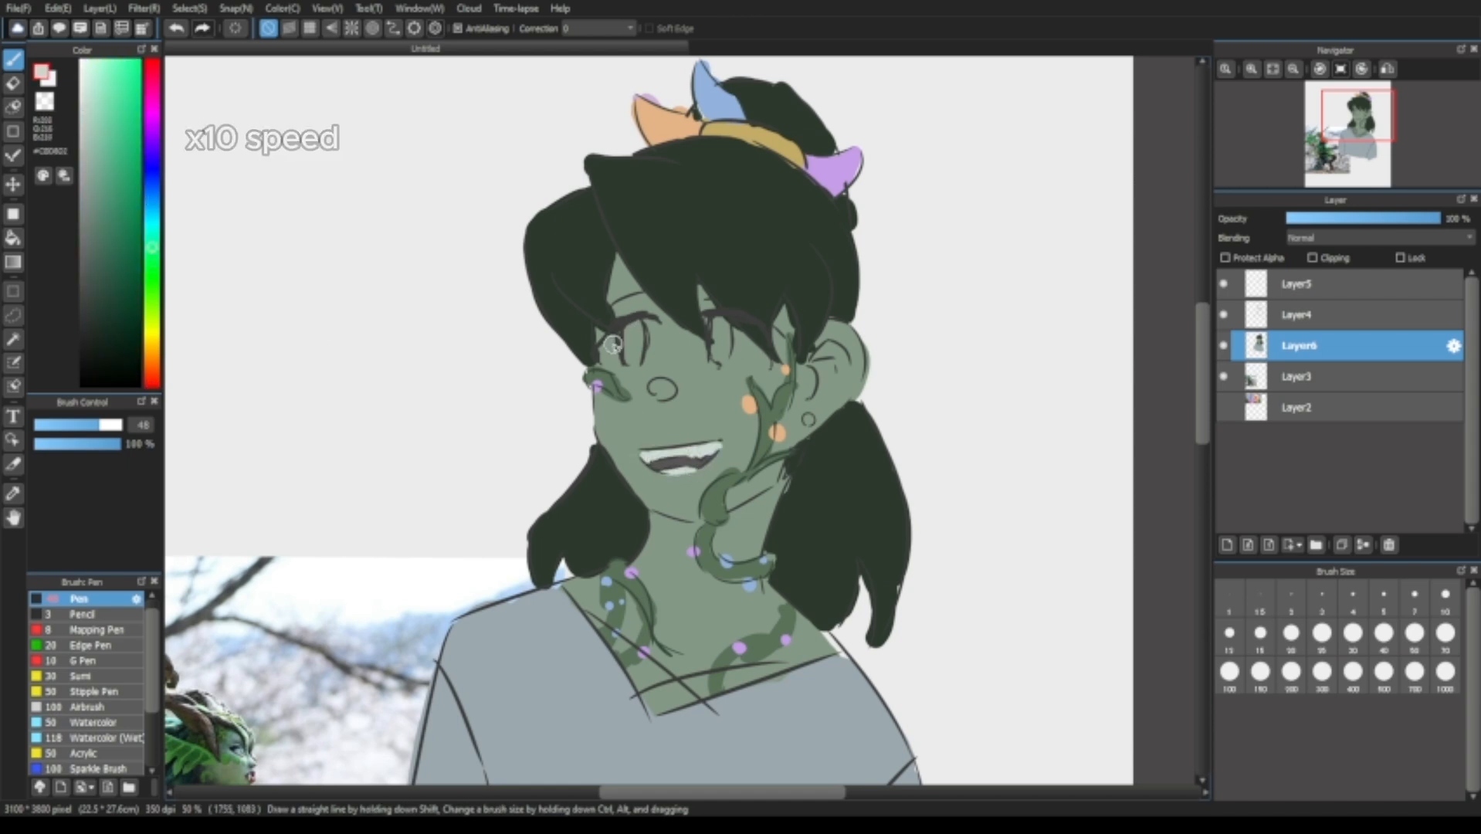
left_click_drag(607, 343, 618, 363)
left_click_drag(737, 332, 758, 361)
Fill both irises with a dark reddish brown.
left_click(152, 372)
left_click(108, 276)
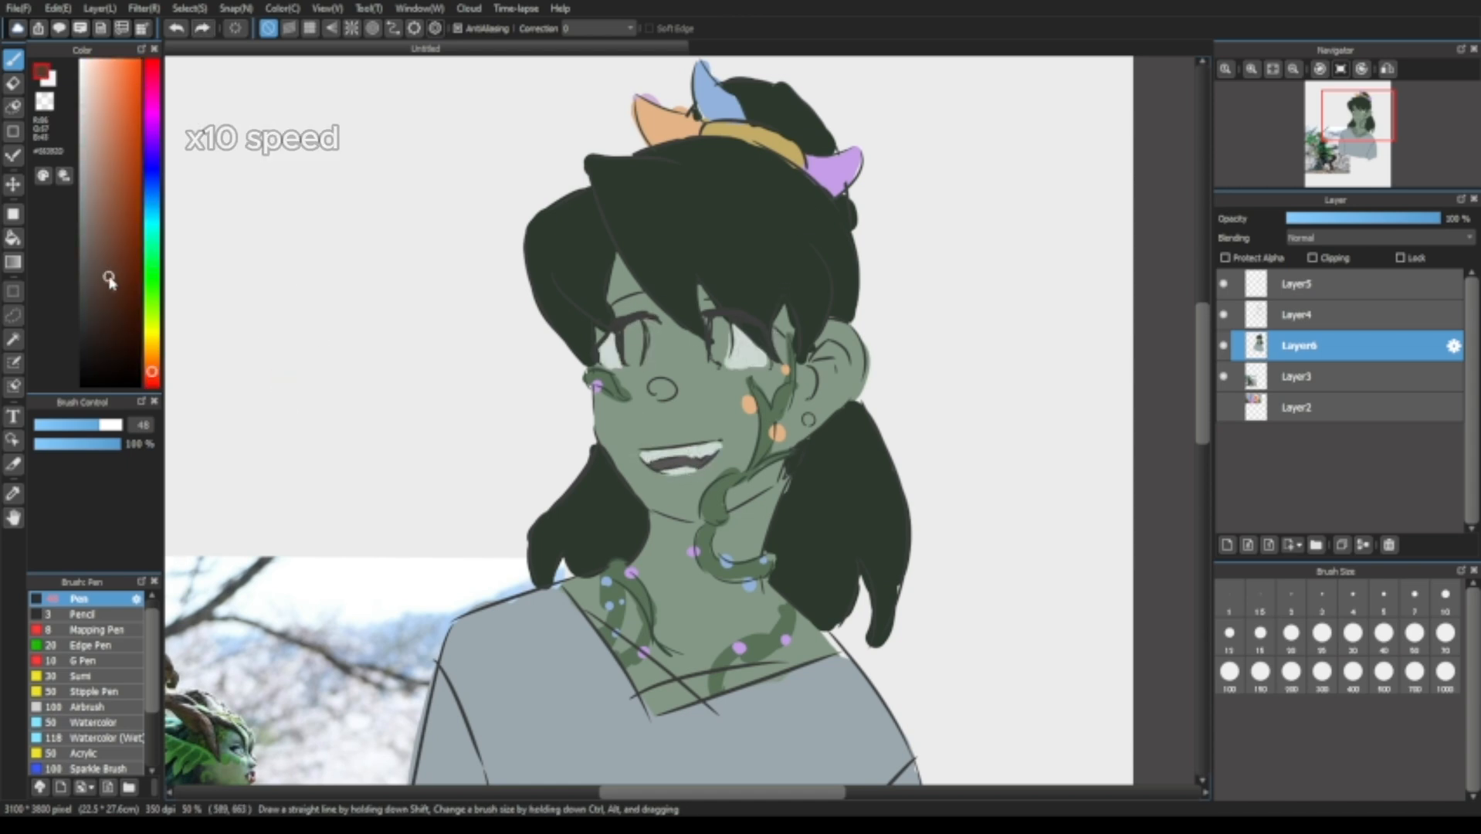
left_click_drag(635, 325, 634, 359)
left_click_drag(723, 326, 723, 359)
Darken both irises with a deeper, greyer brown on the flat colour layer, Layer6.
key("ctrl+0")
left_click(1313, 315)
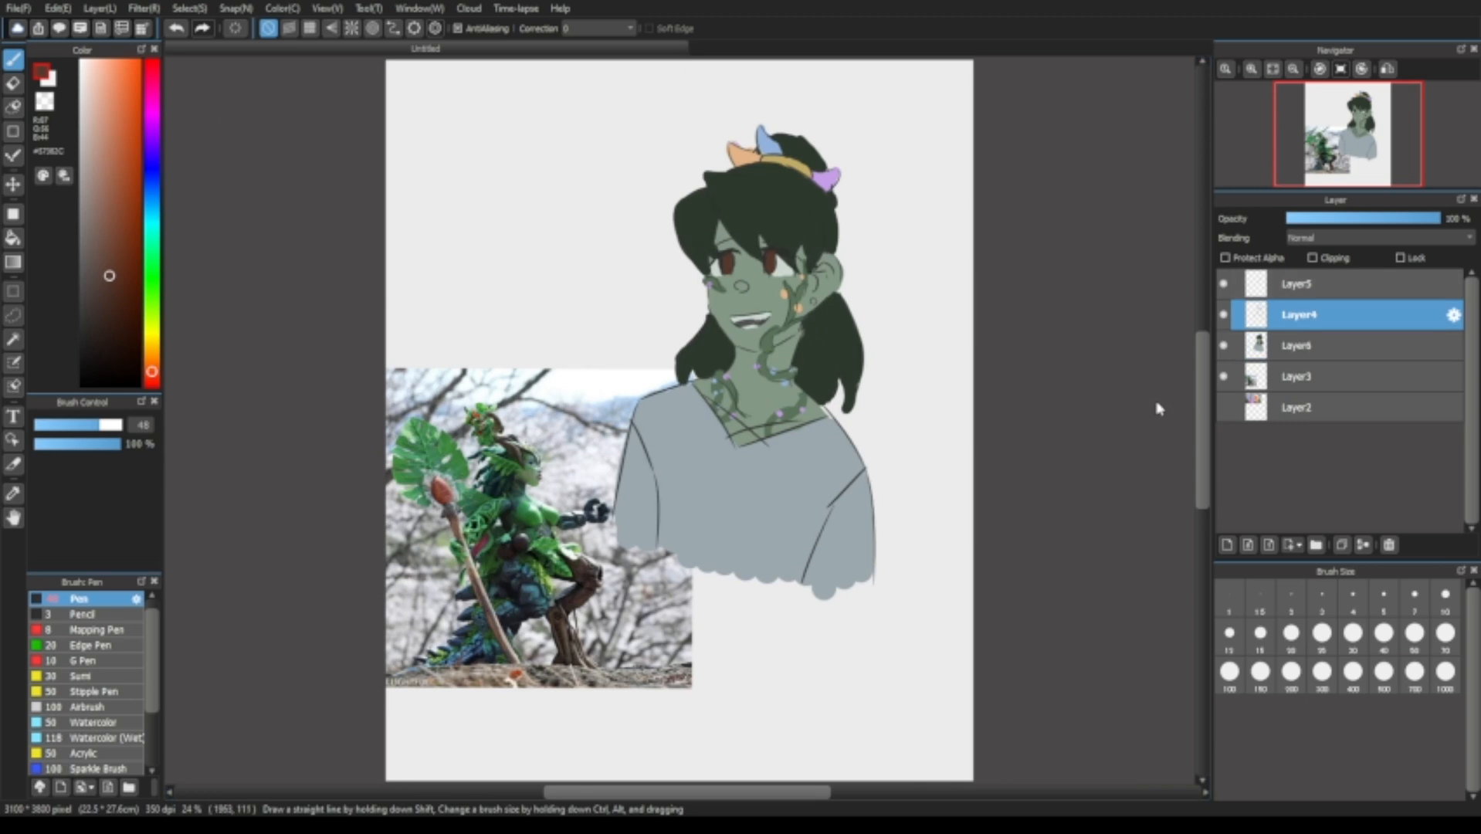
left_click(1295, 347)
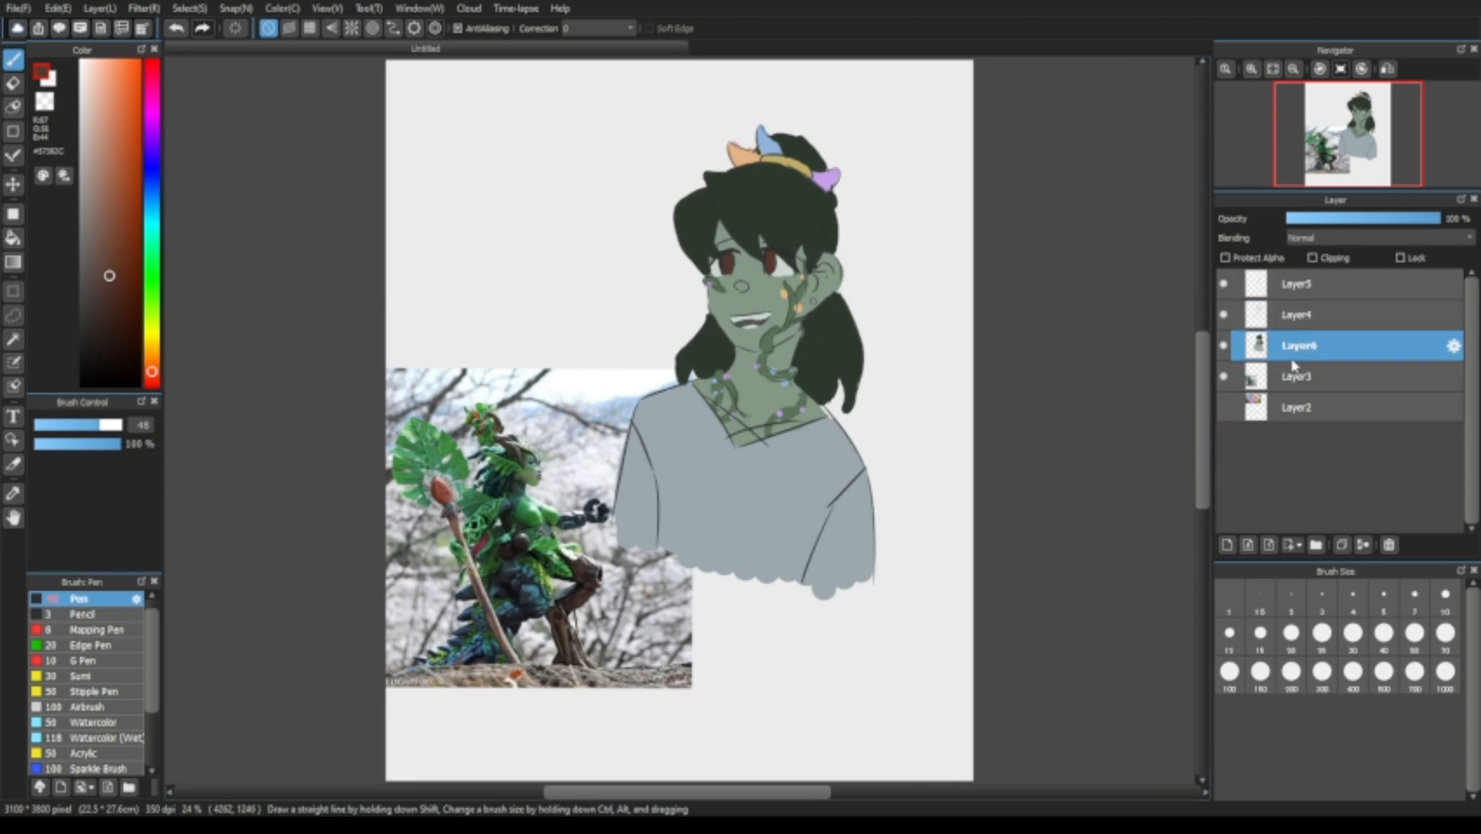
scroll(733, 315, "up", 3)
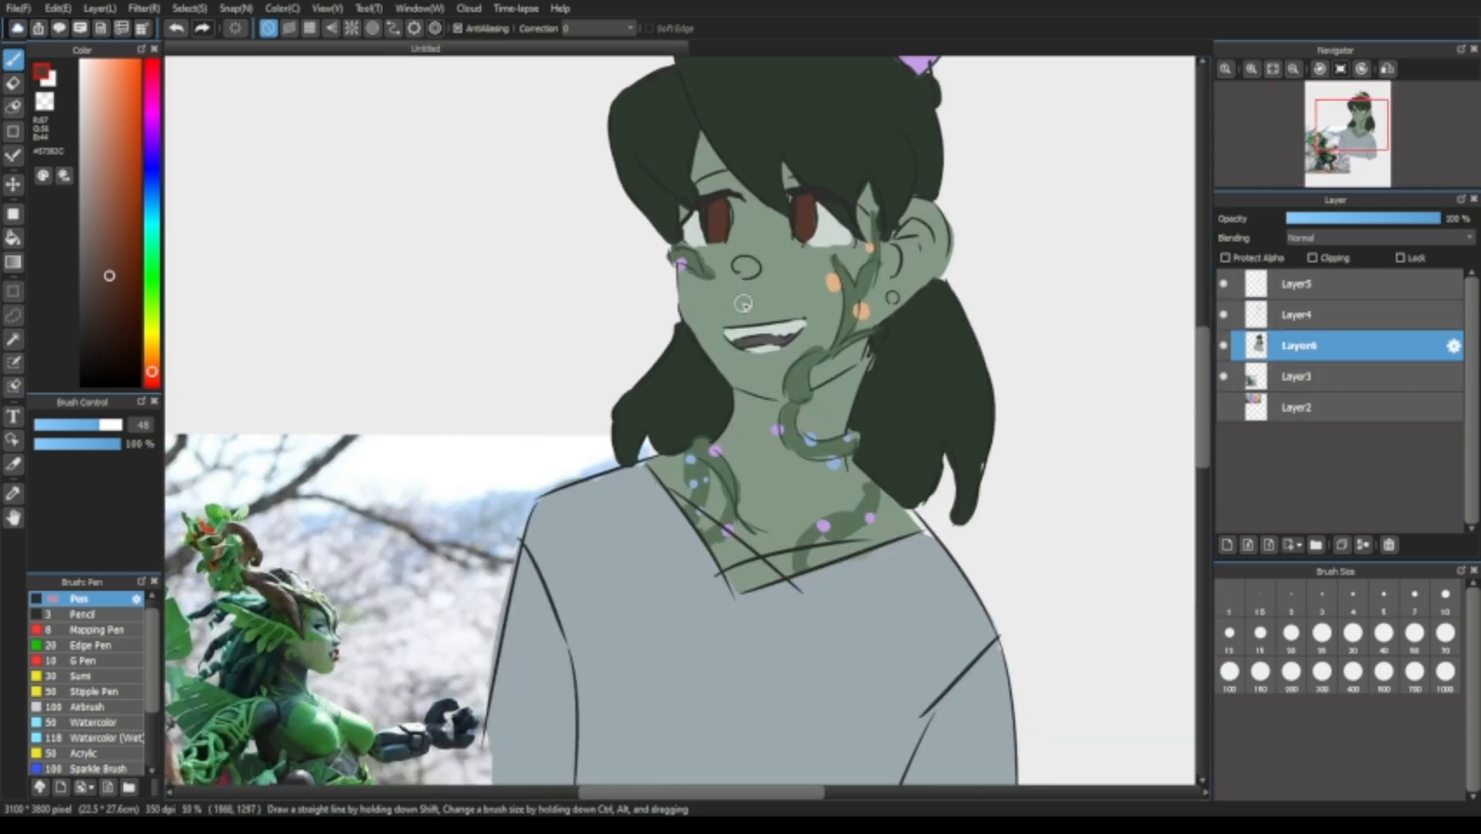
left_click_drag(859, 337, 825, 446)
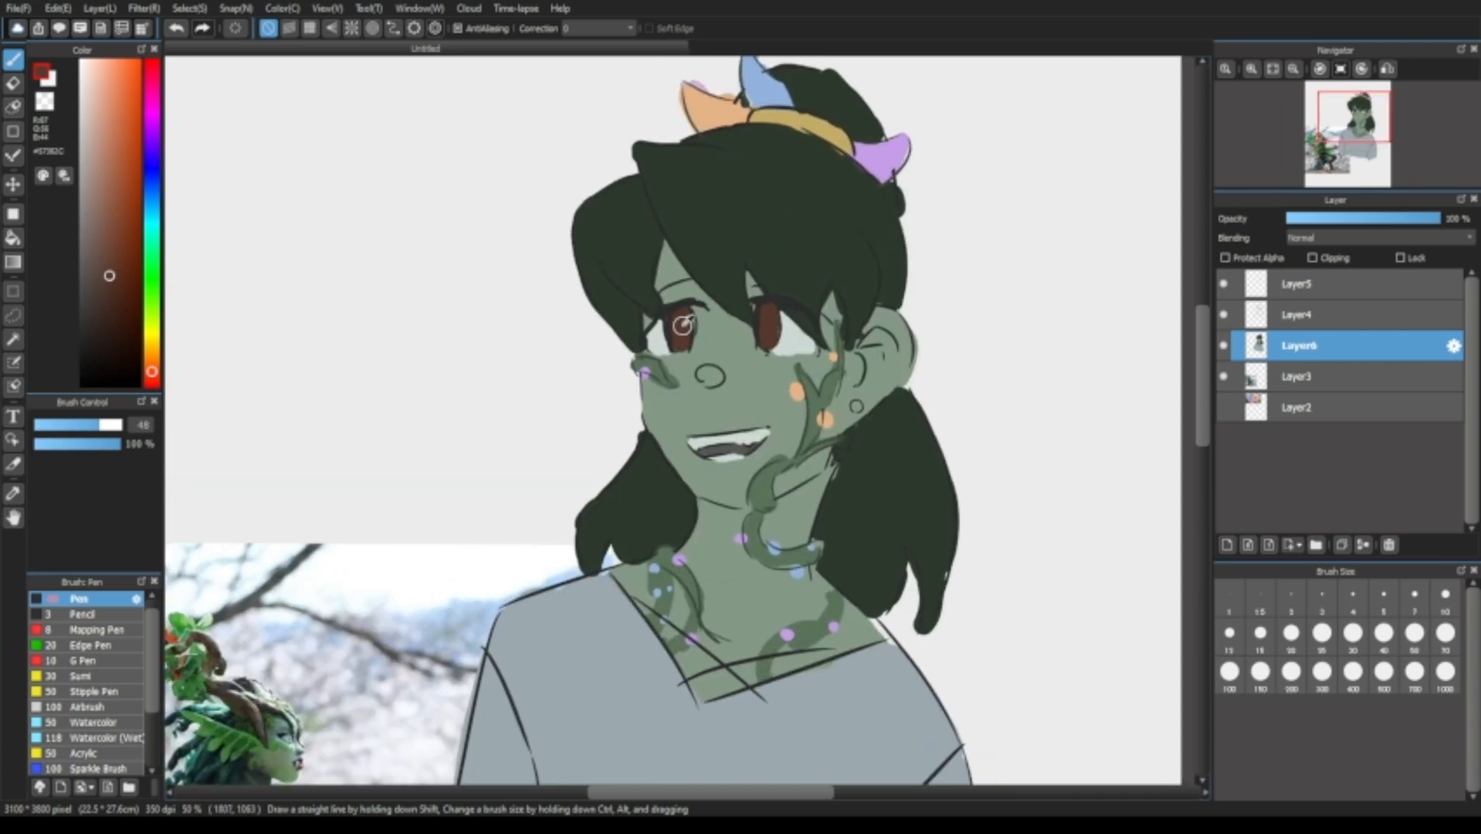
scroll(878, 335, "down", 3)
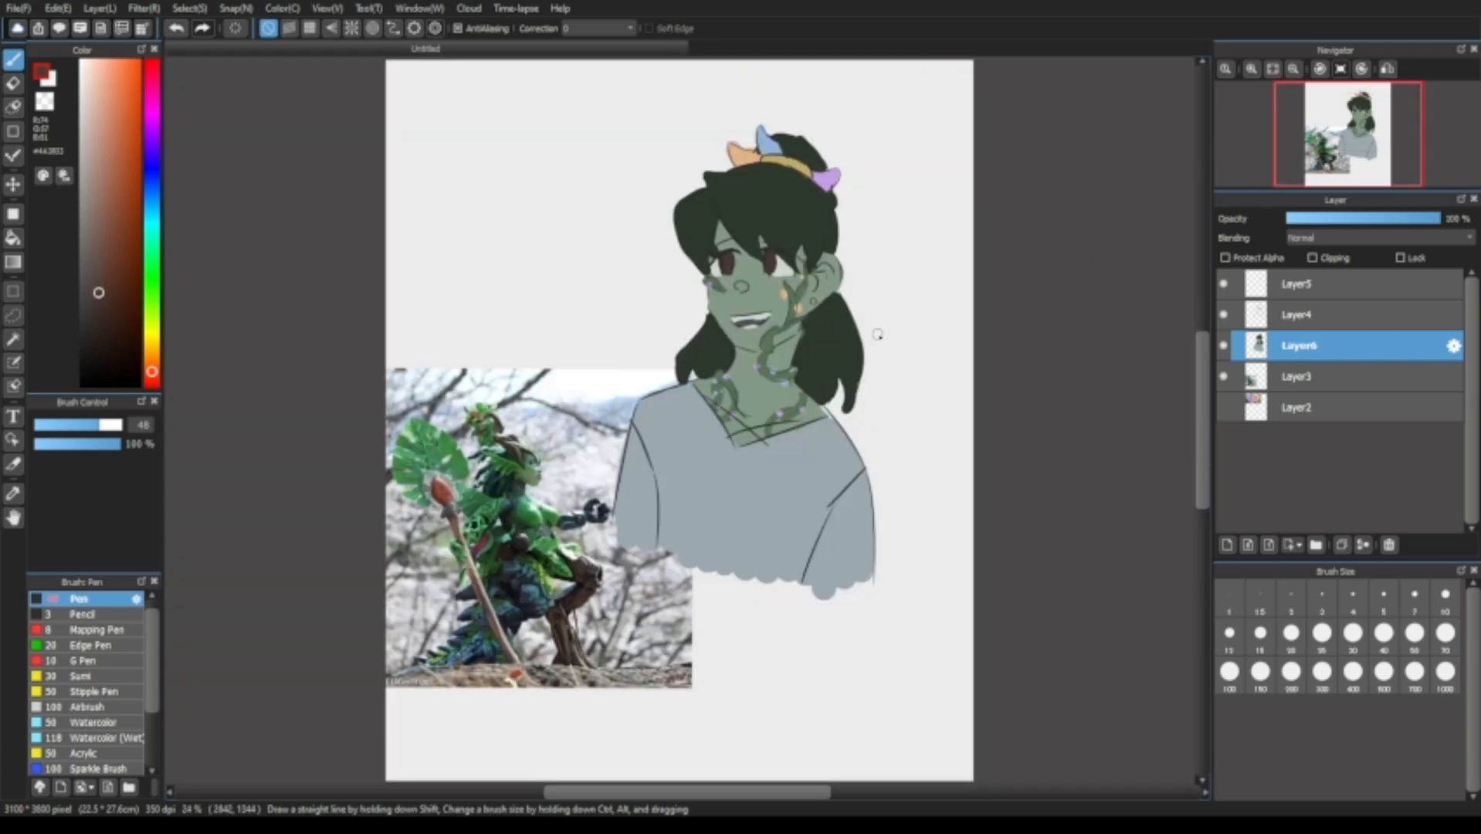
Add a lighter reddish-brown tone to the lower part of both irises, undoing the misplaced stroke.
scroll(755, 313, "up", 3)
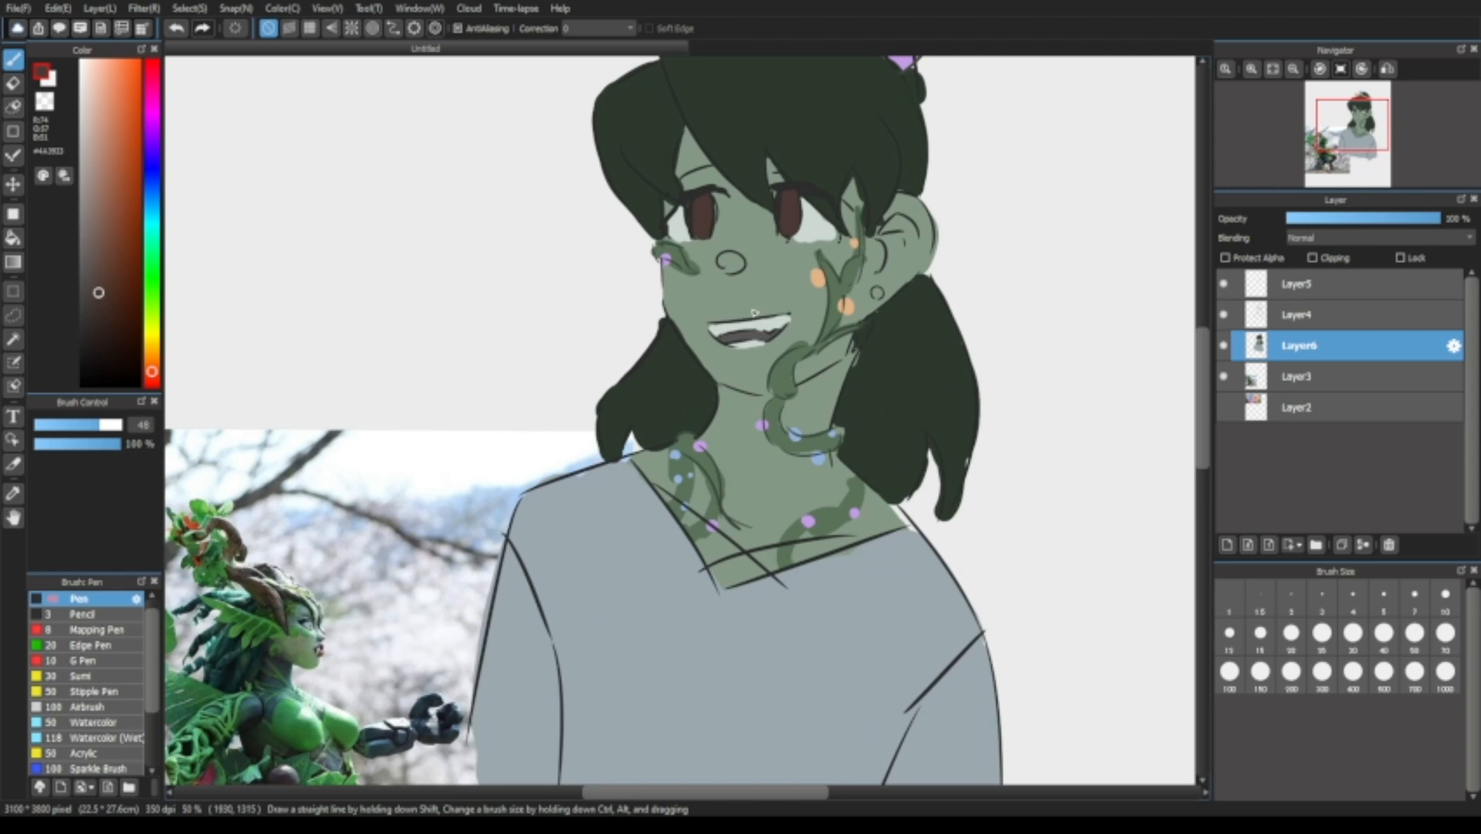
left_click_drag(825, 292, 802, 439)
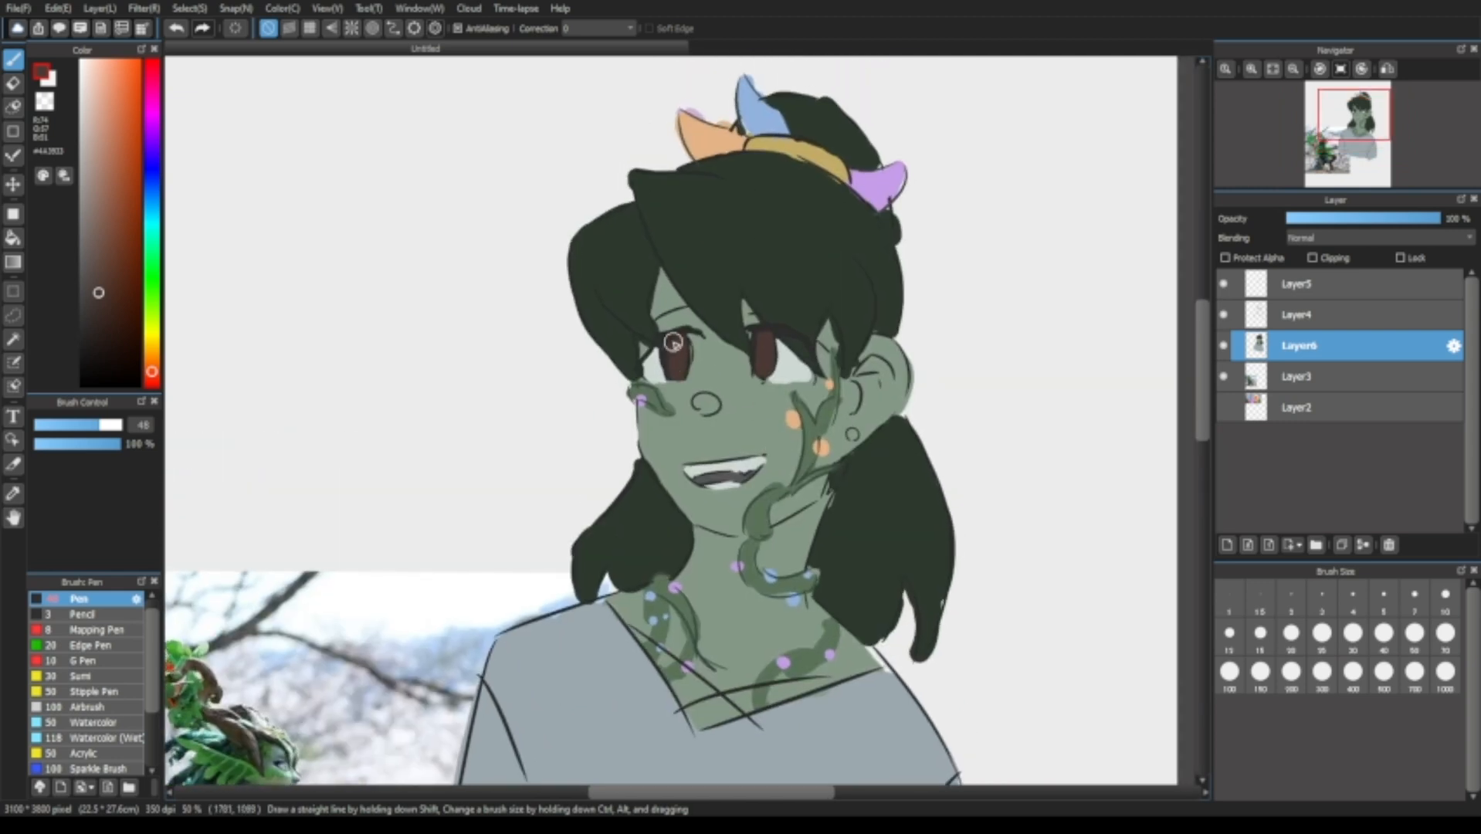
left_click(107, 253)
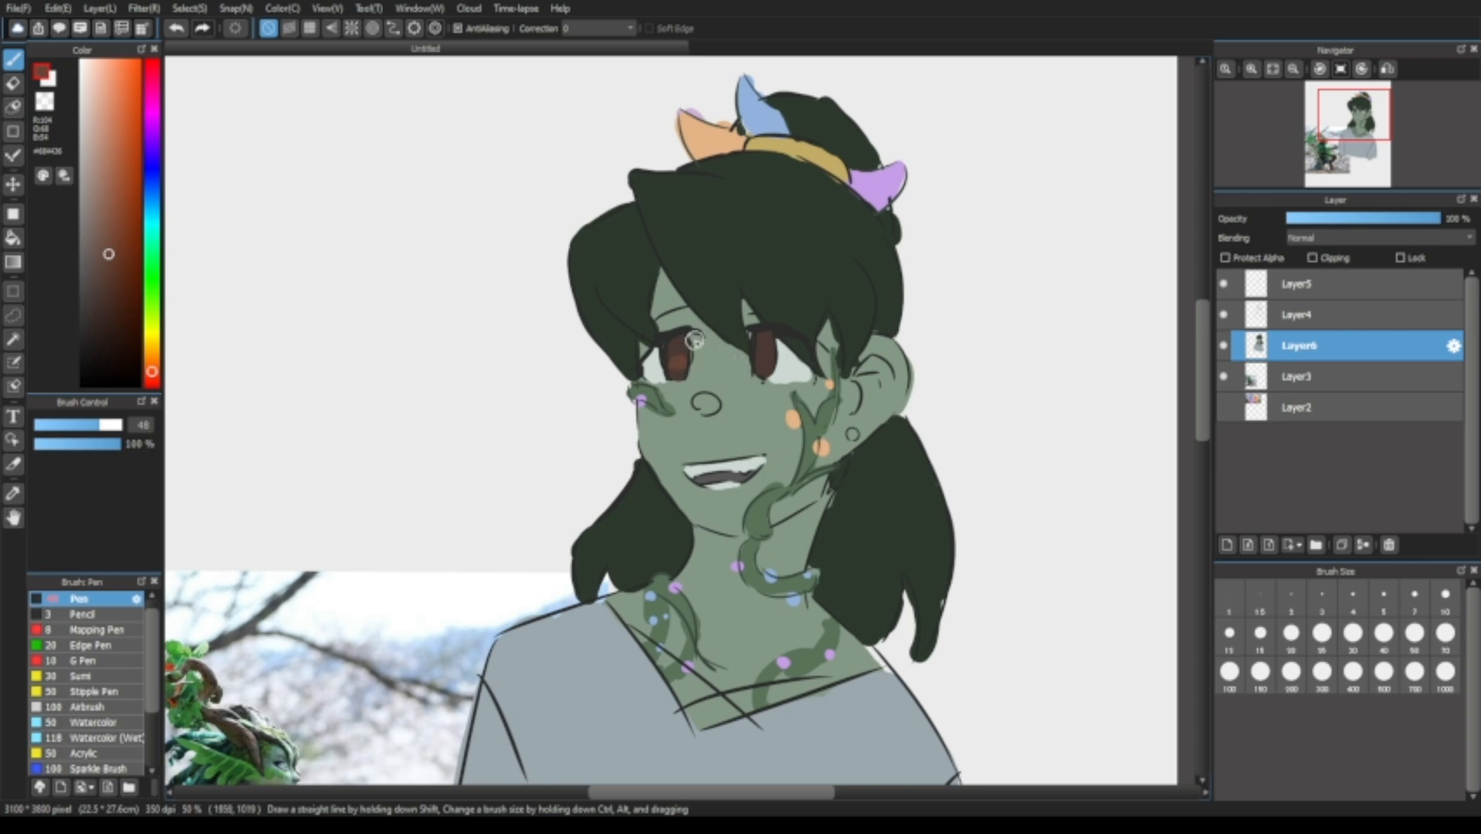
key("ctrl+z")
mouse_move(674, 375)
left_mouse_down()
mouse_move(678, 363)
mouse_move(763, 367)
left_mouse_up()
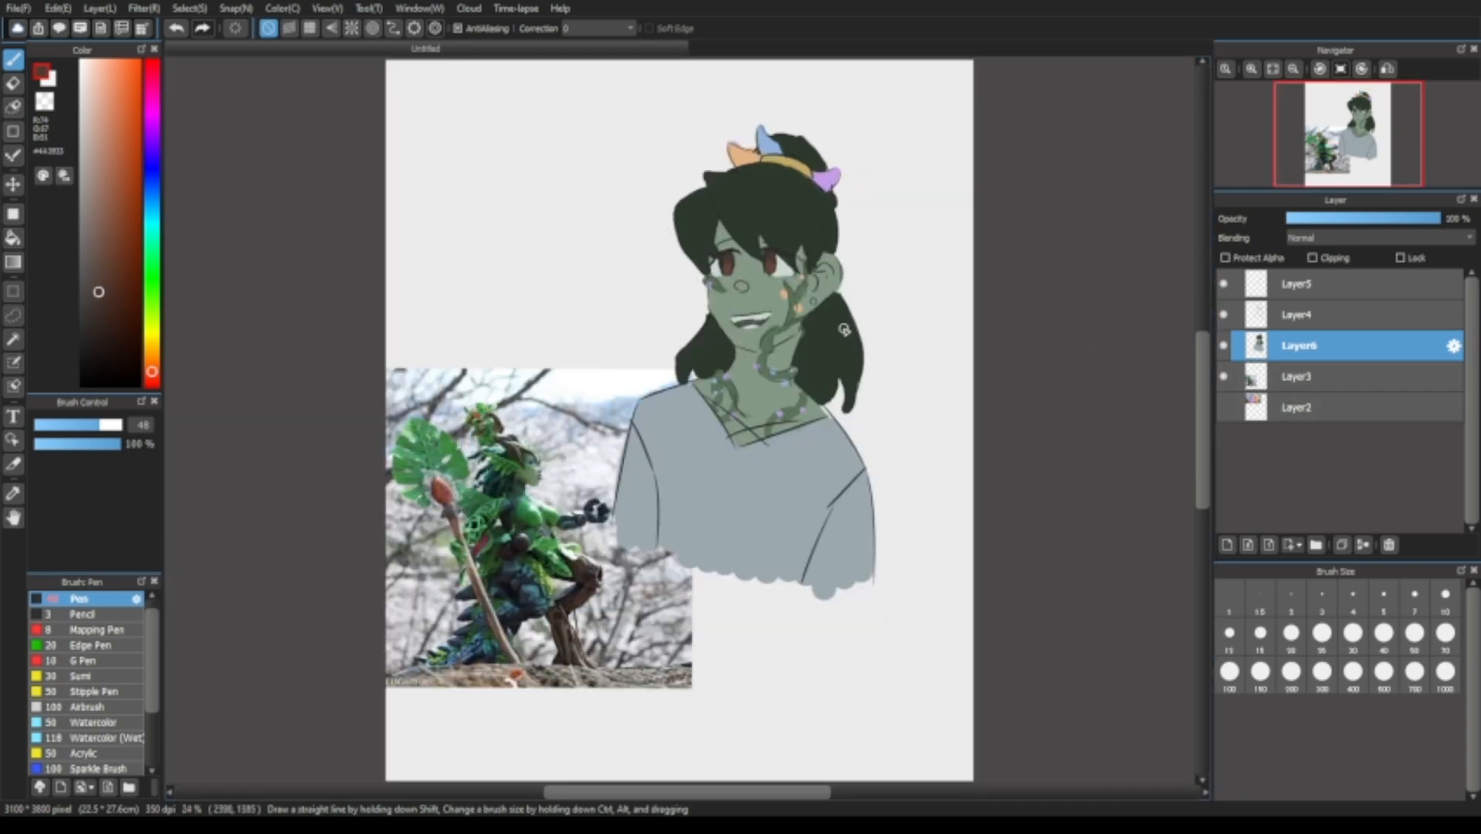
Fill the round earring on the earlobe with dark grey sampled from inside the mouth.
left_click(842, 321, "alt")
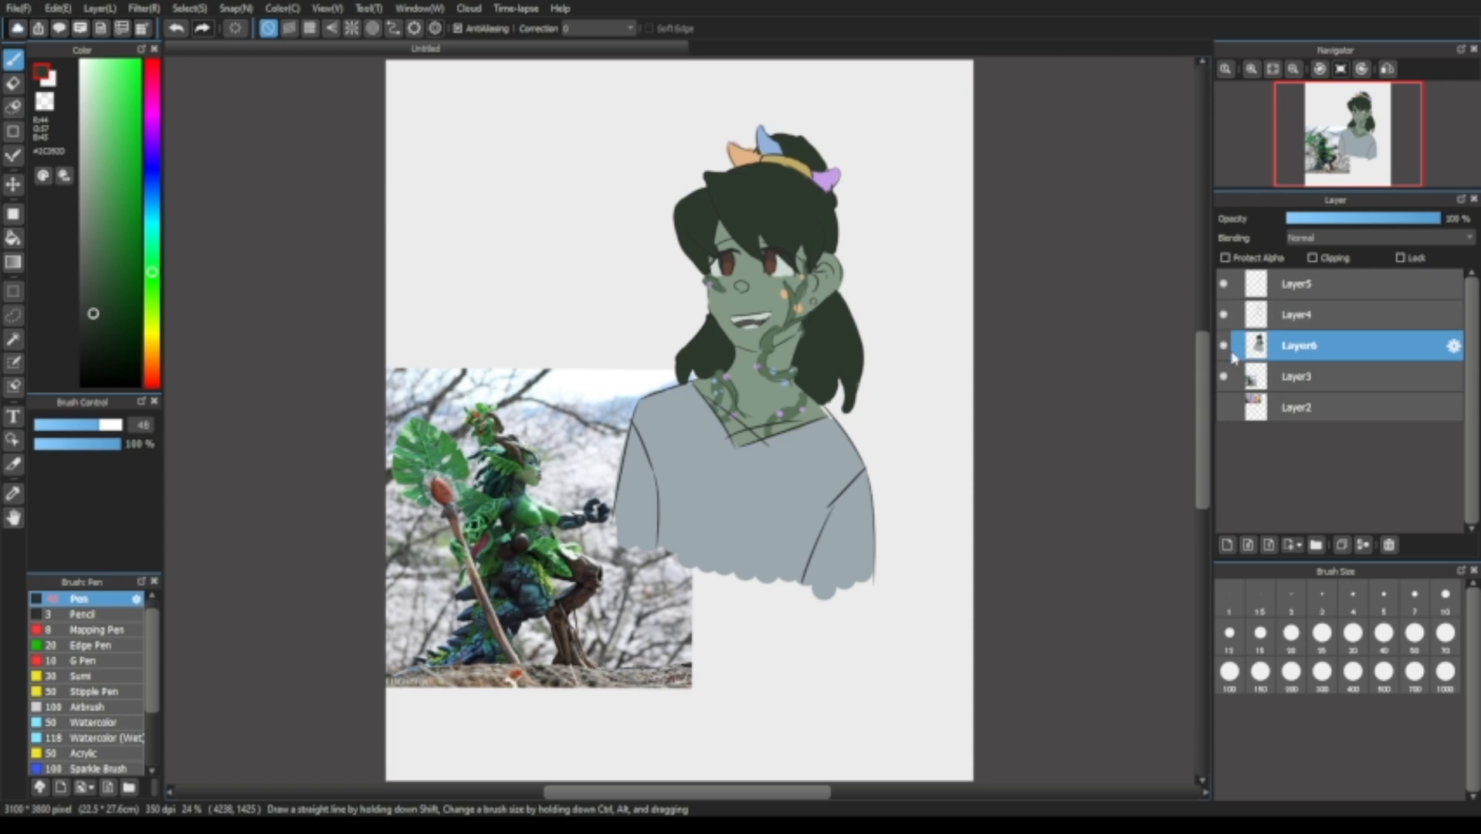
left_click_drag(944, 362, 936, 391)
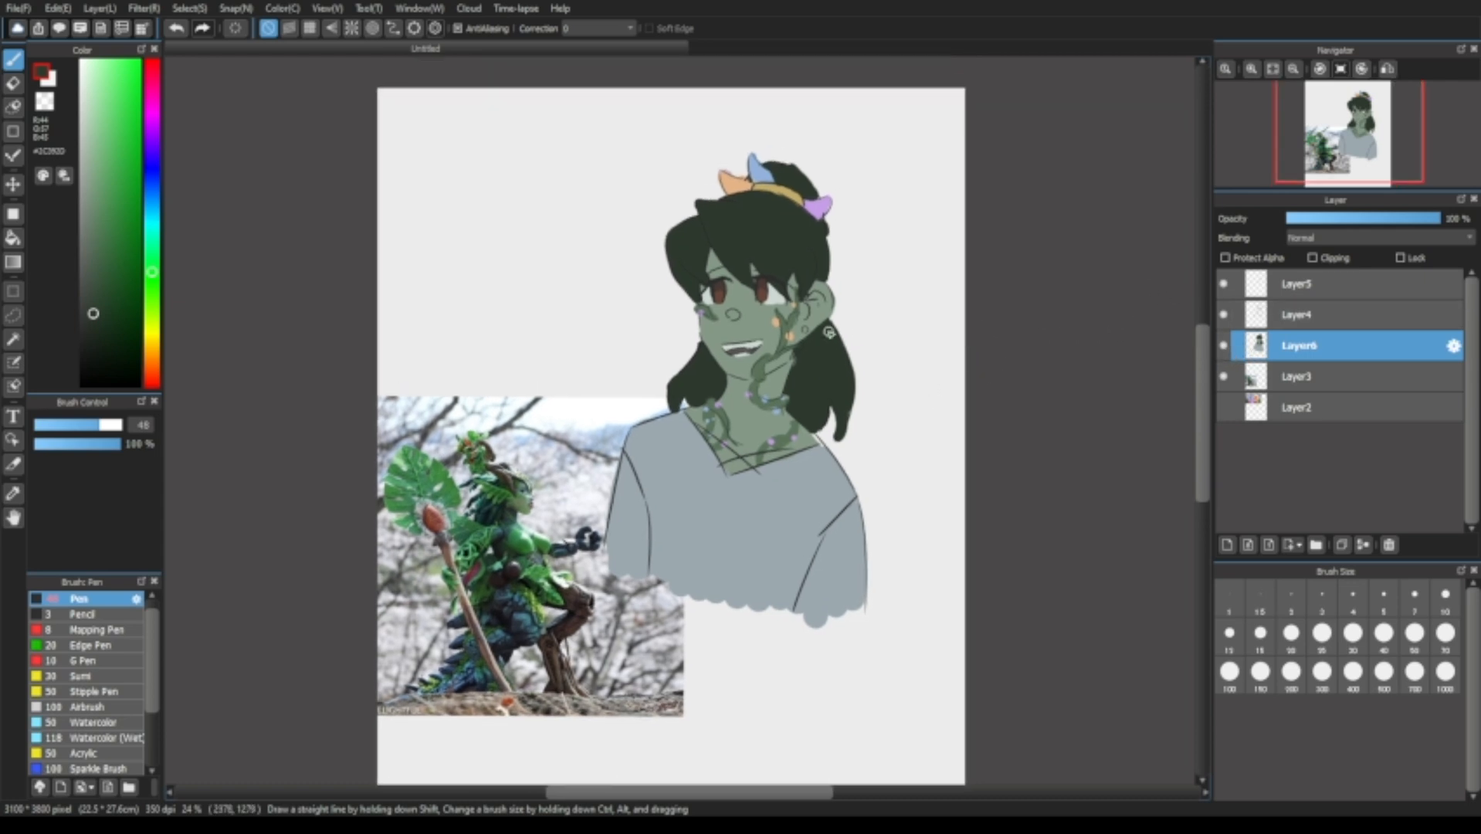
scroll(829, 332, "up", 4)
left_click_drag(866, 321, 888, 393)
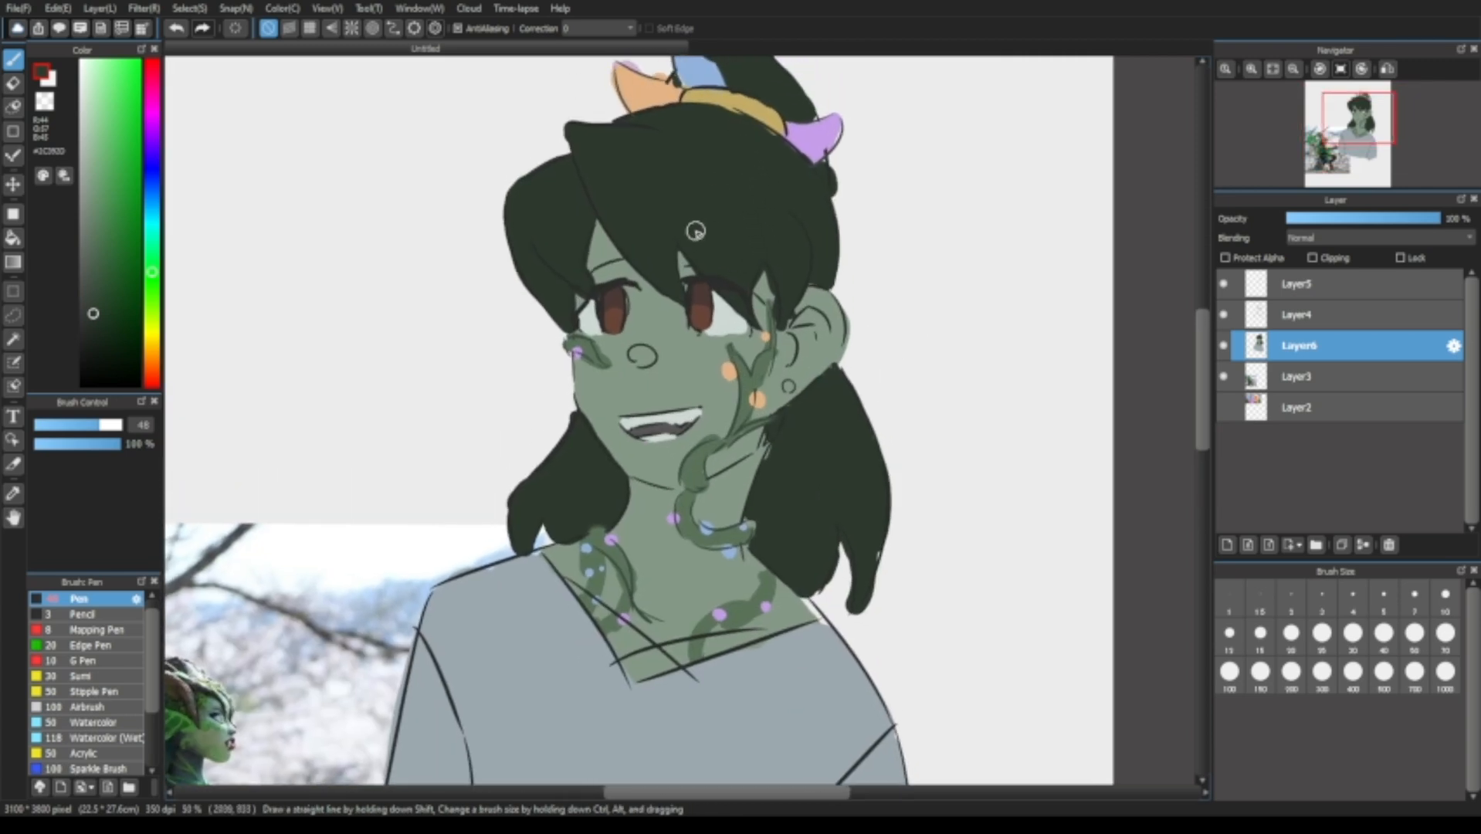
left_click(647, 424, "alt")
left_click(788, 386)
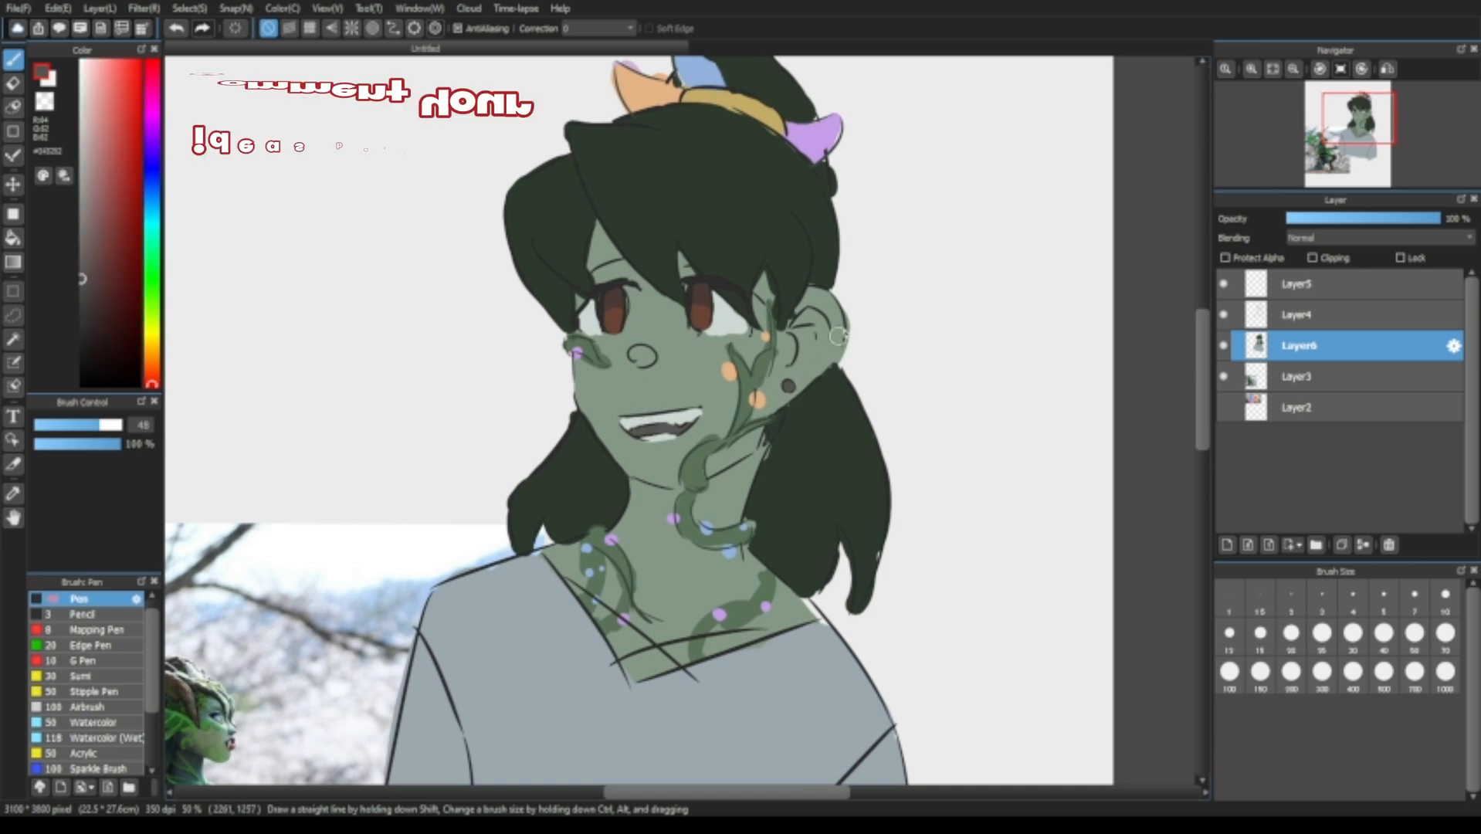
left_click(1272, 71)
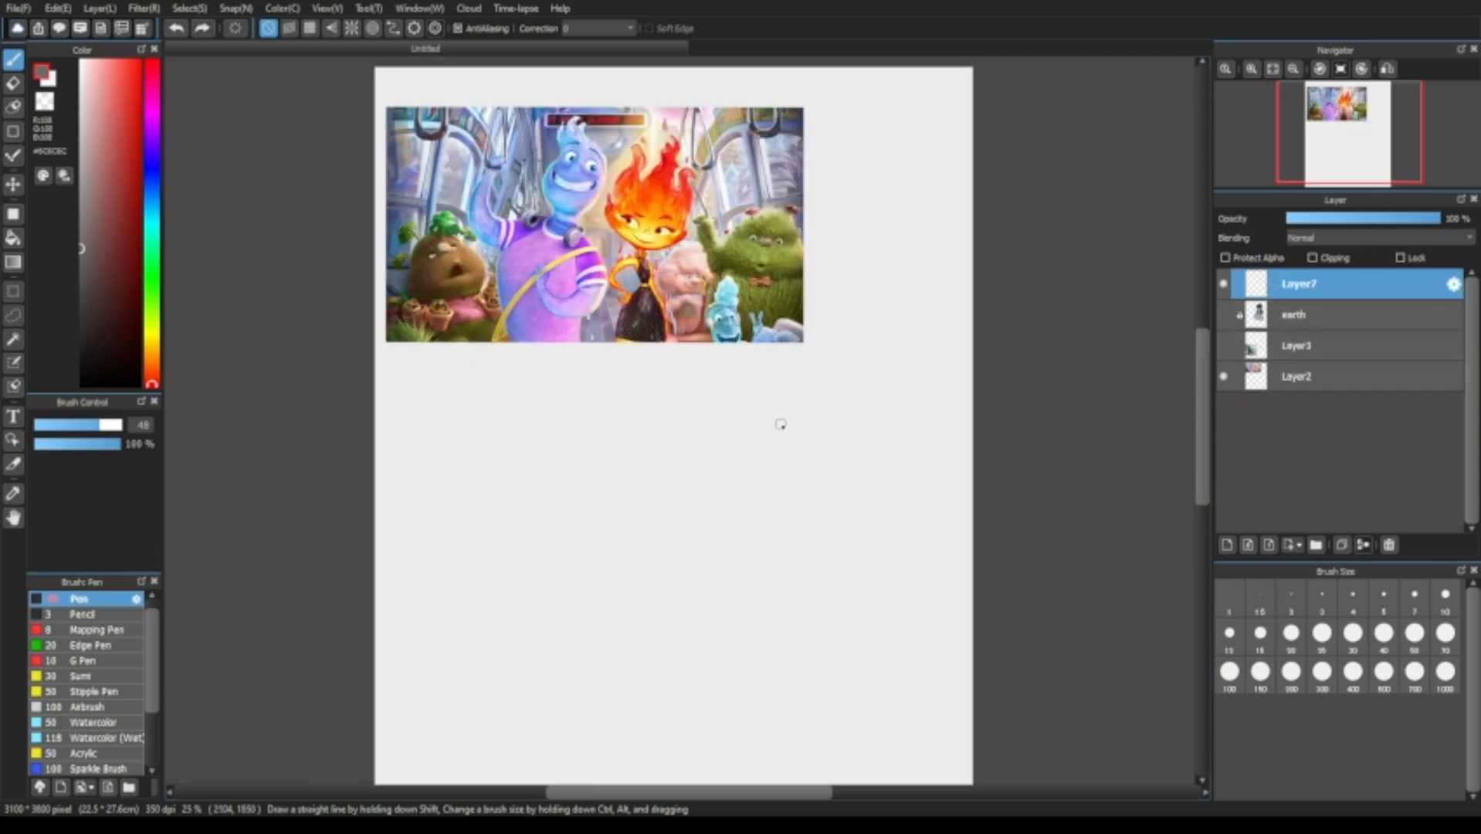
Sketch a loose head circle in grey just below the film reference on Layer7, undoing the first attempts.
mouse_move(785, 431)
left_mouse_down()
mouse_move(781, 399)
mouse_move(795, 417)
left_mouse_up()
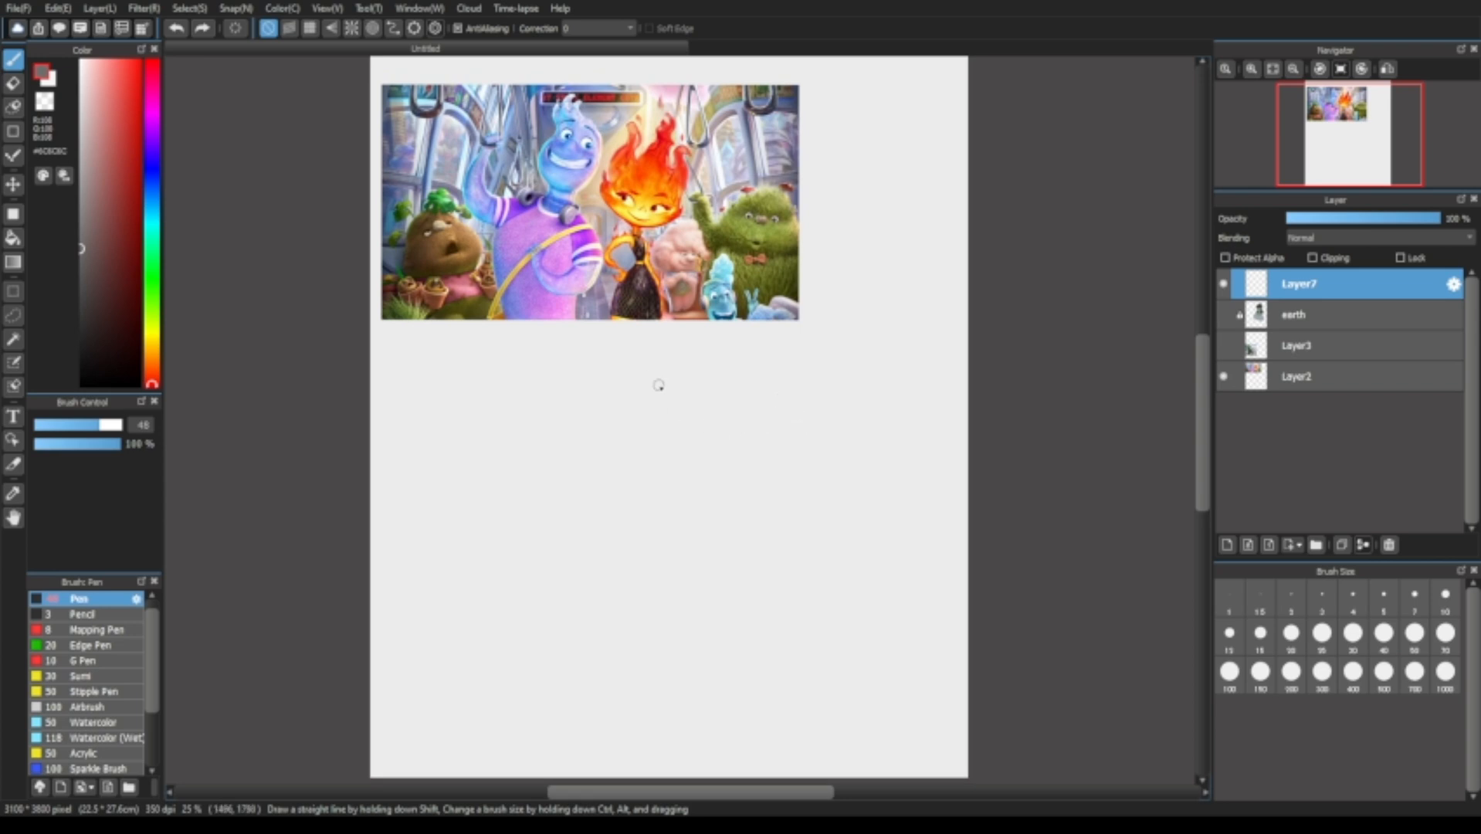
left_click_drag(634, 432, 704, 454)
key("ctrl+z")
mouse_move(611, 363)
left_mouse_down()
mouse_move(661, 462)
mouse_move(707, 467)
left_mouse_up()
key("ctrl+z")
mouse_move(729, 417)
left_mouse_down()
mouse_move(679, 332)
mouse_move(658, 440)
left_mouse_up()
Try a curved centre line down the head circle for a face turned in three-quarter view.
left_click_drag(699, 326, 678, 516)
key("ctrl+z")
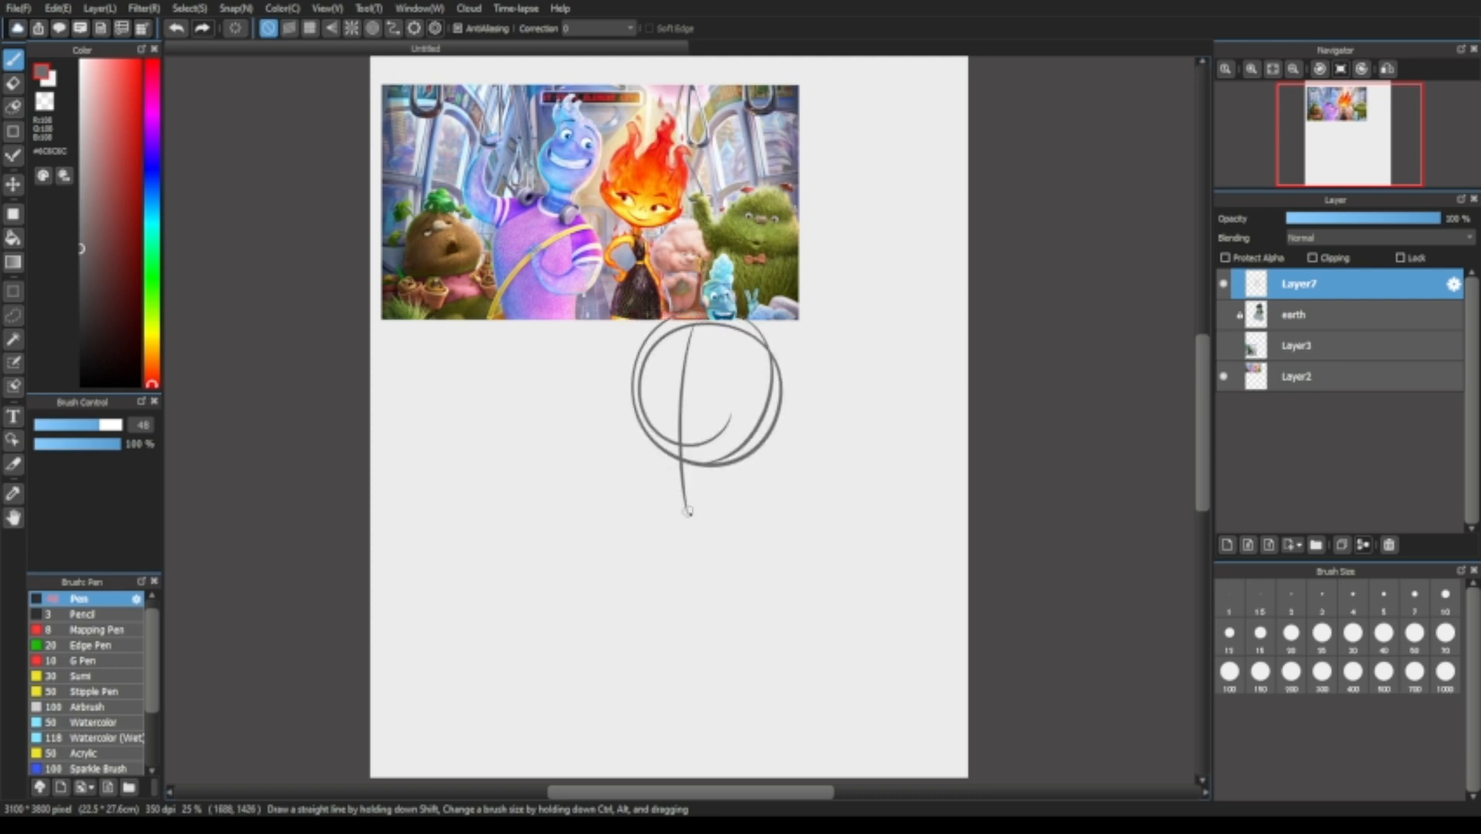
key("ctrl+z")
mouse_move(701, 320)
left_mouse_down()
mouse_move(673, 431)
mouse_move(671, 555)
mouse_move(666, 536)
left_mouse_up()
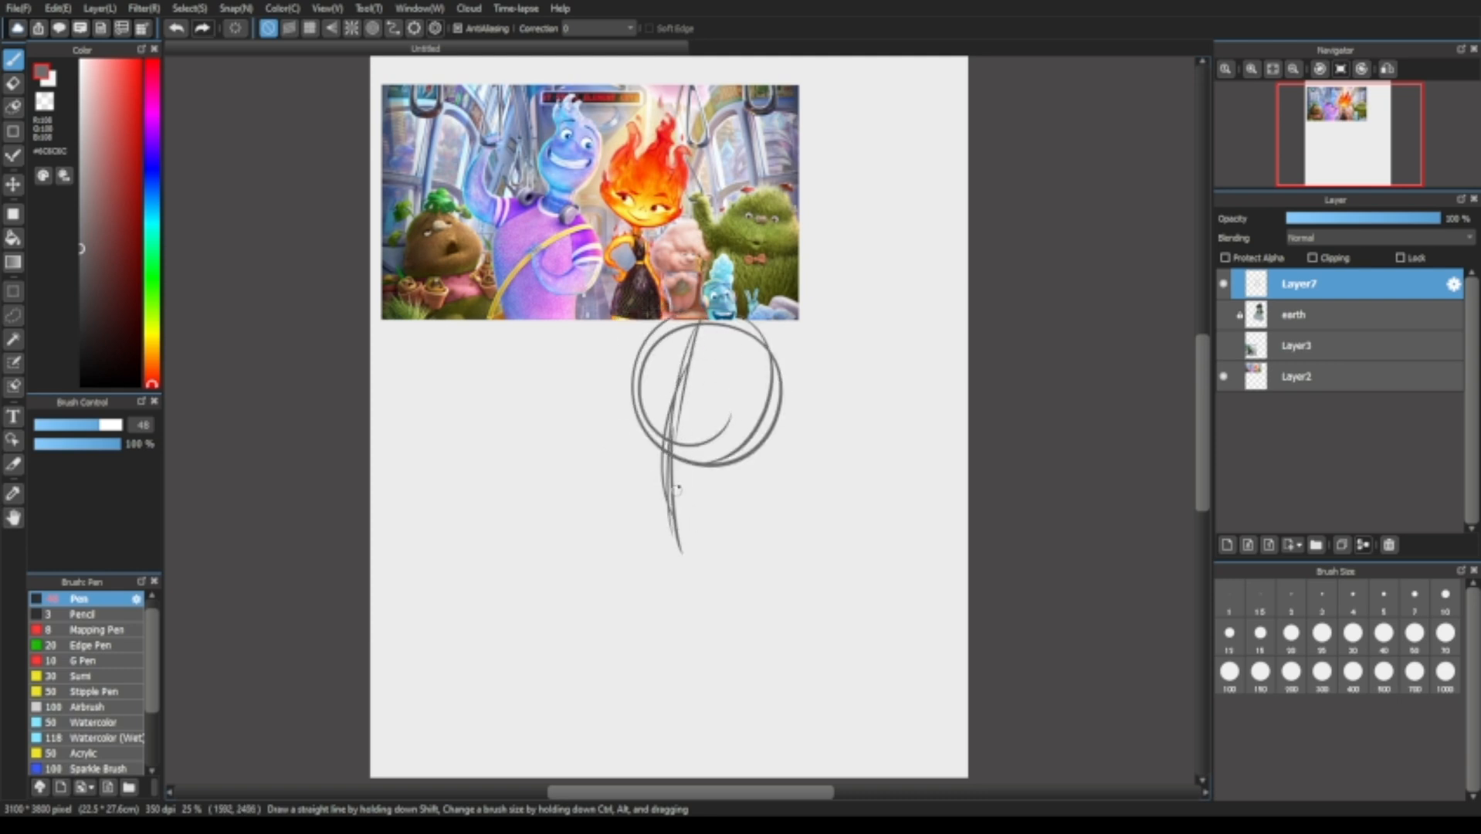
key("ctrl+z")
key("ctrl+z")
mouse_move(699, 320)
left_mouse_down()
mouse_move(669, 456)
mouse_move(684, 550)
left_mouse_up()
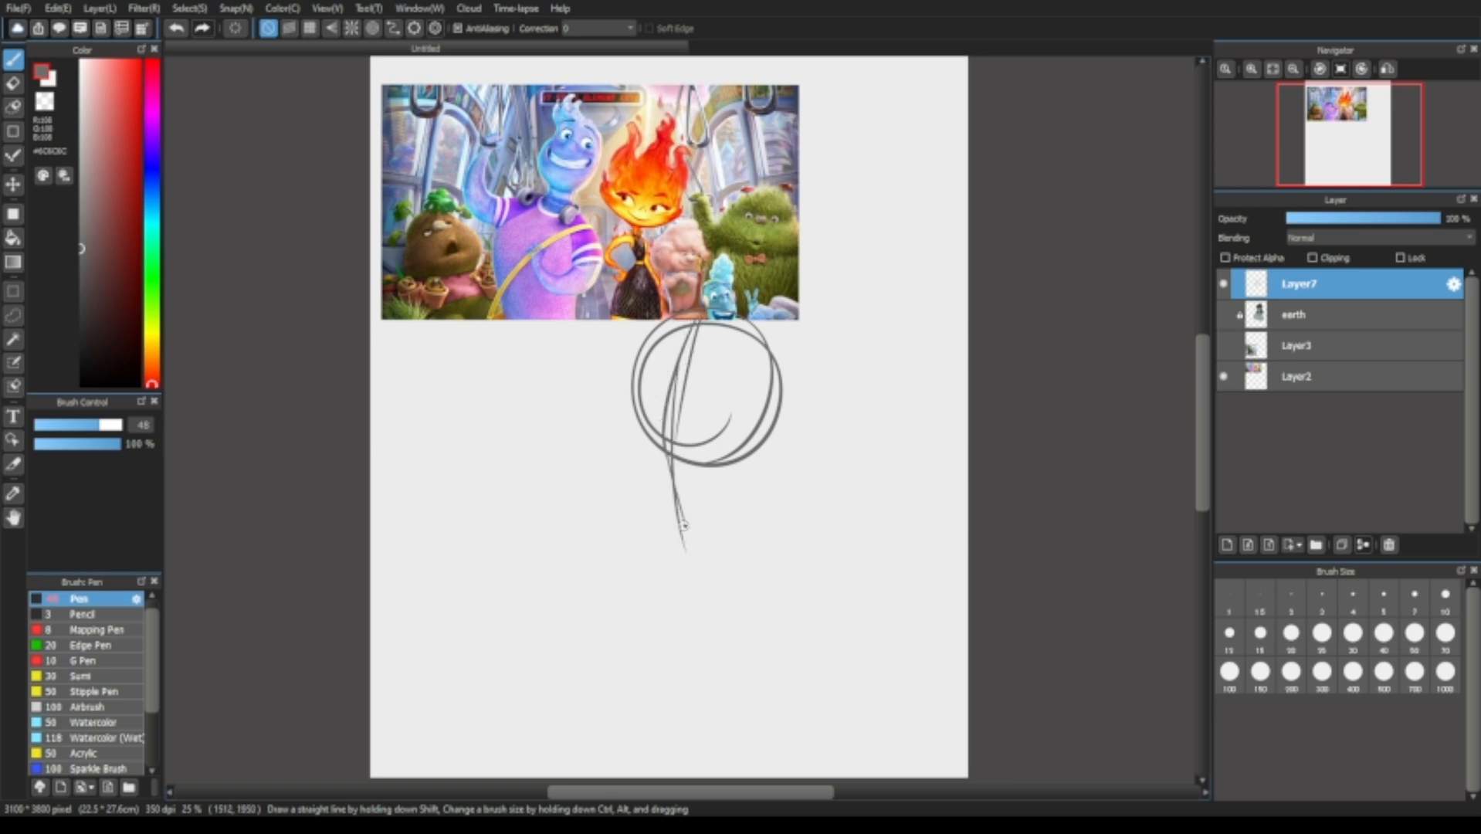
Try to rough in the three-quarter face with its side contour, jaw, eye line and ear.
left_click_drag(640, 349, 637, 463)
key("ctrl+z")
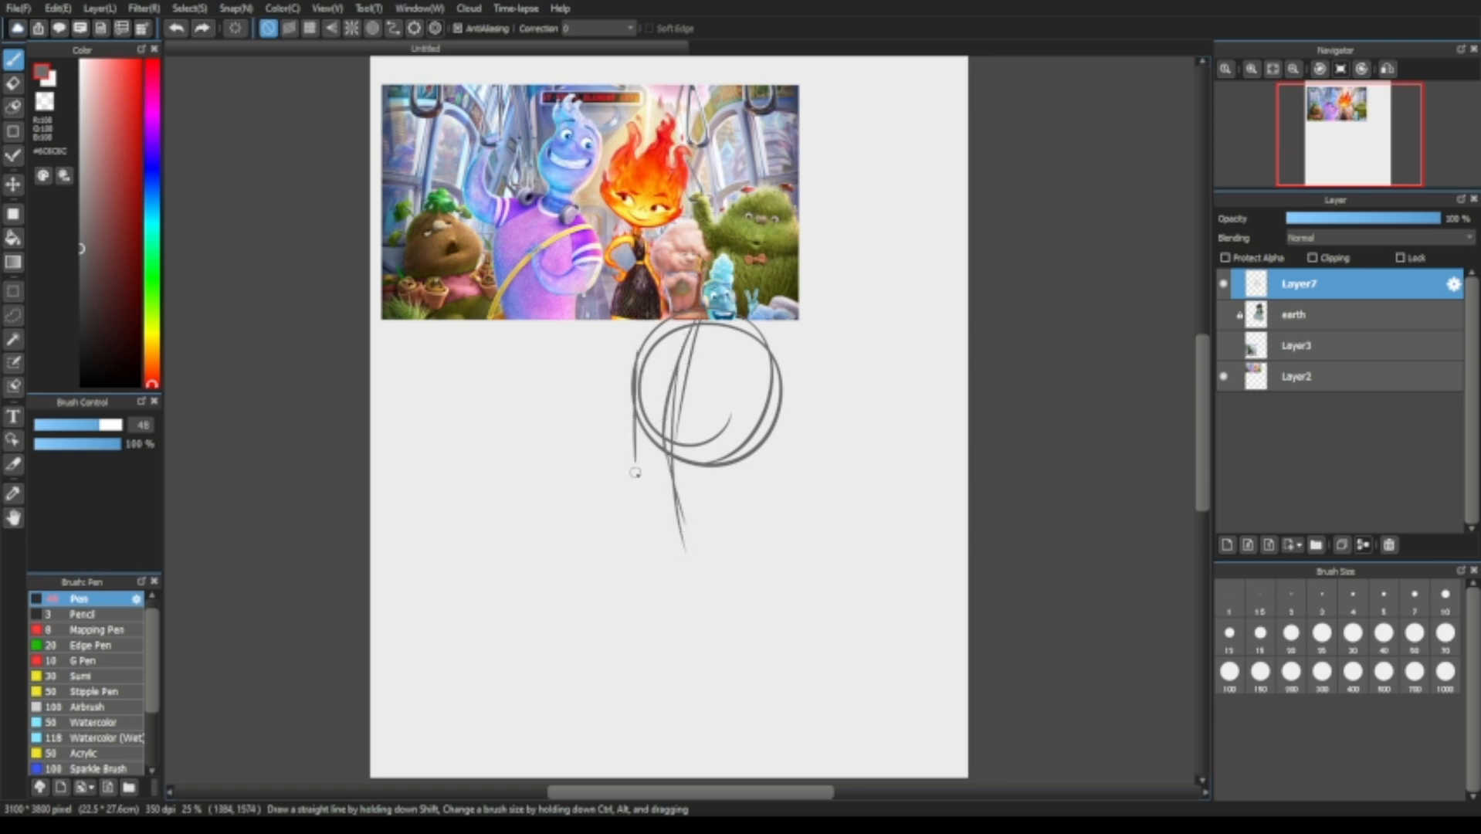
left_click_drag(631, 409, 647, 514)
left_click_drag(635, 480, 676, 533)
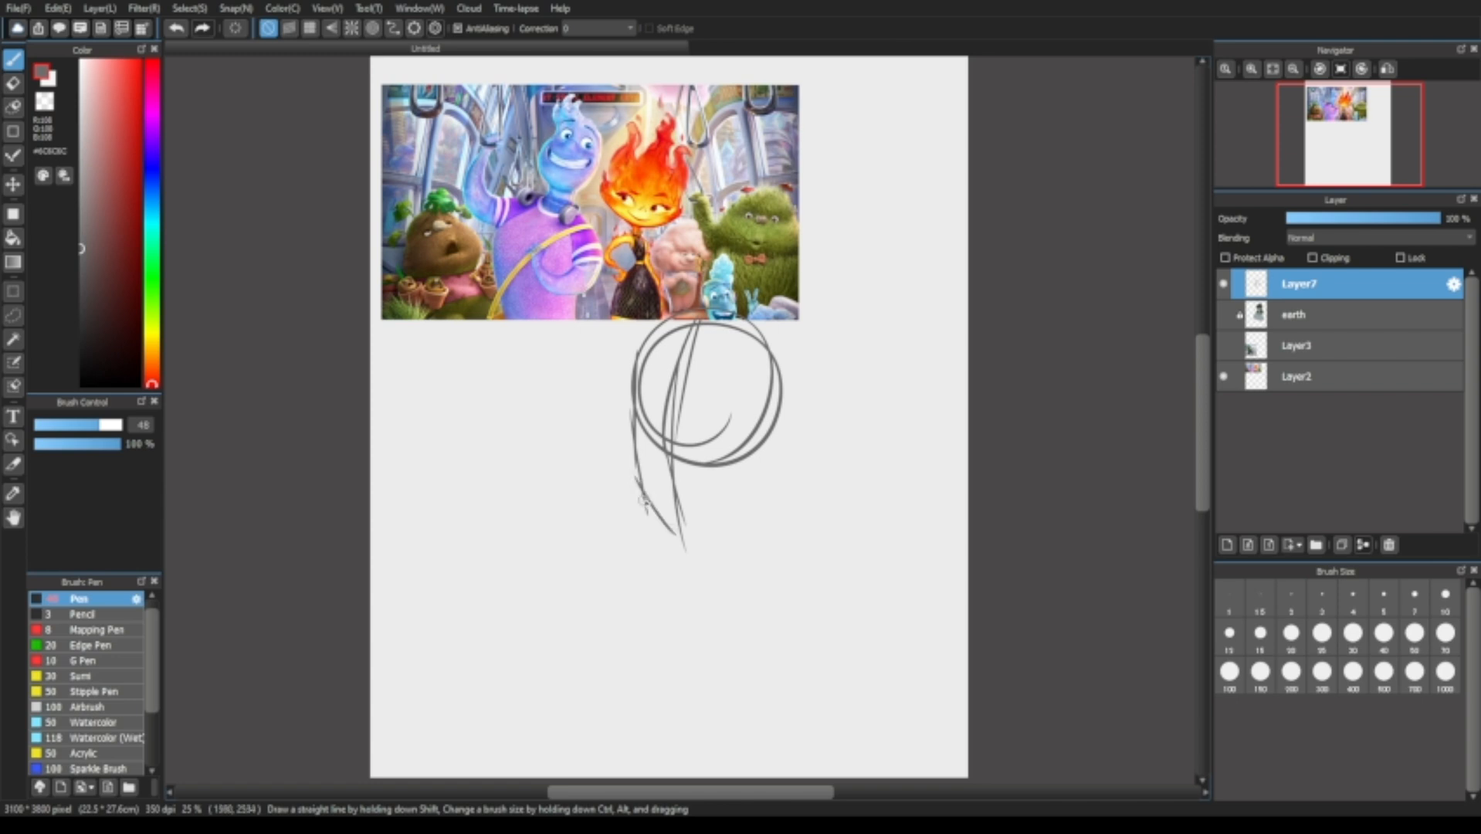
mouse_move(742, 462)
left_mouse_down()
mouse_move(713, 526)
mouse_move(678, 531)
left_mouse_up()
key("ctrl+z")
mouse_move(639, 425)
left_mouse_down()
mouse_move(704, 414)
mouse_move(739, 454)
mouse_move(769, 411)
left_mouse_up()
key("ctrl+z")
key("ctrl+z")
mouse_move(775, 424)
left_mouse_down()
mouse_move(762, 470)
mouse_move(767, 457)
mouse_move(742, 483)
mouse_move(743, 441)
left_mouse_up()
key("ctrl+z")
key("ctrl+z")
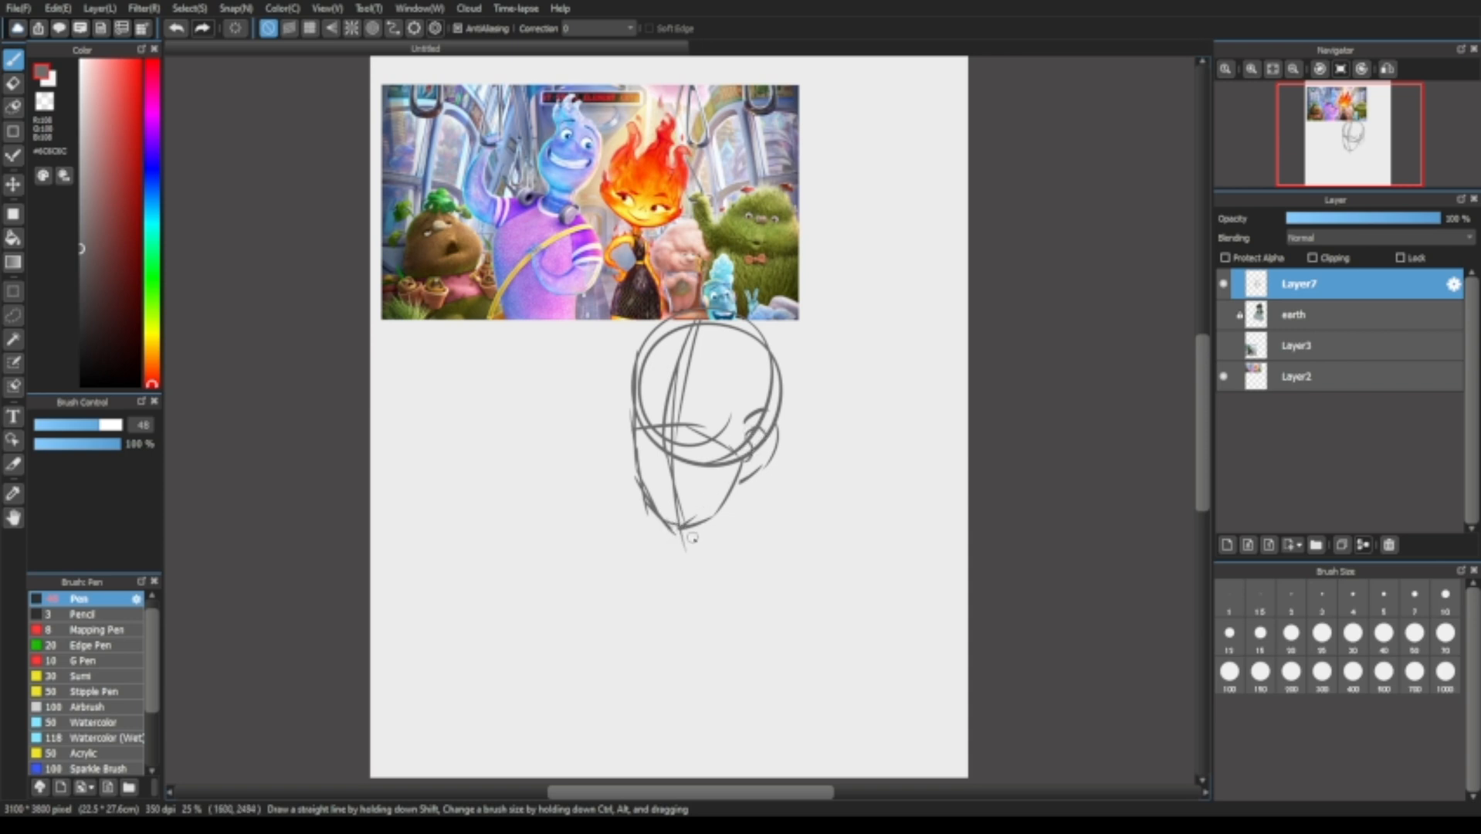
Try neck and shoulder lines below the jaw of the three-quarter head.
left_click_drag(677, 528, 661, 554)
key("ctrl+z")
left_click_drag(762, 479, 737, 524)
mouse_move(741, 513)
left_mouse_down()
mouse_move(749, 564)
mouse_move(801, 604)
left_mouse_up()
Undo the whole three-quarter face construction back to the plain head circle.
key("ctrl+z")
key("ctrl+z")
key("ctrl+z")
key("ctrl+z")
key("ctrl+z")
key("ctrl+z")
key("ctrl+z")
key("ctrl+z")
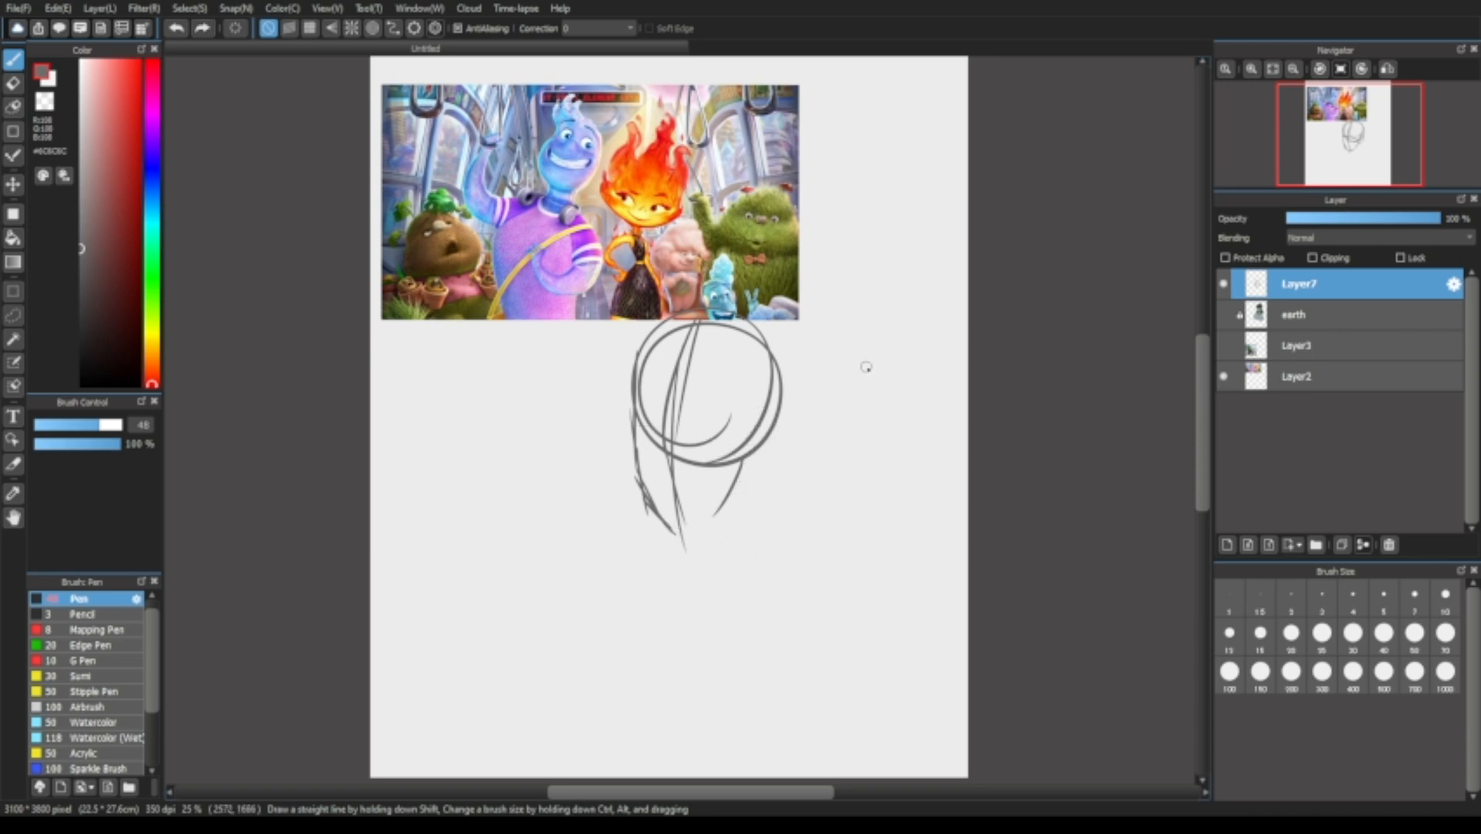
key("ctrl+z")
key("ctrl+z")
key("ctrl+z")
key("ctrl+z")
key("ctrl+z")
key("ctrl+z")
key("ctrl+z")
key("ctrl+z")
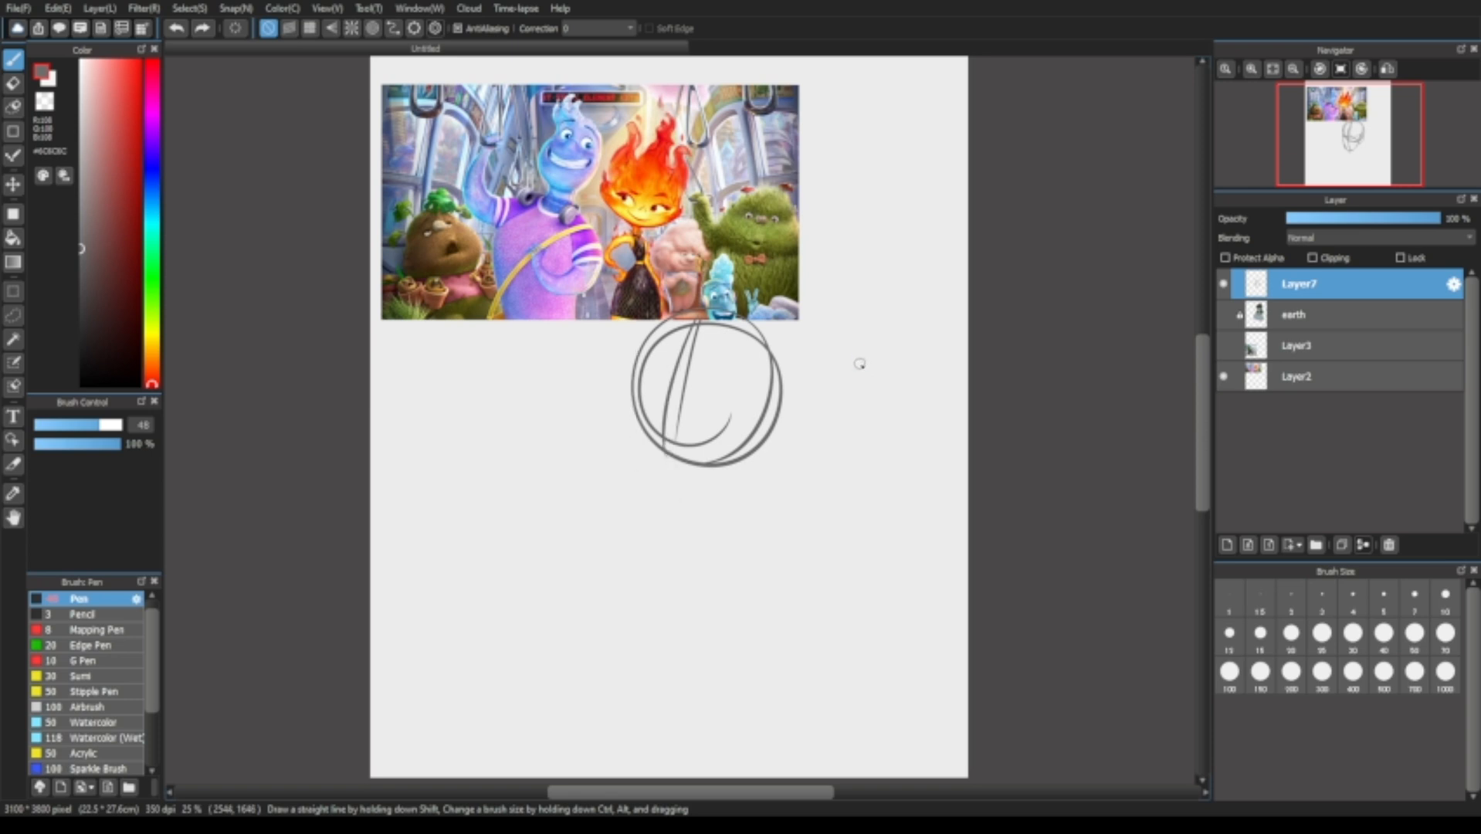
key("ctrl+z")
key("ctrl+z")
left_click_drag(704, 325, 728, 486)
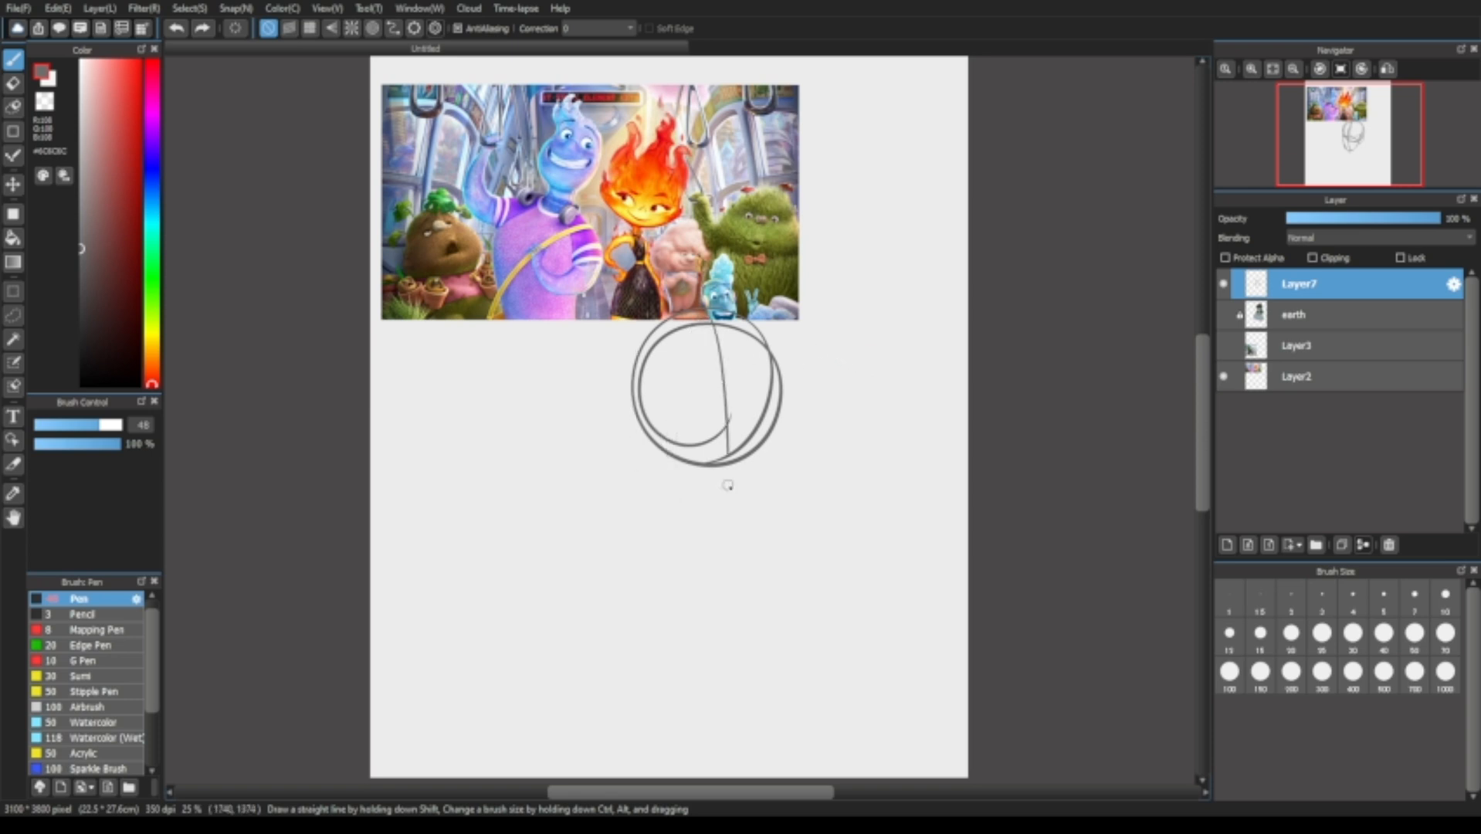
key("ctrl+z")
left_click_drag(704, 324, 722, 525)
key("ctrl+z")
left_click_drag(730, 349, 734, 573)
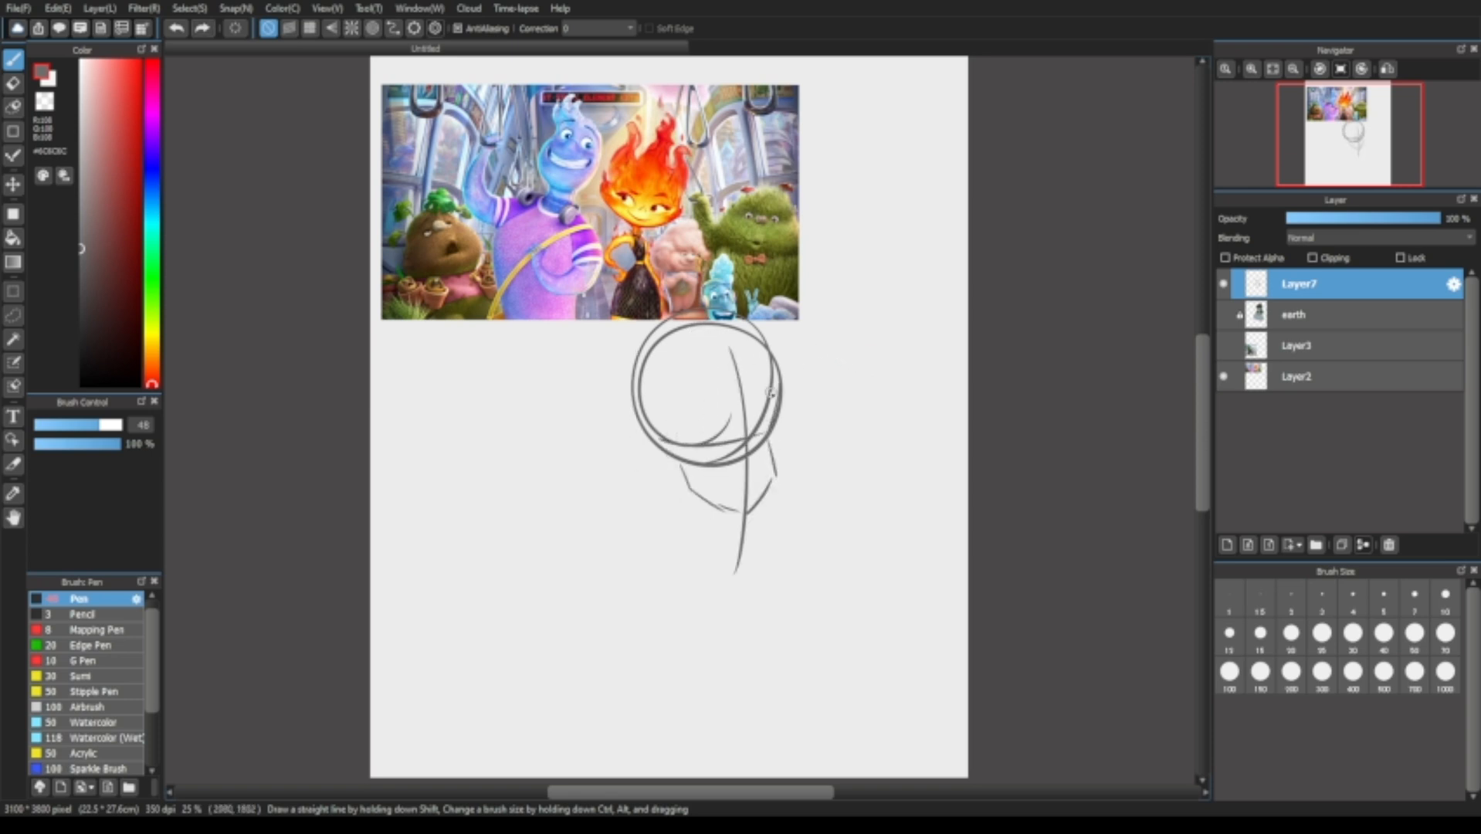
key("ctrl+z")
left_click_drag(709, 318, 712, 506)
key("ctrl+z")
key("ctrl+z")
Draw a nearly straight centre line and a horizontal eye line, and taper both face sides down to a chin.
left_click_drag(701, 323, 720, 554)
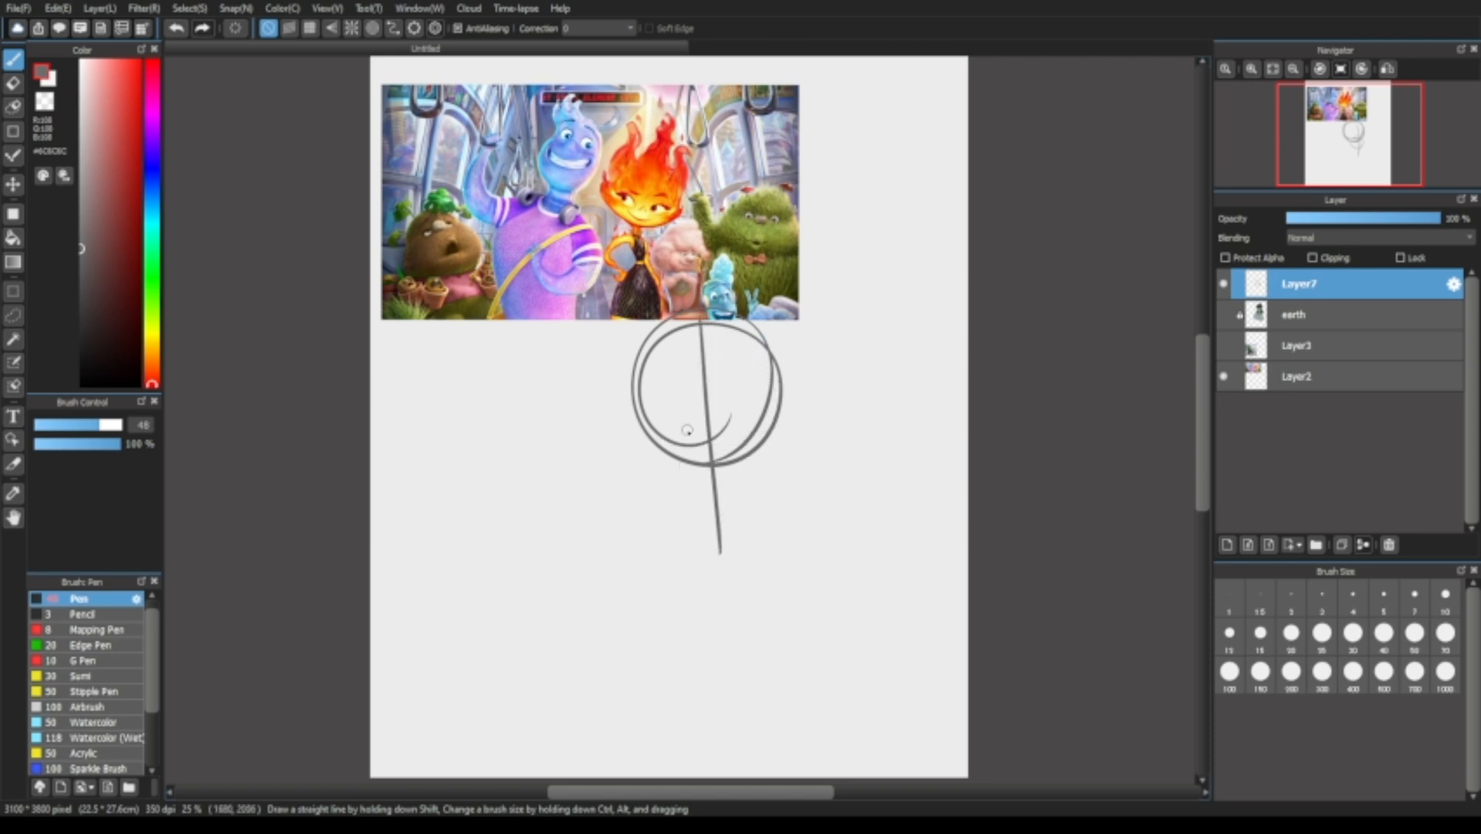
left_click_drag(645, 433, 770, 437)
key("ctrl+z")
left_click_drag(634, 384, 709, 527)
left_click_drag(780, 384, 725, 527)
Sketch both sides of the neck below the jaw and a sloping shoulder line on each side.
left_click_drag(689, 524, 674, 555)
mouse_move(740, 524)
left_mouse_down()
mouse_move(748, 574)
mouse_move(571, 580)
left_mouse_up()
key("ctrl+z")
left_click_drag(669, 558, 592, 574)
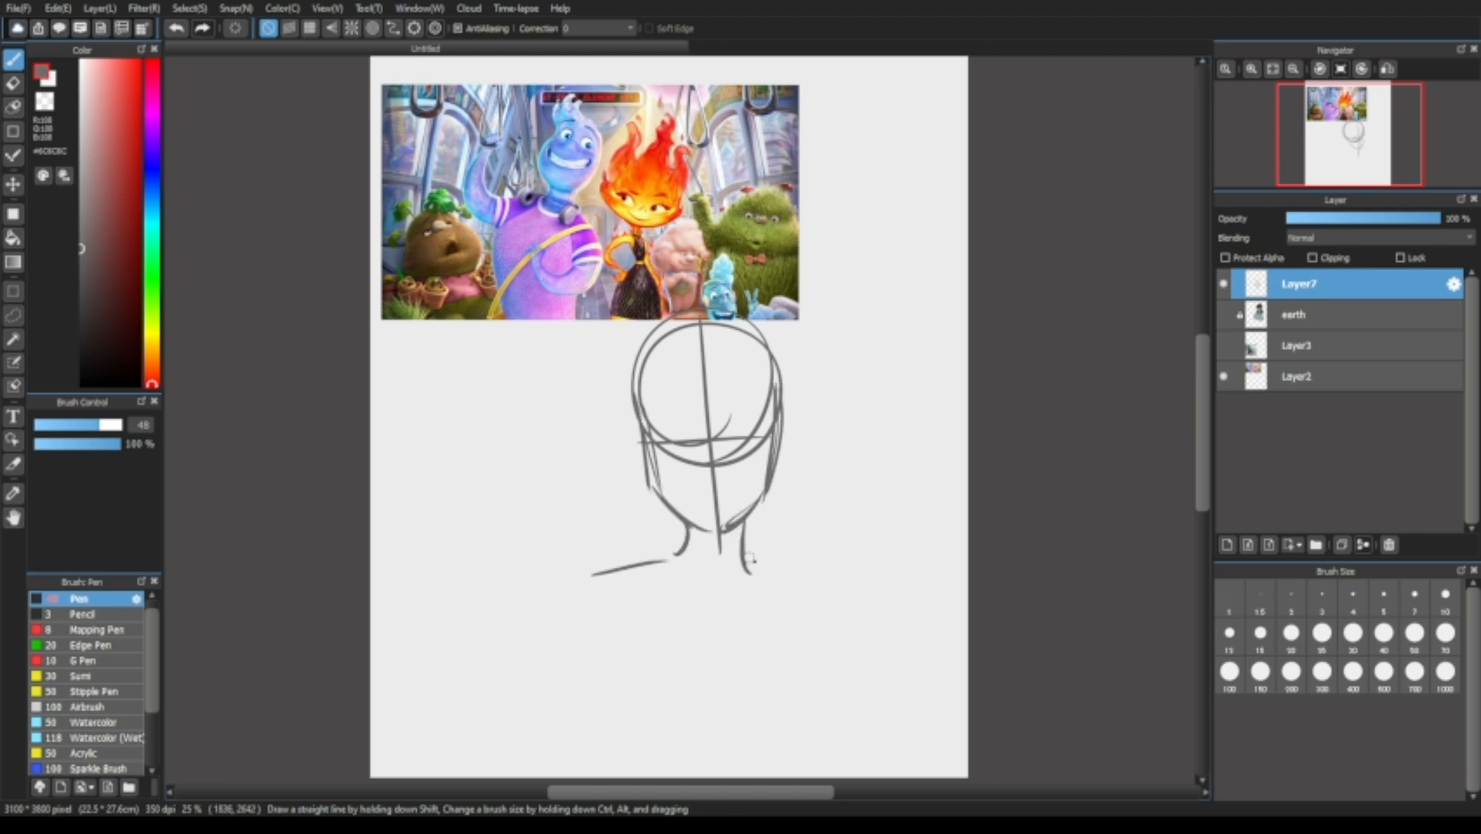
left_click_drag(754, 567, 824, 630)
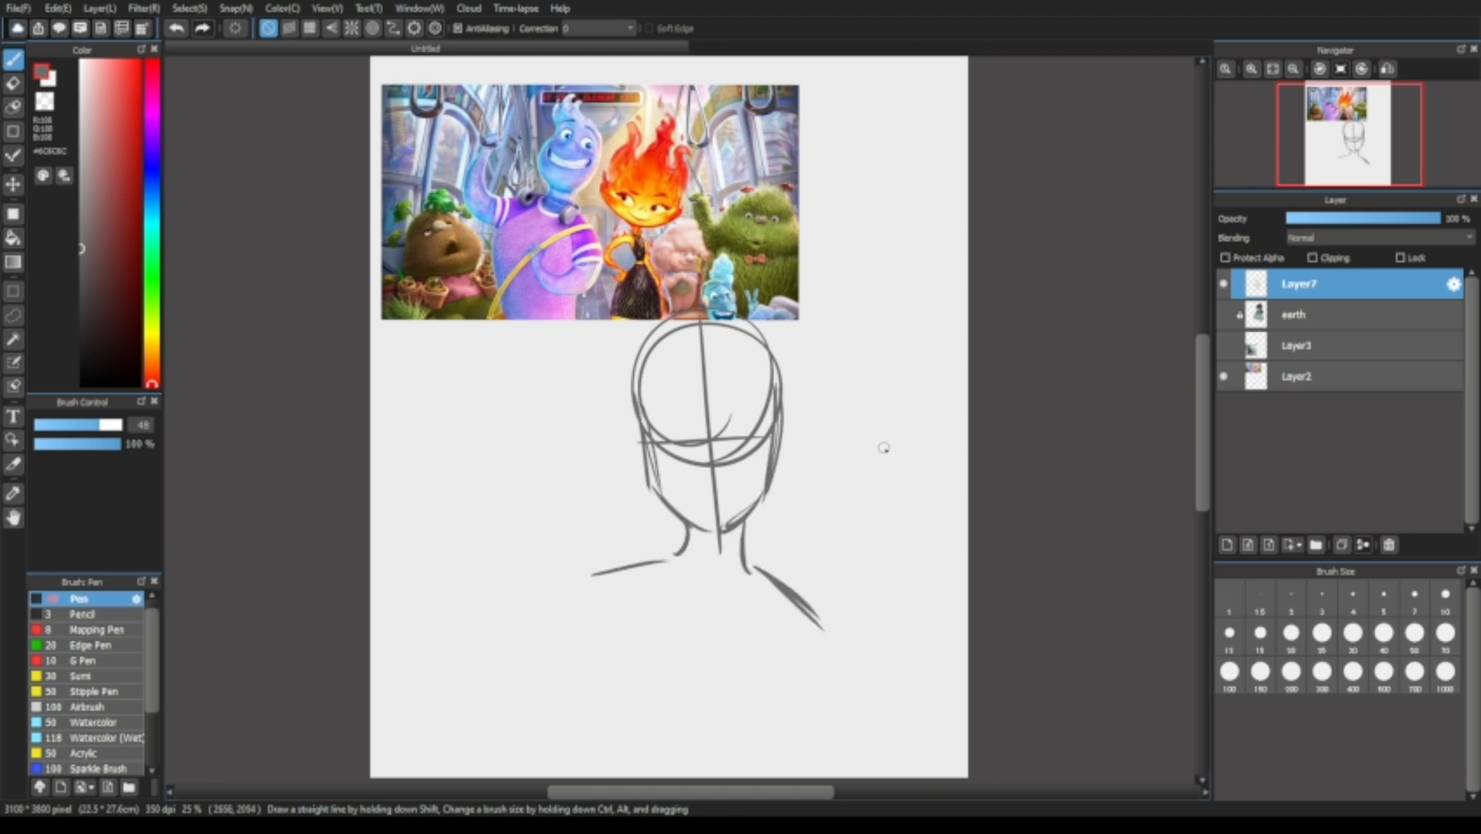
Sketch an oval shoulder joint beneath the outer end of each shoulder line.
left_click_drag(890, 526, 881, 486)
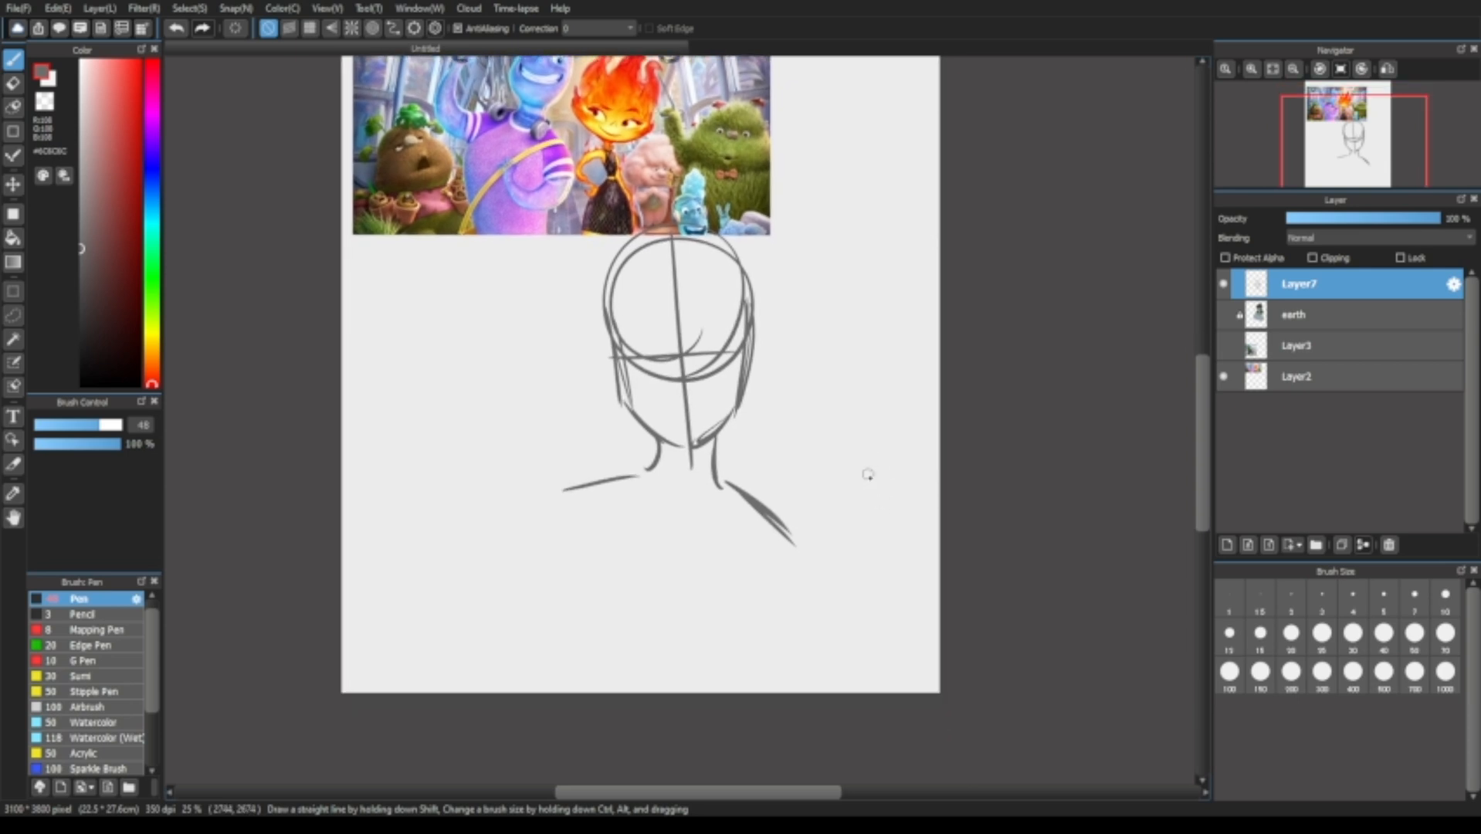
mouse_move(576, 515)
left_mouse_down()
mouse_move(571, 545)
mouse_move(589, 541)
left_mouse_up()
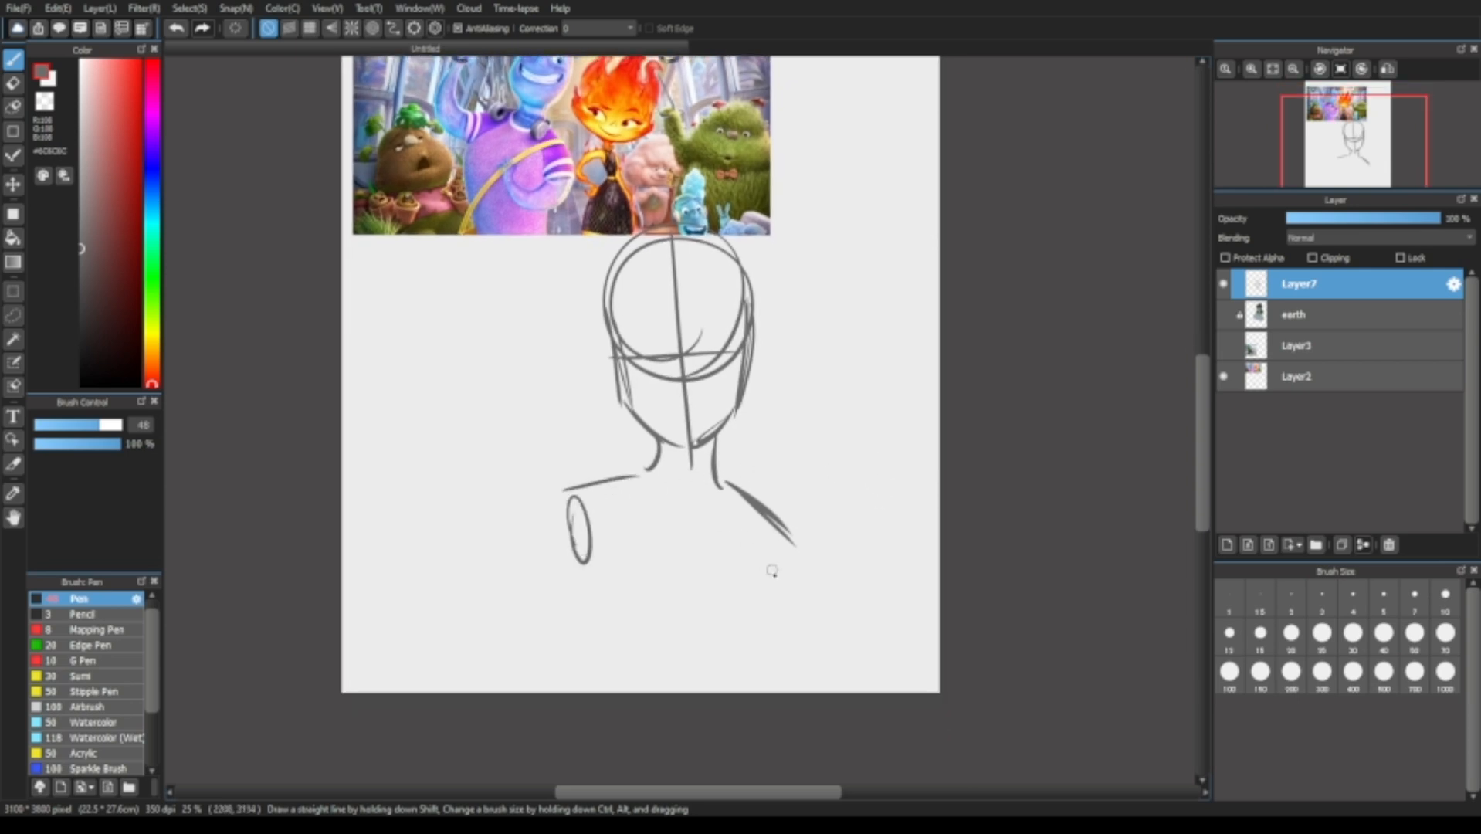
mouse_move(776, 590)
left_mouse_down()
mouse_move(784, 541)
mouse_move(765, 606)
left_mouse_up()
Draw the torso sides tapering down from both shoulder ovals to a shallow curved lower edge, and strengthen both sides.
left_click_drag(577, 563, 601, 633)
key("ctrl+z")
mouse_move(578, 546)
left_mouse_down()
mouse_move(590, 596)
mouse_move(657, 662)
left_mouse_up()
mouse_move(766, 606)
left_mouse_down()
mouse_move(743, 656)
mouse_move(660, 663)
mouse_move(731, 657)
left_mouse_up()
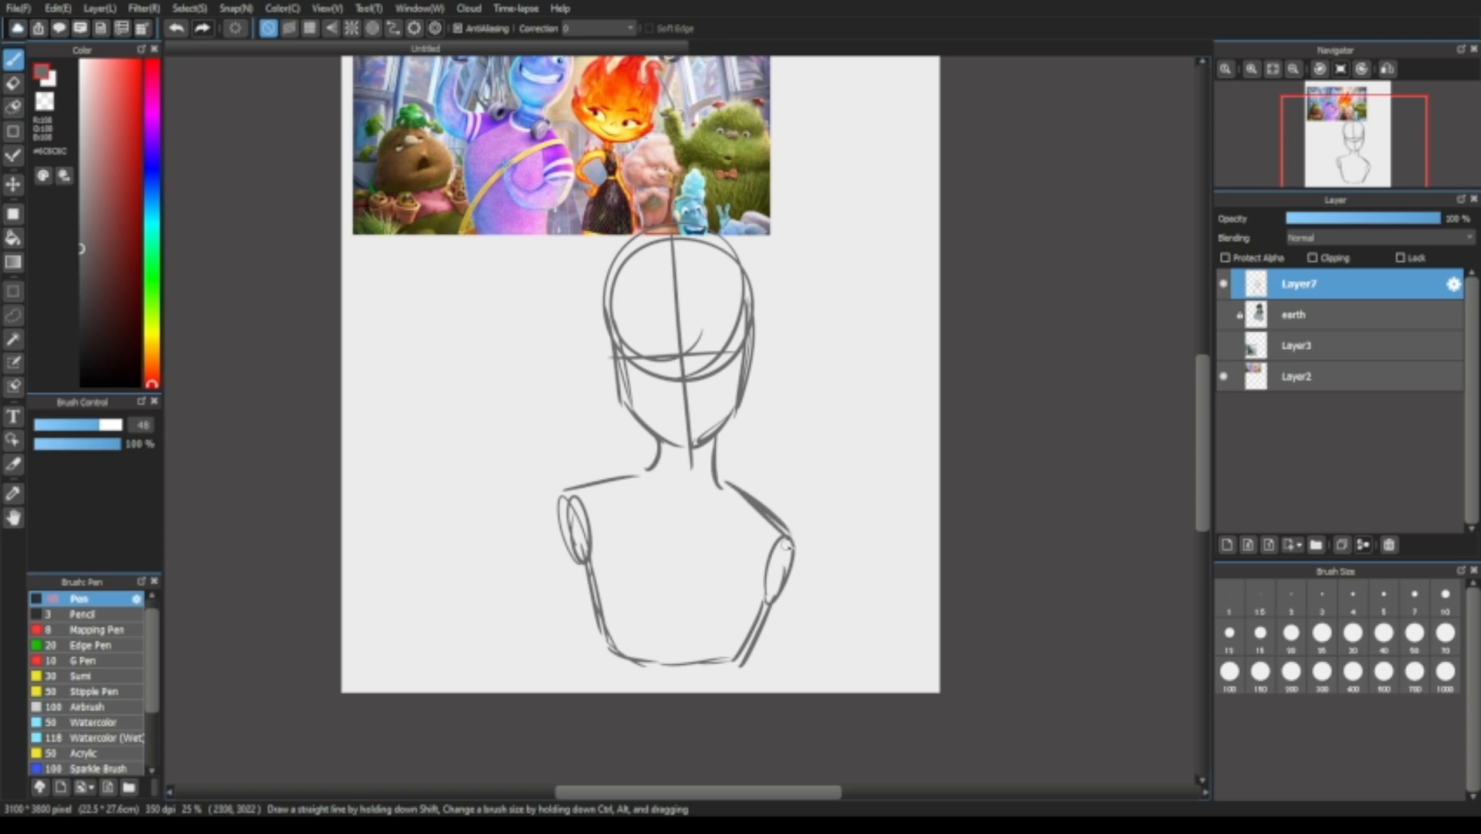
left_click_drag(786, 552, 743, 644)
key("ctrl+z")
left_click_drag(780, 567, 744, 652)
mouse_move(589, 564)
left_mouse_down()
mouse_move(621, 665)
mouse_move(700, 662)
left_mouse_up()
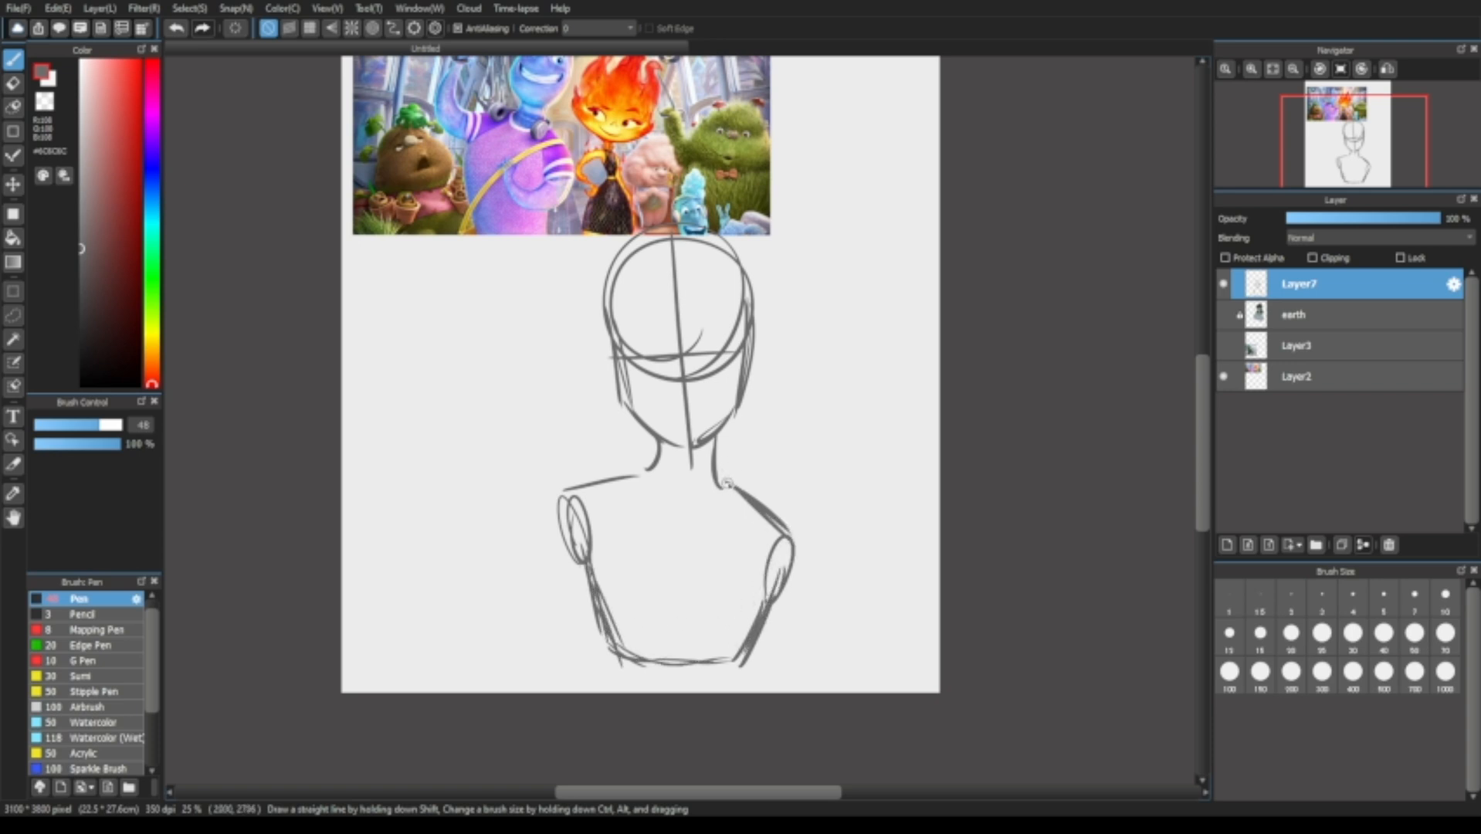
Draw a rounded ear on each side of the head, starting at the eye line.
left_click_drag(612, 346, 595, 372)
left_click_drag(588, 353, 615, 395)
mouse_move(747, 357)
left_mouse_down()
mouse_move(768, 380)
mouse_move(746, 408)
mouse_move(769, 381)
left_mouse_up()
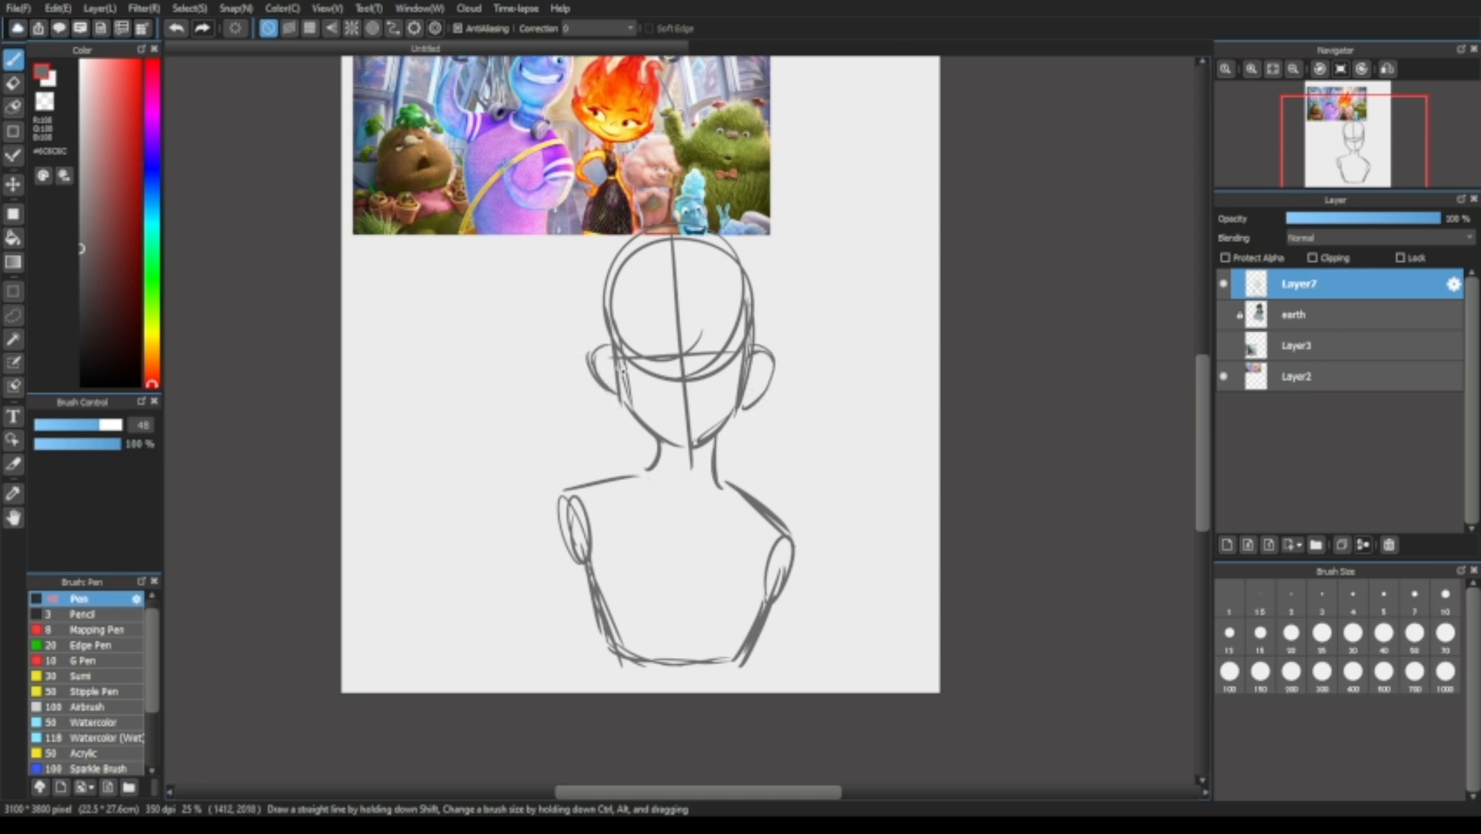
left_click_drag(658, 288, 675, 421)
mouse_move(474, 201)
left_mouse_down()
mouse_move(498, 292)
mouse_move(580, 301)
left_mouse_up()
key("ctrl+z")
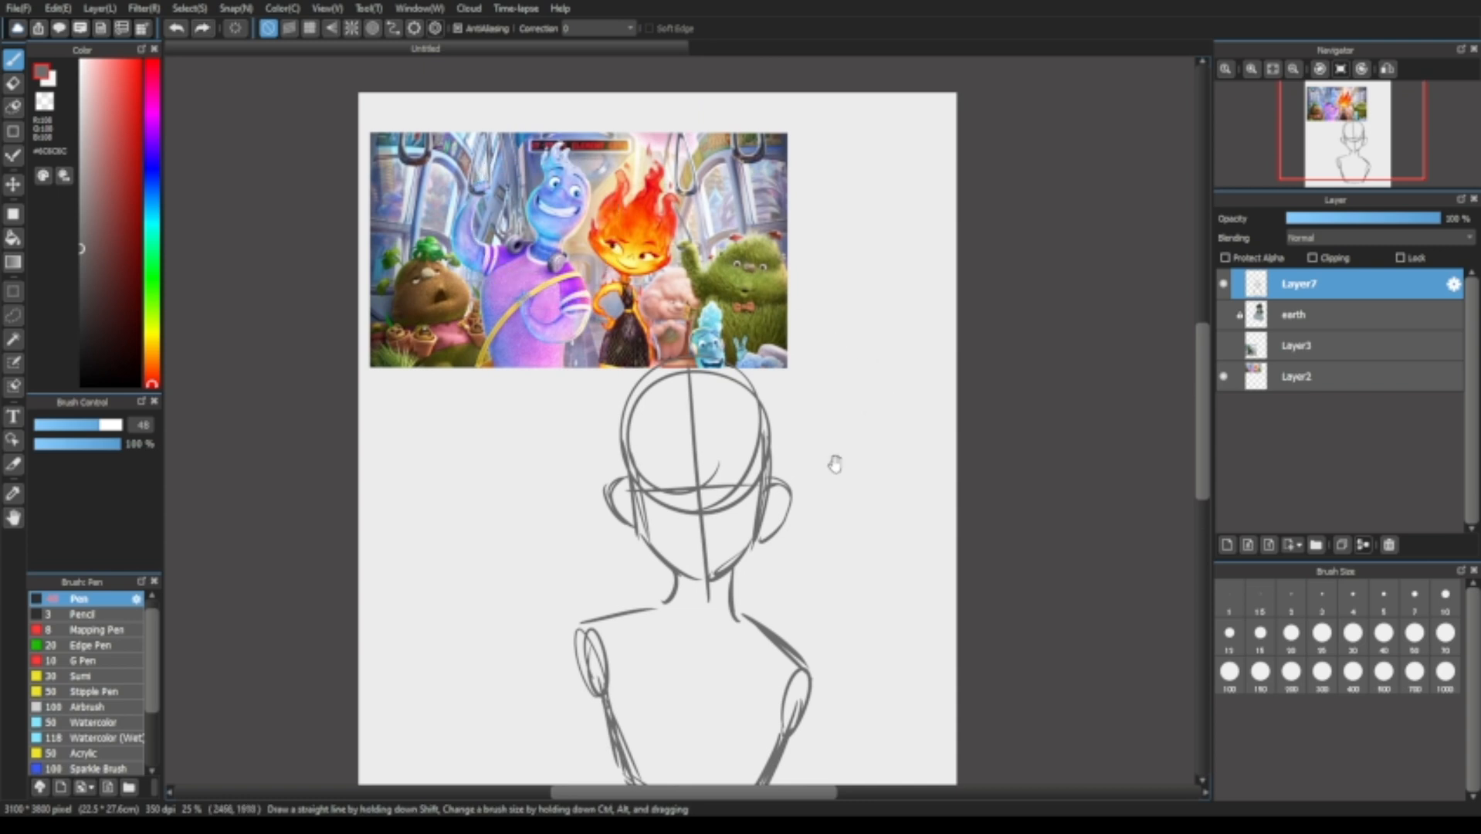
mouse_move(835, 463)
left_mouse_down()
mouse_move(833, 423)
mouse_move(843, 430)
left_mouse_up()
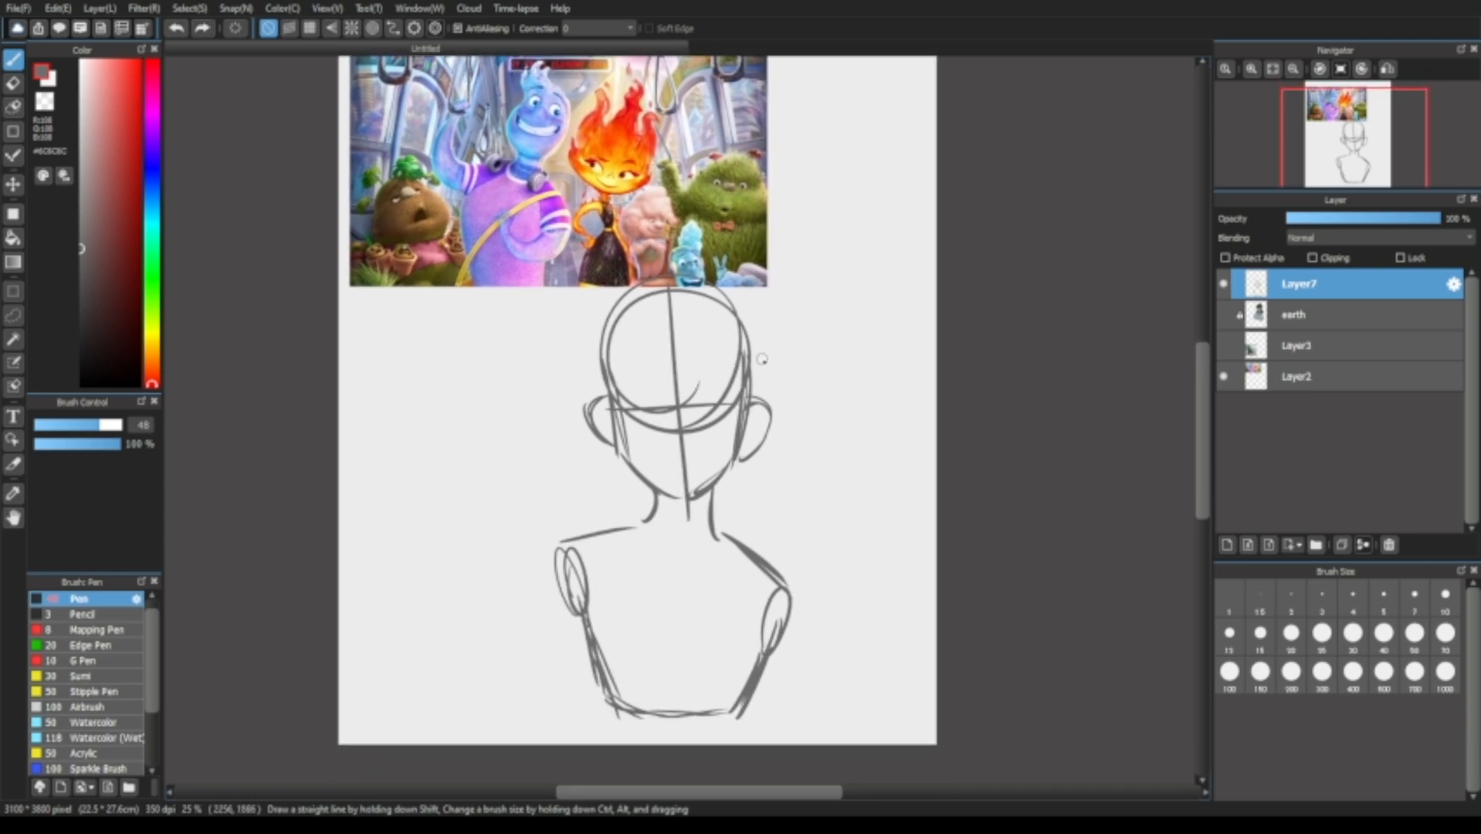
Join the neck smoothly to the shoulder lines and add a small inner curve in each ear.
left_click_drag(656, 515, 626, 531)
left_click_drag(809, 494, 812, 479)
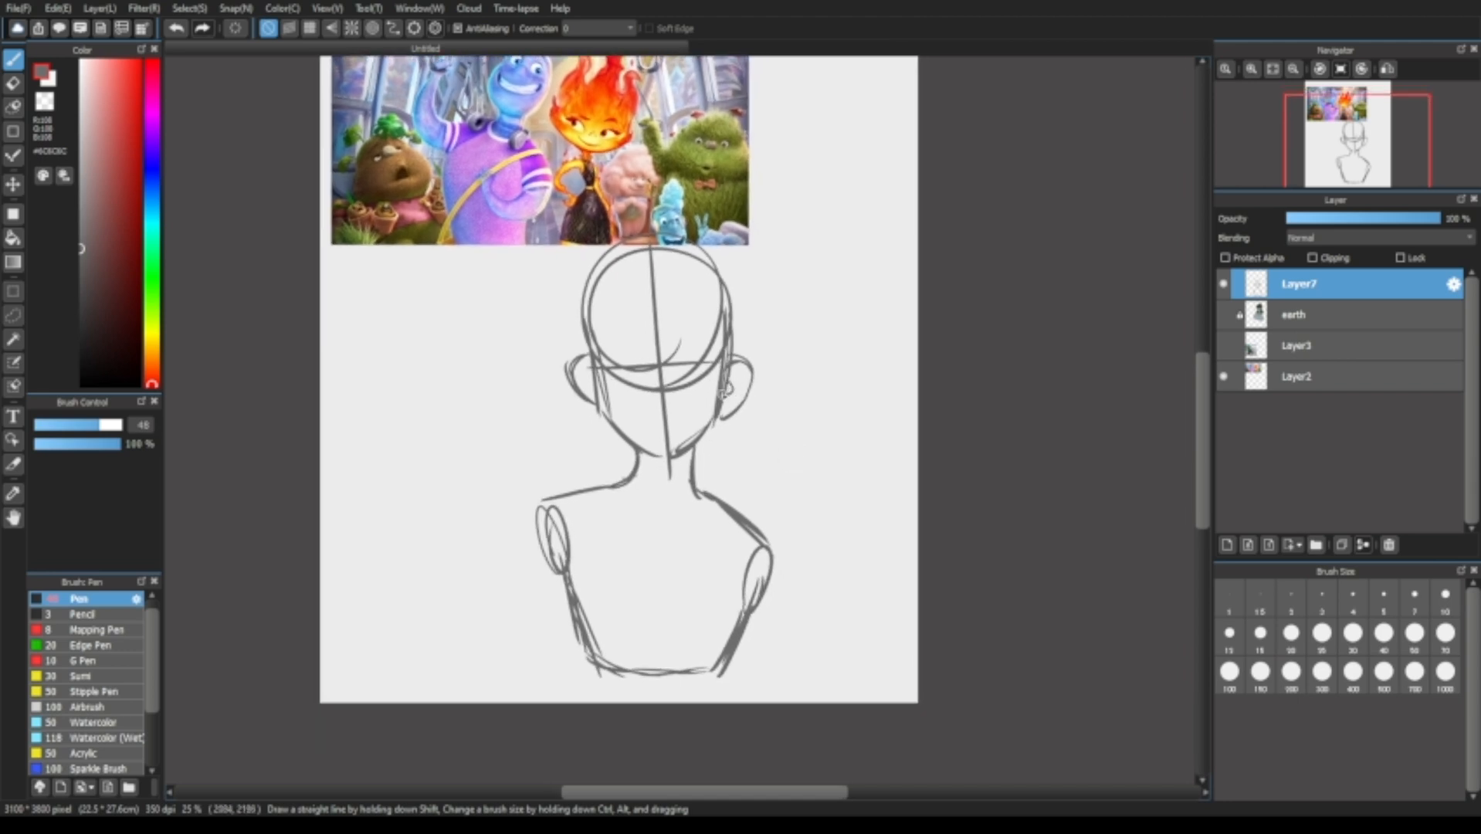
key("ctrl+z")
left_click_drag(731, 383, 726, 397)
key("ctrl+z")
left_click_drag(591, 367, 577, 371)
key("ctrl+z")
left_click_drag(611, 491, 654, 526)
key("ctrl+z")
key("ctrl+z")
Sketch both upper arms from the shoulders to just below the chest, closing them with short lines at the elbows.
mouse_move(539, 506)
left_mouse_down()
mouse_move(519, 632)
mouse_move(538, 673)
left_mouse_up()
key("ctrl+z")
left_click_drag(775, 563, 794, 684)
key("ctrl+z")
left_click_drag(738, 644, 753, 683)
key("ctrl+z")
left_click_drag(753, 683, 786, 682)
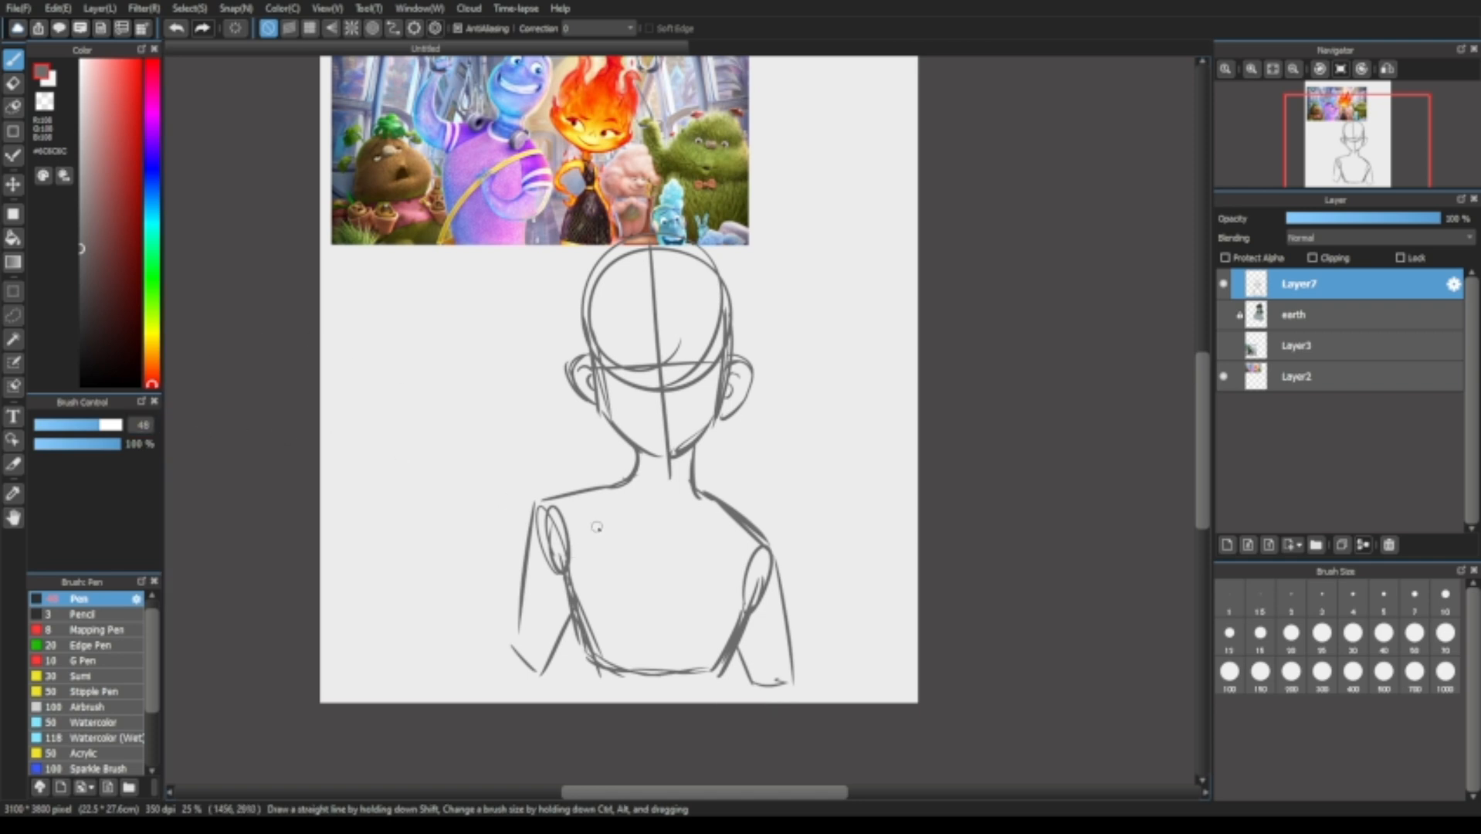
Draw a slanted chest line from the higher shoulder to the torso side and darken the side below it.
key("ctrl+z")
mouse_move(603, 515)
left_mouse_down()
mouse_move(568, 597)
mouse_move(596, 661)
left_mouse_up()
key("ctrl+z")
key("ctrl+z")
left_click_drag(592, 516, 572, 588)
key("ctrl+z")
left_click_drag(570, 587, 590, 654)
Draw the matching slanted chest line below the more sloping shoulder.
left_click_drag(706, 523, 736, 591)
key("ctrl+z")
key("ctrl+z")
key("ctrl+z")
left_click_drag(716, 525, 743, 597)
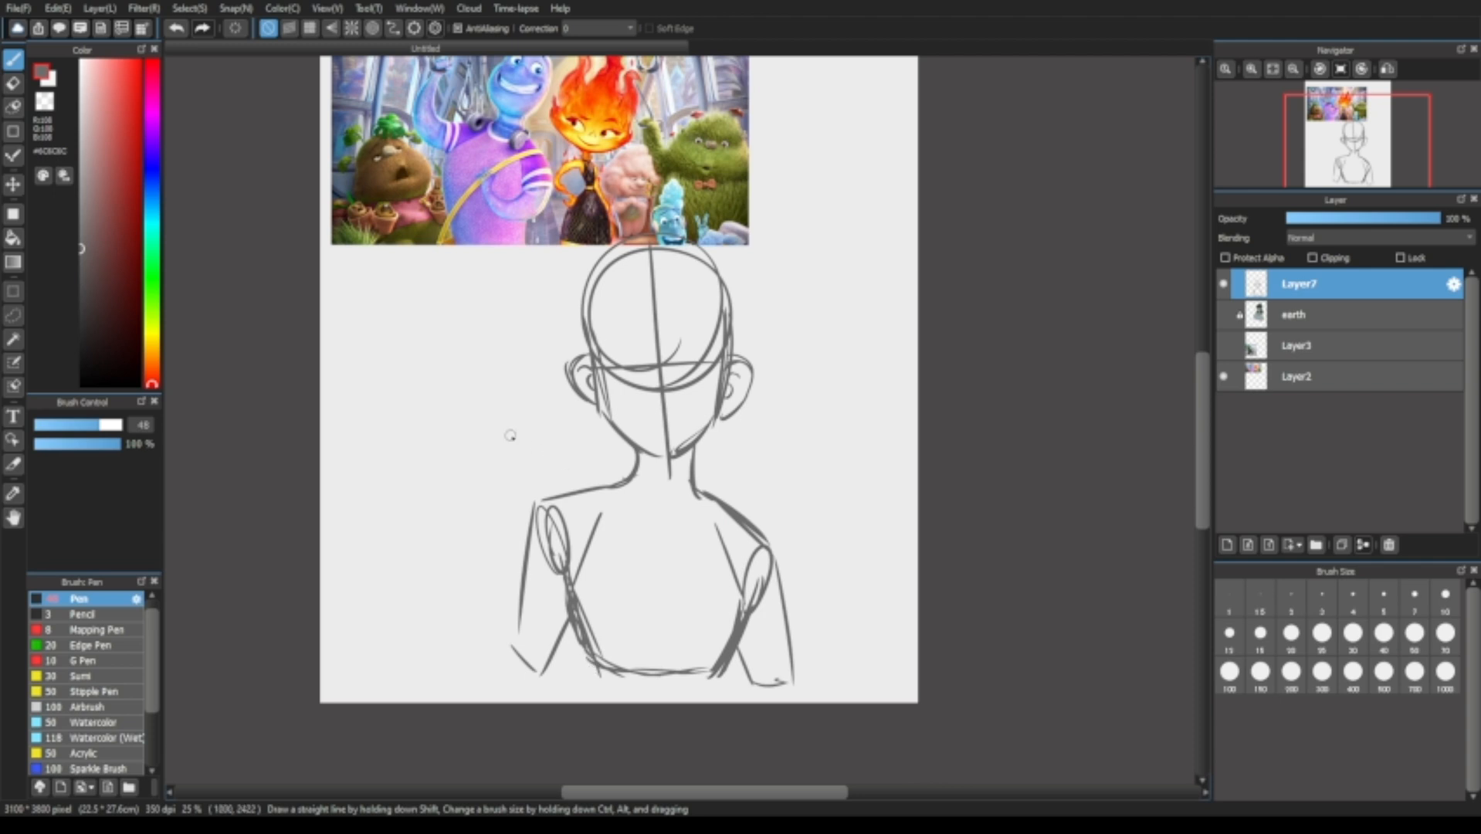
Lasso the whole figure sketch, move it higher on the page, scale it down slightly, and clear the selection.
left_click(13, 315)
mouse_move(613, 729)
left_mouse_down()
mouse_move(396, 506)
mouse_move(963, 529)
mouse_move(625, 701)
mouse_move(616, 722)
left_mouse_up()
key("ctrl+t")
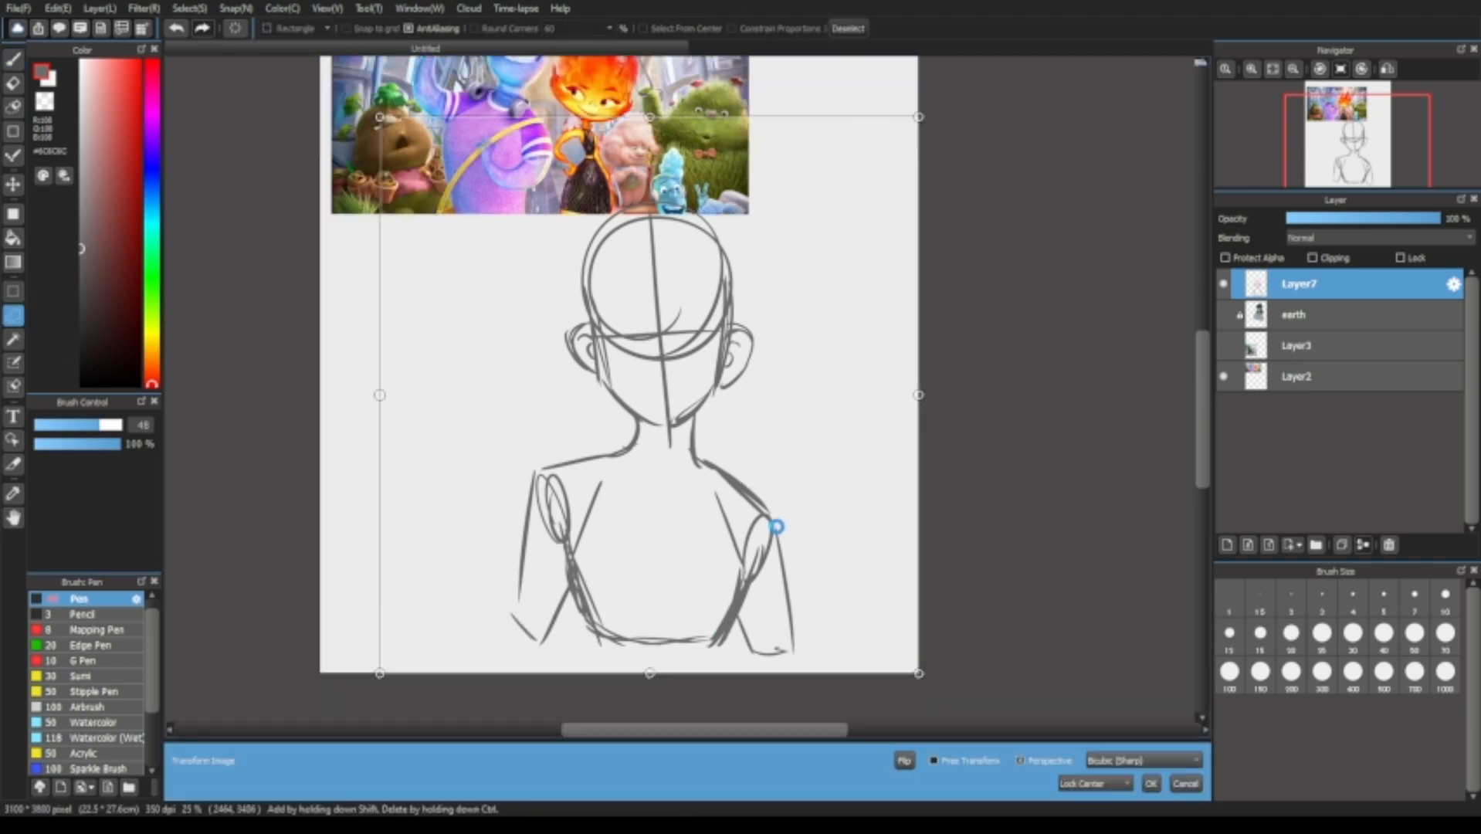
left_click_drag(777, 527, 772, 441)
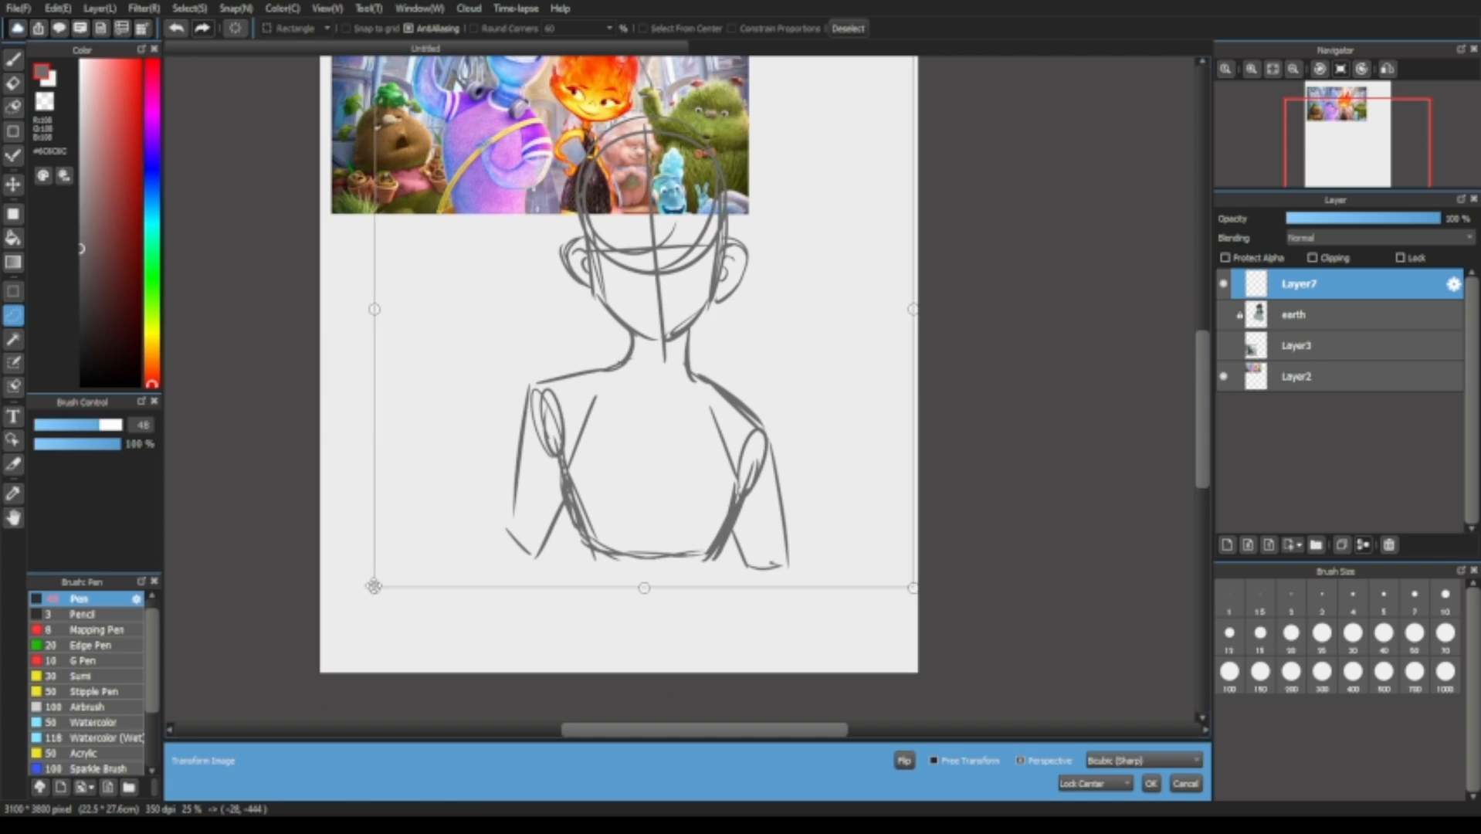
left_click_drag(373, 587, 362, 554)
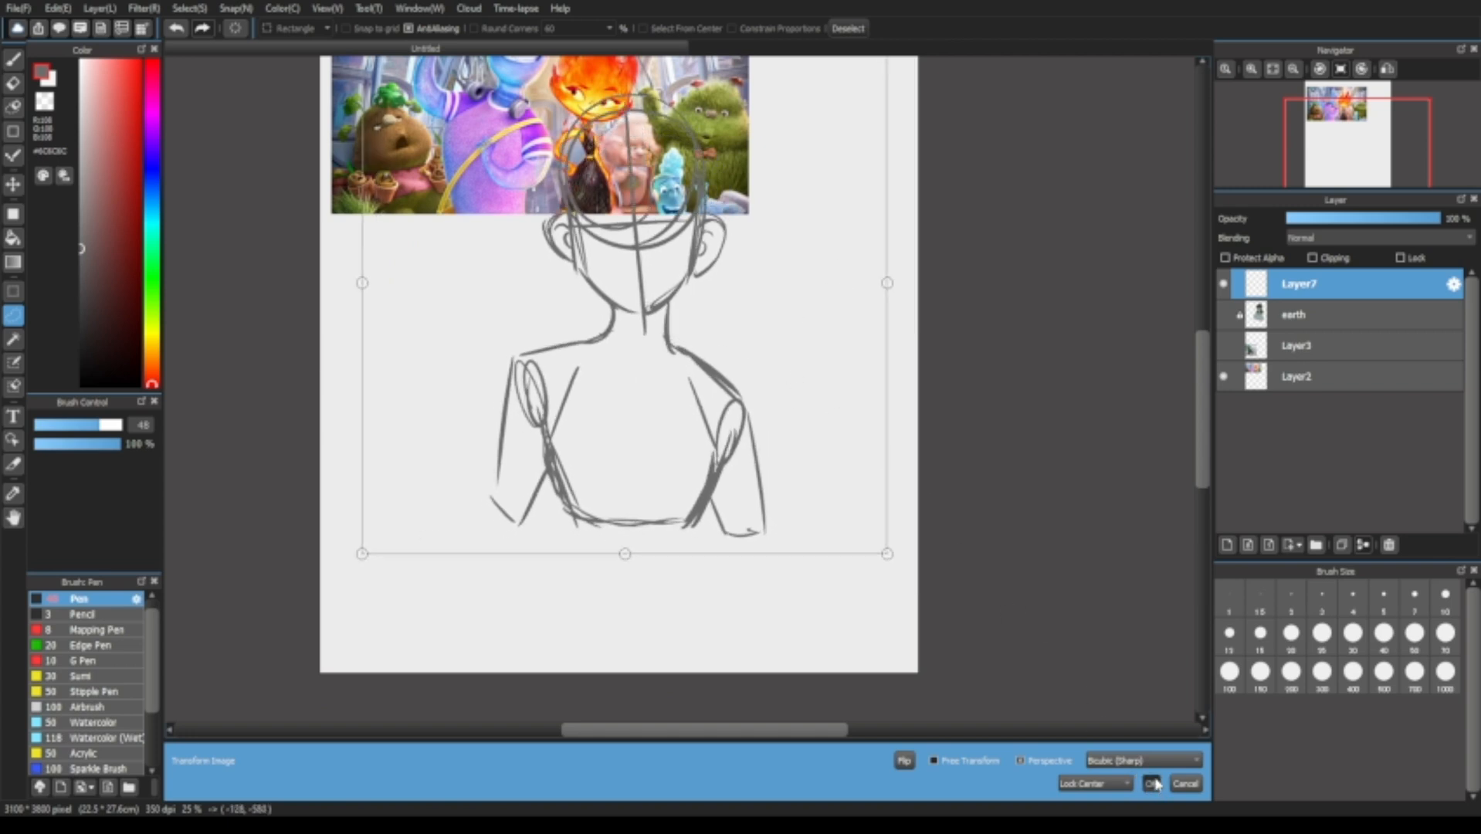
key("Return")
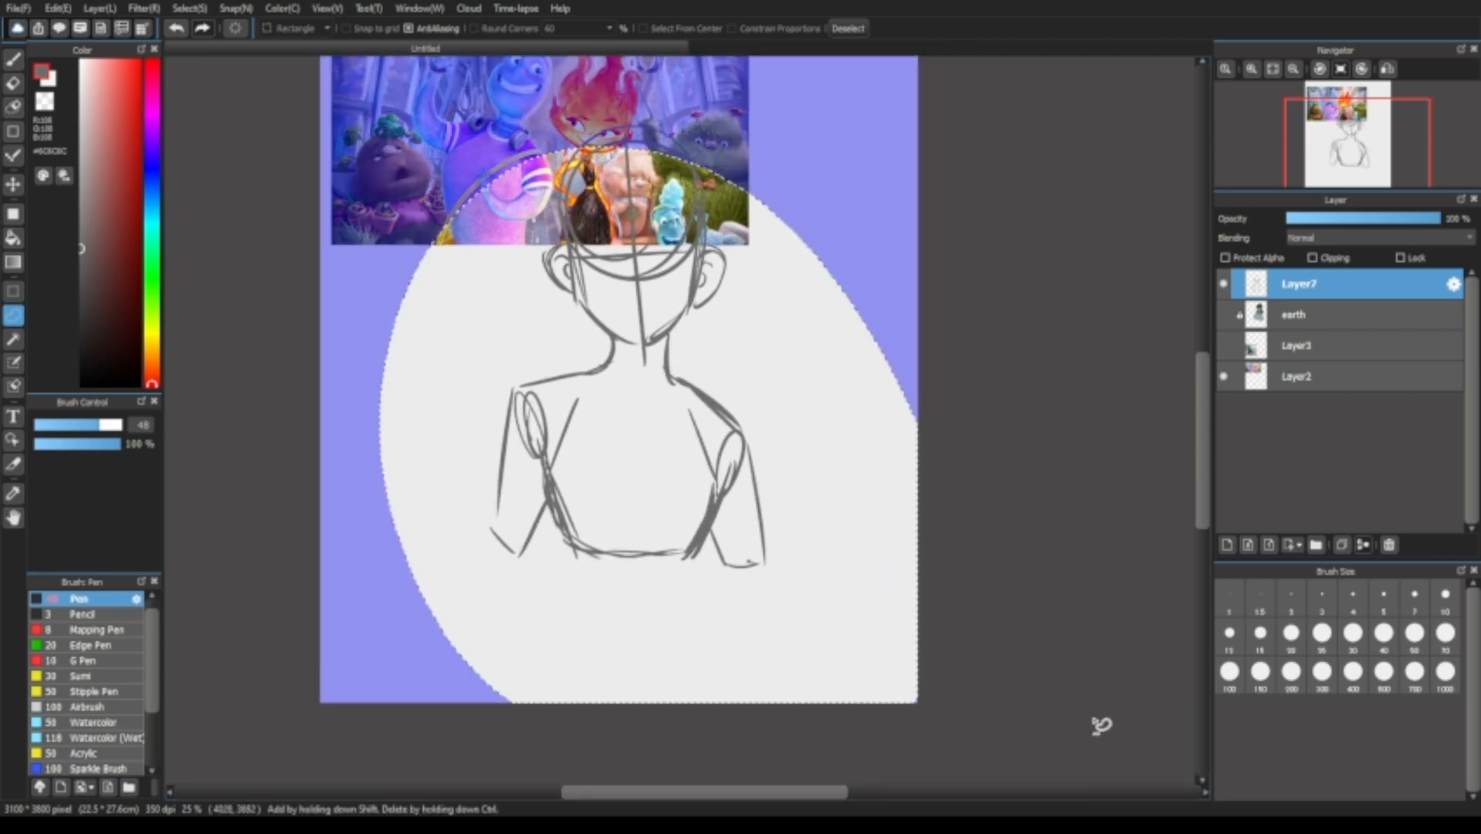
key("ctrl+d")
Sketch the waist below the chest with a curved waistline and a hip line flaring down on each side.
left_click_drag(830, 448, 831, 515)
key("b")
left_click_drag(574, 615, 583, 643)
left_click_drag(698, 616, 672, 650)
left_click_drag(579, 651, 514, 709)
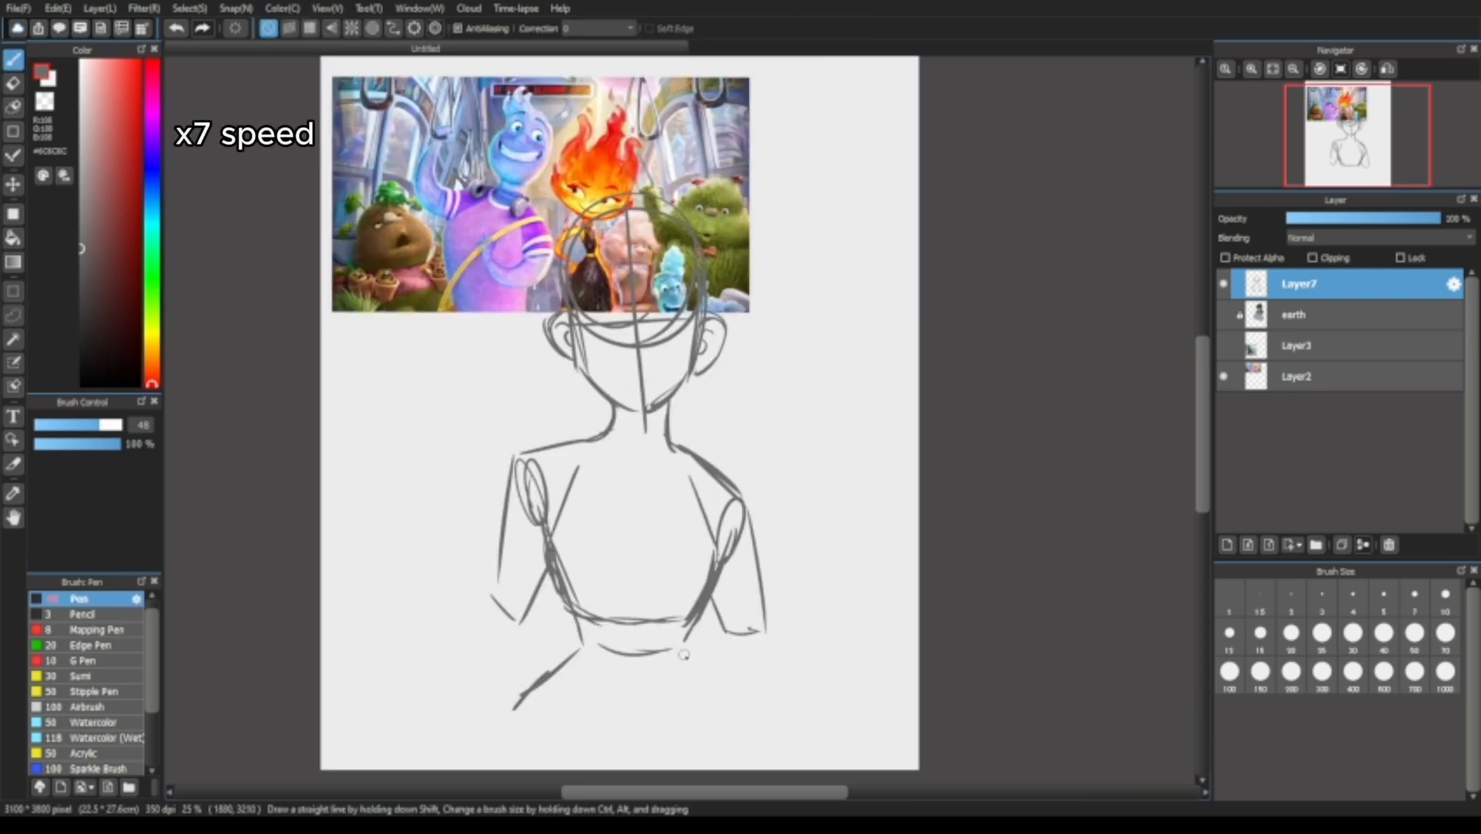
left_click_drag(684, 664, 675, 741)
Sketch both forearms running down and outward from the elbows.
left_click_drag(490, 602, 444, 677)
left_click_drag(517, 646, 482, 722)
left_click_drag(726, 637, 711, 740)
key("ctrl+z")
left_click_drag(726, 647, 747, 739)
left_click_drag(769, 641, 781, 738)
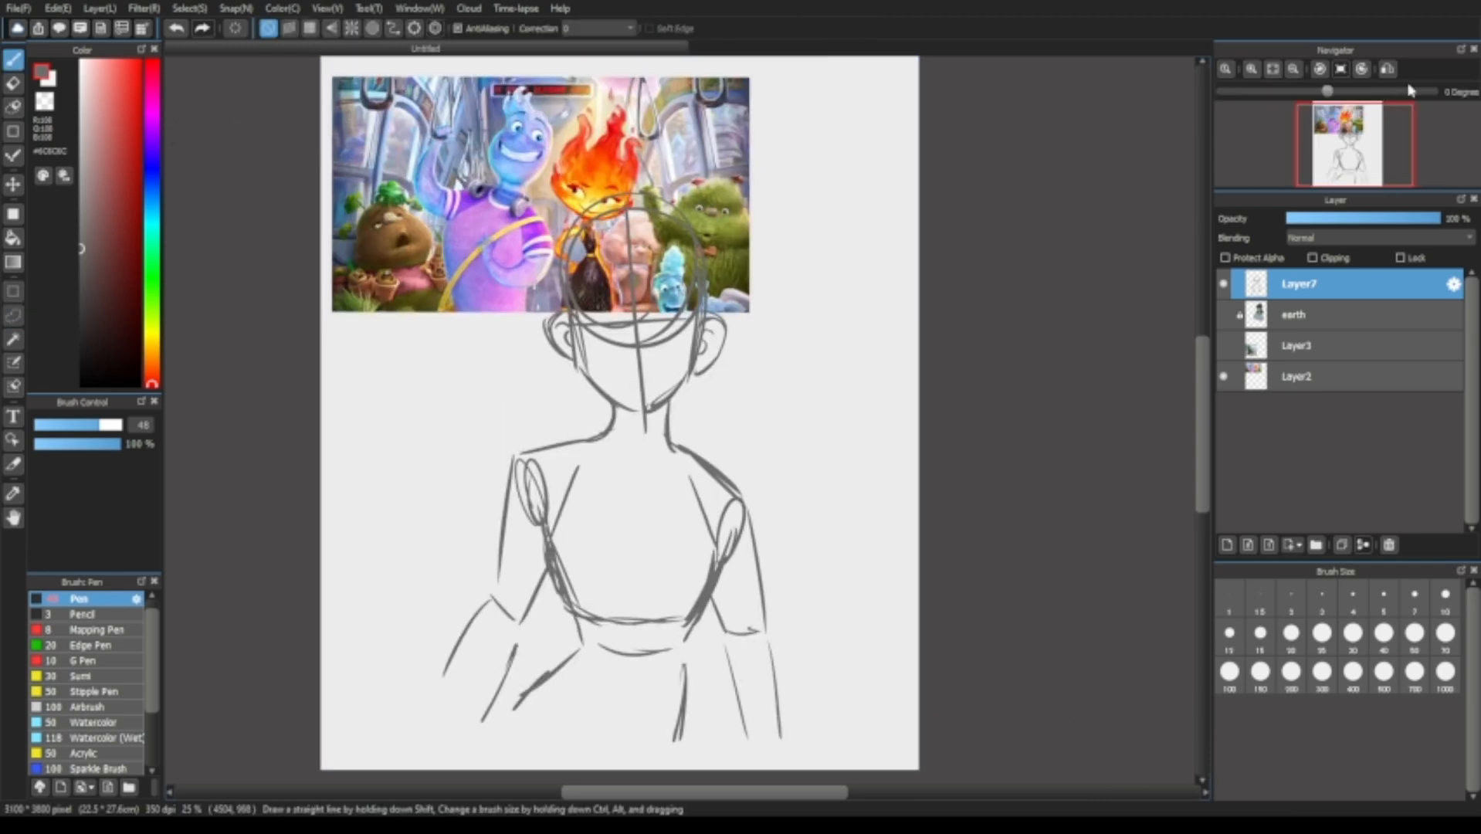
Mirror the canvas view and mesh-warp the sketch on a 4 by 4 grid to lift the more sloping shoulder.
left_click(1387, 69)
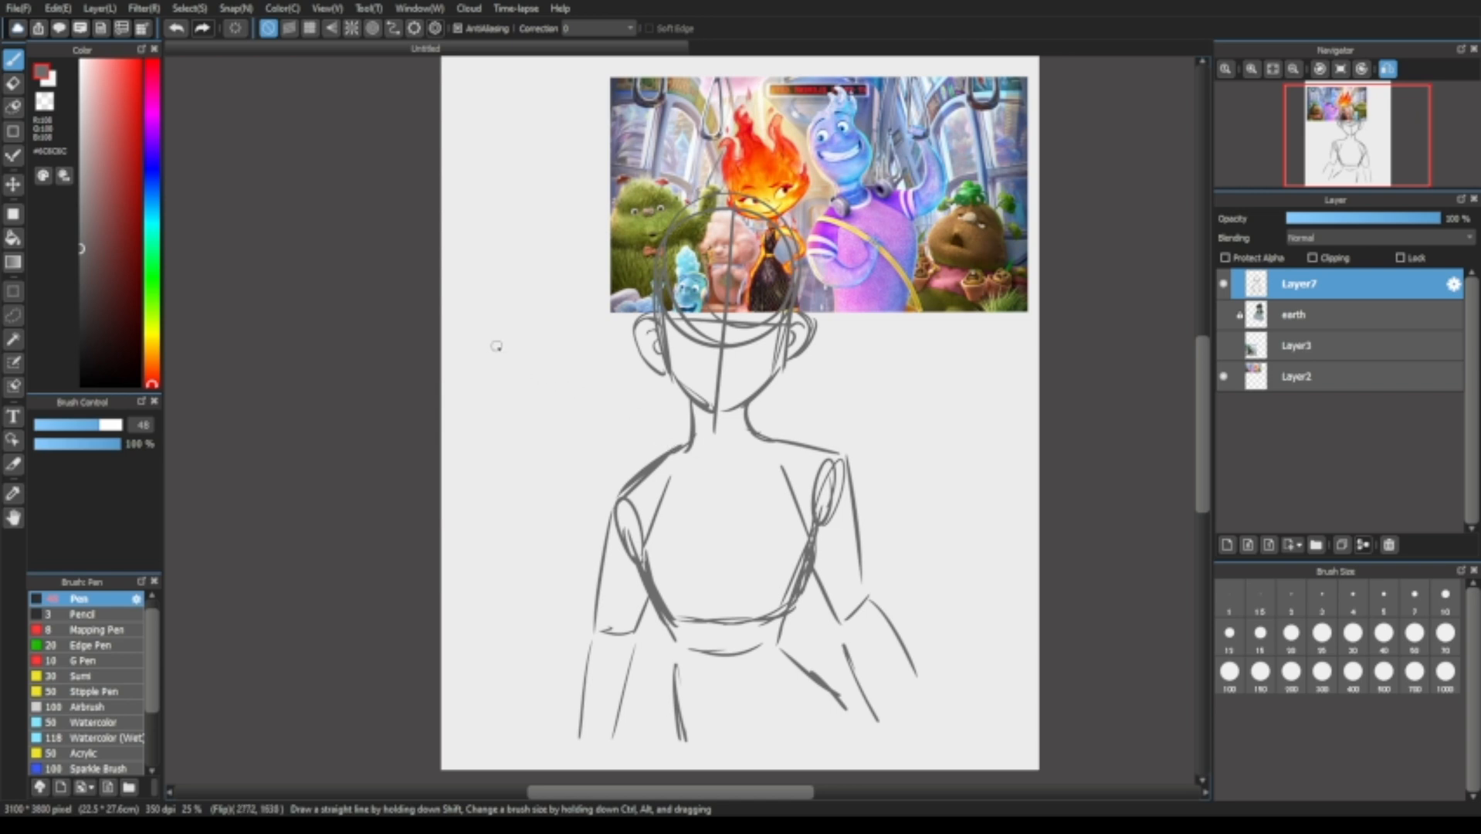
left_click(194, 11)
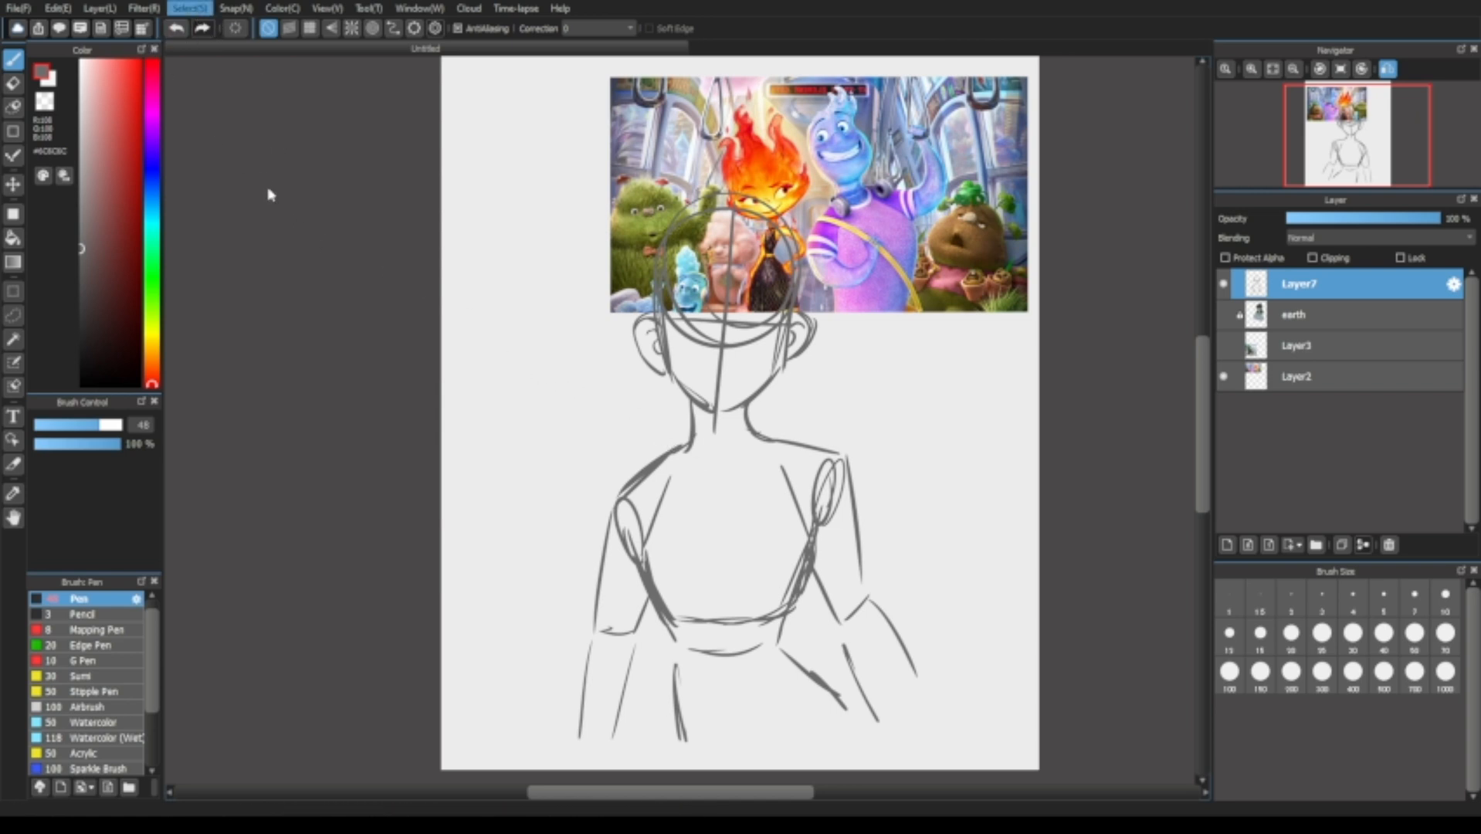
left_click(325, 235)
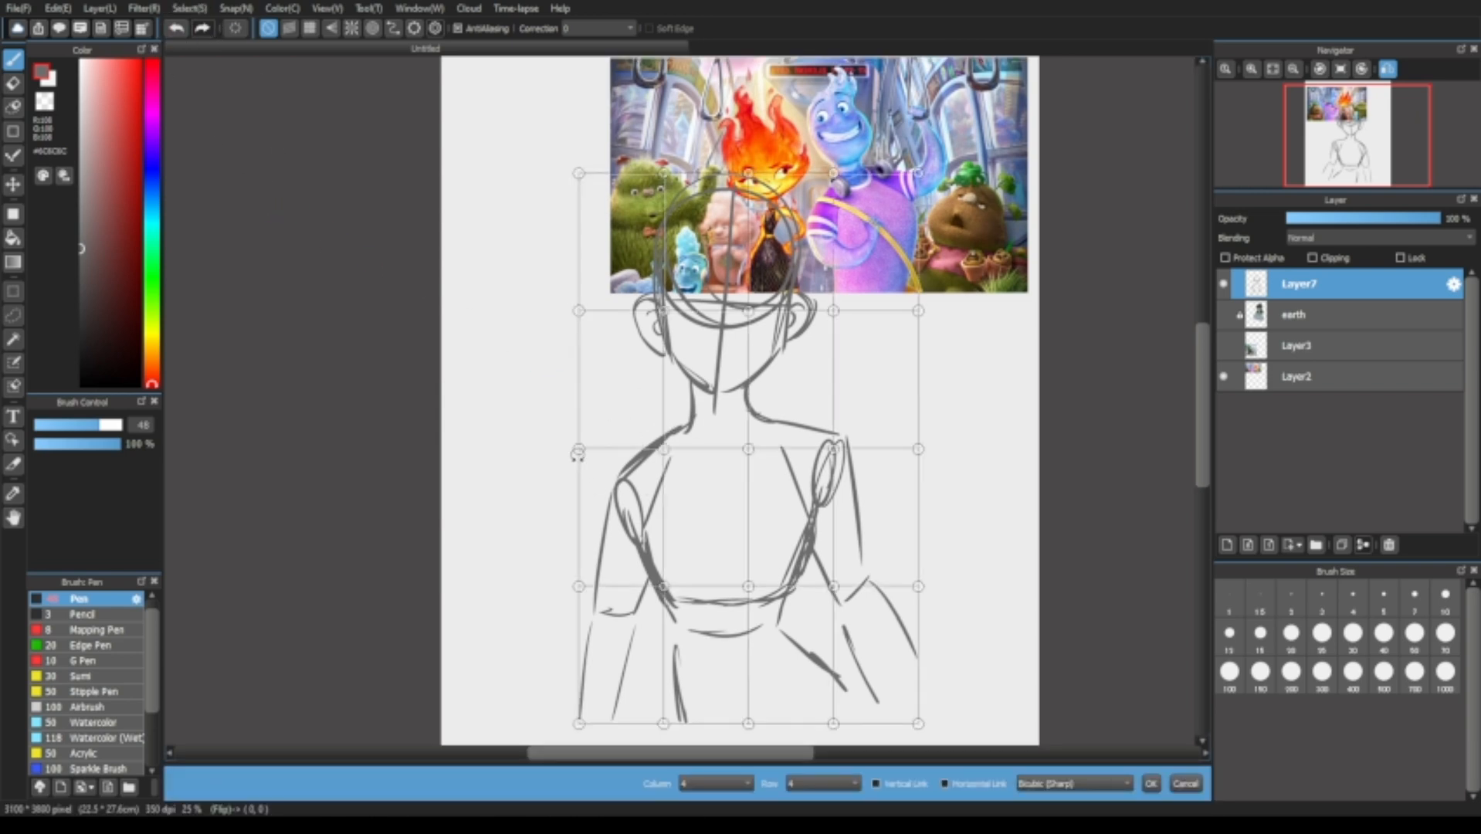
left_click_drag(578, 454, 565, 419)
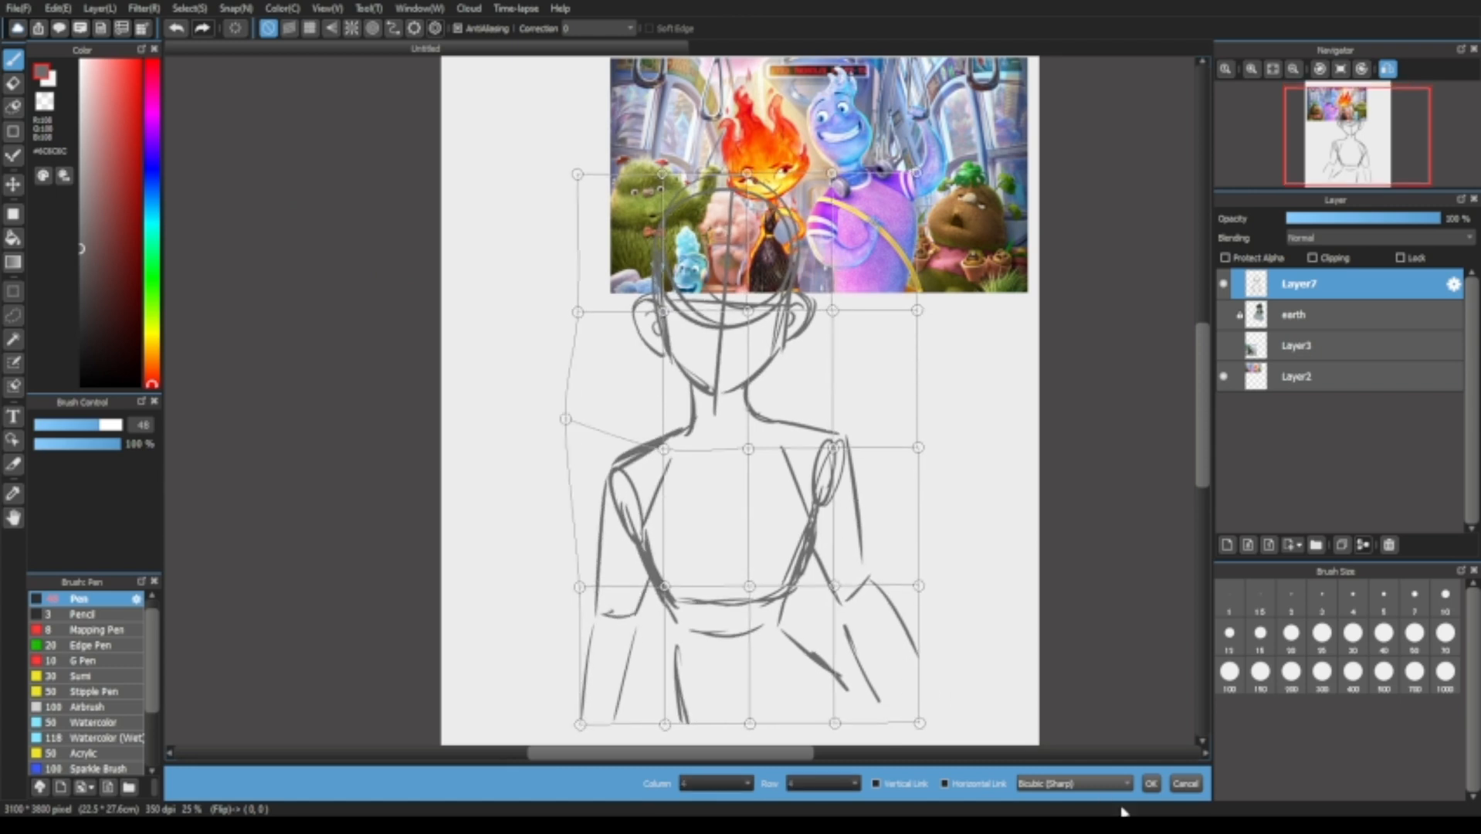
left_click(1150, 783)
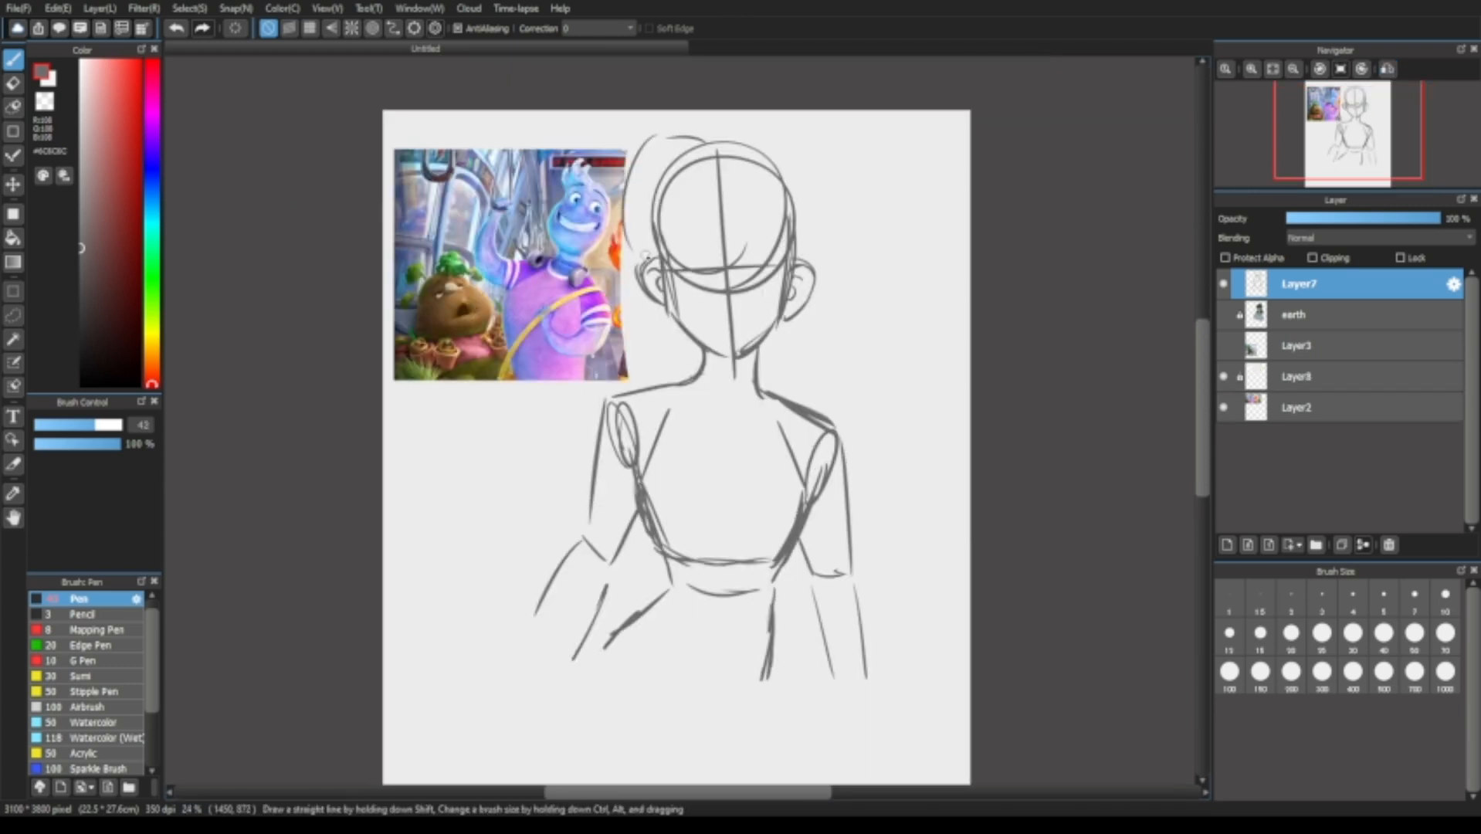
Draw the hair outline from the crown past the ear beside the reference image, continuing in a strand above the shoulder.
key("ctrl+z")
mouse_move(666, 141)
left_mouse_down()
mouse_move(629, 224)
mouse_move(633, 195)
mouse_move(641, 258)
mouse_move(606, 361)
left_mouse_up()
key("ctrl+z")
key("ctrl+z")
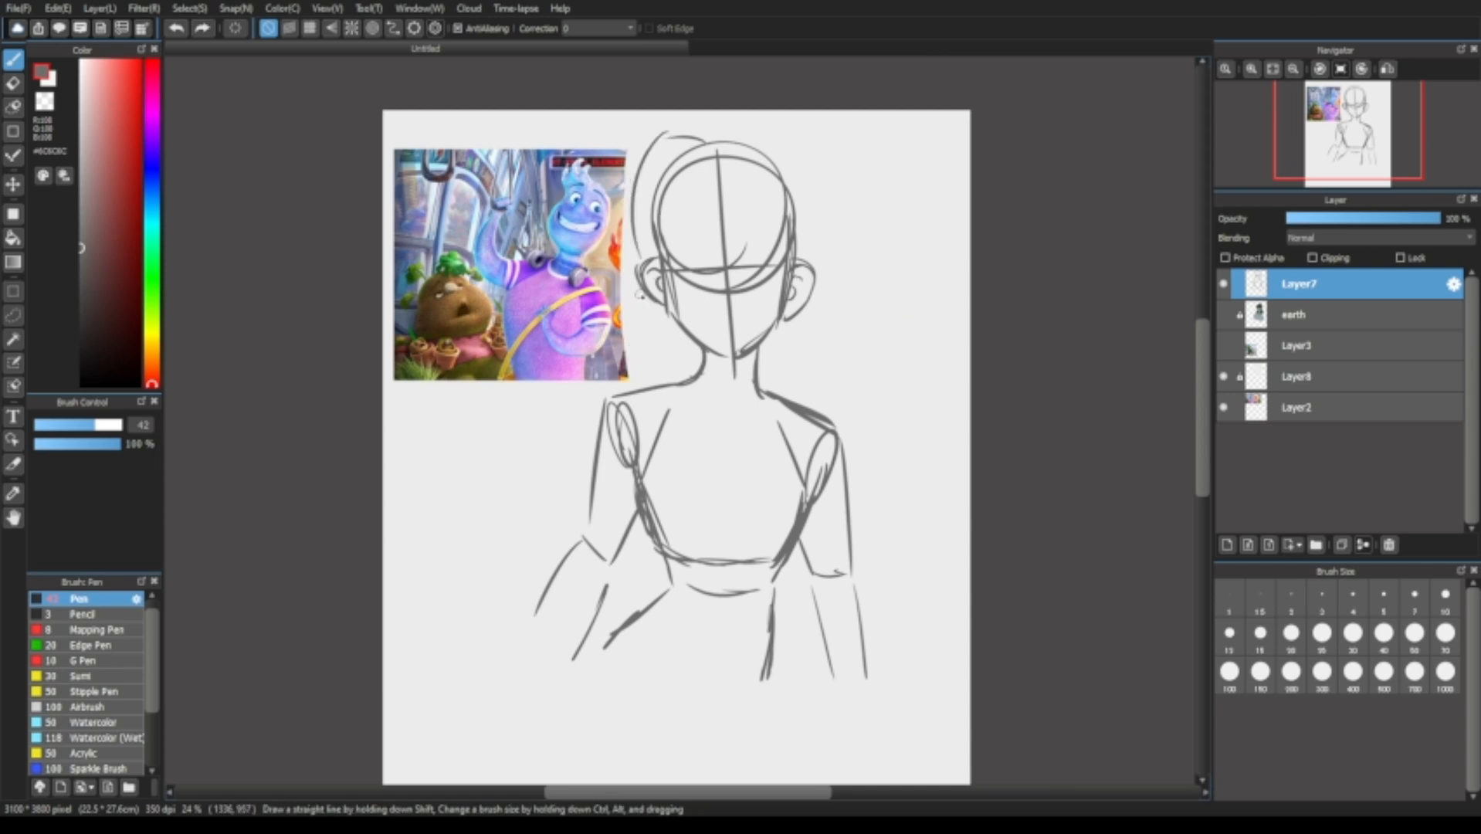
left_click_drag(644, 301, 581, 355)
mouse_move(578, 361)
left_mouse_down()
mouse_move(567, 425)
mouse_move(584, 451)
left_mouse_up()
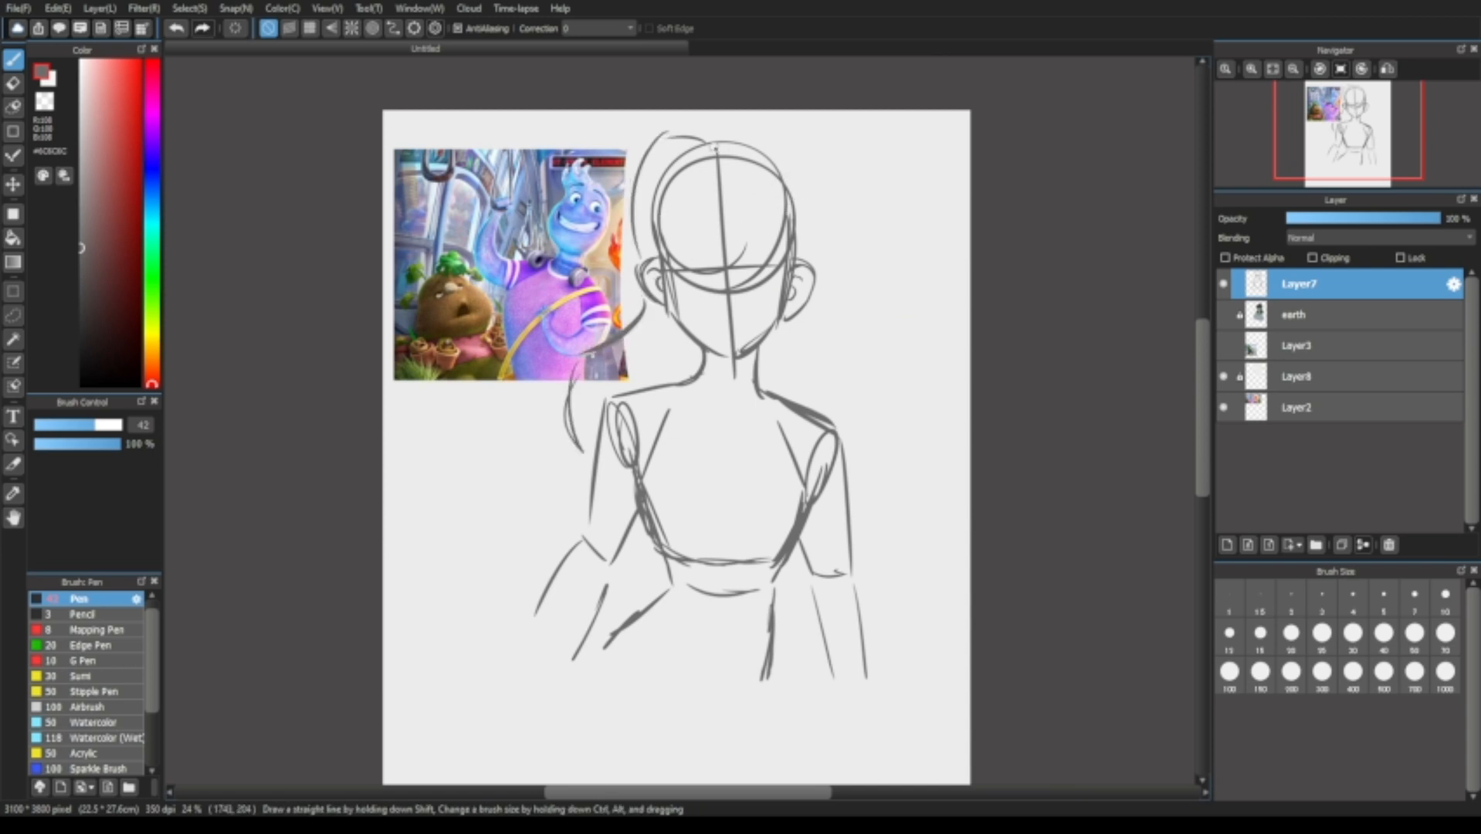
Draw the opposite hair outline over the crown and down past the ear to the shoulder.
mouse_move(714, 145)
left_mouse_down()
mouse_move(782, 121)
mouse_move(743, 122)
mouse_move(785, 119)
left_mouse_up()
key("ctrl+z")
left_click_drag(801, 141, 805, 254)
key("ctrl+z")
left_click_drag(803, 317, 826, 388)
key("ctrl+z")
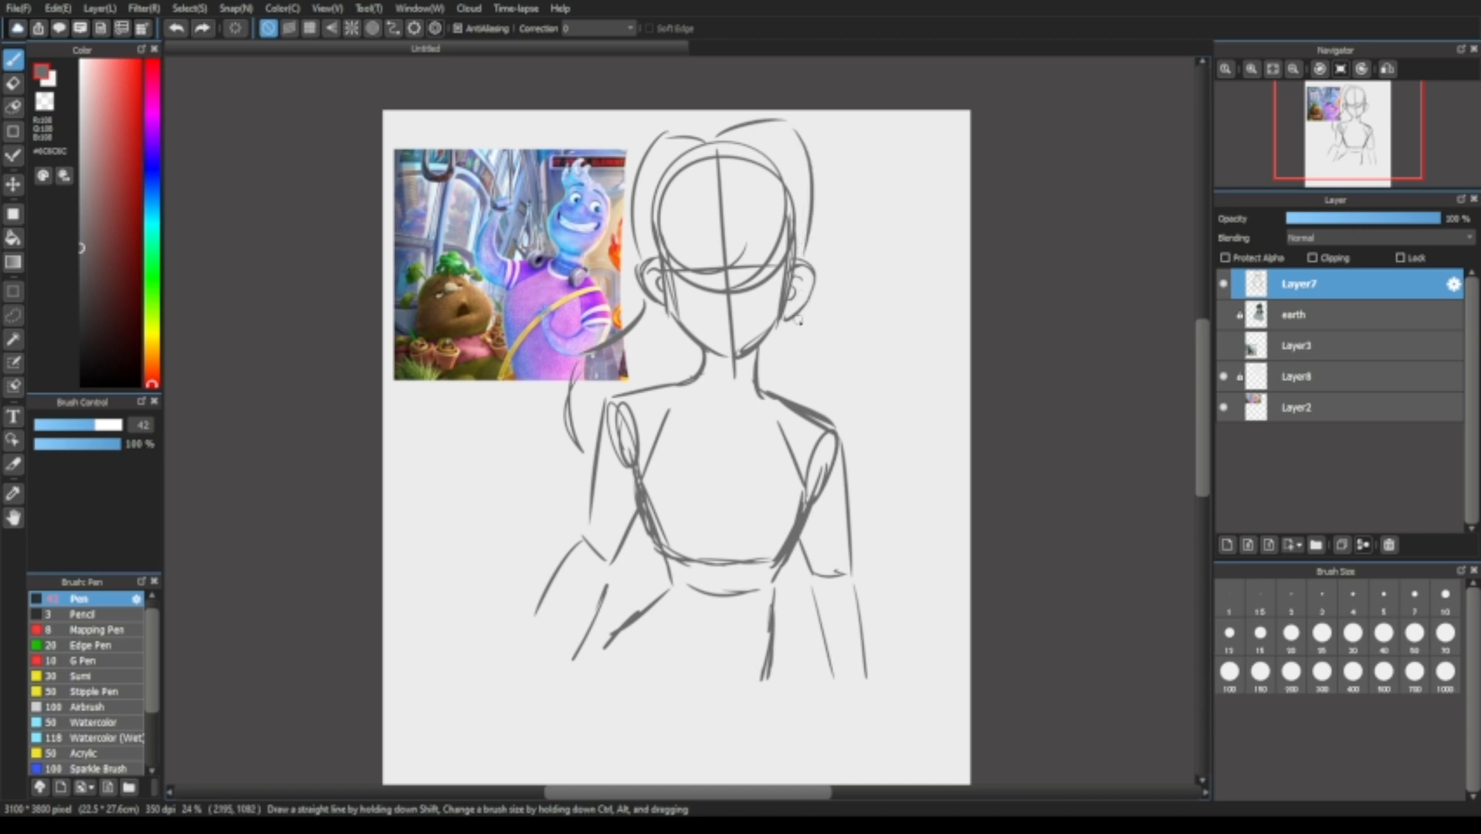
left_click_drag(799, 320, 832, 386)
left_click_drag(830, 392, 823, 412)
Extend the wavy hair outline past the elbows on both sides and add short closing curves at the lower ends.
left_click_drag(834, 395, 763, 464)
key("ctrl+z")
key("ctrl+z")
mouse_move(580, 454)
left_mouse_down()
mouse_move(553, 535)
mouse_move(526, 524)
mouse_move(538, 597)
left_mouse_up()
left_click_drag(853, 494, 876, 618)
key("ctrl+z")
mouse_move(853, 524)
left_mouse_down()
mouse_move(881, 575)
mouse_move(890, 653)
left_mouse_up()
mouse_move(591, 641)
left_mouse_down()
mouse_move(603, 658)
mouse_move(596, 638)
left_mouse_up()
left_click_drag(782, 689, 884, 662)
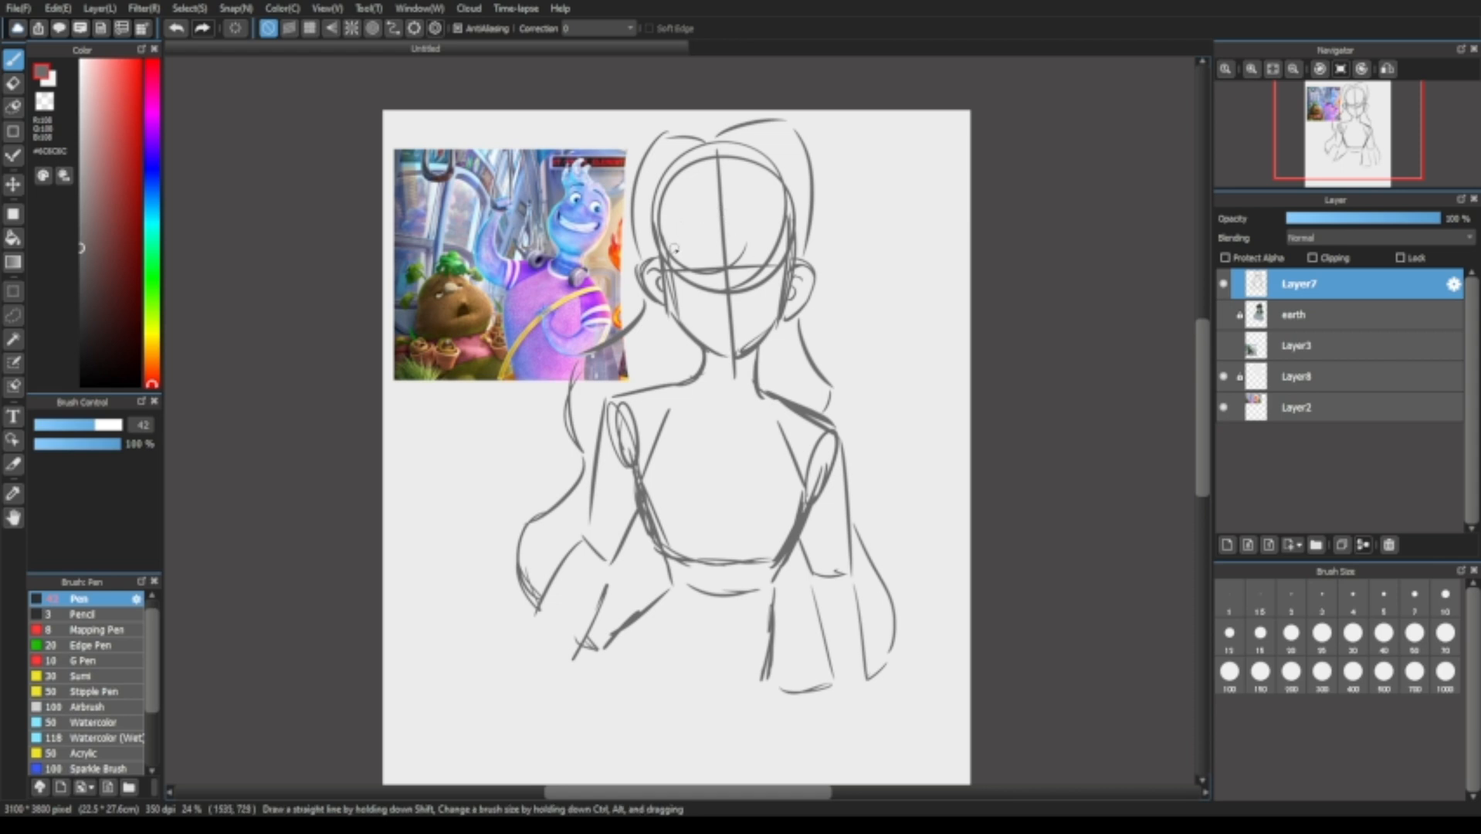
Sketch the parted bangs across the forehead and a curved front lock falling in front of one ear.
left_click_drag(655, 240, 660, 270)
key("ctrl+z")
key("ctrl+z")
left_click_drag(661, 206, 645, 258)
key("ctrl+z")
key("ctrl+z")
mouse_move(649, 206)
left_mouse_down()
mouse_move(672, 365)
mouse_move(672, 311)
left_mouse_up()
left_click_drag(680, 239, 715, 207)
key("ctrl+z")
key("ctrl+z")
left_click_drag(679, 258, 671, 209)
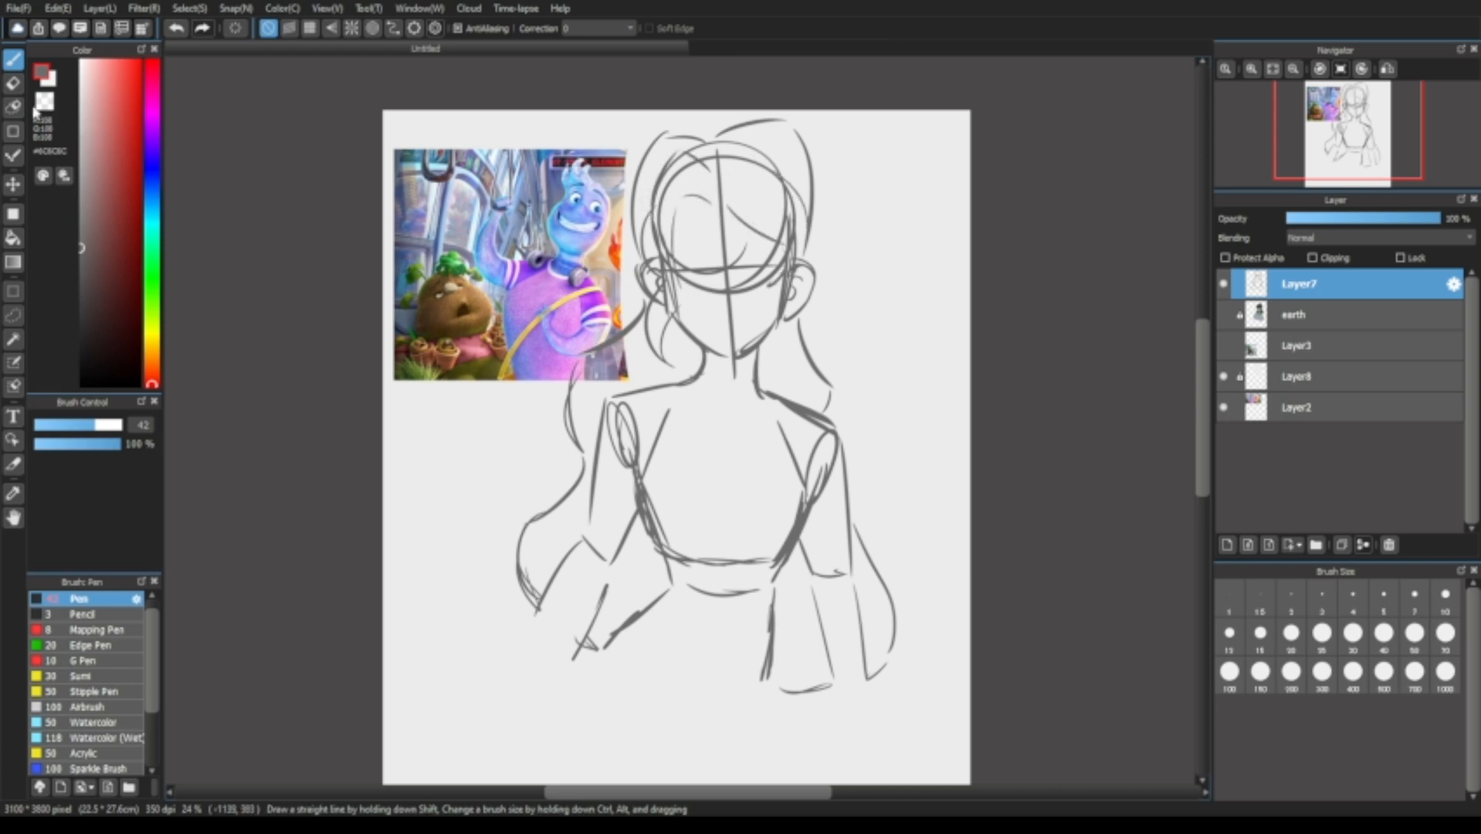
Enlarge the eraser and erase the head-circle construction lines overlapping the hair and bangs.
key("e")
left_click_drag(91, 431, 114, 430)
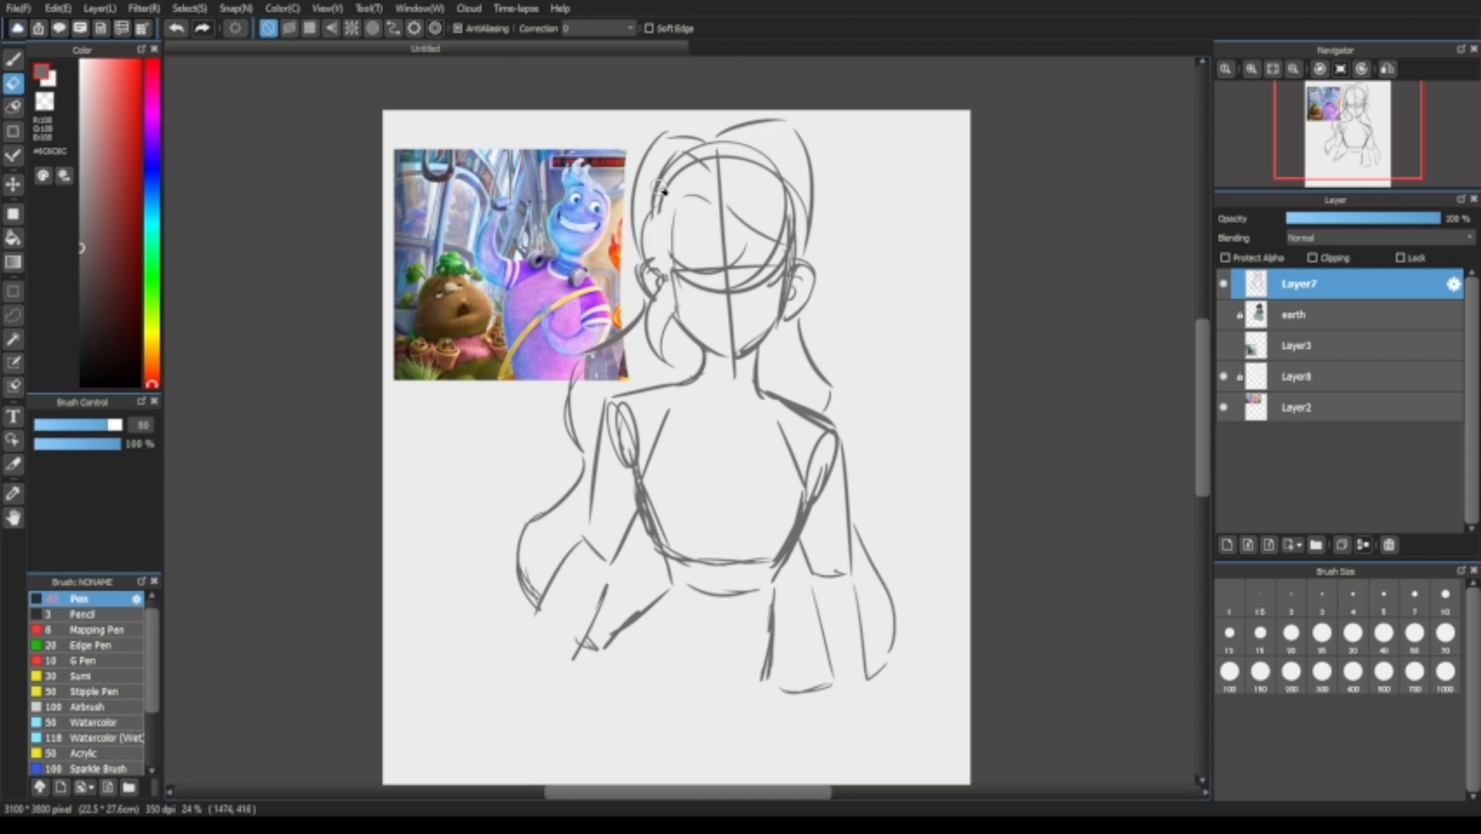
left_click_drag(666, 193, 684, 167)
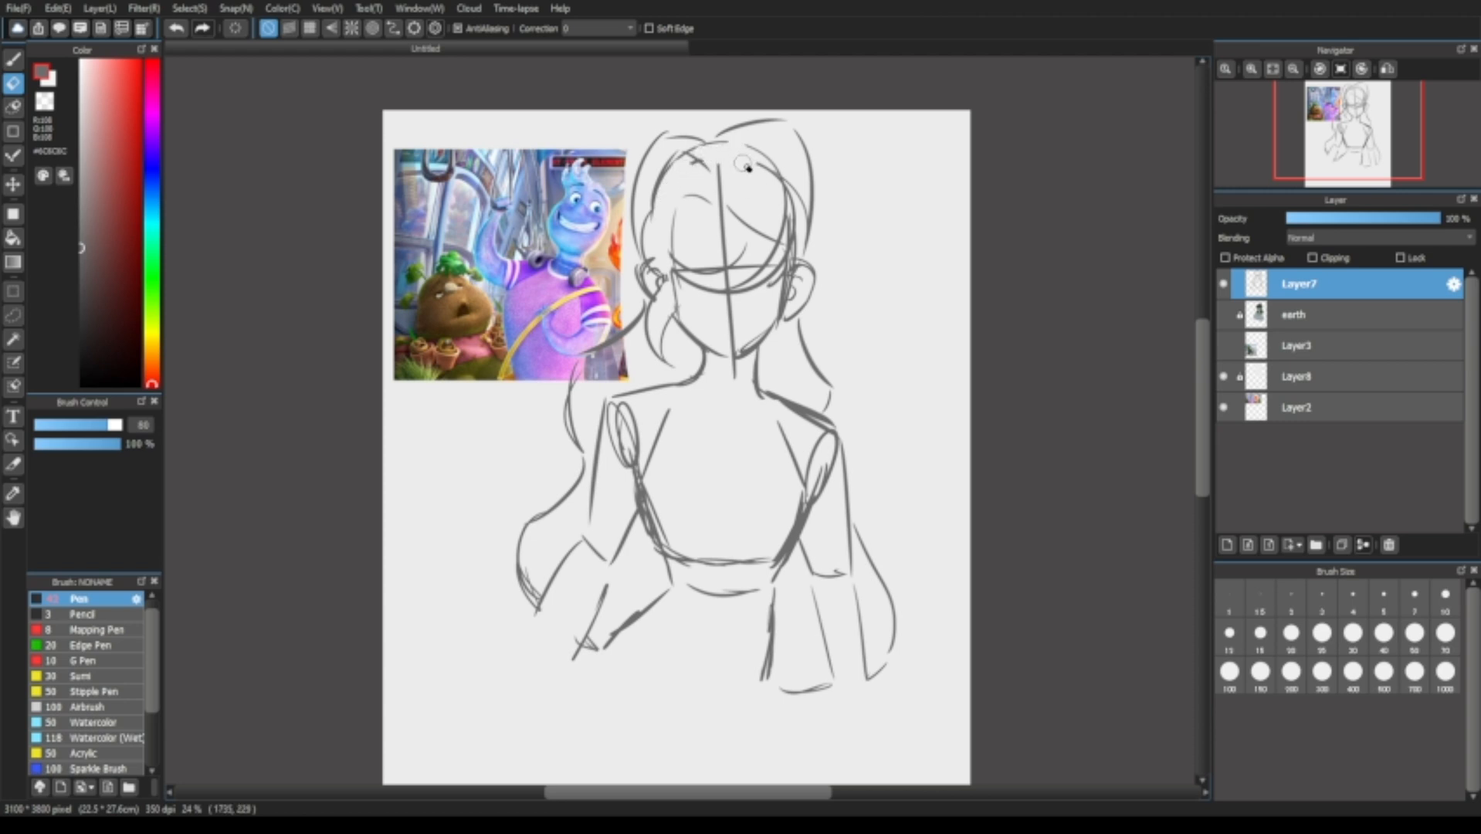
left_click_drag(766, 201, 795, 253)
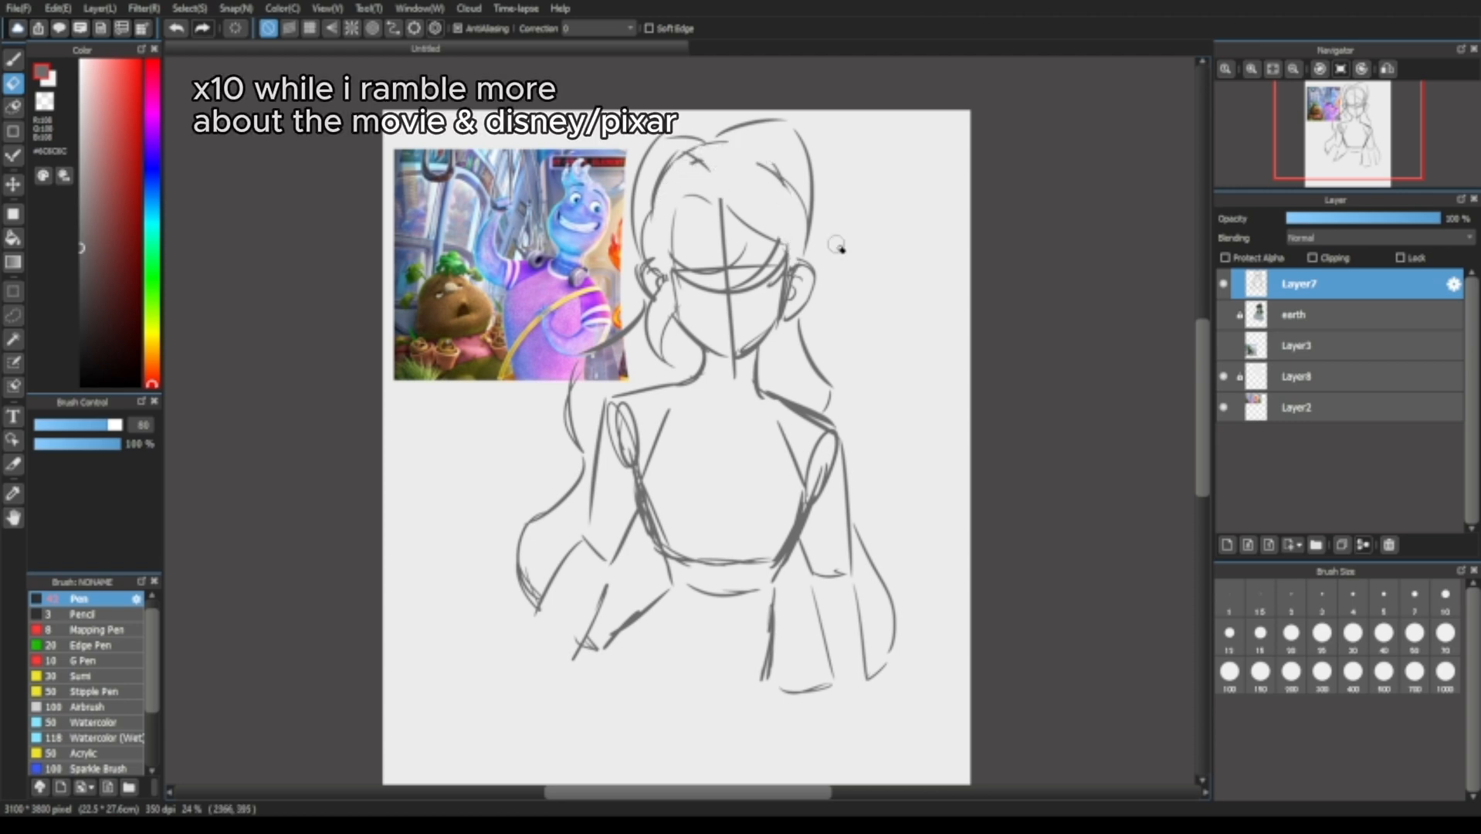
Check the drawing mirrored and redraw the hair over the more sloping shoulder with a wider curve.
left_click(1388, 68)
key("b")
left_click(1388, 69)
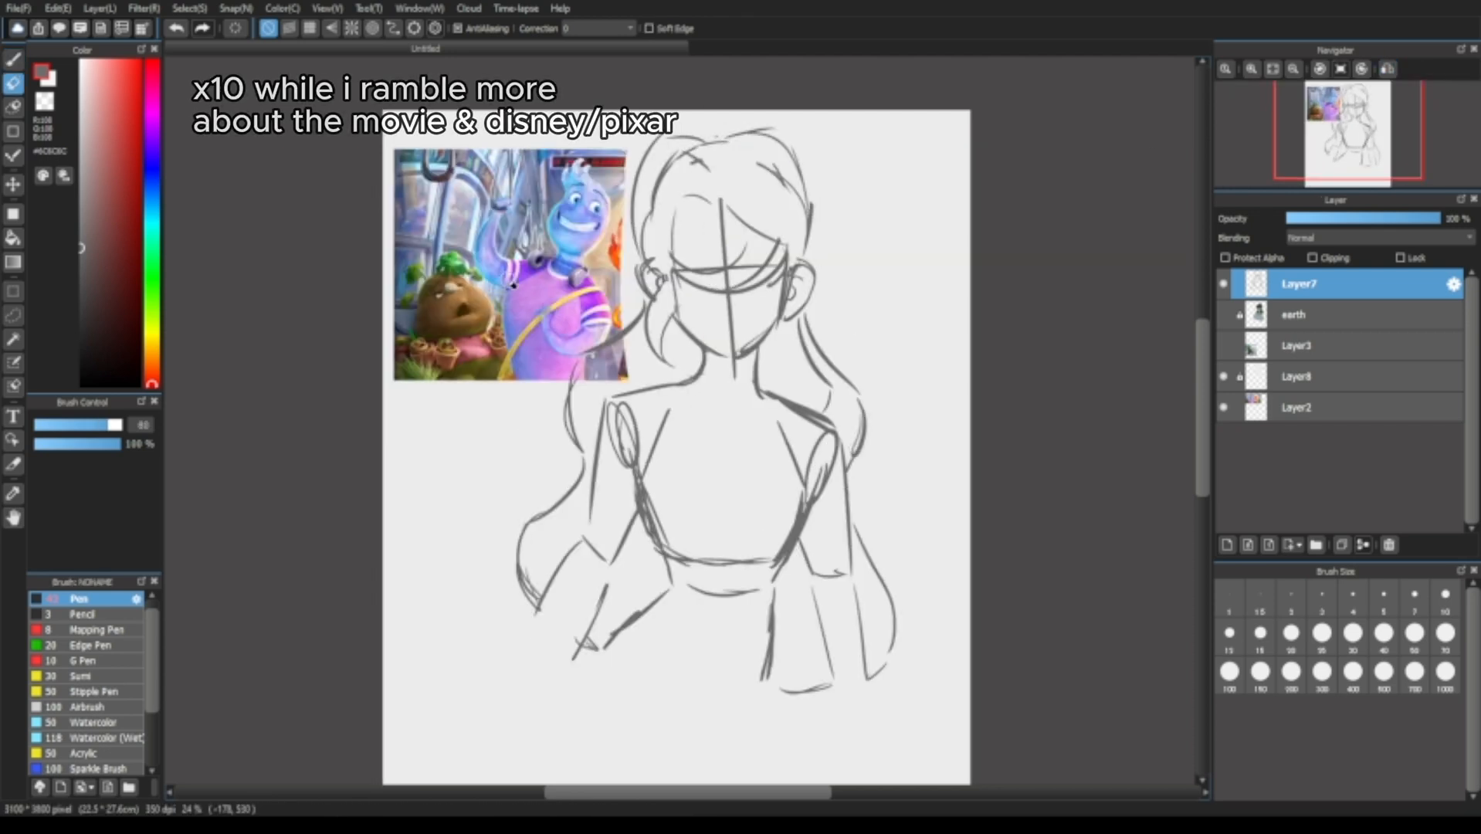
Erase the messy lower ends of the hair and redraw them as cleaner curves beside the forearms.
key("e")
left_click_drag(520, 581, 537, 607)
left_click_drag(585, 650, 594, 638)
key("b")
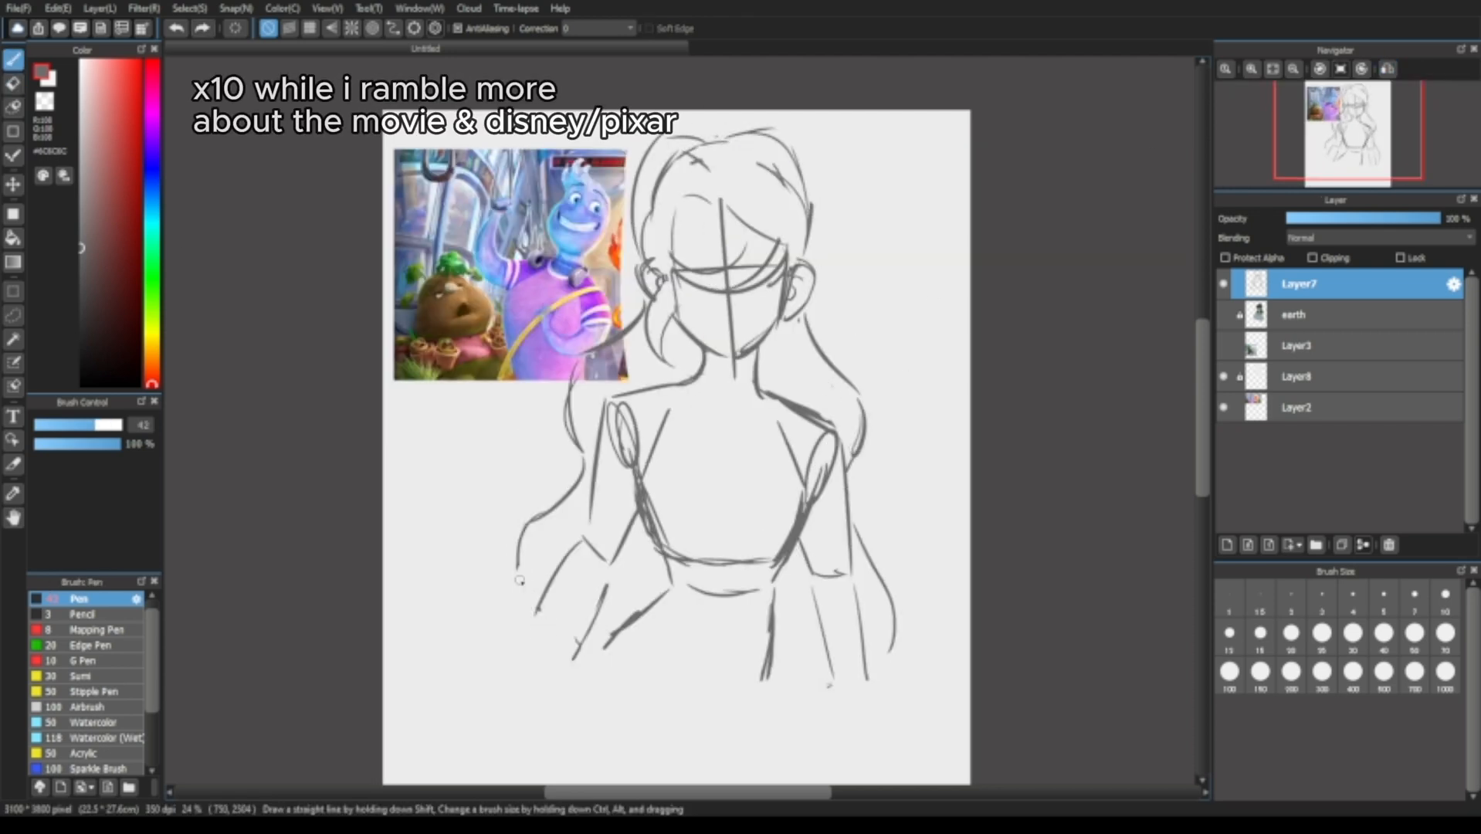
left_click_drag(774, 680, 806, 689)
left_click_drag(887, 653, 871, 679)
Erase the oval joint guides inside both shoulders.
left_click_drag(873, 281, 852, 307)
key("e")
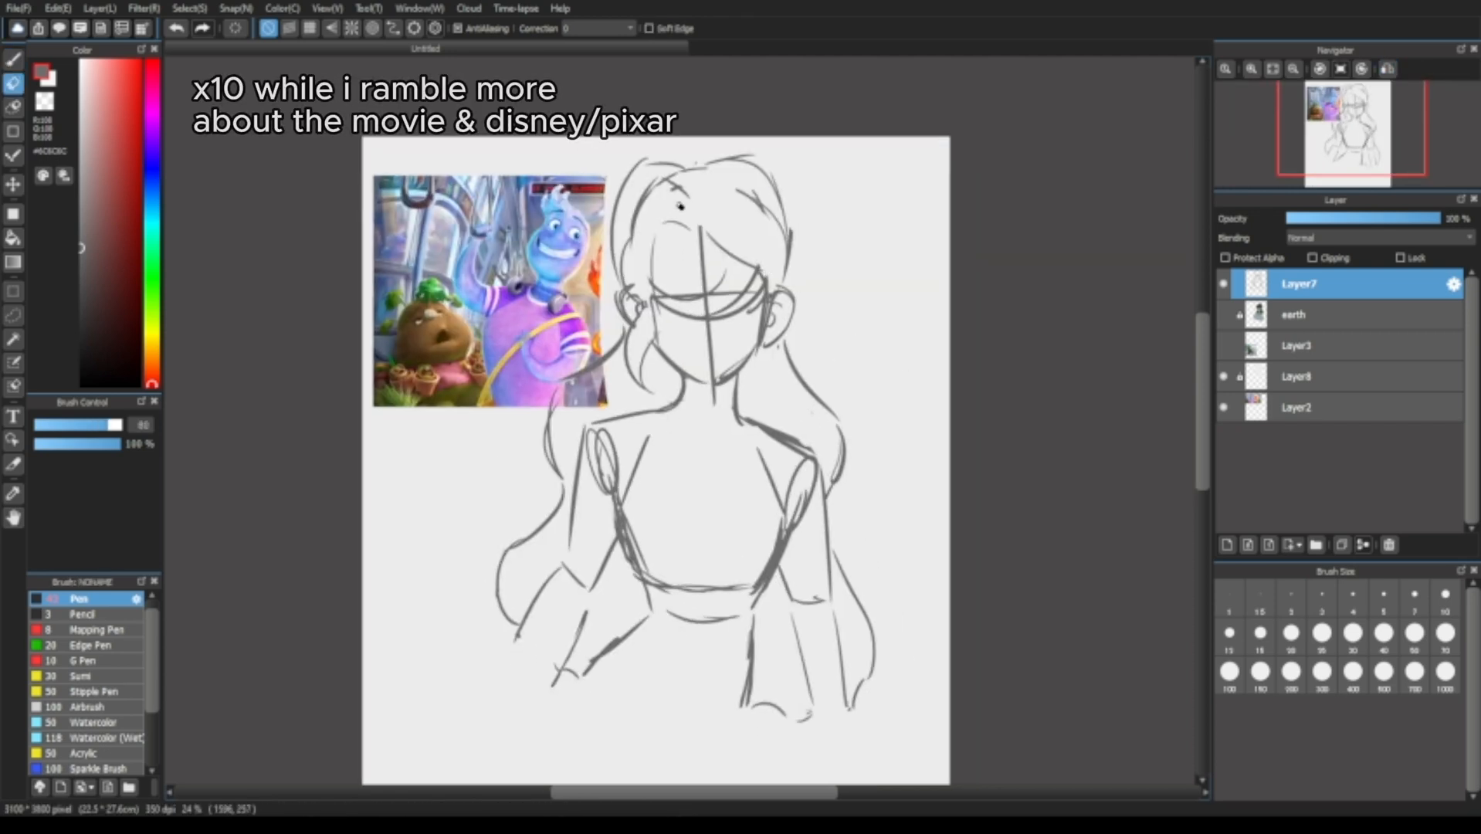
mouse_move(612, 465)
left_mouse_down()
mouse_move(601, 444)
mouse_move(617, 510)
left_mouse_up()
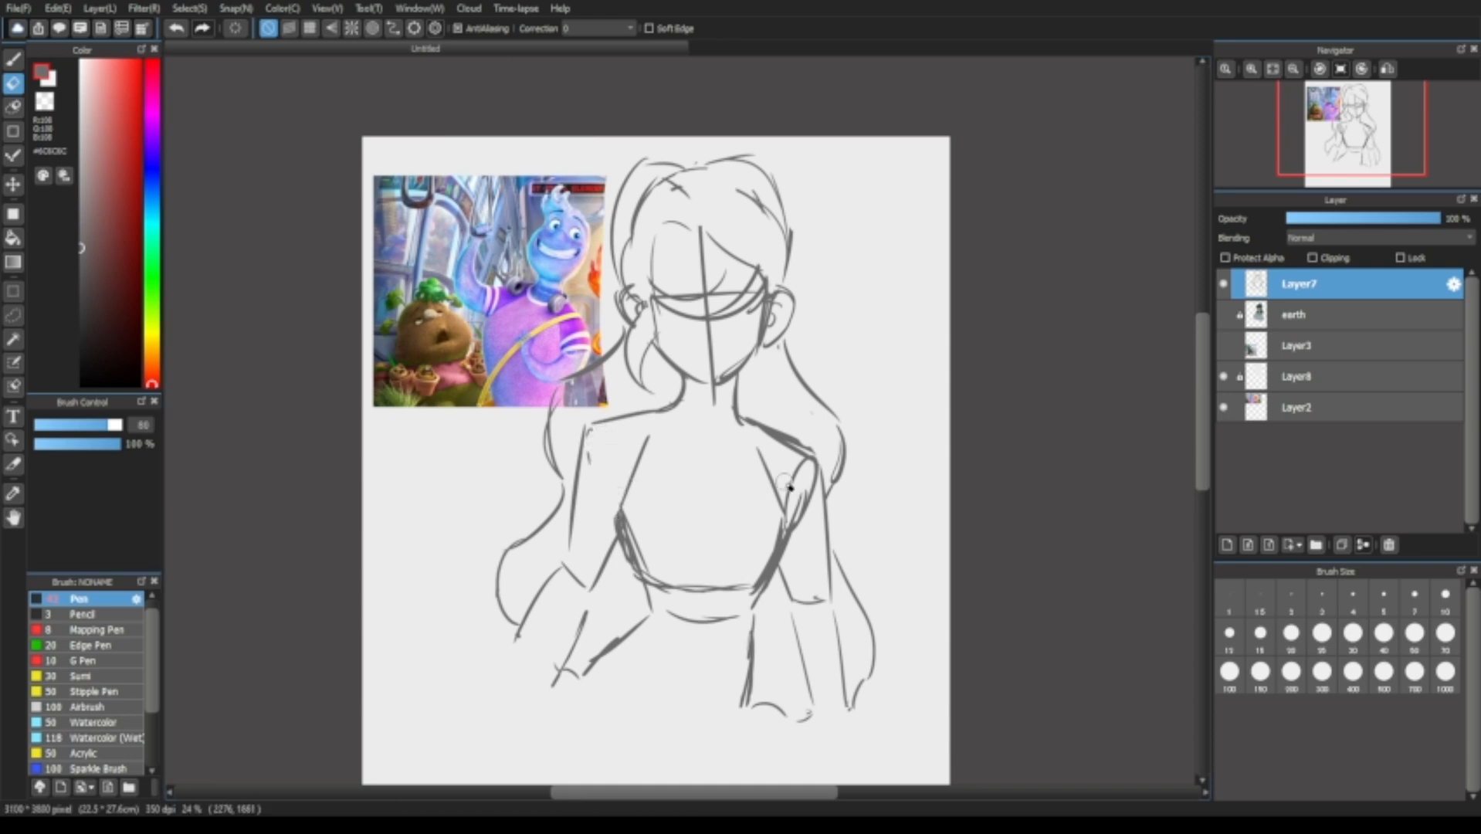
left_click_drag(803, 463, 803, 533)
Sketch the eyes, lashes, small round nose, mouth and eyebrows over the face guides on Layer9.
key("b")
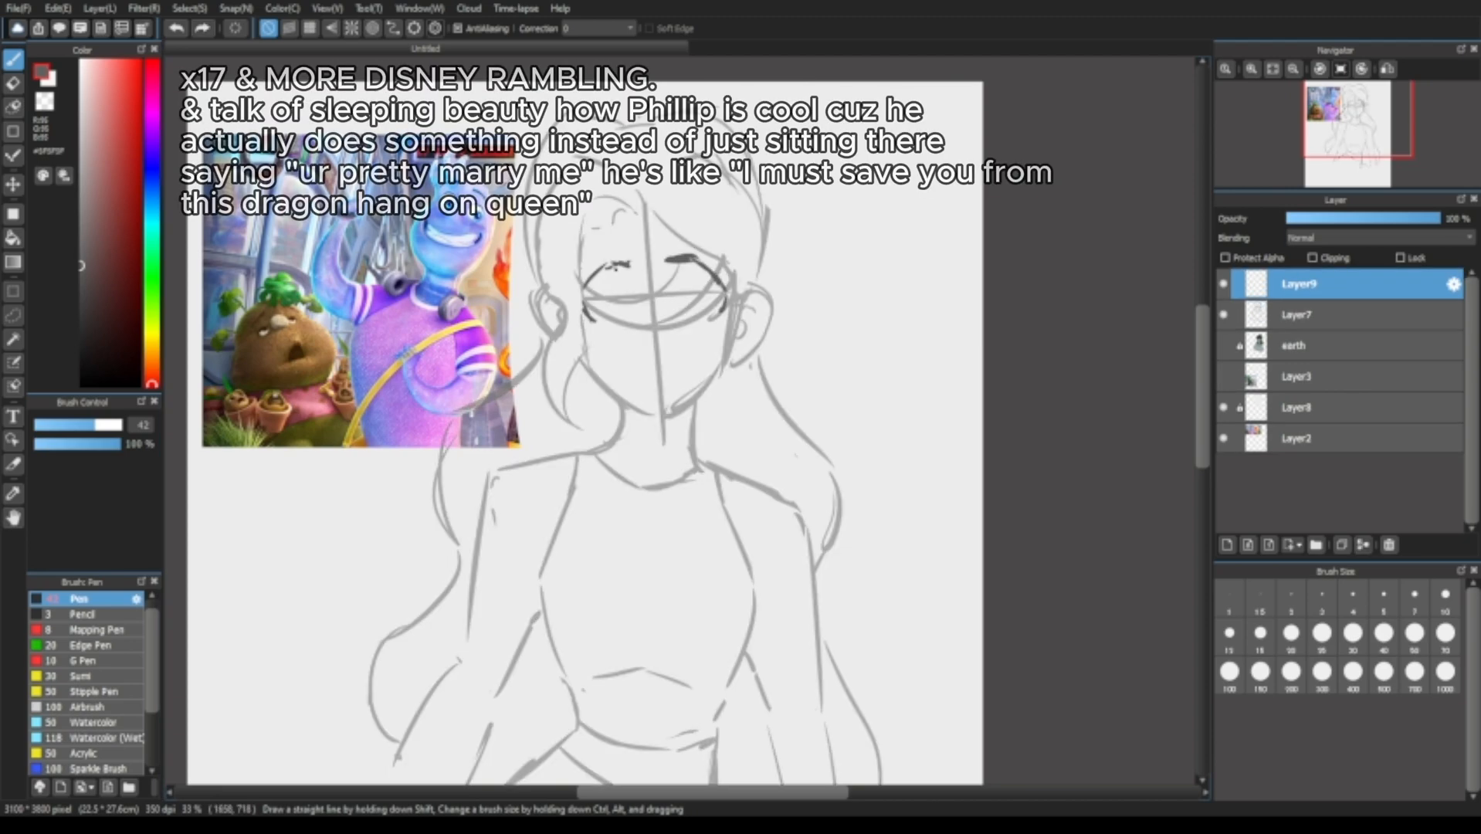
left_click_drag(692, 265, 692, 300)
left_click_drag(679, 306, 688, 307)
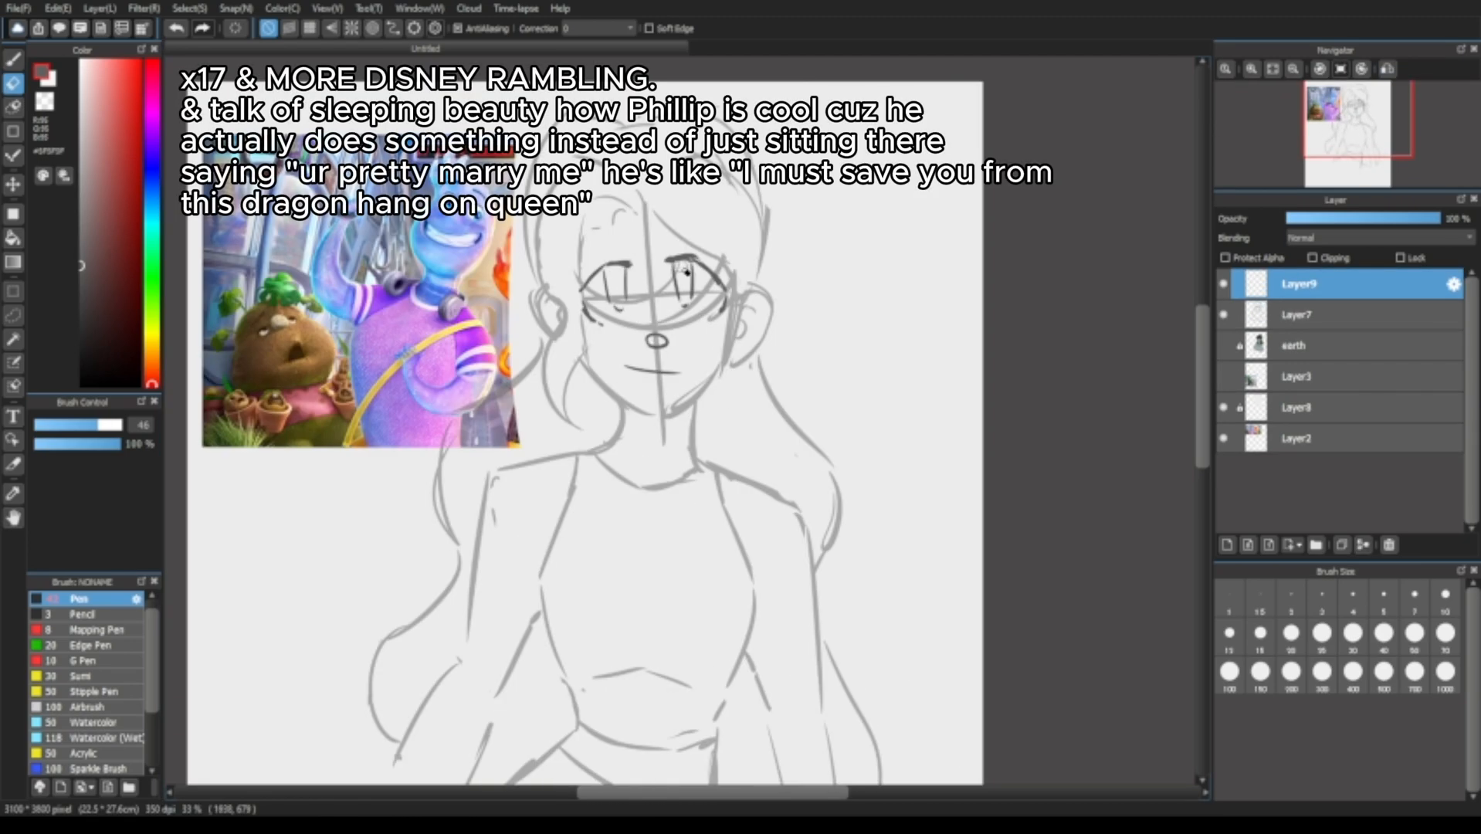
left_click_drag(667, 247, 720, 261)
left_click_drag(584, 266, 626, 251)
Erase the facial construction lines from the head sketch on Layer7.
left_click(1306, 317)
left_click(14, 83)
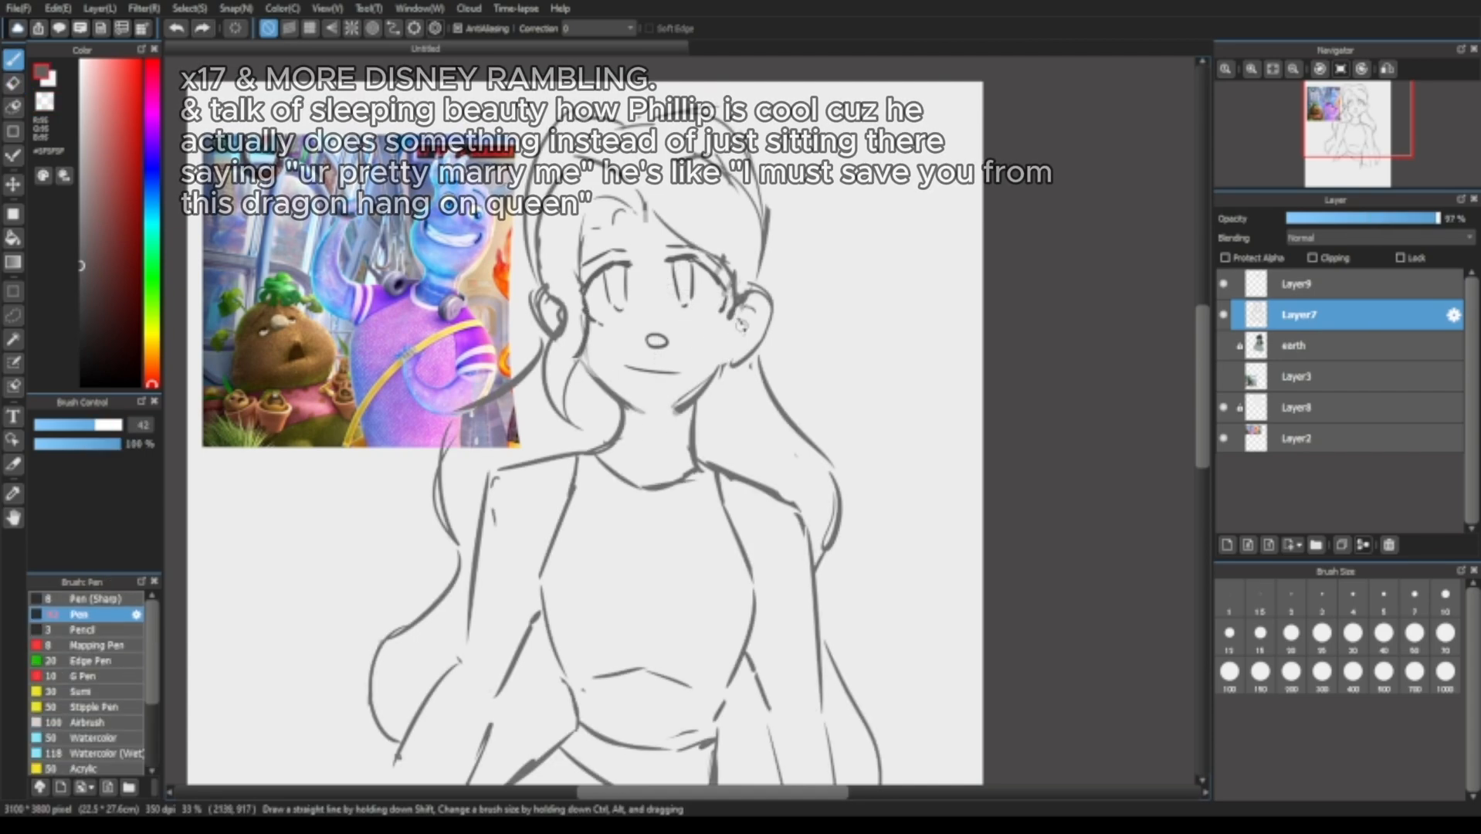
scroll(1039, 438, "down", 2)
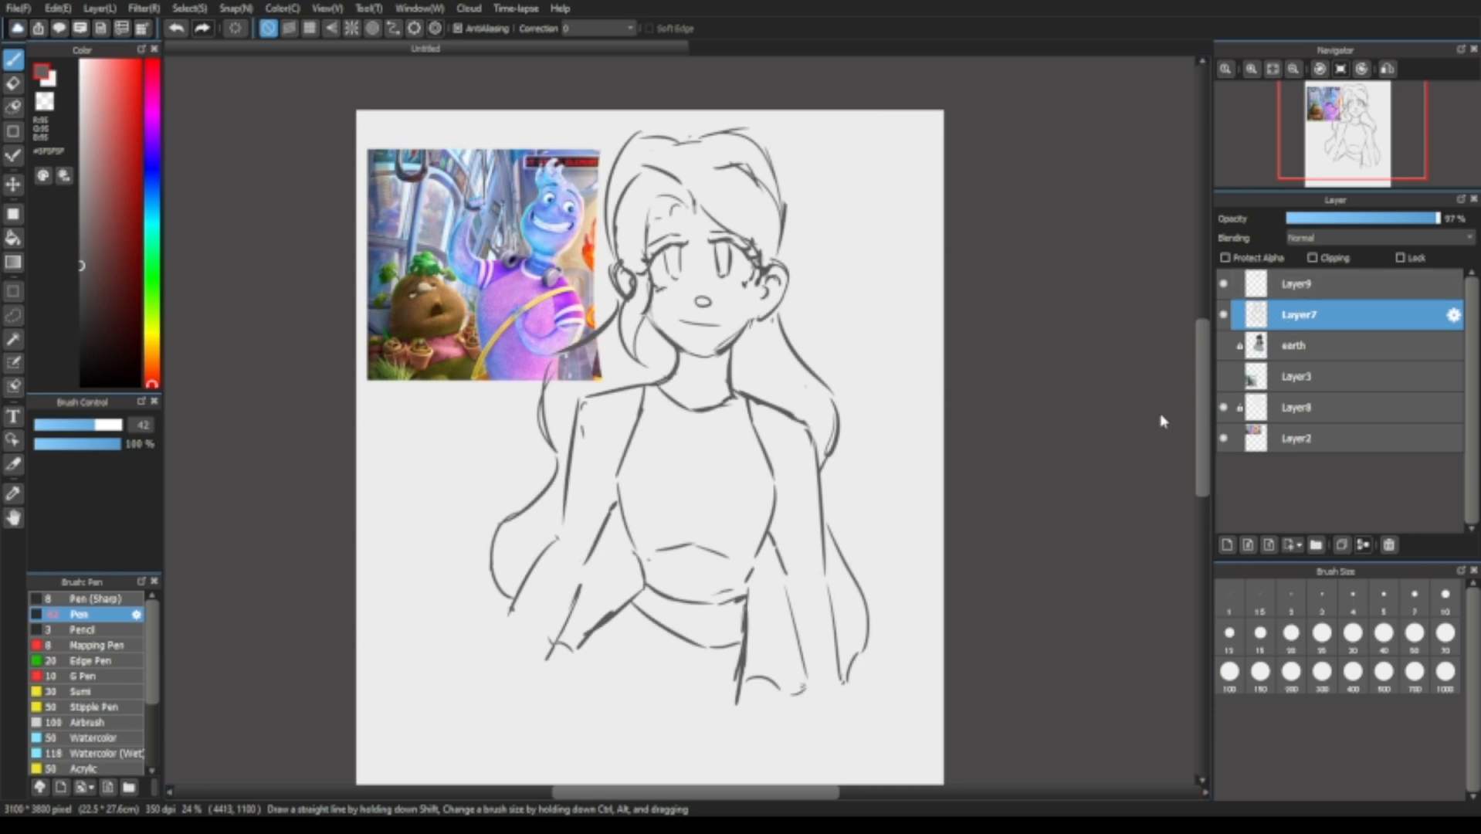
Flatten the top of the hair on Layer7 slightly using a mesh transform with 4 columns and 4 rows.
left_click(203, 9)
left_click(234, 212)
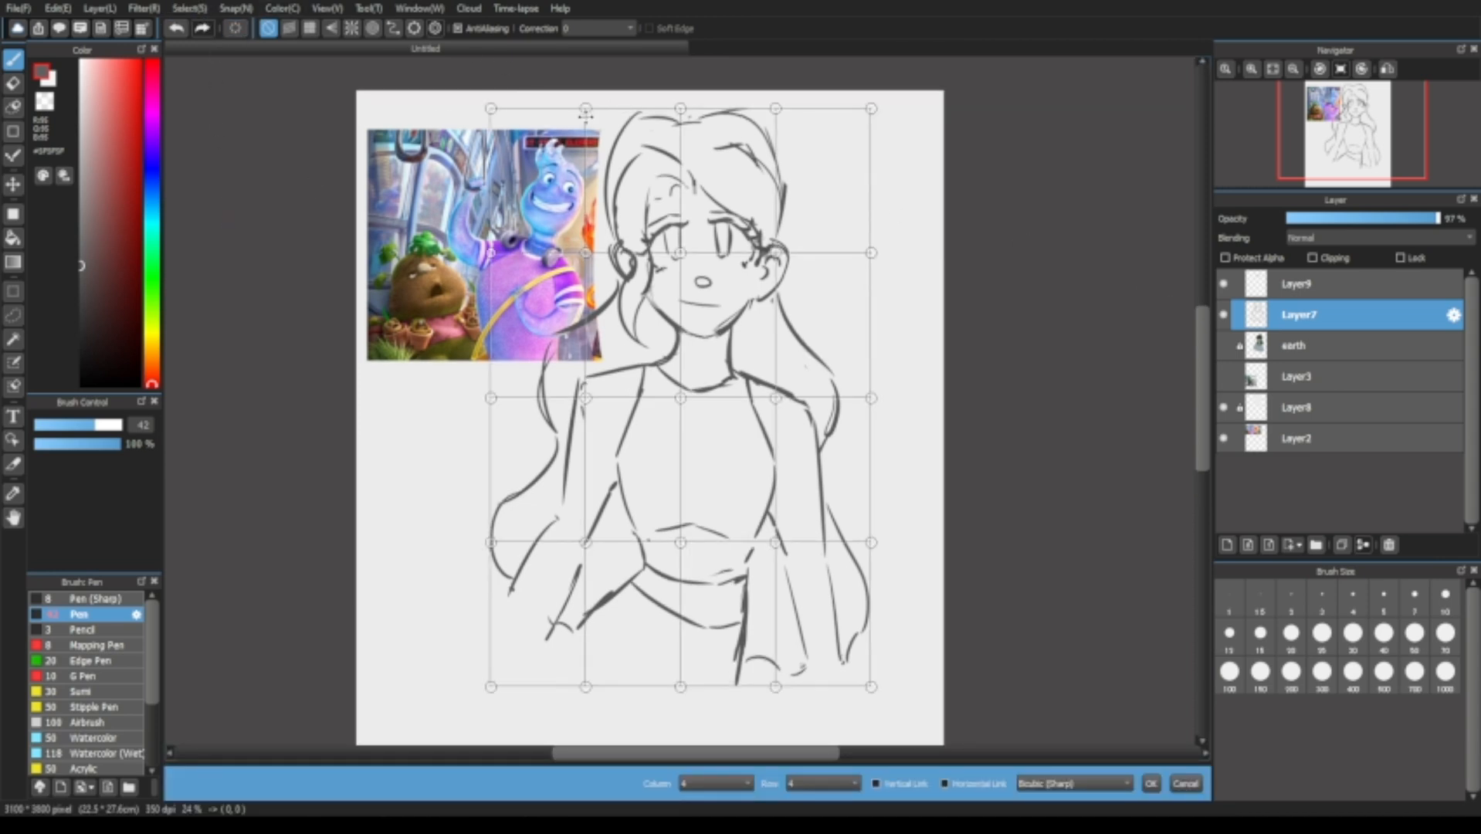
left_click_drag(586, 109, 593, 121)
left_click_drag(681, 108, 681, 114)
left_click_drag(777, 109, 768, 117)
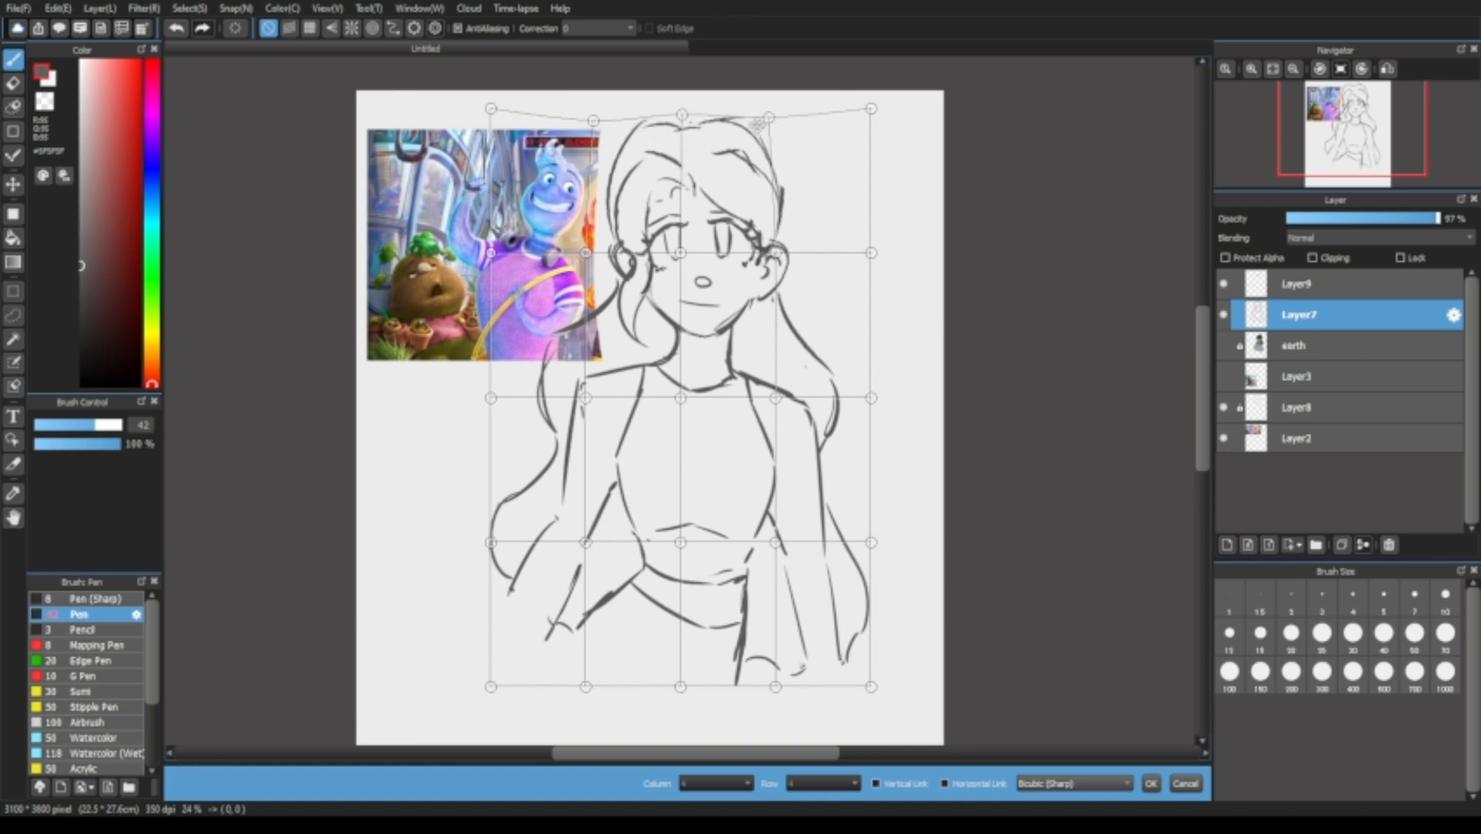
left_click_drag(594, 121, 600, 124)
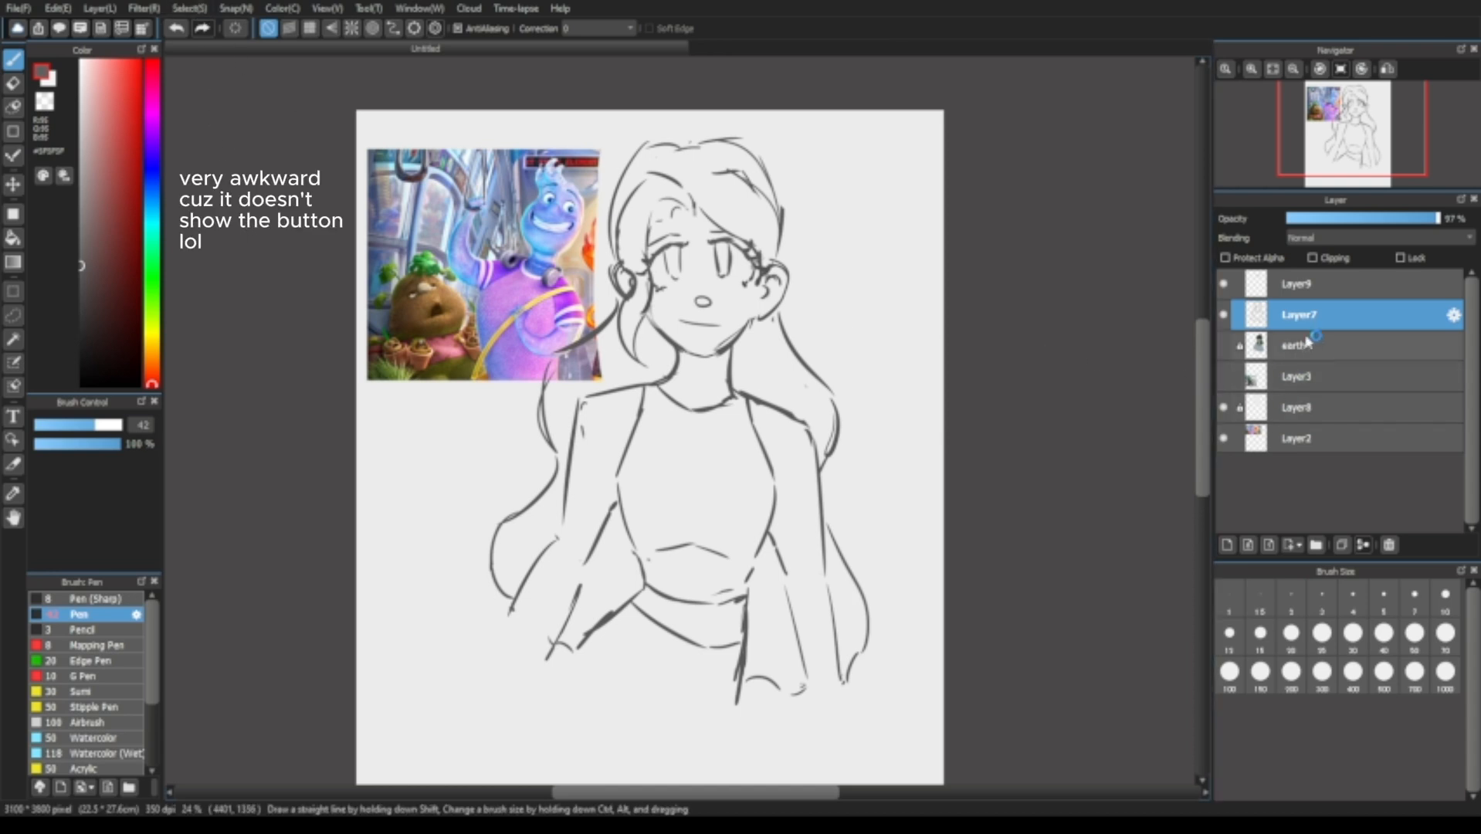
Darken the merged line art and paint the hair sections in flat teal on Layer9 beneath it.
left_click(1298, 283)
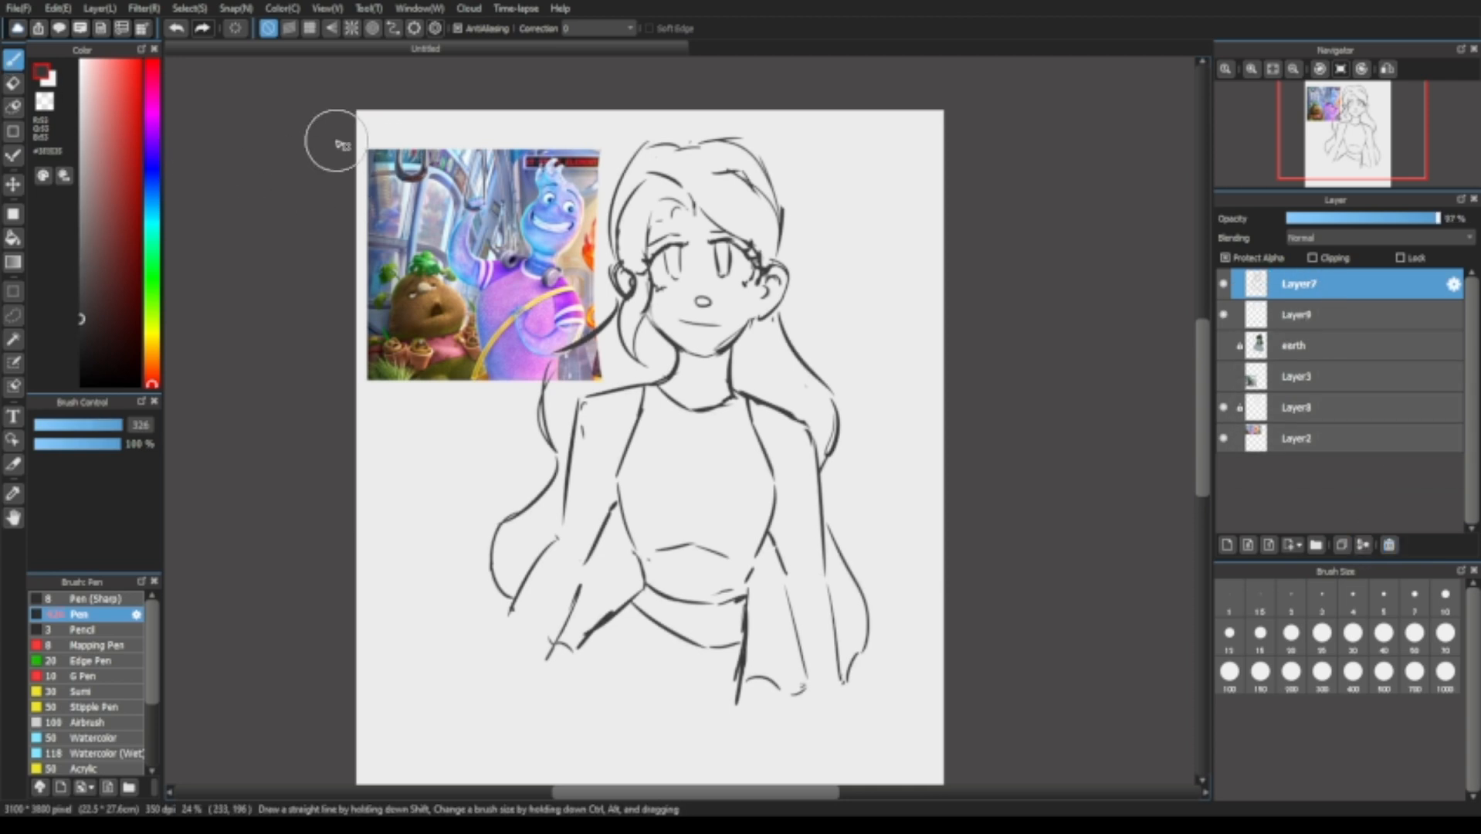
left_click(1284, 309)
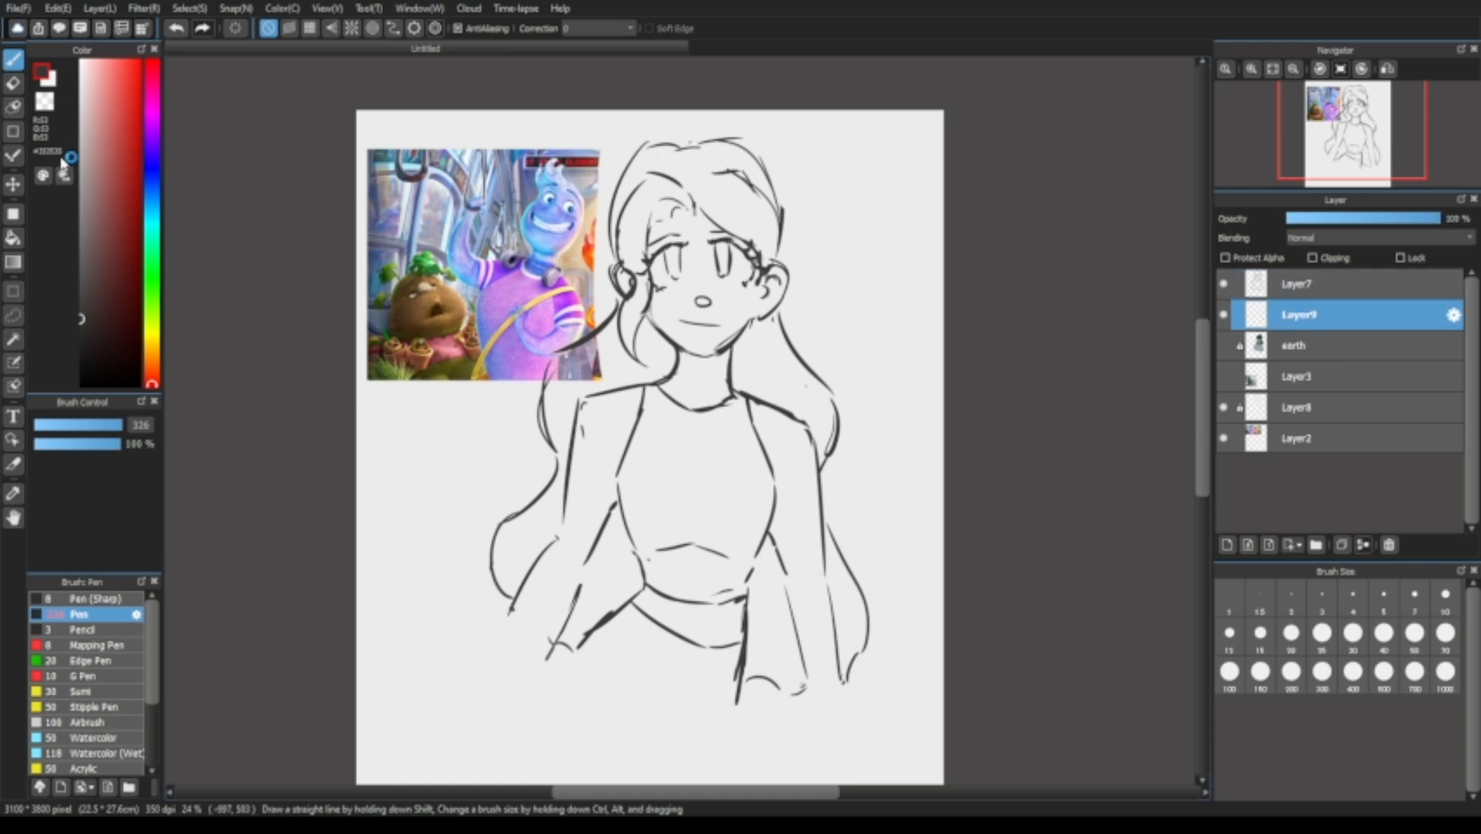
left_click(85, 189)
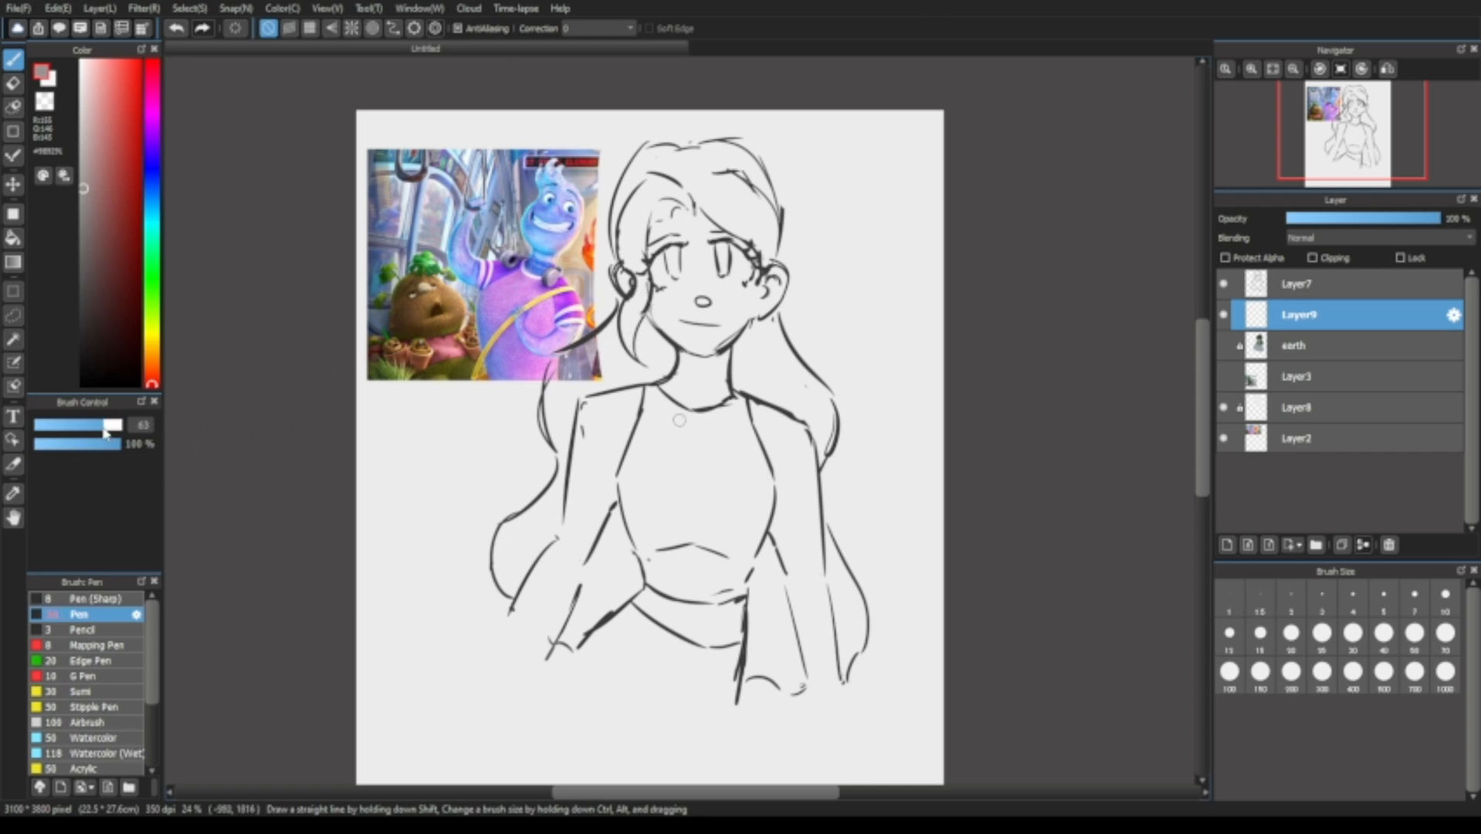
left_click_drag(122, 431, 119, 429)
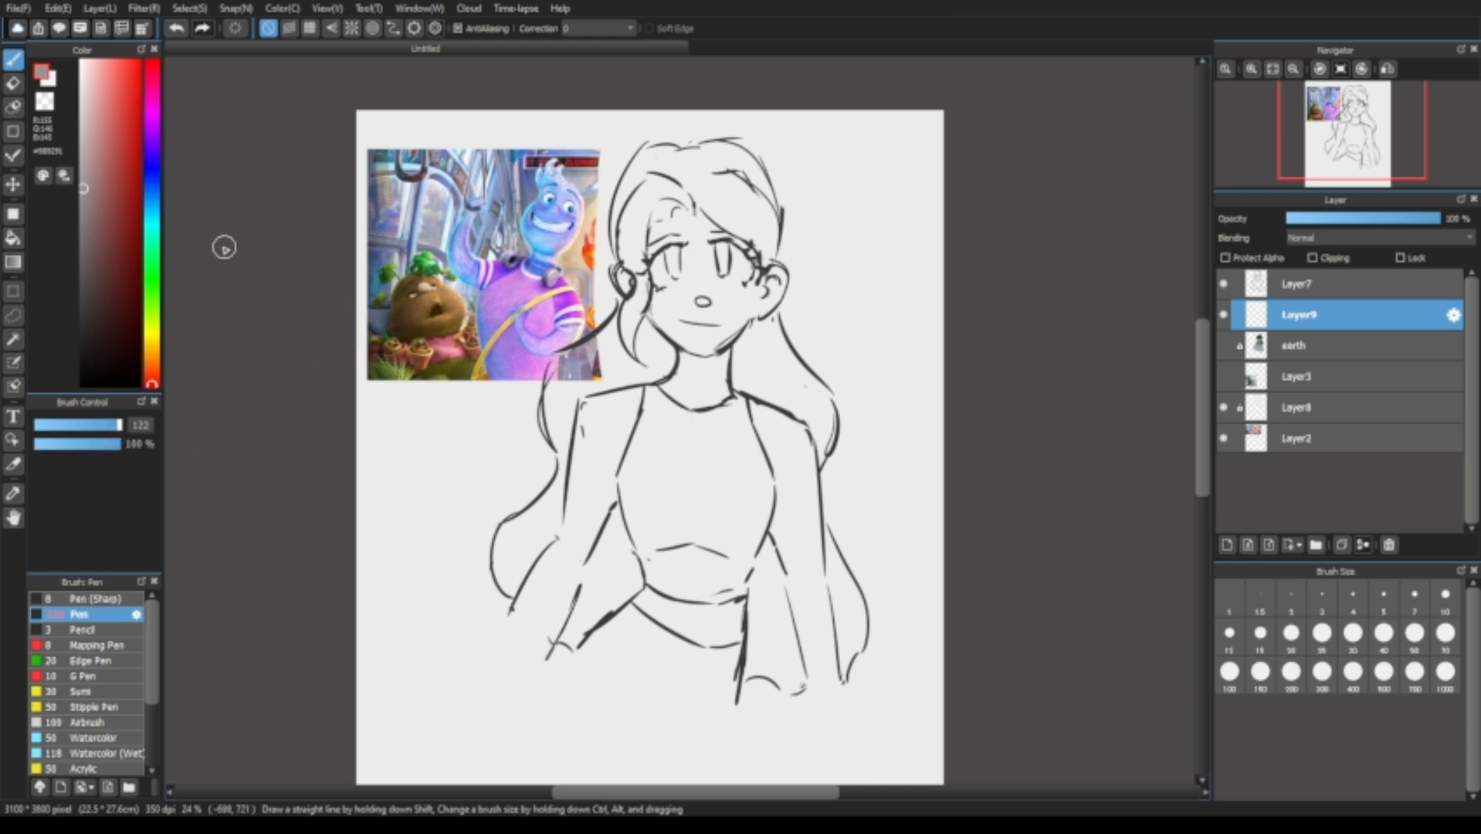
left_click(156, 218)
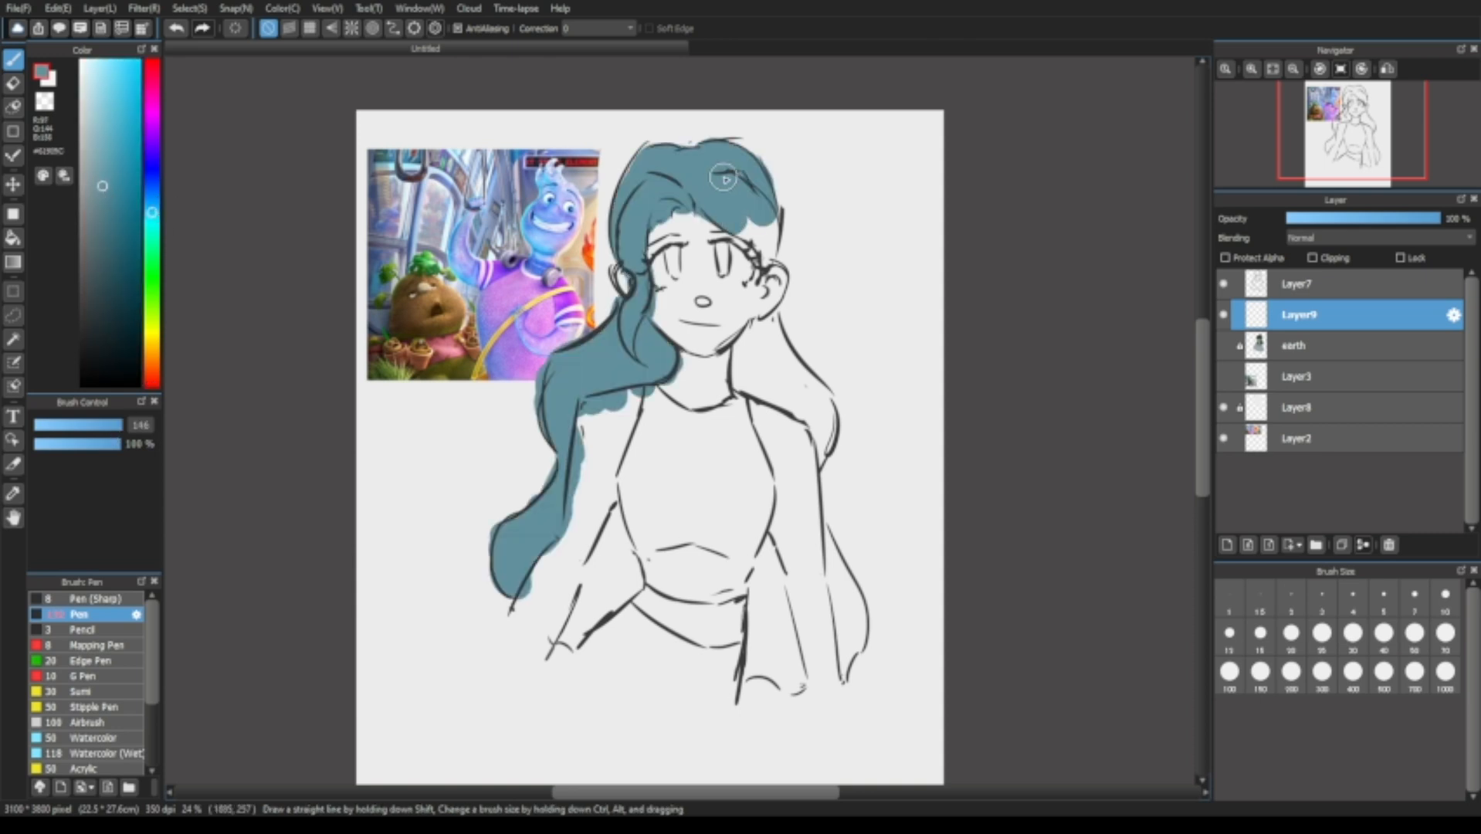
mouse_move(726, 186)
left_mouse_down()
mouse_move(739, 222)
mouse_move(753, 195)
mouse_move(770, 240)
mouse_move(767, 335)
mouse_move(746, 395)
mouse_move(750, 333)
mouse_move(772, 318)
mouse_move(763, 391)
mouse_move(767, 372)
mouse_move(800, 403)
mouse_move(772, 334)
mouse_move(812, 403)
mouse_move(769, 338)
mouse_move(810, 400)
mouse_move(811, 450)
mouse_move(811, 381)
mouse_move(820, 438)
left_mouse_up()
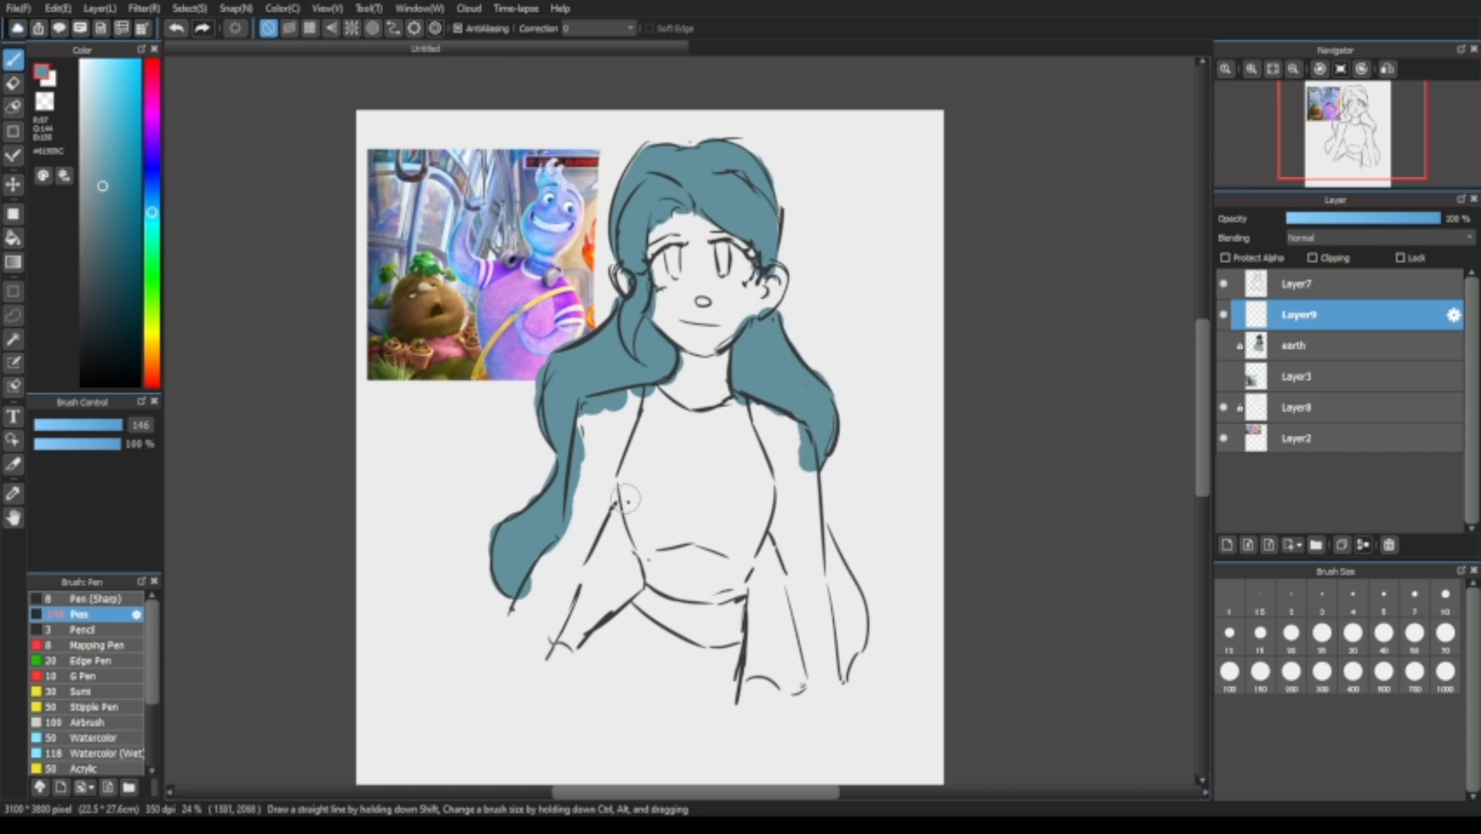
mouse_move(626, 500)
left_mouse_down()
mouse_move(569, 635)
mouse_move(589, 617)
mouse_move(602, 626)
mouse_move(634, 569)
left_mouse_up()
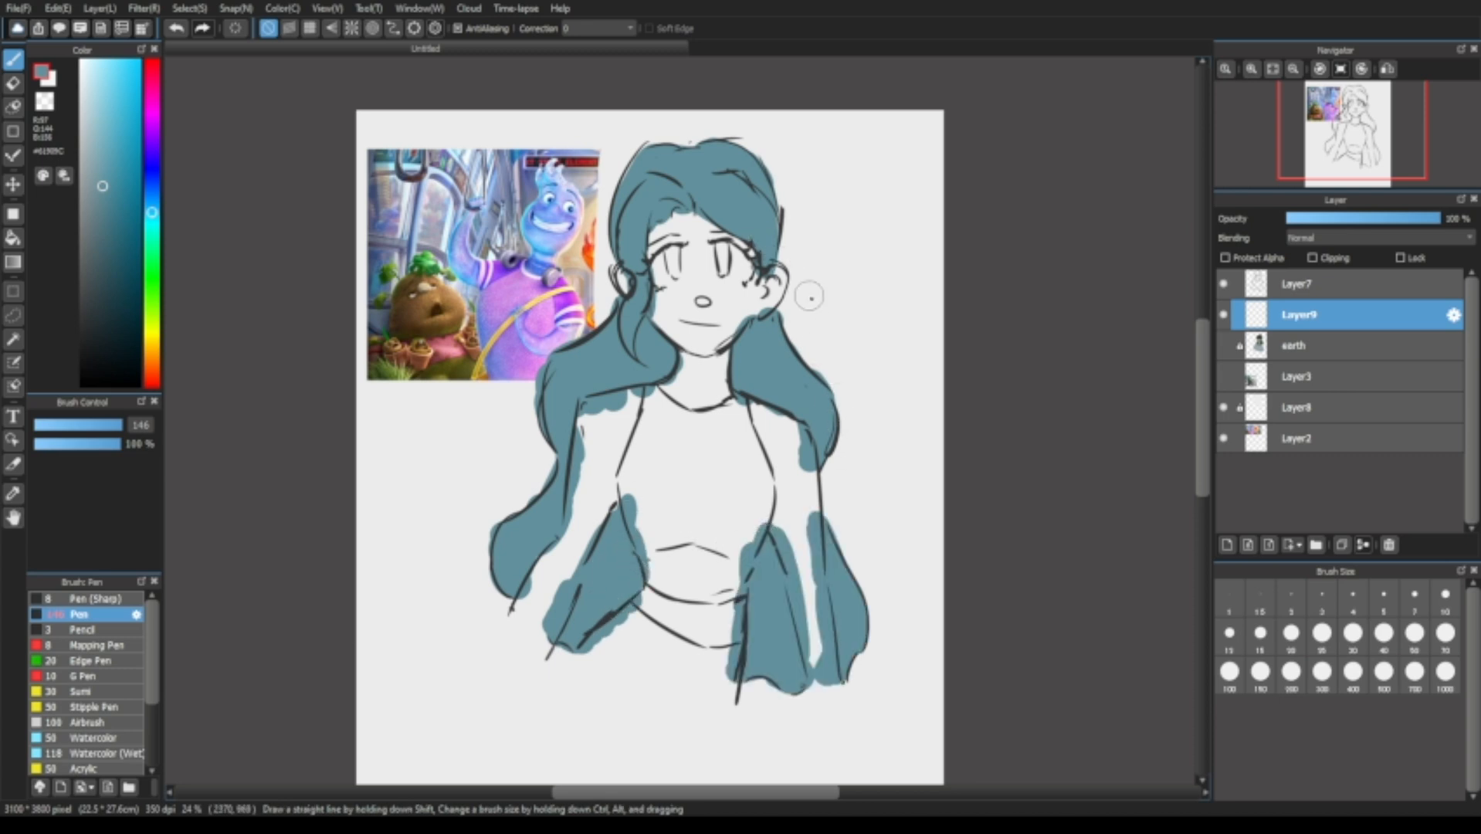
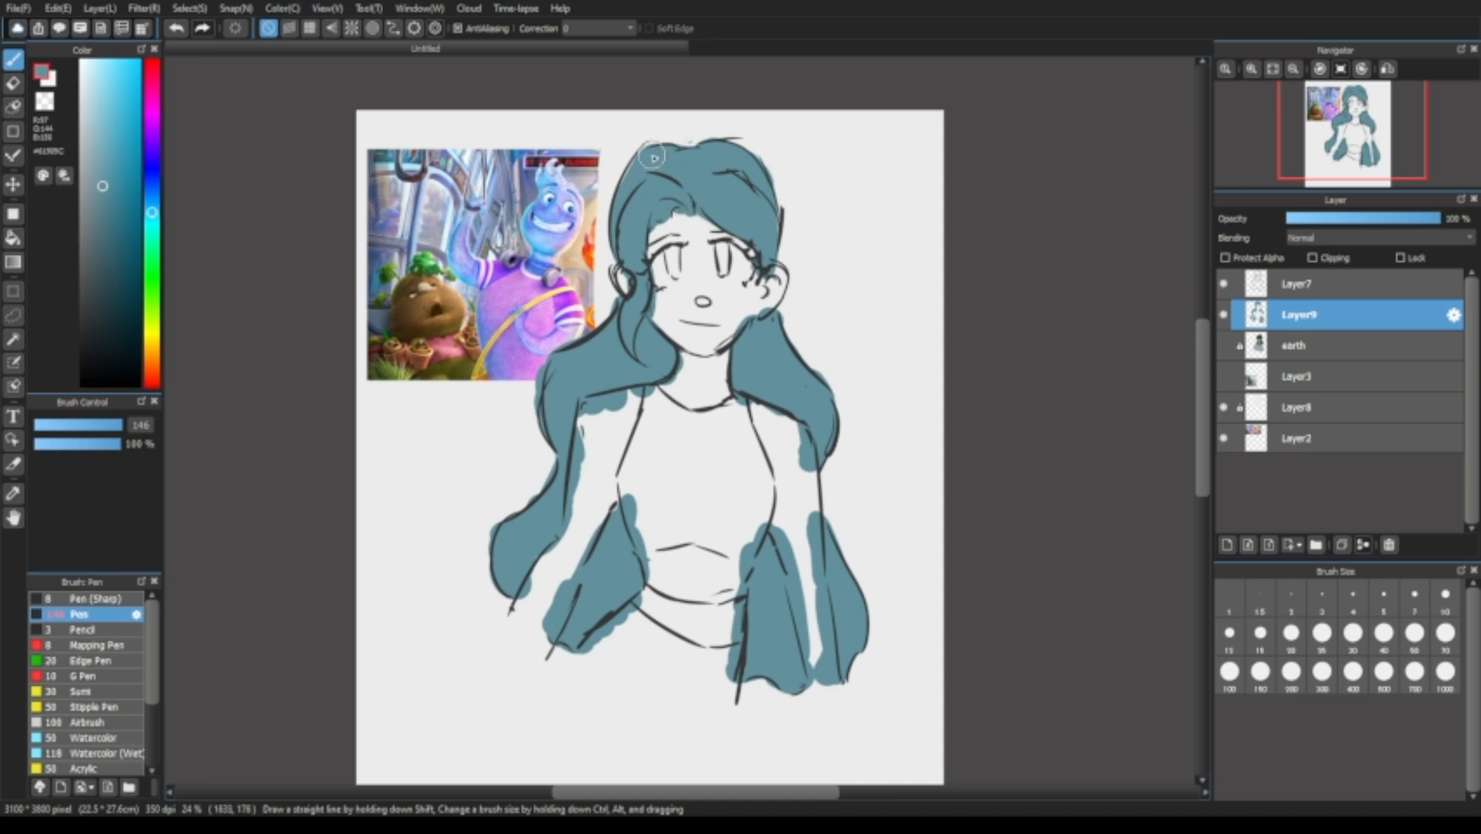
Try a wavy dark blue scribble texture over the teal hair.
left_click(152, 198)
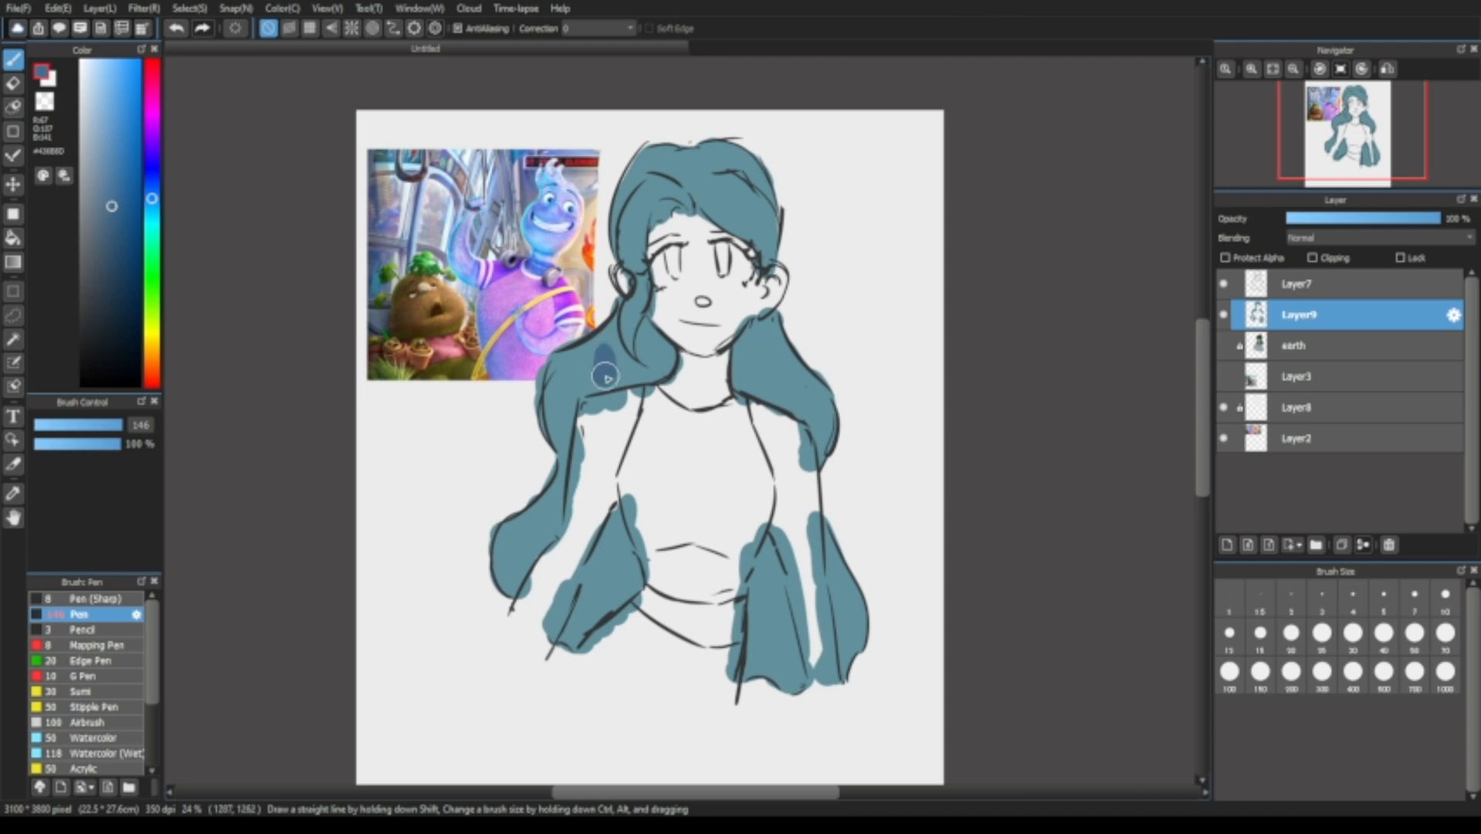
left_click_drag(152, 198, 152, 189)
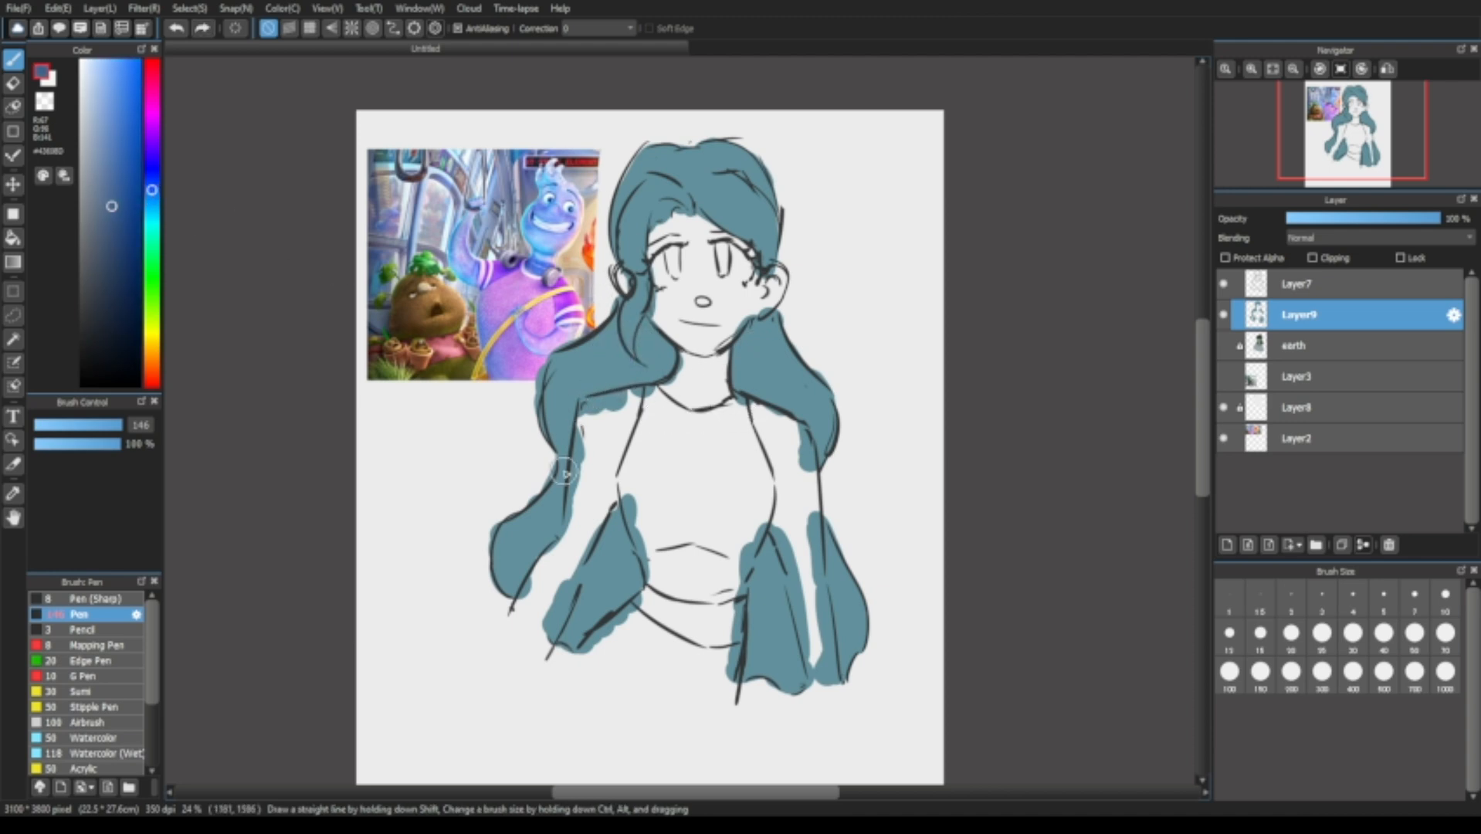
mouse_move(523, 550)
left_mouse_down()
mouse_move(545, 531)
mouse_move(509, 579)
mouse_move(552, 548)
left_mouse_up()
key("ctrl+z")
mouse_move(558, 641)
left_mouse_down()
mouse_move(568, 610)
mouse_move(611, 592)
mouse_move(621, 545)
left_mouse_up()
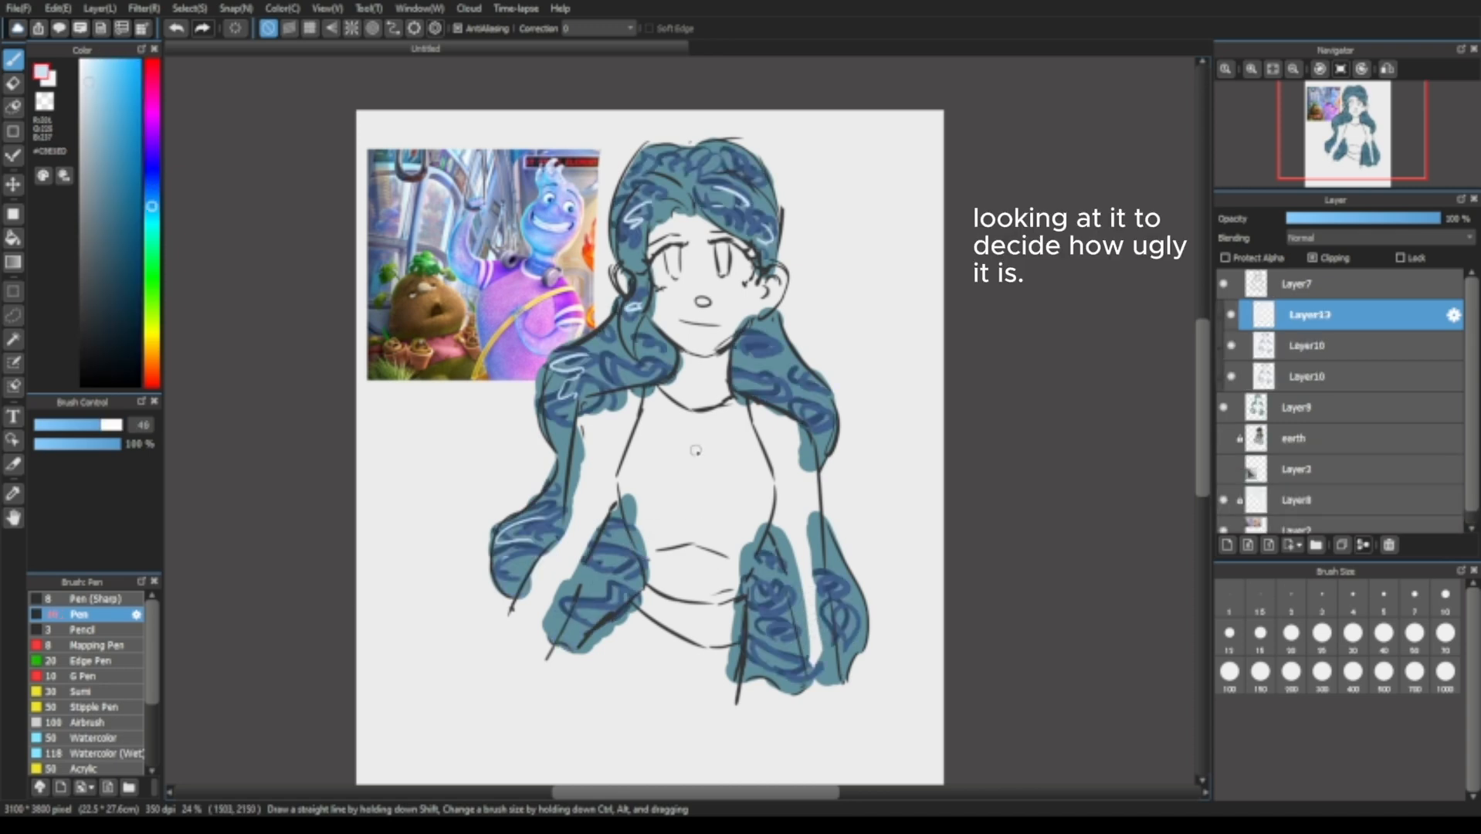
Delete the two clipped Layer10 layers holding the dark blue hair scribbles.
left_click(1307, 349)
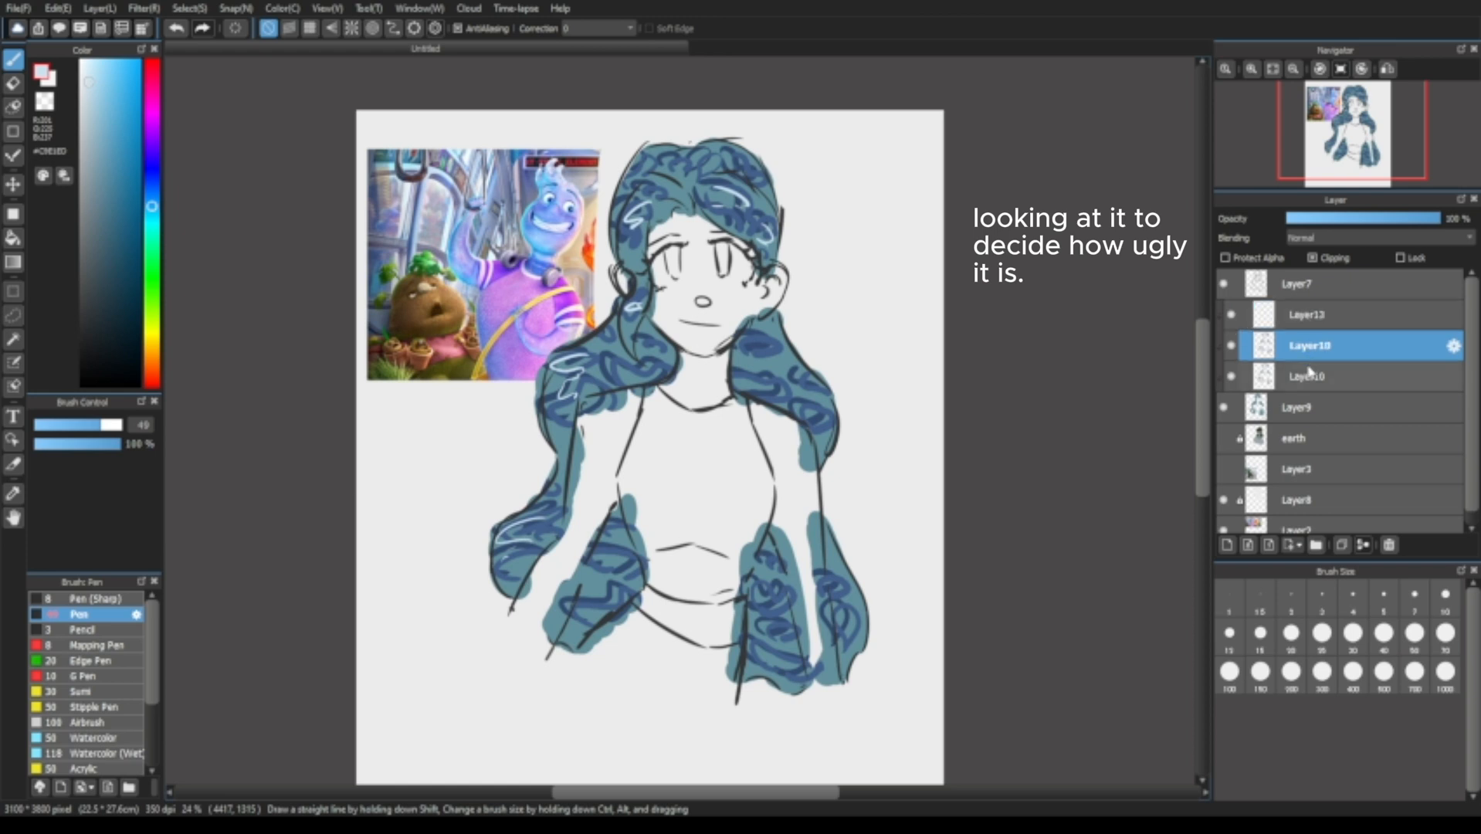
left_click(1304, 377)
left_click(1305, 350)
left_click(1310, 374)
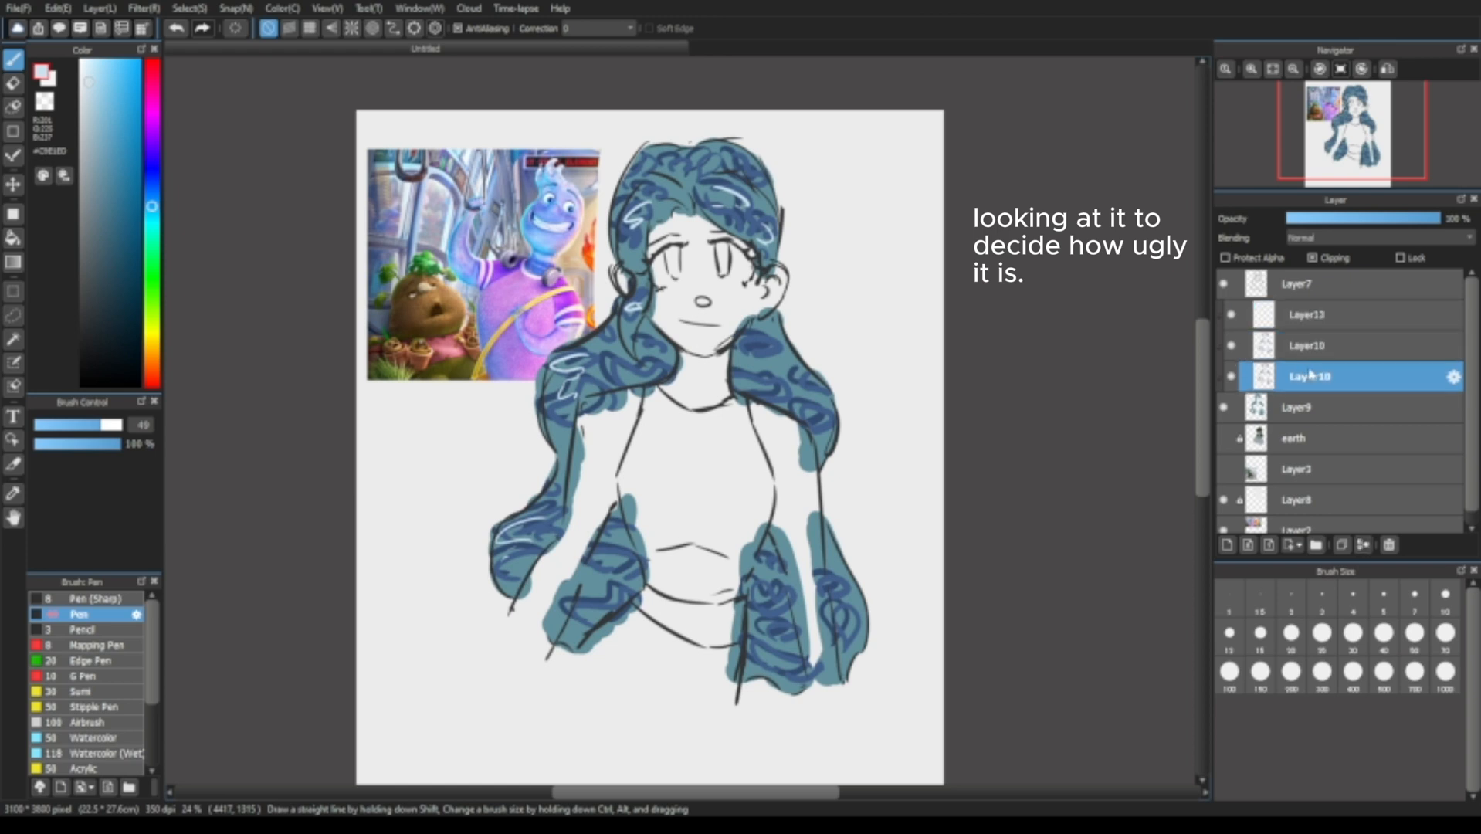
left_click(1307, 349)
left_click(1311, 372)
left_click(1309, 318)
left_click(1310, 373)
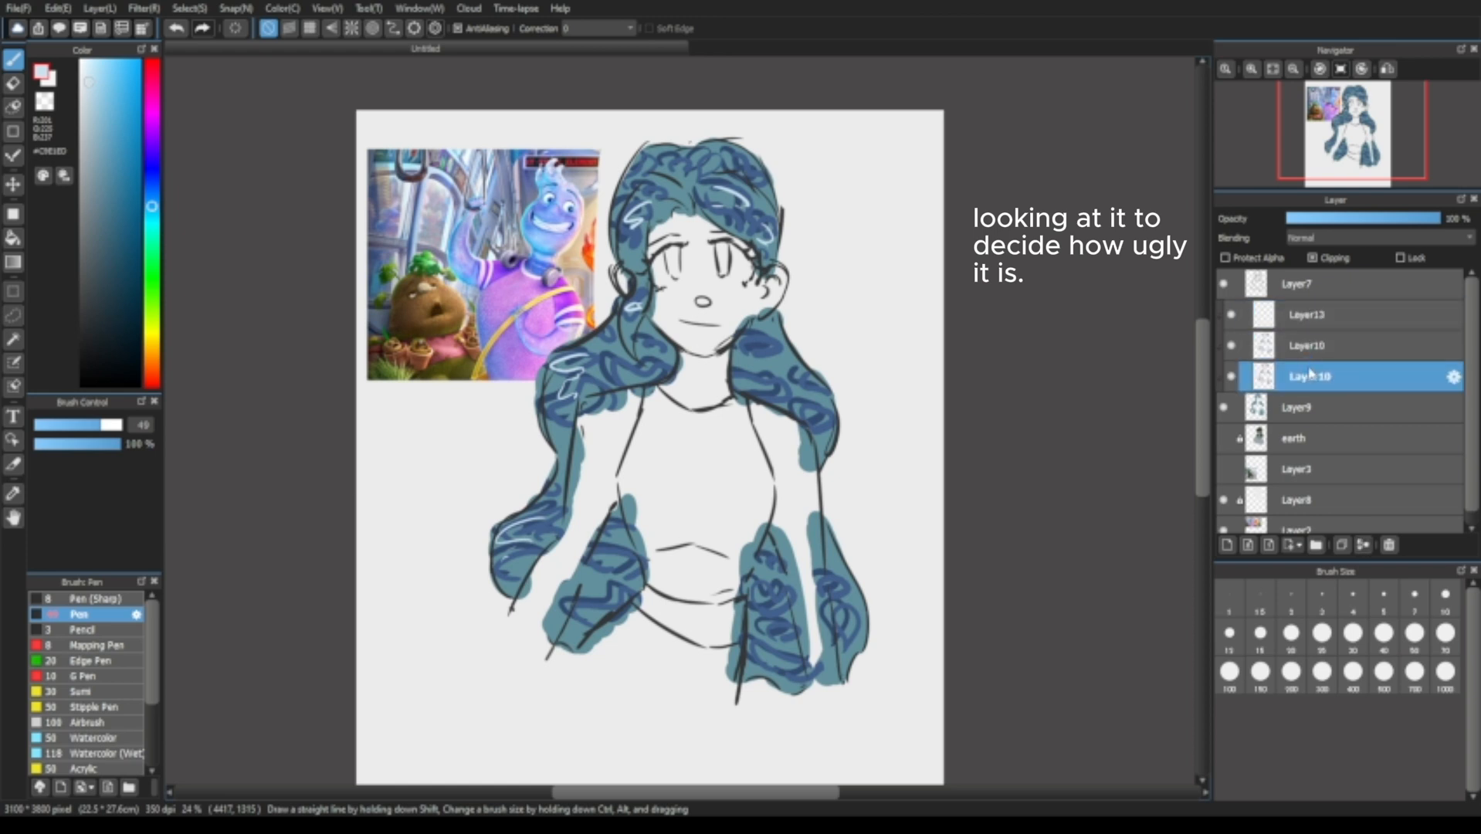
left_click(1390, 545)
left_click(1391, 545)
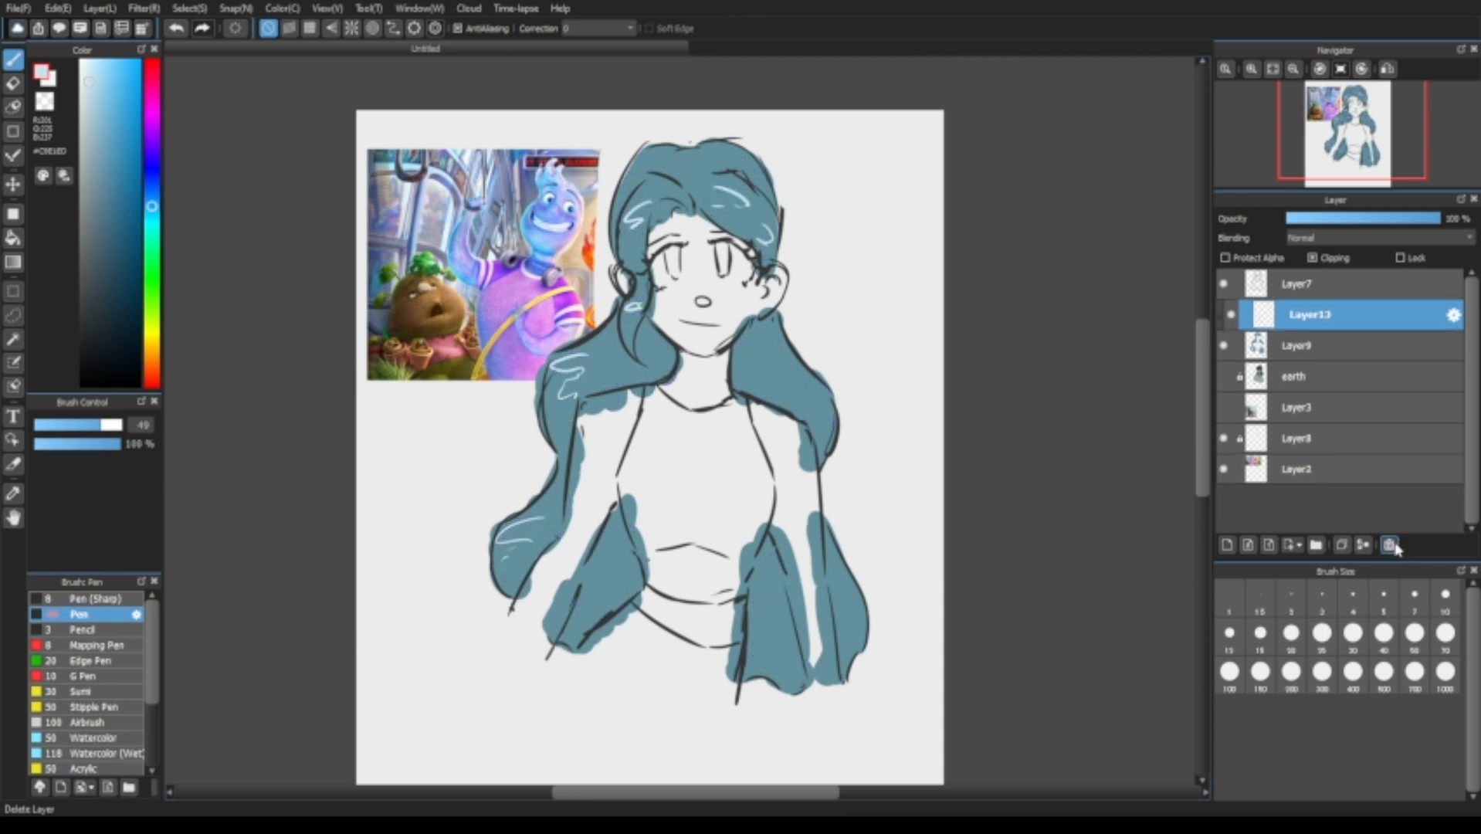
Protect Layer9's alpha and paint dark blue shadows on the hair beside the neck, lower strands, crown and bangs.
left_click(1317, 357)
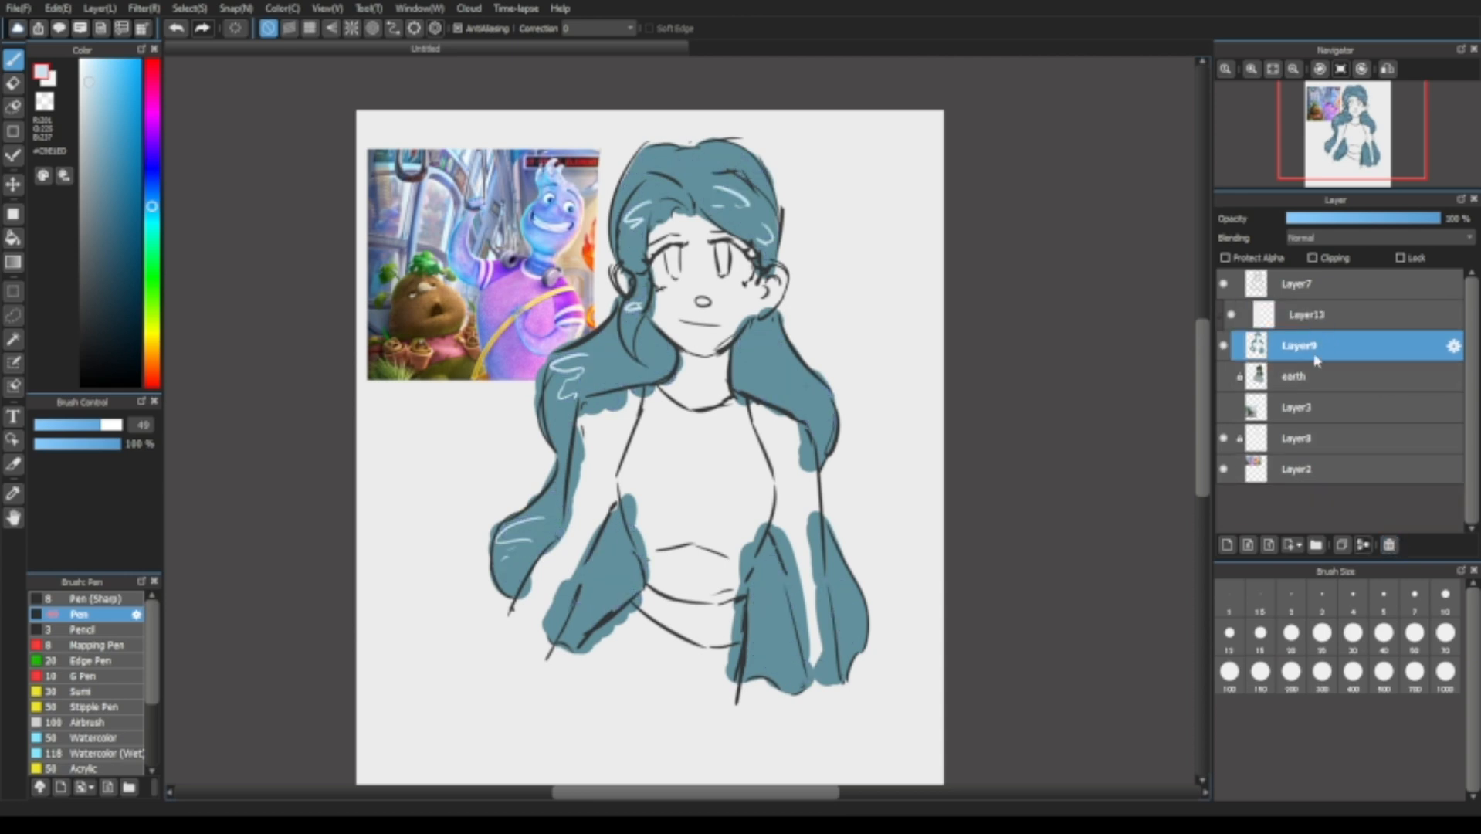
left_click(1258, 260)
left_click(115, 223)
left_click(1260, 672)
mouse_move(743, 347)
left_mouse_down()
mouse_move(744, 371)
mouse_move(815, 437)
left_mouse_up()
left_click_drag(575, 400, 663, 352)
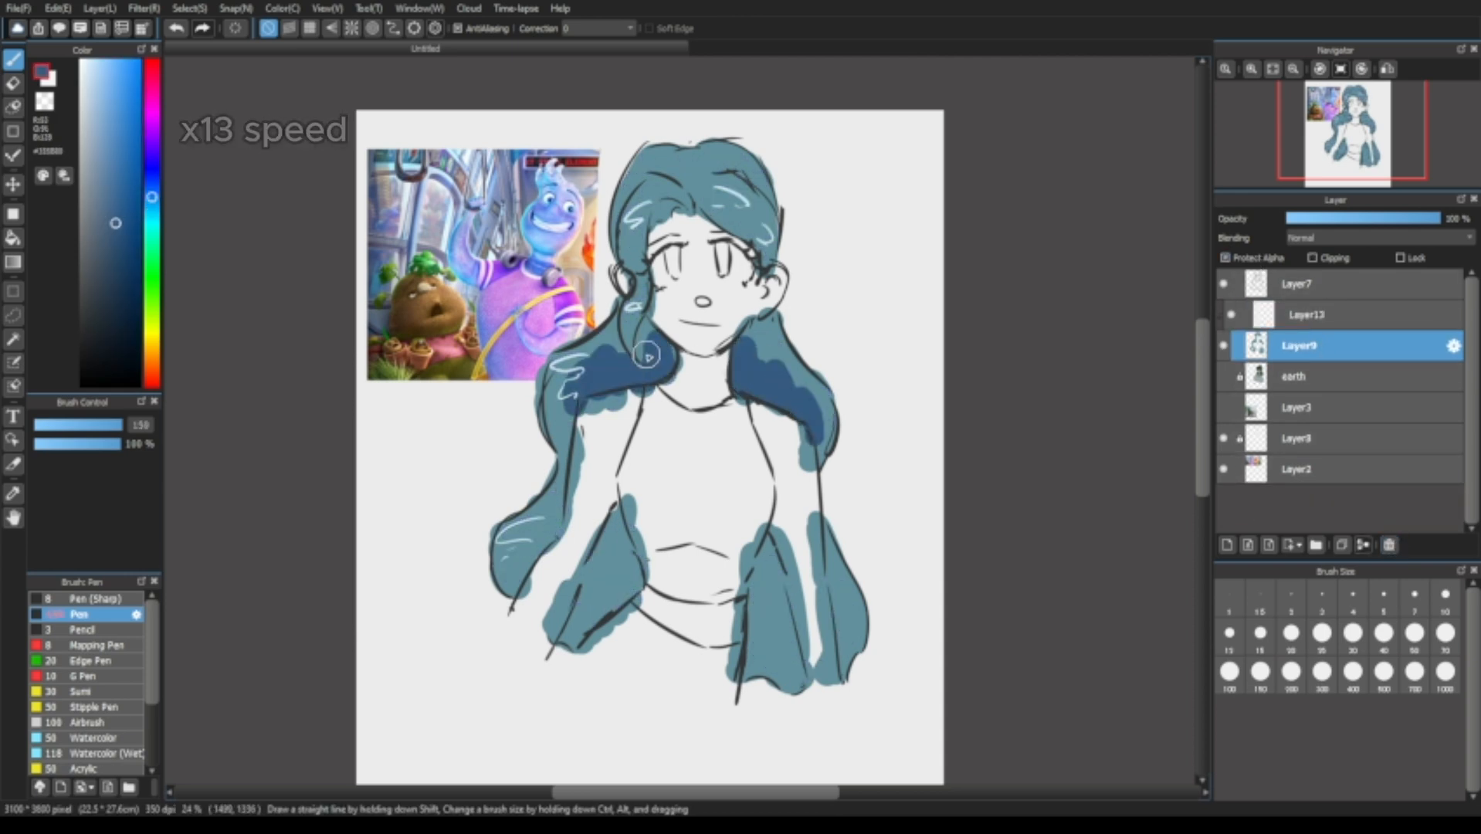
left_click_drag(768, 552, 788, 679)
mouse_move(630, 189)
left_mouse_down()
mouse_move(683, 174)
mouse_move(685, 205)
left_mouse_up()
left_click_drag(632, 253, 642, 279)
left_click_drag(764, 328, 748, 351)
Shift the shadow color toward indigo and deepen the lower strands and shoulder hair using the Watercolor brush.
left_click(152, 177)
mouse_move(616, 533)
left_mouse_down()
mouse_move(622, 563)
mouse_move(626, 533)
left_mouse_up()
left_click(96, 738)
left_click_drag(625, 532, 596, 619)
left_click_drag(763, 553, 780, 649)
left_click_drag(746, 357, 757, 390)
left_click_drag(780, 344, 827, 425)
left_click_drag(567, 386, 558, 529)
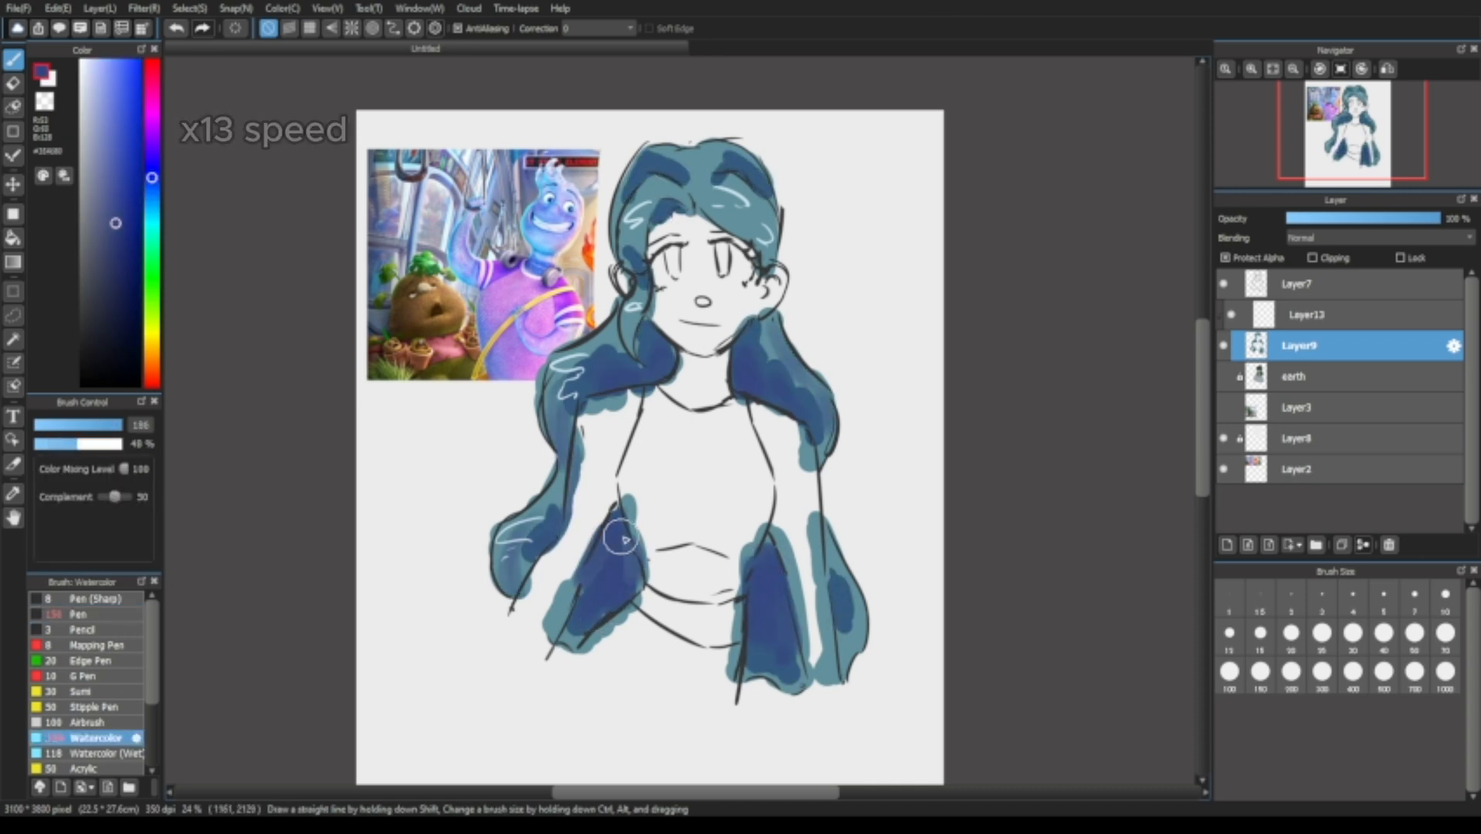
left_click_drag(838, 571, 848, 638)
Sample the teal from the crown and blend it into the shadows of the crown, shoulder hair and lower strands.
left_click(695, 197, "alt")
left_click_drag(658, 159, 695, 177)
left_click_drag(580, 406, 652, 355)
left_click_drag(776, 549, 795, 672)
left_click_drag(753, 351, 805, 395)
Blend sampled blue and teal tones into the tips of the lower strands and the outer curve of the shoulder hair.
left_click(773, 386, "alt")
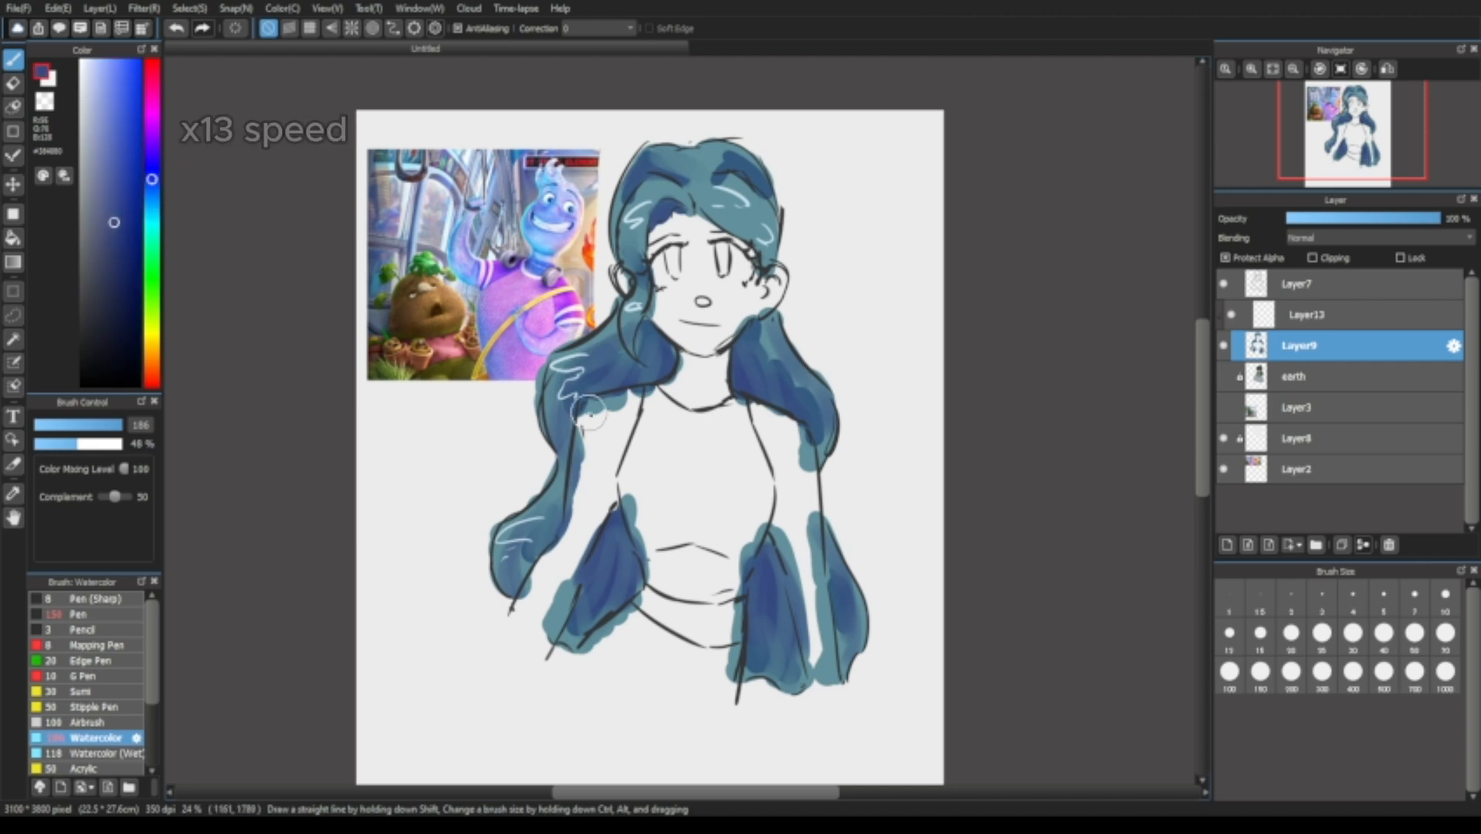
left_click_drag(591, 594, 560, 641)
left_click_drag(753, 676, 807, 683)
left_click(776, 340, "alt")
left_click_drag(820, 390, 834, 446)
left_click(800, 401, "alt")
Blend sampled hair tones across the swept bangs, and undo the last stroke down the side hair.
left_click(714, 181, "alt")
mouse_move(722, 166)
left_mouse_down()
mouse_move(784, 210)
mouse_move(674, 152)
mouse_move(717, 179)
left_mouse_up()
left_click(749, 170, "alt")
left_click_drag(714, 180, 760, 242)
left_click(634, 307, "alt")
mouse_move(624, 324)
left_mouse_down()
mouse_move(570, 369)
mouse_move(555, 424)
left_mouse_up()
key("ctrl+z")
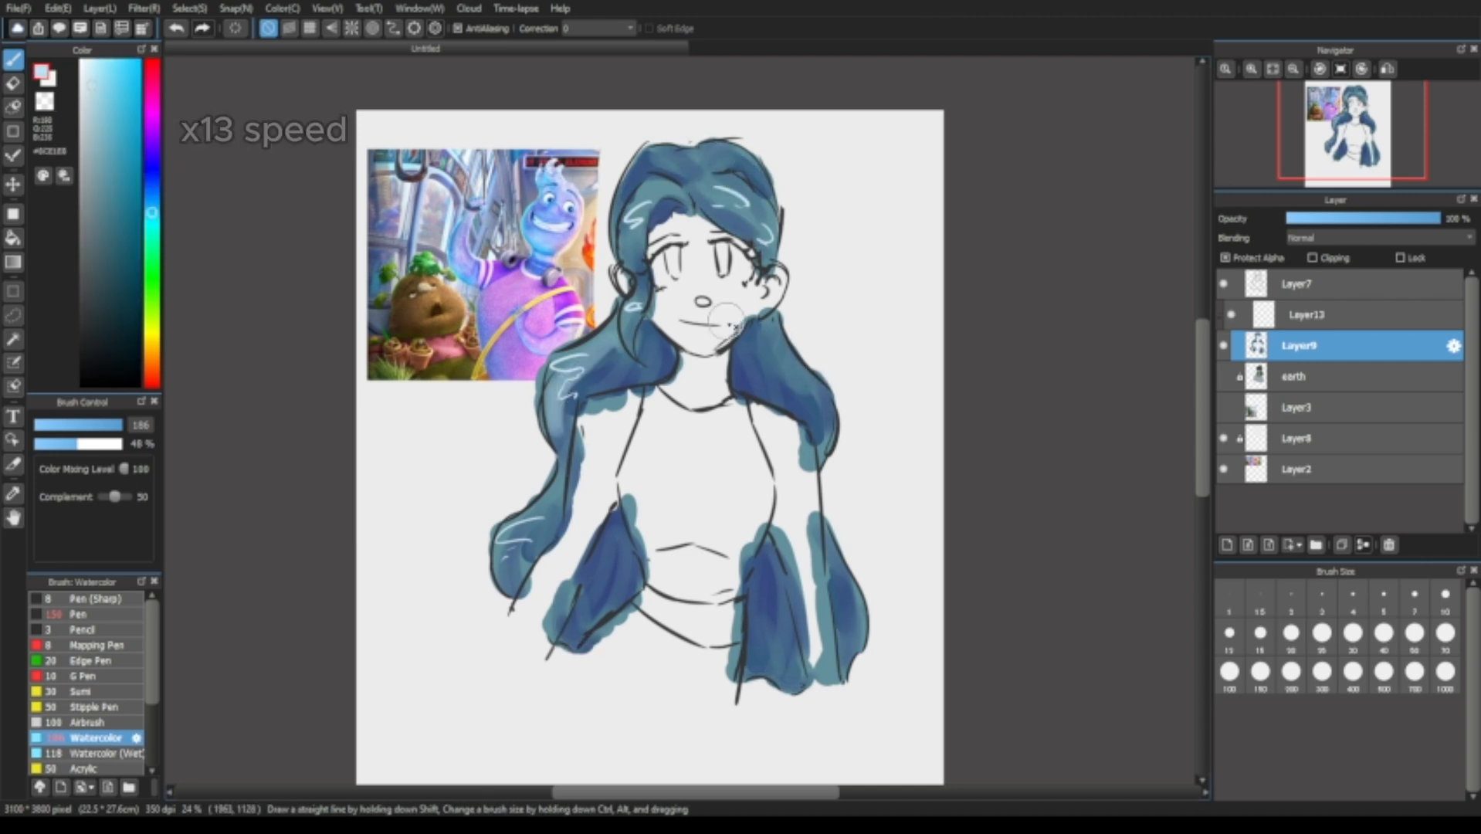
Brush soft pale blue light over the hair ends, lower strands, shoulder hair, bangs and crown.
left_click_drag(532, 516, 503, 573)
left_click_drag(766, 580, 768, 650)
left_click_drag(839, 567, 856, 639)
left_click_drag(774, 336, 828, 455)
left_click_drag(706, 197, 770, 233)
left_click_drag(653, 174, 680, 158)
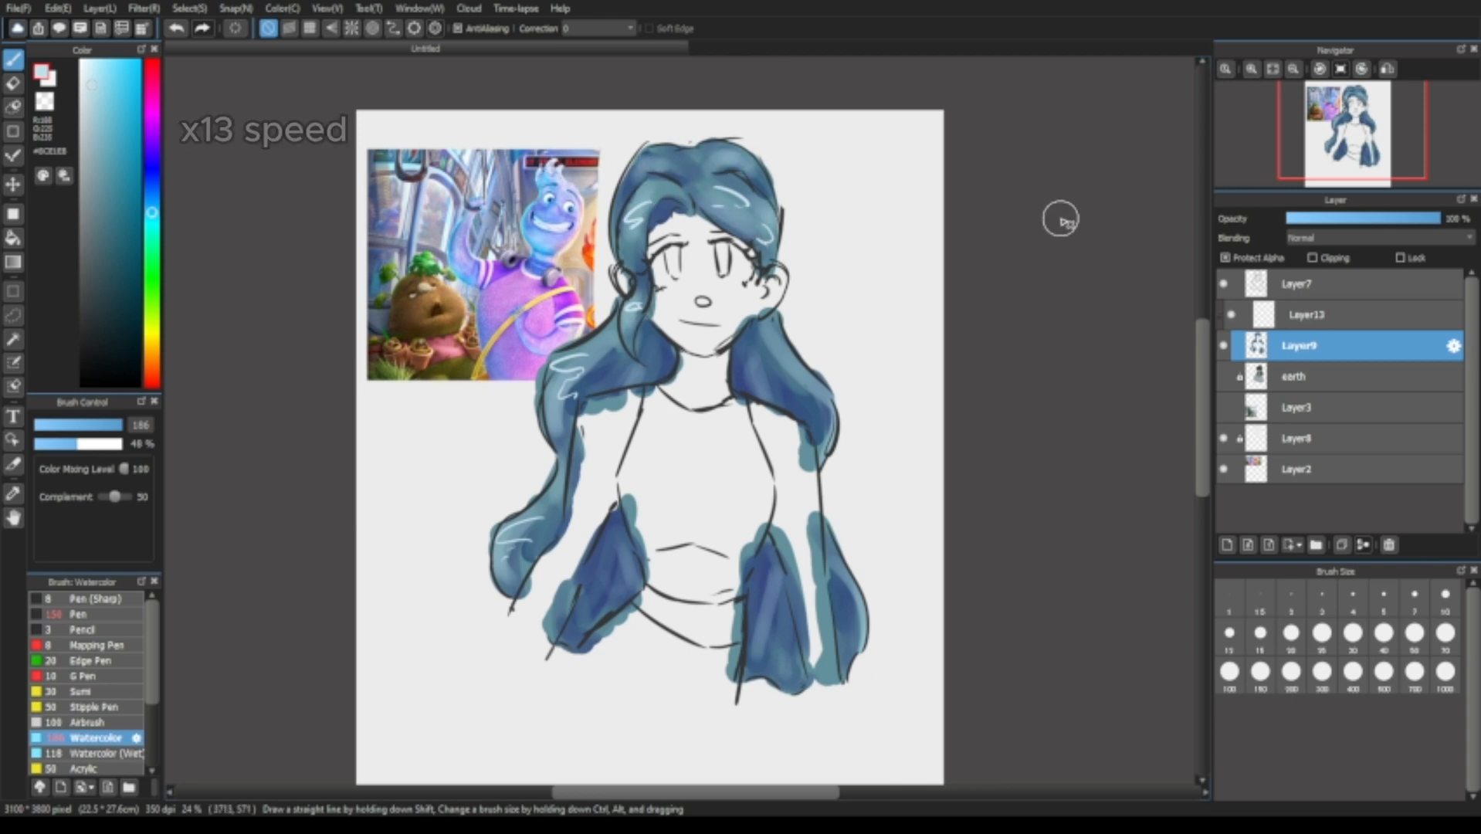
Hide Layer13, reduce the Watercolor brush to 136, and add narrower pale streaks along the long strands and bangs.
left_click(1231, 314)
key("bracketleft")
left_click_drag(772, 332, 825, 392)
left_click_drag(573, 359, 553, 417)
left_click_drag(514, 533, 501, 575)
left_click_drag(610, 533, 583, 629)
left_click_drag(556, 521, 520, 559)
left_click_drag(770, 583, 771, 643)
left_click_drag(639, 361, 583, 403)
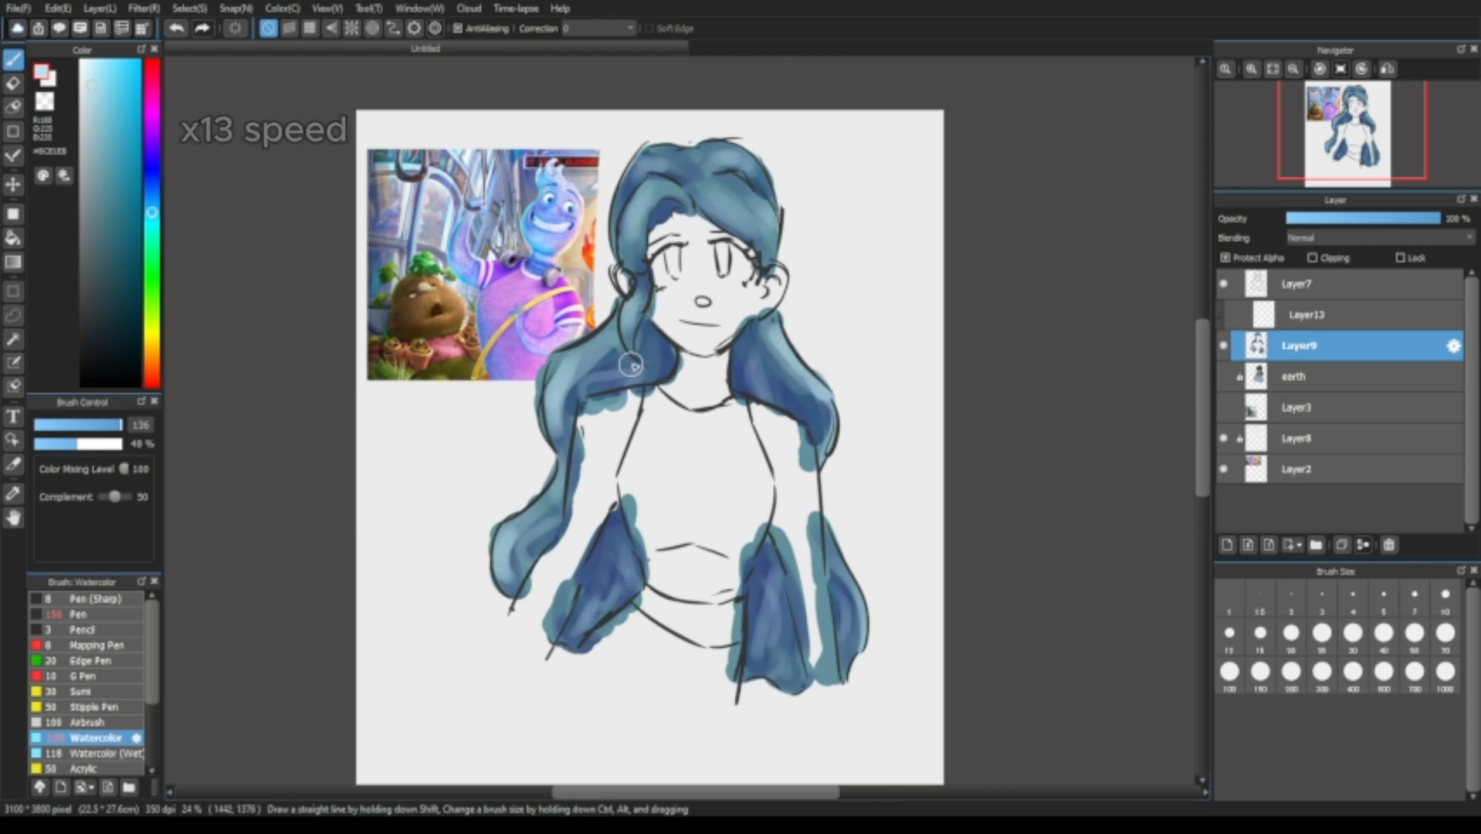
left_click_drag(724, 189, 768, 241)
Sample the dark blue and deepen the shadows in the side hair, lower strand and underside of the bangs.
left_click(666, 356, "alt")
left_click_drag(683, 339, 601, 369)
left_click_drag(616, 351, 570, 388)
left_click_drag(774, 588, 776, 658)
left_click_drag(655, 229, 700, 207)
left_click_drag(706, 206, 767, 238)
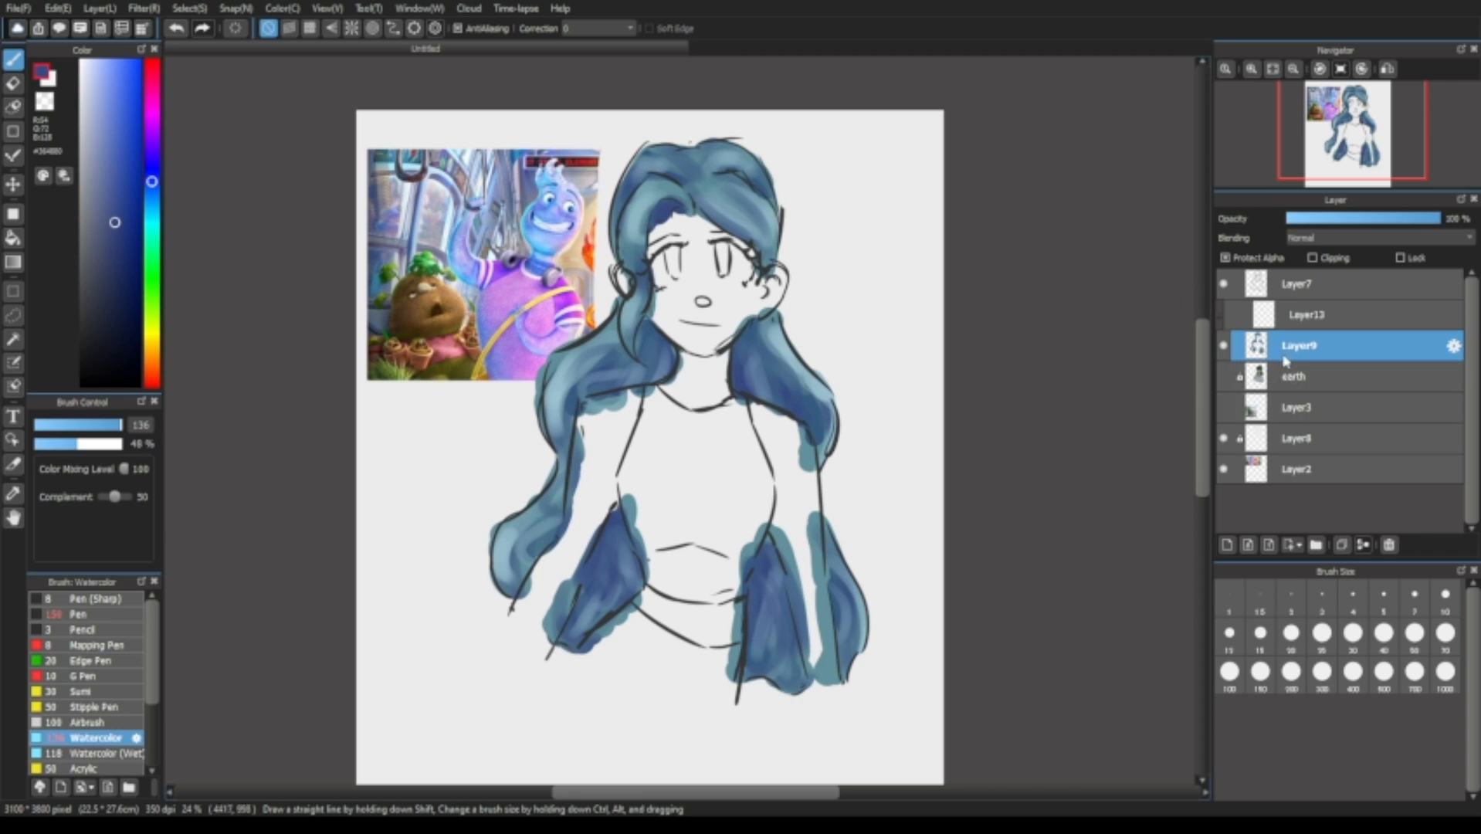
Delete the Layer13 highlights and add a new layer above Layer9.
left_click(1311, 322)
left_click(1231, 315)
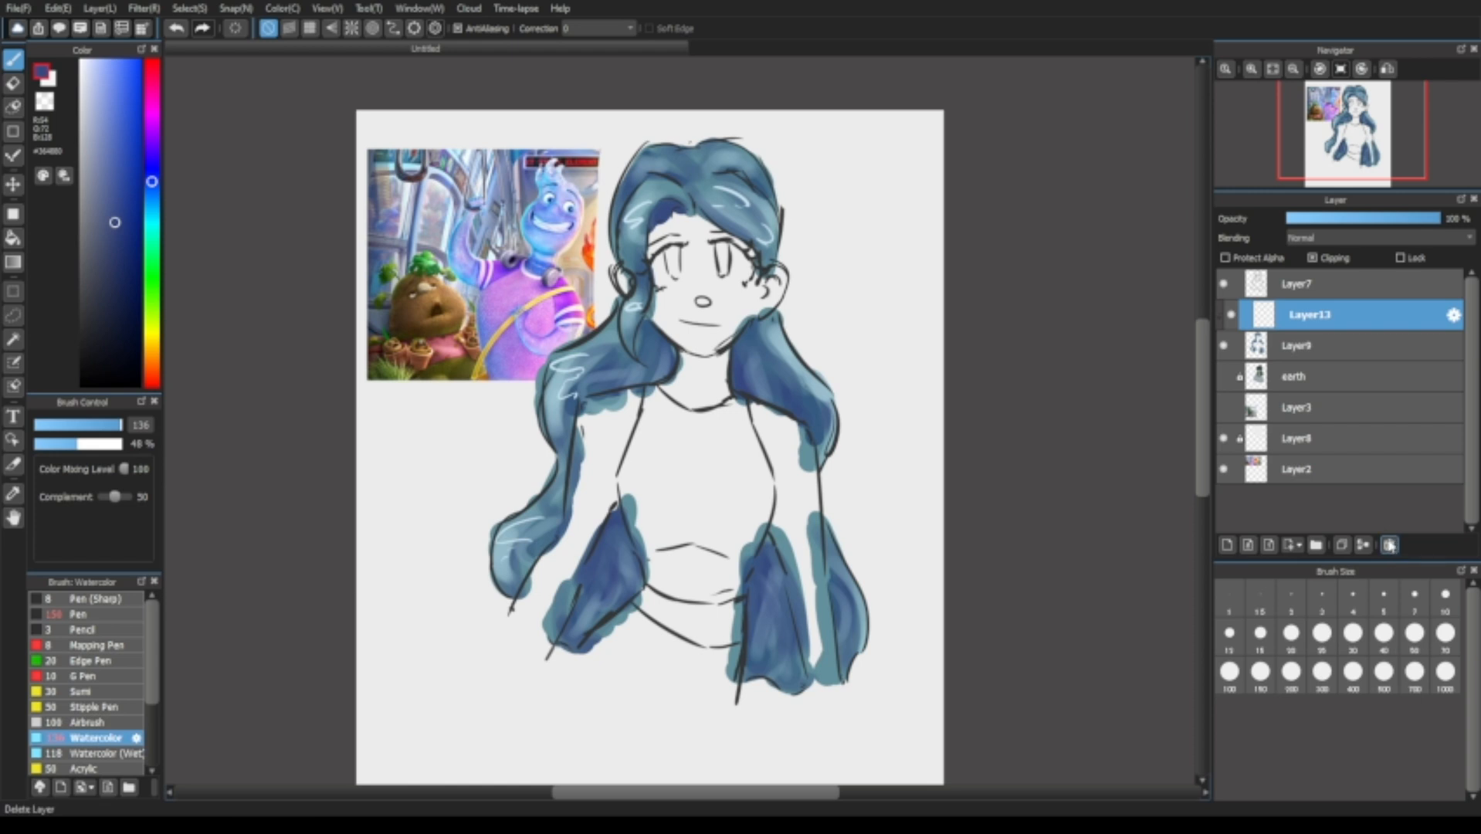
left_click(1390, 544)
left_click(1299, 320)
left_click(1228, 545)
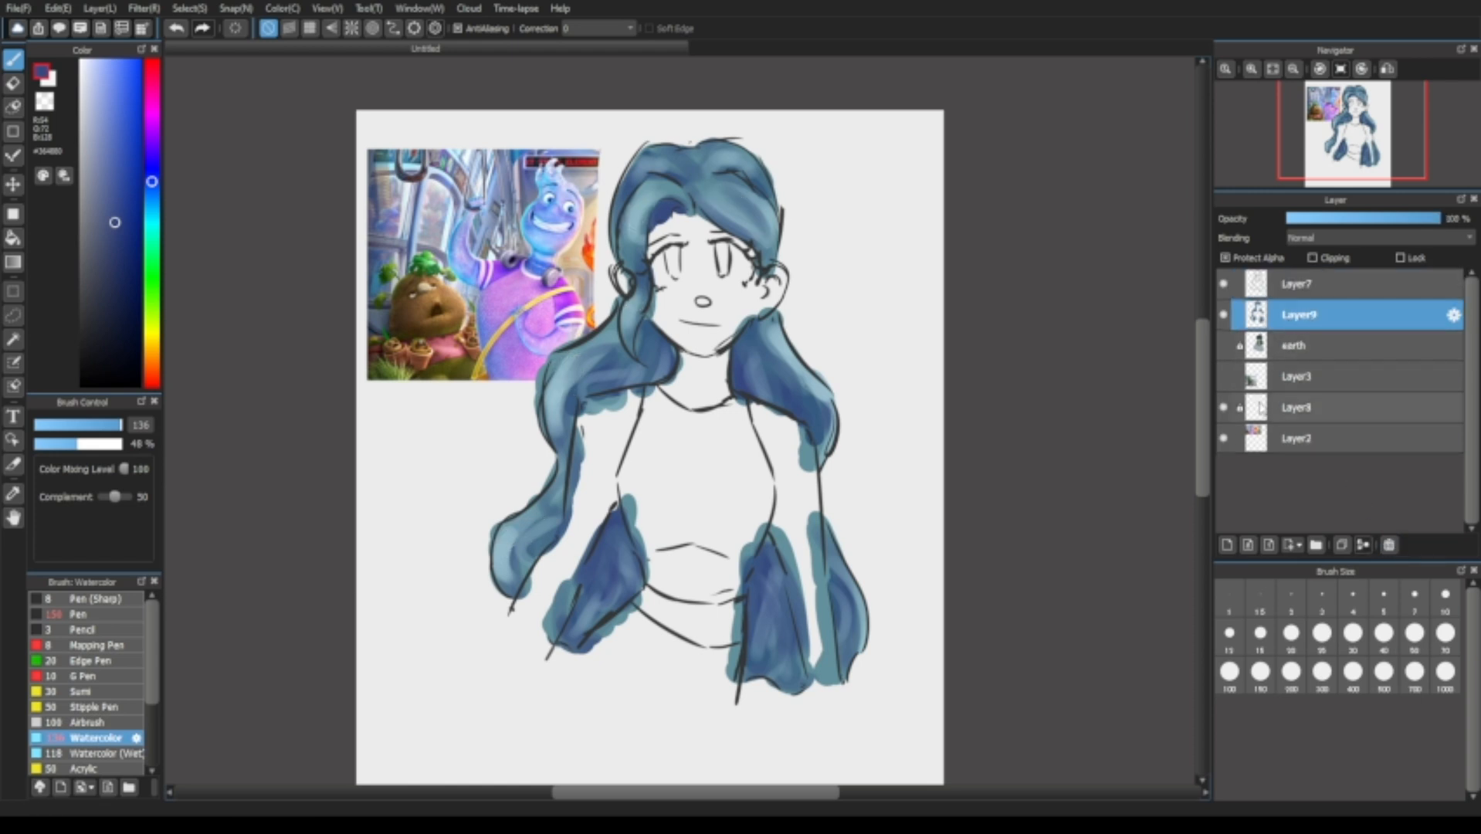
Pick a pale blue and test highlight strokes on the bangs, undoing each trial.
left_click(84, 125)
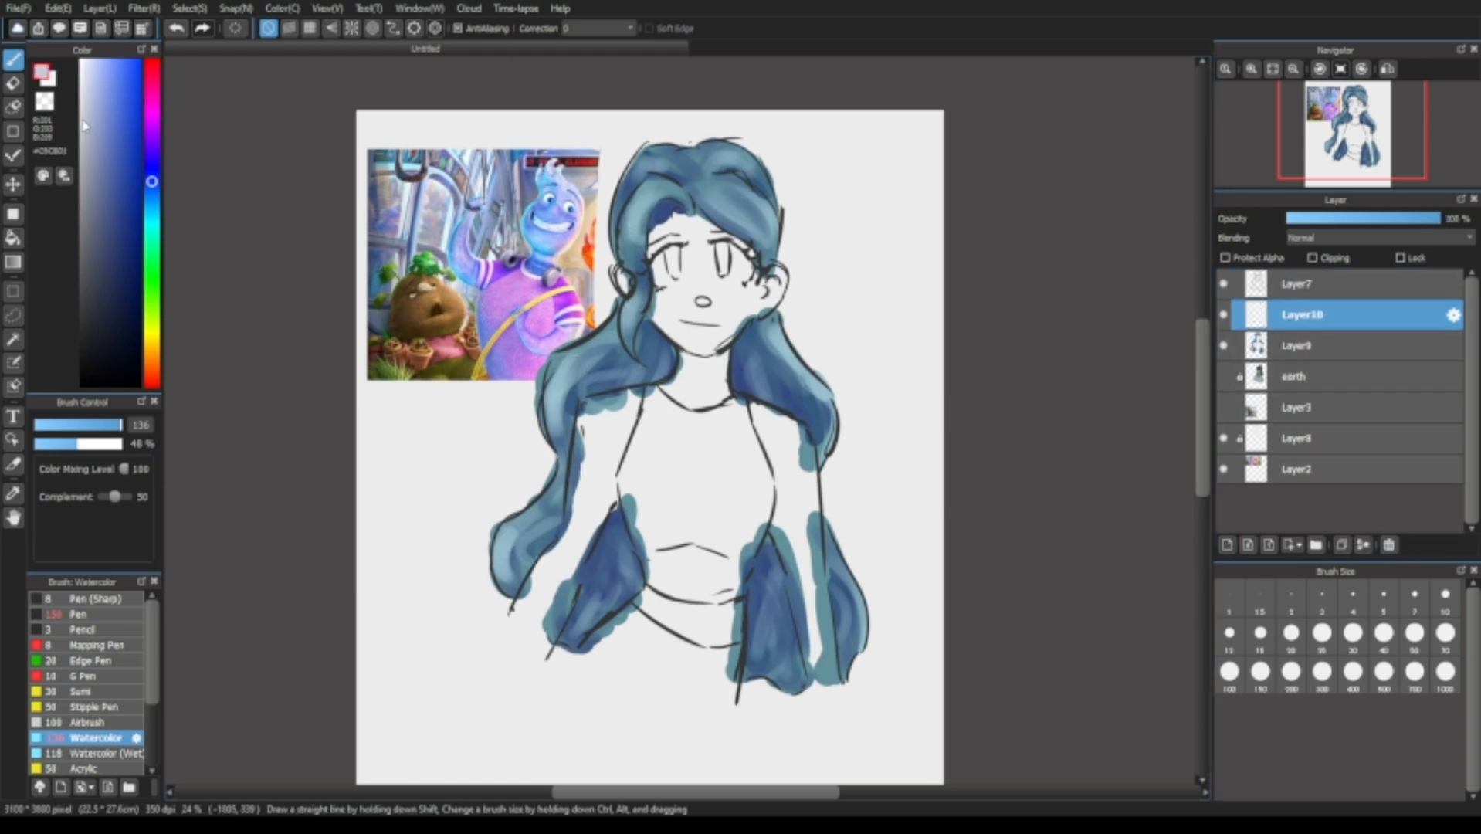
left_click_drag(86, 114, 86, 112)
left_click_drag(660, 204, 630, 238)
key("ctrl+z")
key("ctrl+z")
left_click(152, 207)
left_click_drag(714, 191, 764, 228)
key("ctrl+z")
key("ctrl+z")
Paint pale highlights with a smaller Watercolor brush on both sides of the bangs and the hair over the shoulders.
left_click(111, 425)
left_click_drag(643, 208, 628, 248)
left_click_drag(719, 200, 761, 235)
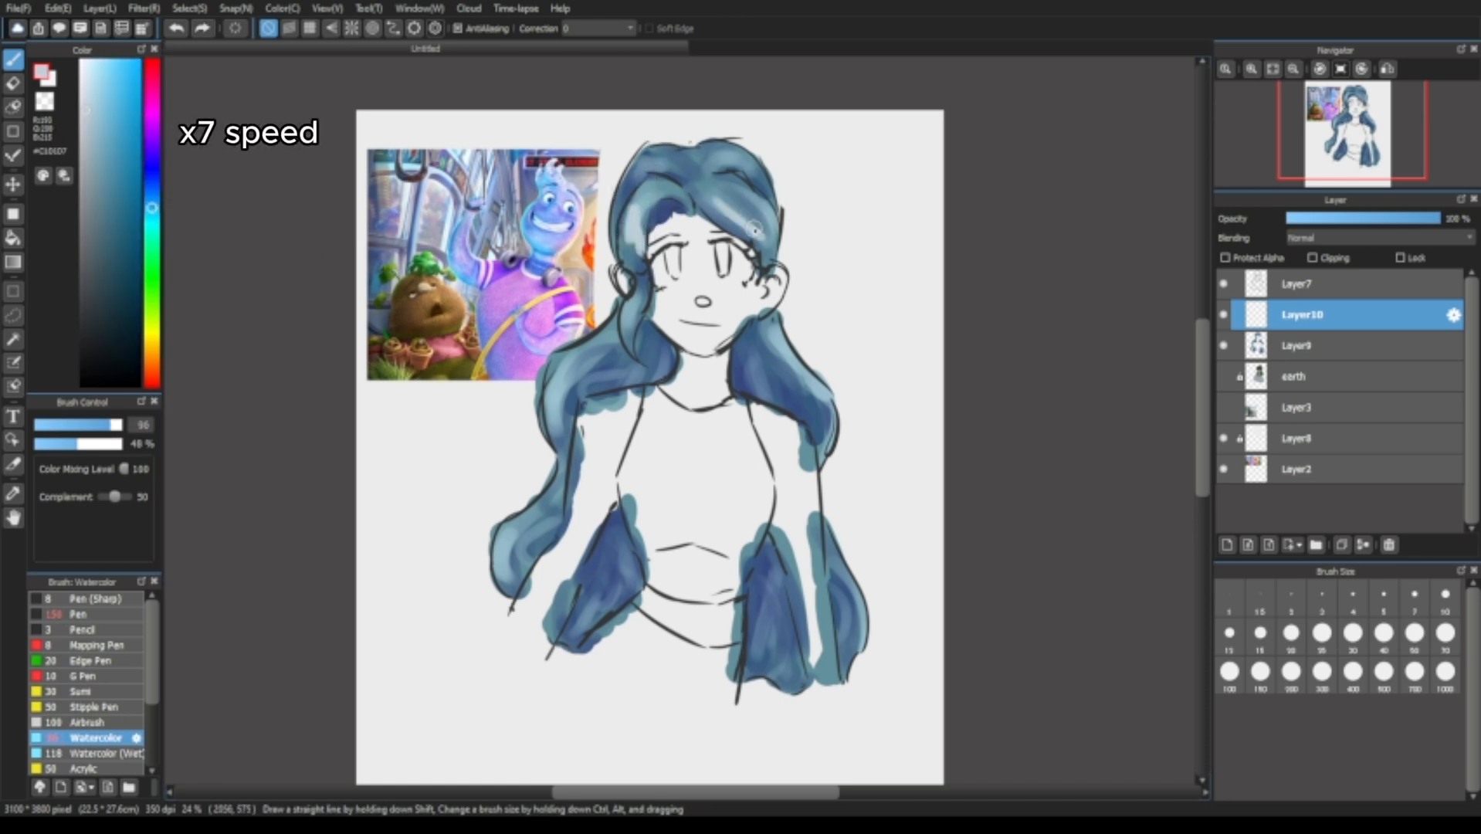
left_click_drag(597, 378, 559, 415)
left_click_drag(754, 355, 794, 396)
key("ctrl+z")
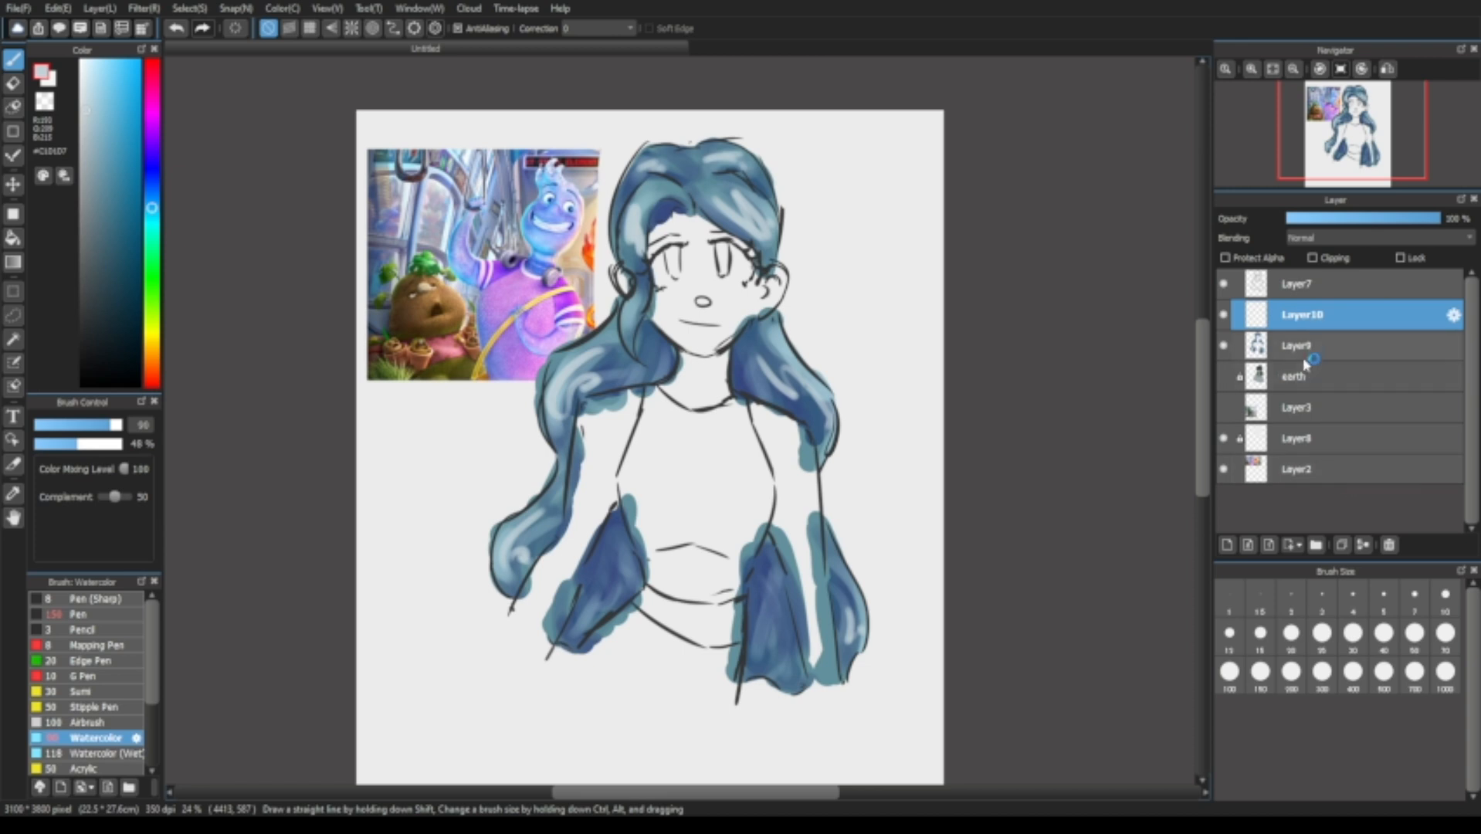
Add a layer for the skin, paint the face, neck, arms and waist flat, place it above Layer9 and recolor it brown.
left_click(1297, 378)
left_click(1227, 545)
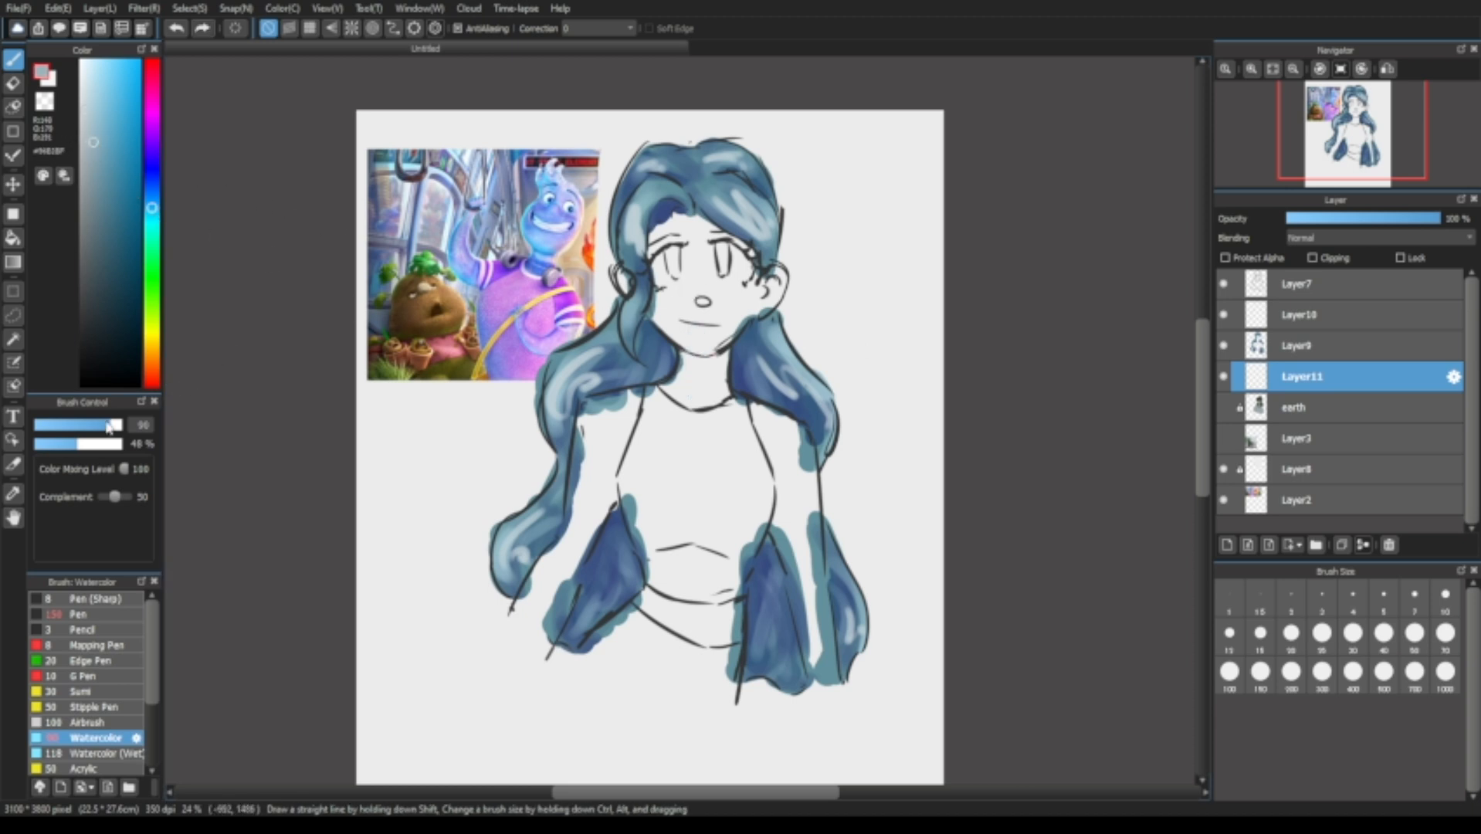
mouse_move(695, 286)
left_mouse_down()
mouse_move(684, 324)
mouse_move(703, 240)
mouse_move(664, 313)
left_mouse_up()
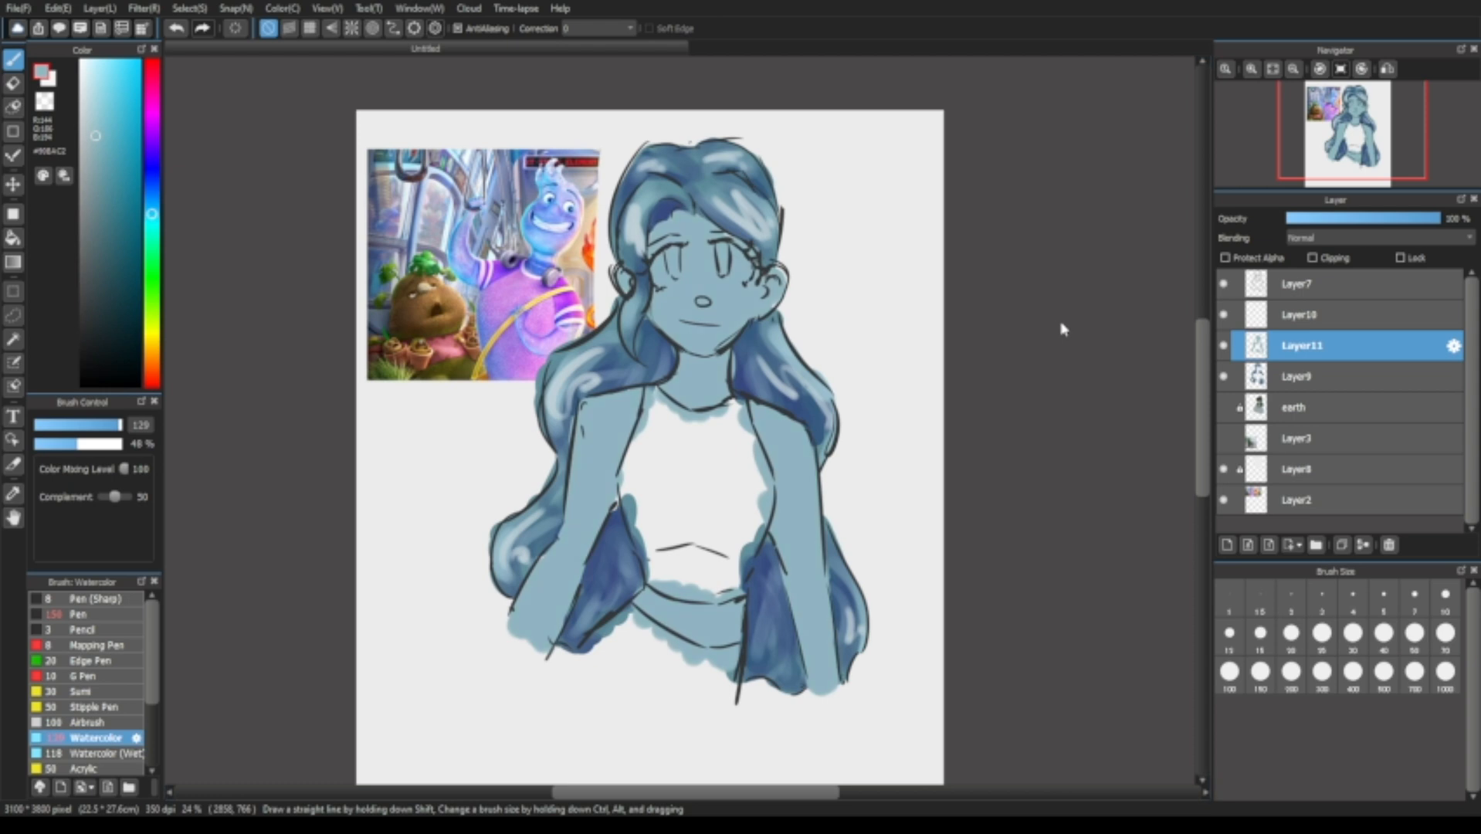
left_click_drag(1064, 324, 1154, 314)
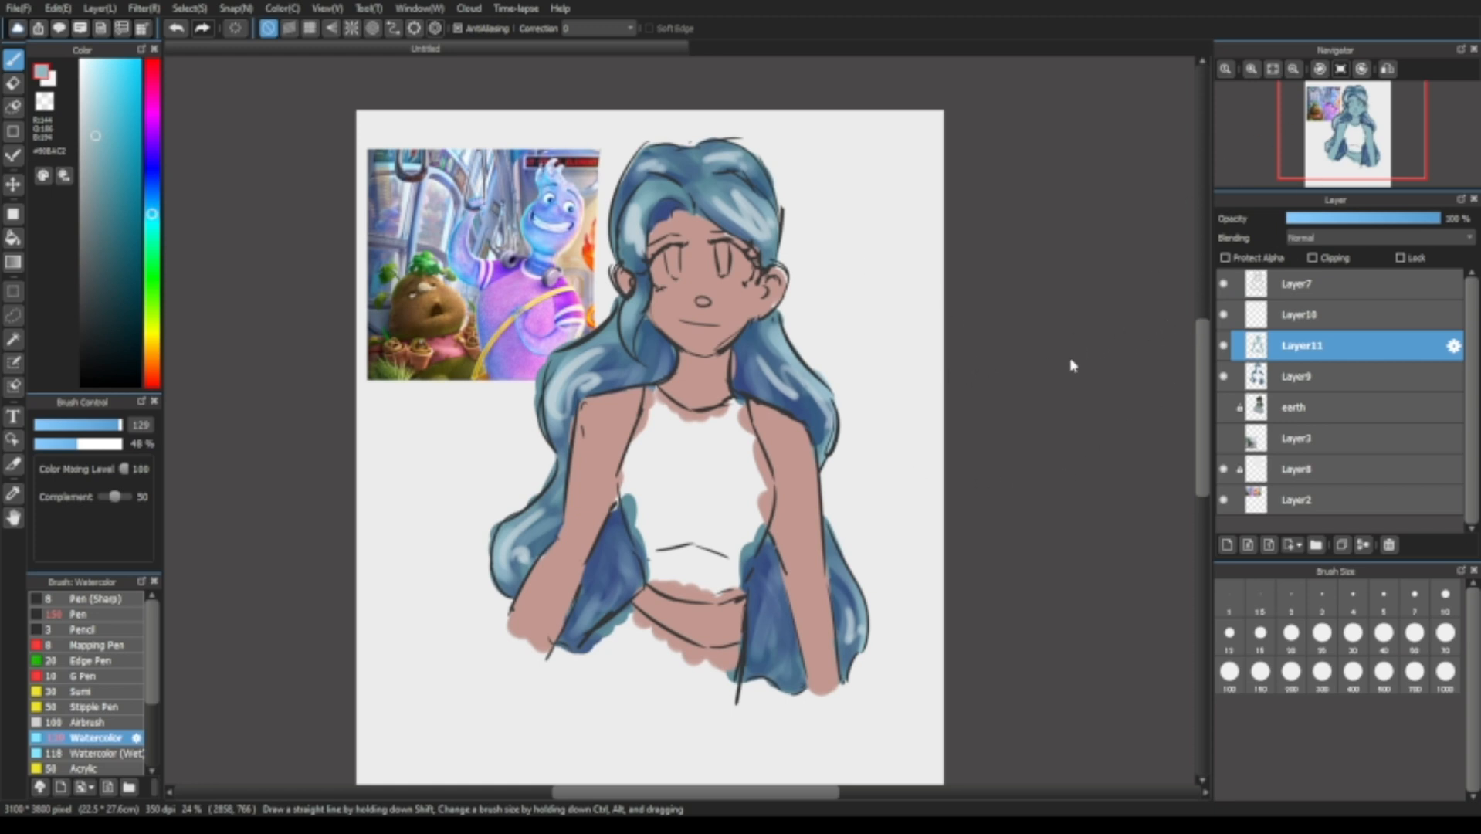
left_click_drag(1060, 364, 1055, 367)
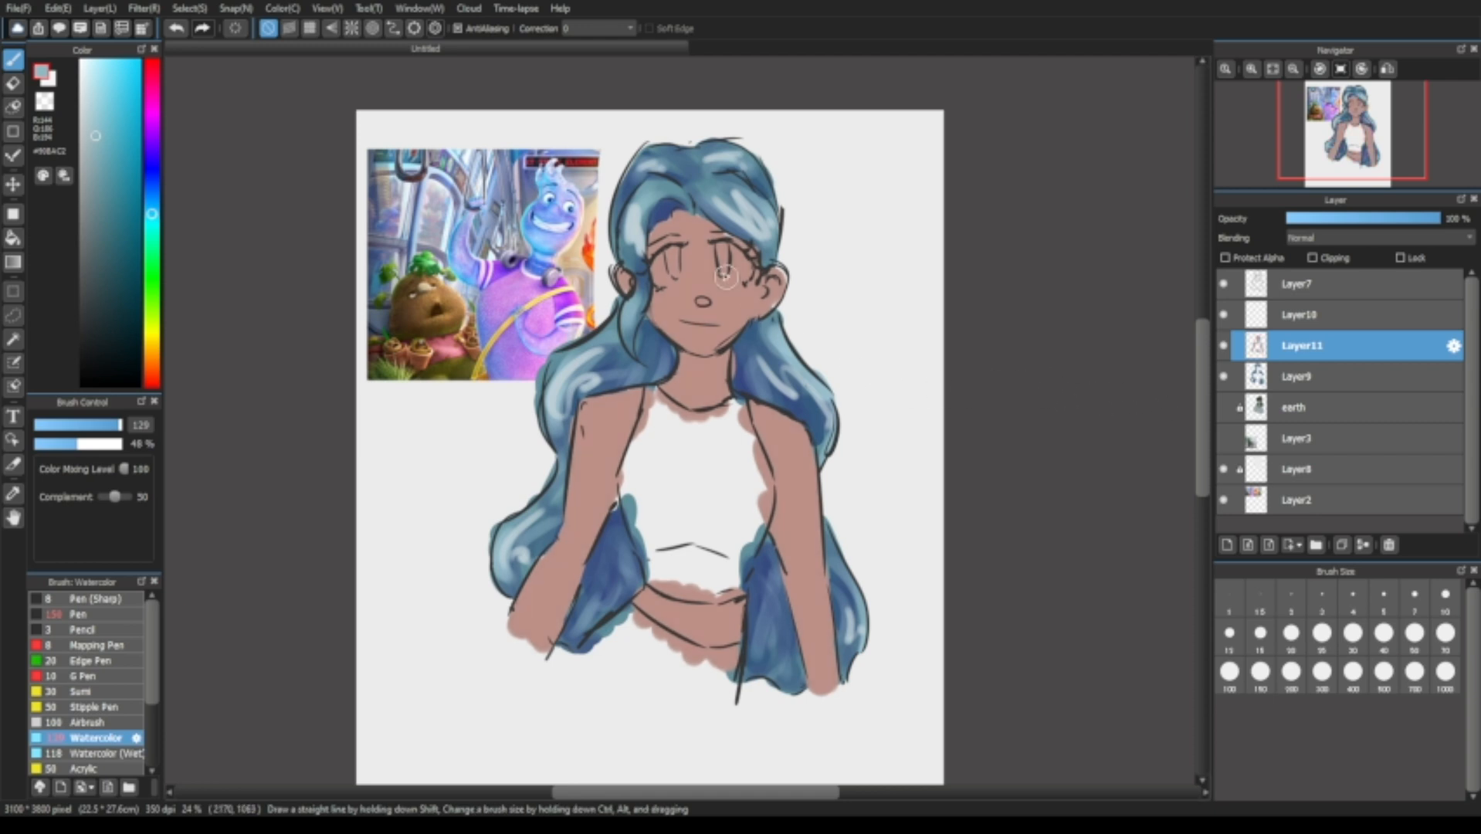
Try orange-brown skin tones with strokes across the face.
left_click(151, 377)
left_click(102, 174)
key("ctrl+z")
mouse_move(688, 294)
left_mouse_down()
mouse_move(703, 315)
mouse_move(599, 414)
mouse_move(770, 590)
mouse_move(726, 239)
left_mouse_up()
left_click(152, 372)
left_click(110, 163)
Protect Layer11's alpha and recolor all the skin in muted brown #AD806E with a filled rectangle, returning to the brush.
left_click(1226, 258)
left_click(121, 425)
left_click(105, 158)
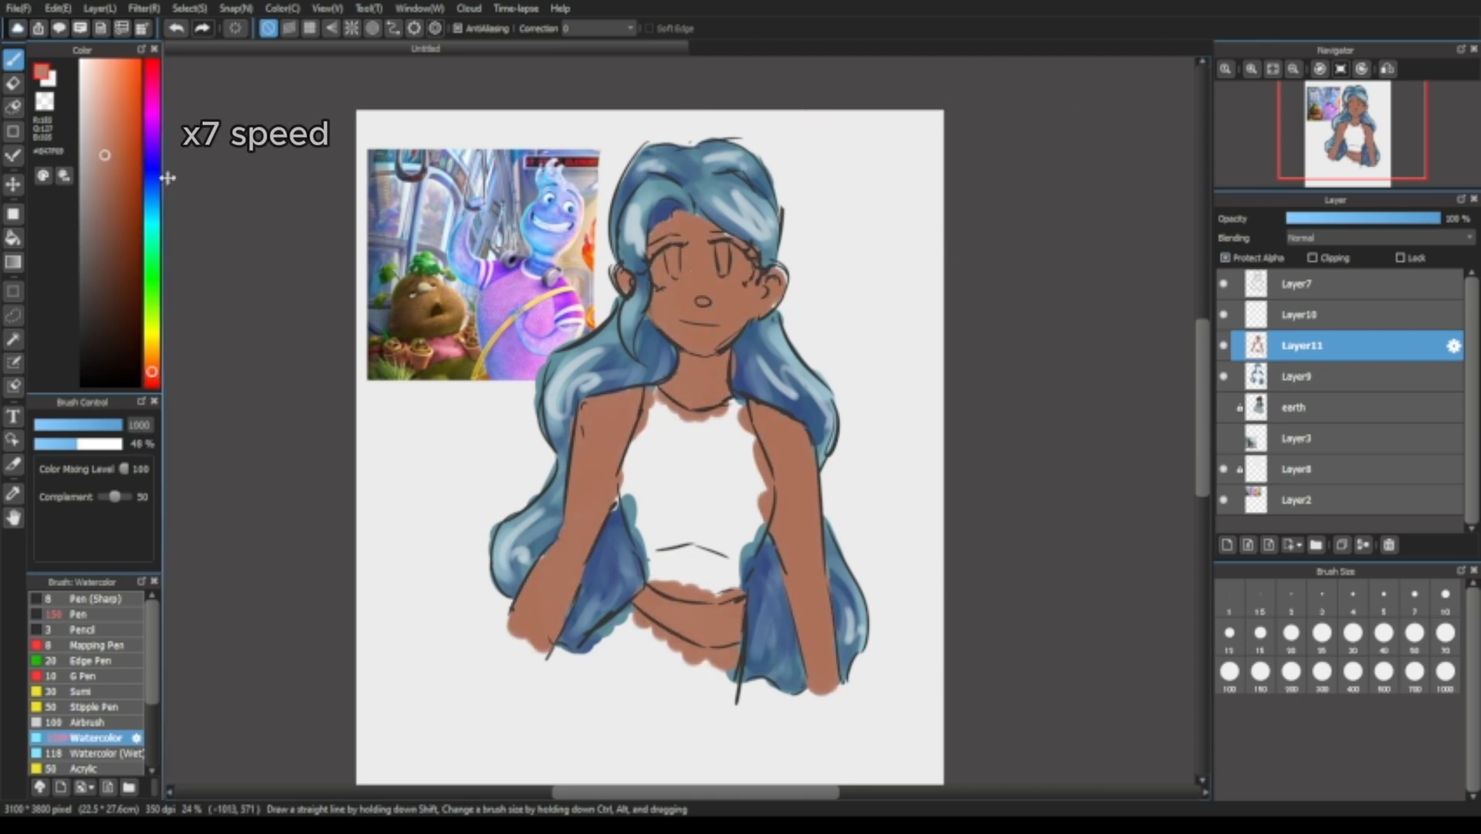
left_click(13, 214)
mouse_move(487, 99)
left_mouse_down()
mouse_move(965, 695)
mouse_move(1013, 706)
left_mouse_up()
left_click(101, 166)
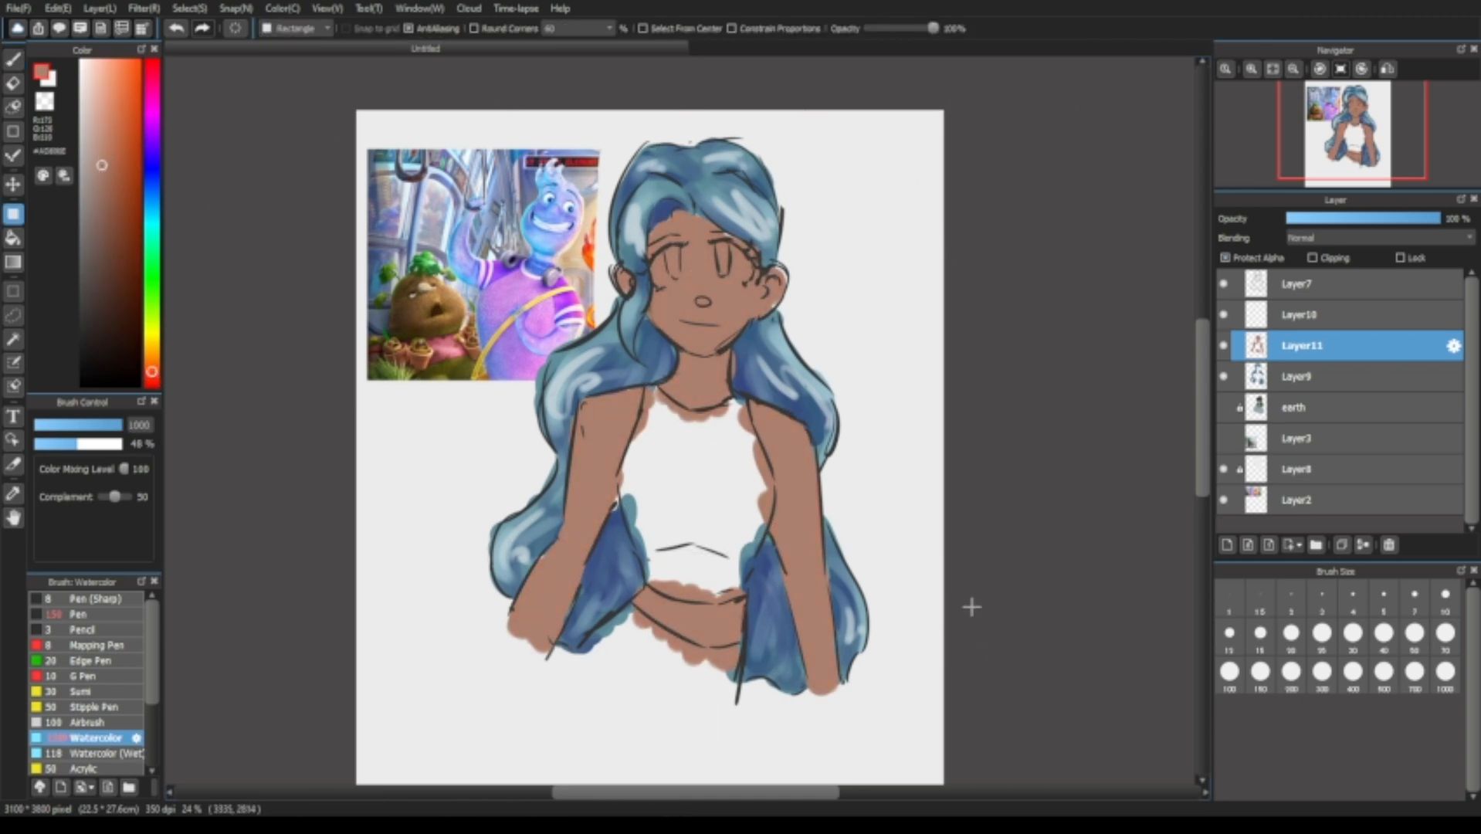
left_click(14, 59)
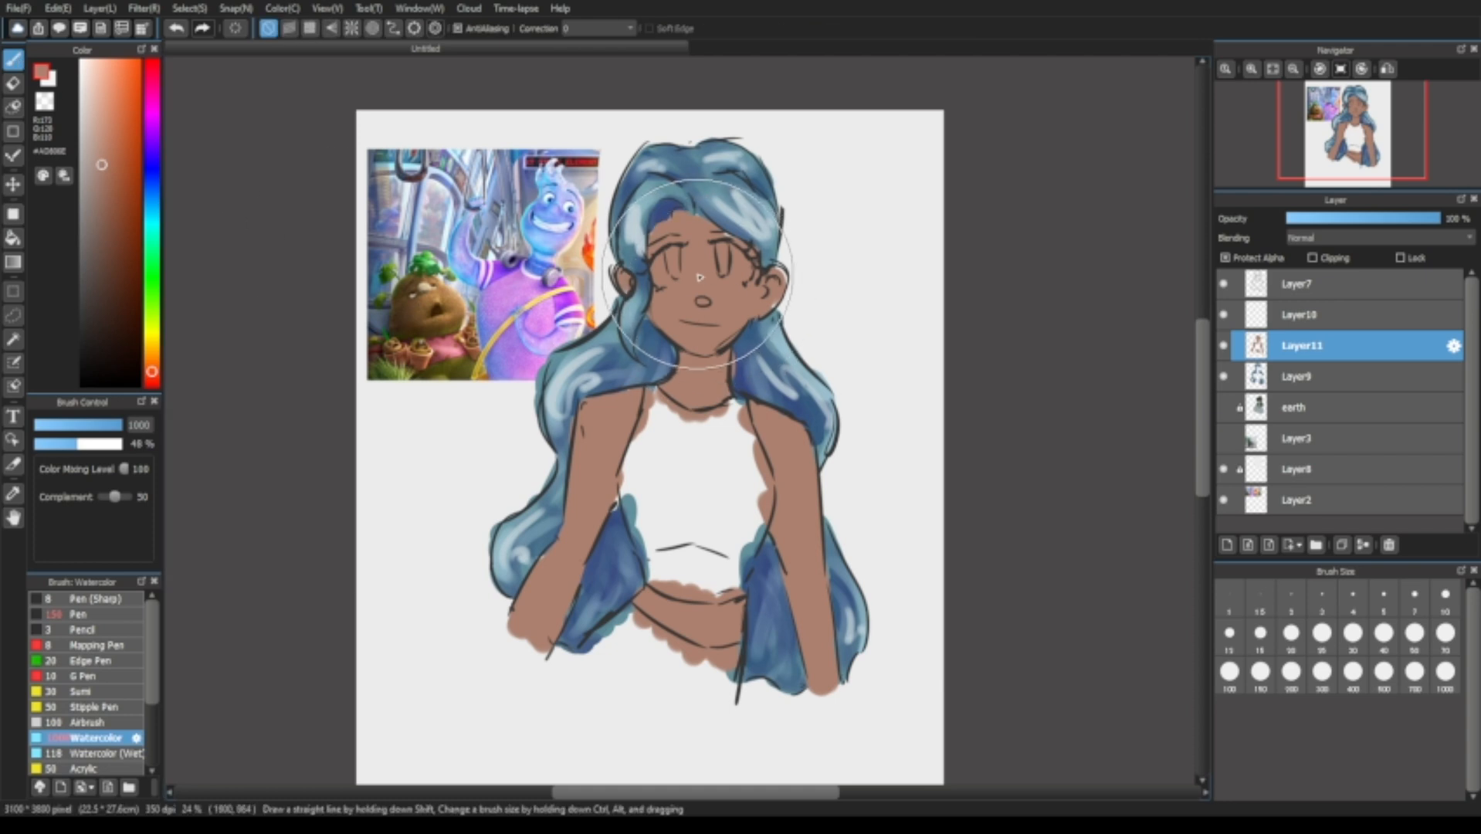
Try a dark blue-gray on the tank top with a size 97 Watercolor brush and undo it.
left_click(112, 430)
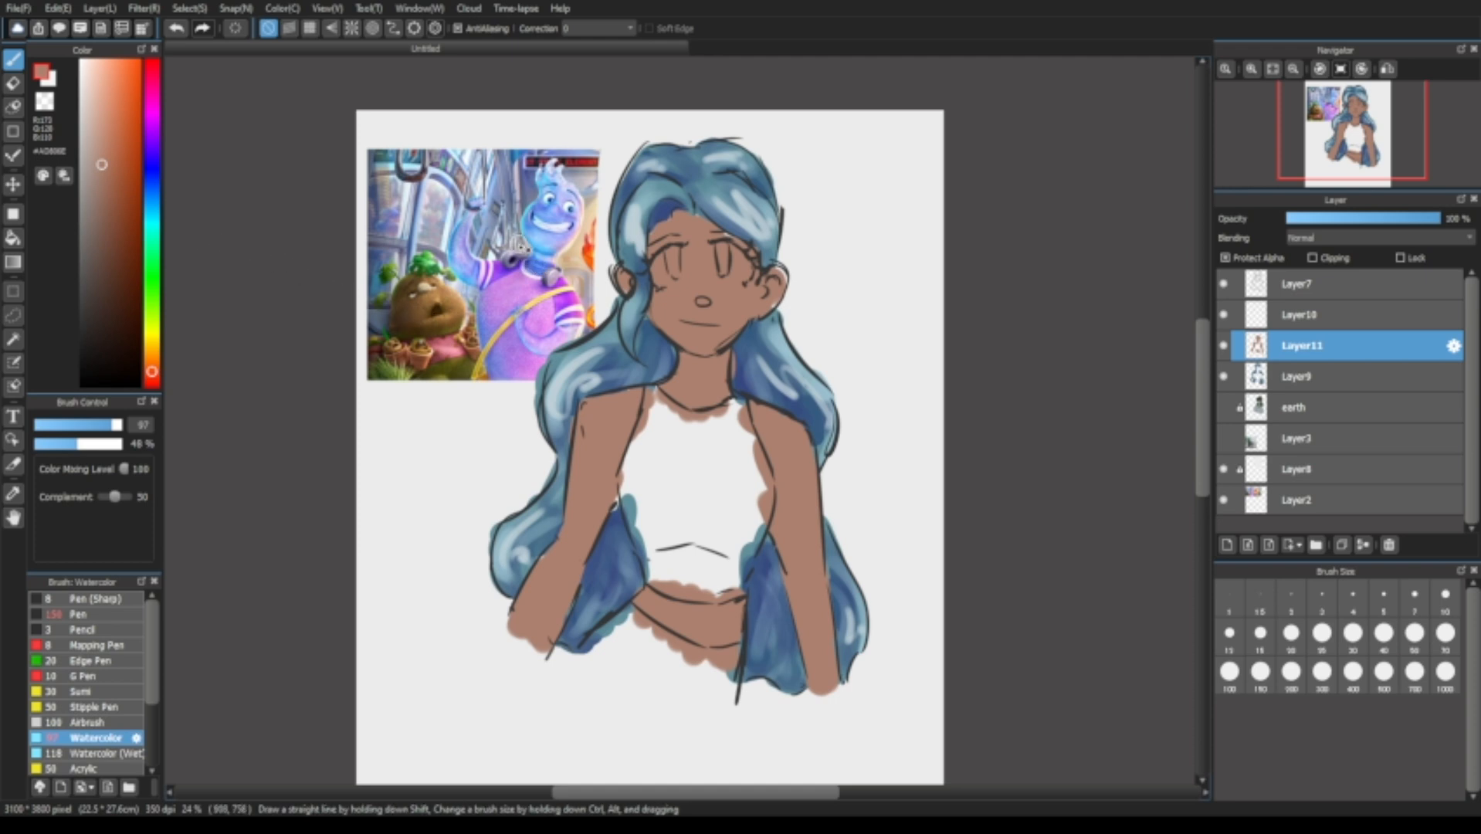
left_click(153, 188)
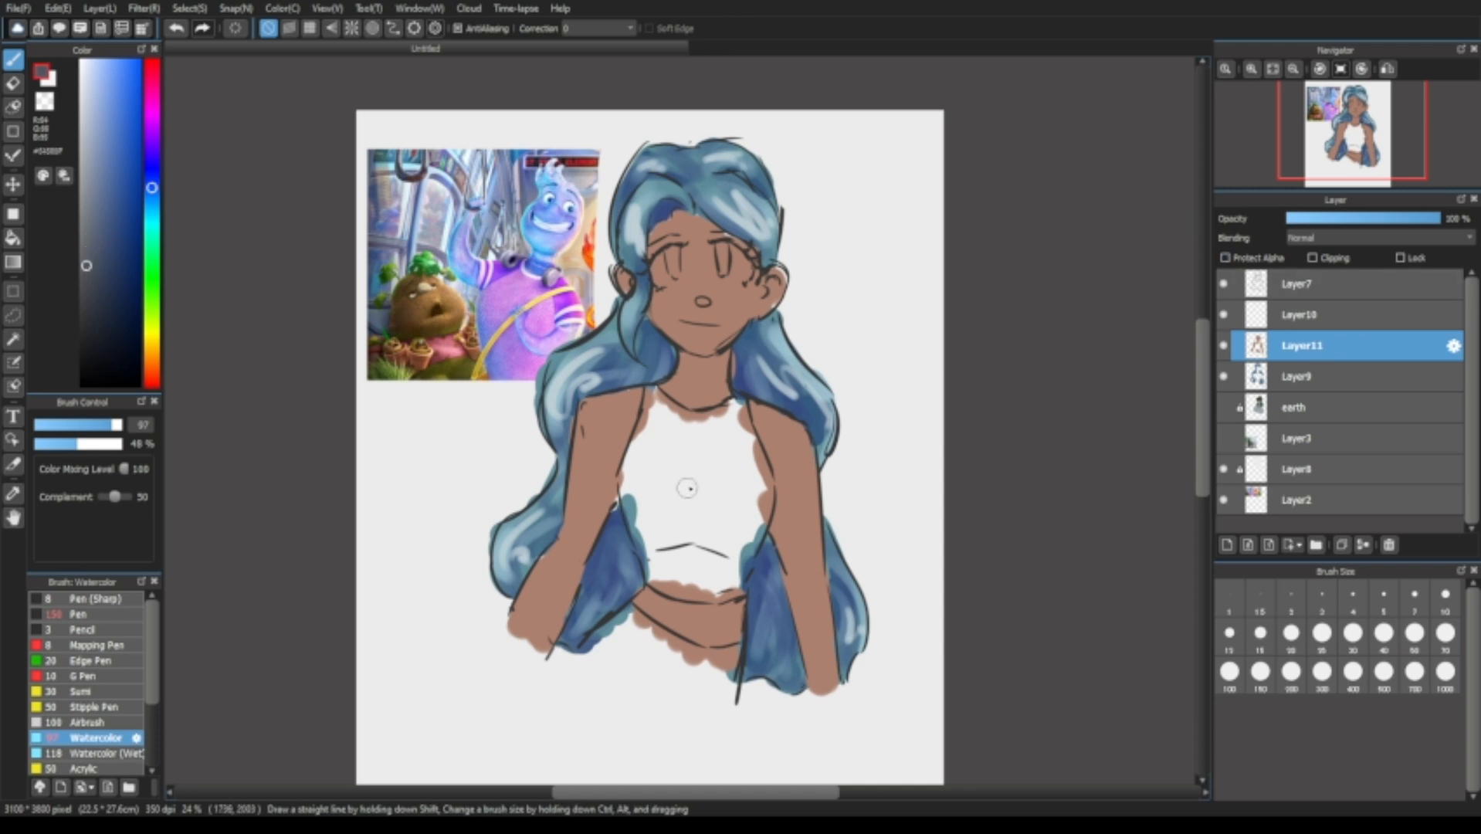
mouse_move(686, 487)
left_mouse_down()
mouse_move(700, 536)
mouse_move(682, 543)
mouse_move(668, 457)
left_mouse_up()
key("ctrl+z")
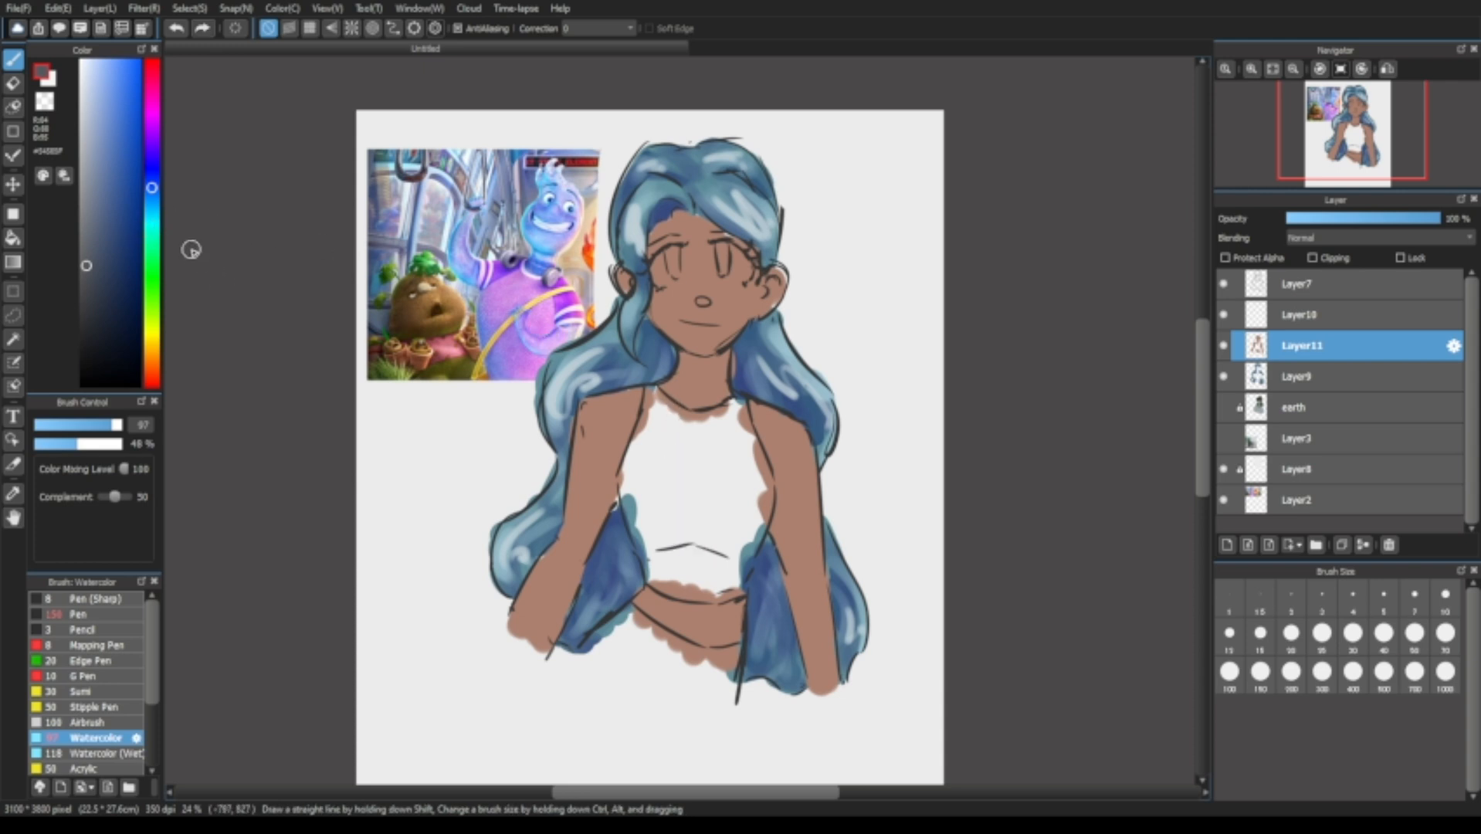
Try pink #D293BF on the tank top with a Watercolor brush up to size 150, undoing the strokes.
left_click(151, 98)
left_click(98, 118)
left_click_drag(693, 468, 702, 533)
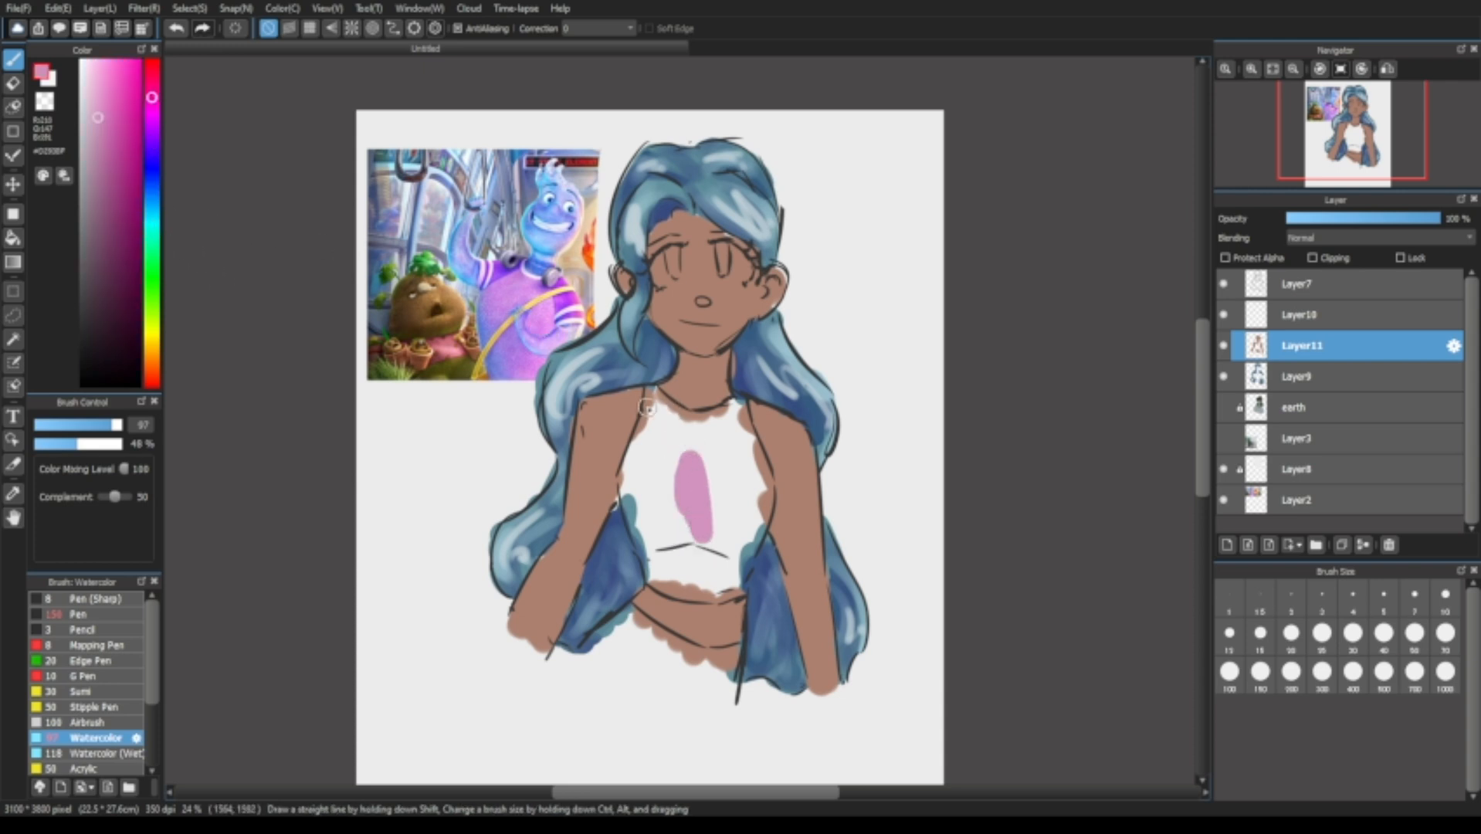
key("ctrl+z")
left_click_drag(120, 427, 122, 425)
mouse_move(691, 493)
left_mouse_down()
mouse_move(658, 513)
mouse_move(648, 488)
mouse_move(650, 516)
mouse_move(637, 490)
mouse_move(740, 548)
mouse_move(755, 510)
left_mouse_up()
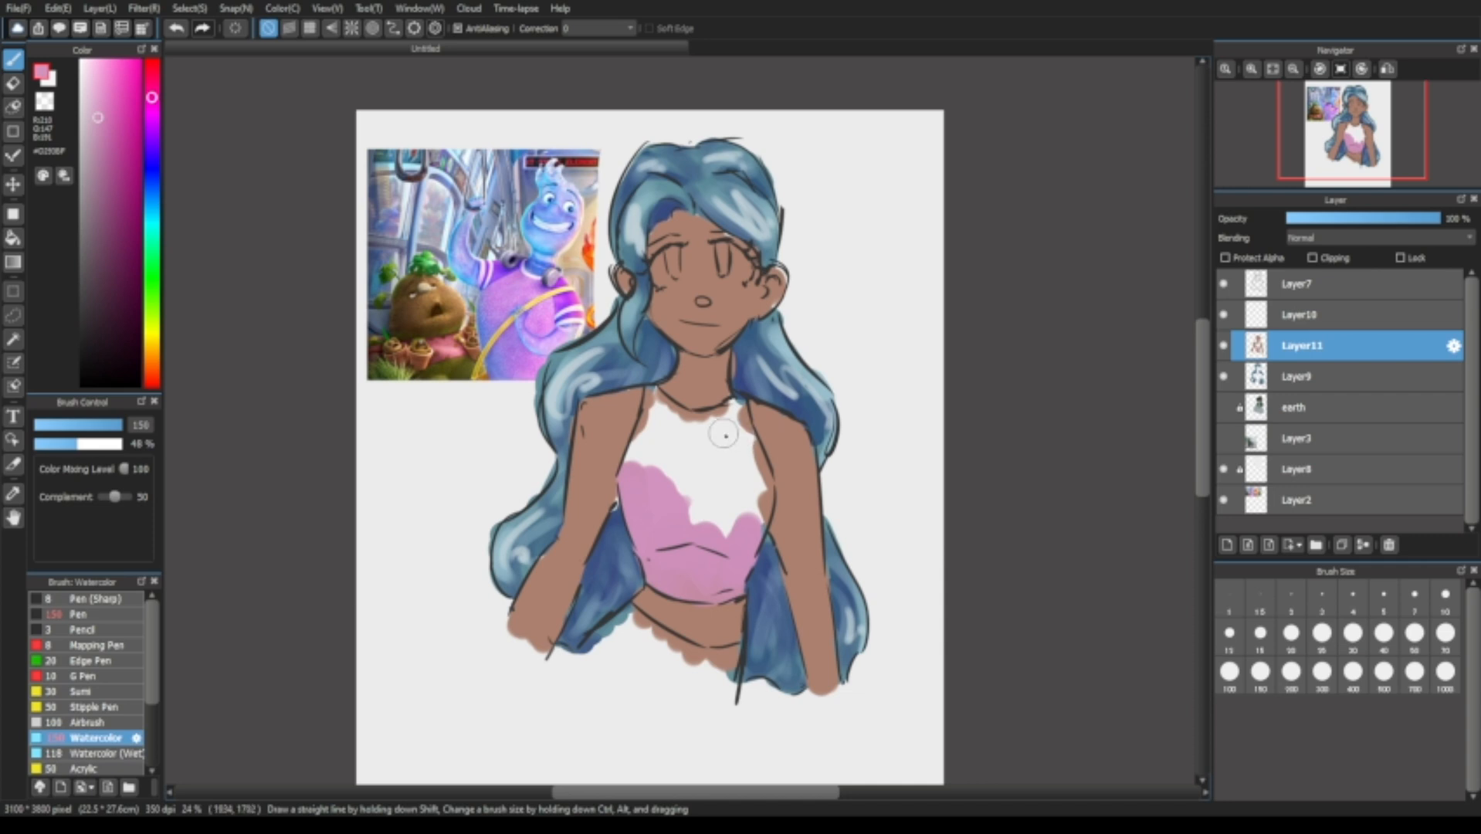
key("ctrl+z")
Choose a dark blue-gray after undoing a lighter trial stroke, and paint the whole tank top up to the neckline.
left_click(85, 224)
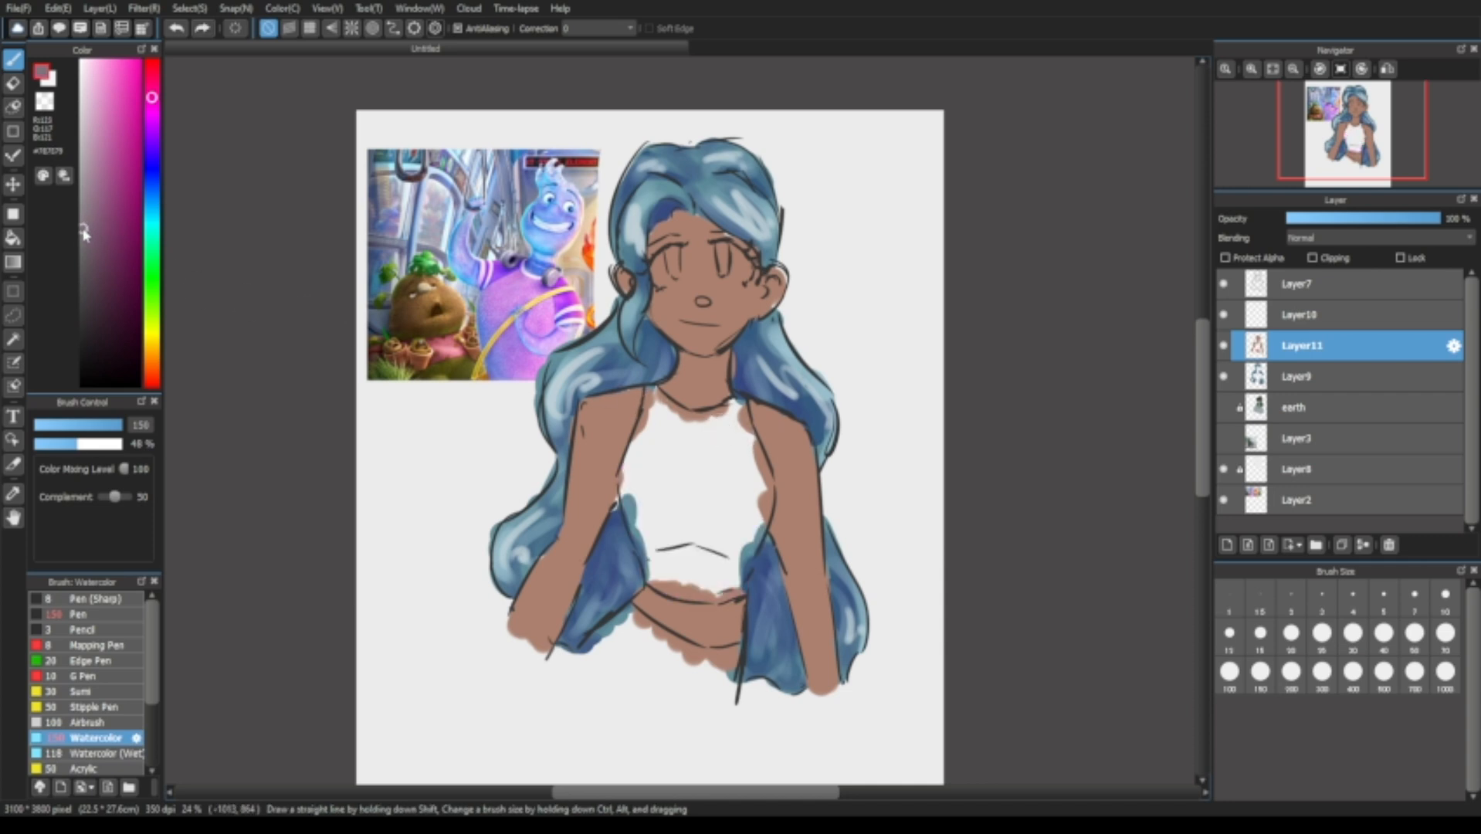
left_click(153, 174)
left_click(85, 259)
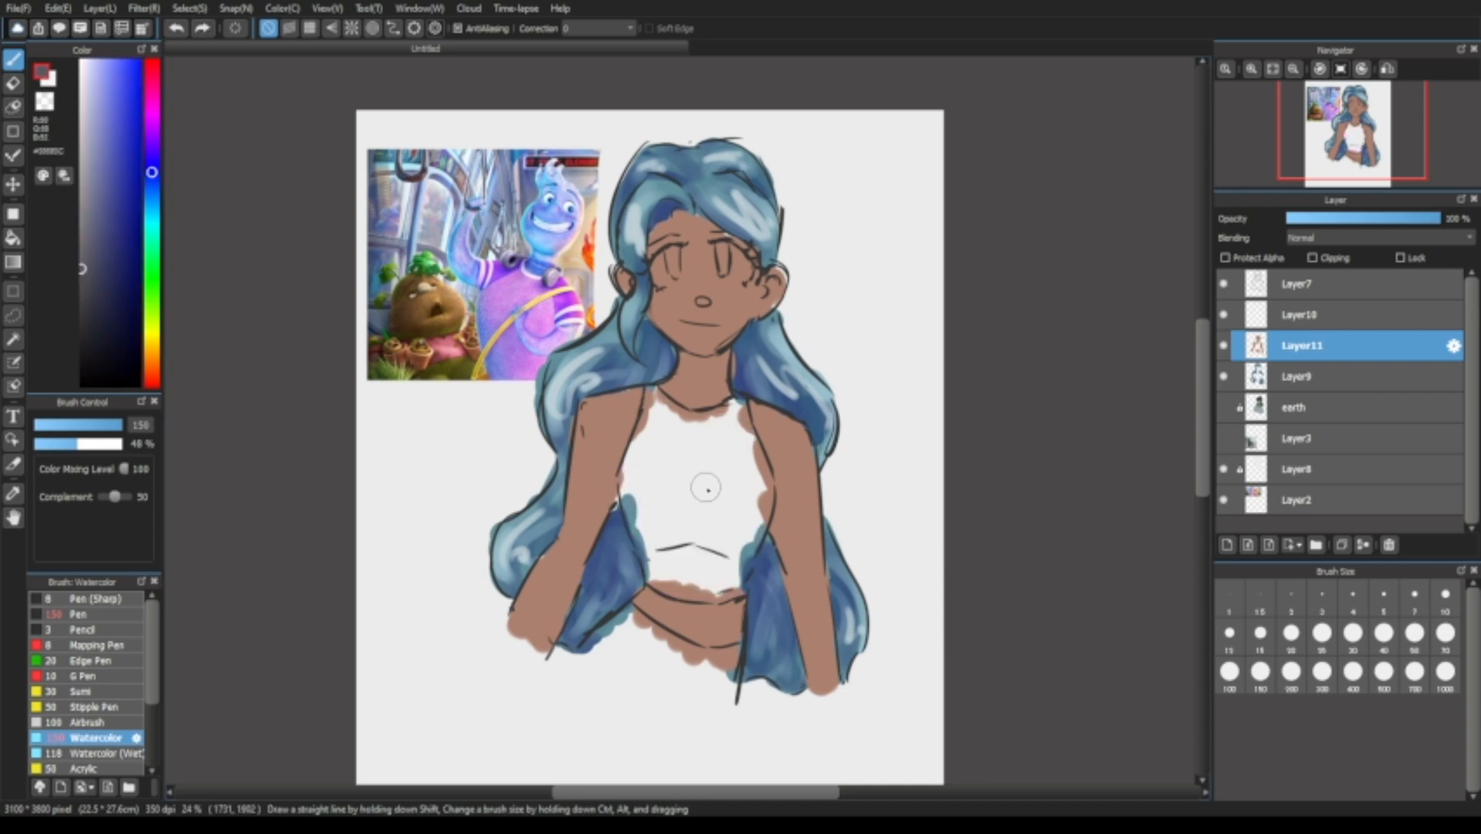
mouse_move(704, 485)
left_mouse_down()
mouse_move(662, 512)
mouse_move(734, 468)
mouse_move(750, 489)
mouse_move(747, 442)
left_mouse_up()
key("ctrl+z")
left_click(85, 300)
mouse_move(644, 452)
left_mouse_down()
mouse_move(658, 484)
mouse_move(676, 447)
mouse_move(707, 441)
mouse_move(730, 494)
left_mouse_up()
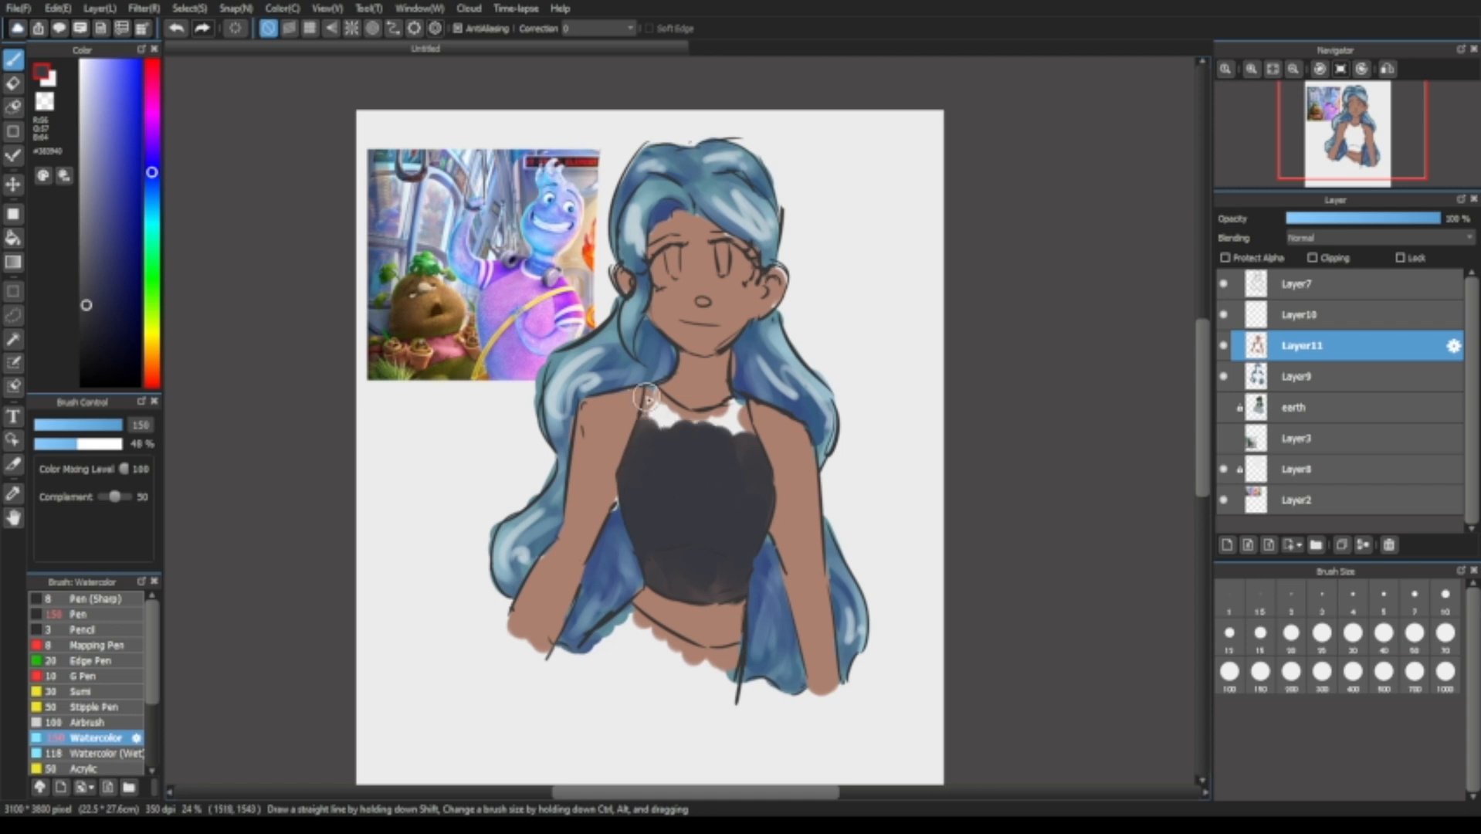
mouse_move(646, 397)
left_mouse_down()
mouse_move(684, 427)
mouse_move(733, 413)
mouse_move(720, 420)
left_mouse_up()
Sample the top's dark gray, paint the pants below the waist and touch up the edges of the top.
left_click(797, 528, "alt")
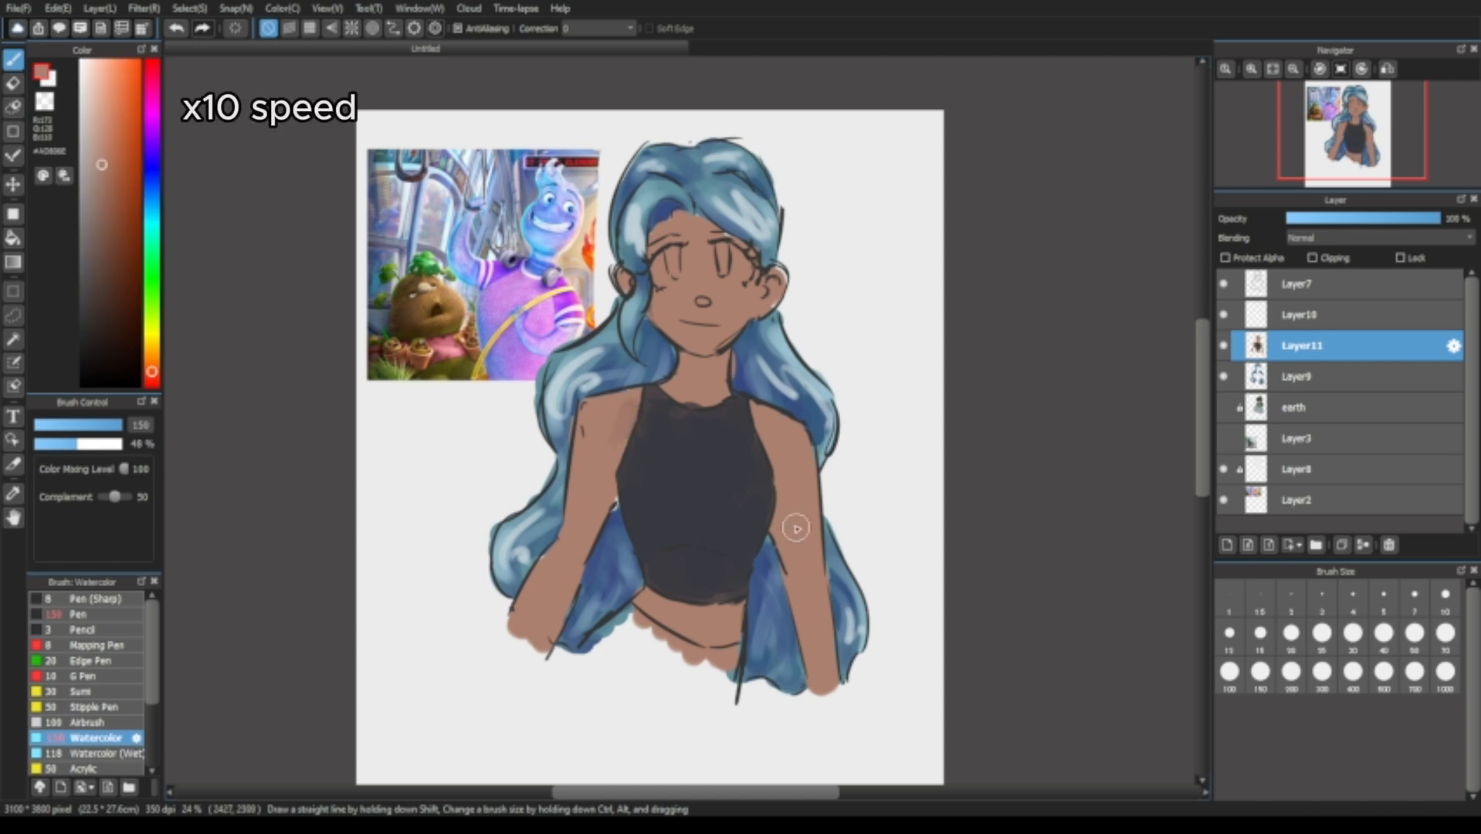
left_click(699, 572, "alt")
left_click_drag(605, 648, 726, 664)
scroll(758, 337, "up", 3)
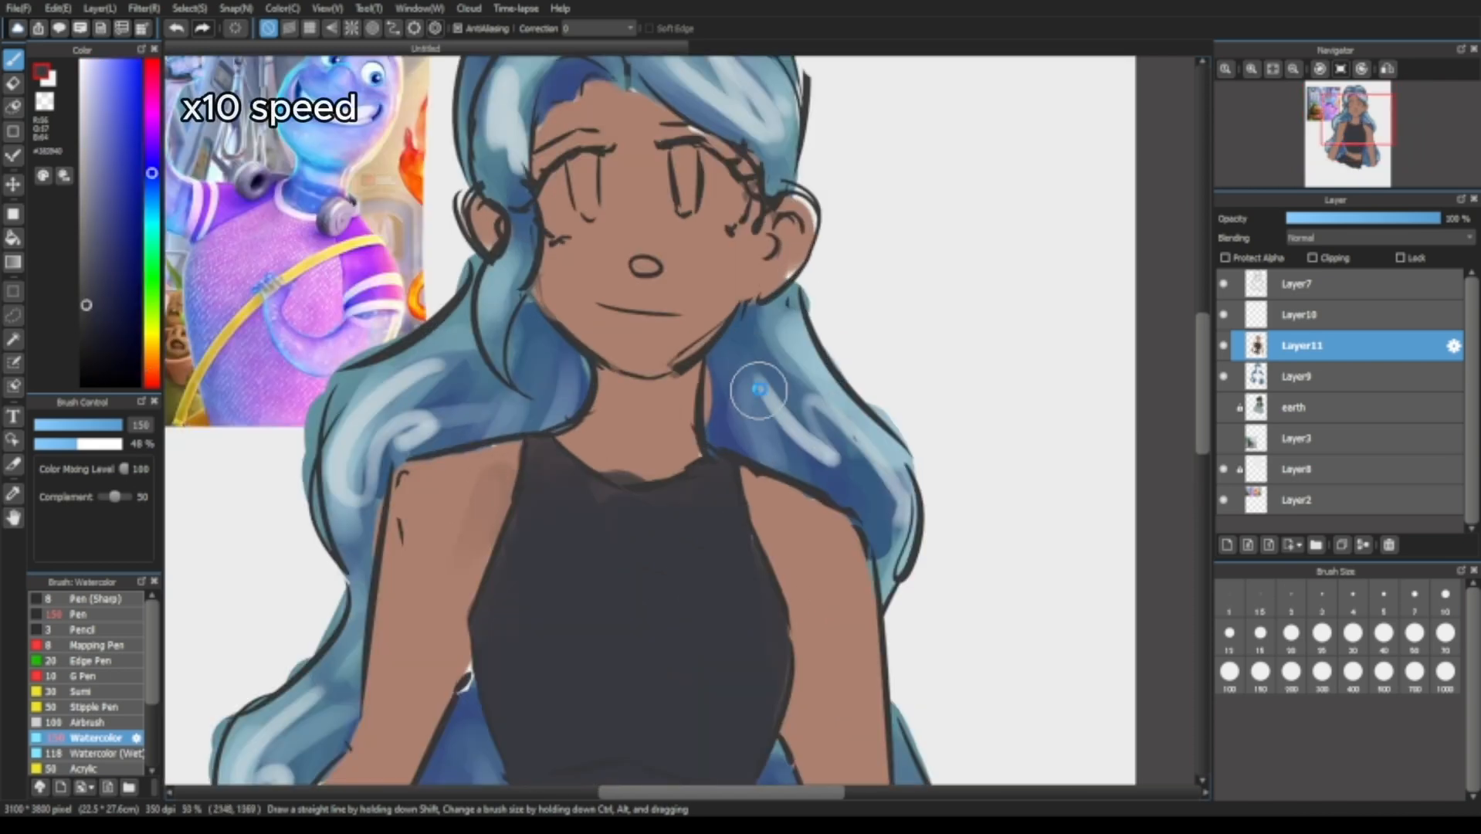
left_click_drag(759, 390, 794, 593)
Sample a pale blue-white from the hair and paint the whites of both eyes with a smaller brush.
left_click(540, 325, "alt")
left_click_drag(599, 375, 611, 431)
left_click_drag(740, 363, 761, 420)
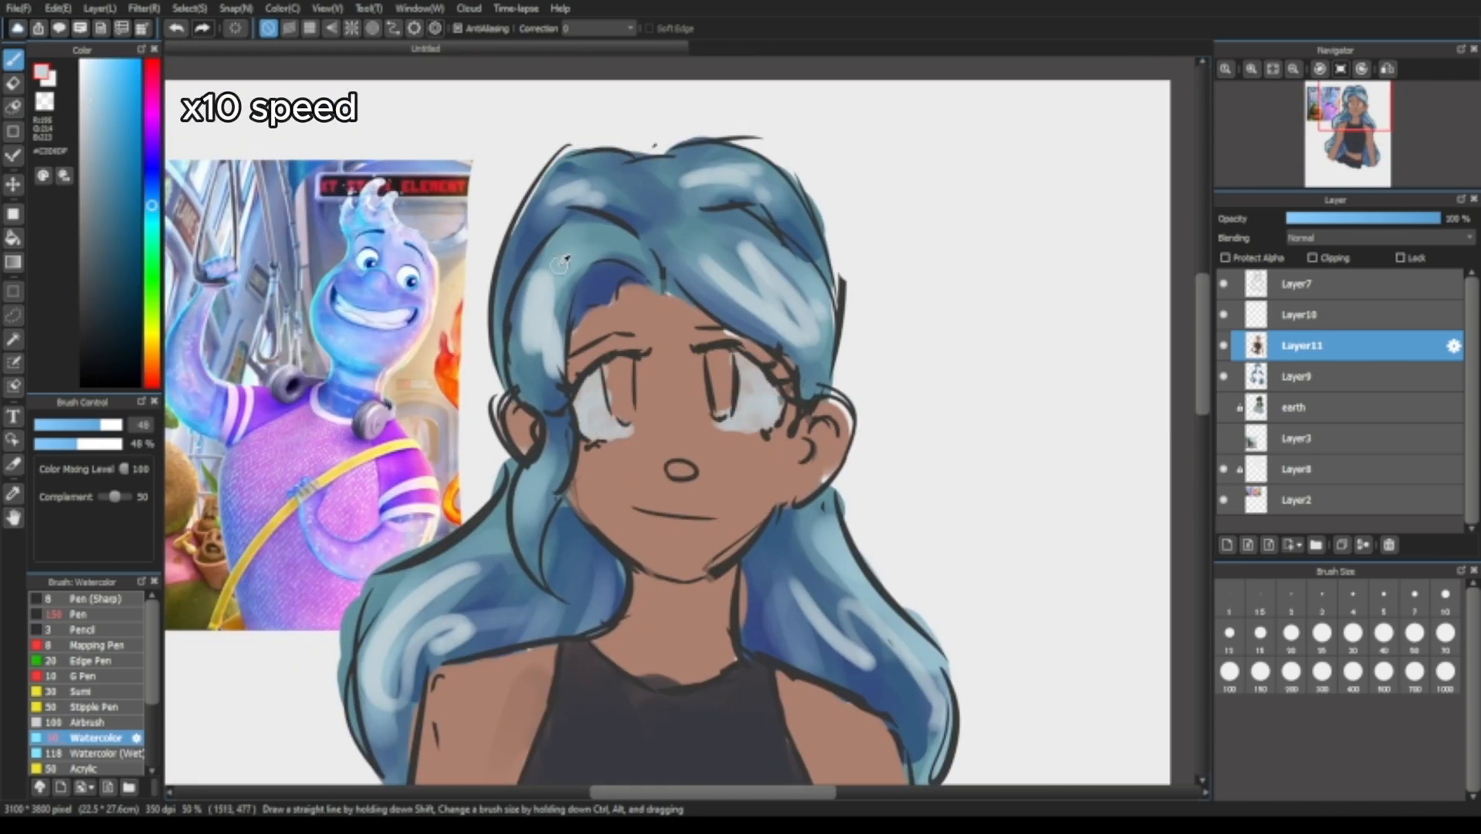
Sample light blue from the reference character, undo the trial strokes and fill both irises with it.
left_click(347, 298, "alt")
left_click_drag(657, 380, 663, 423)
key("ctrl+z")
left_click(340, 232, "alt")
key("ctrl+z")
left_click_drag(618, 360, 627, 413)
left_click_drag(719, 359, 724, 403)
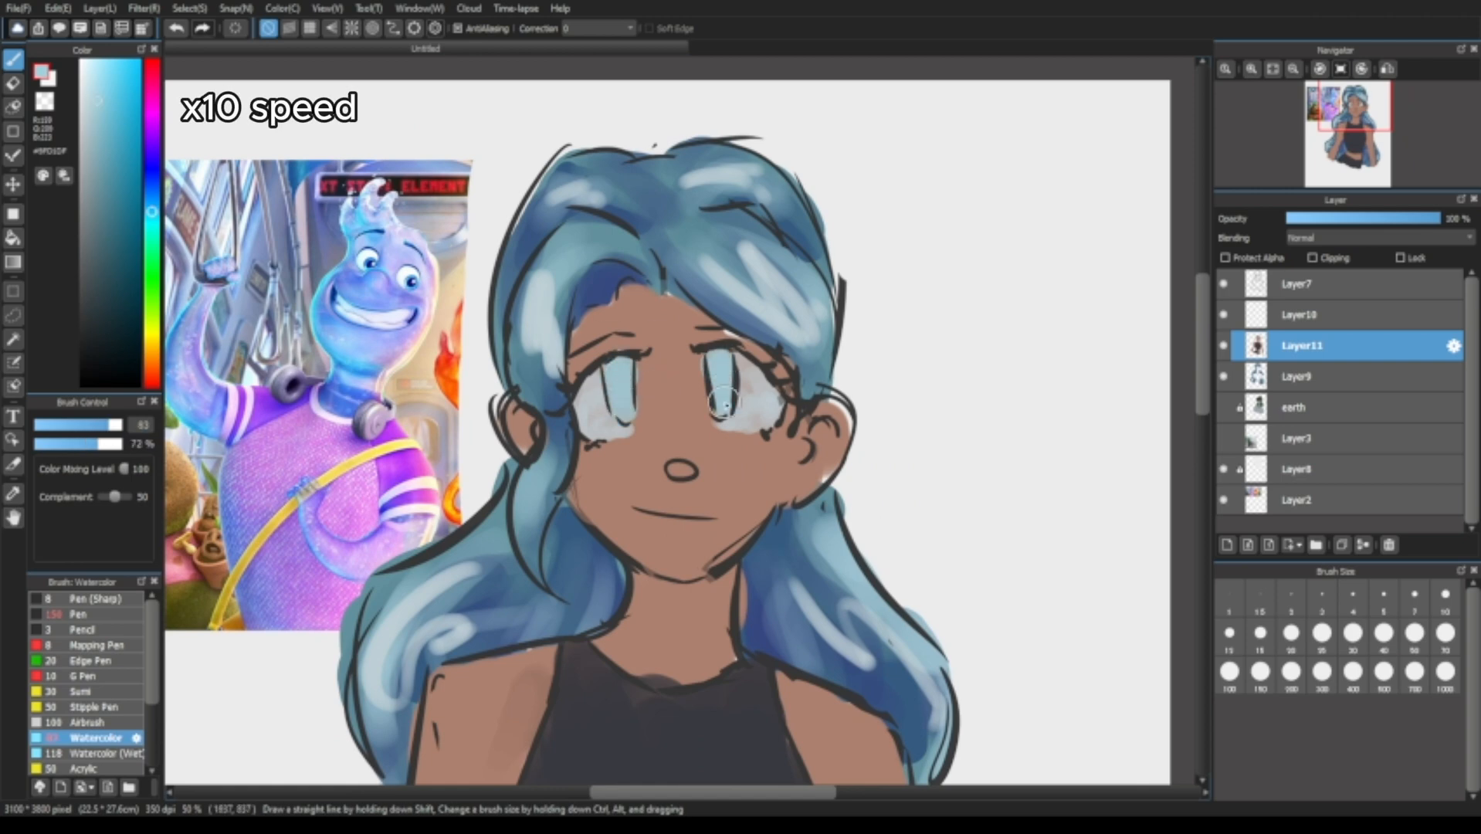
Sample a dark blue from the hair and shade the upper part of both irises with a smaller brush.
left_click(680, 433, "alt")
scroll(760, 109, "down", 3)
scroll(765, 108, "up", 3)
left_click(718, 309, "alt")
left_click(701, 357, "alt")
left_click(606, 210, "alt")
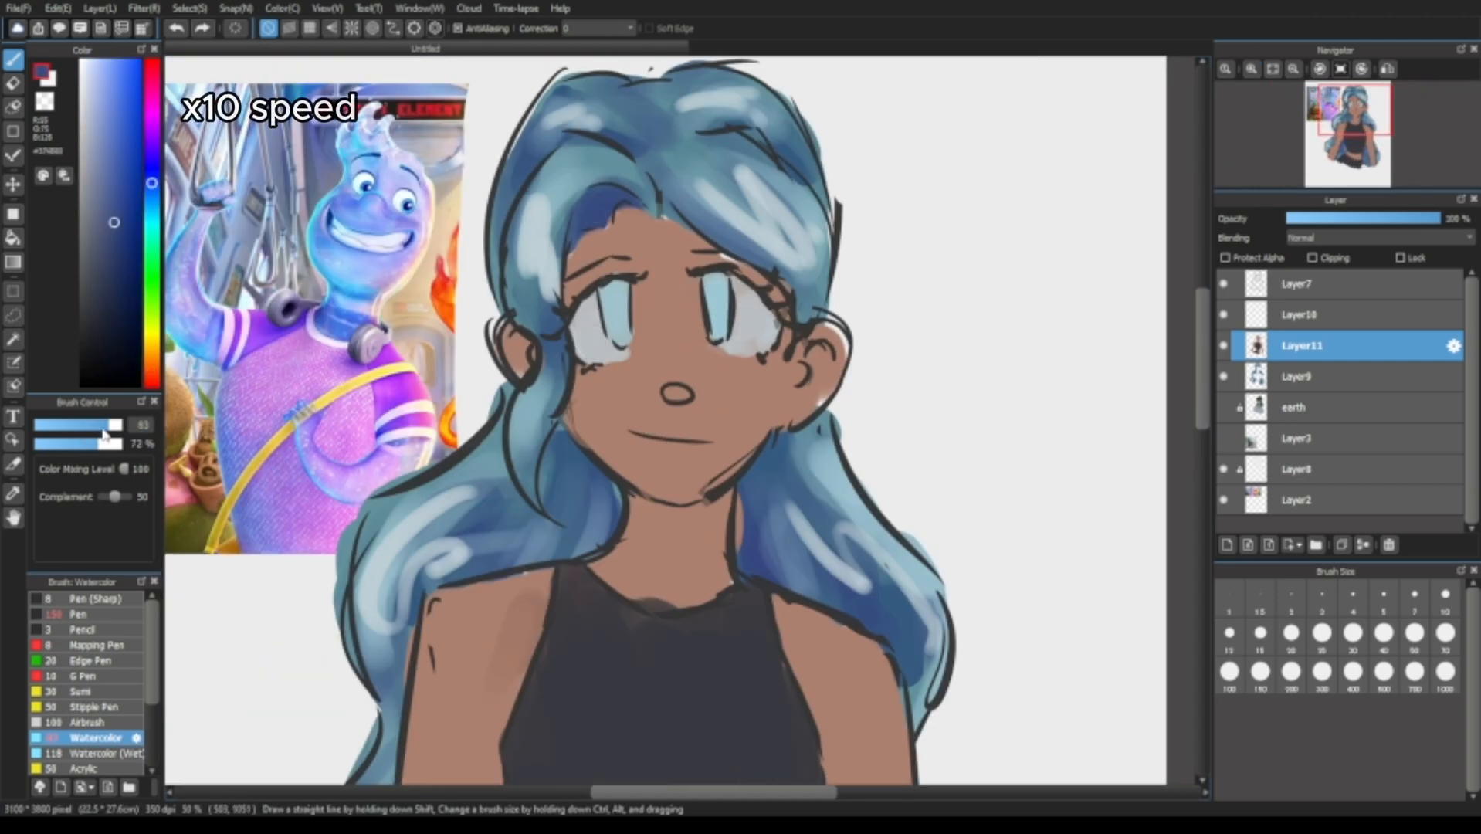
left_click_drag(106, 430, 98, 426)
left_click_drag(606, 290, 624, 306)
left_click_drag(712, 282, 722, 303)
left_click(719, 329, "alt")
left_click(716, 287, "alt")
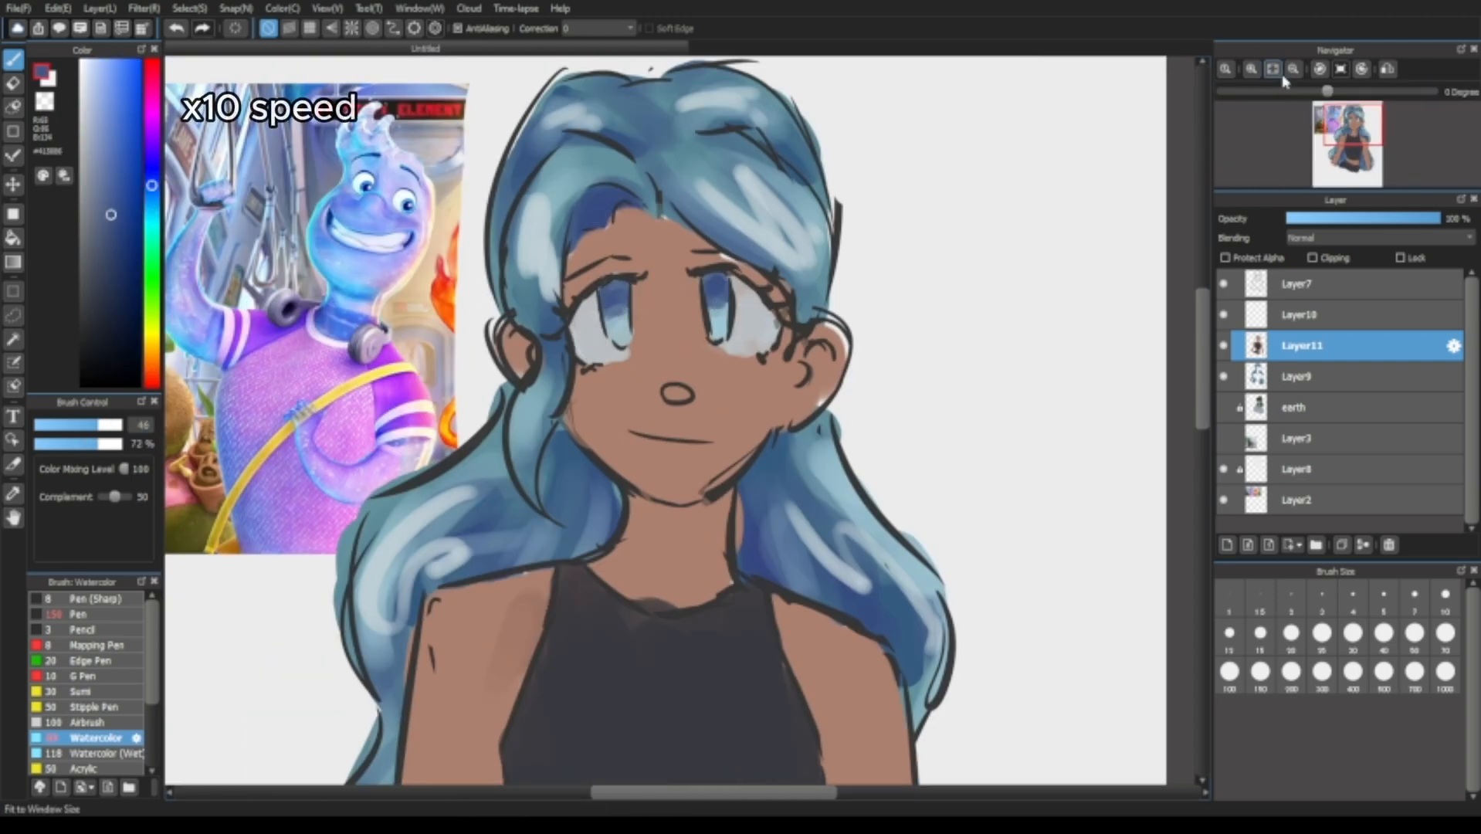
left_click(1275, 72)
left_click_drag(881, 360, 796, 399)
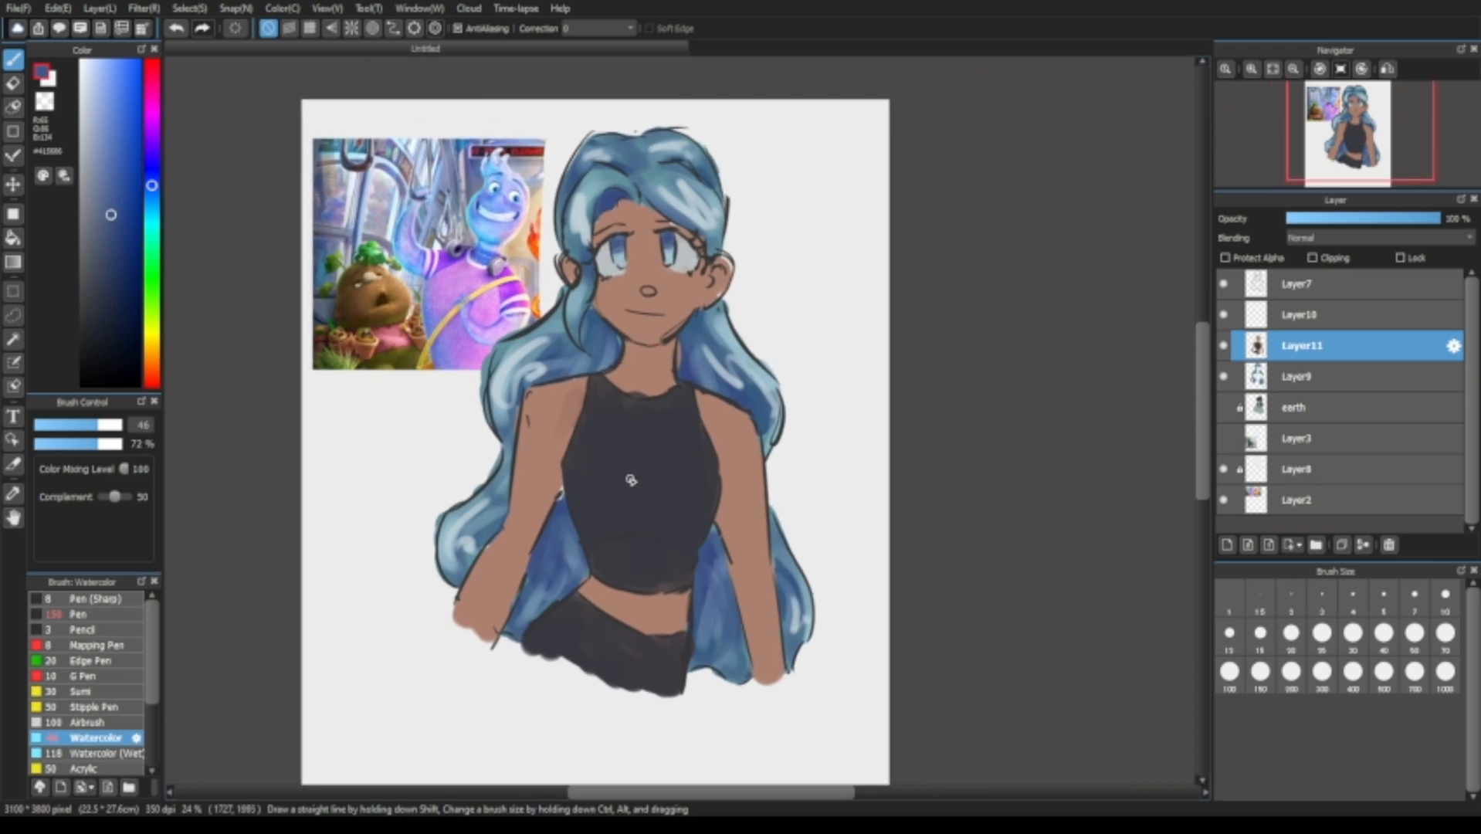
Sample the dark gray and the skin tone to clean up the tank top's neckline with a size 108 brush.
left_click(637, 461, "alt")
left_click_drag(112, 427, 121, 426)
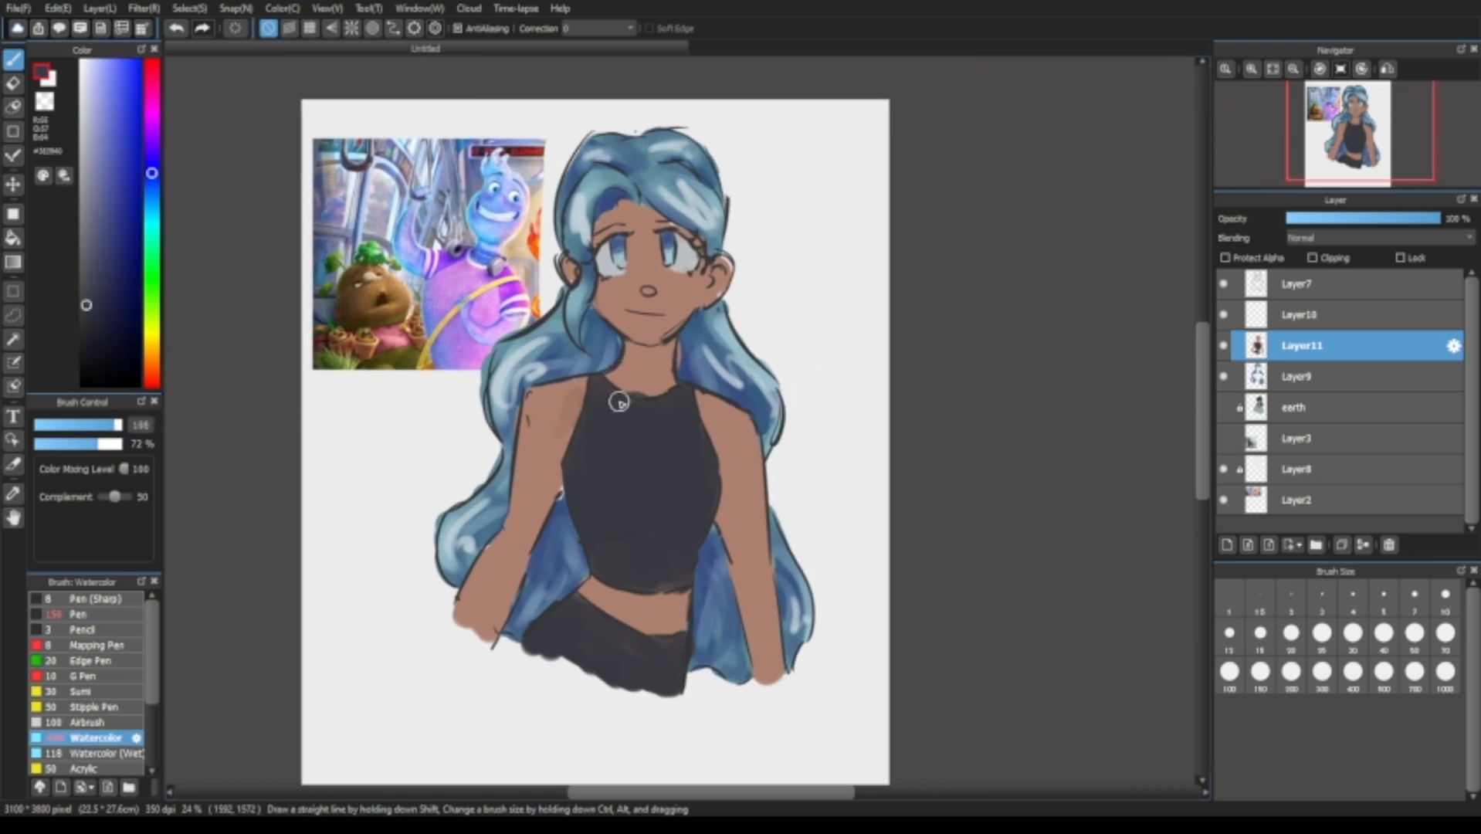
left_click(626, 388, "alt")
left_click_drag(645, 386, 627, 384)
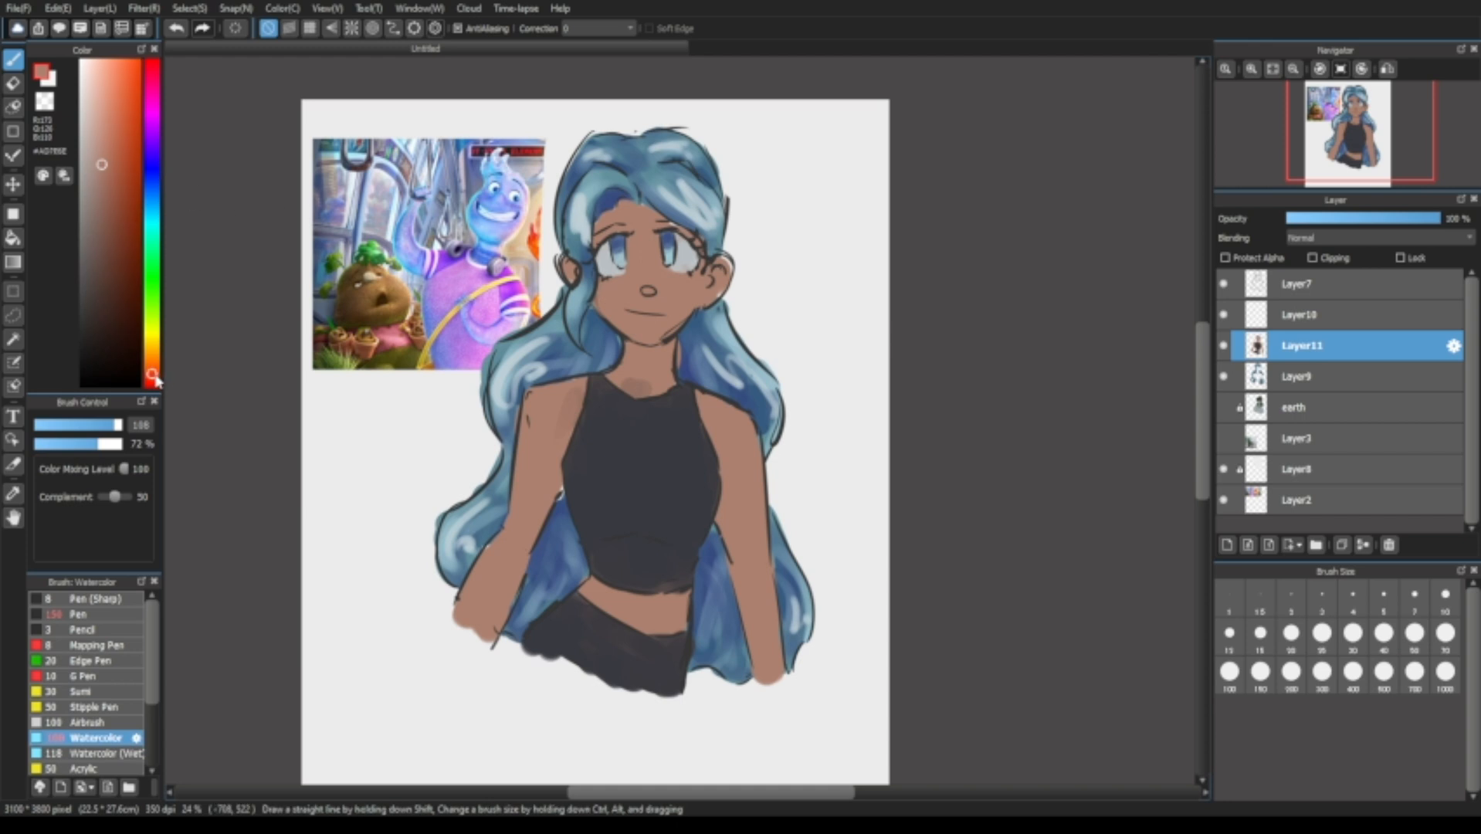
Try a reddish-brown blush on the nose with the Watercolor brush, then enlarge it to 122 at 22% opacity.
left_click(114, 176)
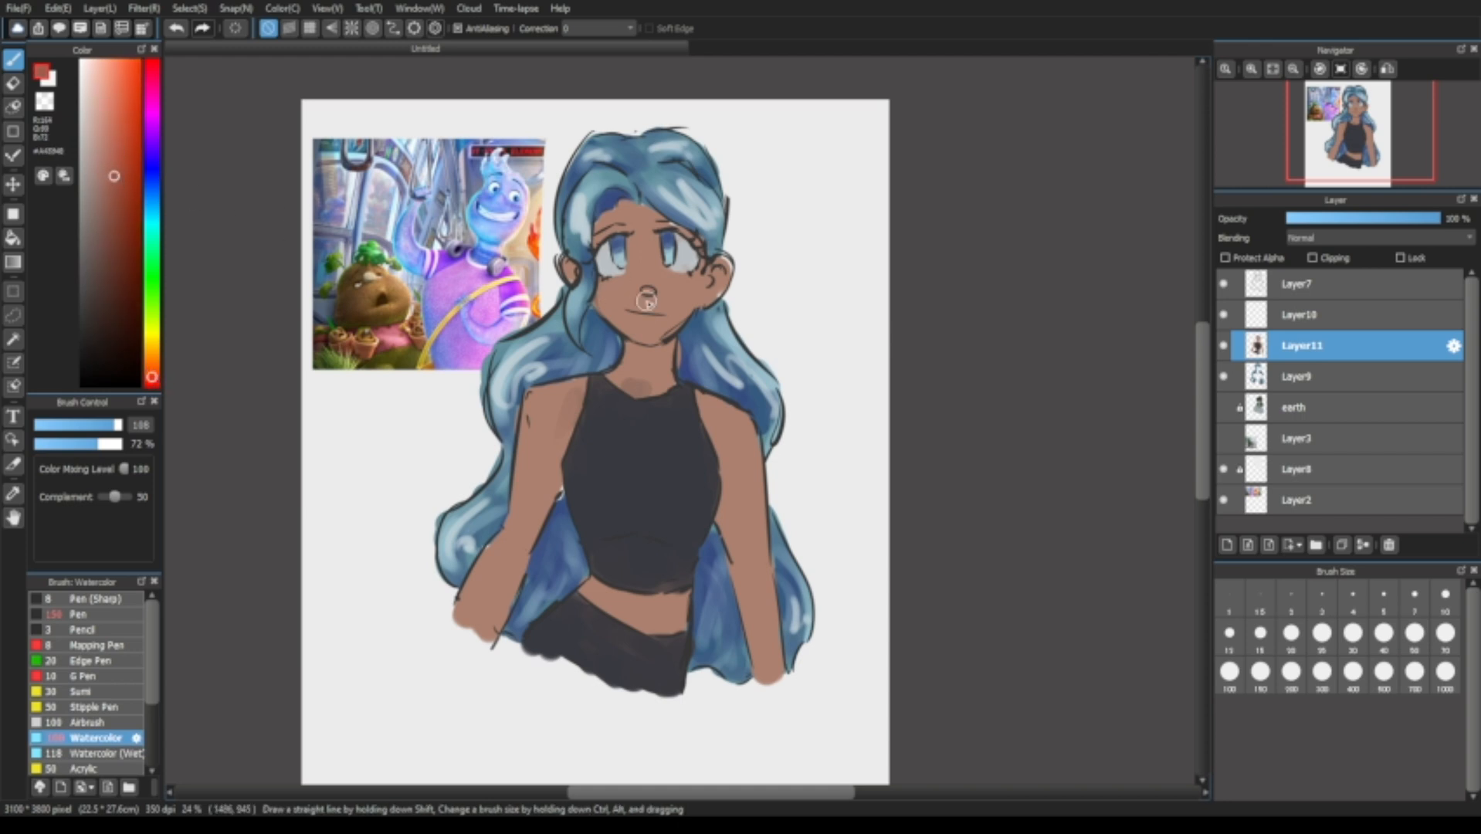
key("ctrl+z")
left_click(118, 167)
left_click(119, 425)
left_click(53, 444)
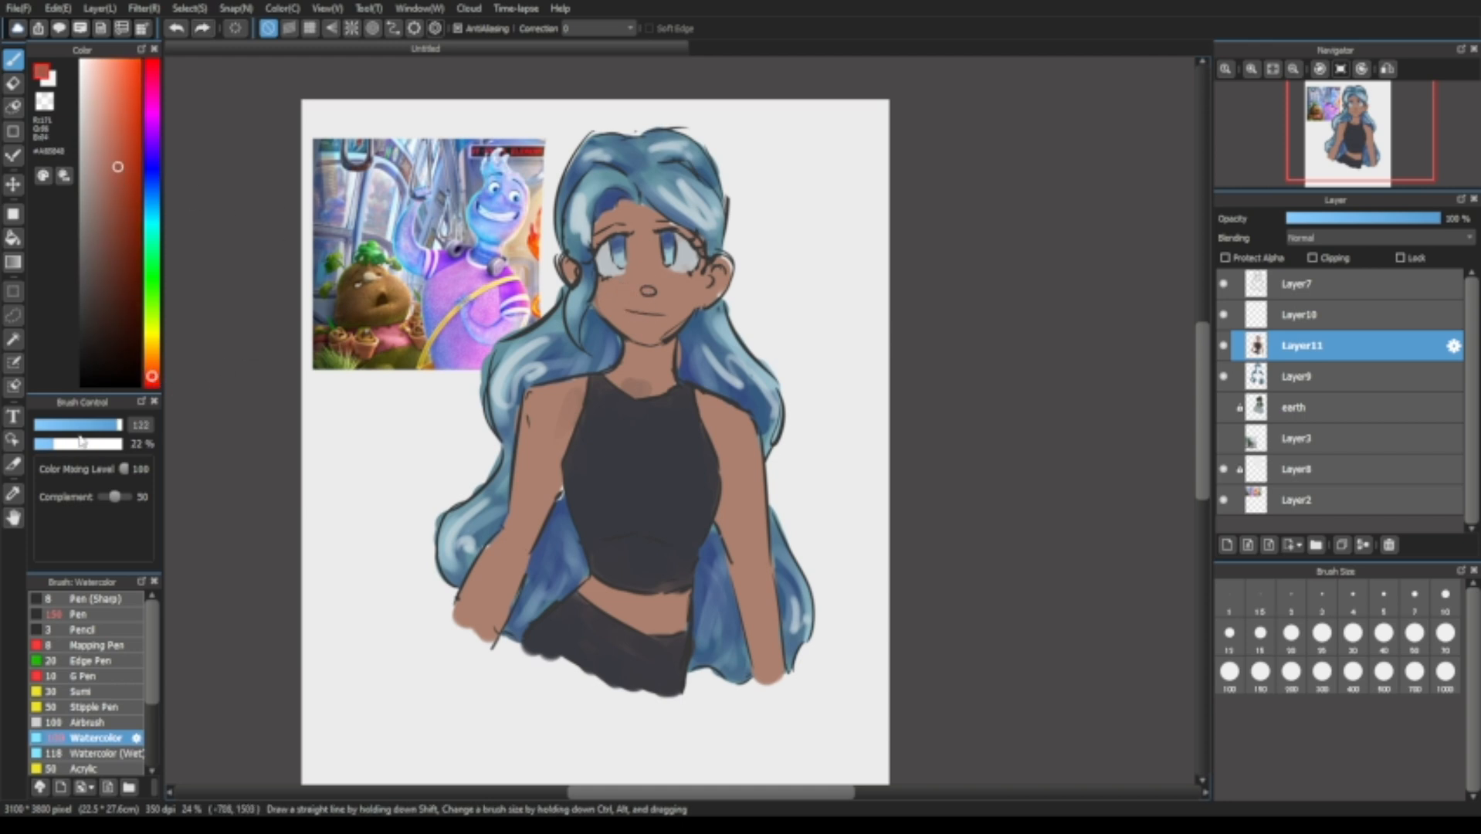
Switch to the Airbrush at size 156 and 19% opacity and paint a #A76153 blush across the cheeks and nose.
left_click(102, 723)
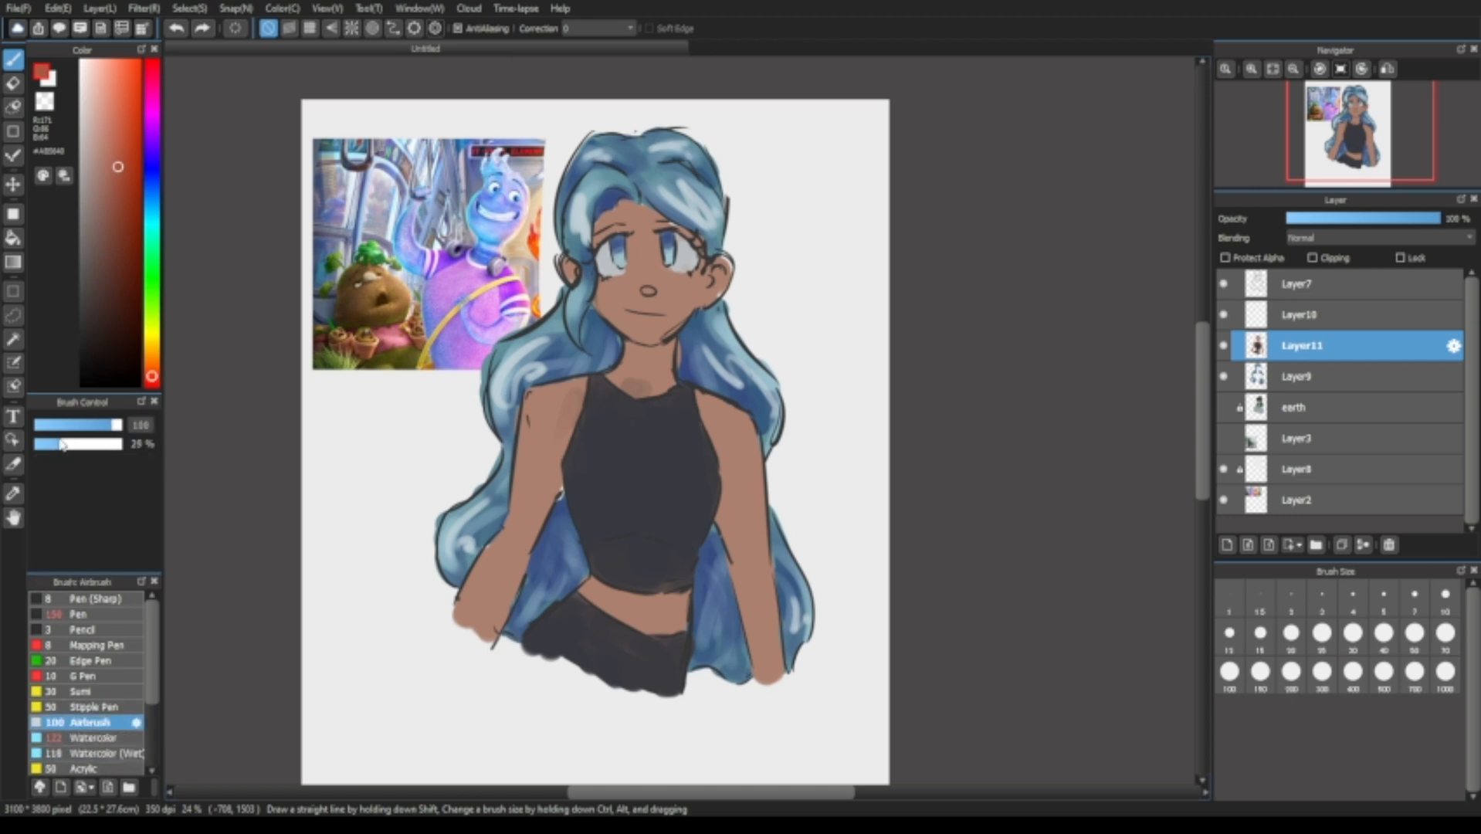
left_click_drag(114, 431, 123, 426)
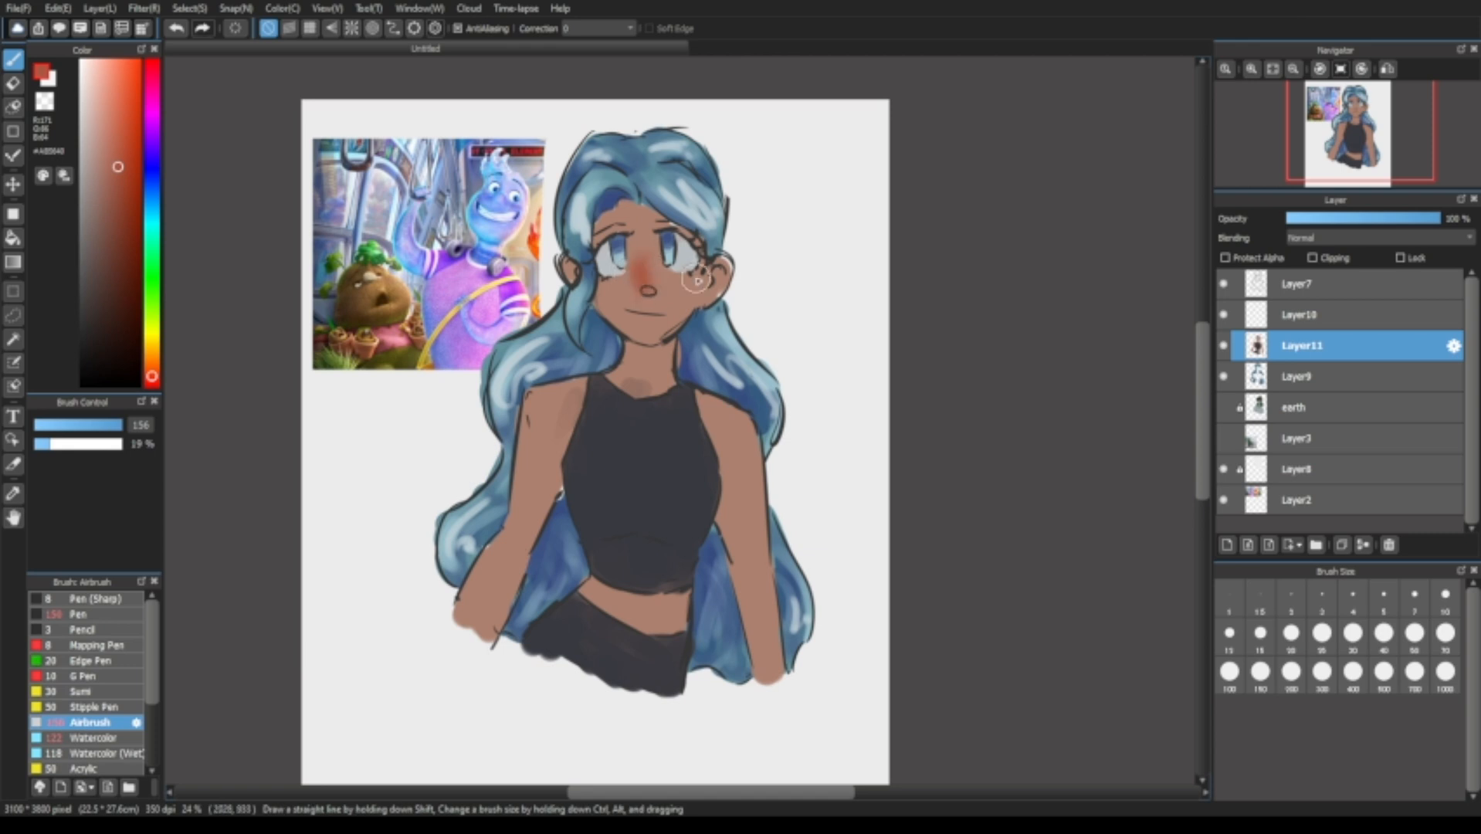
left_click(112, 132)
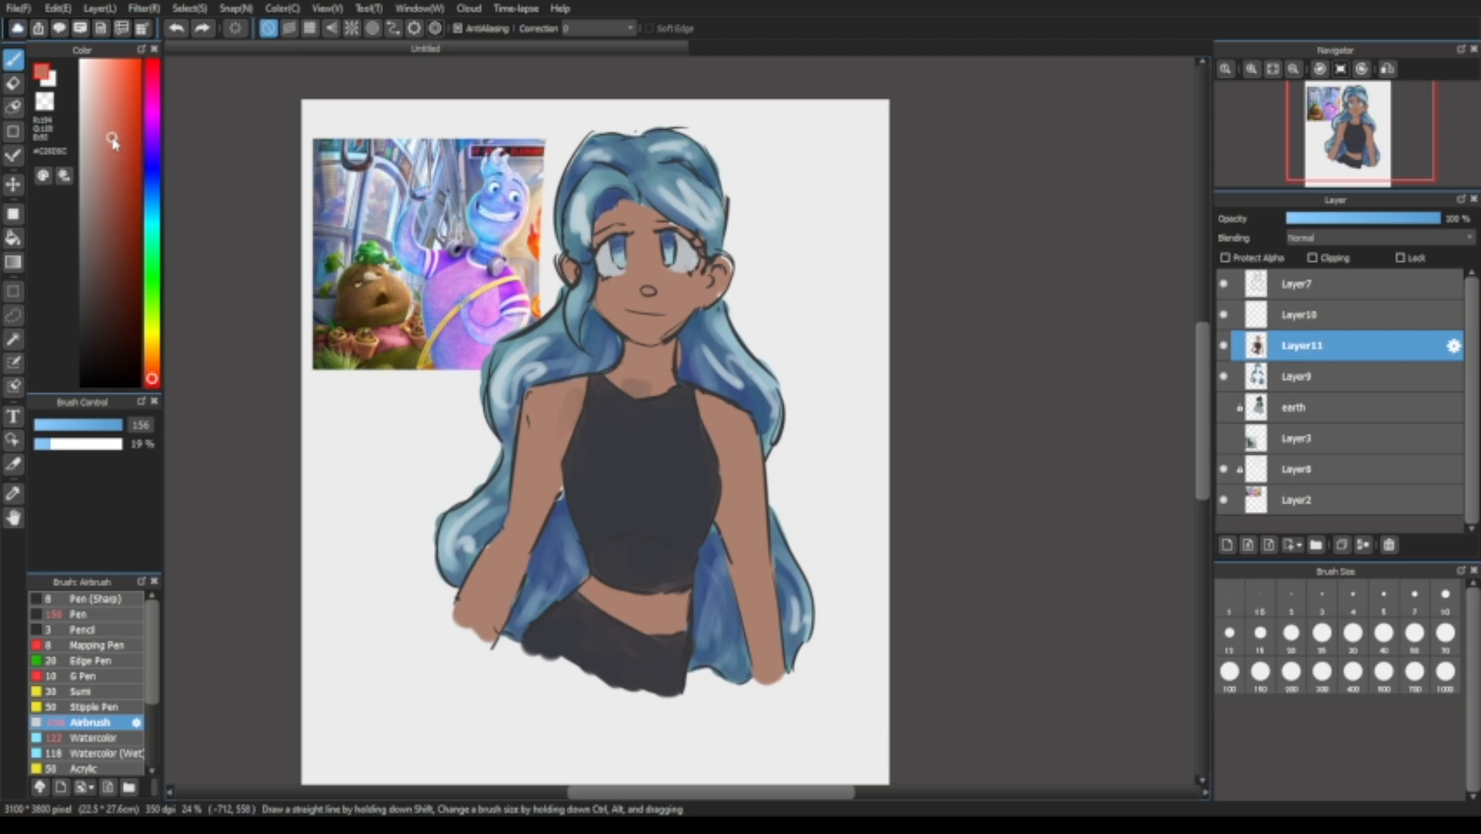
left_click_drag(112, 139, 110, 172)
left_click_drag(610, 283, 695, 284)
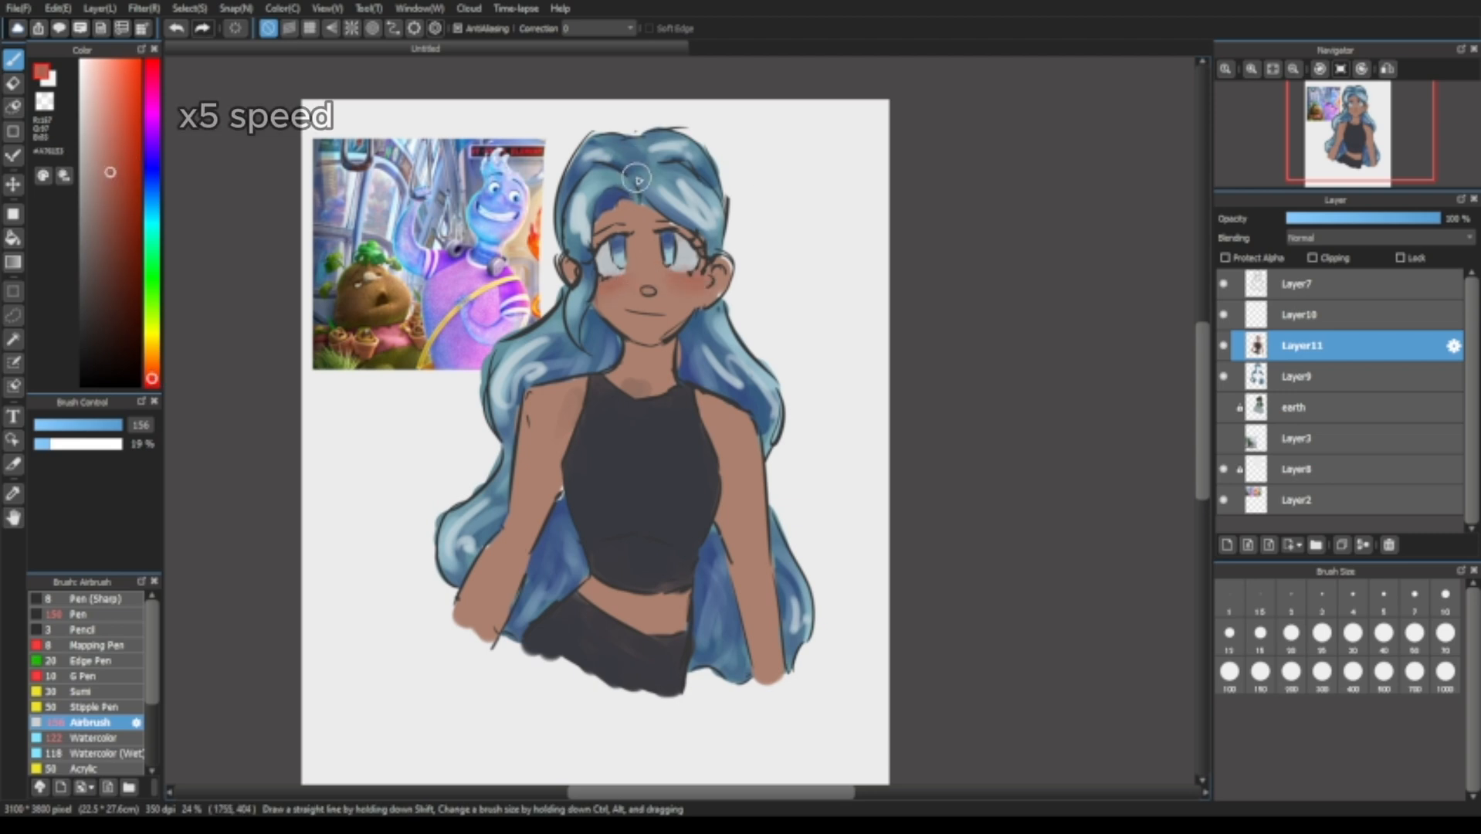
Enlarge the Airbrush to 210, add blush to the elbows and waist, and soften the neck with the sampled skin tone.
key("bracketright")
key("bracketright")
key("bracketright")
left_click_drag(526, 534, 506, 544)
left_click_drag(741, 591, 760, 581)
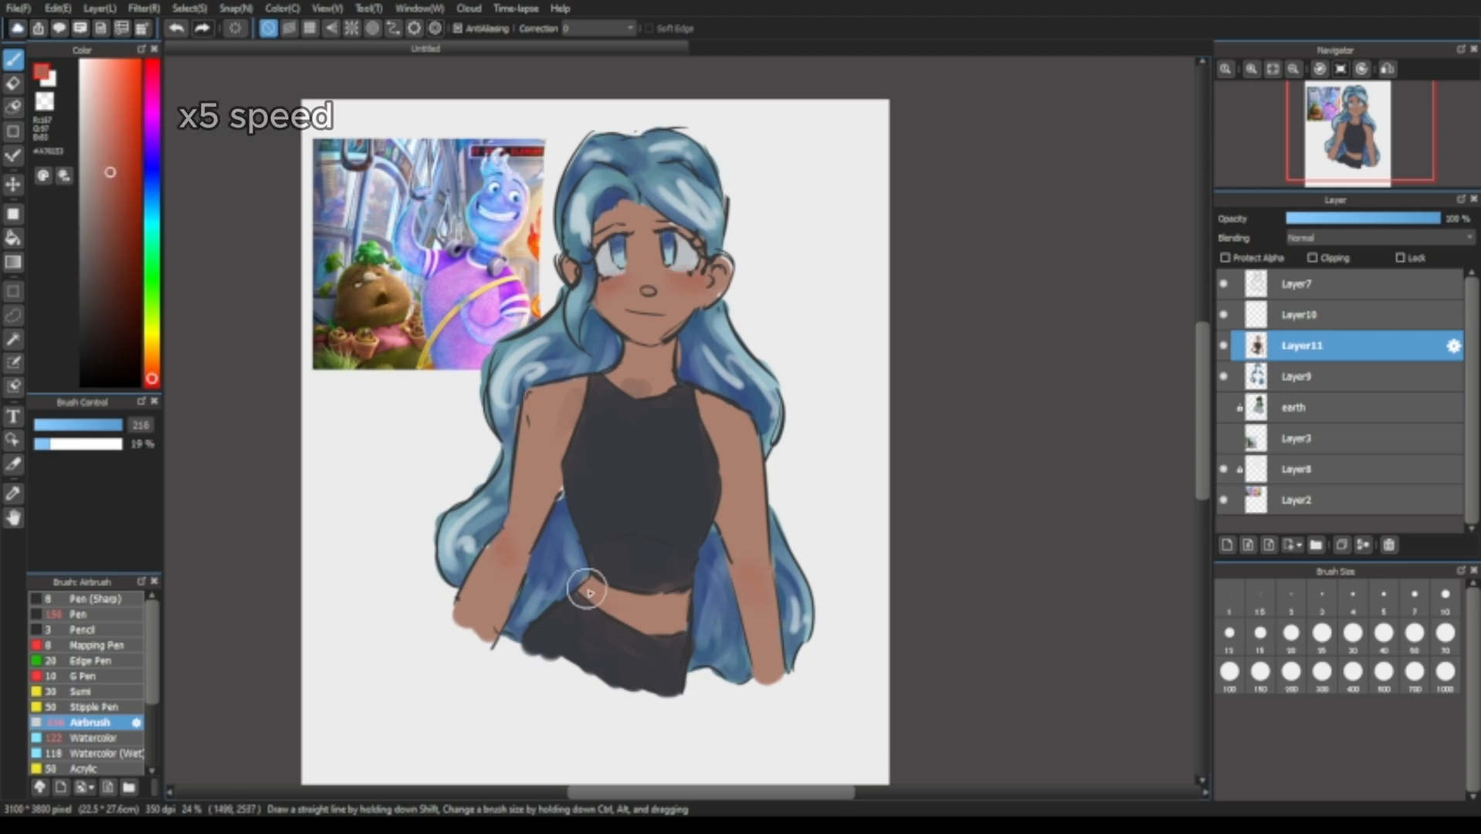
left_click_drag(673, 610, 671, 640)
right_click(637, 369)
left_click_drag(630, 383, 655, 377)
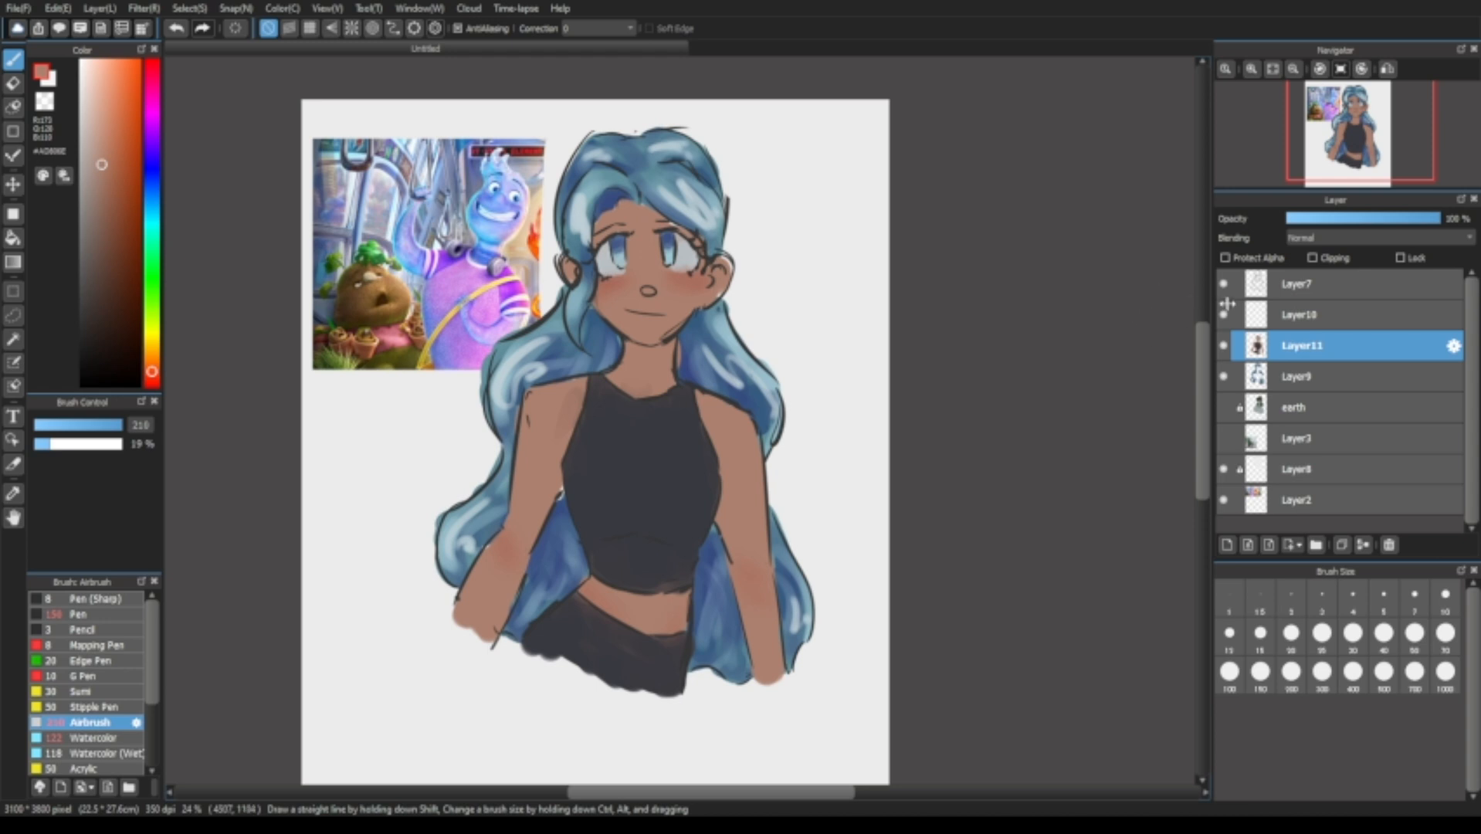
Toggle Layer10's highlights to compare, then merge Layer7 and Layer10 down into Layer11.
left_click(1267, 317)
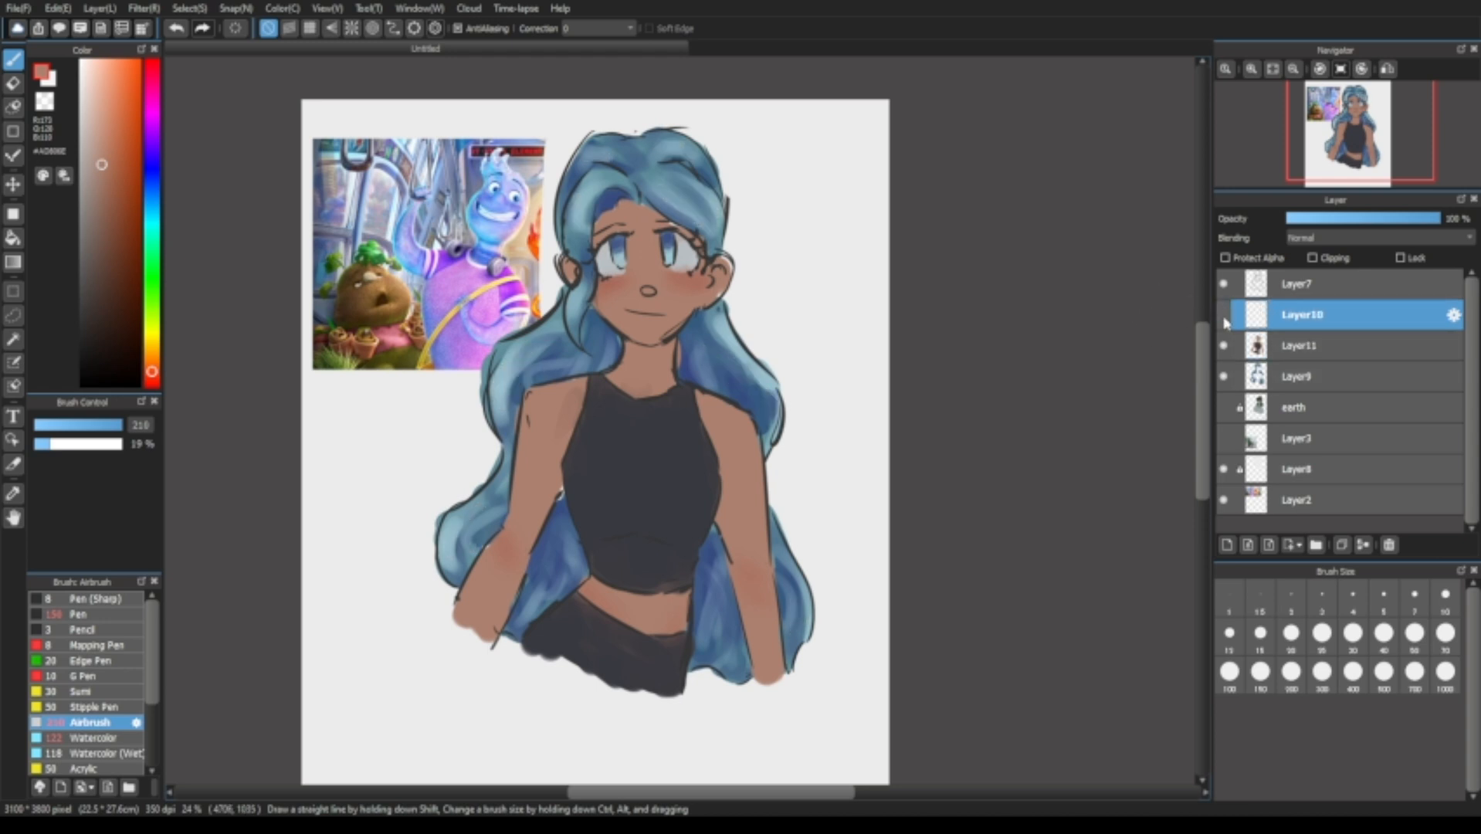
left_click(1235, 291)
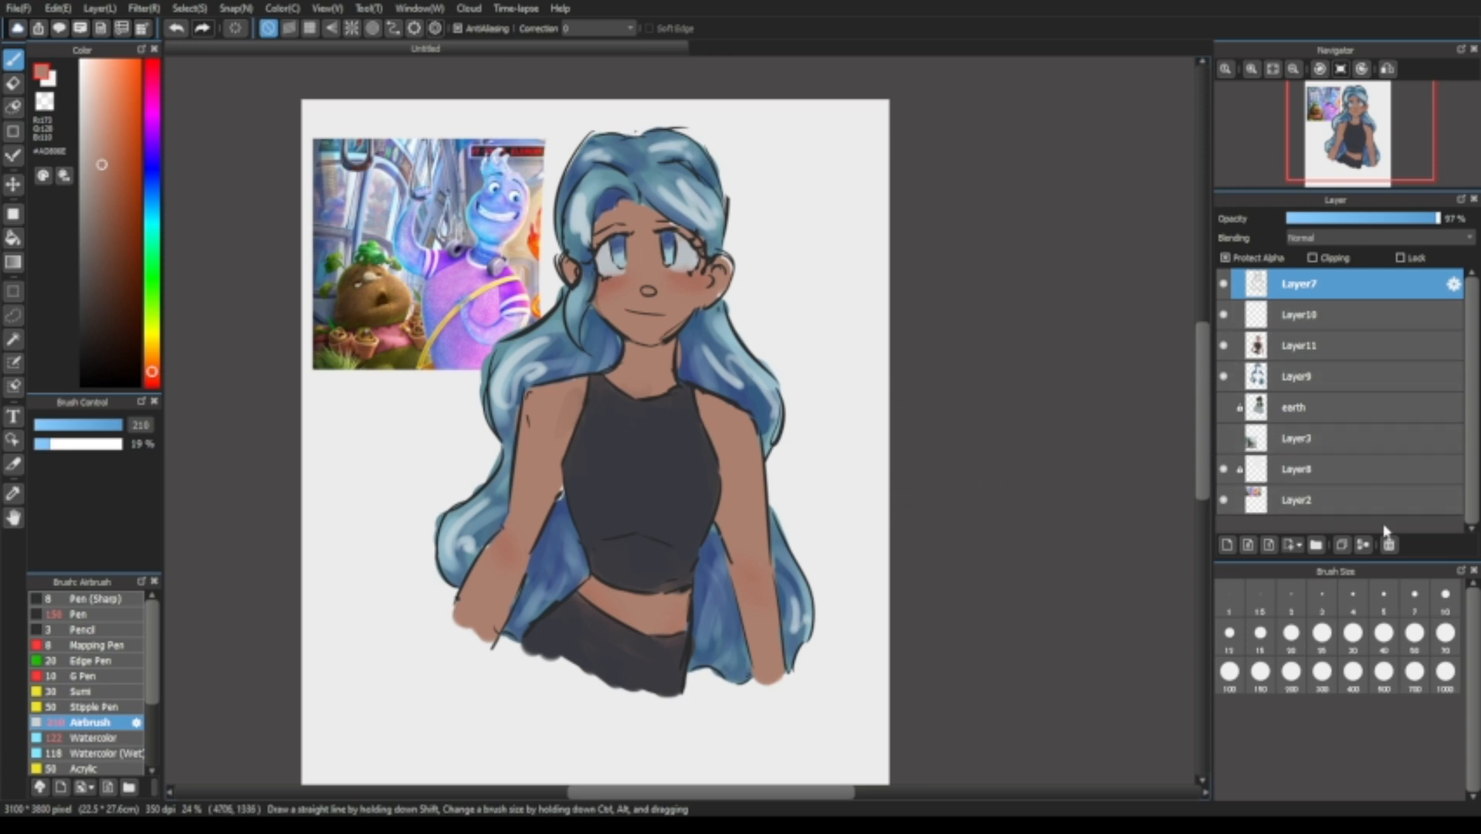
left_click(1363, 544)
left_click(1363, 545)
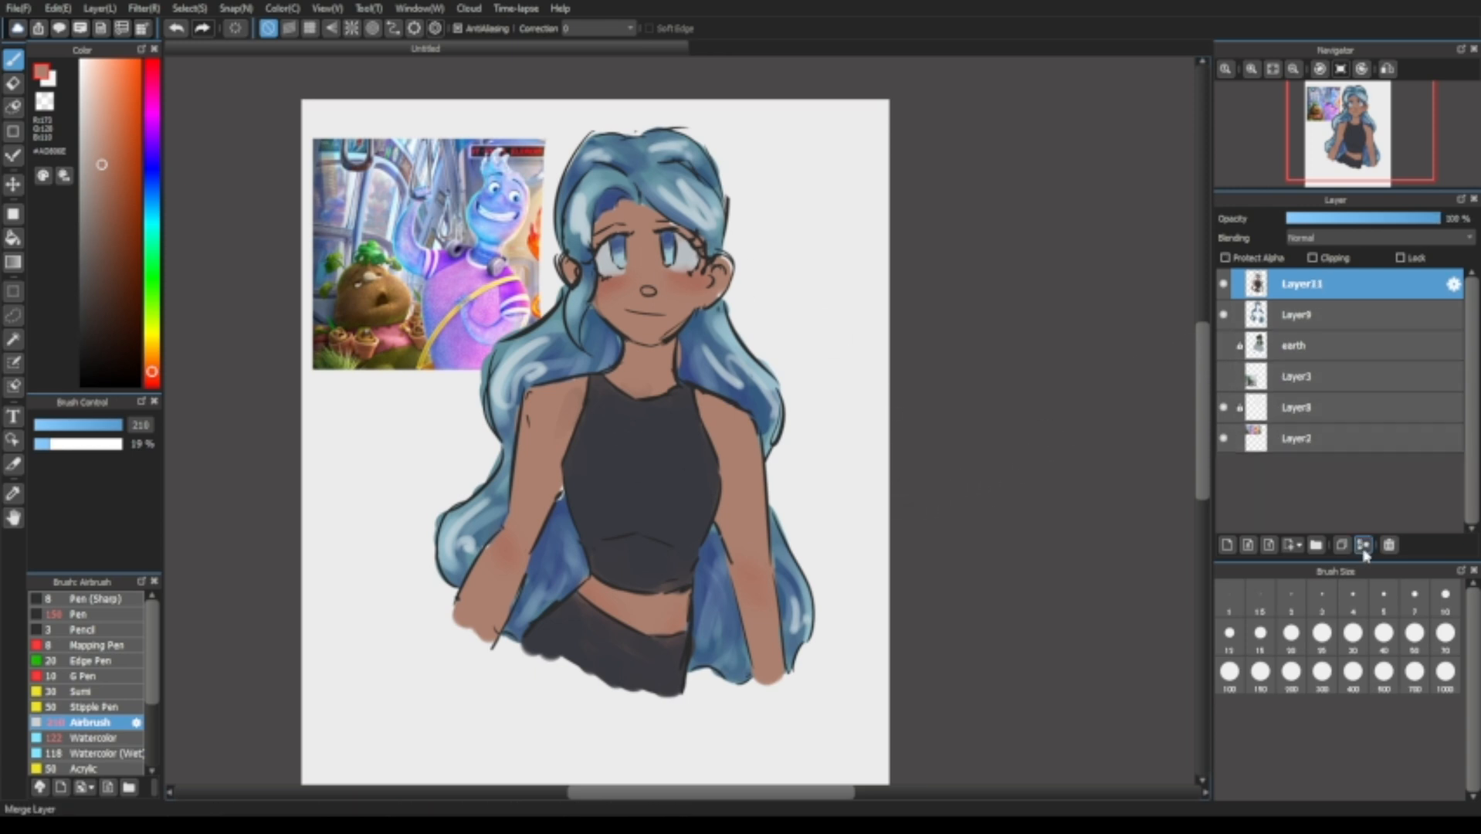
Merge the character's top layer down, name it water, show it in place of the earth layer and lock it.
left_click(1364, 545)
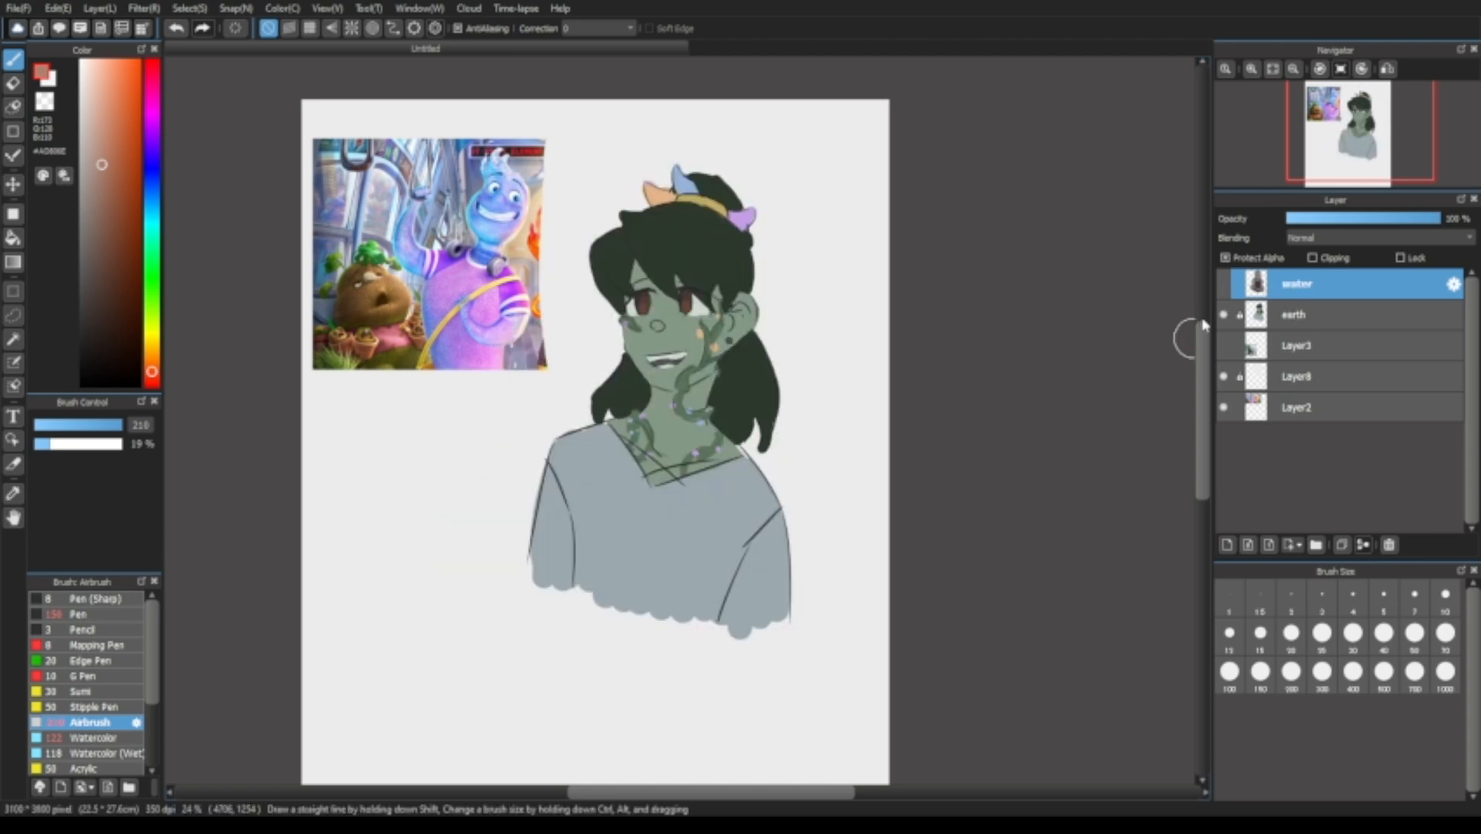
left_click(1223, 314)
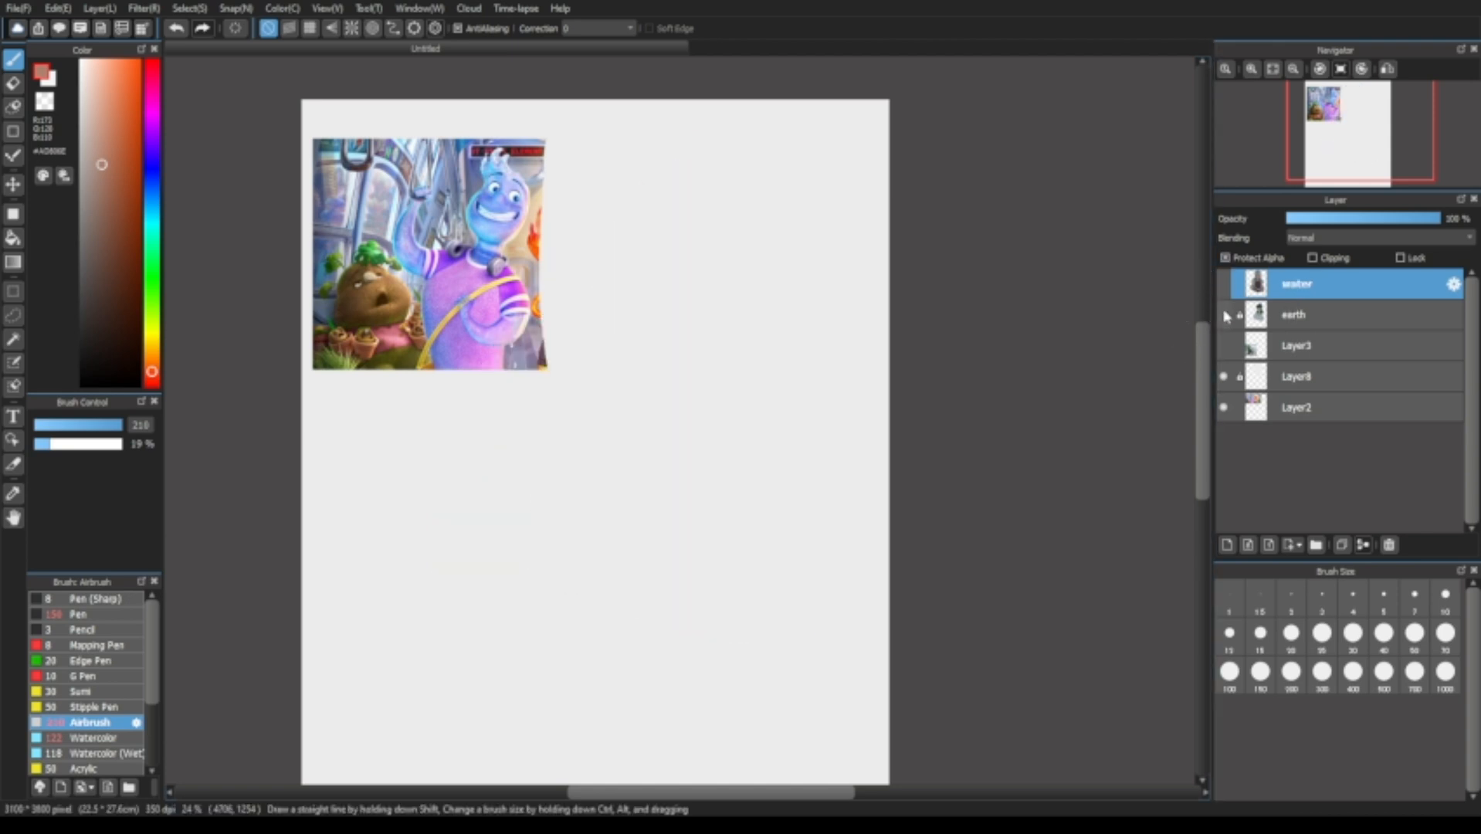
left_click(1224, 284)
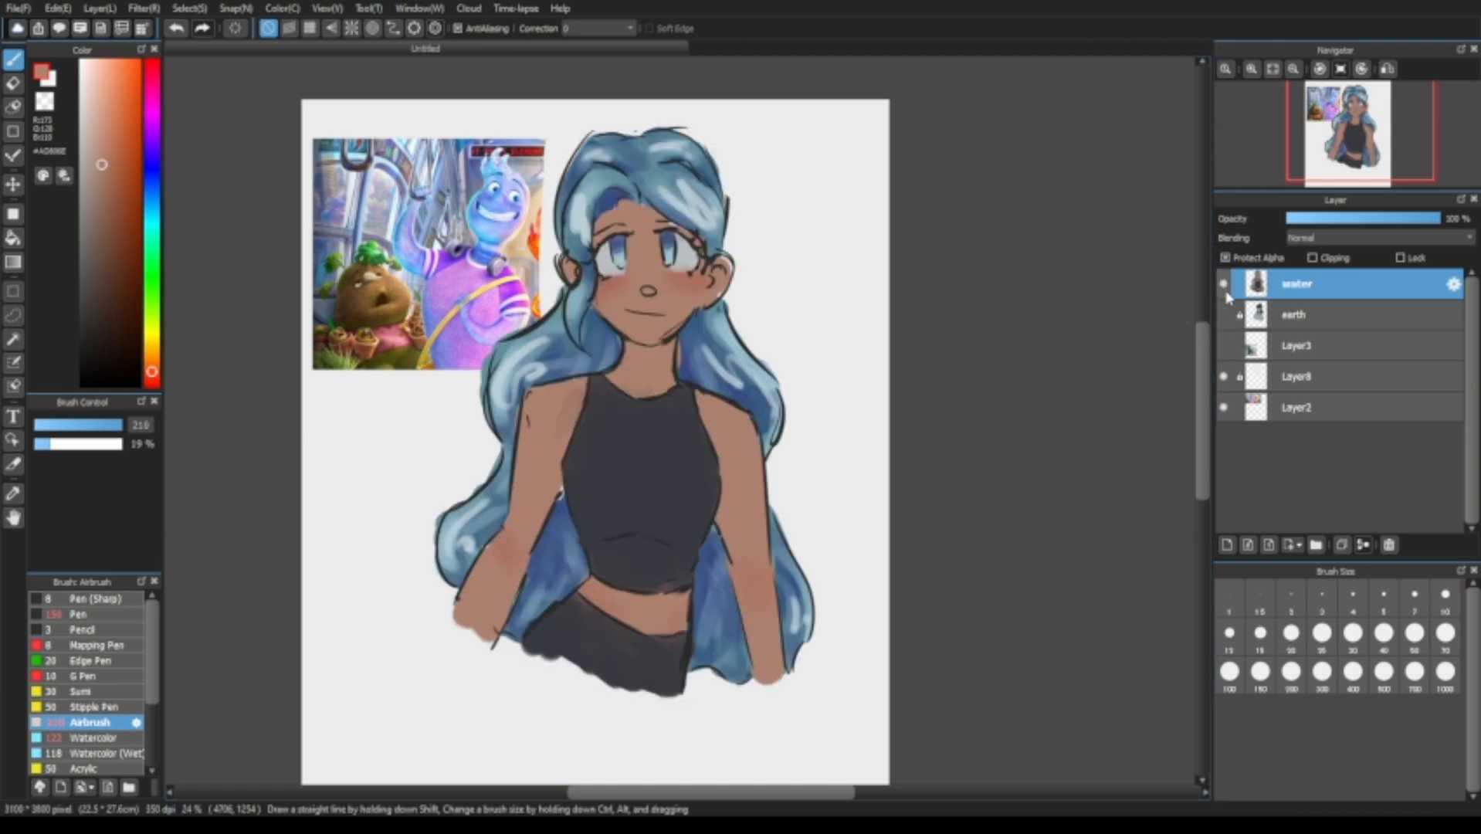
left_click(1400, 258)
Unlock the water layer and adjust the figure in mirrored view with a mesh transform of 4 columns and 4 rows.
left_click(1388, 69)
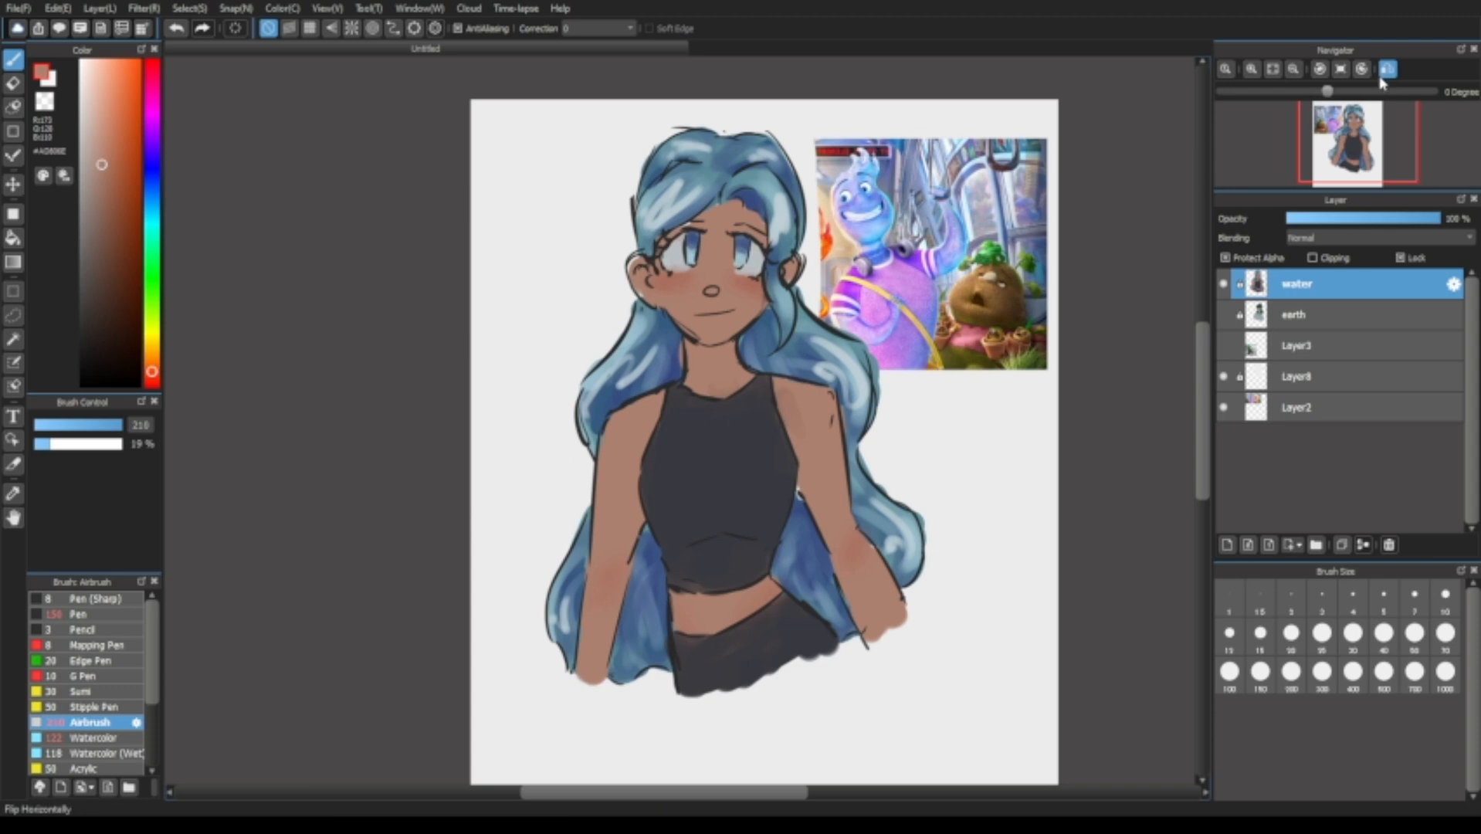
left_click(1400, 258)
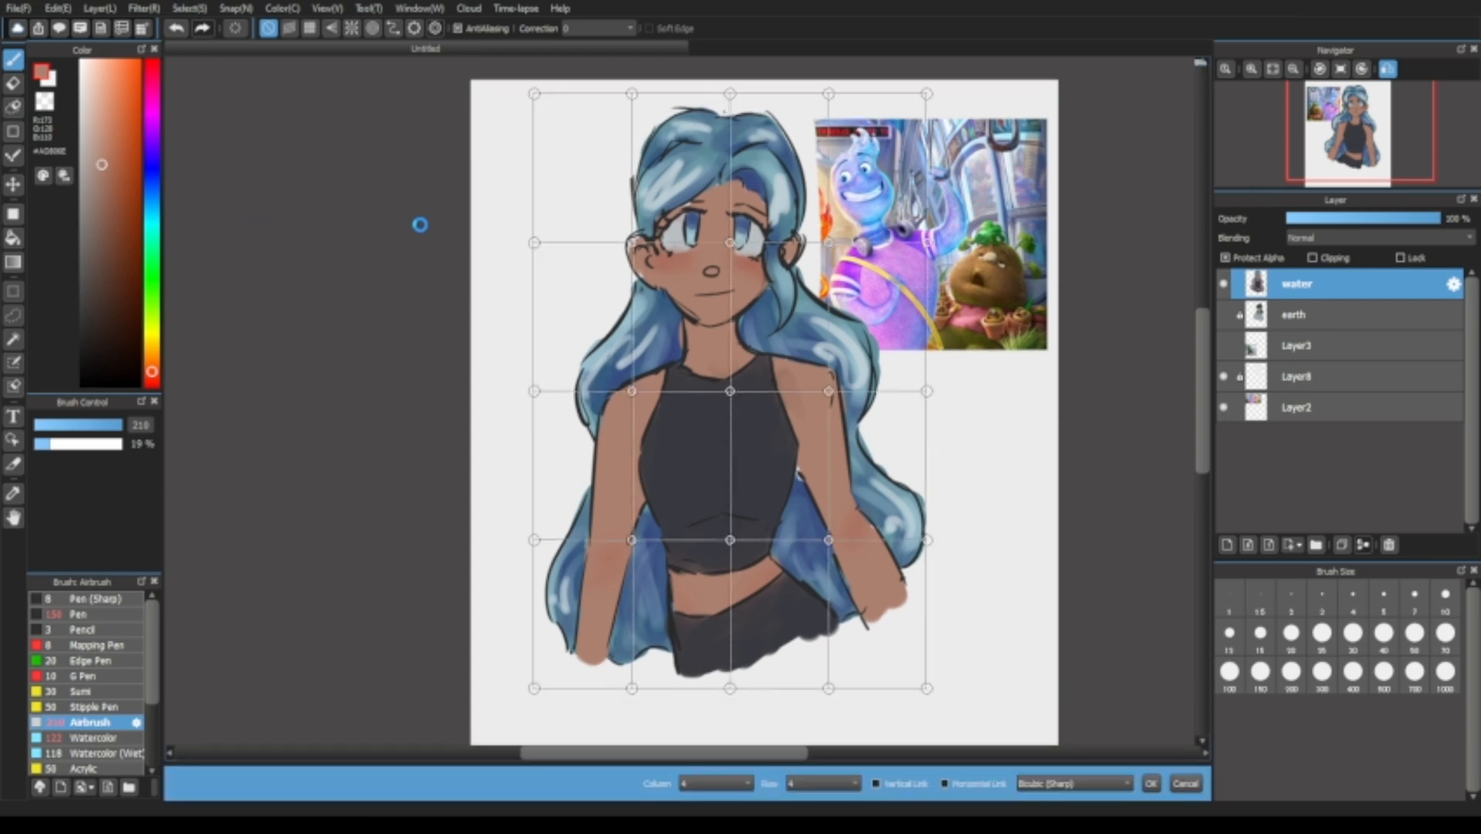
left_click_drag(534, 389, 533, 373)
key("Return")
key("Down")
left_click_drag(859, 364, 909, 370)
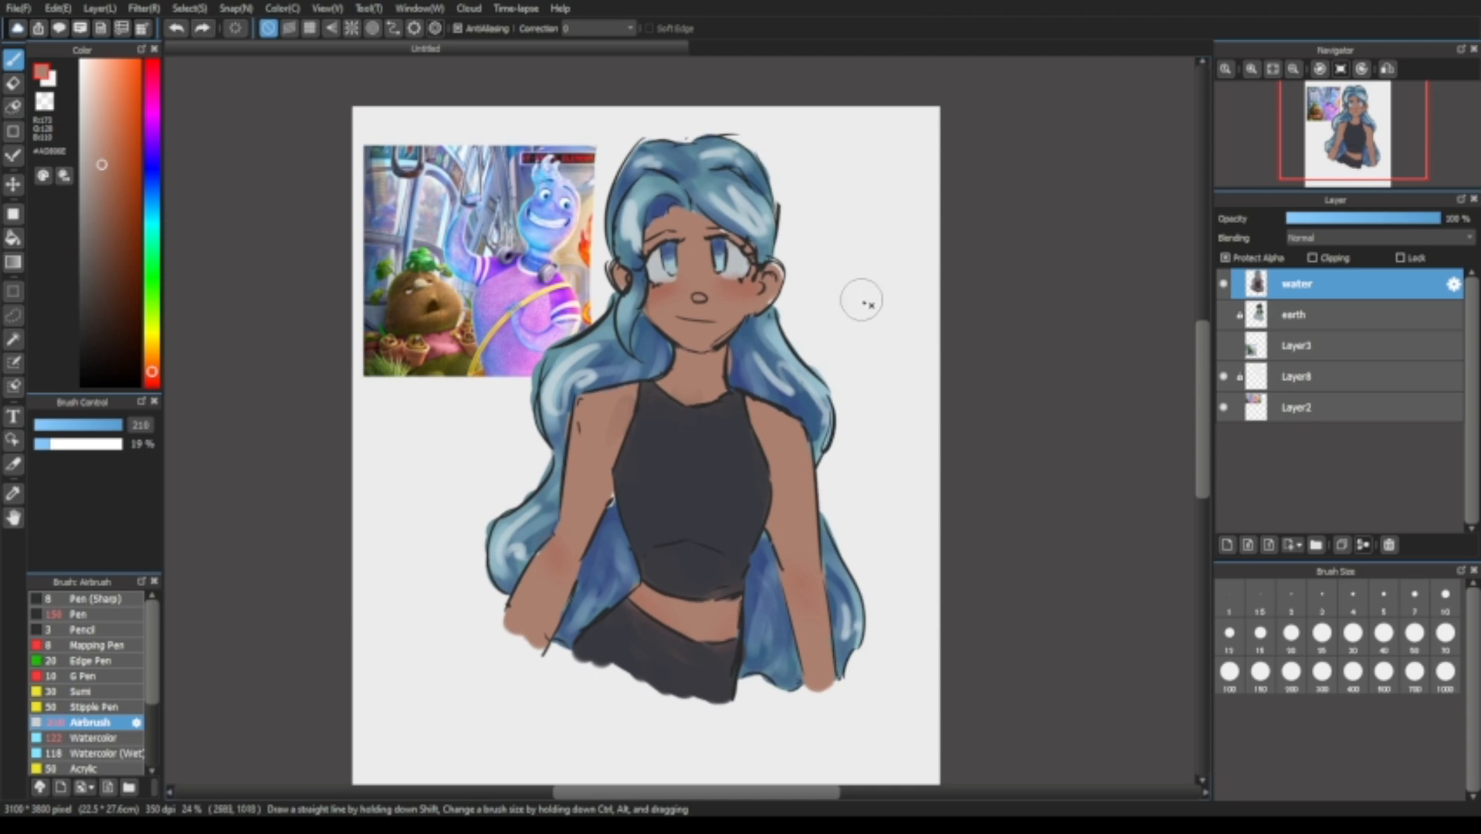
Compare the water figure in mirrored and normal view, and lock its layer again.
left_click(1388, 69)
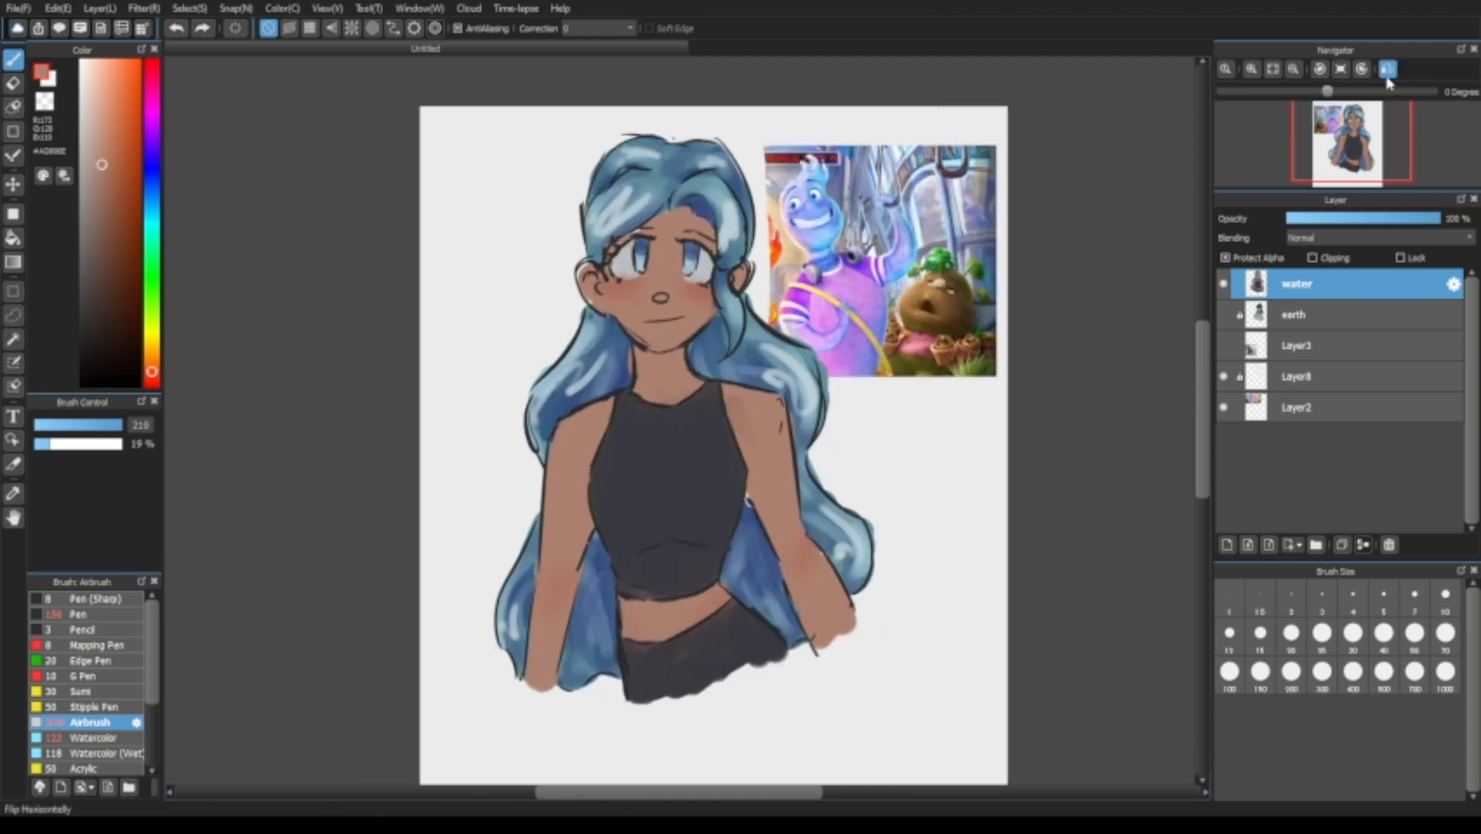
left_click(1387, 69)
left_click(1400, 257)
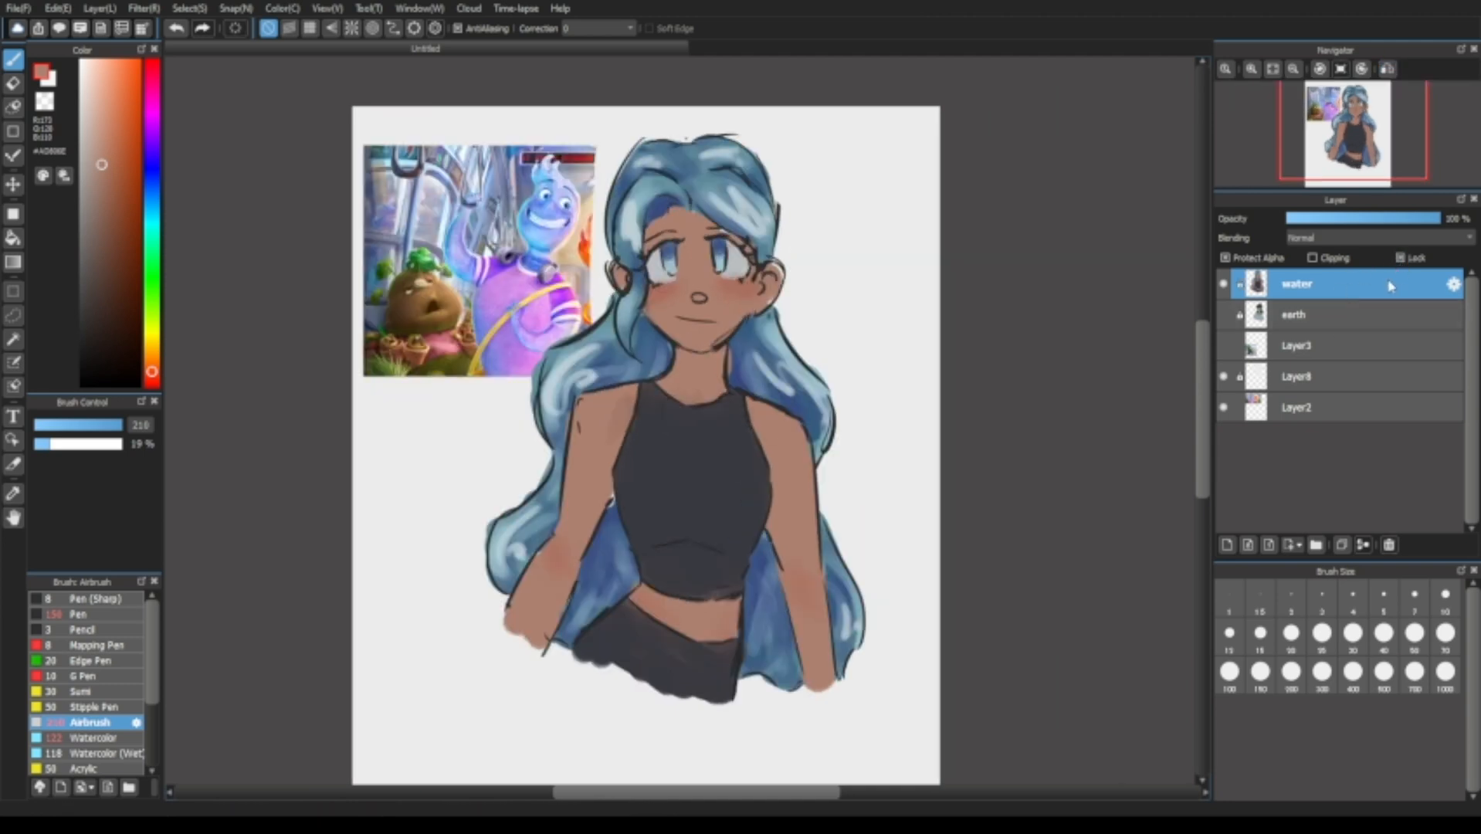
Hide the water layer and replace Layer3 and Layer8 with an empty Layer10 above the reference image.
left_click(1344, 318)
left_click(1340, 348)
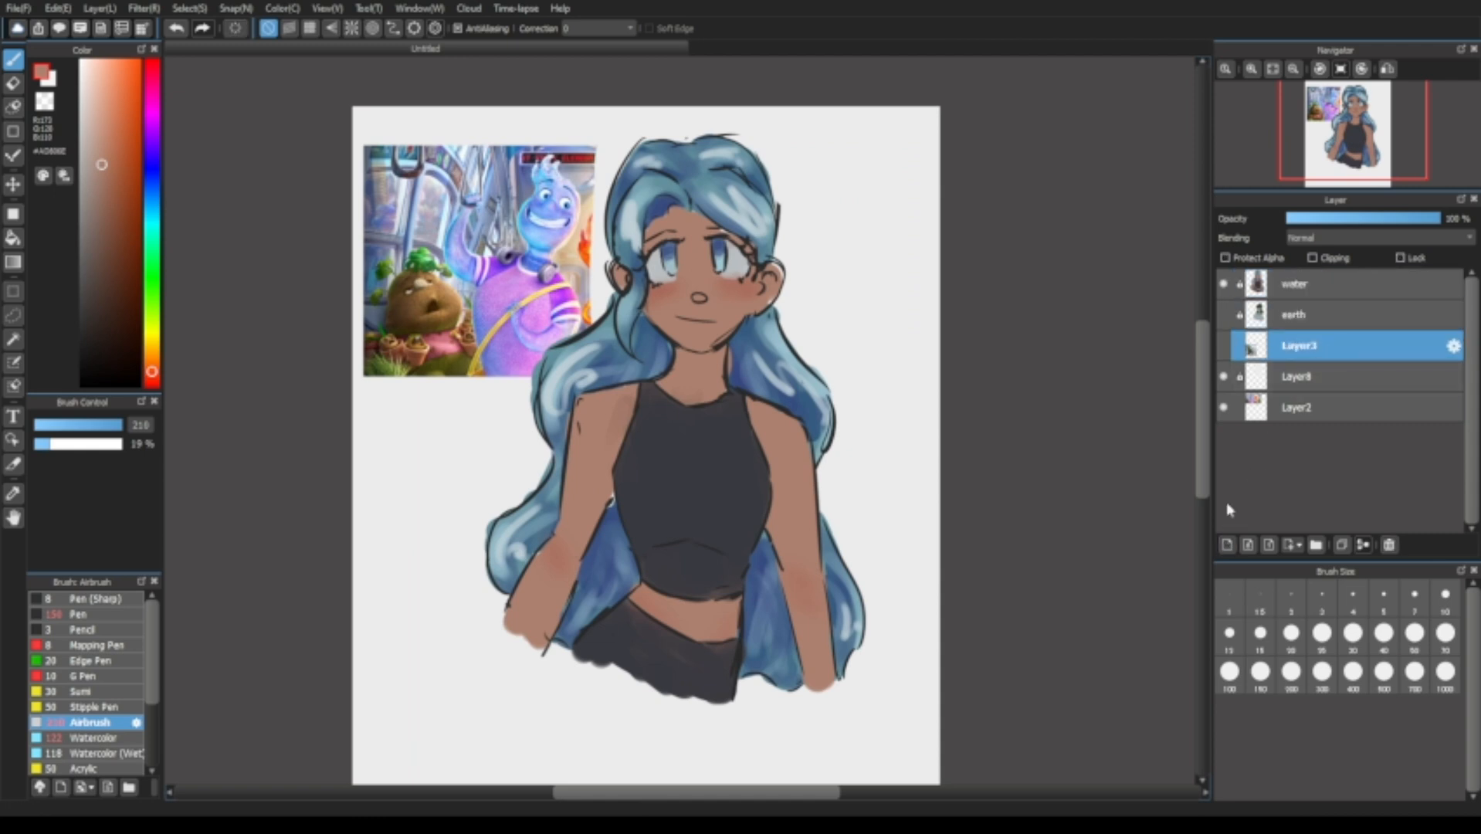
left_click(1224, 283)
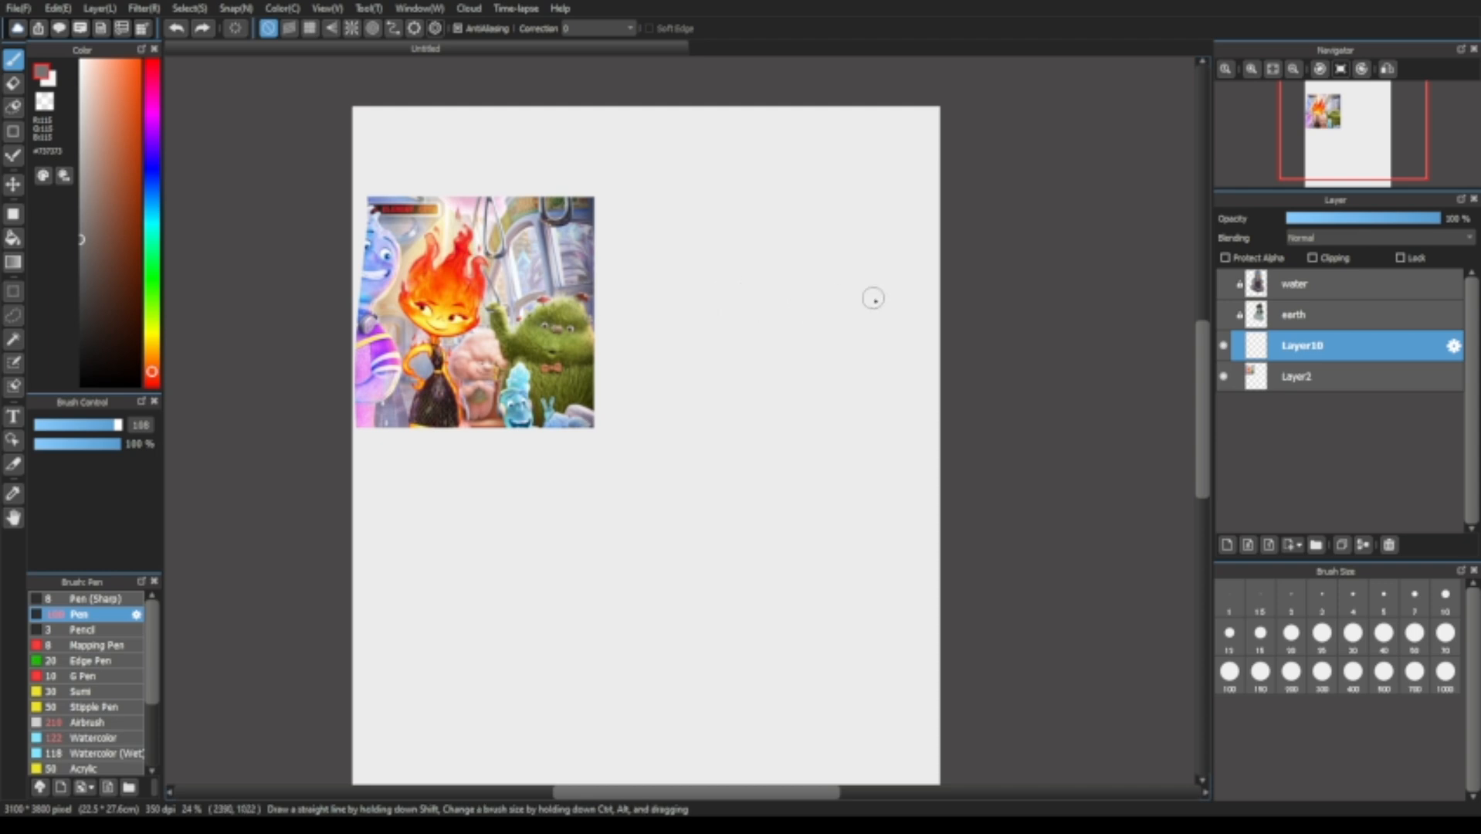
Toggle the water and earth layers to review both characters beside the reference image.
left_click(1224, 284)
left_click(1224, 284)
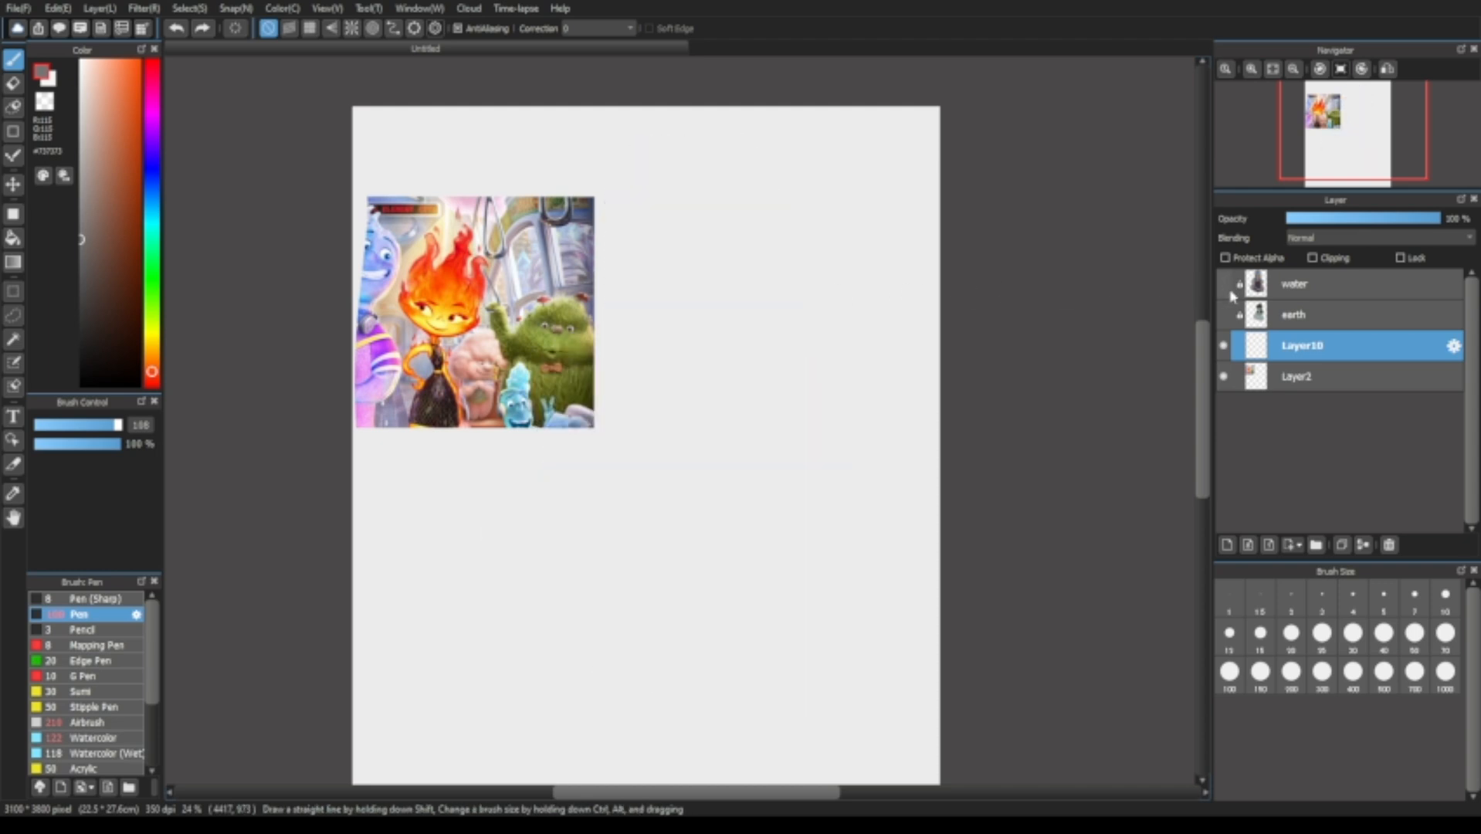
left_click(1224, 315)
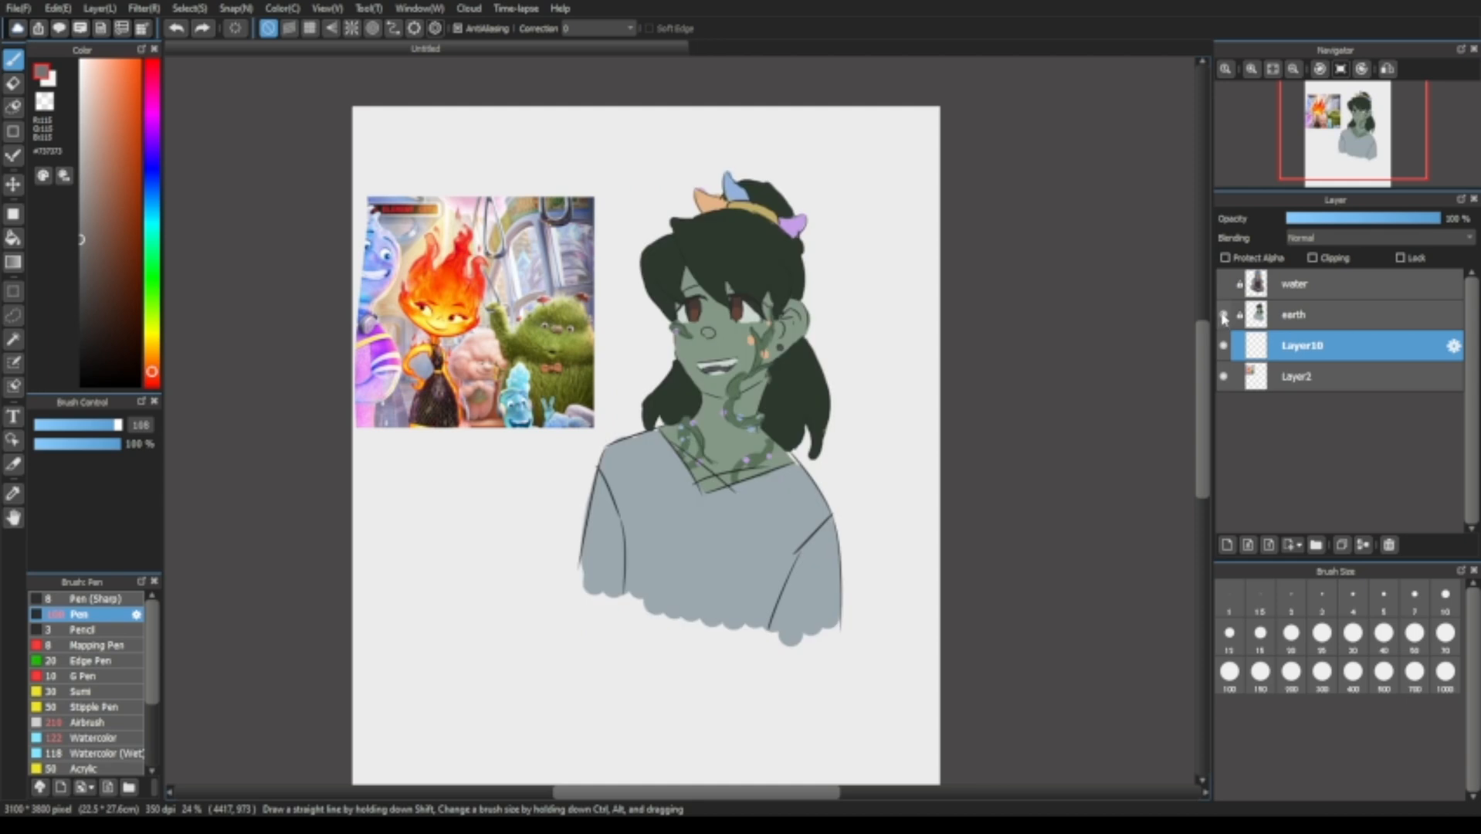
left_click(1224, 315)
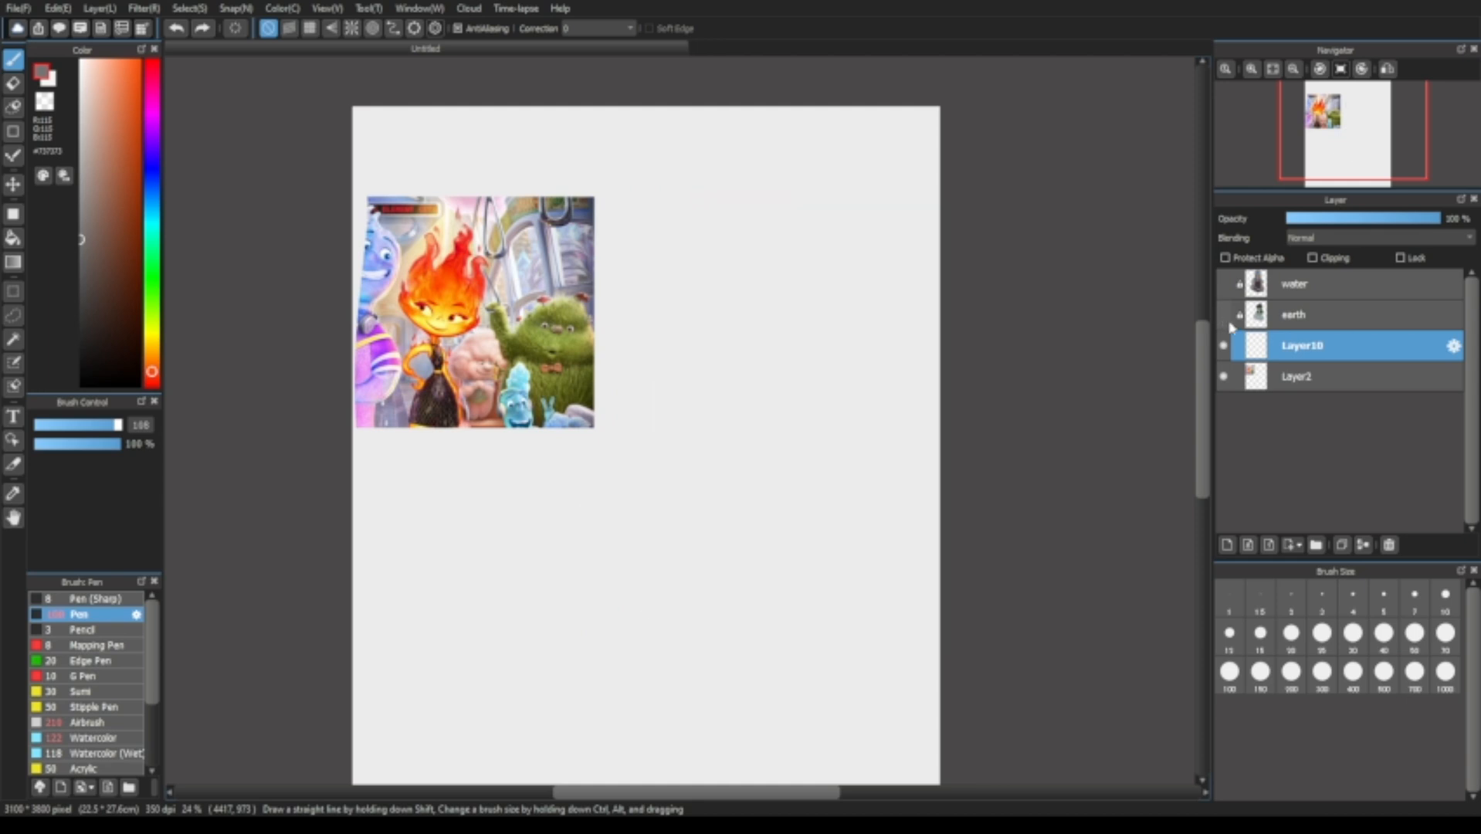
Delete the reference image in Layer2, then show and unlock the earth layer.
left_click(1271, 373)
left_click(1389, 544)
left_click(1225, 315)
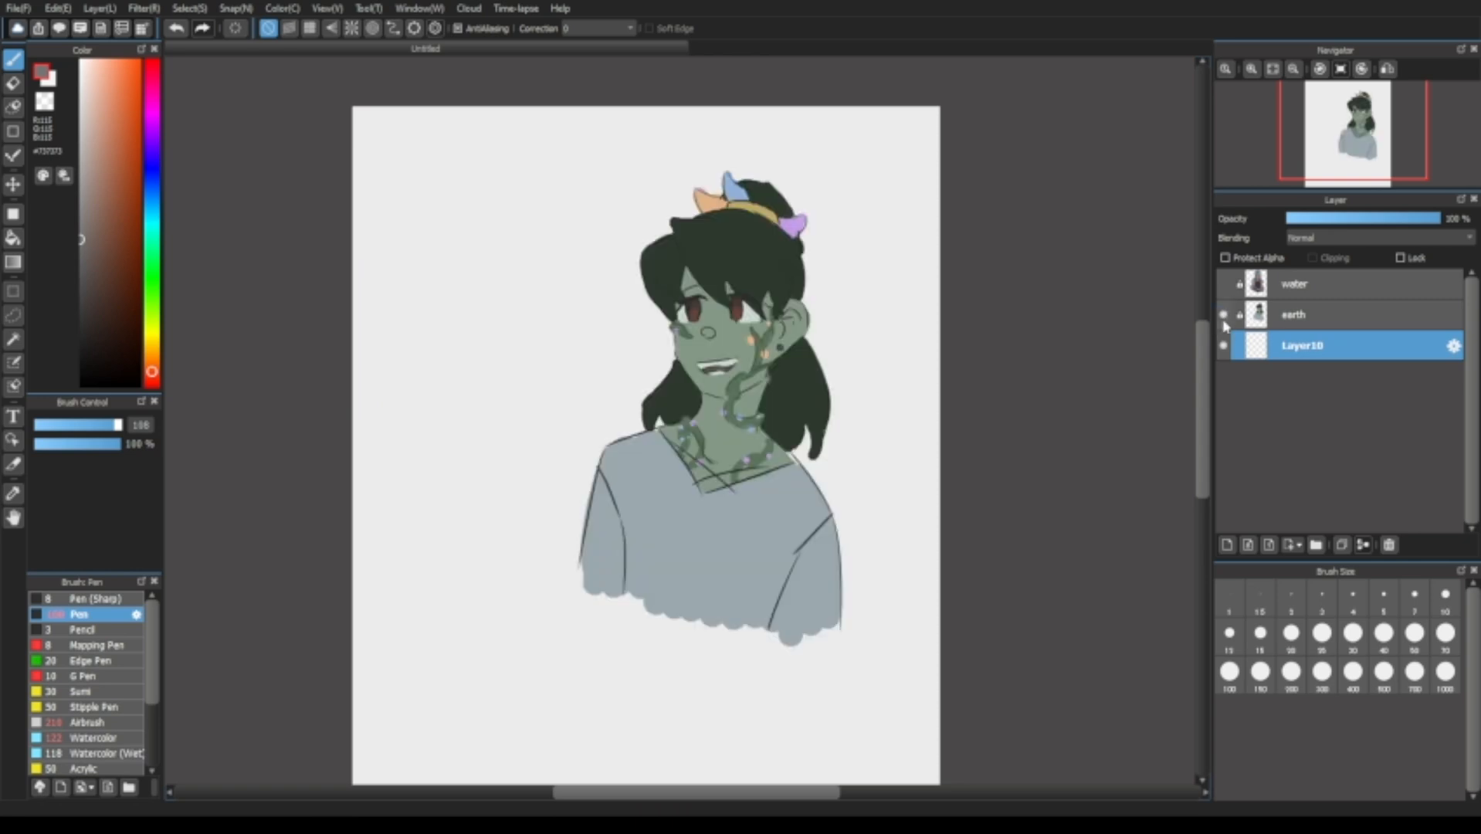
left_click(1279, 310)
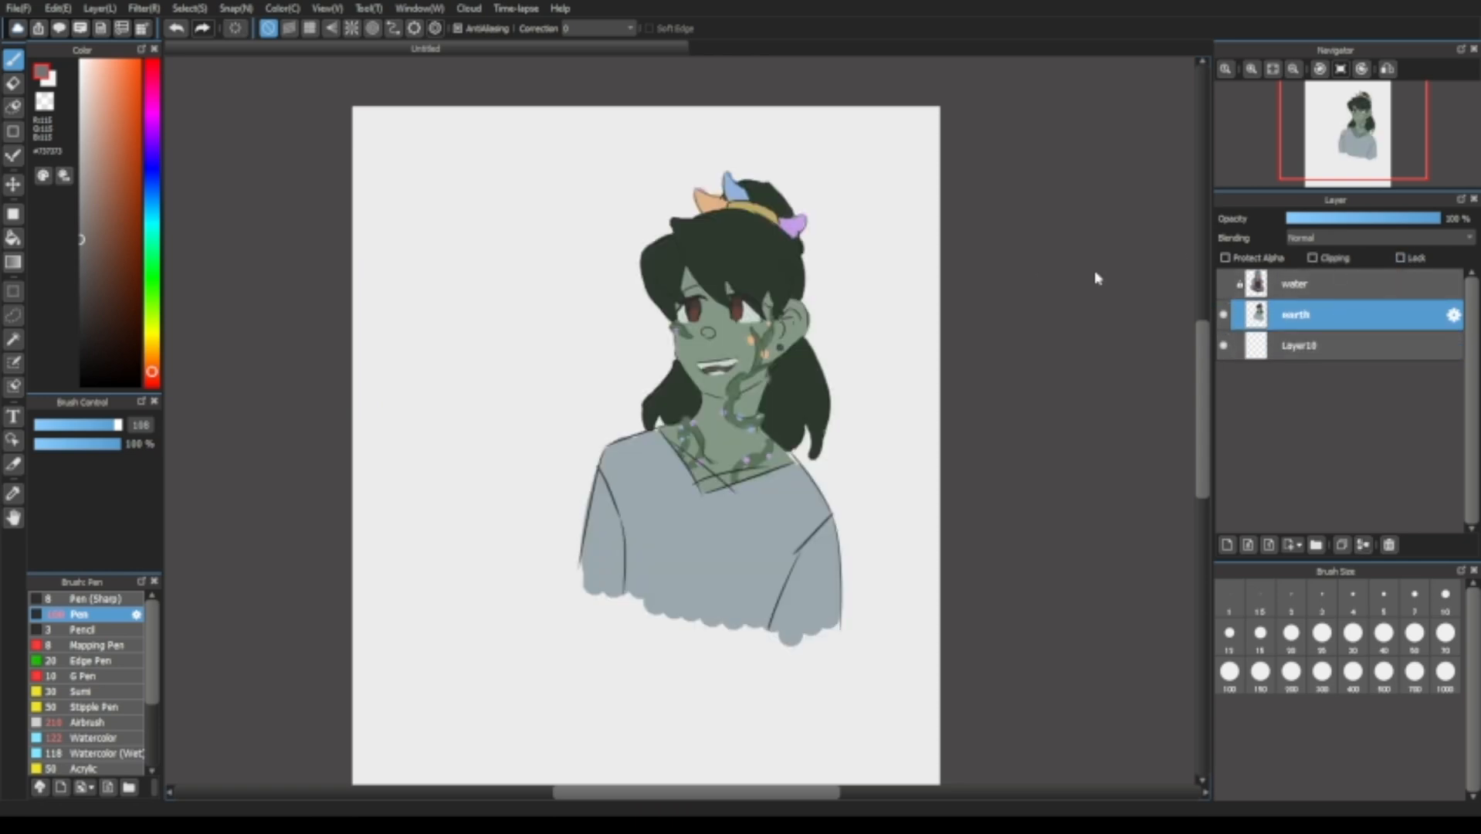
Lasso the earth bust, transform it slightly smaller and move it closer to the canvas's upper right corner.
left_click(13, 315)
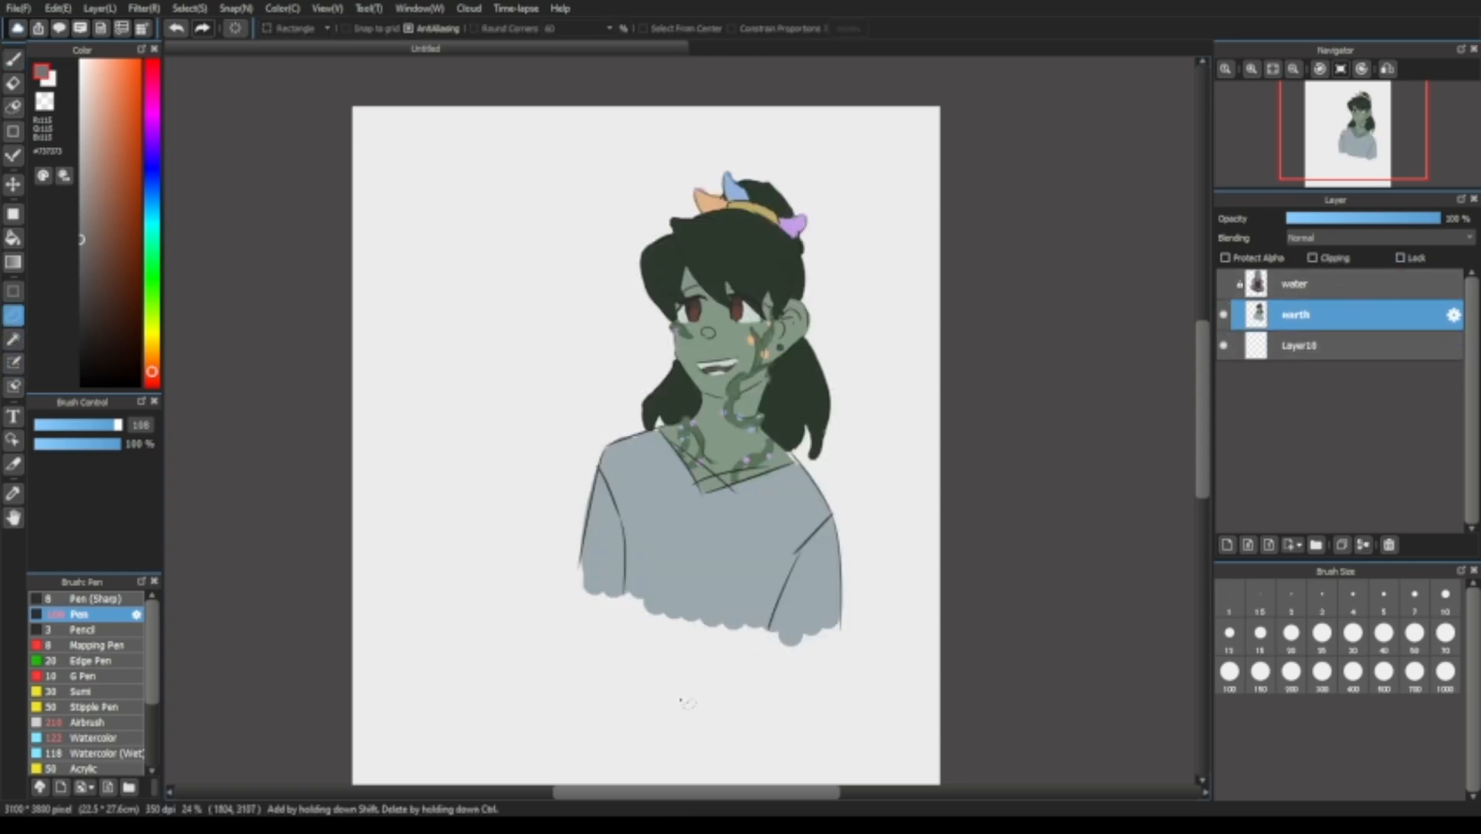
mouse_move(650, 687)
left_mouse_down()
mouse_move(462, 376)
mouse_move(971, 423)
mouse_move(876, 703)
mouse_move(673, 739)
left_mouse_up()
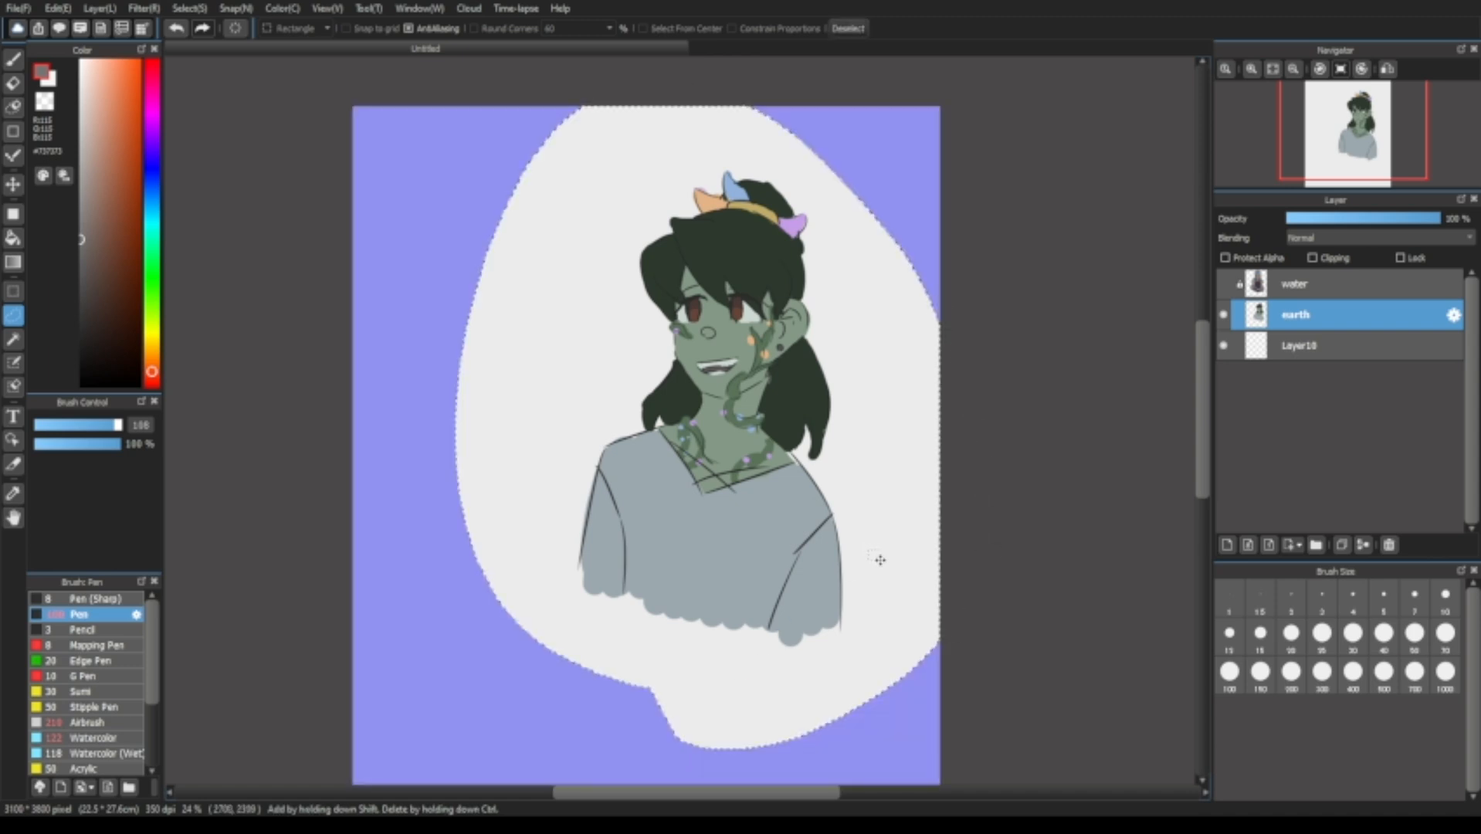
key("ctrl+t")
left_click_drag(866, 417, 879, 384)
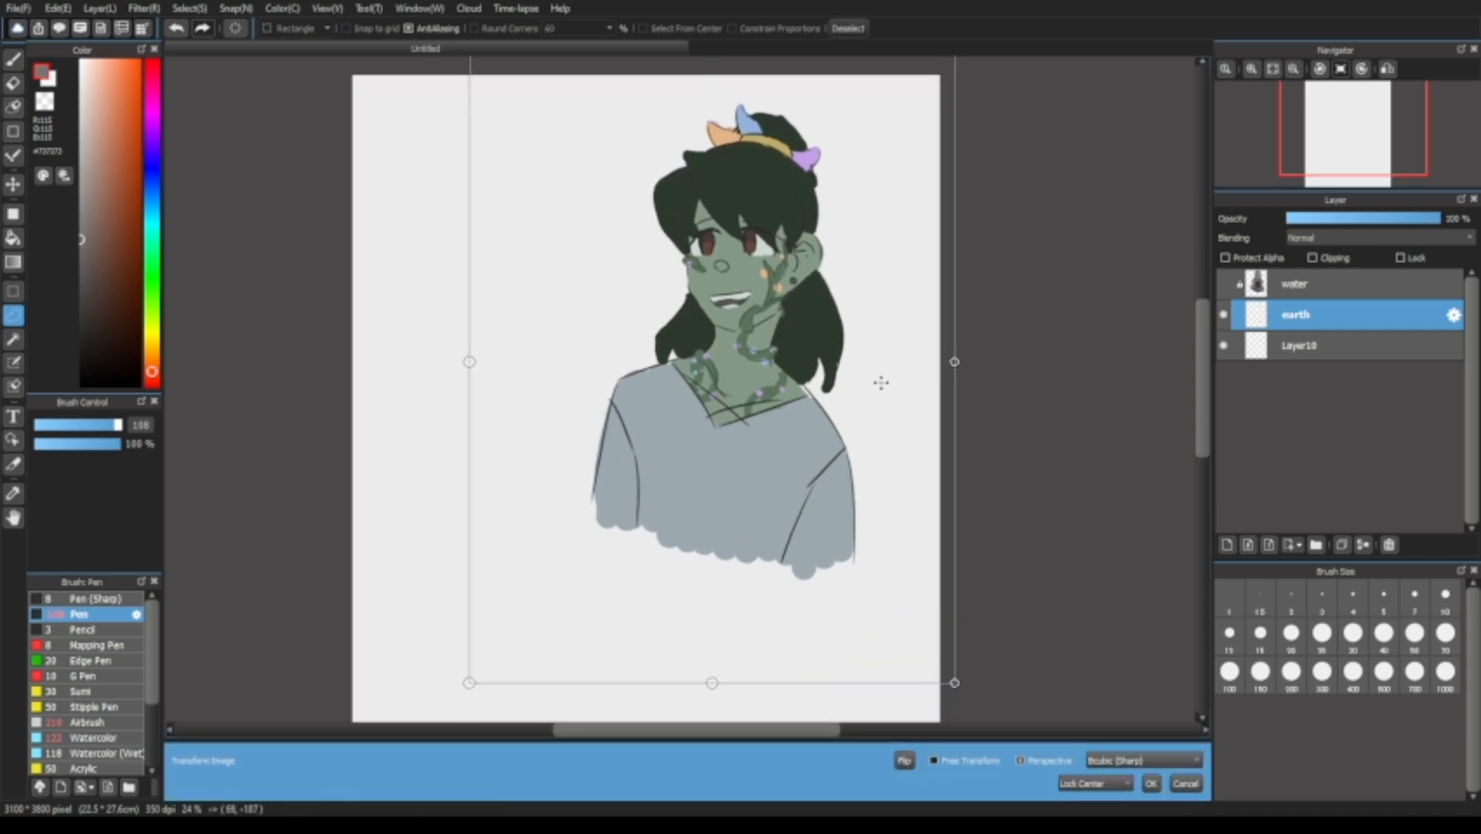
left_click_drag(468, 683, 479, 676)
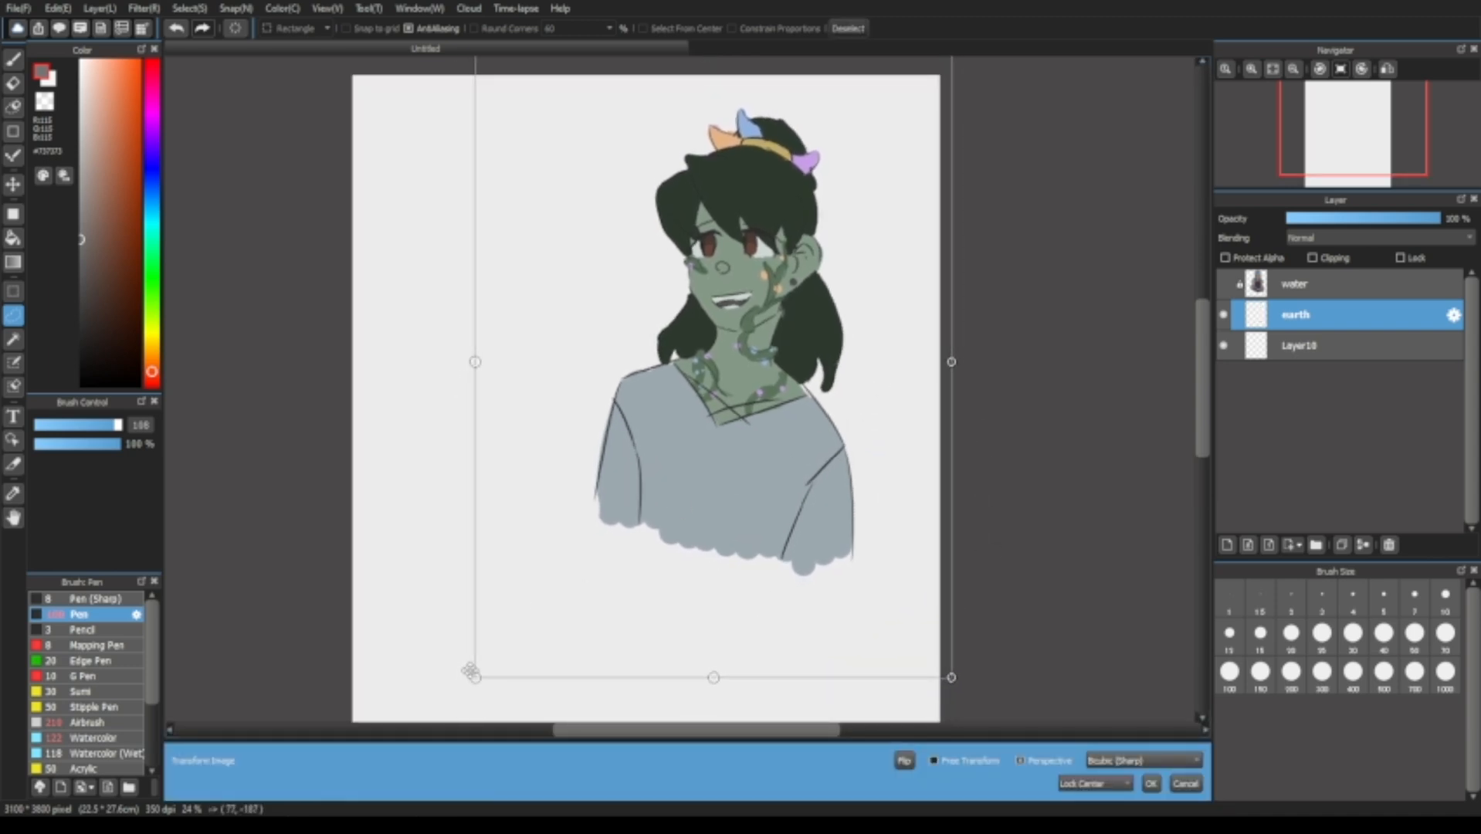
left_click_drag(807, 428, 819, 409)
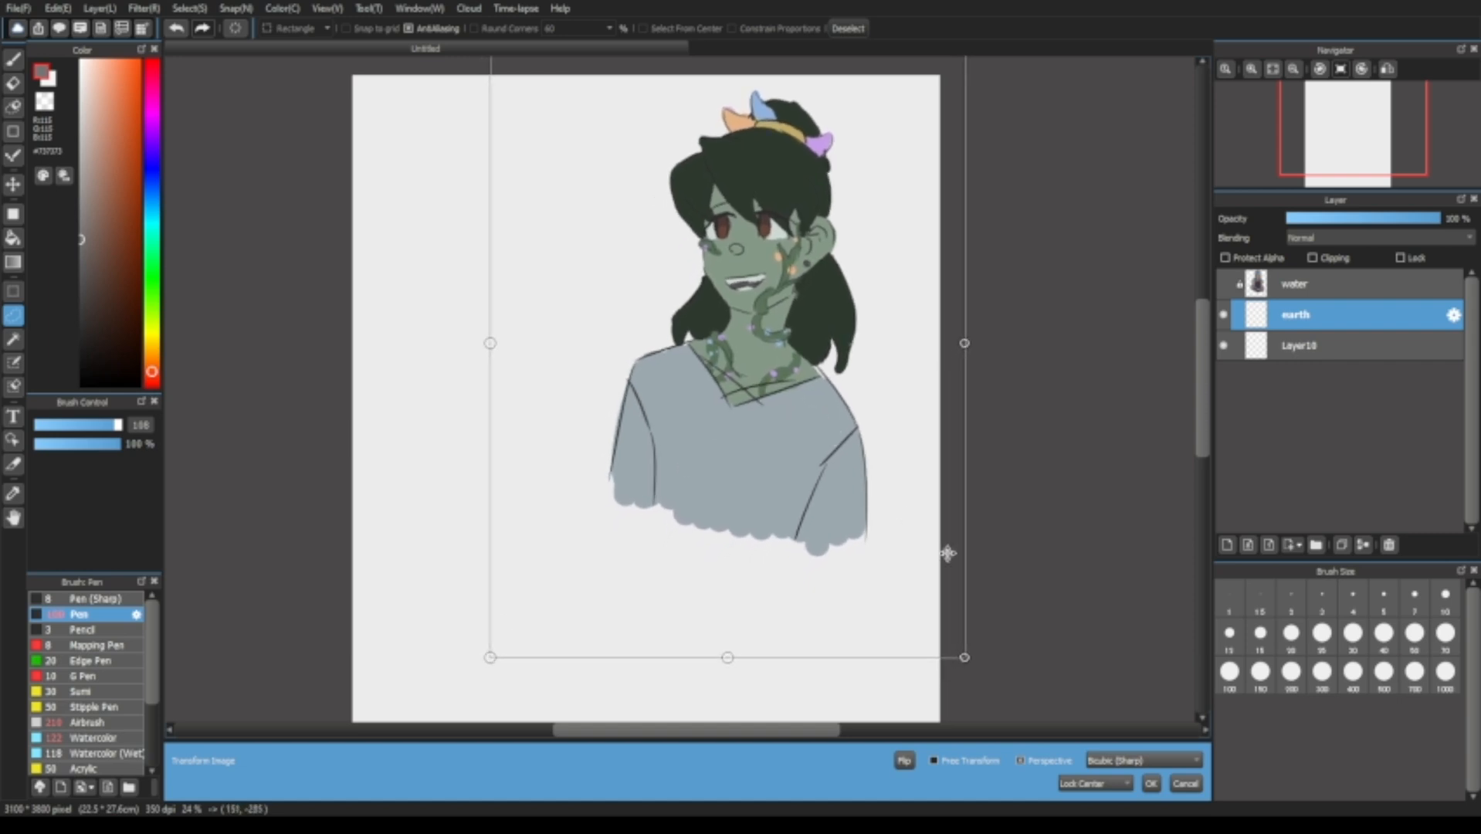
left_click(1151, 783)
key("ctrl+d")
Select Layer10 and set up the Pen in light grey #A7A7A7 at size 94 for sketching.
left_click(1301, 348)
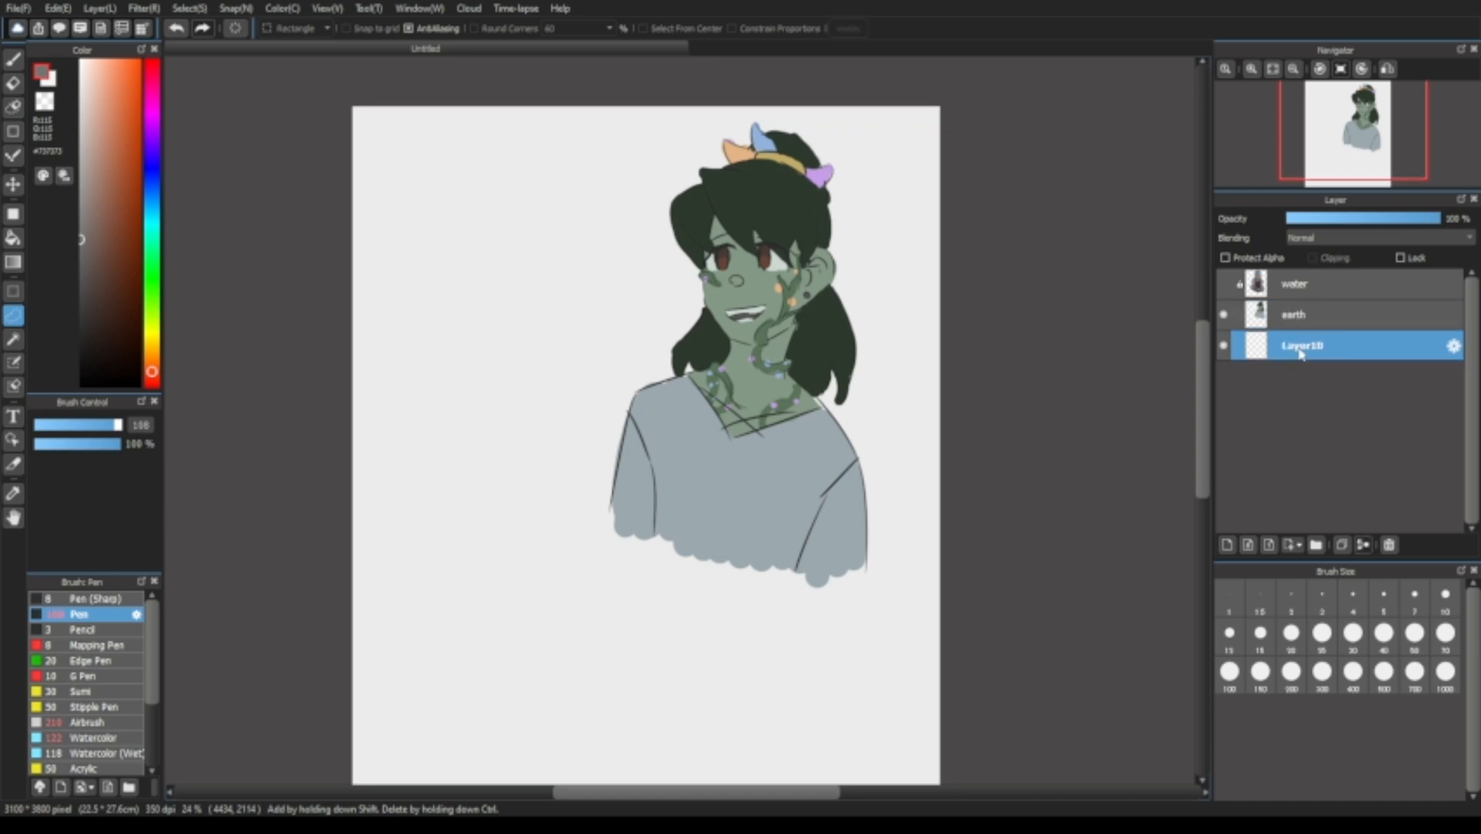
key("b")
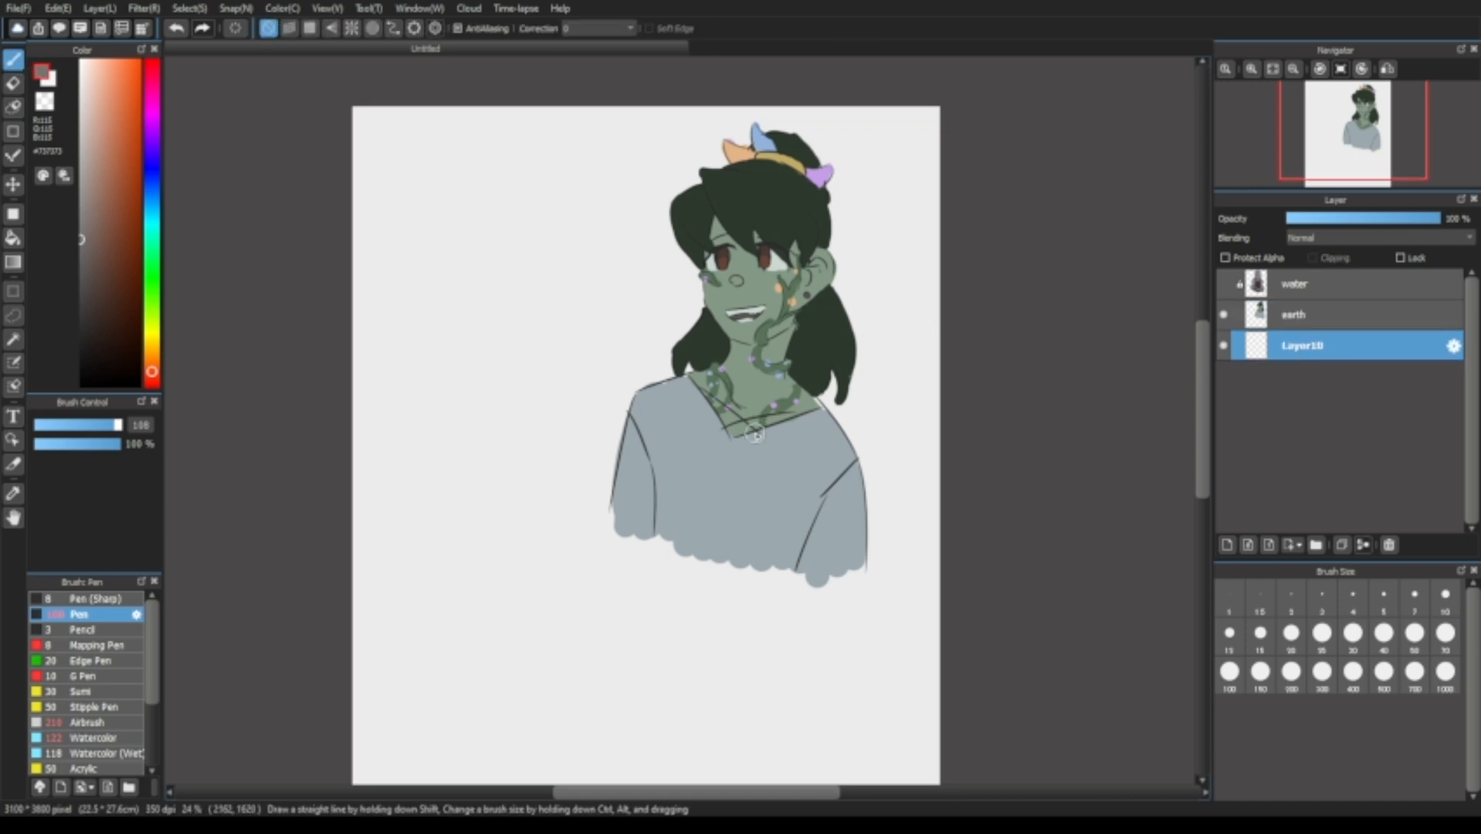
scroll(724, 391, "up", 5)
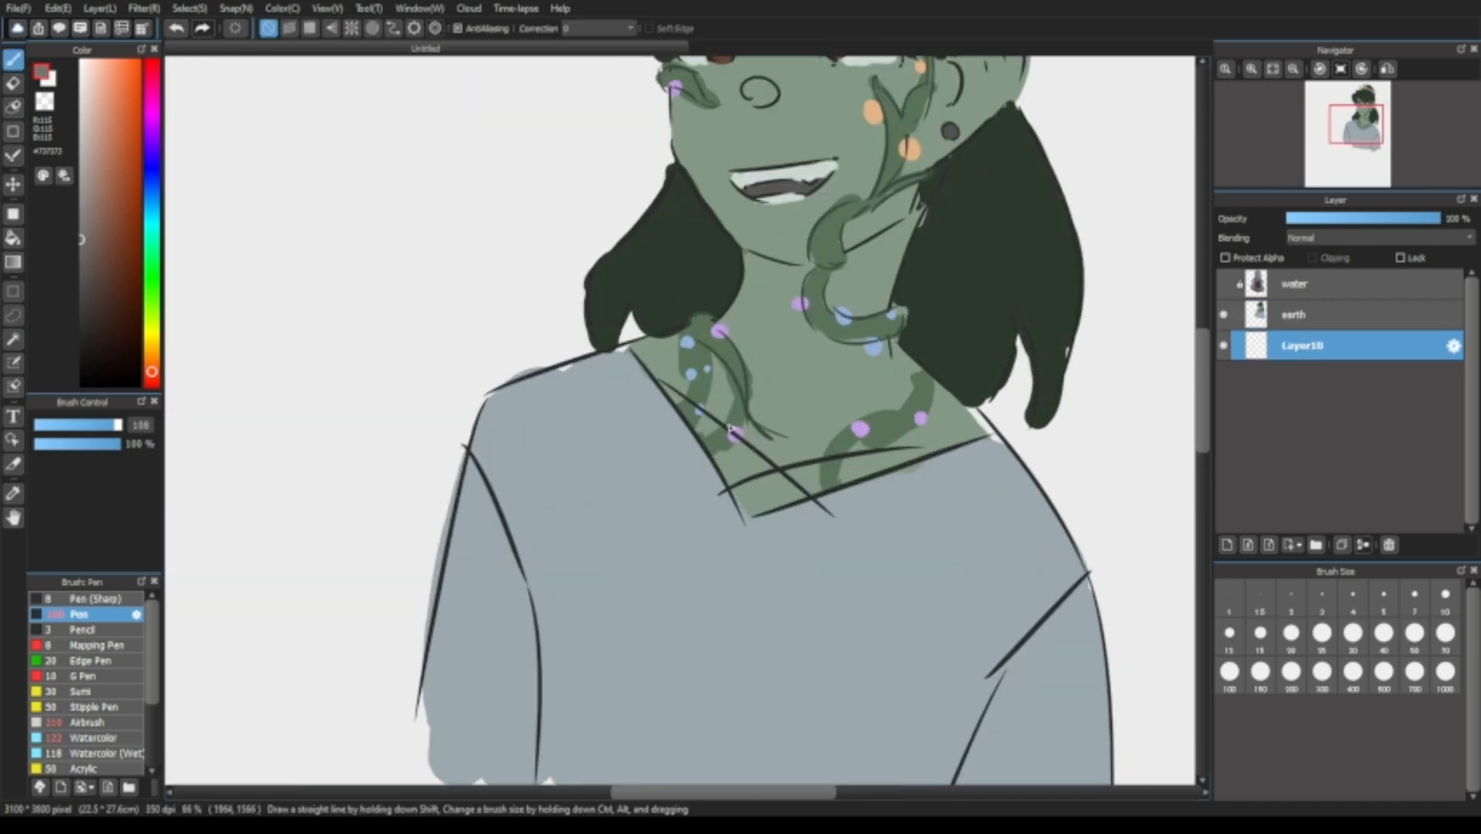
right_click(766, 471)
scroll(855, 338, "down", 5)
left_click(81, 173)
left_click_drag(560, 283, 514, 273)
left_click_drag(560, 158, 570, 159)
left_click_drag(563, 171, 566, 364)
left_click_drag(508, 232, 548, 374)
left_click_drag(440, 414, 503, 555)
left_click_drag(623, 390, 589, 558)
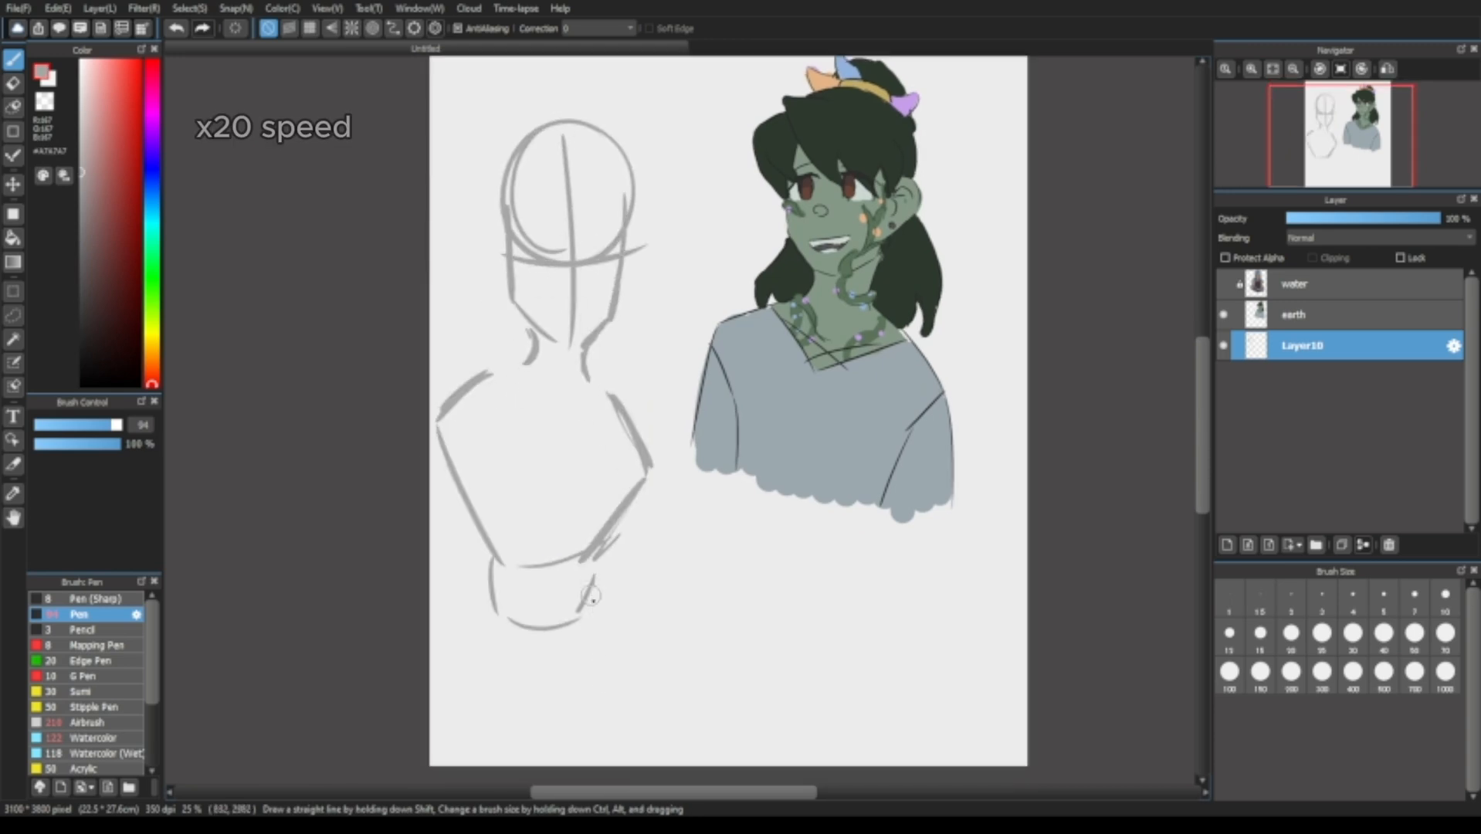
left_click_drag(505, 596, 479, 744)
key("Delete")
Sketch a tilted head with face guides, ears, neck, shoulders and collar beside the finished earth bust.
mouse_move(519, 335)
left_mouse_down()
mouse_move(534, 200)
mouse_move(567, 446)
left_mouse_up()
left_click_drag(463, 352, 506, 432)
left_click_drag(506, 493, 547, 562)
left_click_drag(615, 511, 657, 568)
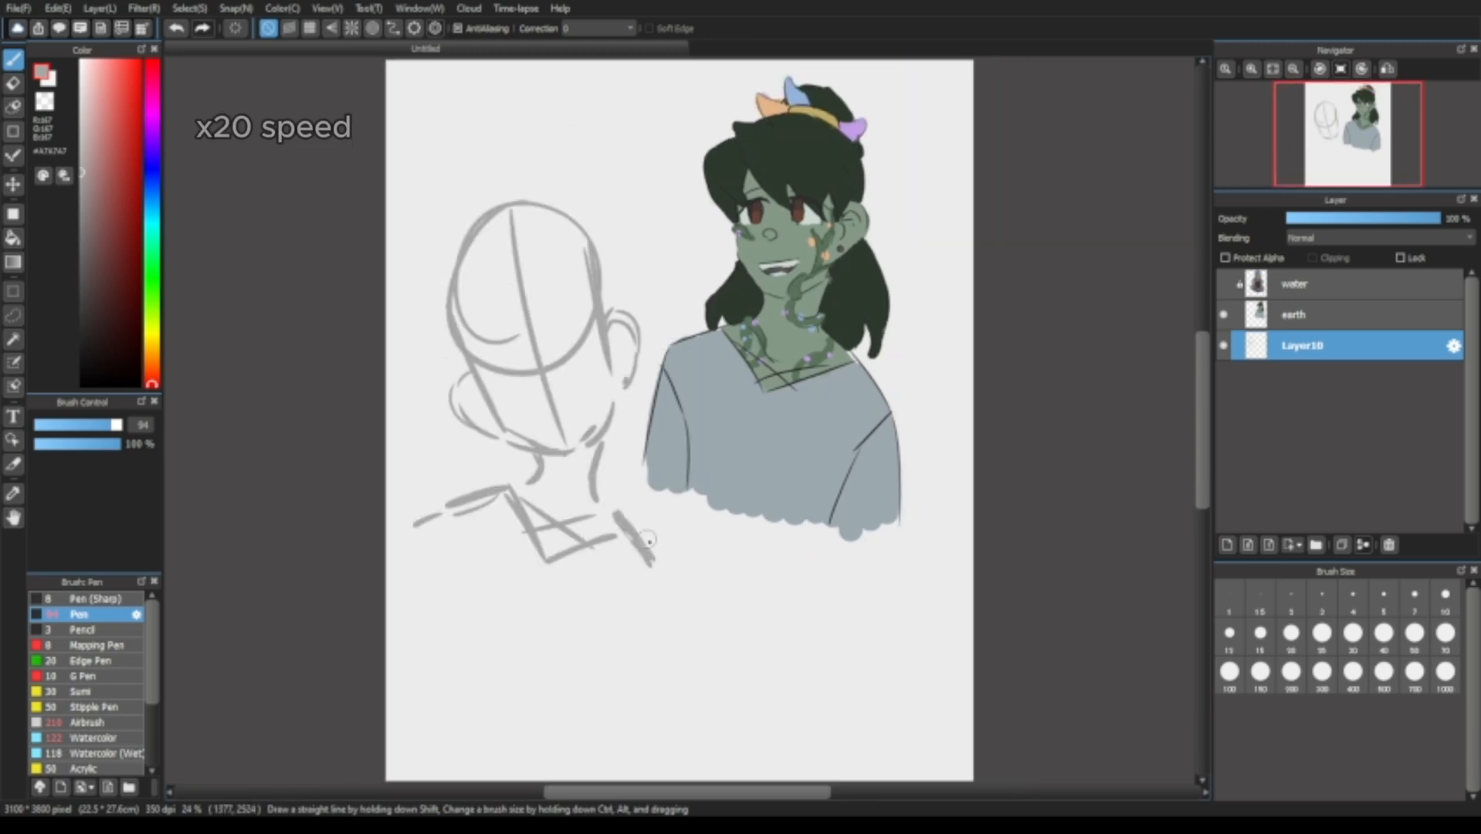
Reduce the Pen to size 48 in darker grey #6E6E6E and sketch the pointed fringe, face-framing strands and bun.
left_click(81, 246)
left_click(100, 425)
mouse_move(486, 230)
left_mouse_down()
mouse_move(412, 231)
mouse_move(519, 336)
left_mouse_up()
left_click_drag(423, 327, 461, 378)
left_click_drag(462, 225, 609, 234)
left_click_drag(448, 186, 502, 191)
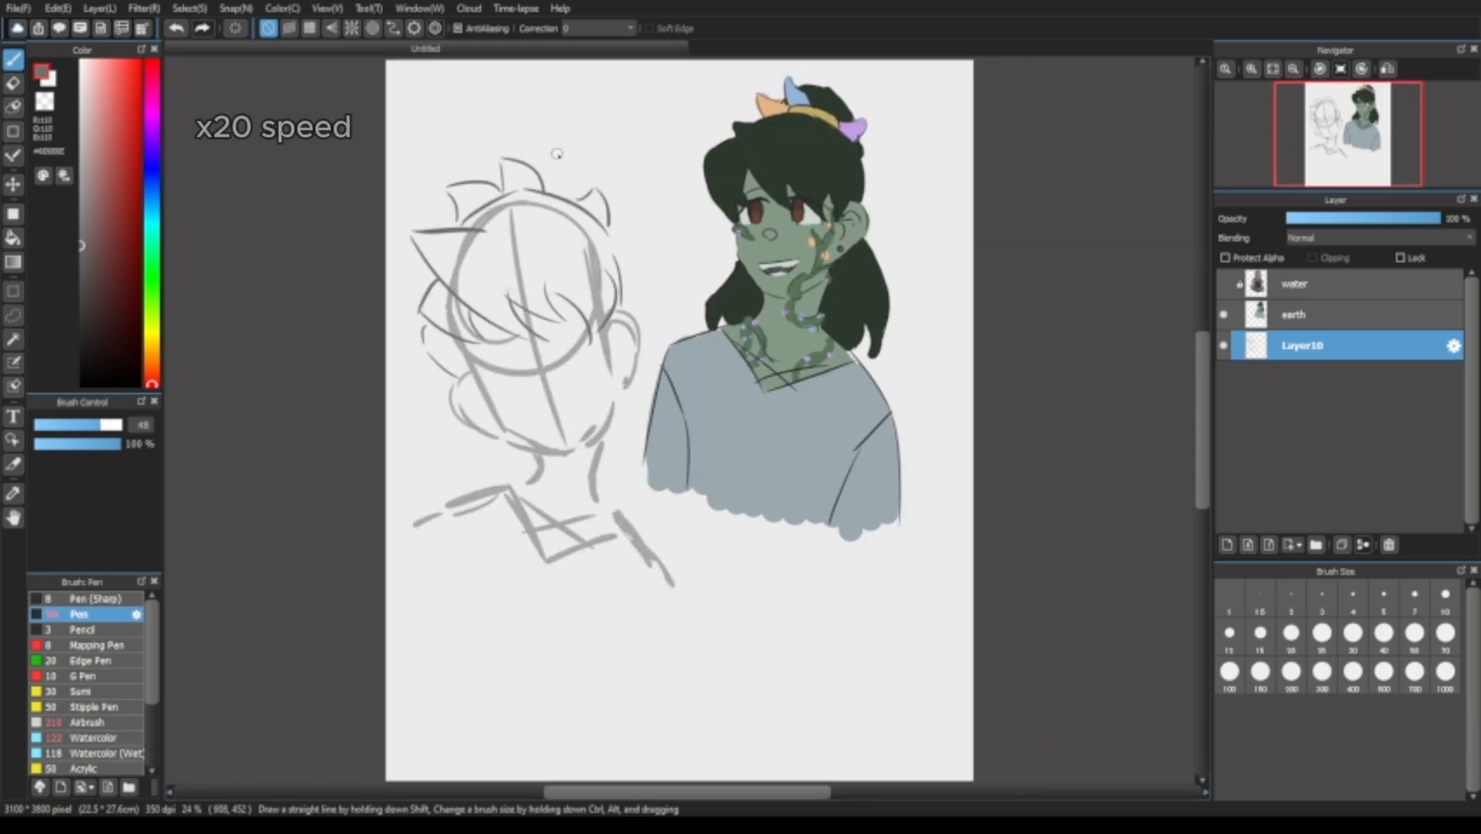
Draw the loose hair falling behind and over the shoulders, and move Layer10 to the top of the layer stack.
left_click_drag(443, 385, 395, 449)
mouse_move(626, 397)
left_mouse_down()
mouse_move(670, 499)
mouse_move(598, 587)
left_mouse_up()
left_click_drag(1303, 346, 1303, 283)
left_click_drag(562, 553, 557, 648)
Outline the sketch's shoulders, neck, collar, jaw and ears with darker strokes, adding the inner ear details and earrings.
left_click_drag(502, 495, 397, 535)
left_click_drag(538, 457, 513, 488)
mouse_move(507, 494)
left_mouse_down()
mouse_move(545, 566)
mouse_move(565, 545)
left_mouse_up()
left_click_drag(456, 379, 502, 436)
left_click_drag(505, 437, 566, 455)
left_click_drag(635, 344, 615, 395)
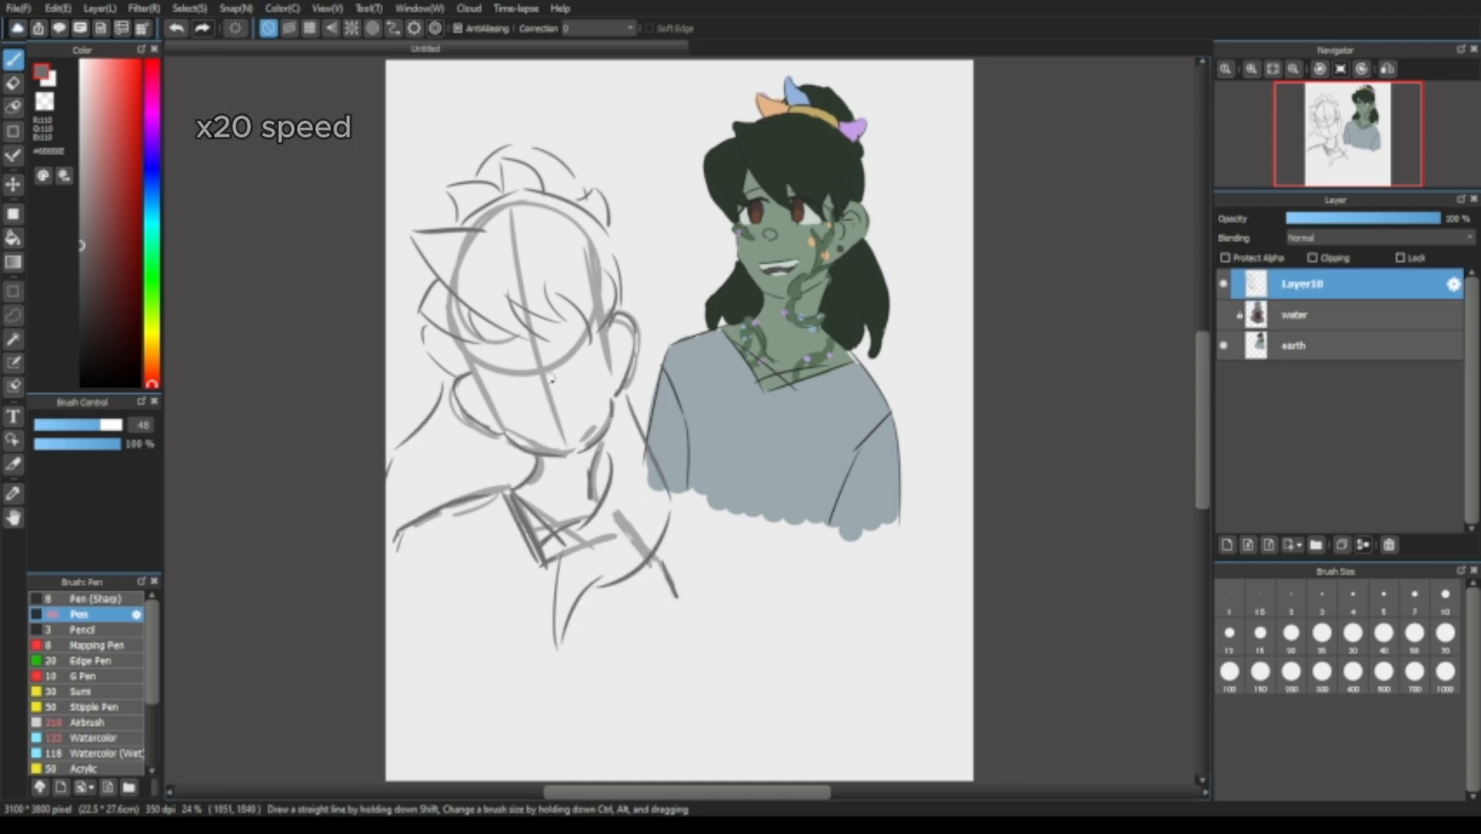
left_click_drag(623, 333, 611, 361)
left_click_drag(465, 389, 489, 413)
left_click_drag(493, 426, 500, 429)
Mirror the view, reshape the bust sketch with a transform and restore the normal view.
left_click(1388, 70)
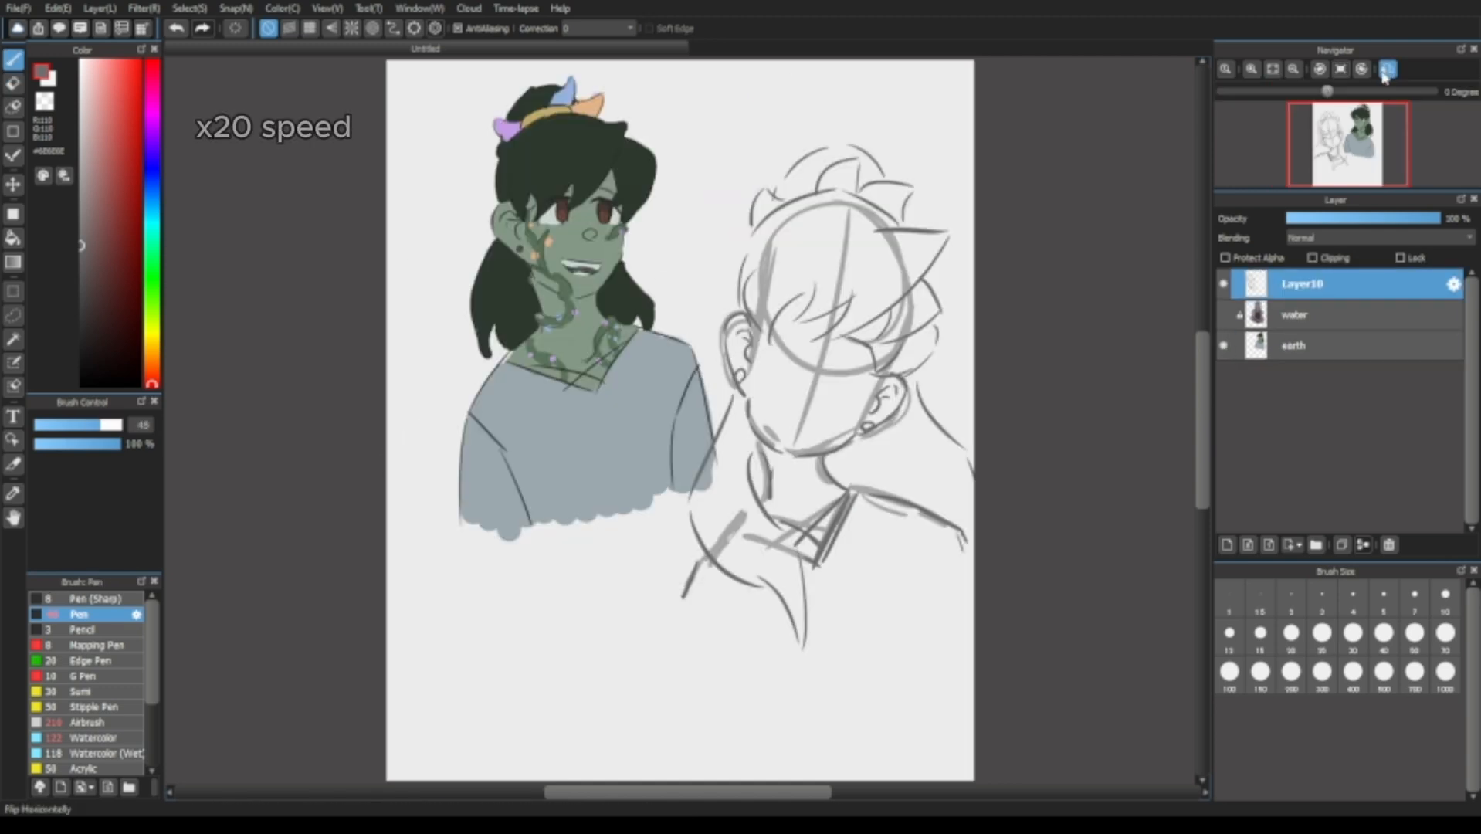
left_click(190, 9)
mouse_move(896, 132)
left_mouse_down()
mouse_move(895, 147)
mouse_move(964, 142)
left_mouse_up()
left_click_drag(675, 385, 677, 363)
left_click_drag(676, 512, 668, 493)
left_click(1153, 785)
left_click(1388, 70)
Add strokes to the shoulders and hair ends, and sketch the upper eyelid lines on the face.
left_click_drag(399, 466, 395, 533)
left_click_drag(684, 574, 699, 606)
left_click_drag(438, 485, 397, 533)
left_click_drag(544, 338, 588, 328)
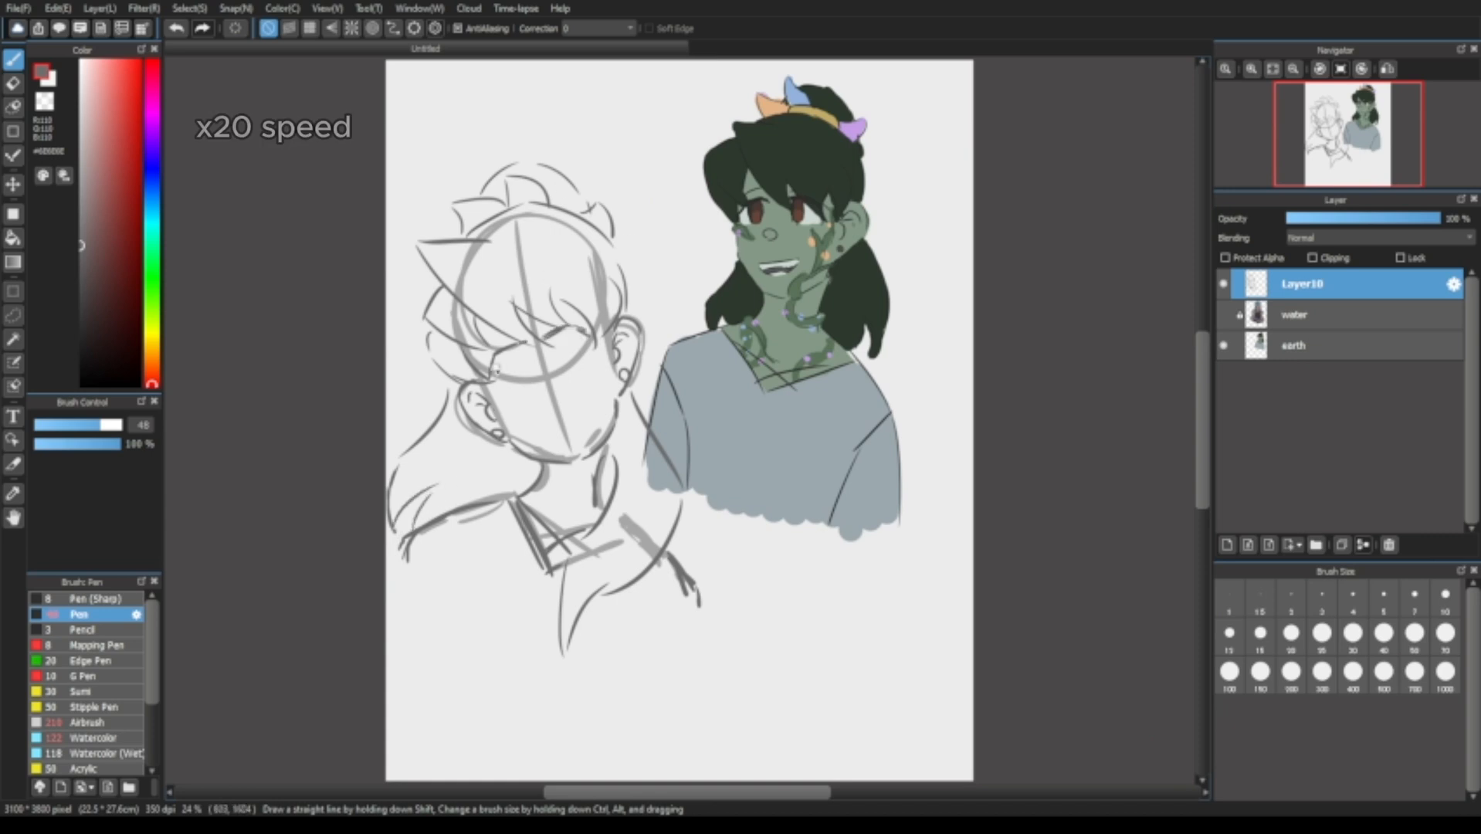
key("ctrl+z")
mouse_move(506, 353)
left_mouse_down()
mouse_move(519, 376)
mouse_move(570, 364)
mouse_move(525, 342)
left_mouse_up()
Hide the earth layer, add Layer11 above the sketch and draw the eyes, nose and slight smile.
left_click(1224, 345)
key("e")
key("b")
left_click(1227, 545)
left_click_drag(544, 332, 598, 333)
left_click_drag(534, 428, 583, 419)
Erase the construction lines across the face on Layer10 and check the sketch in mirrored view.
left_click(1301, 315)
left_click_drag(516, 223, 538, 348)
left_click(1309, 288)
left_click(1388, 70)
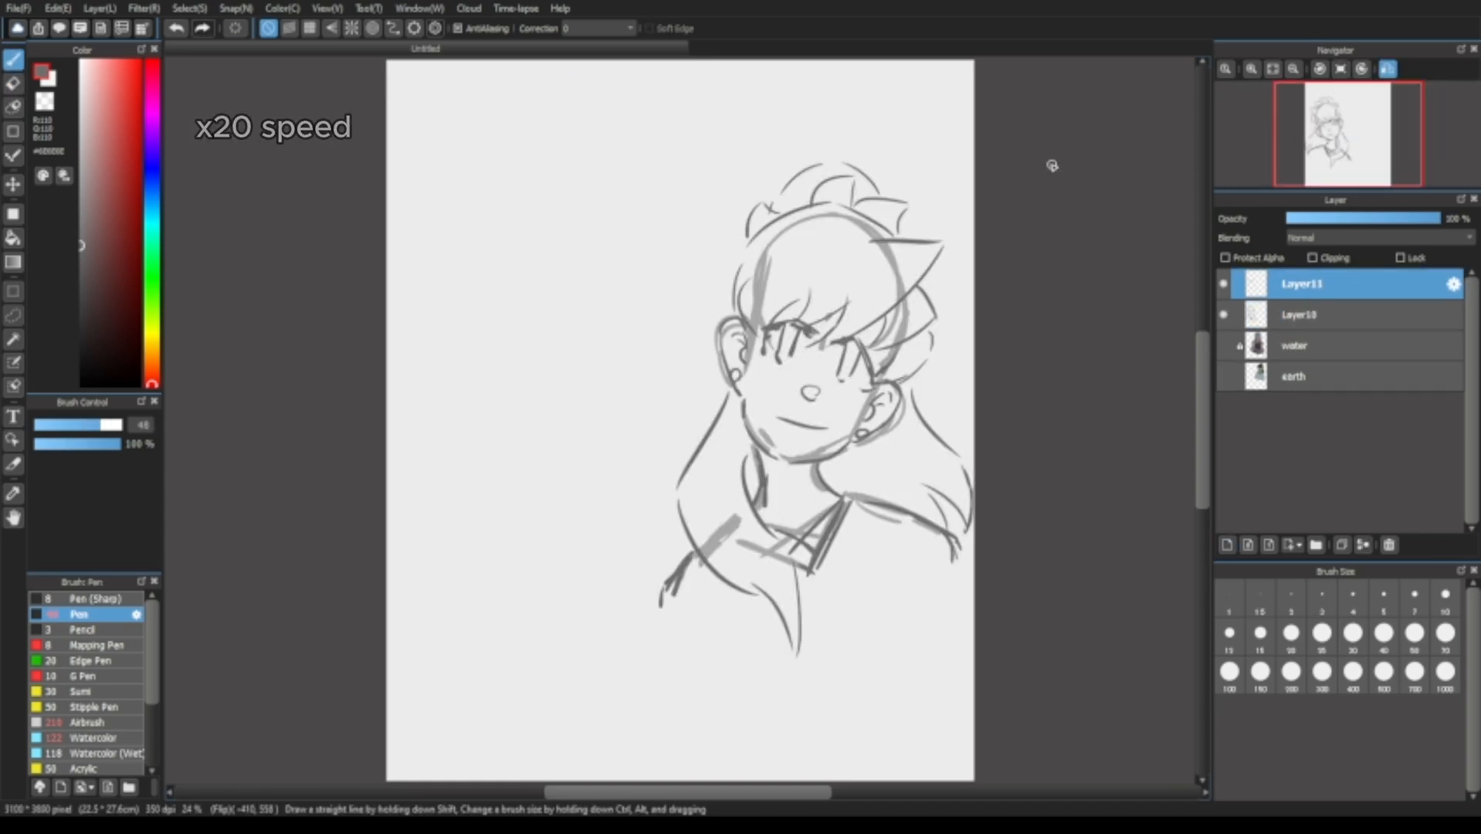
left_click(1388, 69)
Show the earth layer, merge Layer11 into Layer10 and fade leftover guide lines with transparent Watercolor at size 122, 10% opacity.
left_click(1223, 377)
left_click(1364, 545)
left_click(94, 739)
left_click(80, 61)
left_click_drag(473, 251, 463, 335)
left_click_drag(622, 518, 661, 560)
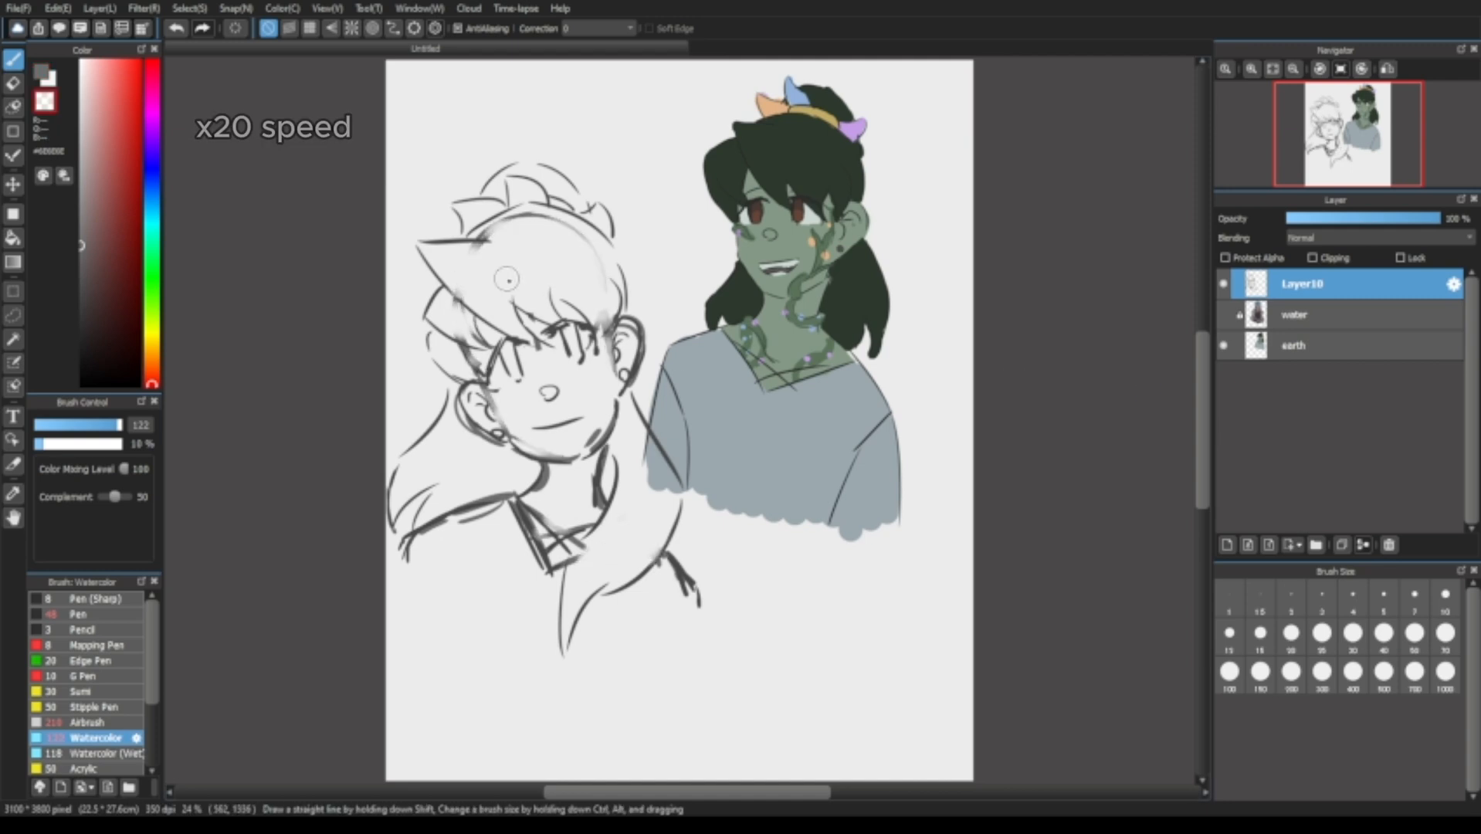
Sample the earth bust's green skin, add a layer beneath the sketch and paint the face, ears and neck.
left_click(780, 289, "alt")
left_click(1295, 315)
left_click(1227, 545)
left_click_drag(494, 332, 603, 440)
Paint the bun, fringe and loose hair in dark green #2C392D with Watercolor at 23% opacity, erasing overspill at the ends.
mouse_move(495, 302)
left_mouse_down()
mouse_move(439, 255)
mouse_move(579, 202)
left_mouse_up()
left_click_drag(454, 398, 447, 469)
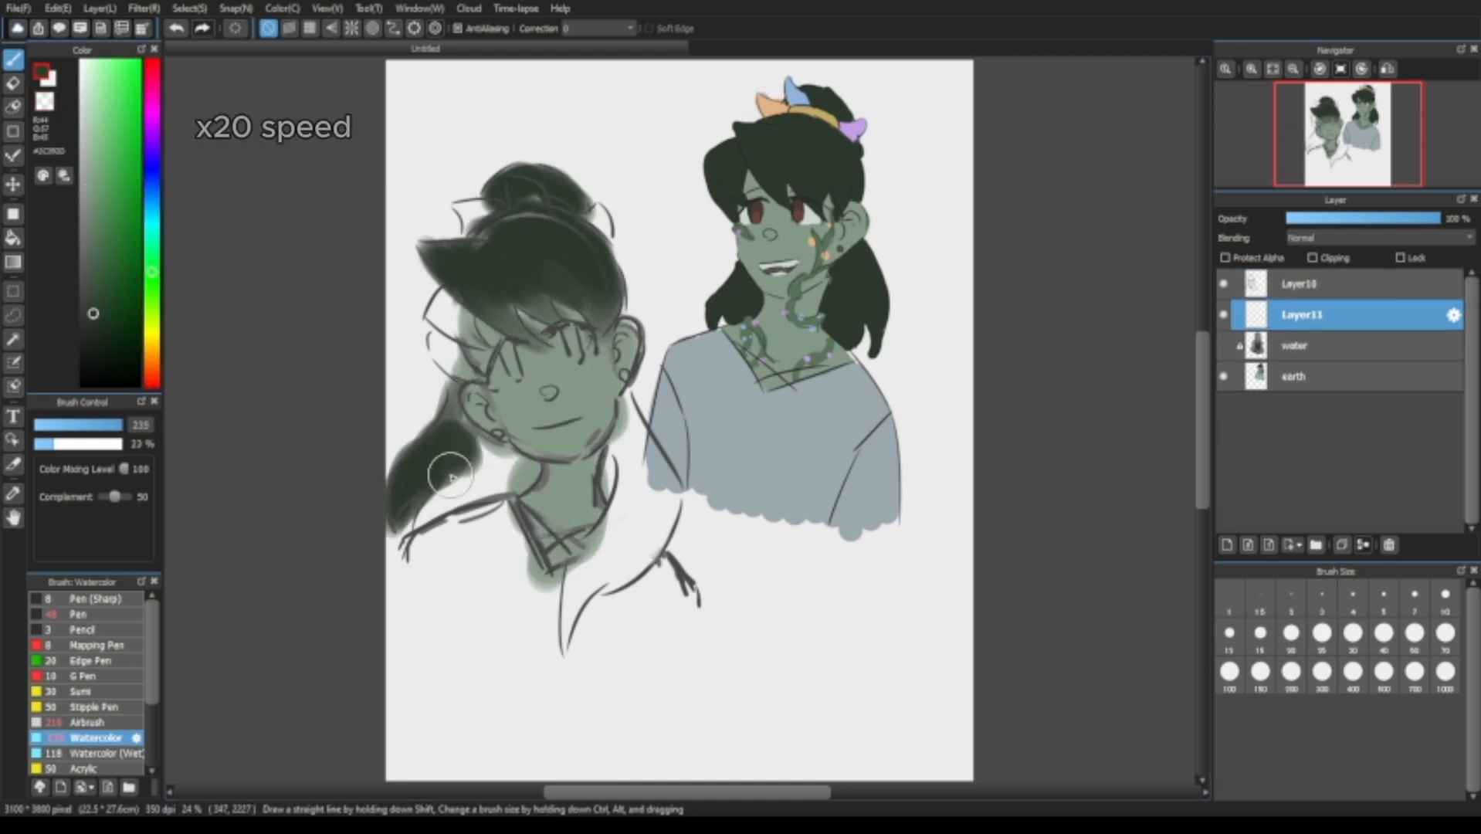
left_click_drag(629, 409, 568, 657)
key("e")
left_click_drag(429, 494, 400, 531)
left_click_drag(608, 603, 583, 666)
Set the Watercolor brush to size 125 and fill the hair strands beside the face with the dark green.
key("b")
left_click_drag(444, 298, 434, 328)
left_click_drag(437, 336, 473, 379)
left_click_drag(462, 316, 471, 363)
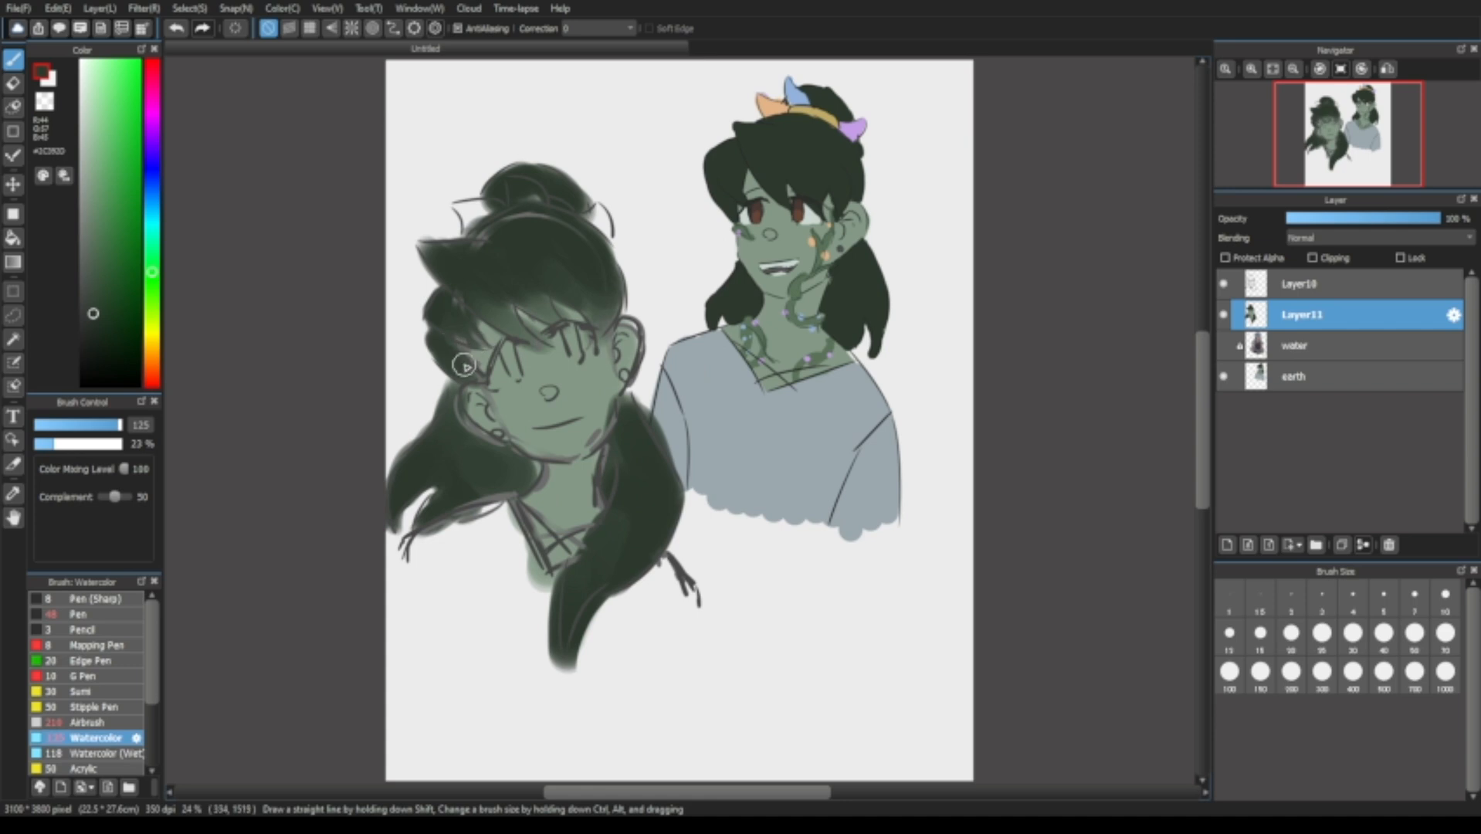
left_click(45, 101)
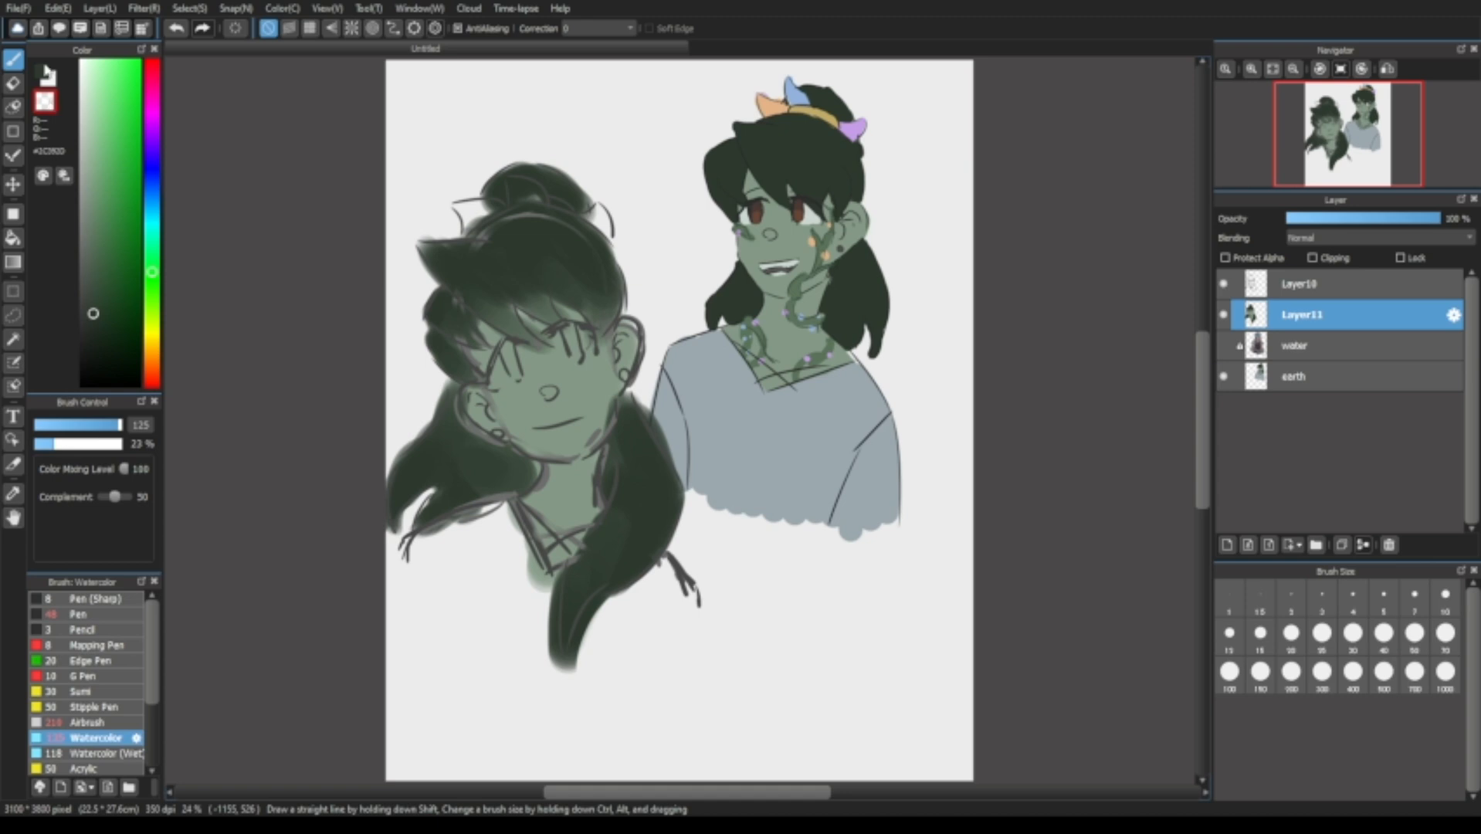
left_click(47, 76)
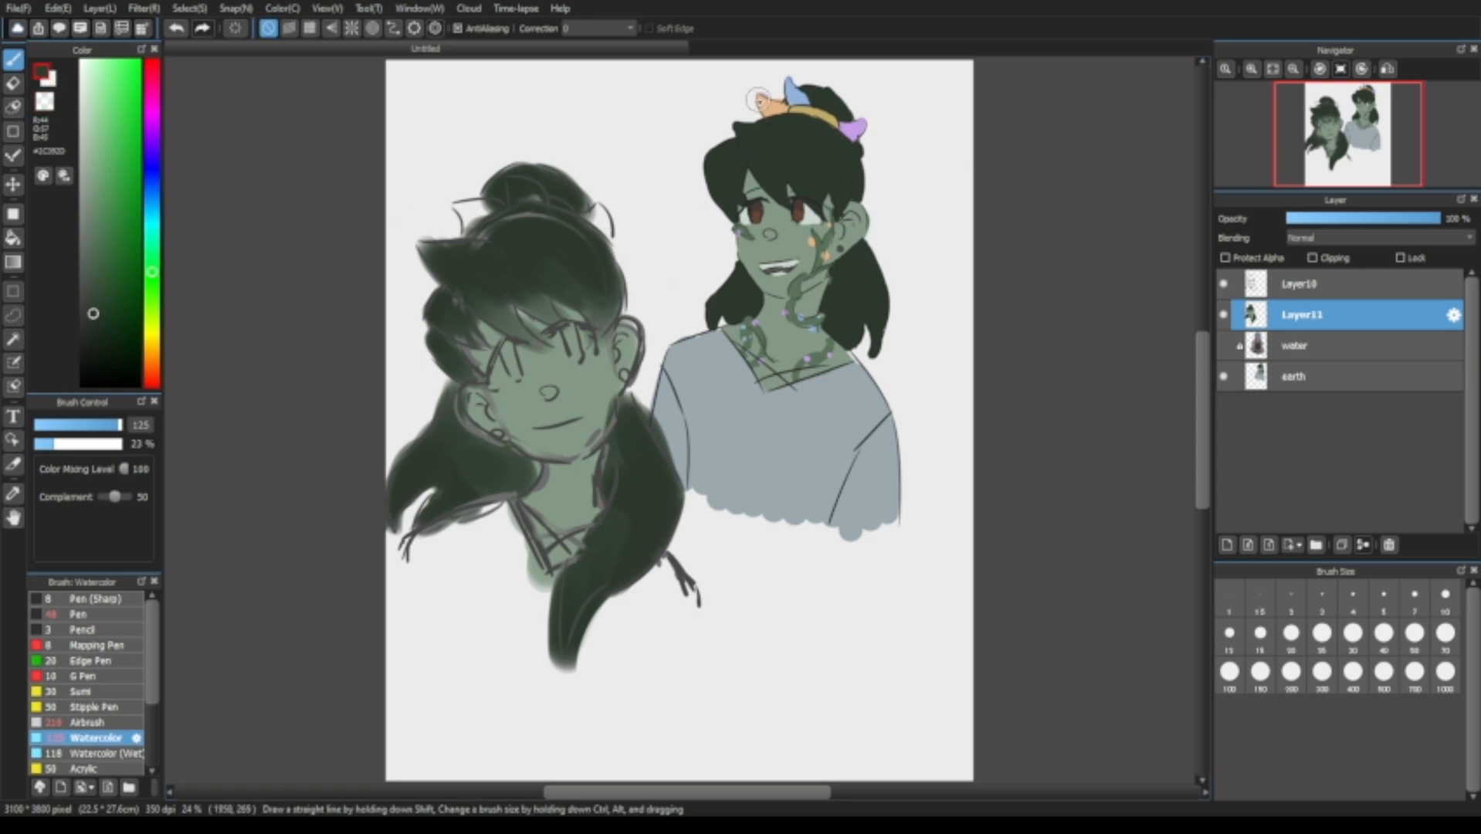
Colour the ornaments and band around the bun orange, blue, purple and yellow using tones sampled from the reference bust.
left_click(769, 106, "alt")
mouse_move(463, 230)
left_mouse_down()
mouse_move(461, 211)
mouse_move(485, 208)
left_mouse_up()
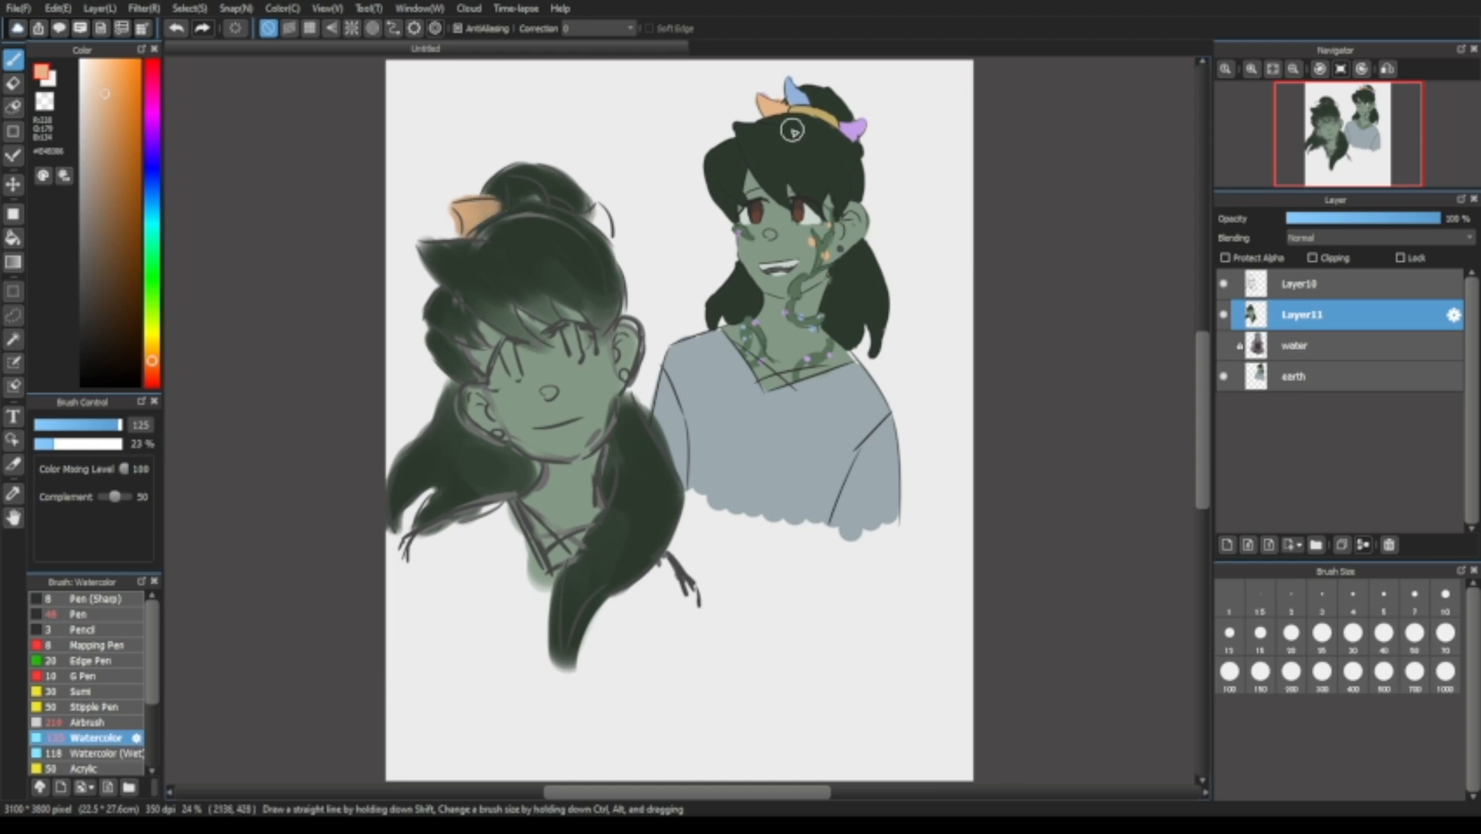
left_click(794, 88, "alt")
left_click_drag(511, 187, 607, 232)
left_click(851, 128, "alt")
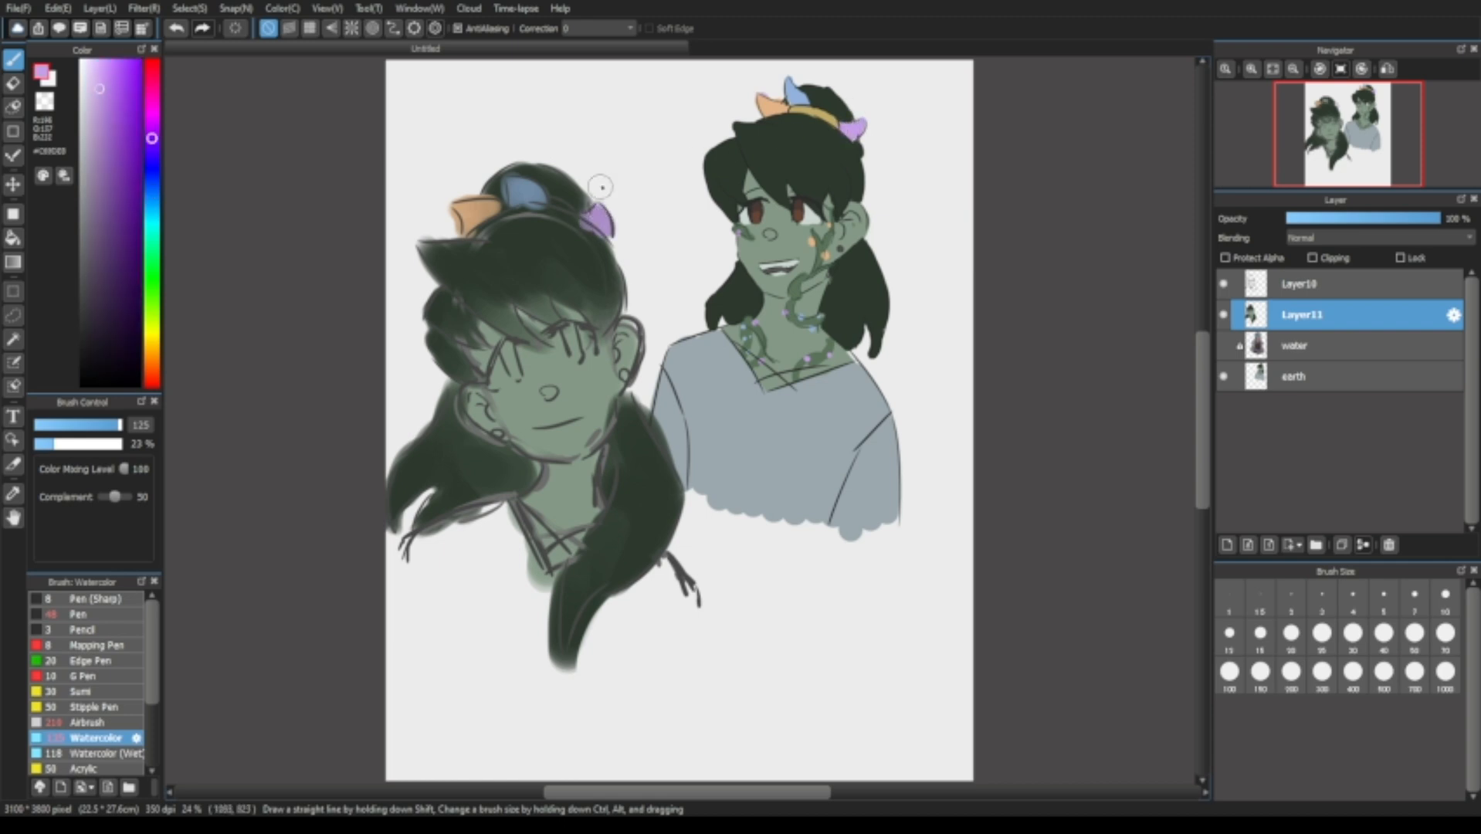
left_click(805, 112, "alt")
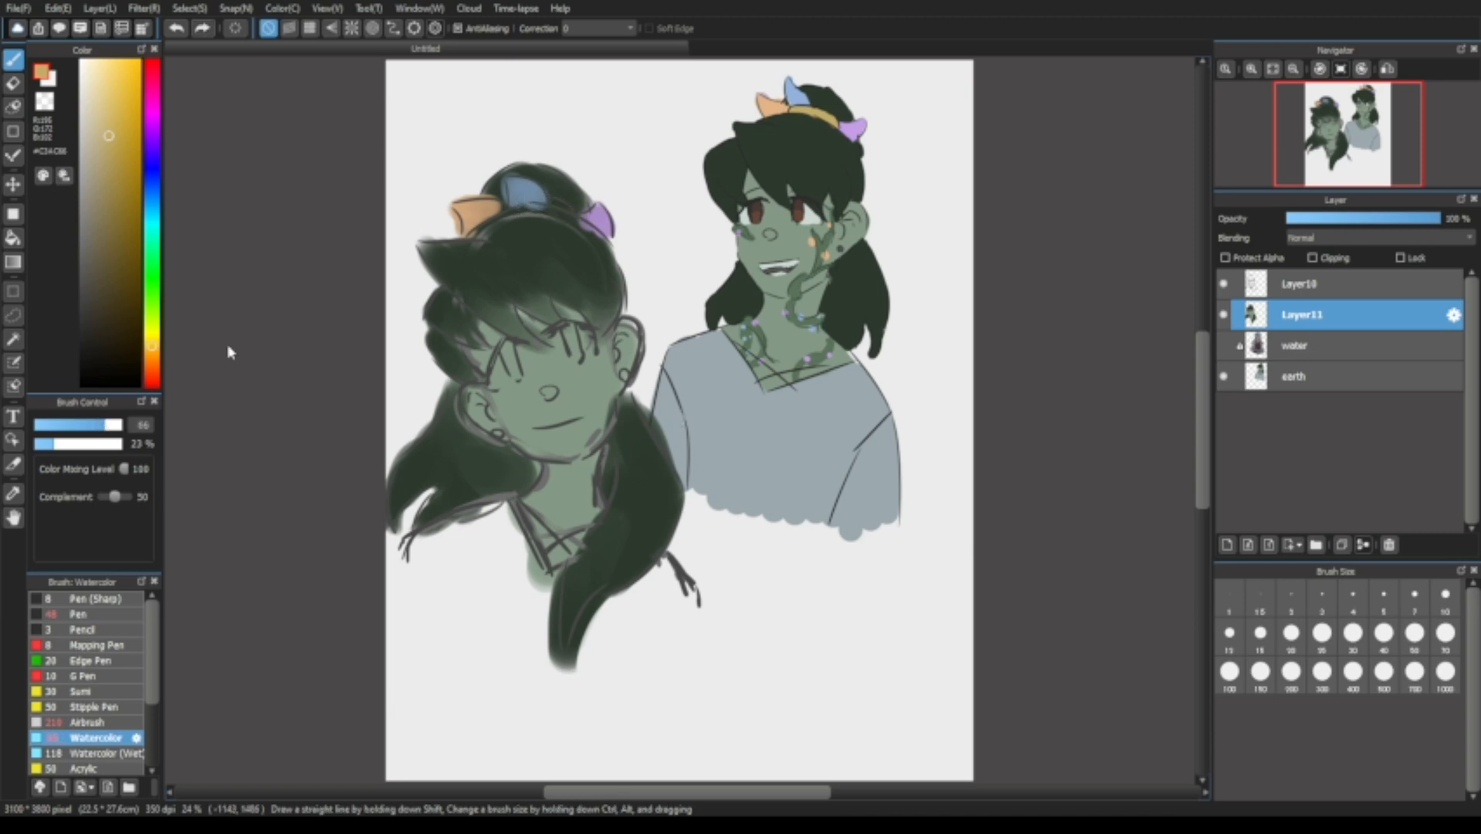
left_click_drag(562, 206, 572, 208)
key("ctrl+z")
Set Watercolor opacity to 60%, fill the earring dark grey and the shirt with the sampled grey-blue, and trim the hair tip with transparency.
left_click(841, 249, "alt")
left_click(87, 444)
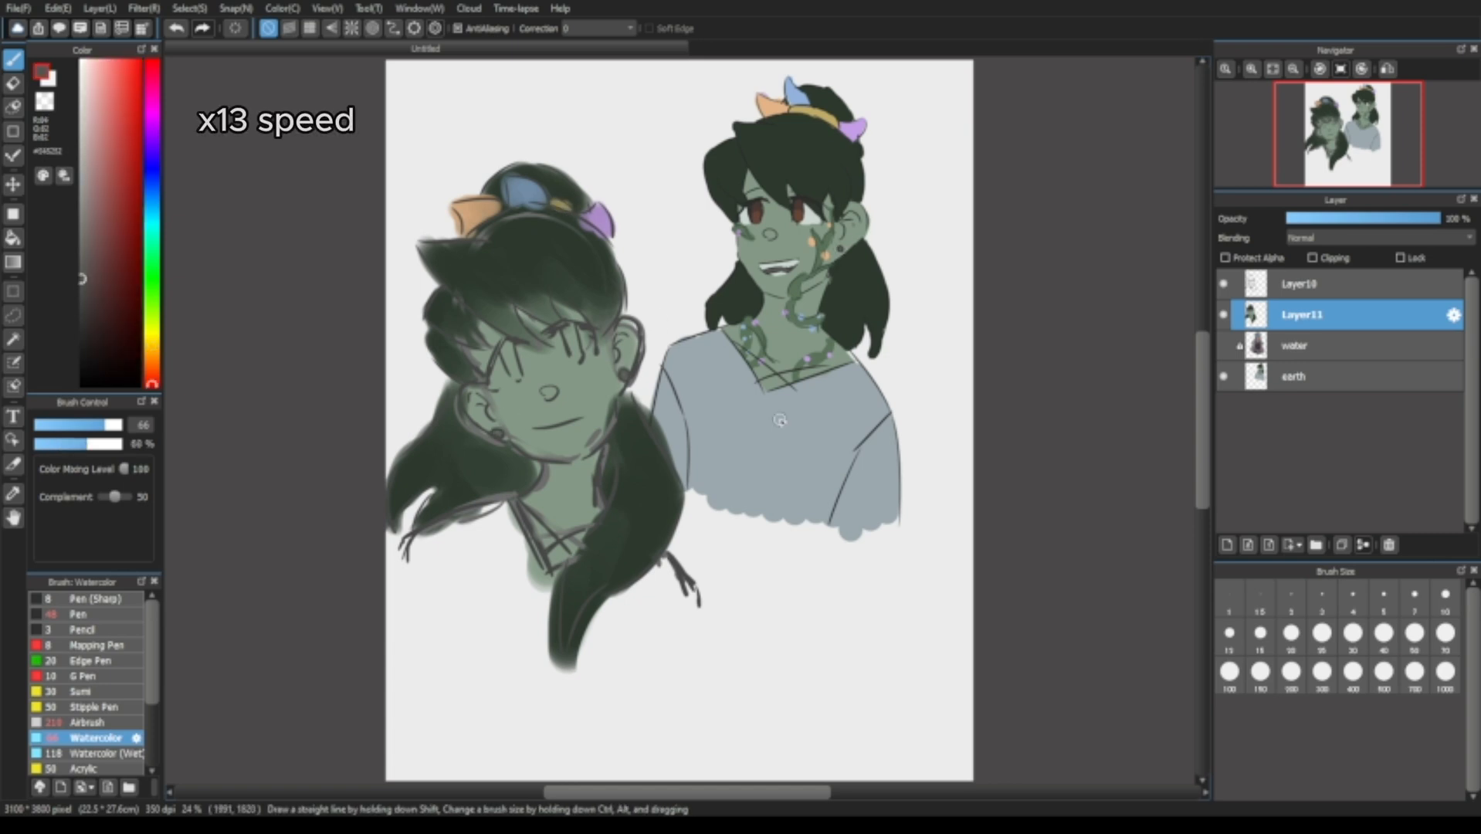
left_click(780, 421, "alt")
mouse_move(463, 533)
left_mouse_down()
mouse_move(605, 618)
mouse_move(680, 594)
left_mouse_up()
left_click(44, 101)
left_click_drag(578, 666, 564, 650)
Paint the vine markings across the cheeks and neck in the sampled vine green with Watercolor at size 73, 78% opacity.
left_click(41, 73)
left_click(800, 288, "alt")
left_click(106, 425)
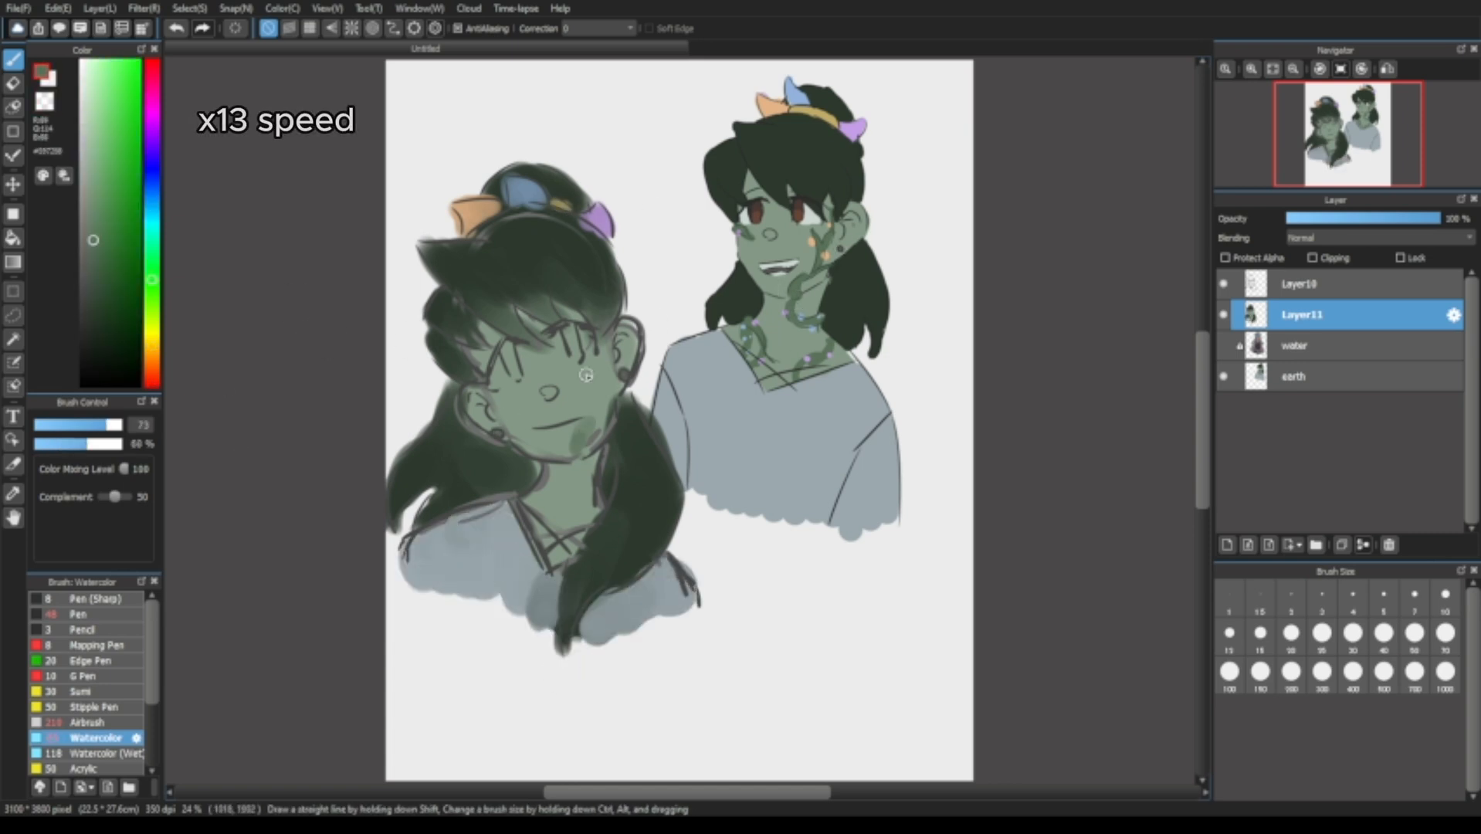
left_click(103, 445)
left_click_drag(573, 378, 607, 421)
left_click_drag(606, 355, 583, 448)
left_click_drag(494, 386, 525, 402)
mouse_move(576, 462)
left_mouse_down()
mouse_move(549, 493)
mouse_move(593, 506)
left_mouse_up()
left_click_drag(529, 502, 564, 553)
left_click(1303, 285)
left_click(510, 341, "alt")
left_click(78, 614)
left_click(1302, 315)
left_click(96, 737)
Dot sampled orange flowers on the cheek vines and blue ones on the neck vines on Layer11, reducing Watercolor to size 39.
left_click(812, 243, "alt")
left_click(82, 425)
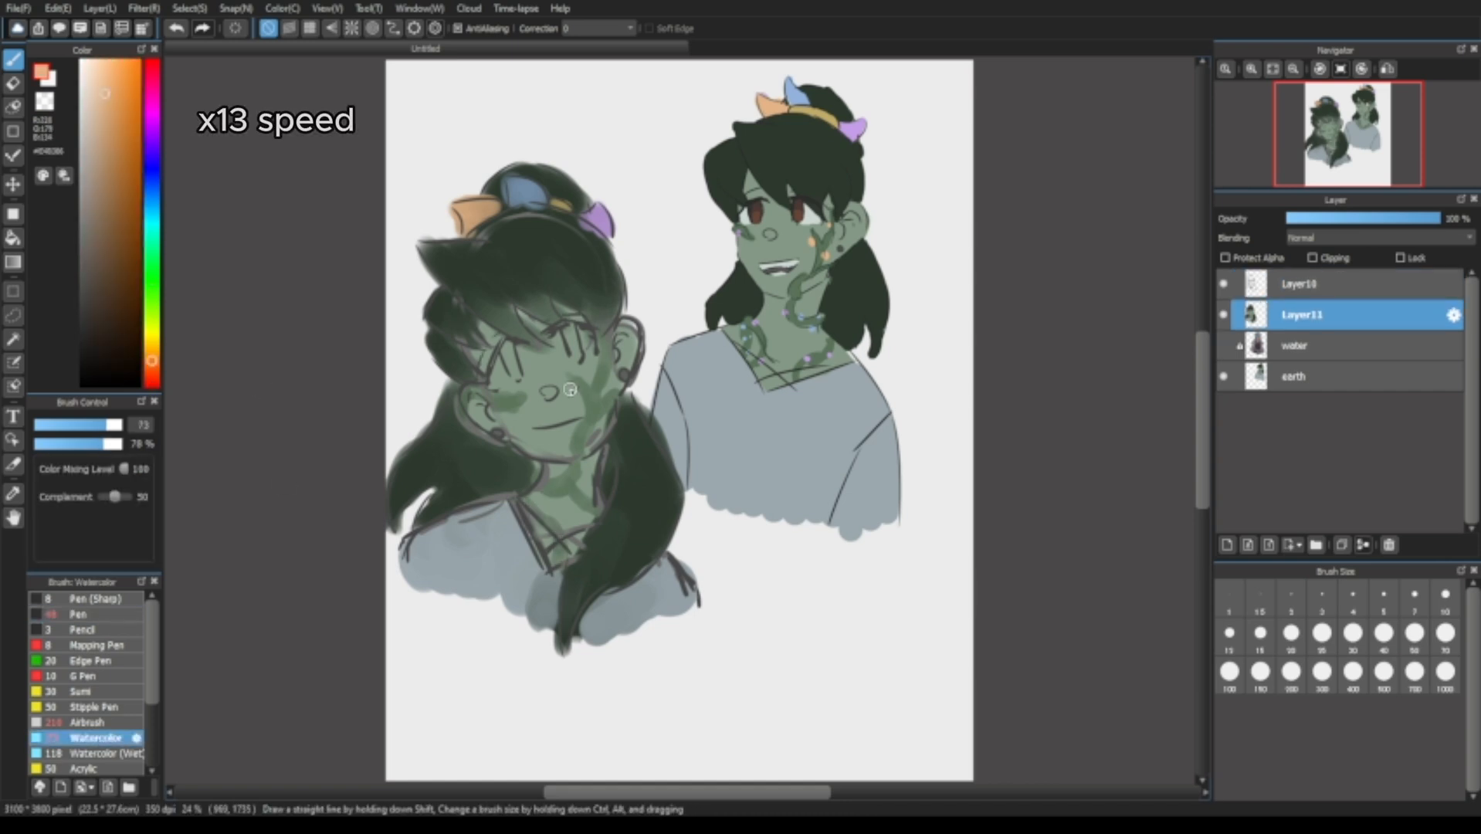
left_click_drag(573, 390, 579, 392)
left_click(823, 317, "alt")
left_click(578, 487)
left_click(91, 425)
left_click(591, 500)
left_click(531, 500)
left_click(554, 528)
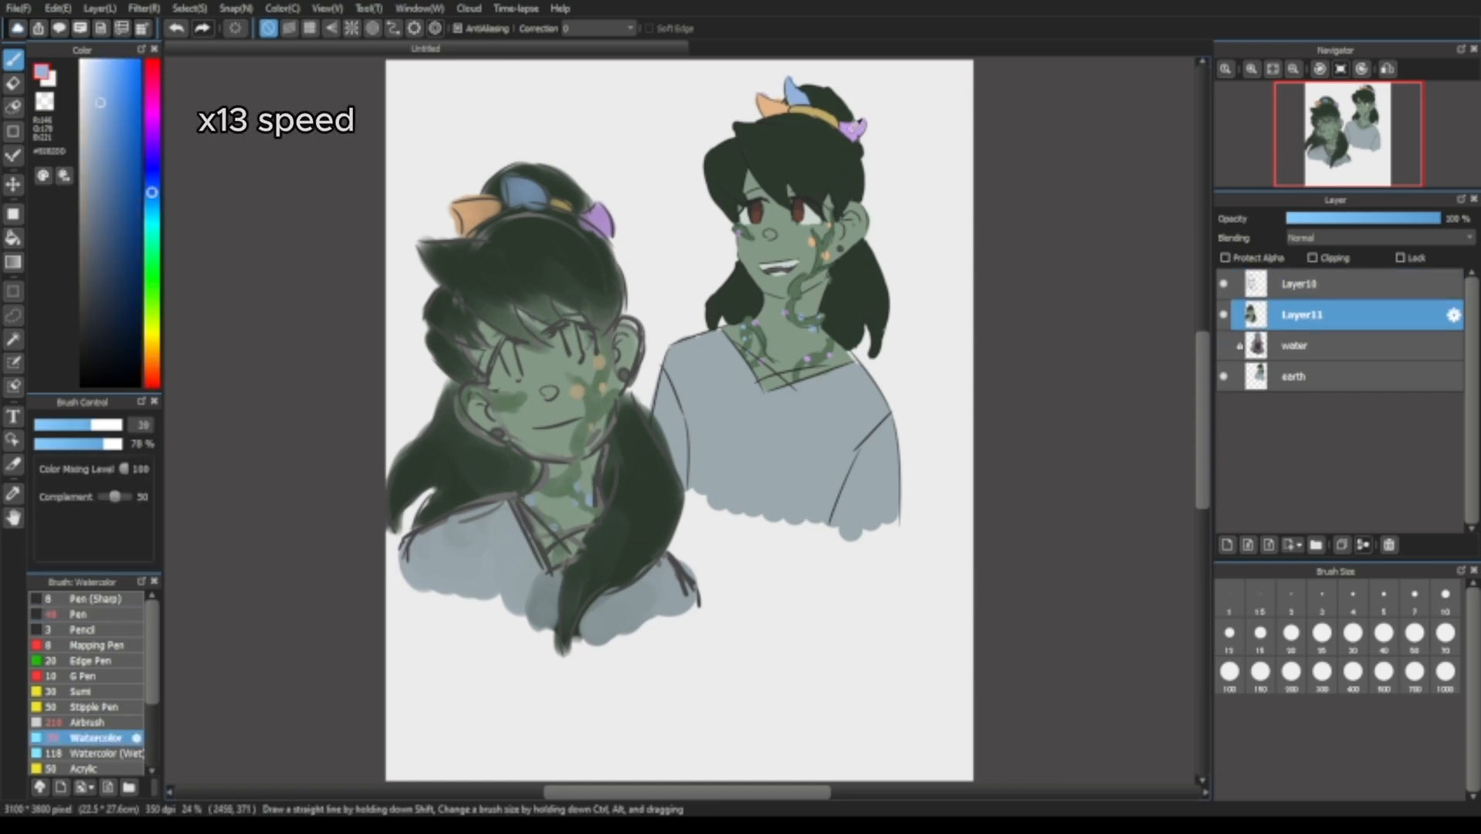
Add purple flower dots to the neck vines and the other cheek using the purple sampled from the reference bust.
left_click(807, 358, "alt")
left_click(554, 481)
left_click(511, 412)
left_click(493, 395)
Paint the eye whites and reddish-brown irises with sampled colours, and add a top layer for the pale eye highlights.
left_click(814, 220, "alt")
mouse_move(494, 380)
left_mouse_down()
mouse_move(519, 357)
mouse_move(591, 355)
mouse_move(516, 374)
left_mouse_up()
left_click(798, 210, "alt")
left_click(1227, 545)
left_click_drag(578, 332, 587, 334)
left_click_drag(1139, 280, 1144, 300)
Shade the hair behind the jaw and neck on Layer11 in darker green #1E281F with Watercolor at size 139, 92% opacity.
left_click(1308, 347)
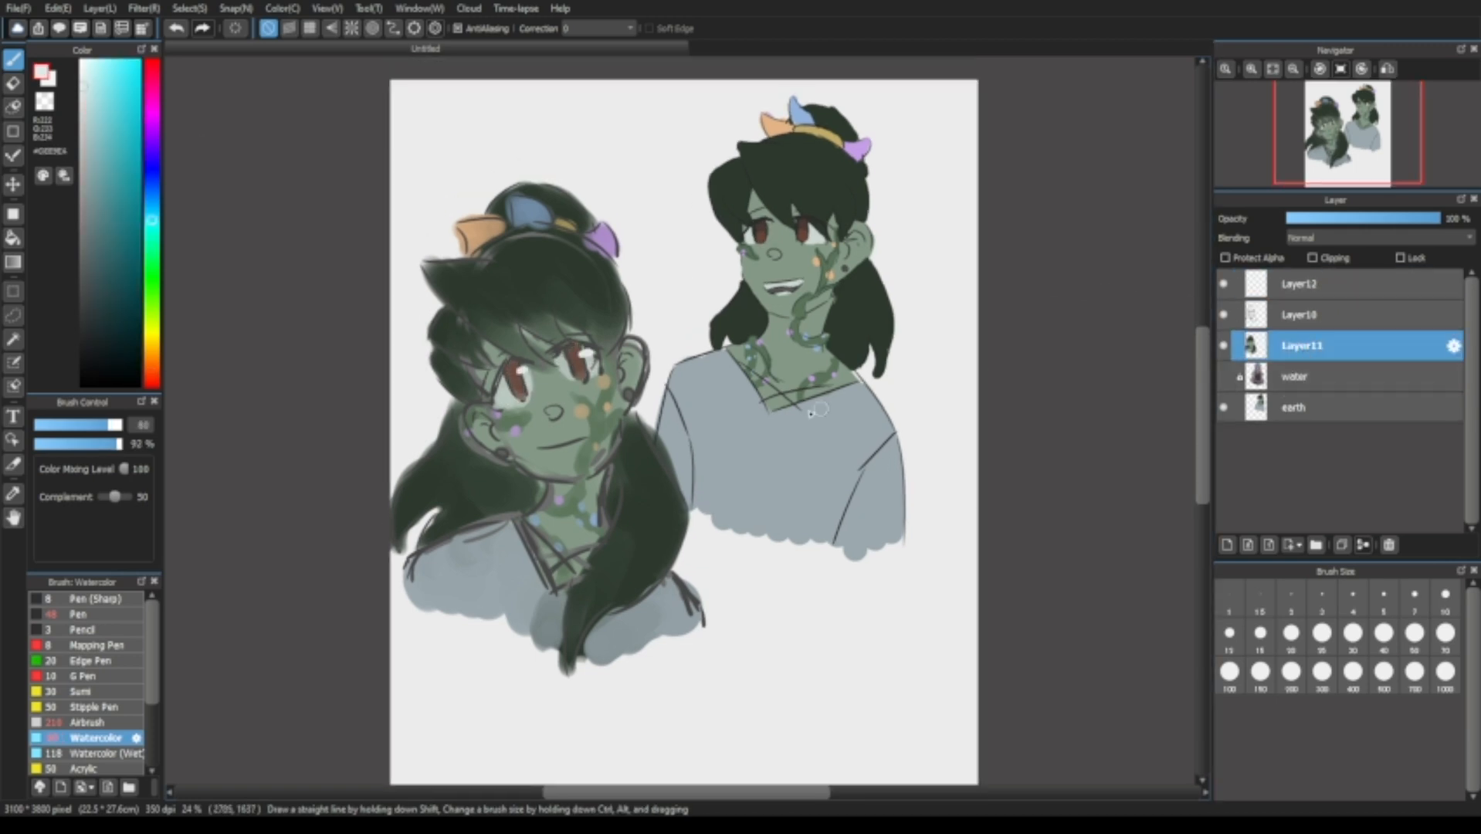
left_click(431, 476, "alt")
left_click(96, 334)
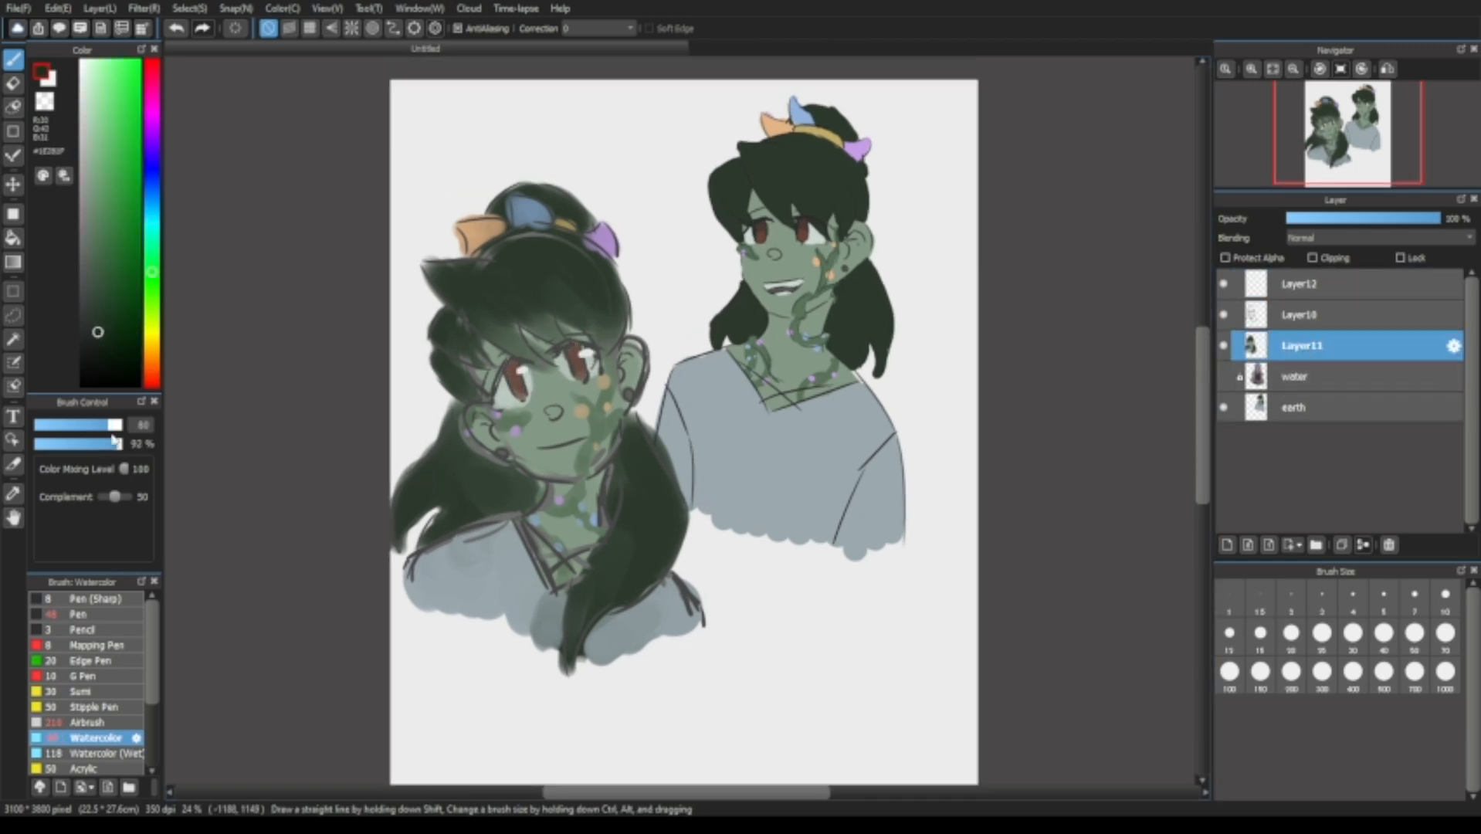
left_click_drag(115, 426, 122, 425)
mouse_move(488, 485)
left_mouse_down()
mouse_move(496, 505)
mouse_move(522, 500)
mouse_move(505, 466)
mouse_move(459, 489)
mouse_move(464, 469)
left_mouse_up()
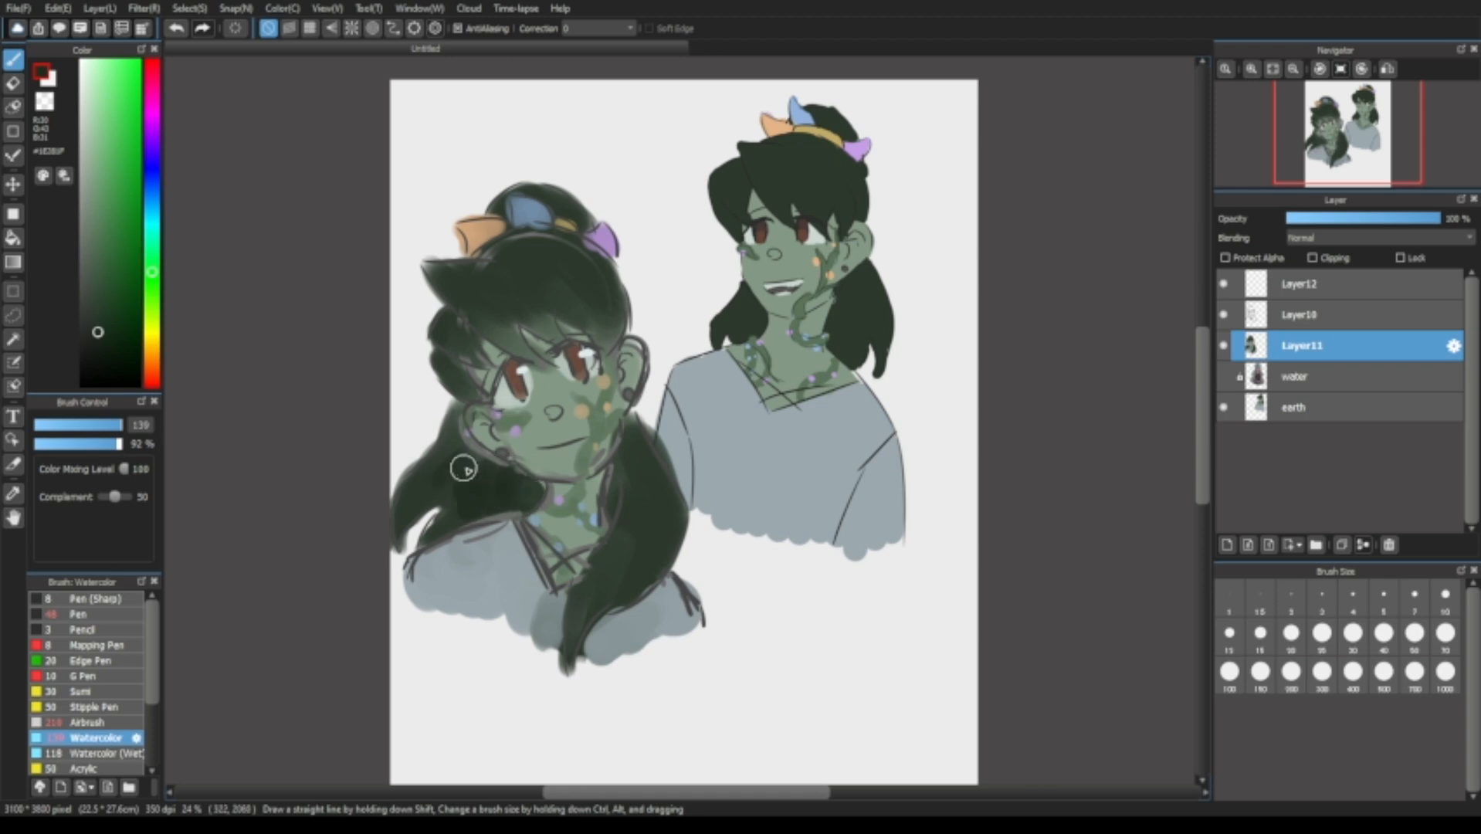
mouse_move(618, 475)
left_mouse_down()
mouse_move(569, 485)
mouse_move(612, 473)
left_mouse_up()
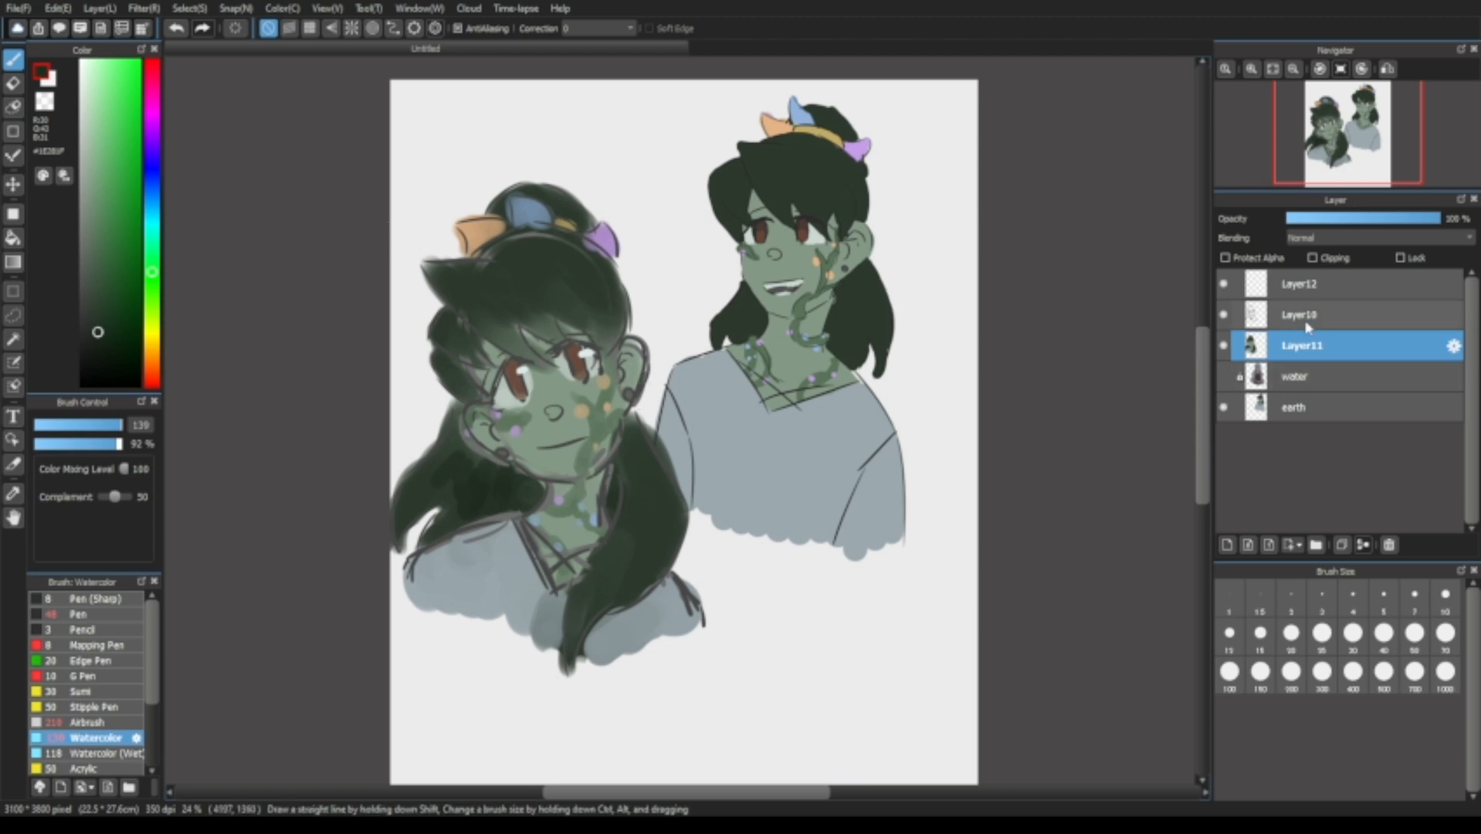
Merge Layer12 and Layer10 down into Layer11.
left_click(1240, 326)
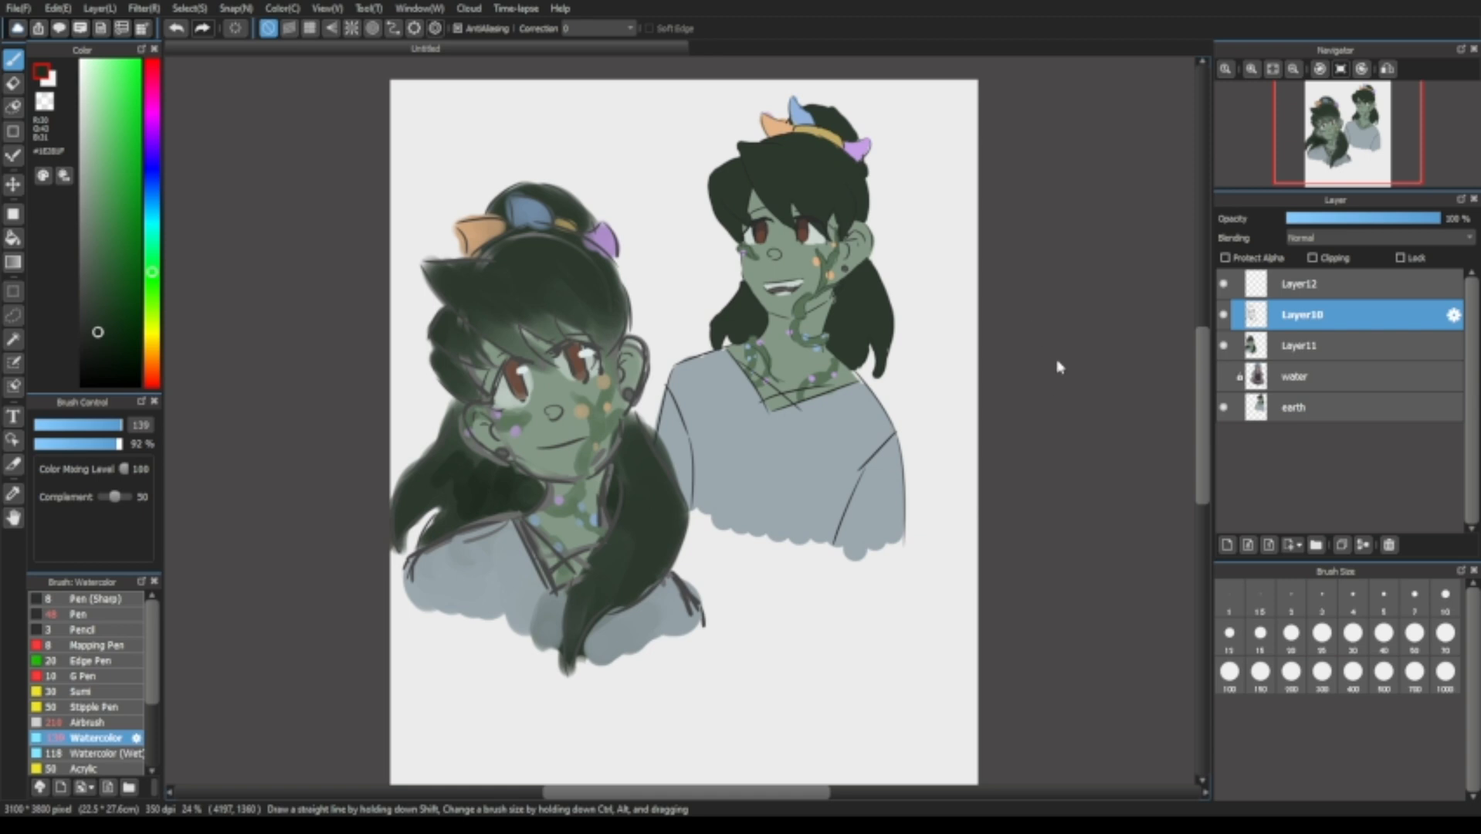
key("ctrl+z")
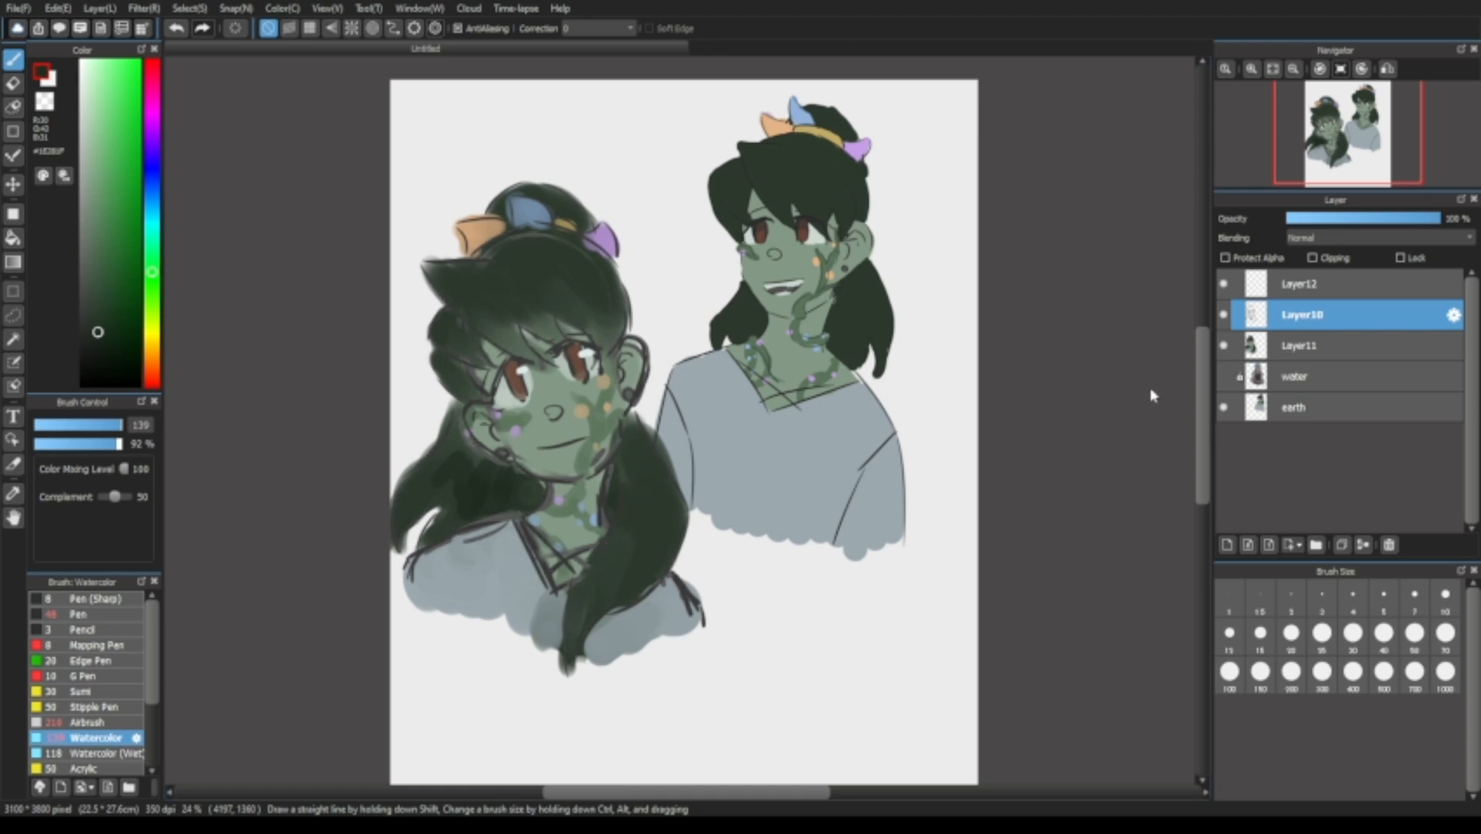
left_click(1299, 287)
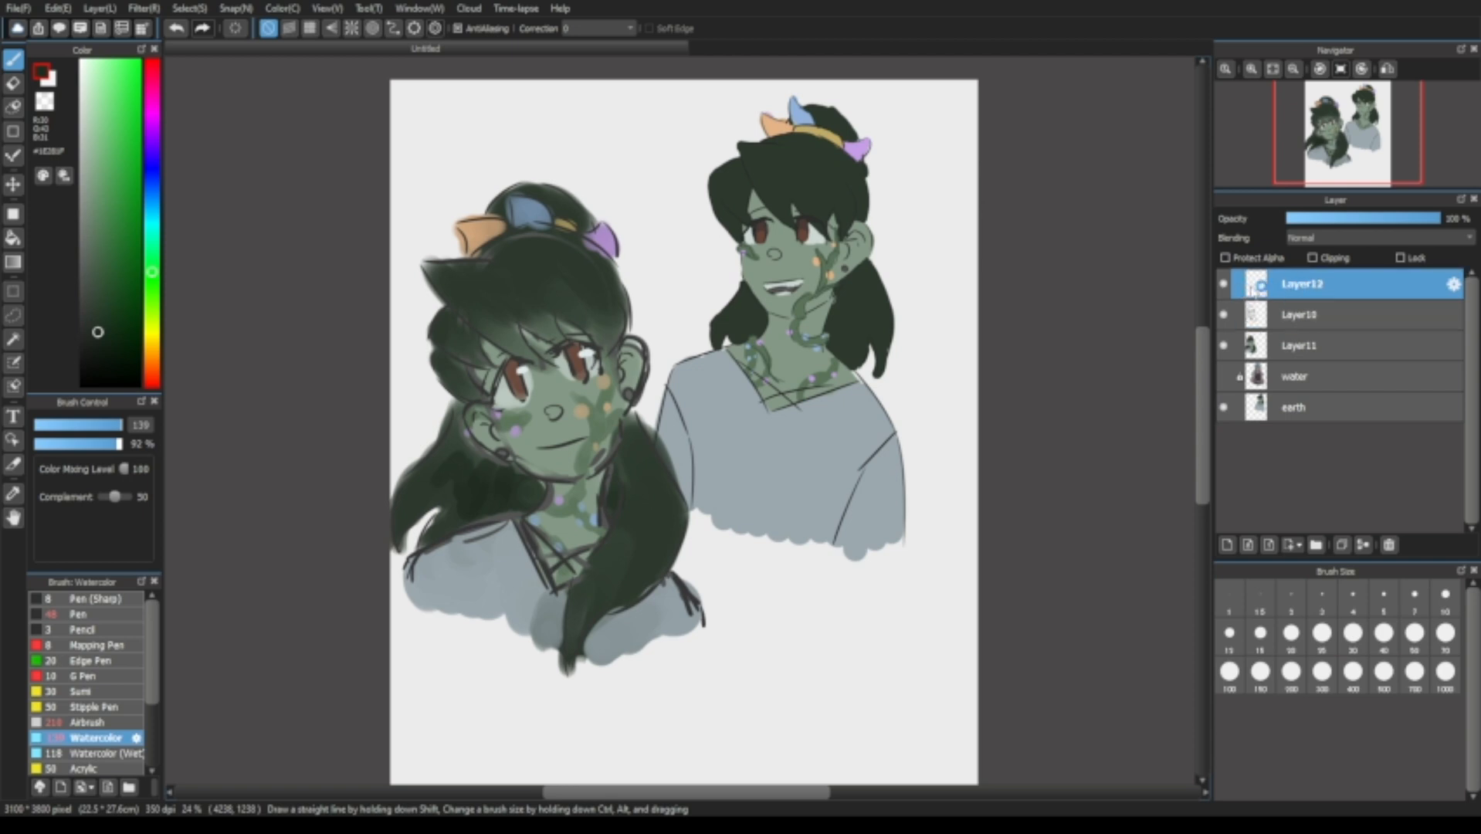
left_click(1363, 545)
left_click(1364, 544)
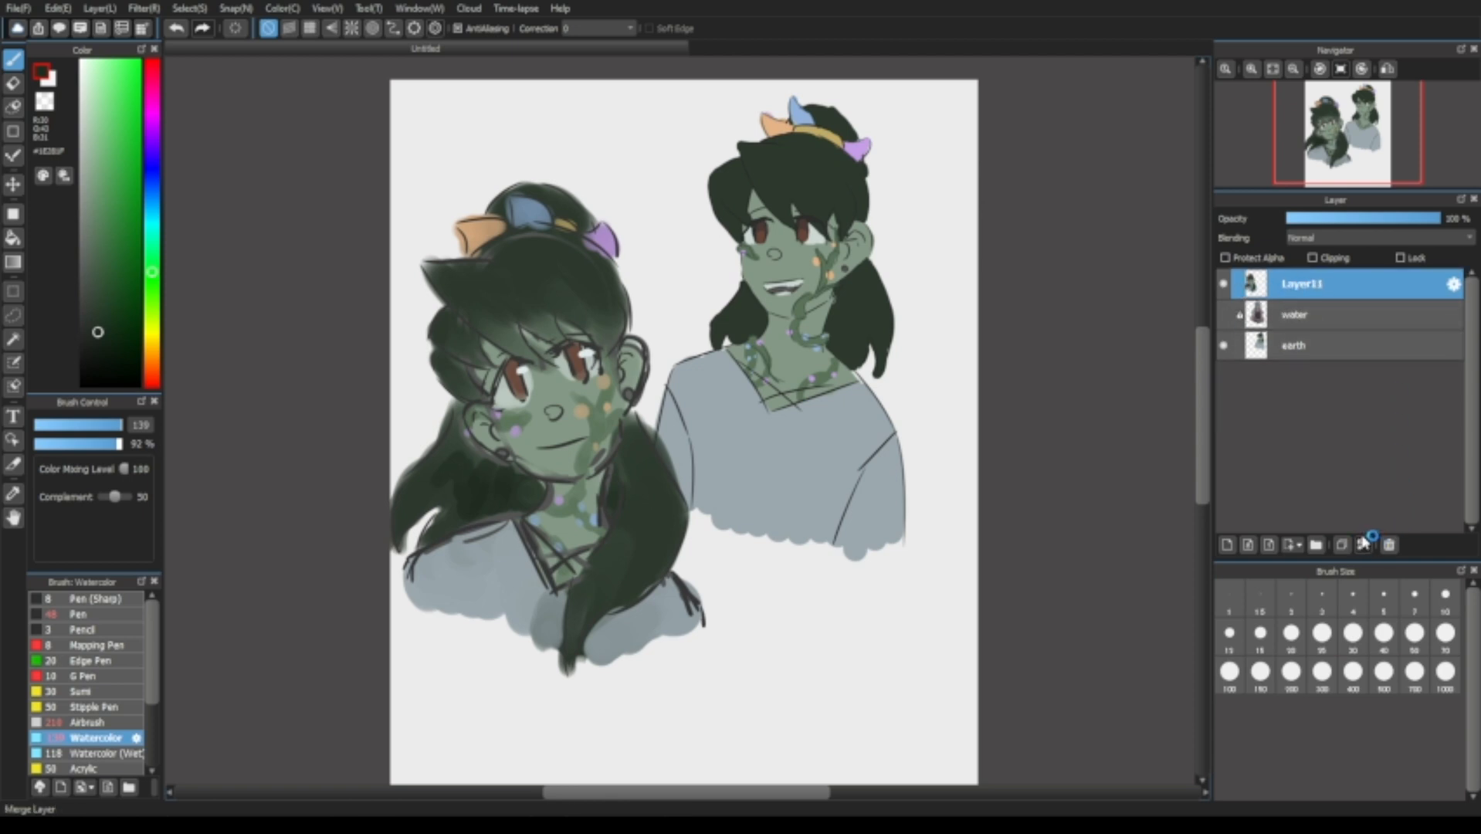
Lock Layer11 against editing and set the brush colour to dark grey #3D3E3D.
left_click(1401, 258)
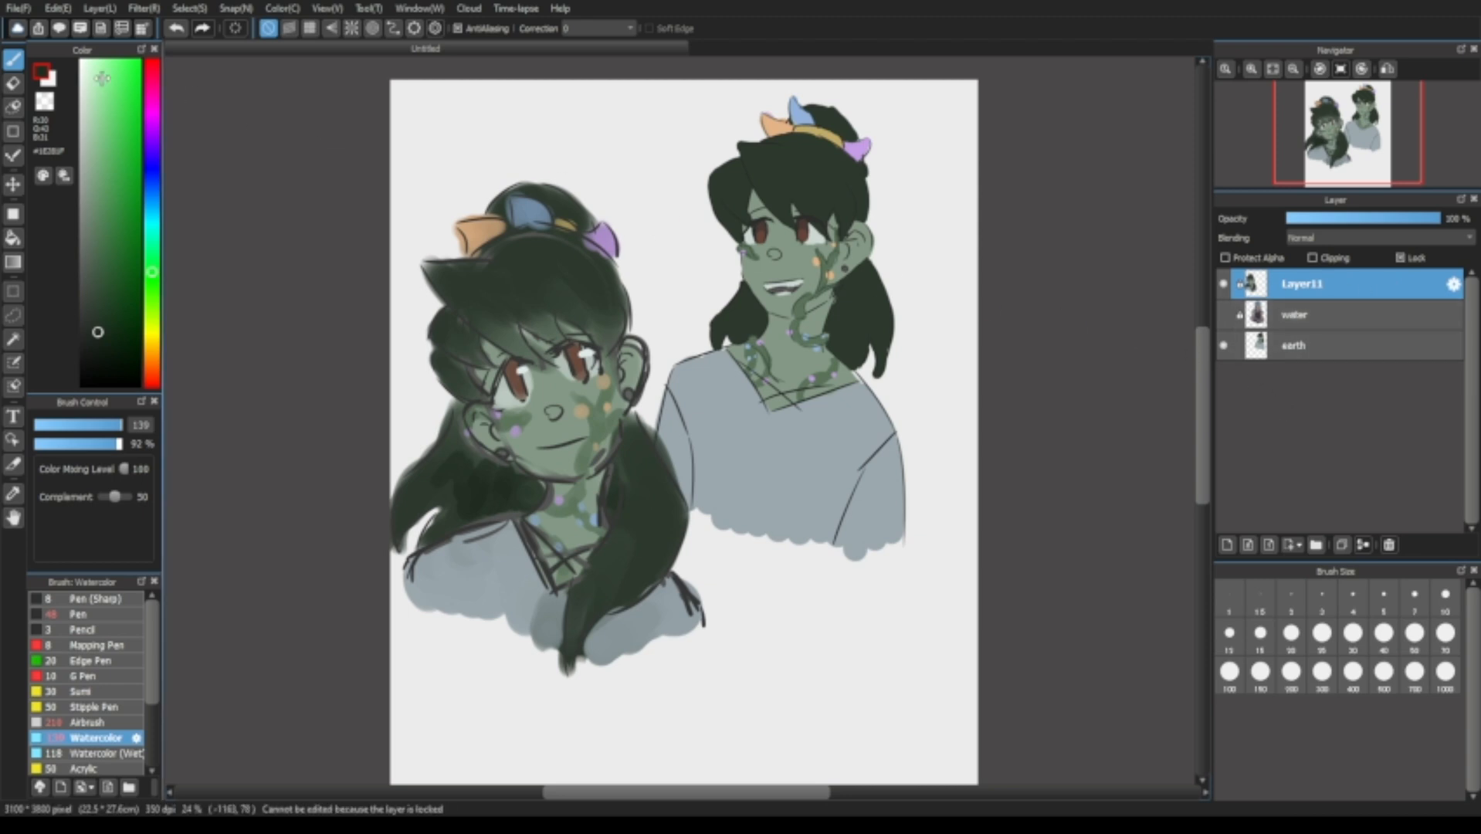
left_click(81, 307)
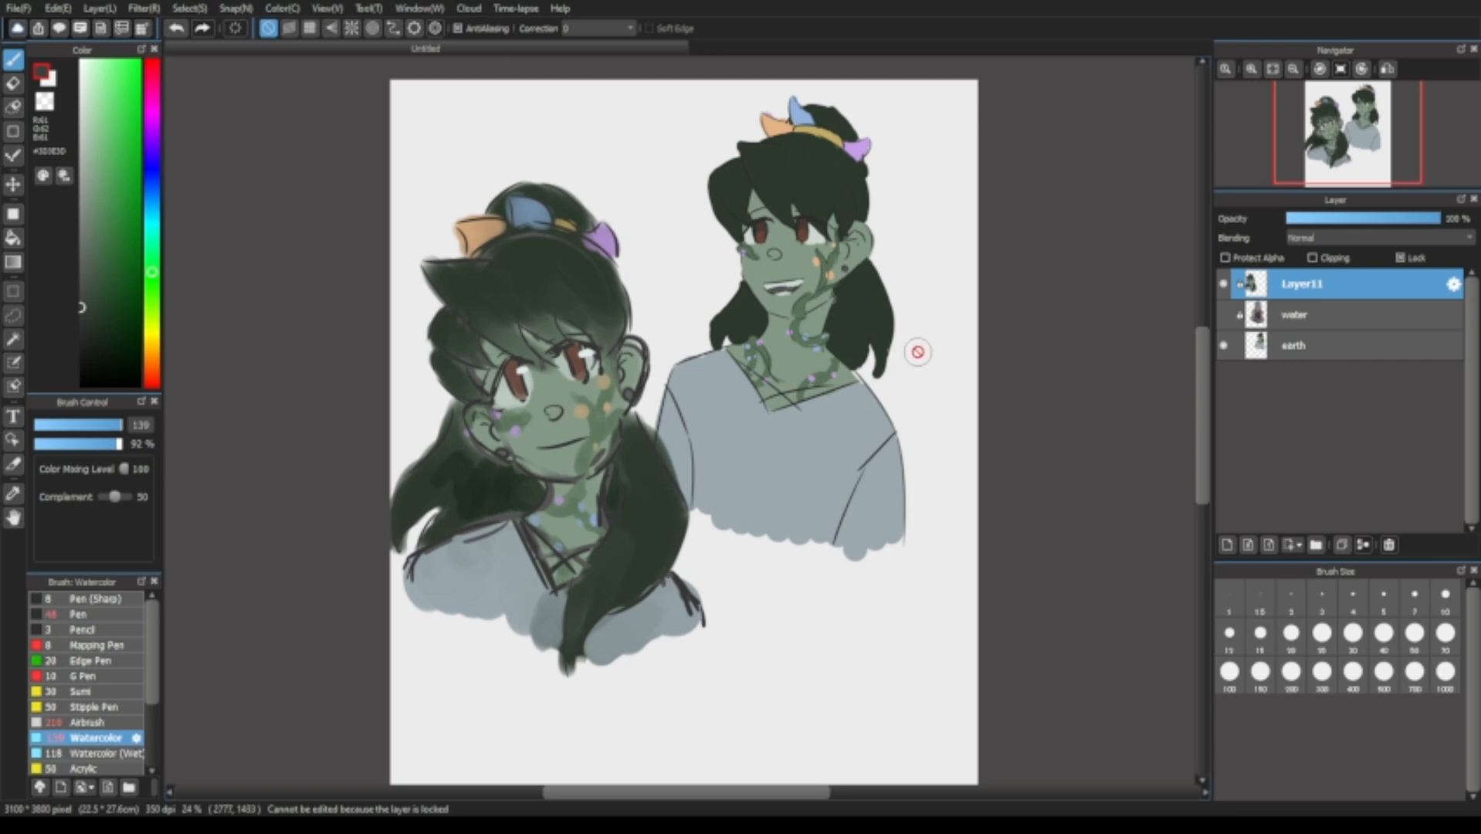
Hide both earth character layers to review the water portrait, and switch back to the earth portraits with the water layer hidden.
left_click(1224, 283)
left_click(1224, 345)
left_click(1224, 314)
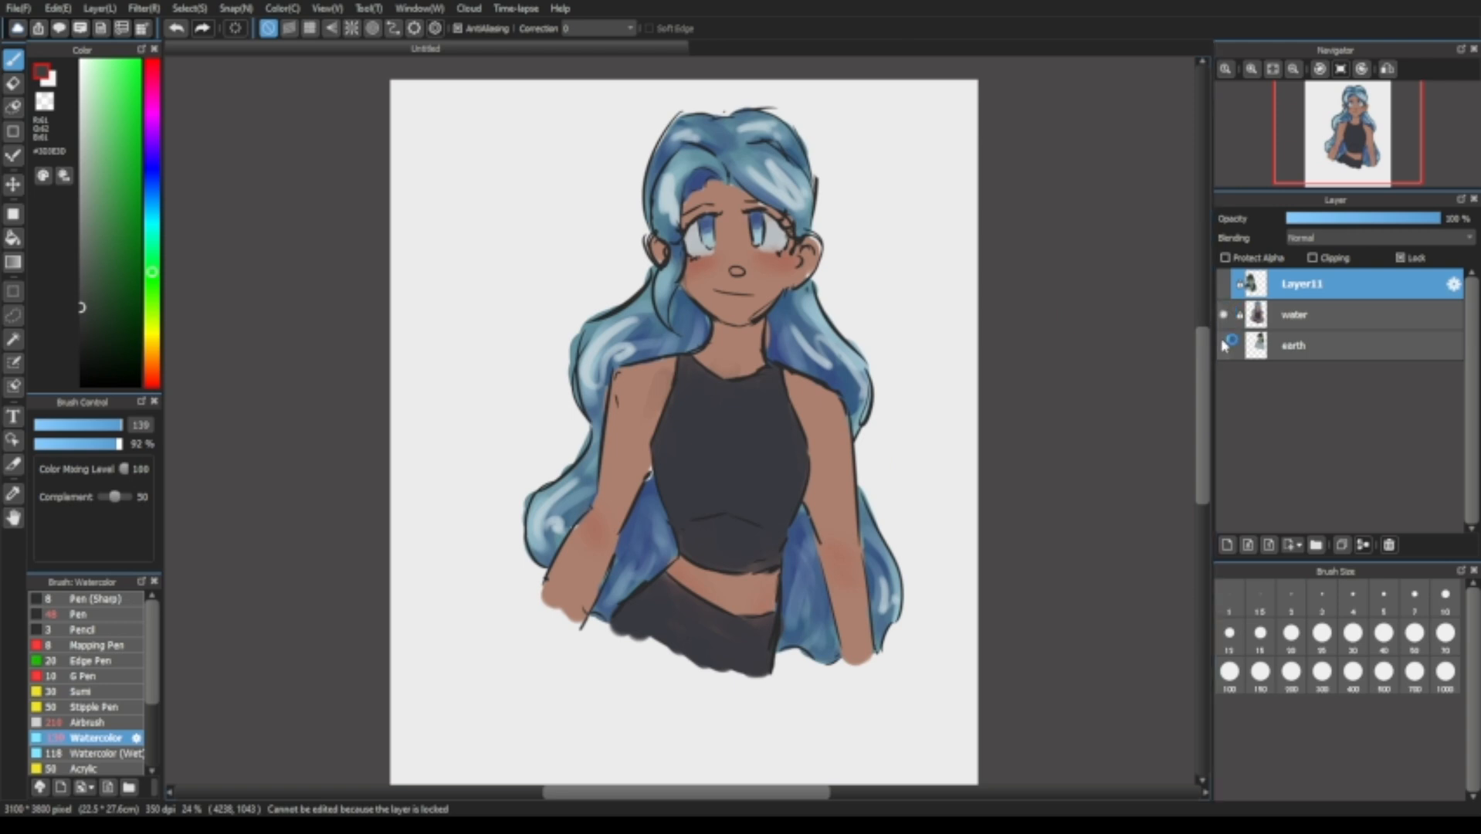
left_click(1225, 314)
left_click(1224, 284)
left_click(1225, 345)
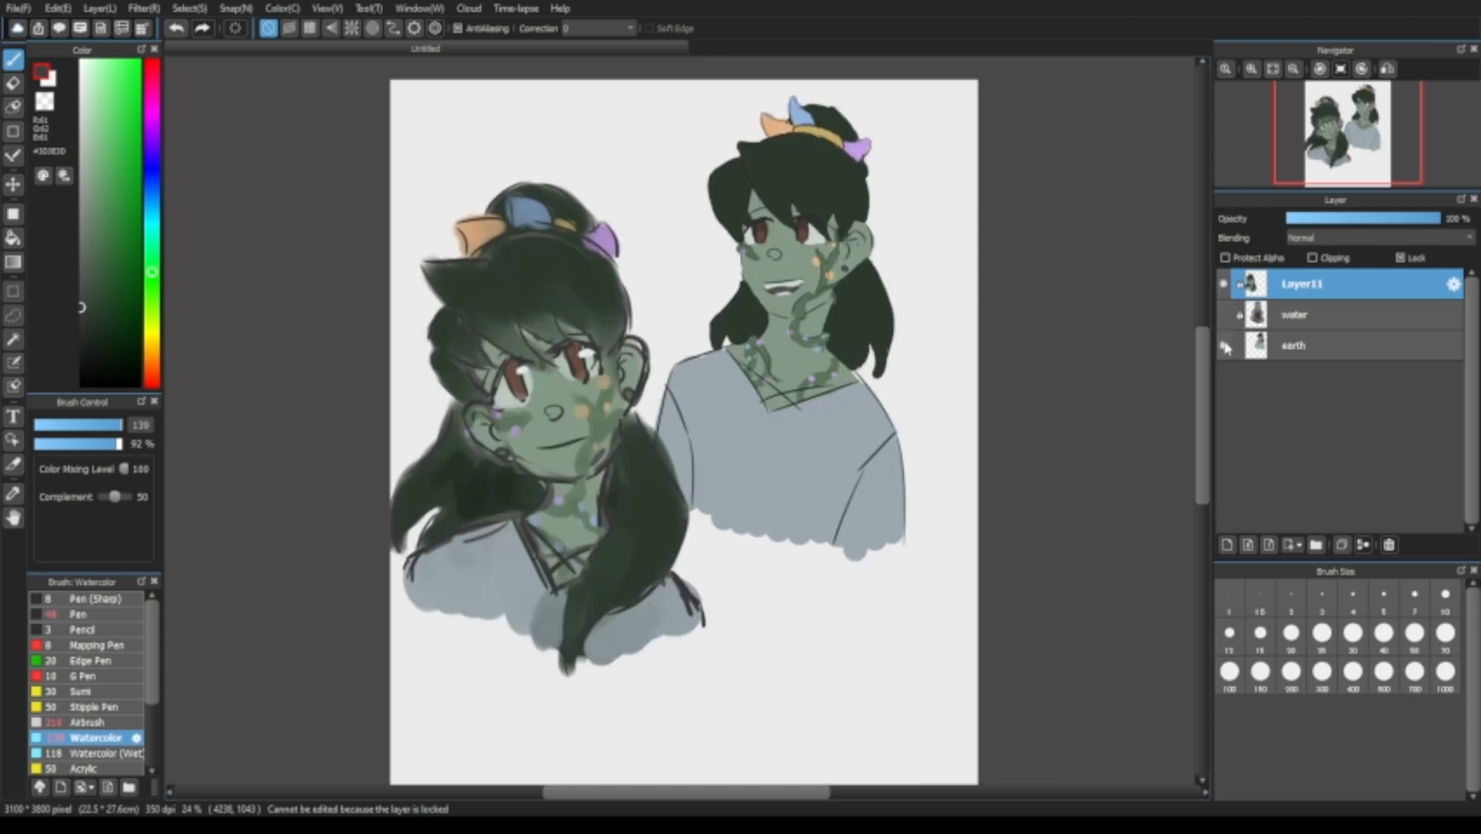
left_click(1224, 315)
left_click(1224, 315)
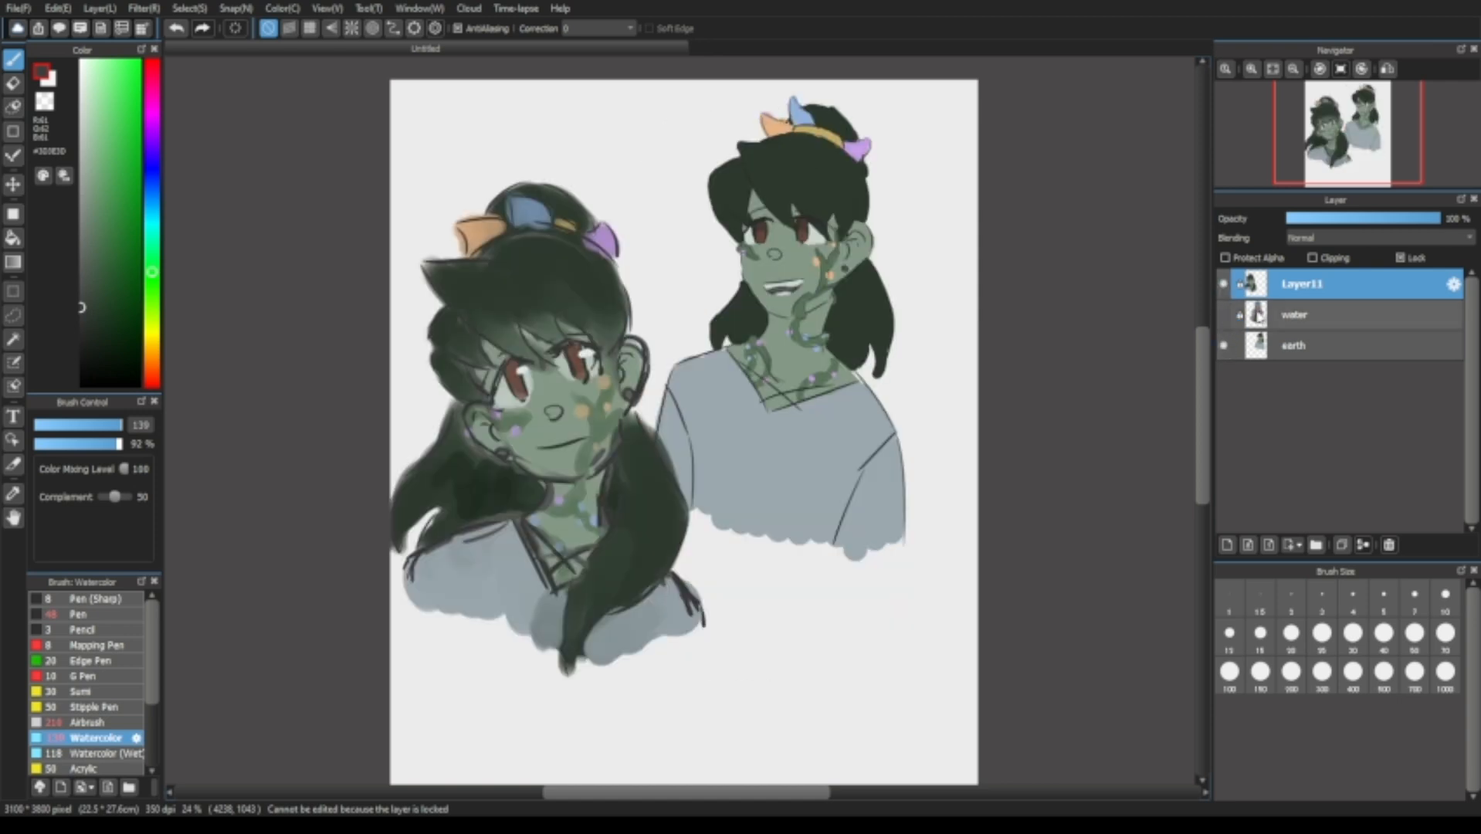